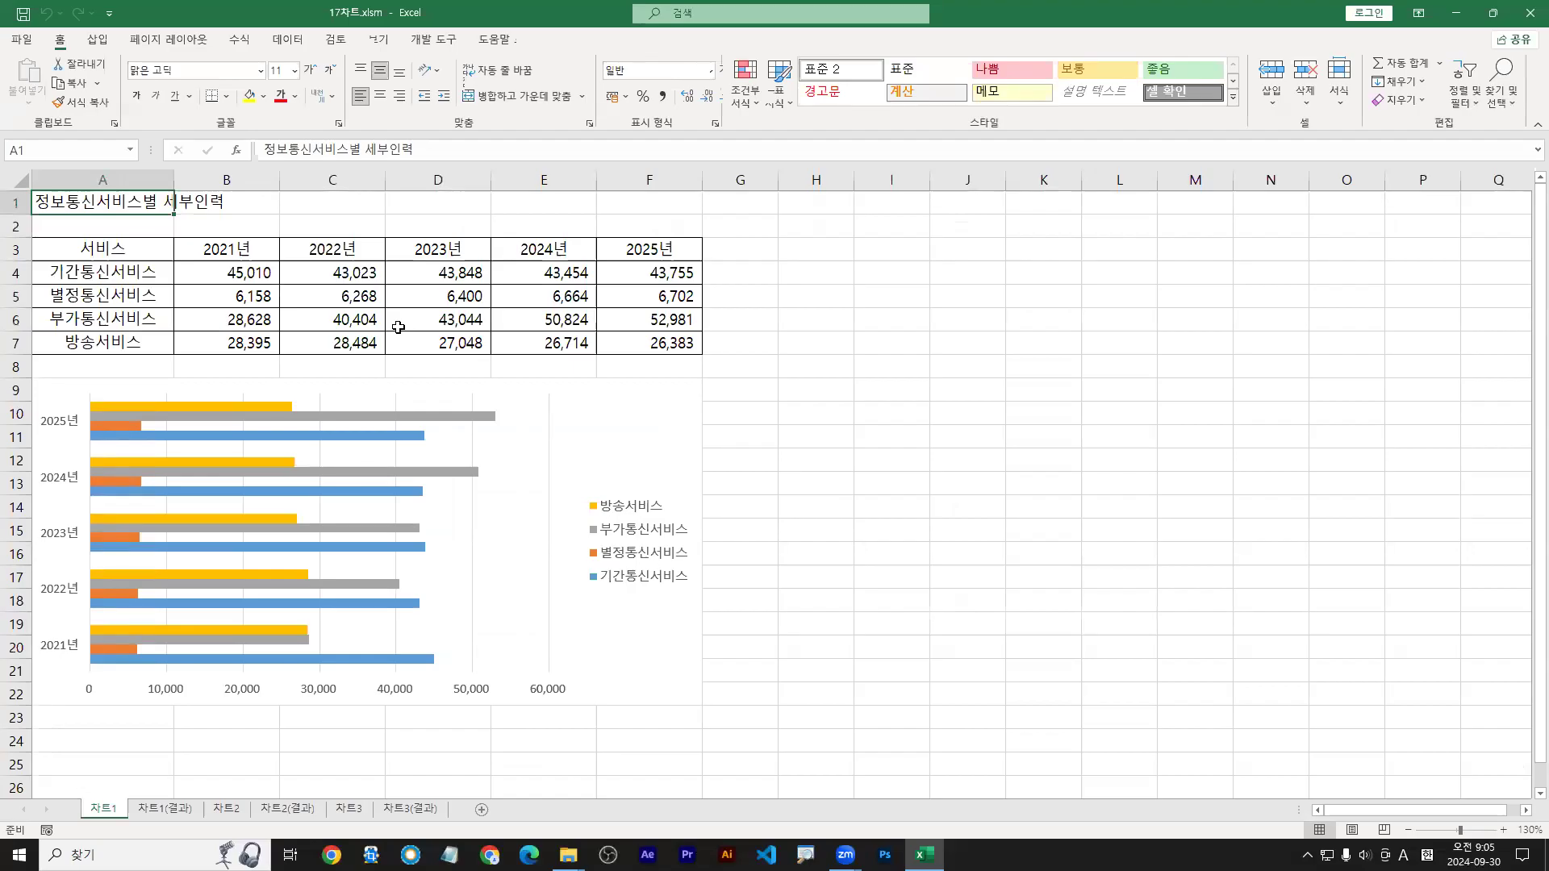
{"action": "left_click", "coordinate": [667, 410]}
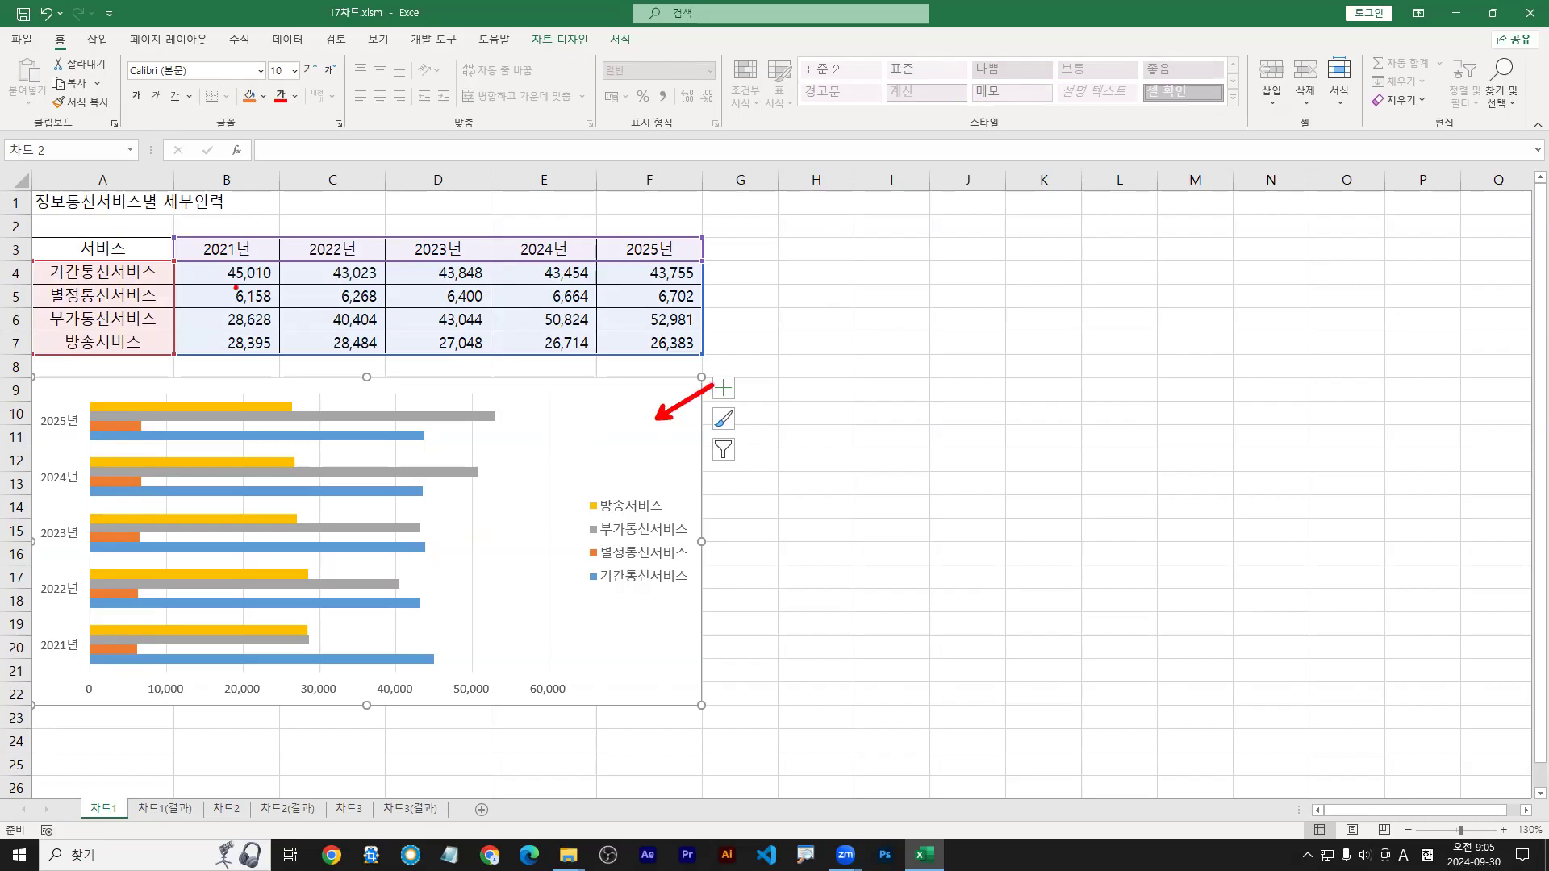
{"action": "left_click_drag", "start_coordinate": [24, 234], "coordinate": [675, 365]}
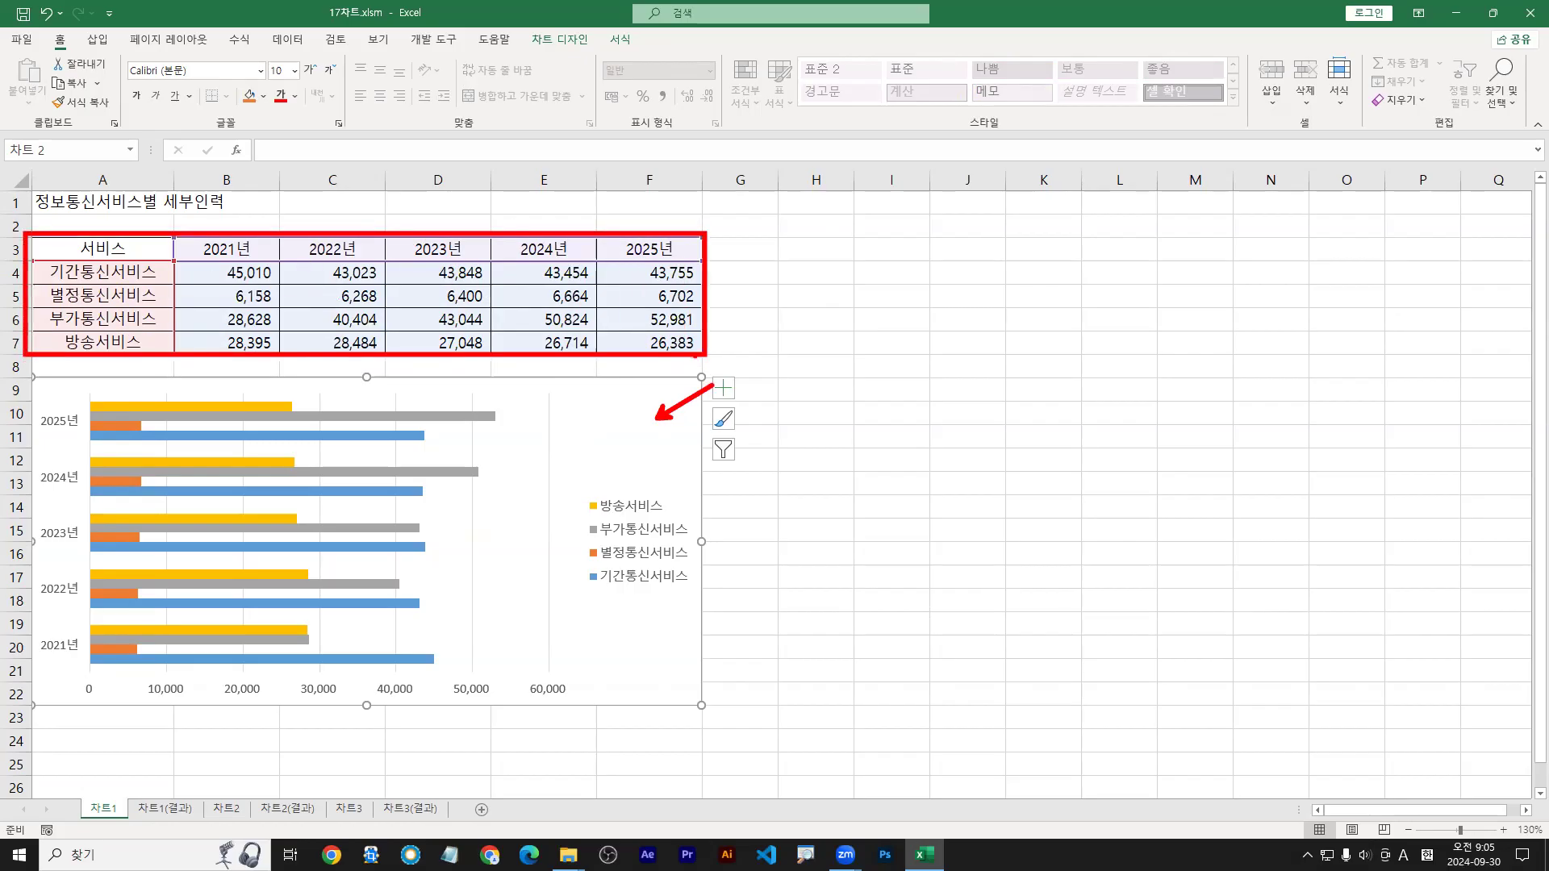
{"action": "key", "text": "Escape"}
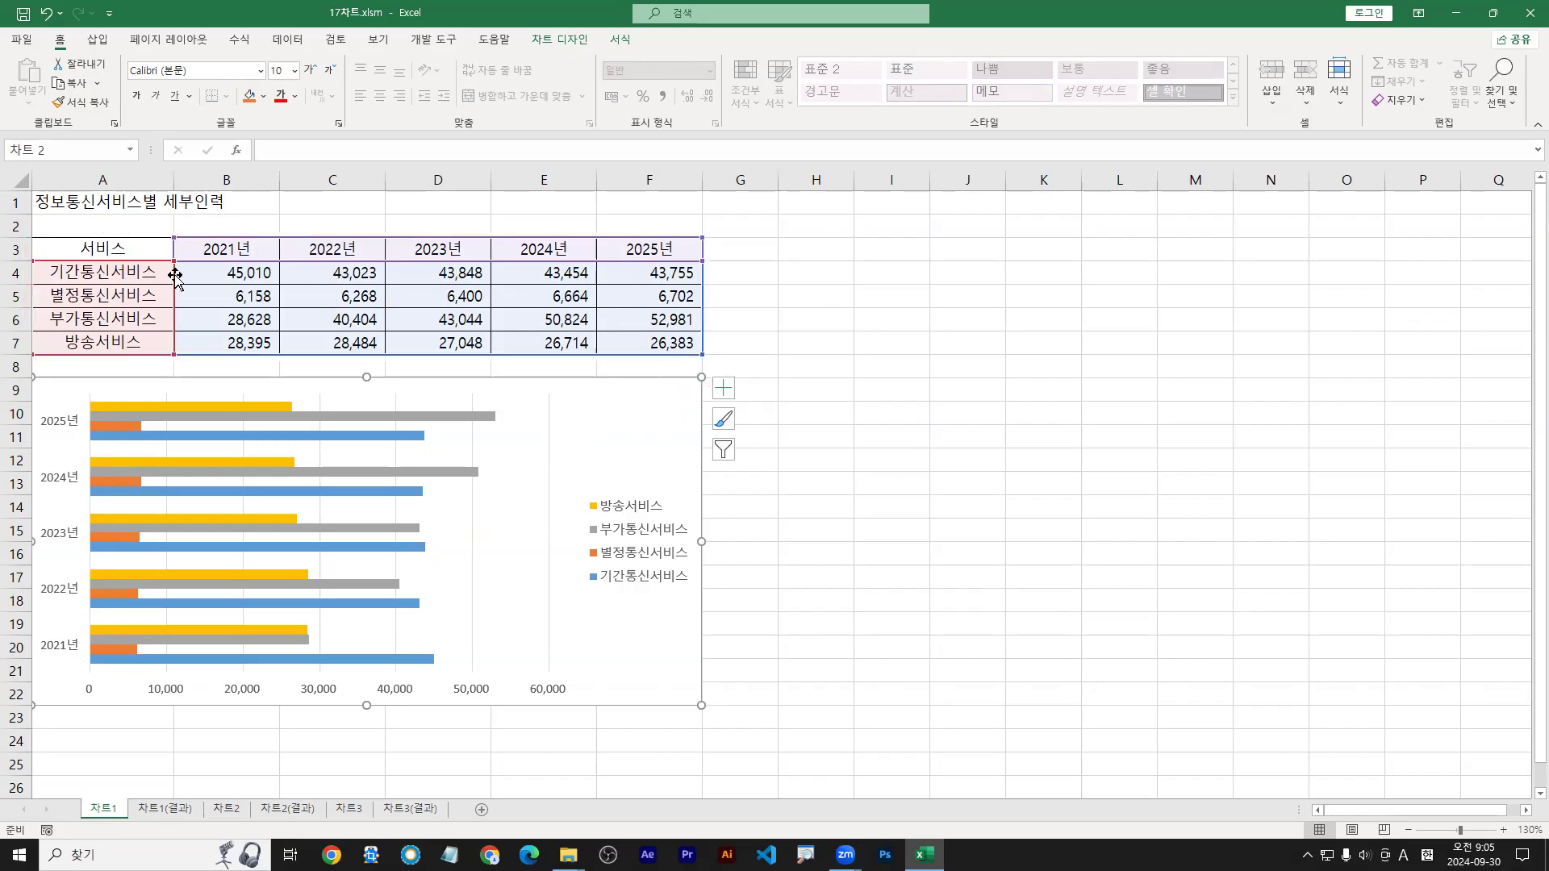
Step: Insert a 2-D clustered bar chart (묶은 가로 막대형) from the service table range A3:F7
{"action": "left_click", "coordinate": [122, 251]}
{"action": "left_click_drag", "start_coordinate": [122, 251], "coordinate": [632, 338]}
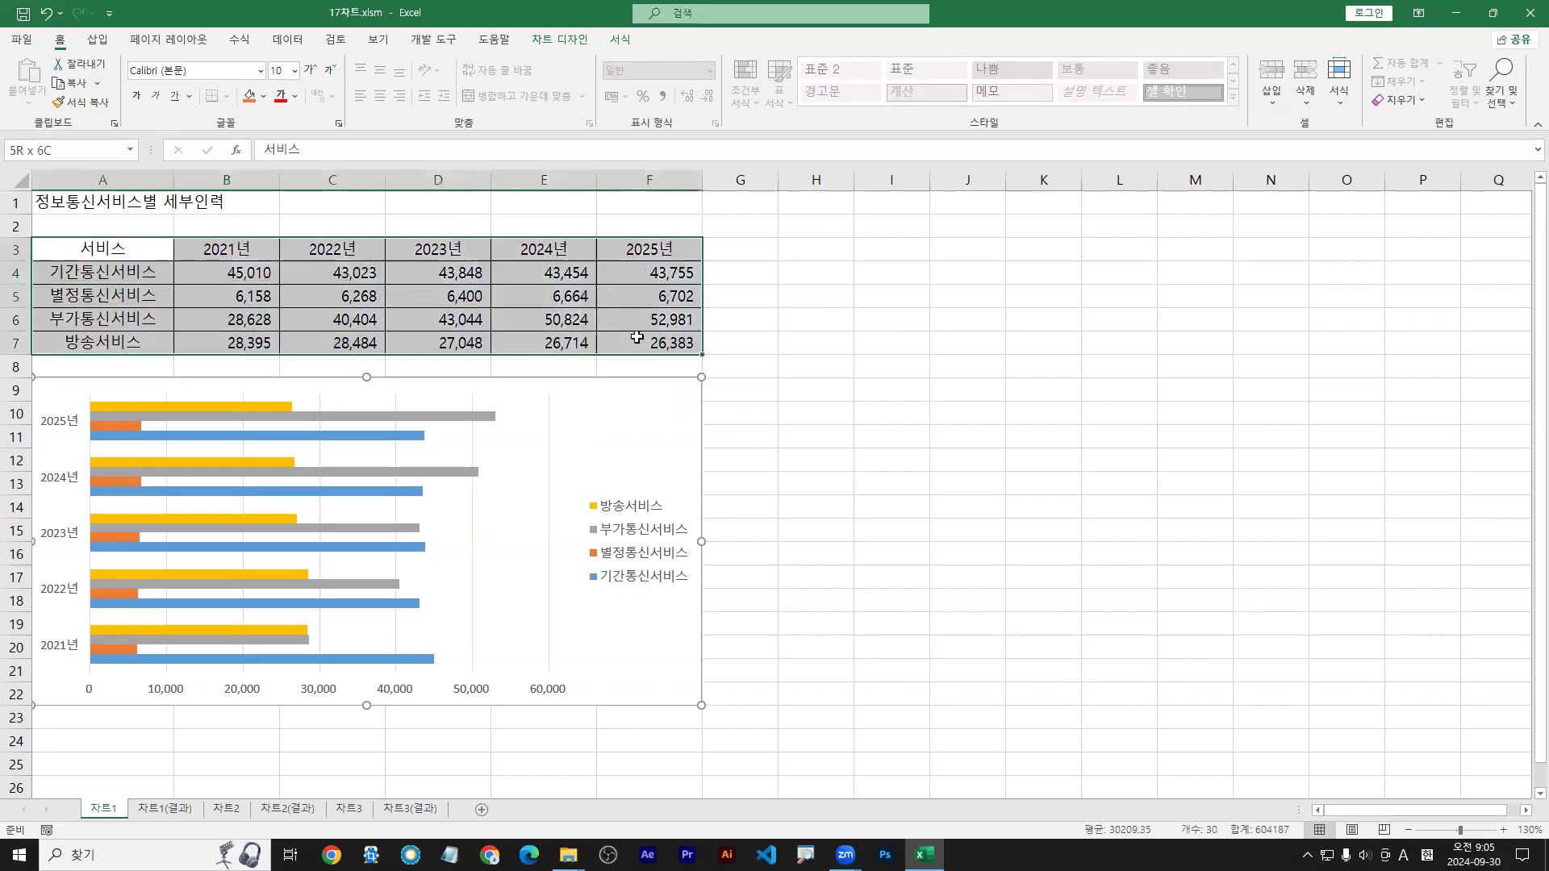
{"action": "left_click", "coordinate": [98, 41]}
{"action": "left_click_drag", "start_coordinate": [75, 22], "coordinate": [120, 52]}
{"action": "left_click_drag", "start_coordinate": [604, 46], "coordinate": [824, 138]}
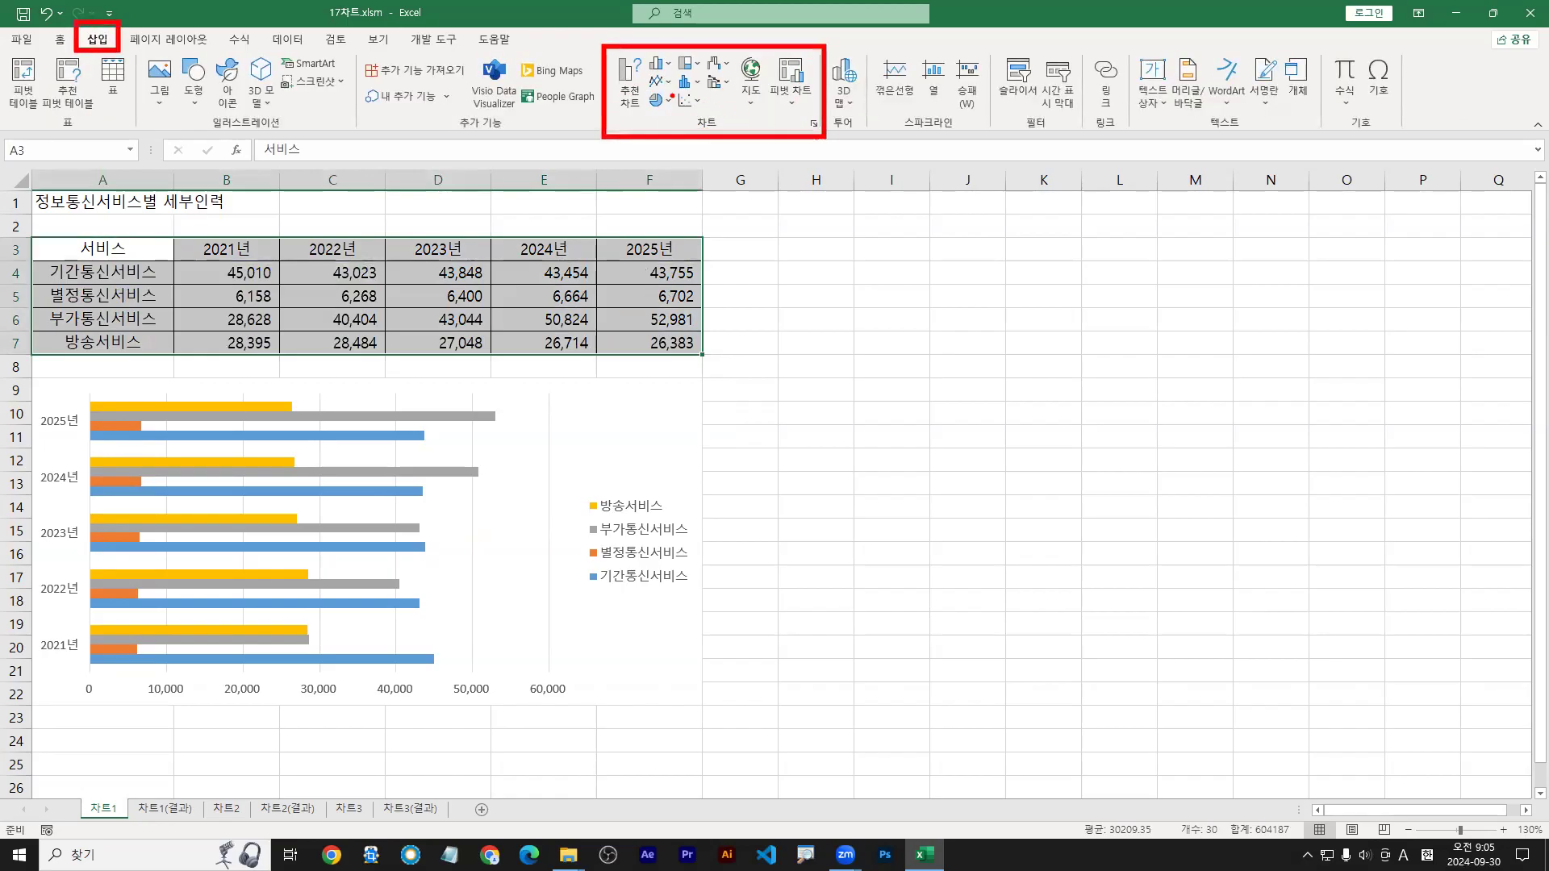
{"action": "left_click_drag", "start_coordinate": [411, 407], "coordinate": [438, 386]}
{"action": "key", "text": "Escape"}
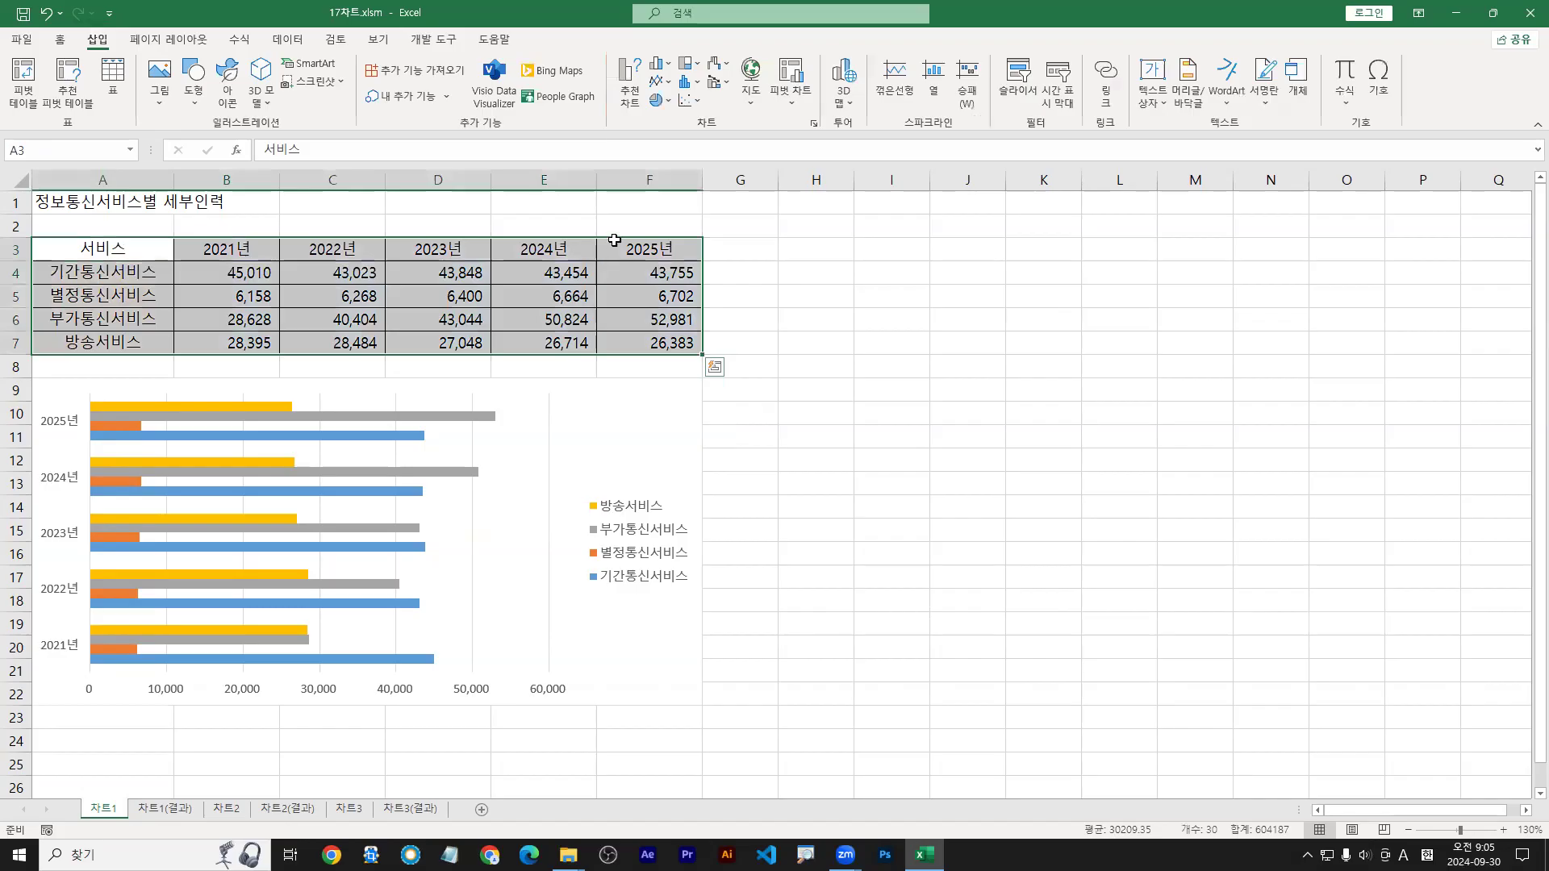
{"action": "left_click", "coordinate": [667, 66]}
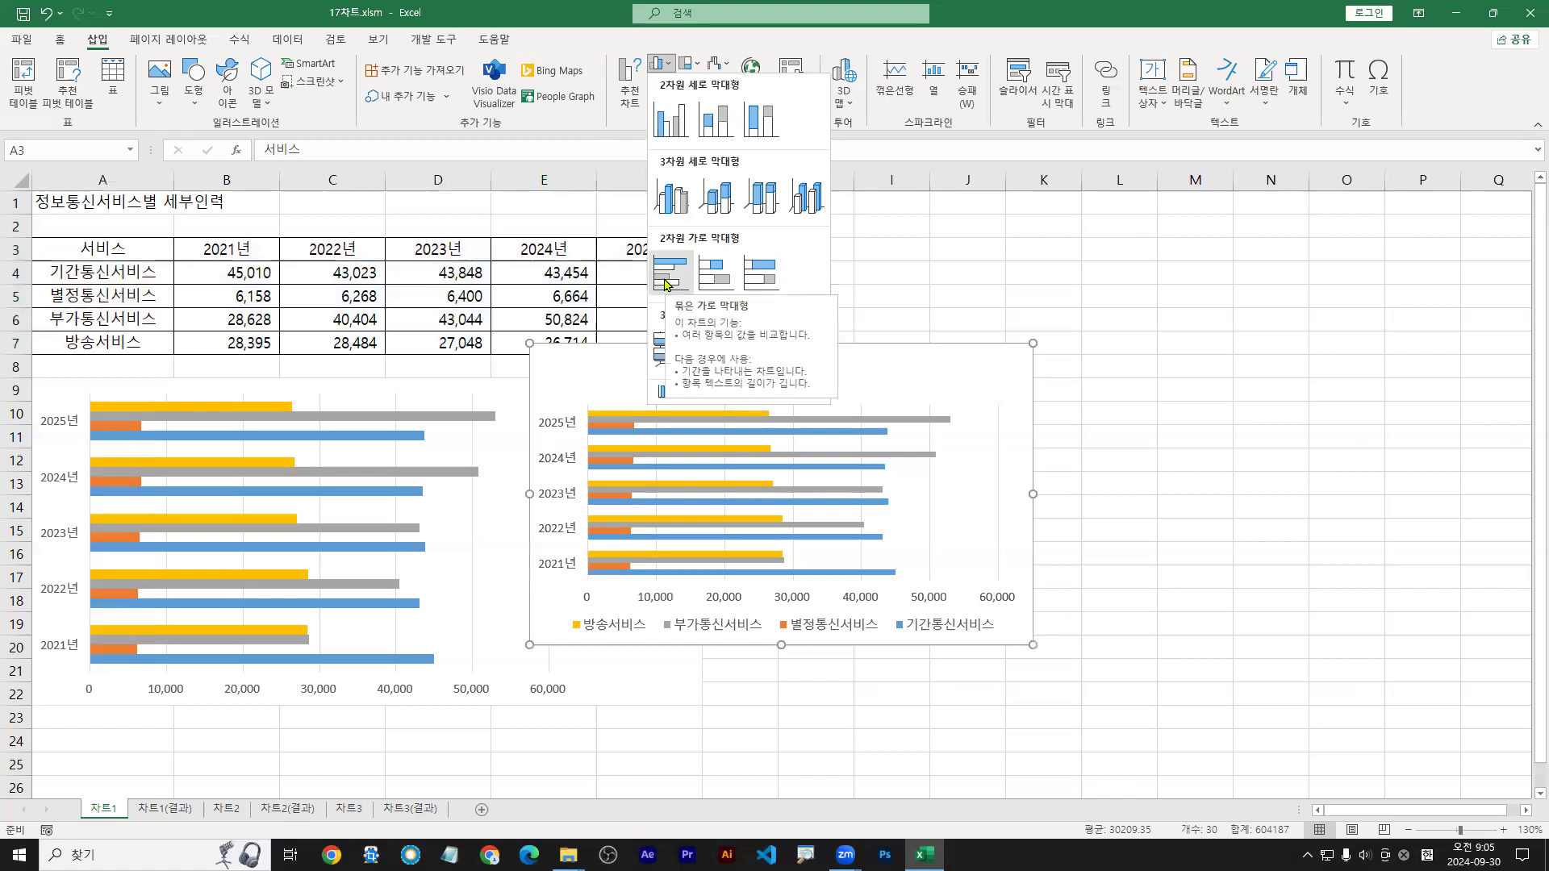
{"action": "left_click", "coordinate": [667, 279]}
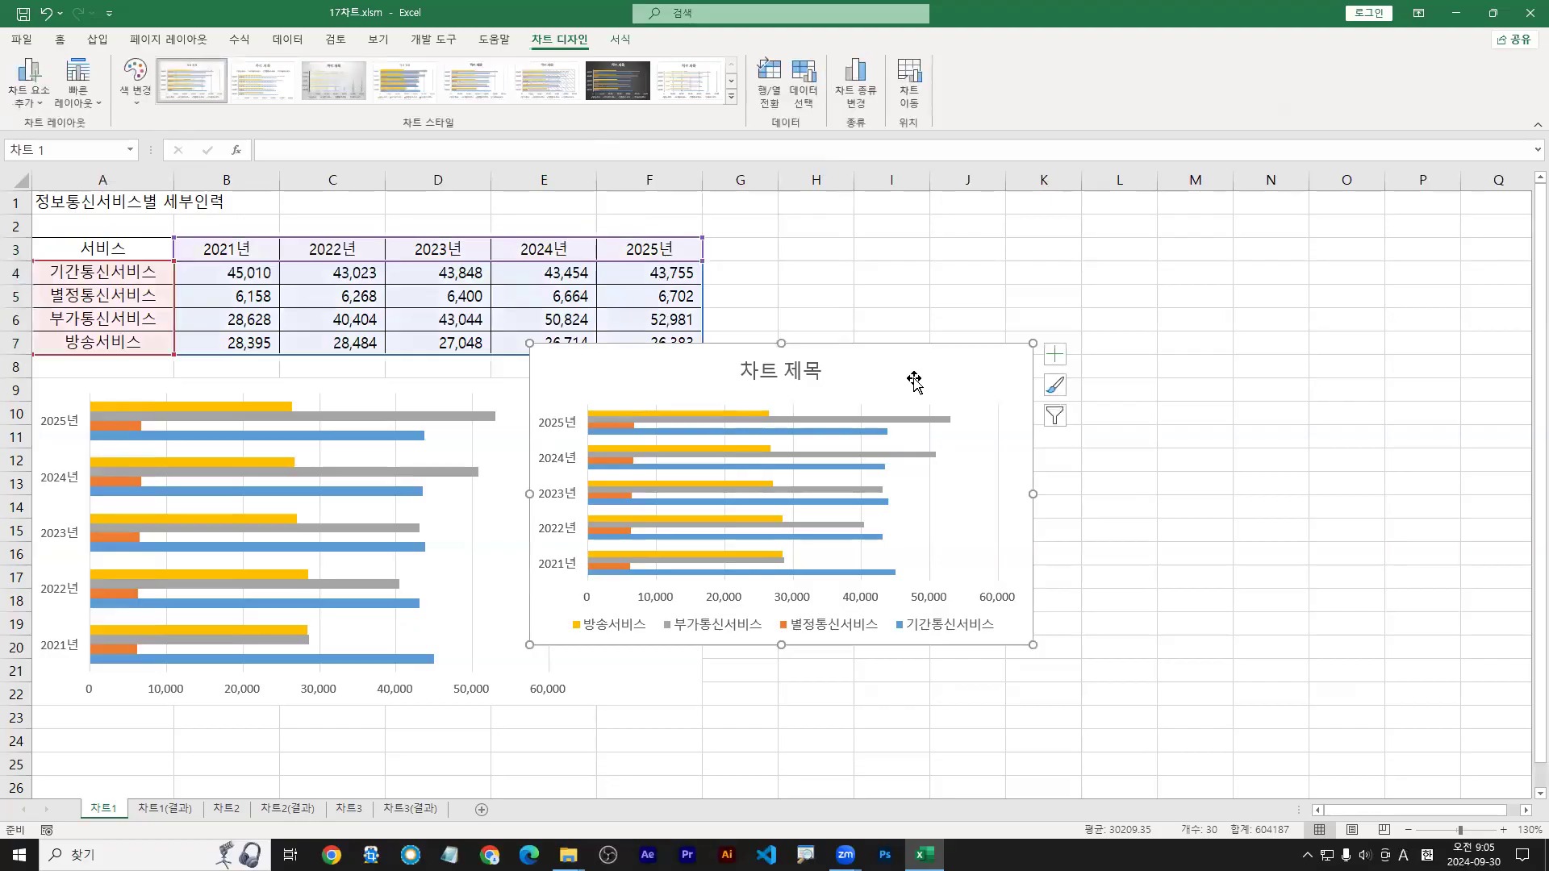
Step: Remove the chart title and the legend from the newly inserted bar chart
{"action": "left_click", "coordinate": [1059, 355]}
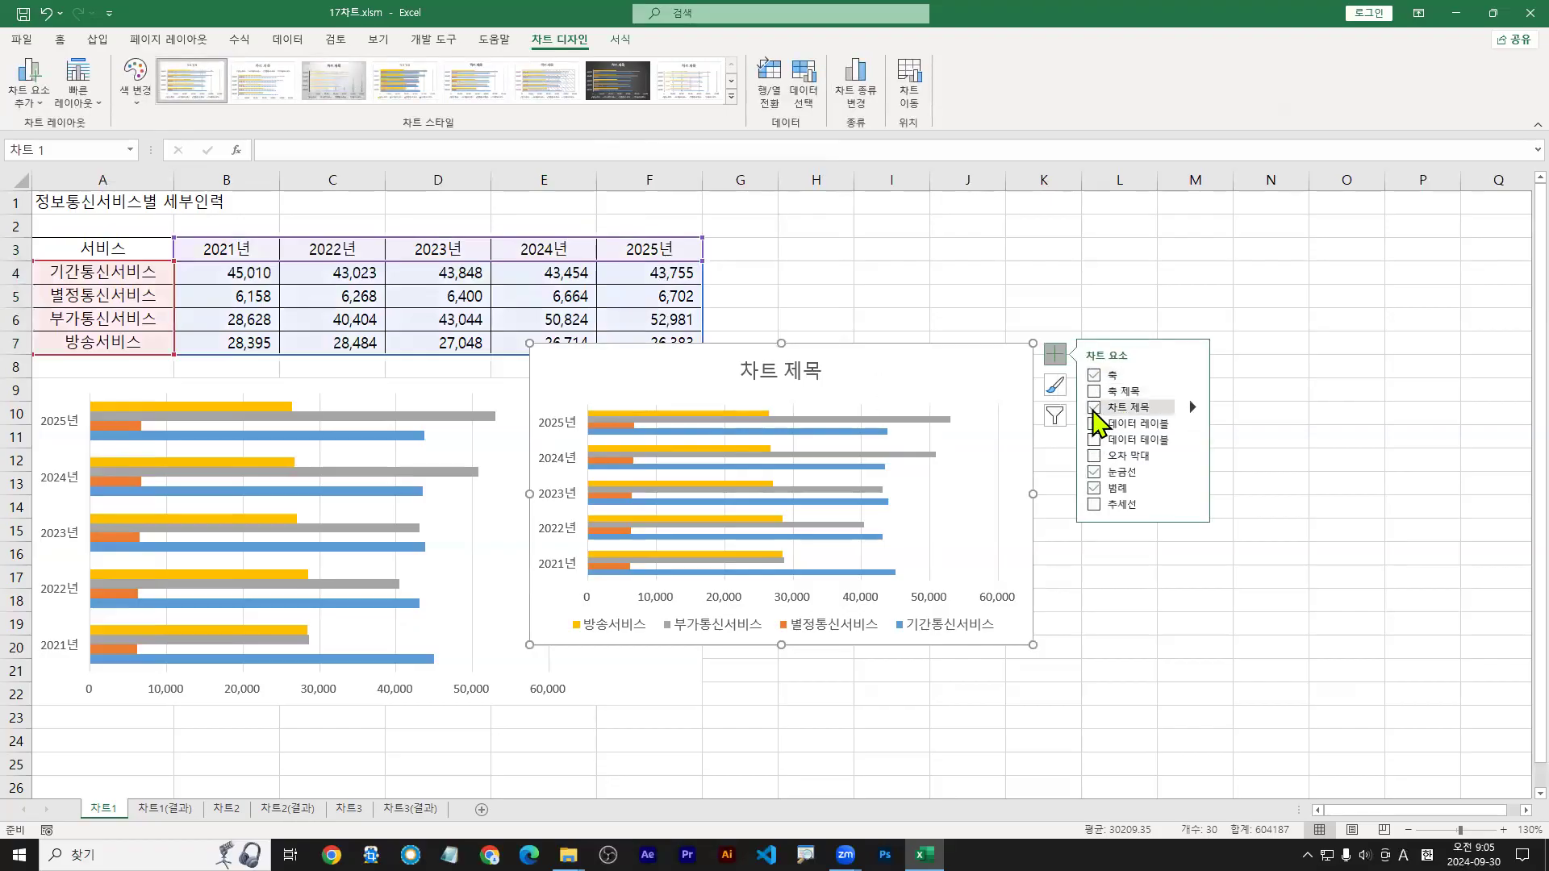
{"action": "left_click", "coordinate": [1094, 407]}
{"action": "left_click", "coordinate": [1094, 489]}
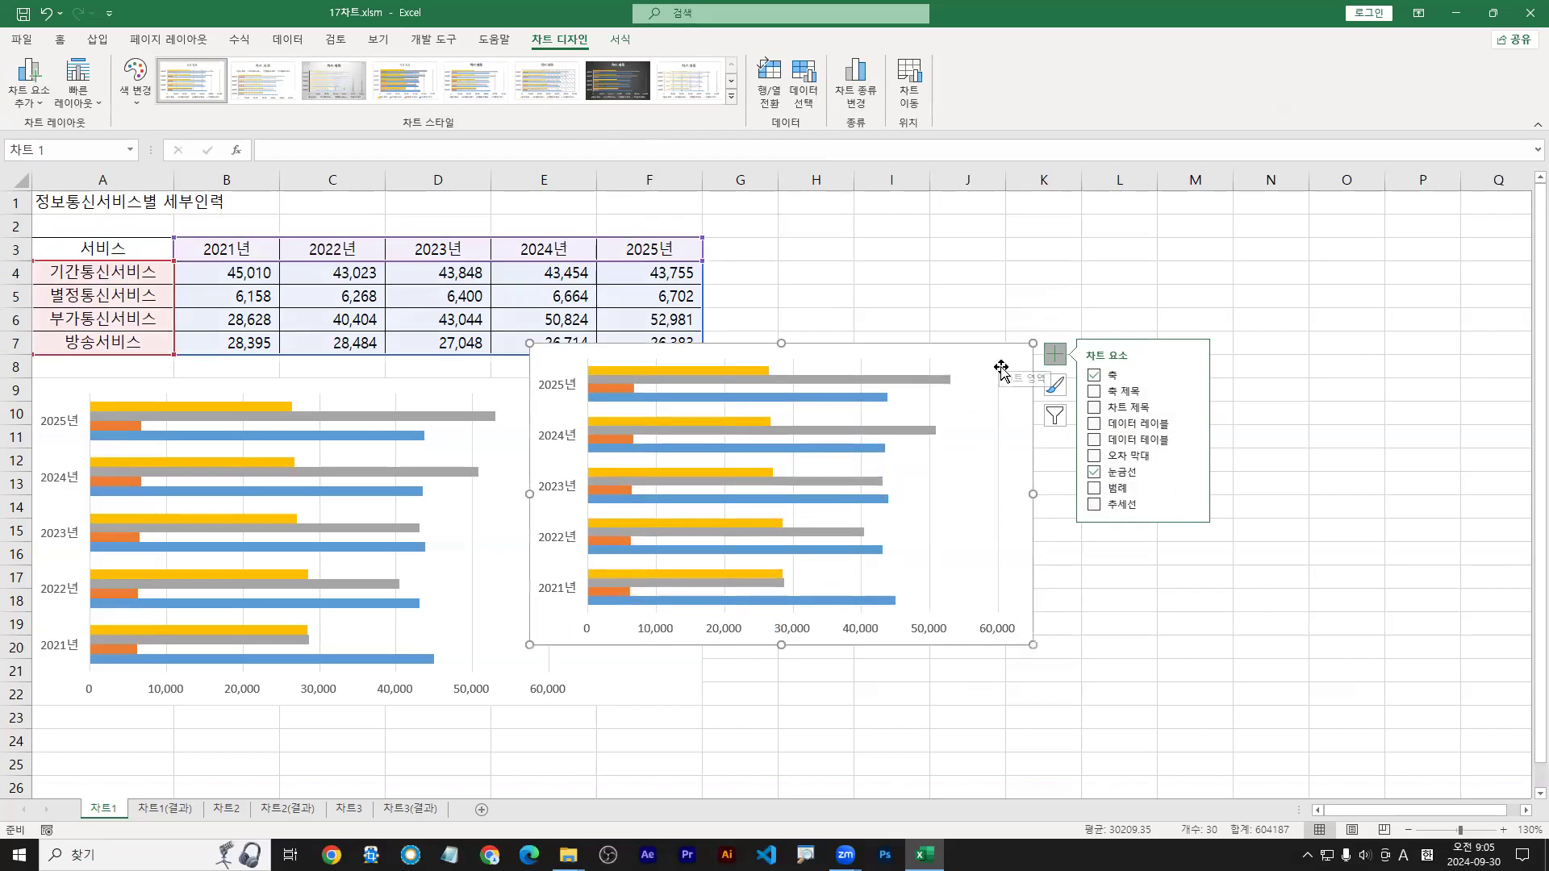
Step: Move the new bar chart beside the original chart and enlarge it to about 15.65 cm wide and 8.26 cm high
{"action": "left_click_drag", "start_coordinate": [1000, 353], "coordinate": [1213, 375]}
{"action": "left_click_drag", "start_coordinate": [1246, 667], "coordinate": [1363, 692]}
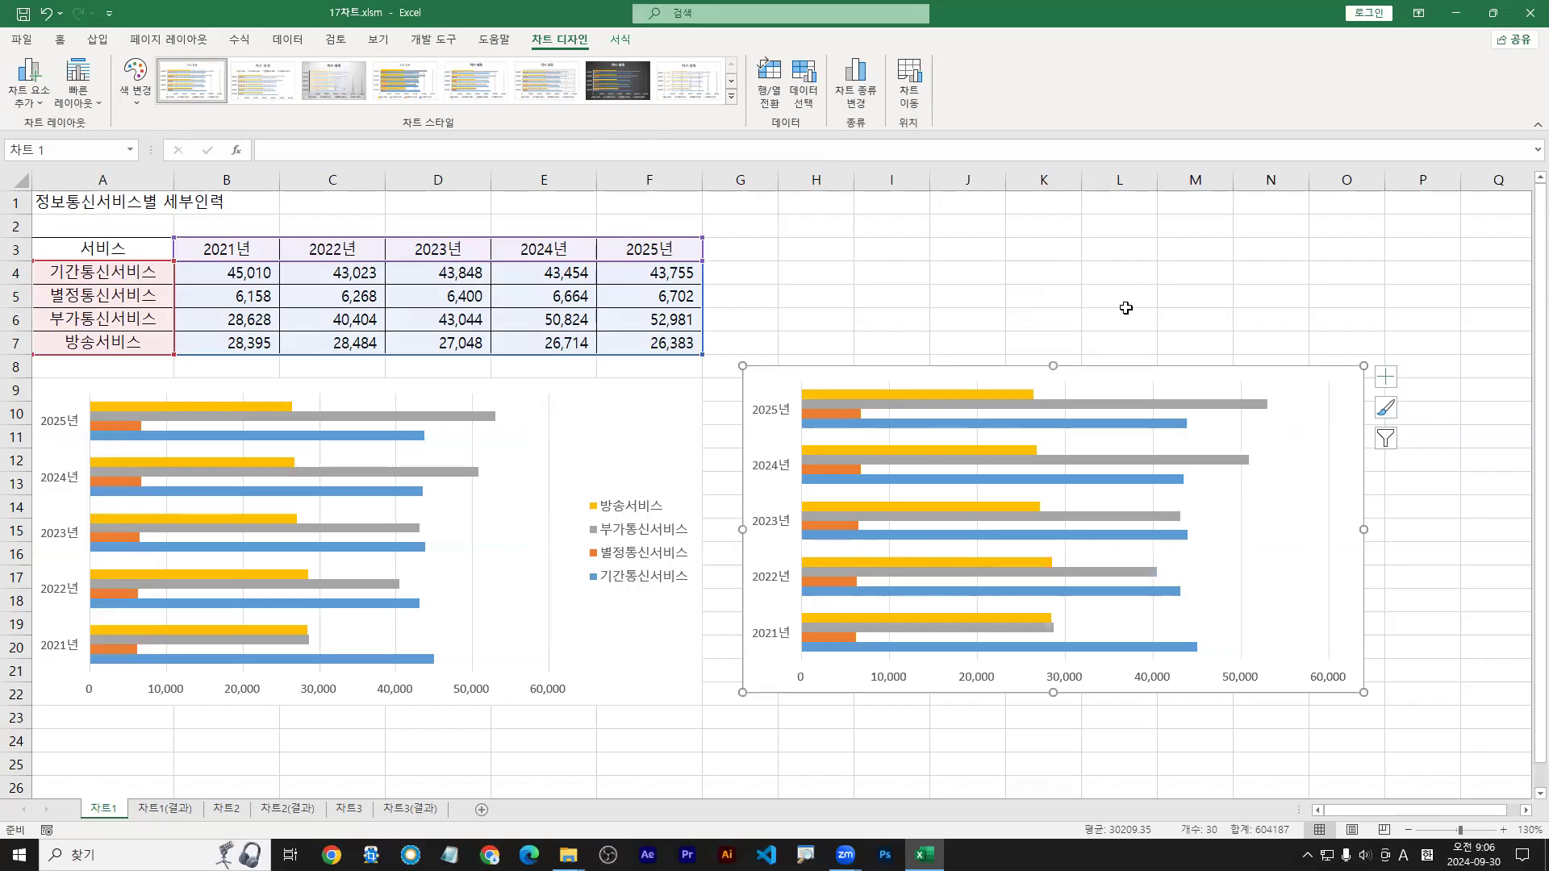
{"action": "left_click", "coordinate": [1129, 313]}
{"action": "left_click", "coordinate": [1328, 413]}
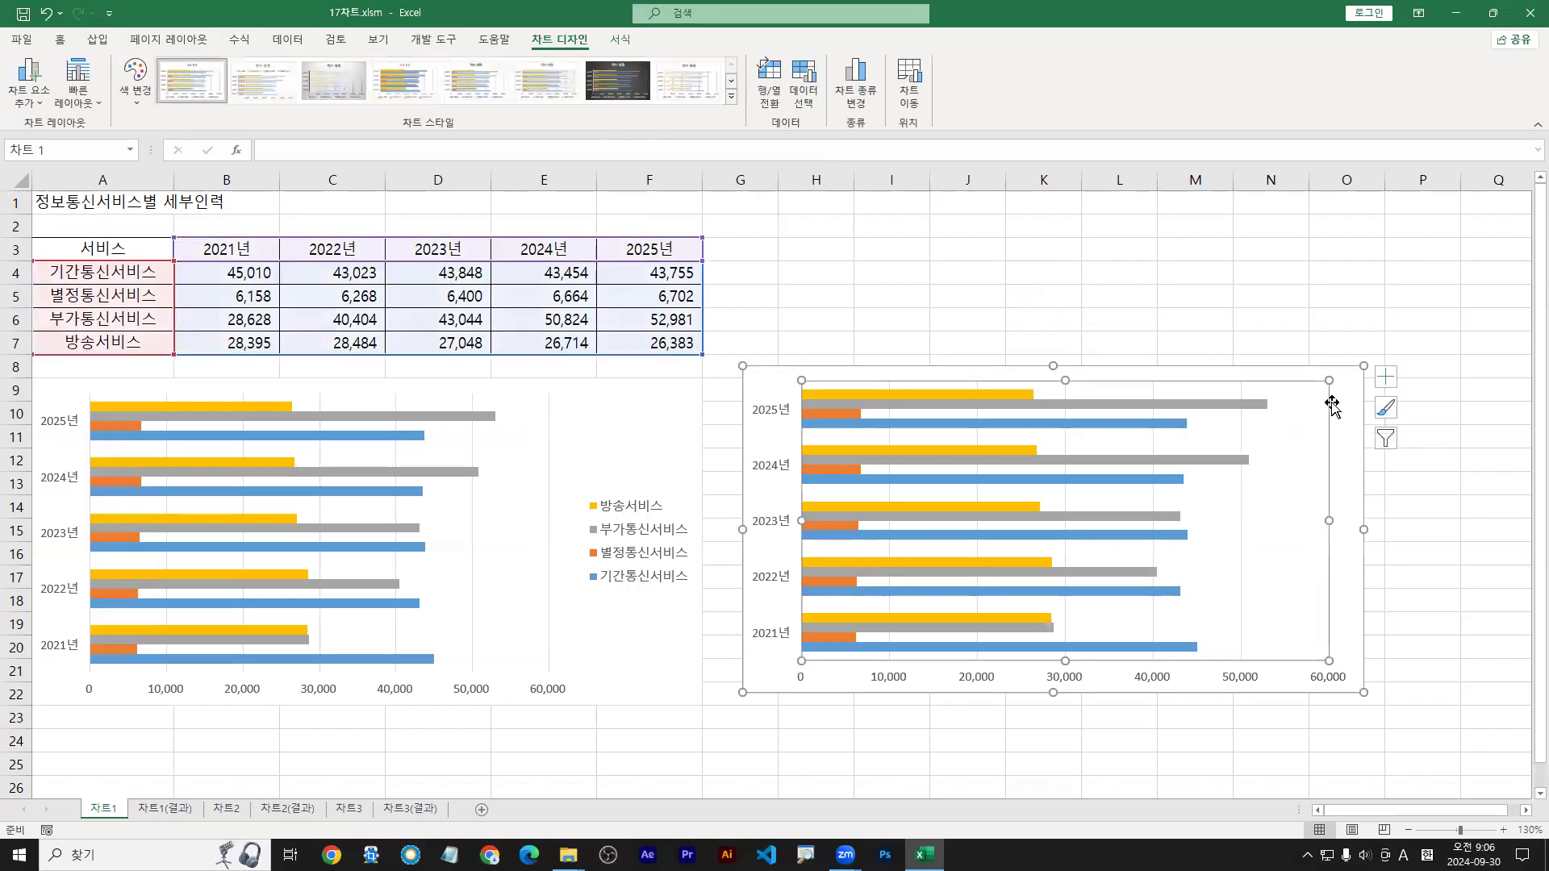
{"action": "left_click", "coordinate": [1341, 389]}
Step: Compare the object names of the two bar charts and delete the newly inserted one
{"action": "type", "text": "td"}
{"action": "type", "text": "elete"}
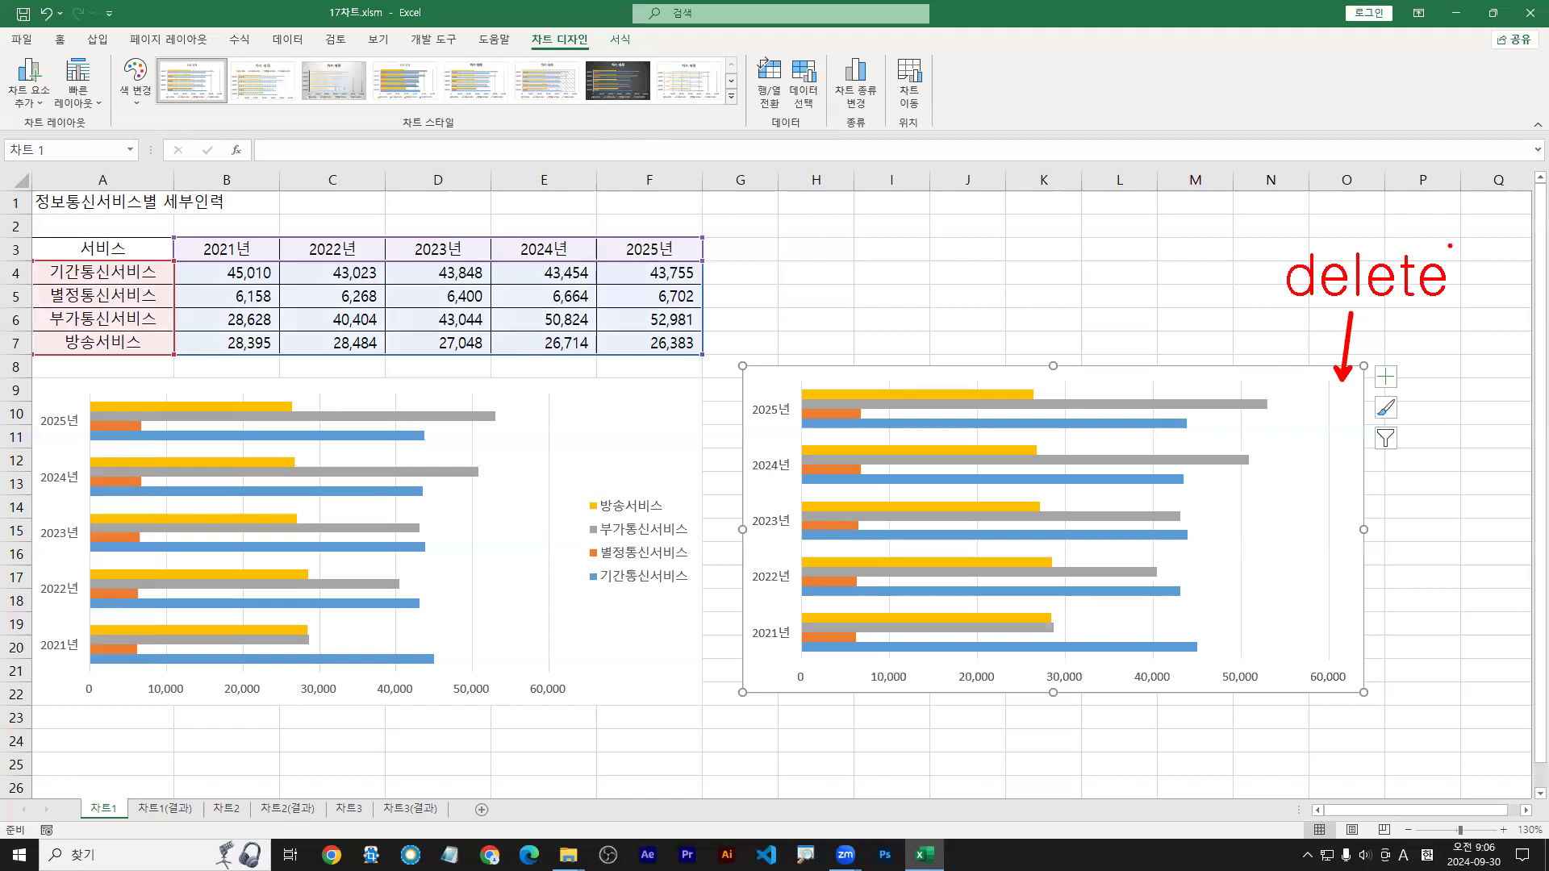
{"action": "key", "text": "Escape"}
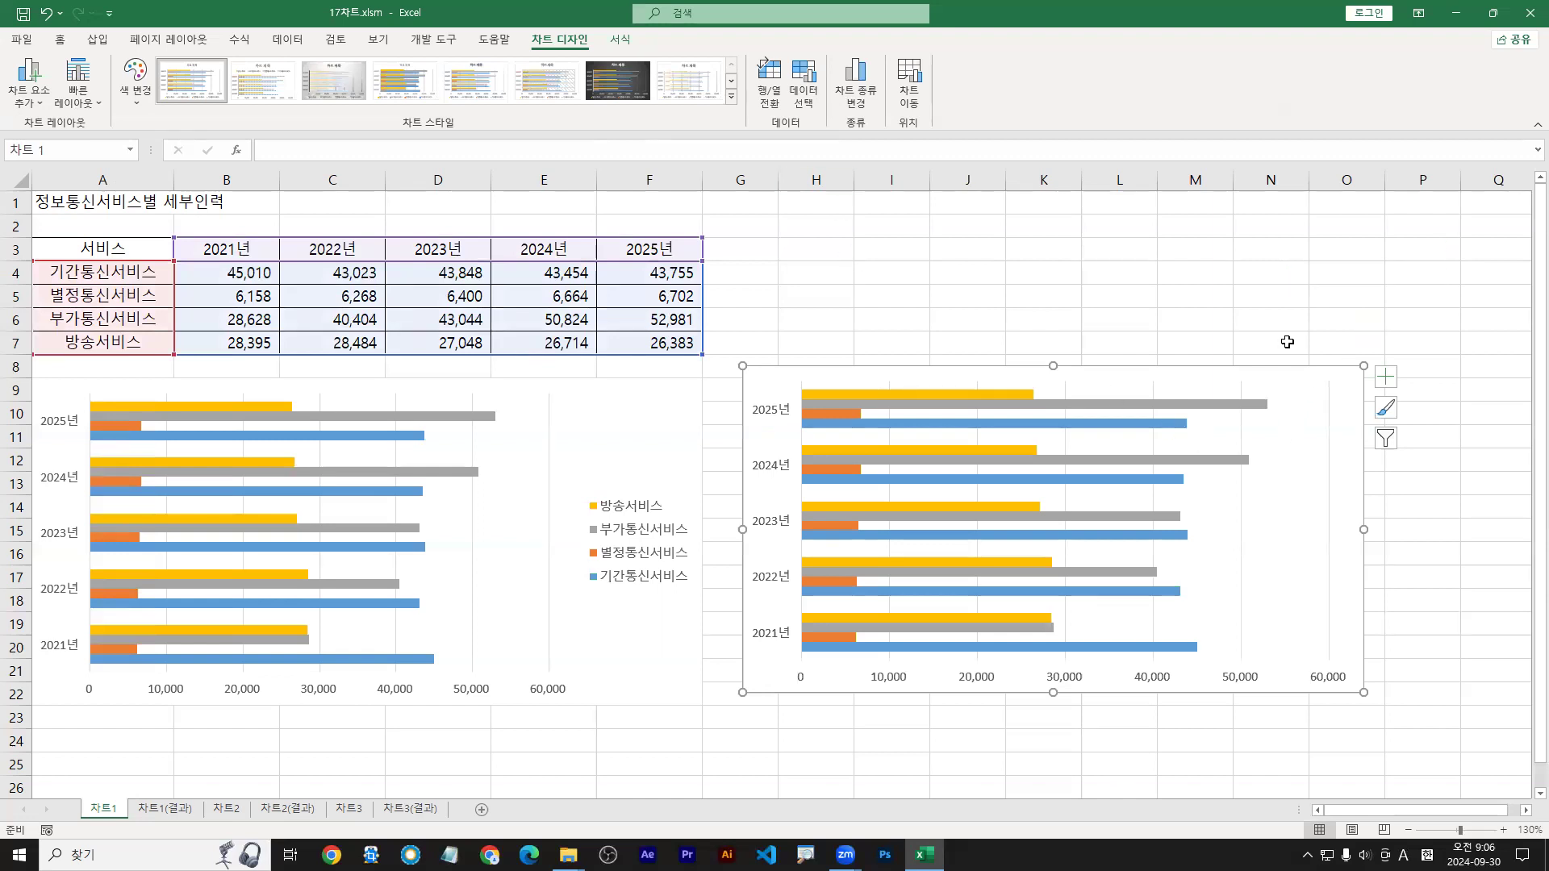
{"action": "left_click", "coordinate": [620, 39]}
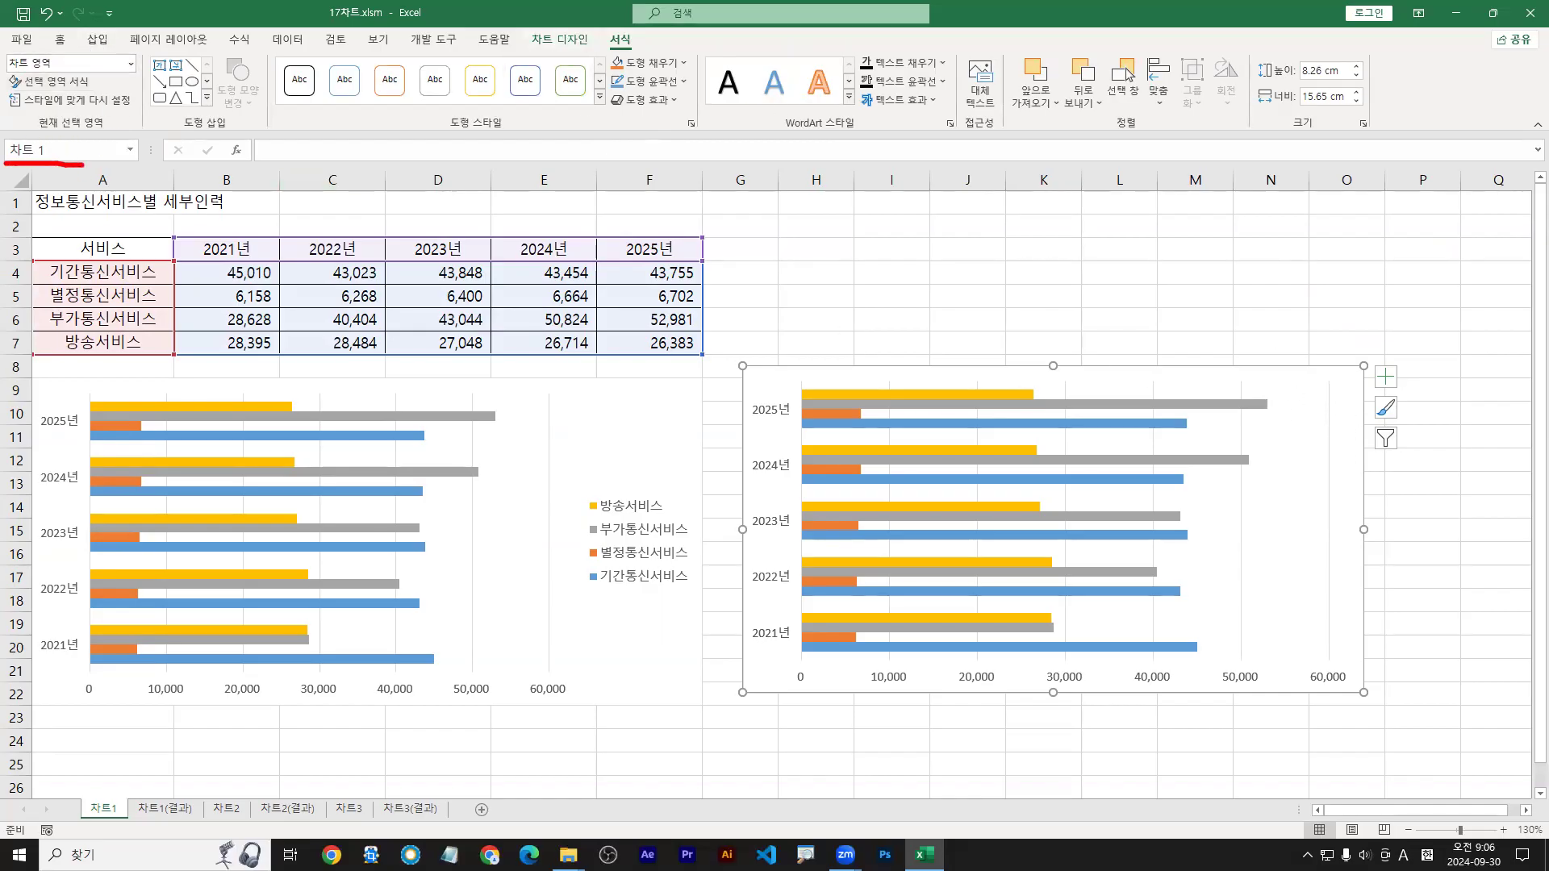
{"action": "left_click", "coordinate": [613, 403]}
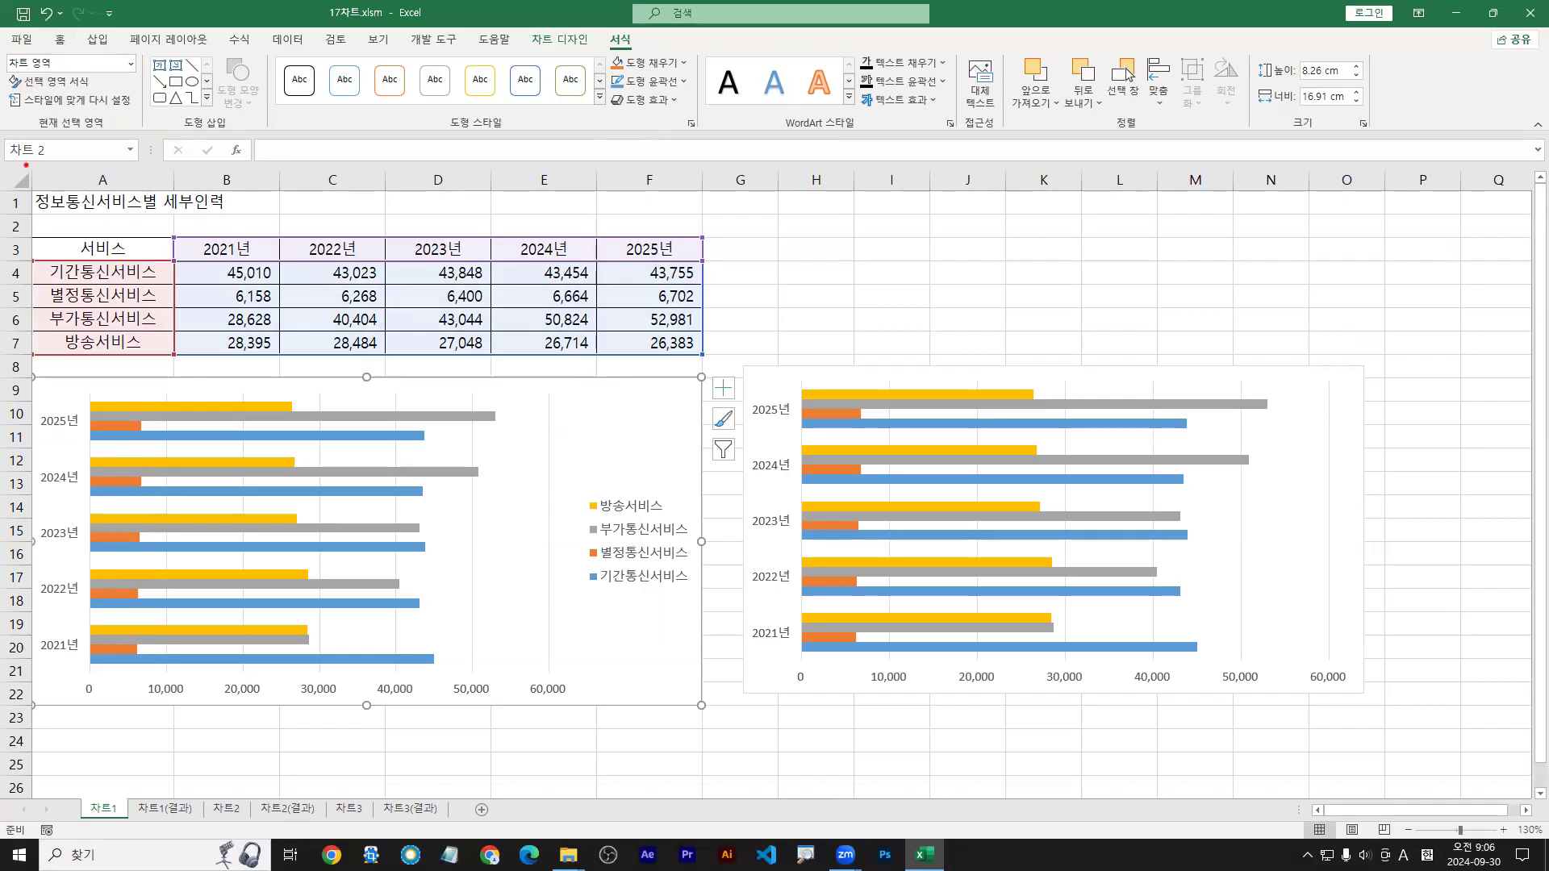
{"action": "left_click_drag", "start_coordinate": [2, 160], "coordinate": [58, 161]}
{"action": "left_click_drag", "start_coordinate": [1295, 353], "coordinate": [1275, 377]}
{"action": "key", "text": "Escape"}
{"action": "left_click", "coordinate": [1301, 380]}
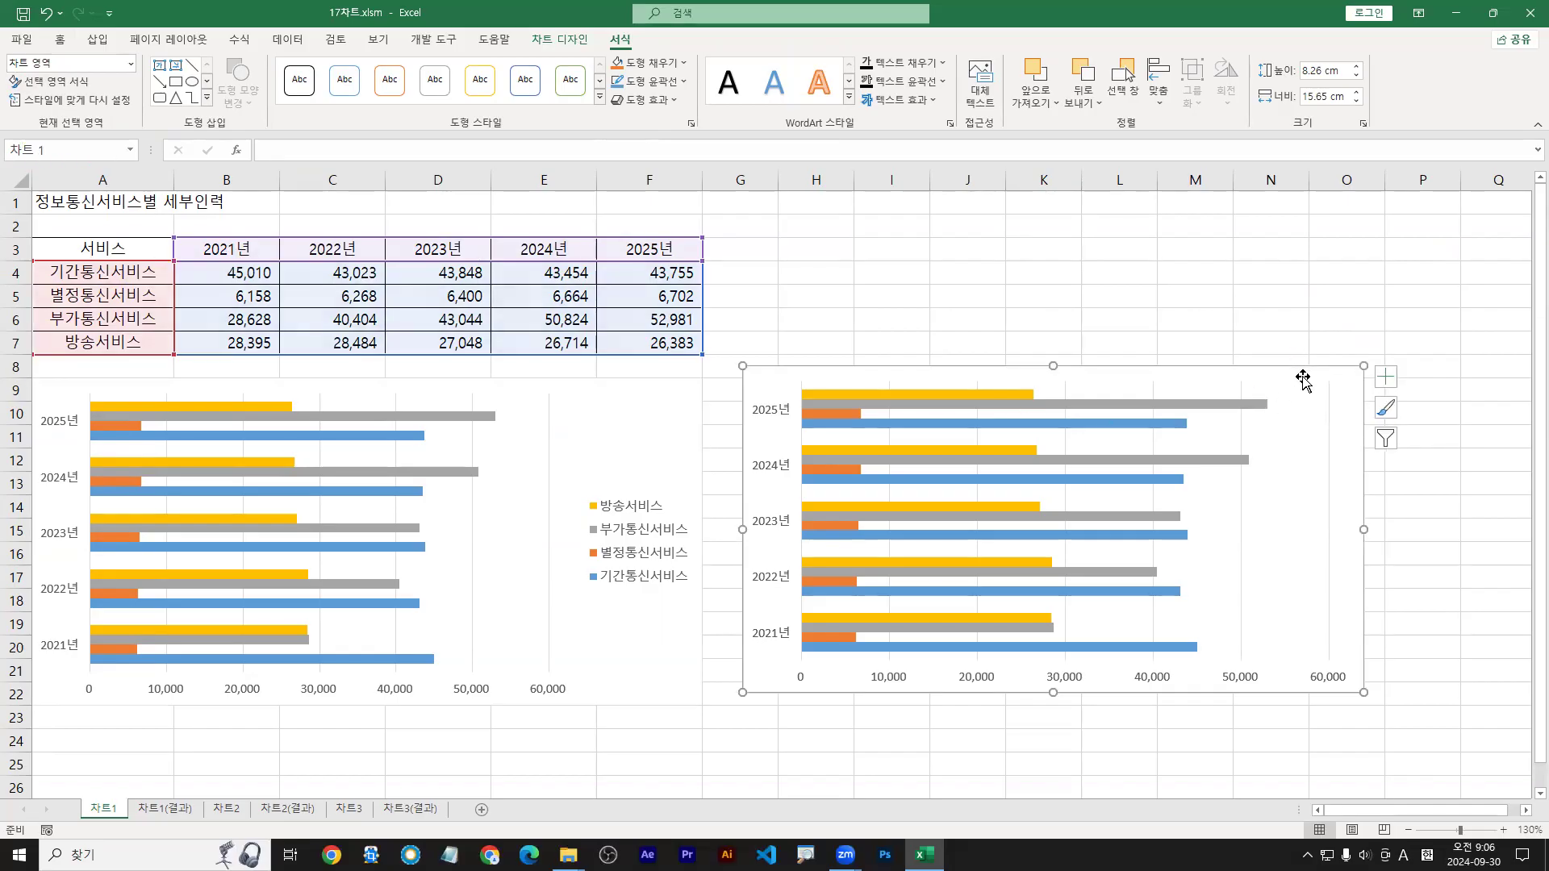
{"action": "key", "text": "Delete"}
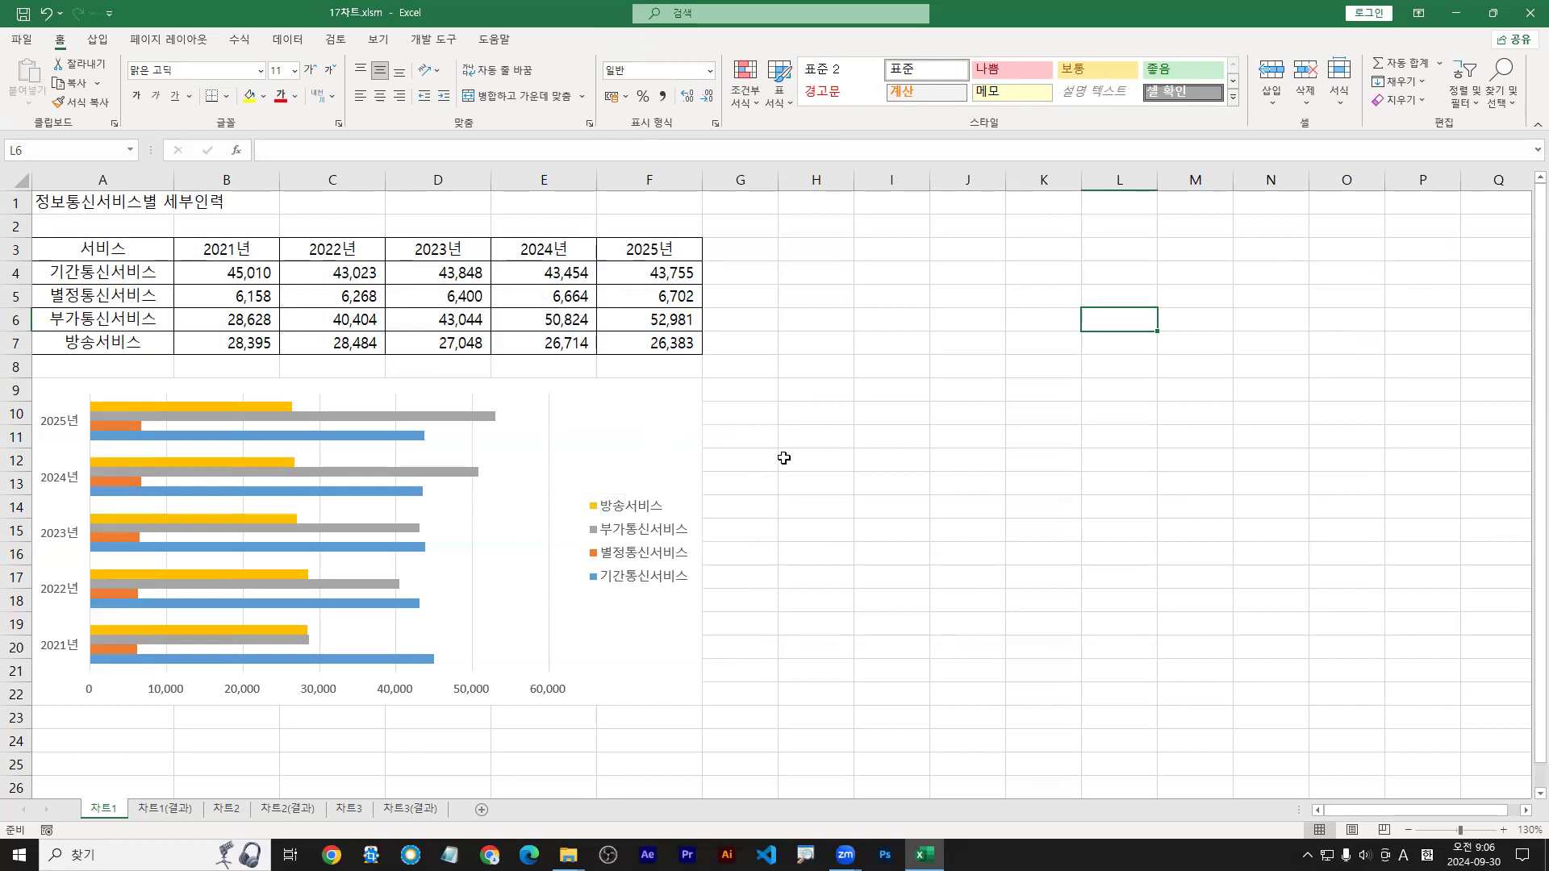
Step: Switch to the 차트2 worksheet
{"action": "left_click", "coordinate": [229, 809]}
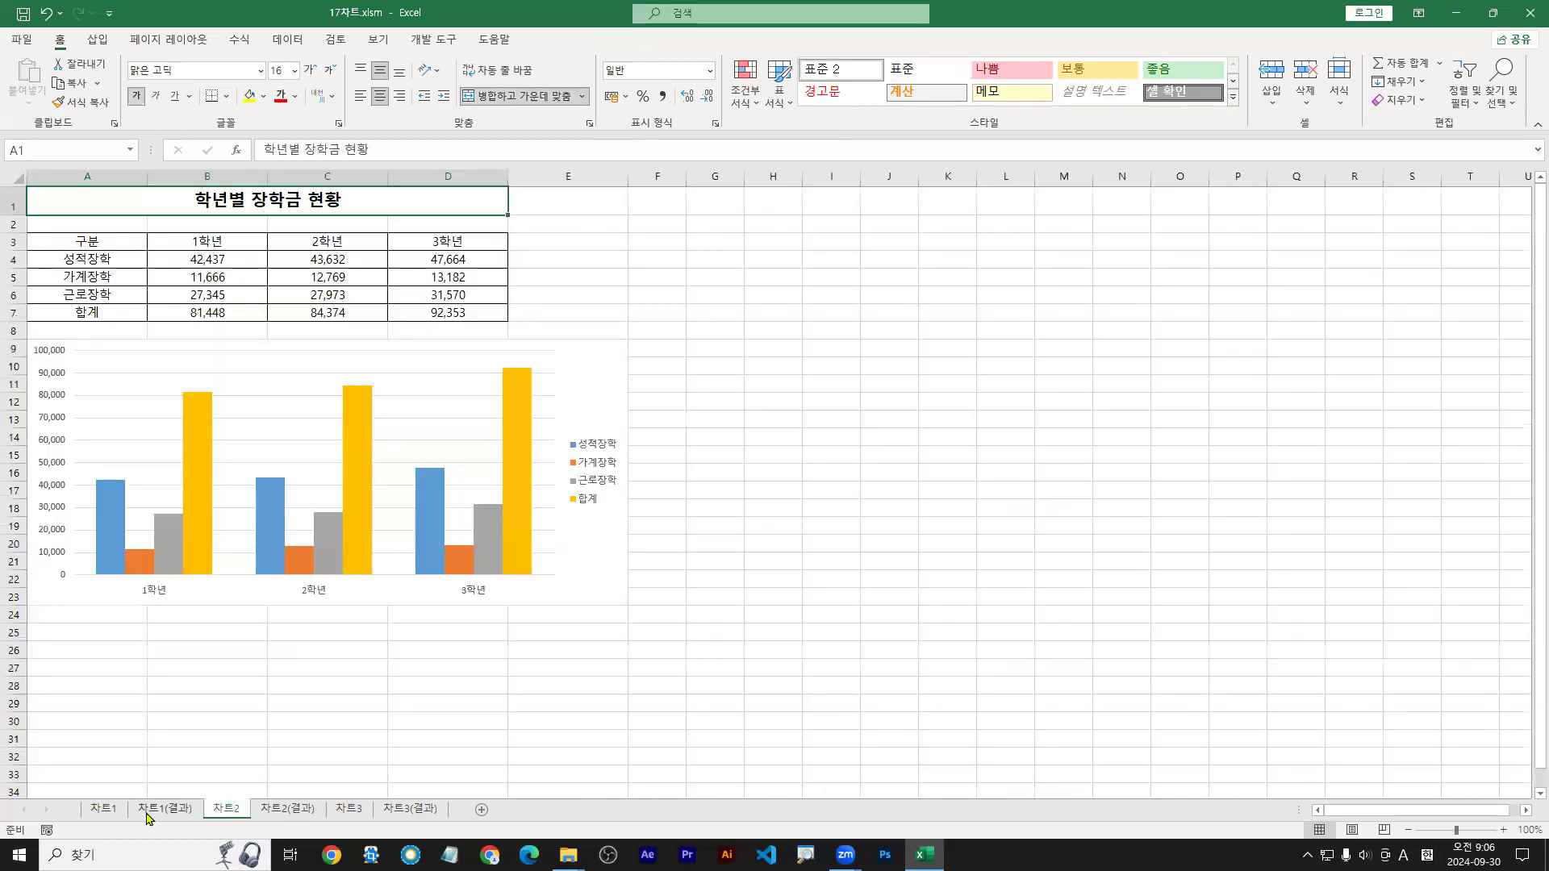
{"action": "left_click", "coordinate": [103, 810]}
{"action": "left_click", "coordinate": [228, 810]}
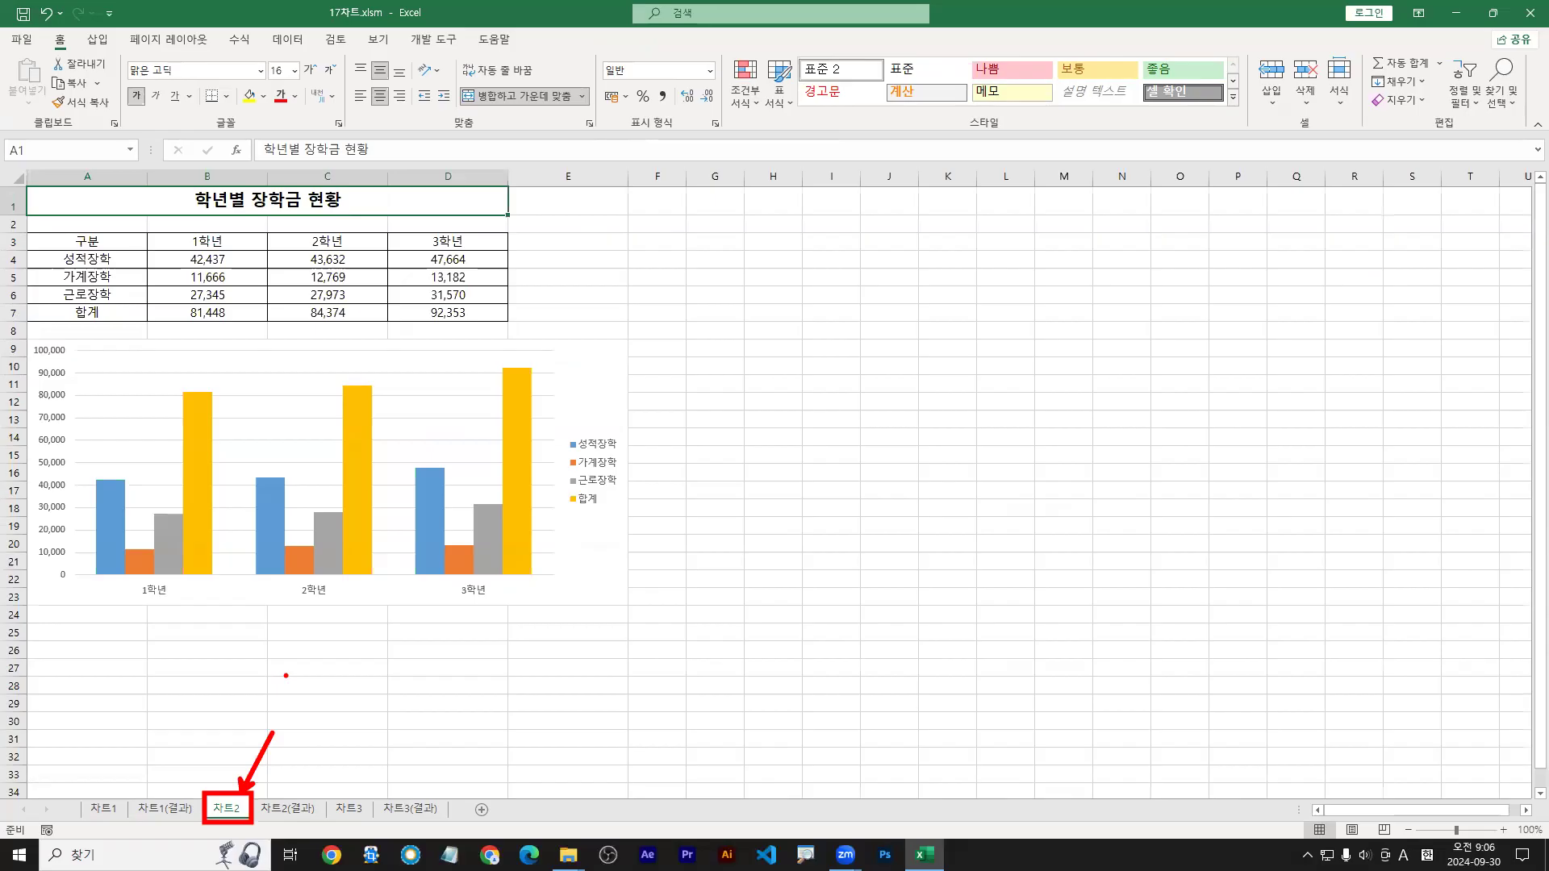
{"action": "mouse_move", "coordinate": [565, 428]}
{"action": "left_mouse_down"}
{"action": "mouse_move", "coordinate": [626, 517]}
{"action": "mouse_move", "coordinate": [664, 509]}
{"action": "mouse_move", "coordinate": [687, 550]}
{"action": "left_mouse_up"}
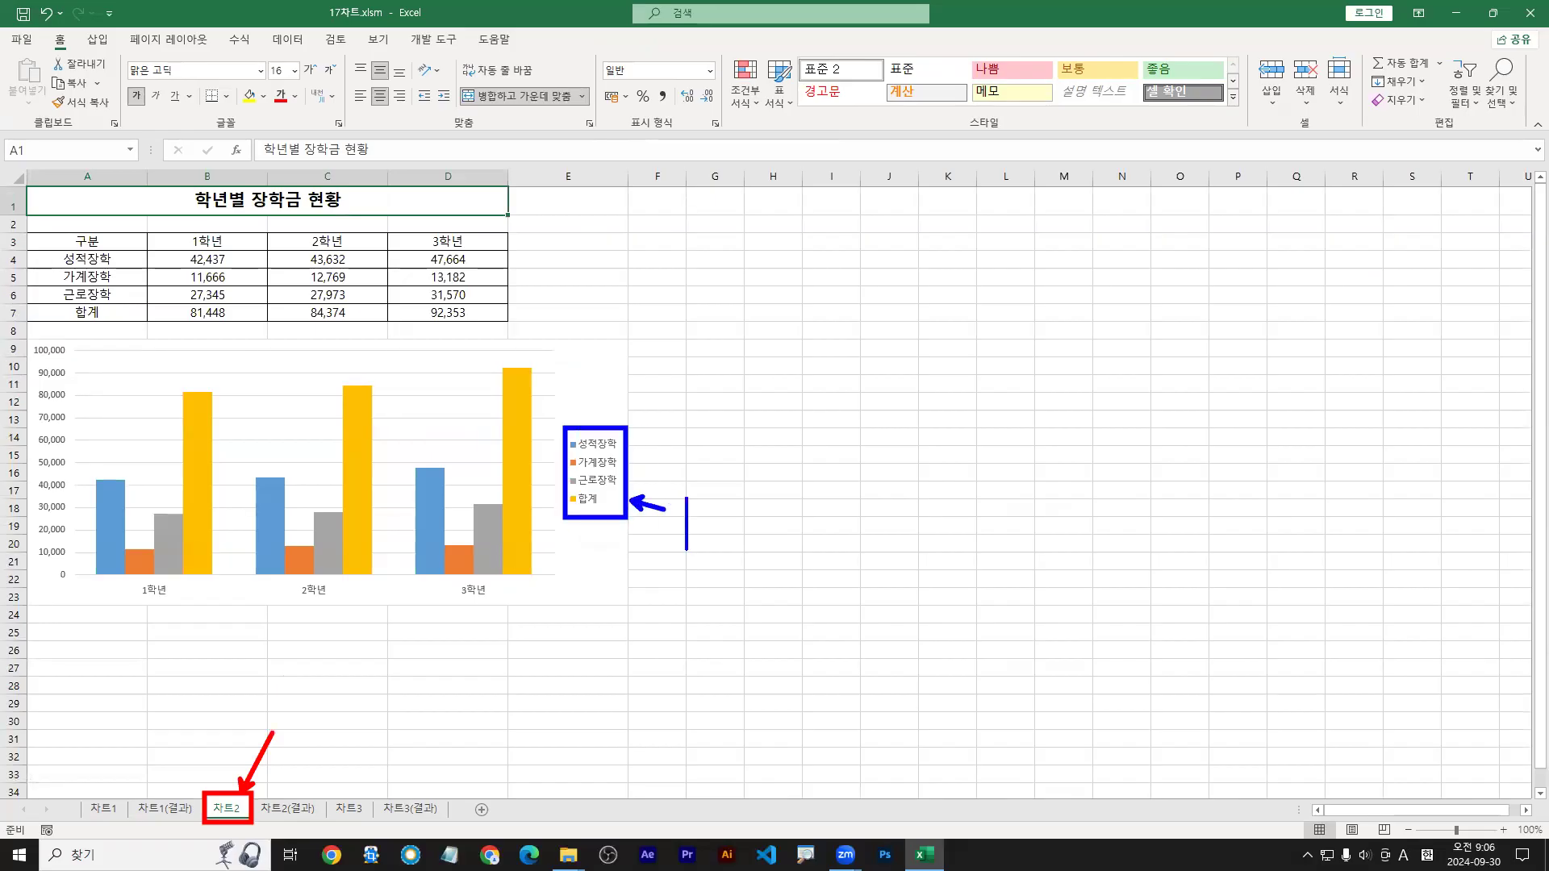
{"action": "type", "text": "범"}
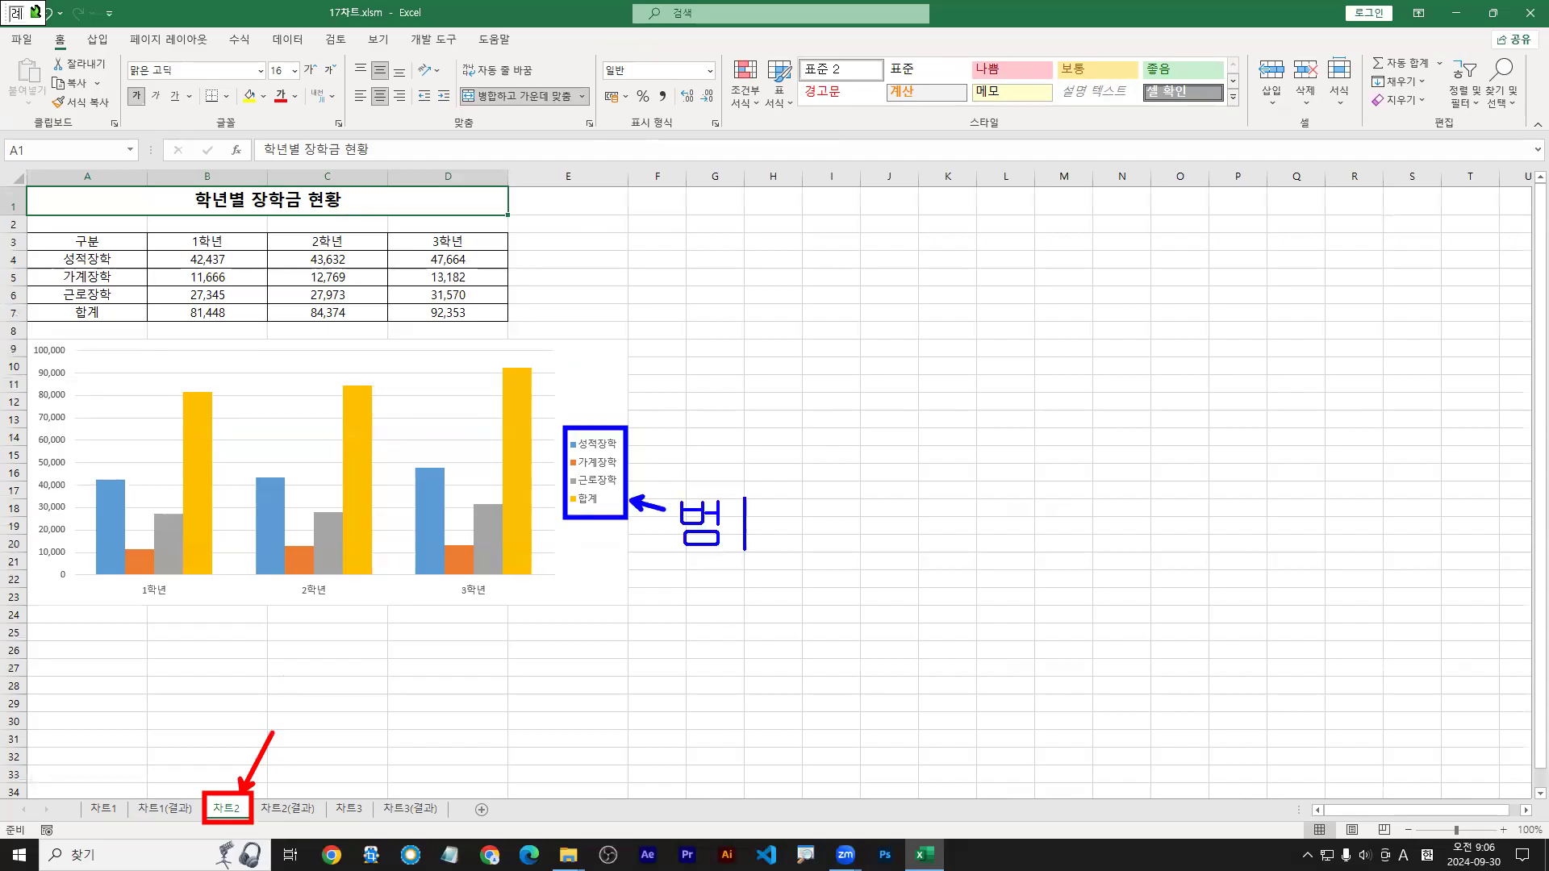
{"action": "type", "text": "례"}
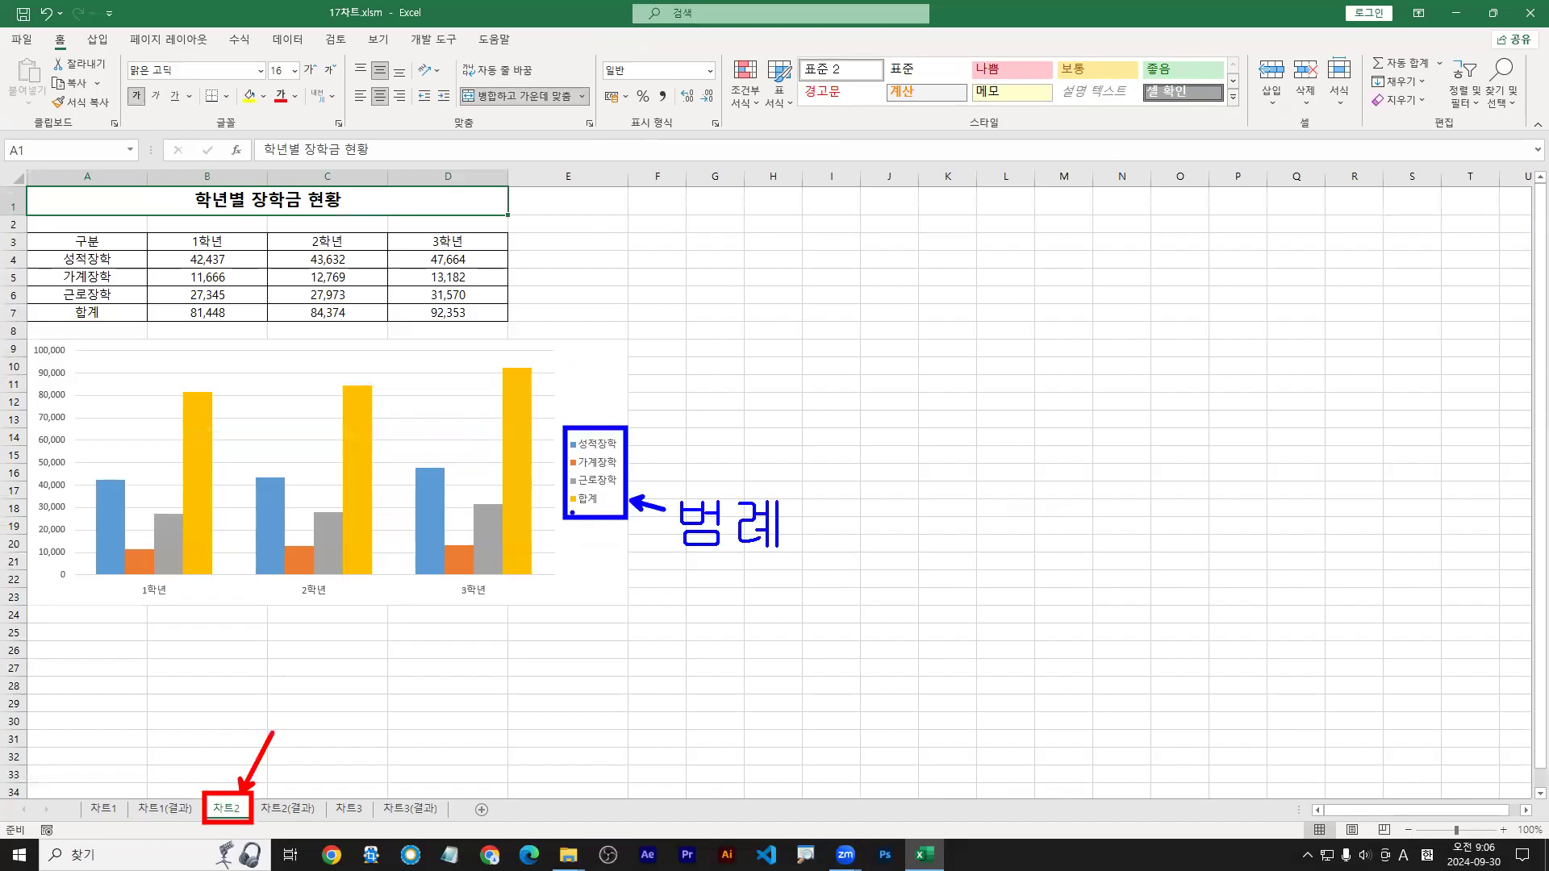
{"action": "left_click_drag", "start_coordinate": [572, 512], "coordinate": [601, 507]}
{"action": "left_click_drag", "start_coordinate": [528, 378], "coordinate": [557, 335]}
{"action": "left_click_drag", "start_coordinate": [511, 392], "coordinate": [518, 390]}
{"action": "mouse_move", "coordinate": [590, 315]}
{"action": "left_mouse_down"}
{"action": "mouse_move", "coordinate": [568, 337]}
{"action": "mouse_move", "coordinate": [612, 337]}
{"action": "left_mouse_up"}
{"action": "left_click_drag", "start_coordinate": [633, 302], "coordinate": [634, 352]}
{"action": "key", "text": "BackSpace"}
{"action": "key", "text": "BackSpace"}
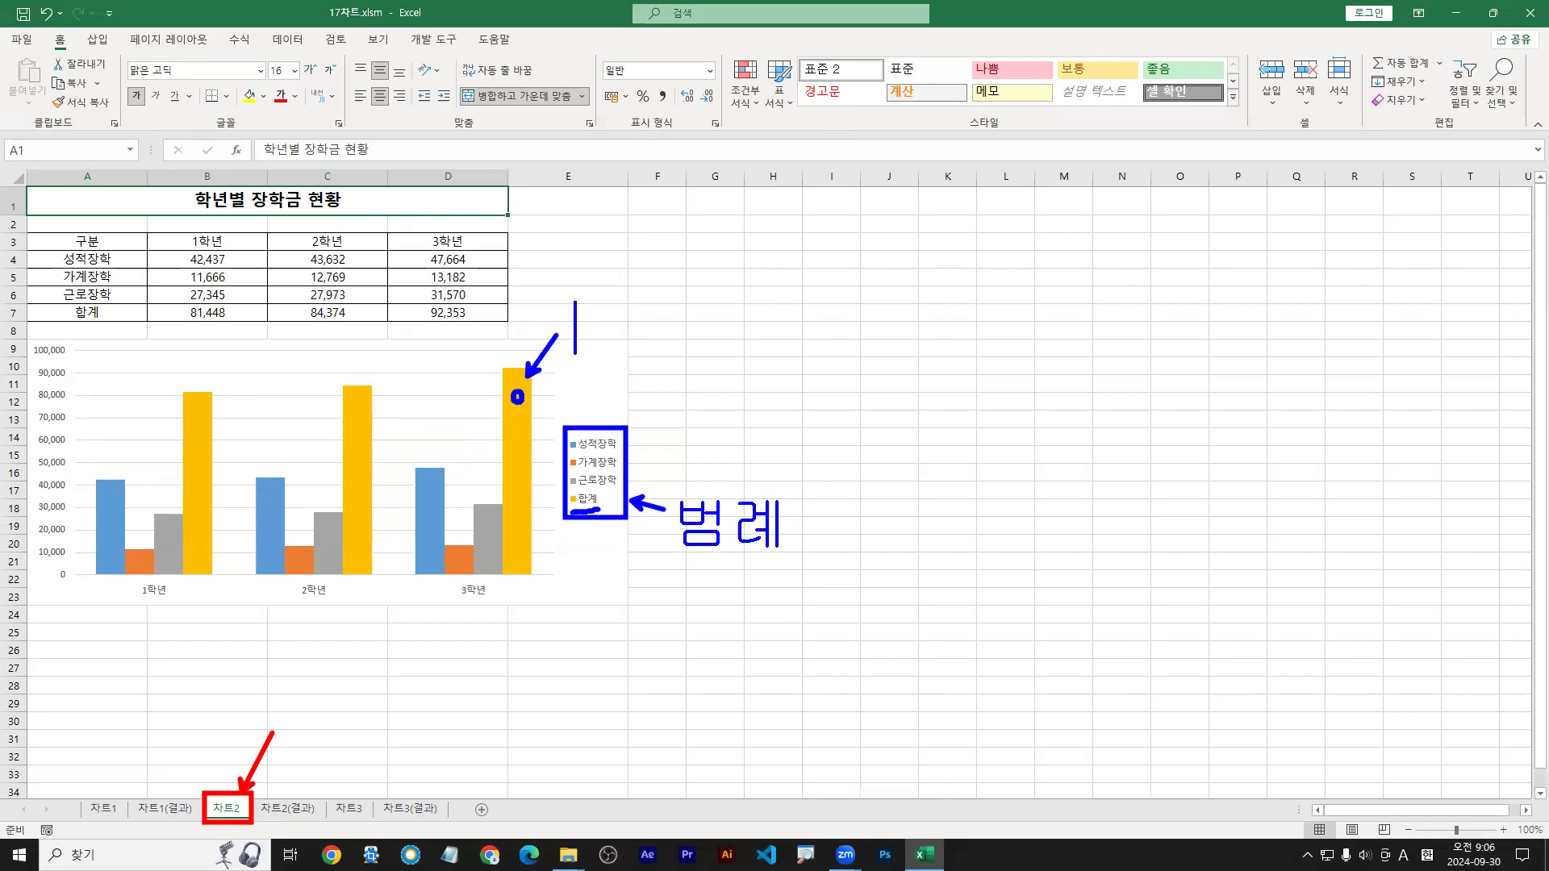
{"action": "type", "text": "delete"}
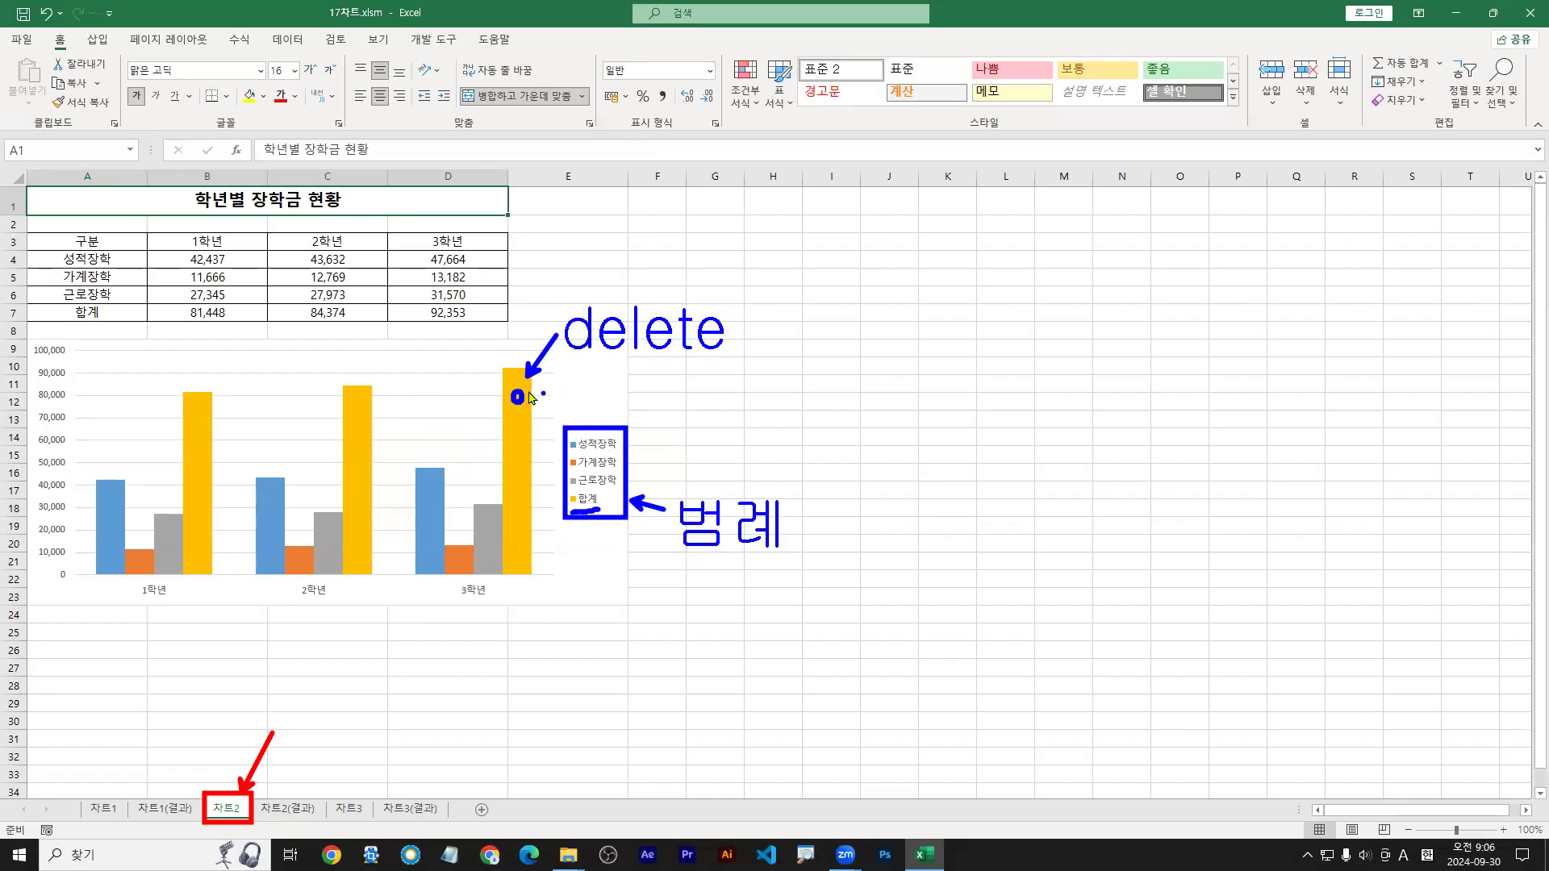
{"action": "key", "text": "Escape"}
Step: Try deleting the 합계 series directly from the scholarship column chart and undo the deletion
{"action": "left_click", "coordinate": [525, 394]}
{"action": "key", "text": "Delete"}
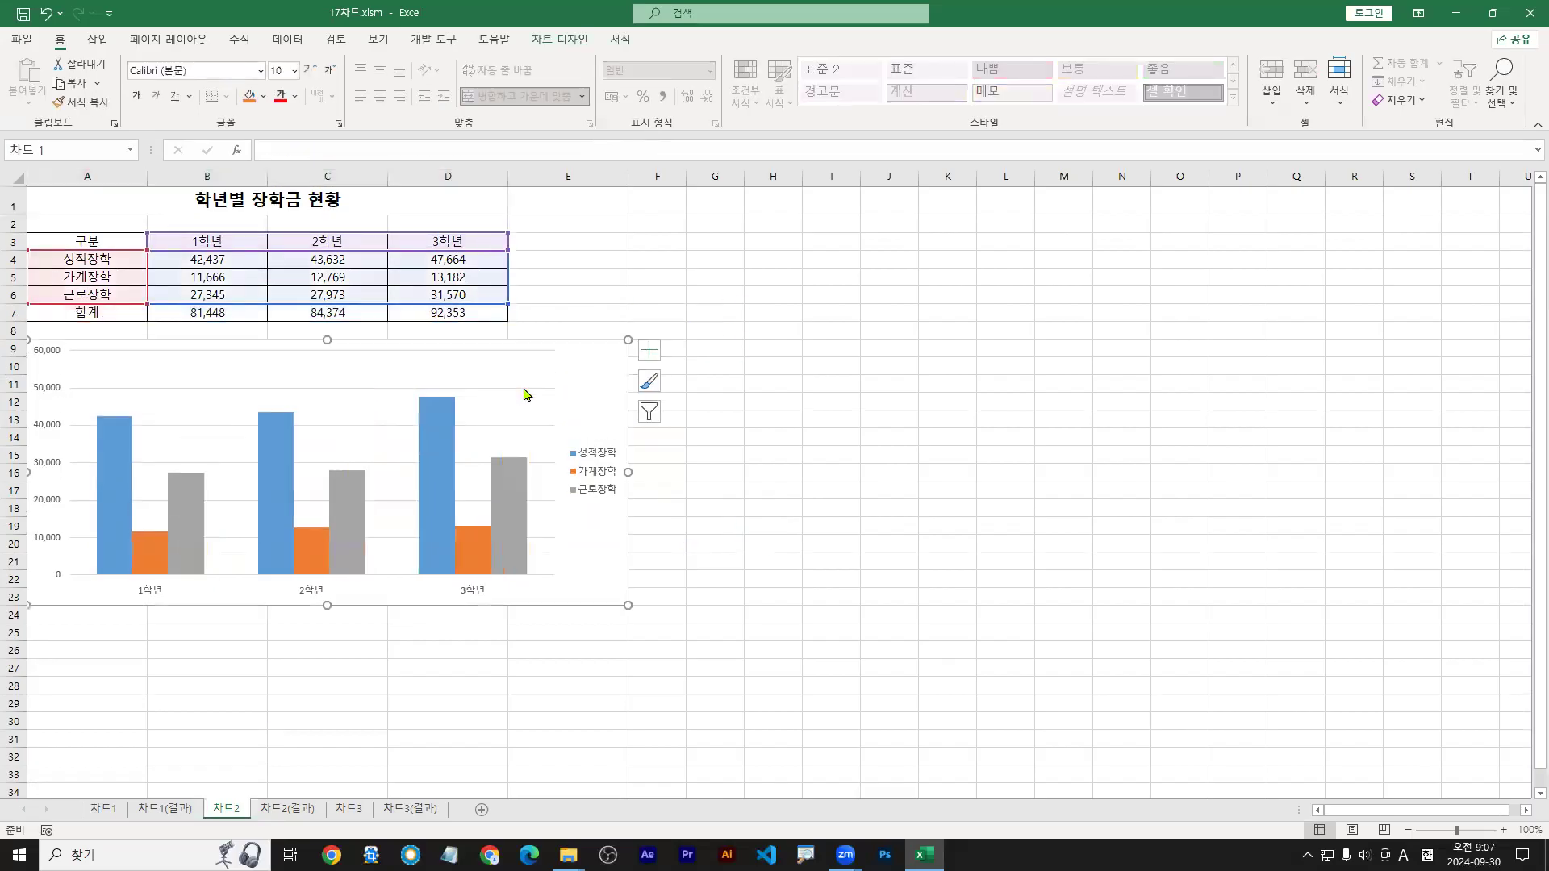
{"action": "key", "text": "ctrl+z"}
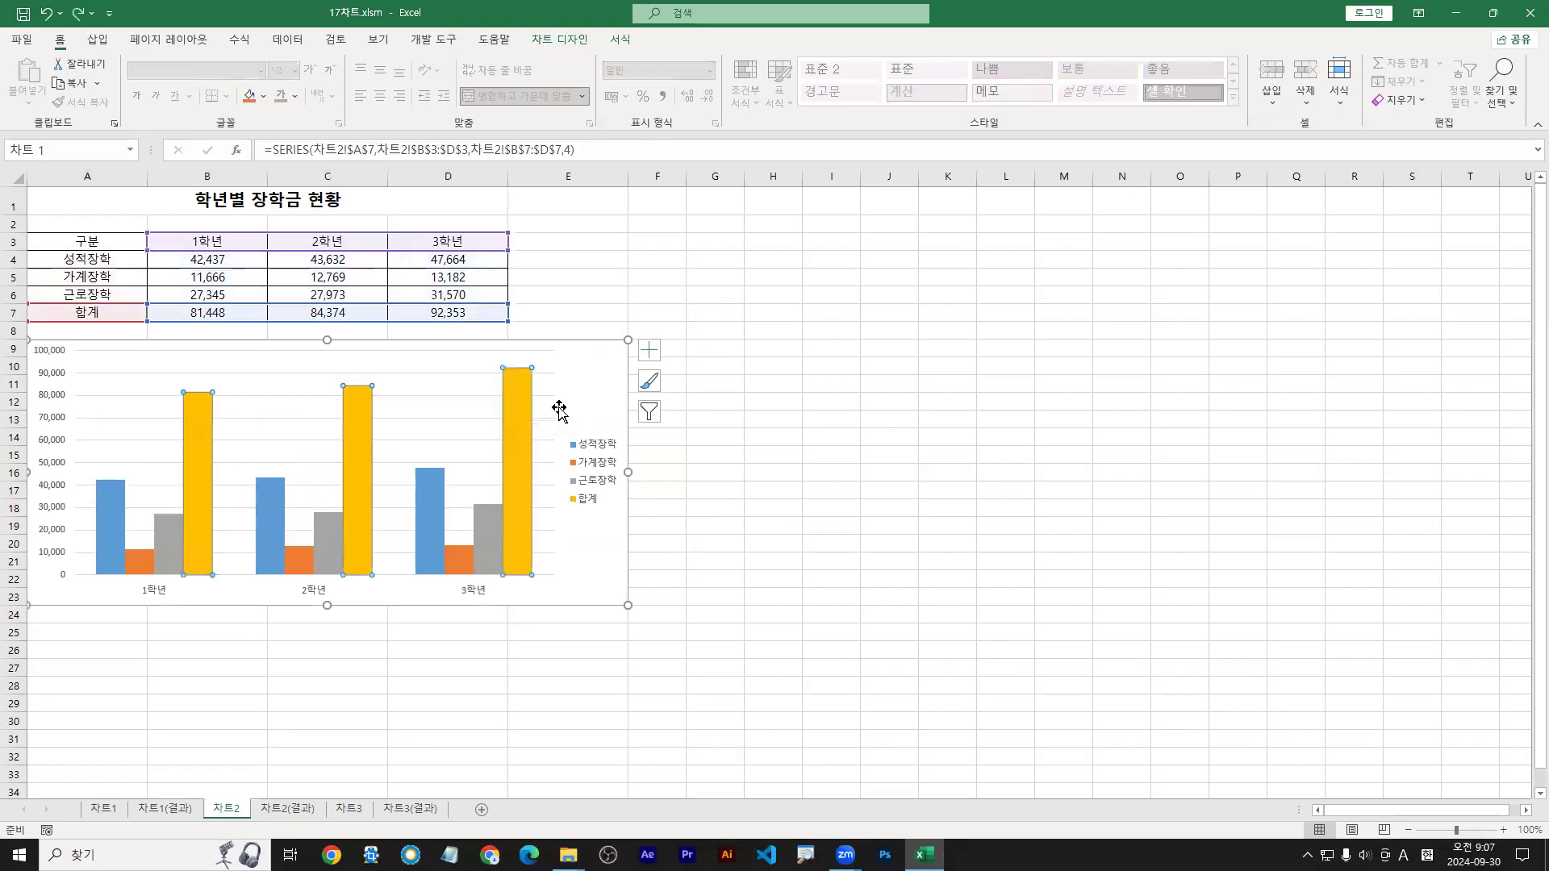
Step: Select the whole scholarship chart on sheet 차트2 and display its chart design commands
{"action": "left_click", "coordinate": [598, 388]}
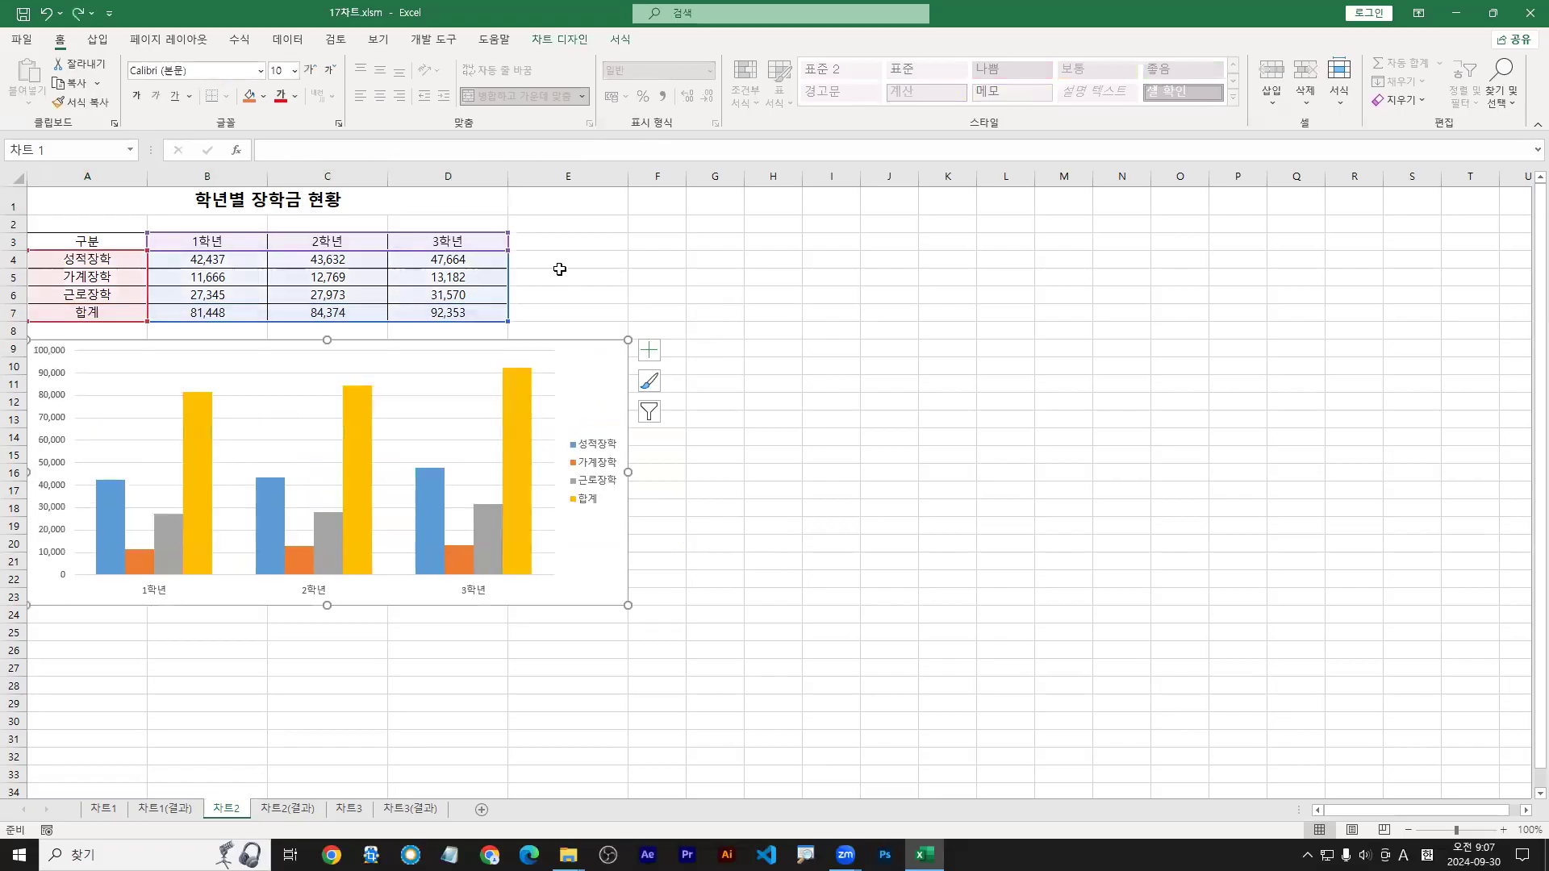
{"action": "left_click", "coordinate": [561, 40]}
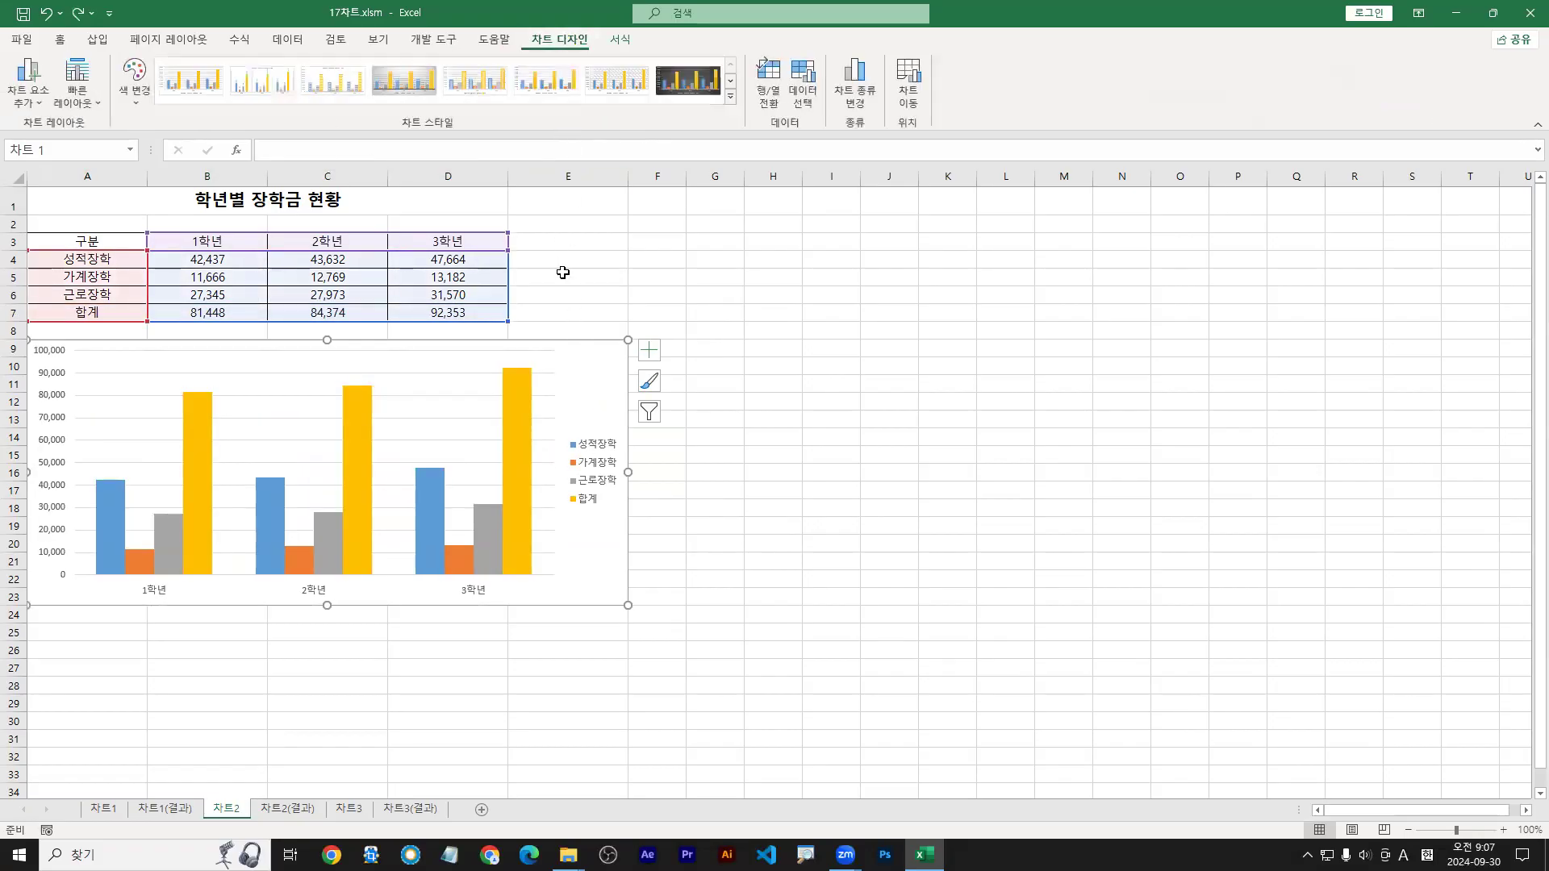
{"action": "left_click_drag", "start_coordinate": [598, 300], "coordinate": [578, 360]}
{"action": "left_click_drag", "start_coordinate": [562, 47], "coordinate": [562, 78]}
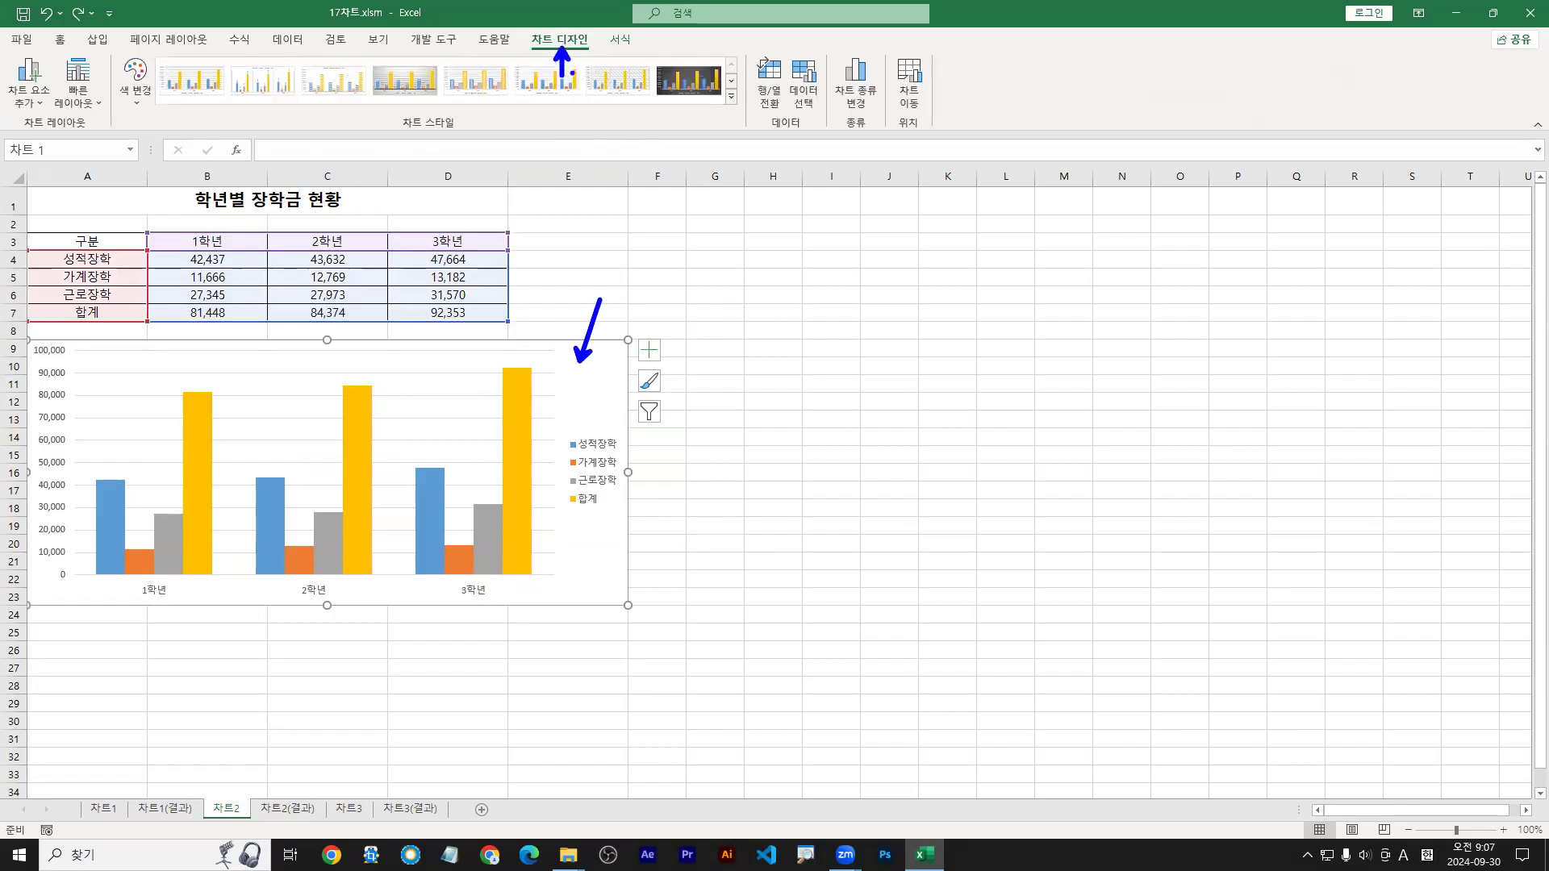
{"action": "mouse_move", "coordinate": [787, 52]}
{"action": "left_mouse_down"}
{"action": "mouse_move", "coordinate": [786, 82]}
{"action": "mouse_move", "coordinate": [827, 89]}
{"action": "mouse_move", "coordinate": [787, 50]}
{"action": "left_mouse_up"}
{"action": "left_click_drag", "start_coordinate": [813, 118], "coordinate": [820, 142]}
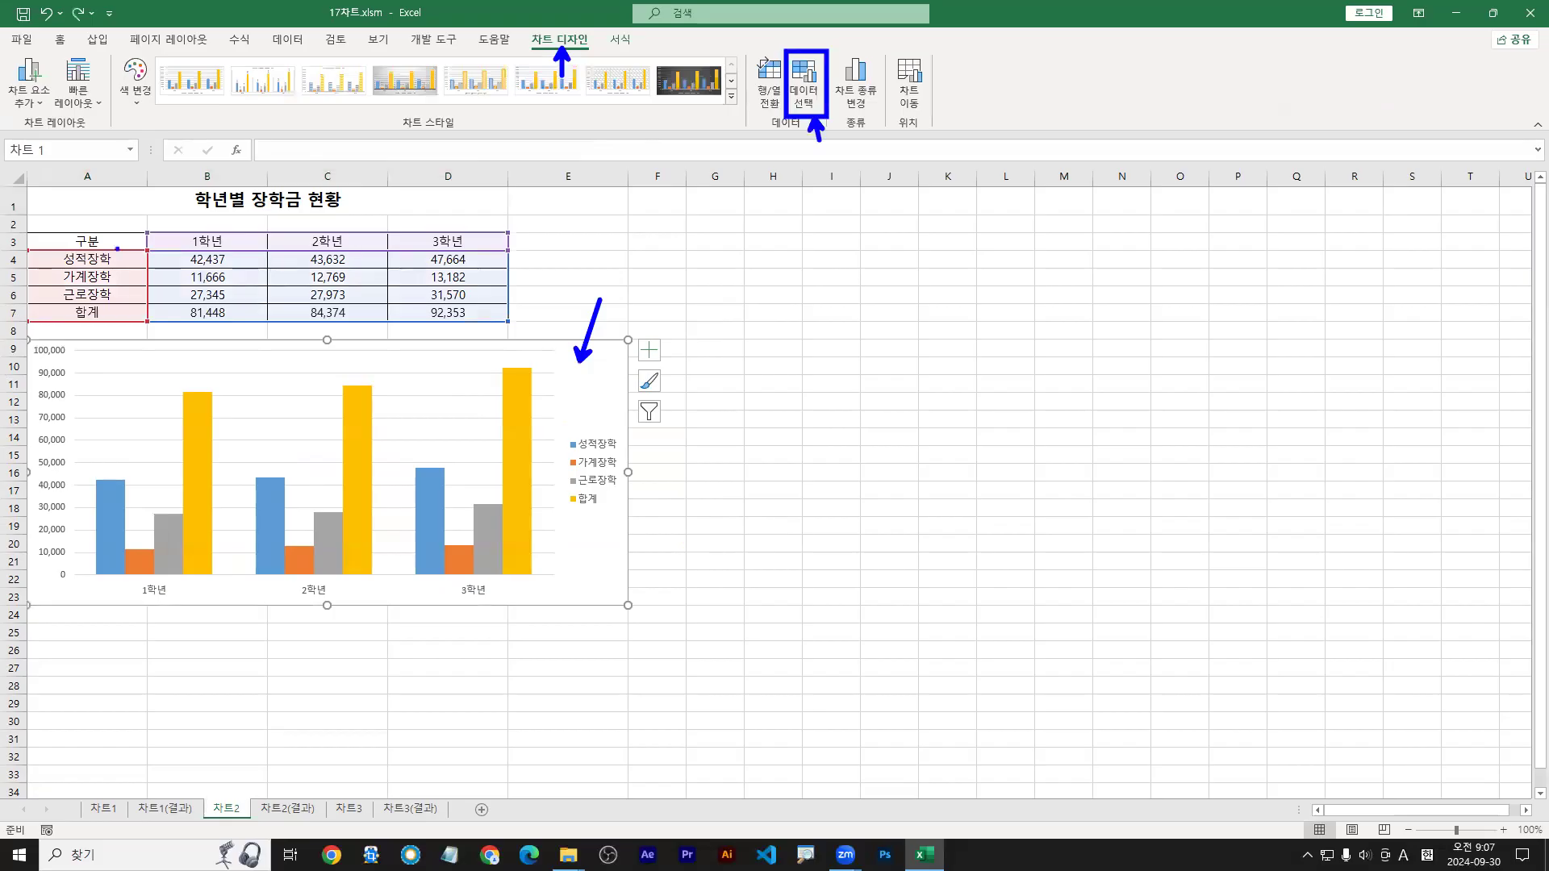
{"action": "mouse_move", "coordinate": [20, 227]}
{"action": "left_mouse_down"}
{"action": "mouse_move", "coordinate": [414, 326]}
{"action": "mouse_move", "coordinate": [22, 229]}
{"action": "left_mouse_up"}
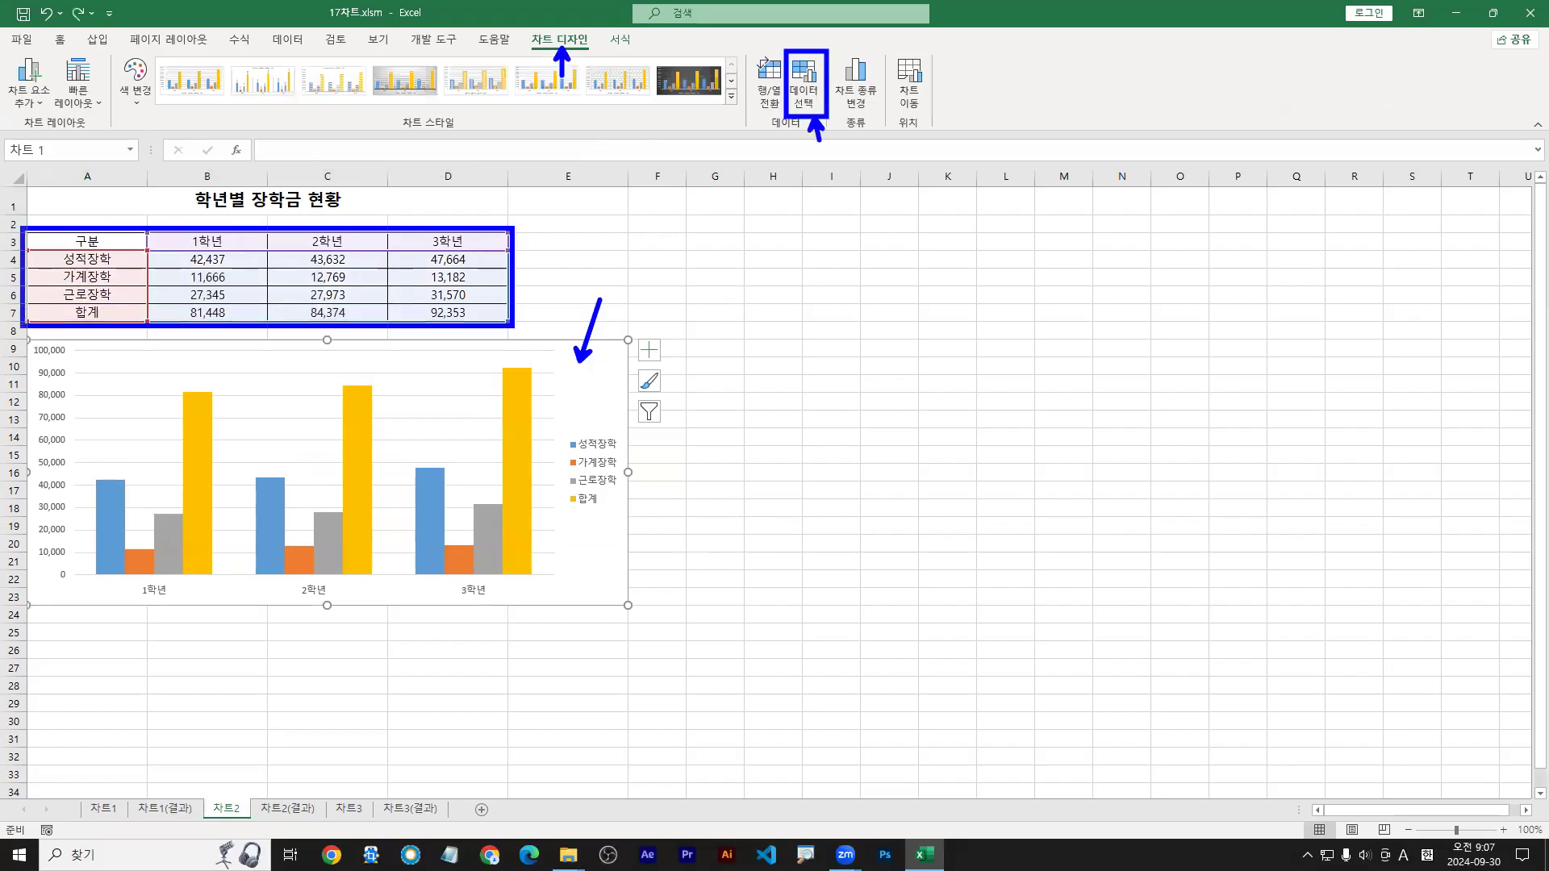
{"action": "mouse_move", "coordinate": [512, 325]}
{"action": "left_mouse_down"}
{"action": "mouse_move", "coordinate": [507, 302]}
{"action": "mouse_move", "coordinate": [510, 325]}
{"action": "mouse_move", "coordinate": [621, 280]}
{"action": "left_mouse_up"}
{"action": "key", "text": "e"}
{"action": "key", "text": "Escape"}
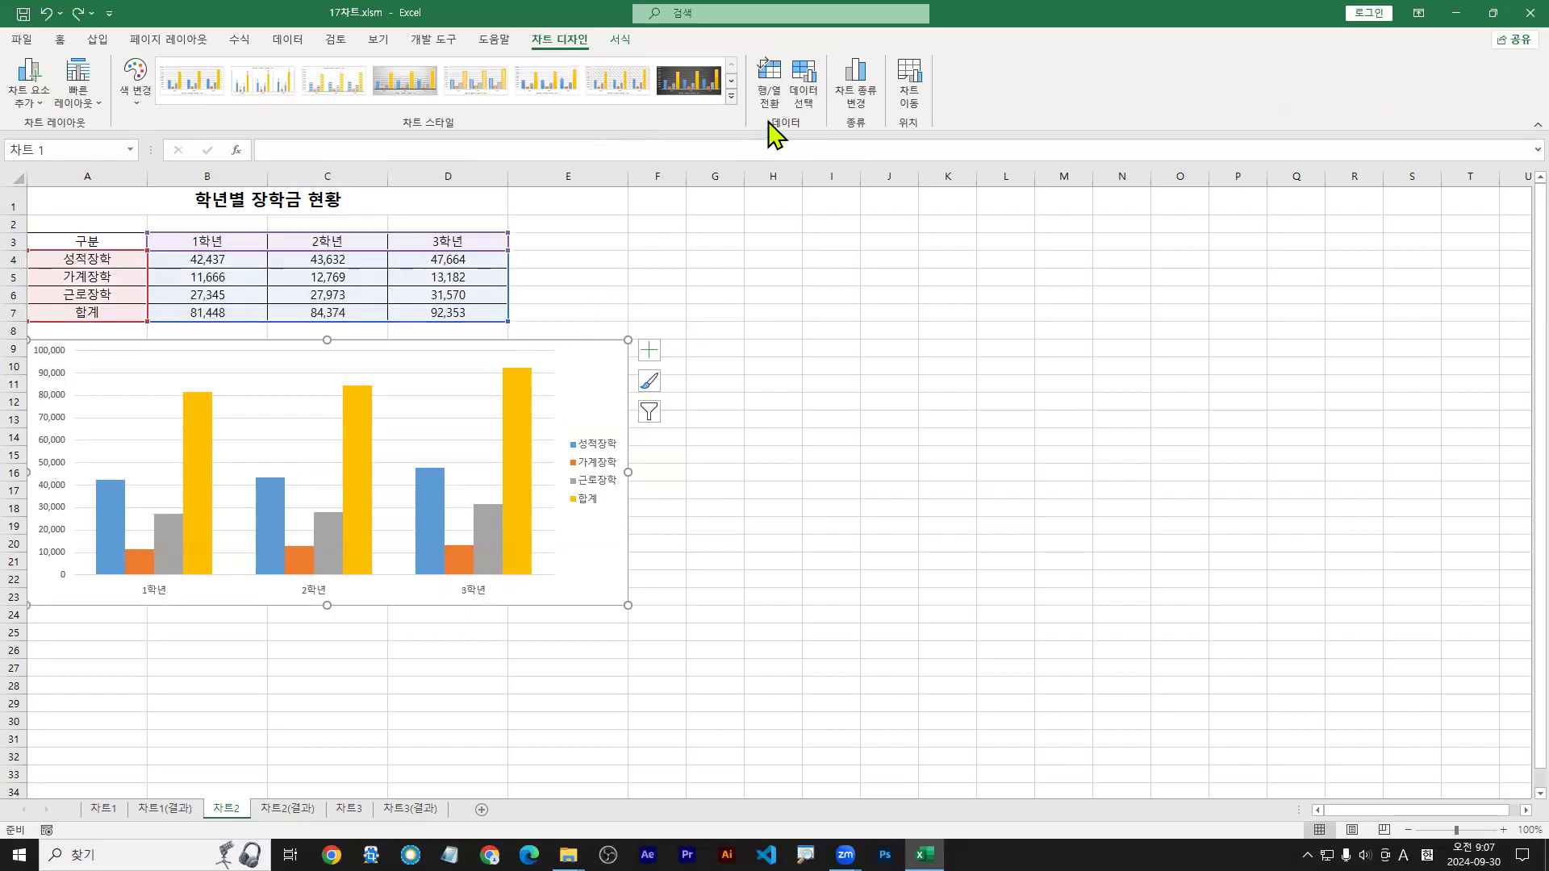
Step: Set the chart's source data range to 차트2!$A$3:$D$6, leaving out the 합계 row
{"action": "left_click", "coordinate": [804, 89]}
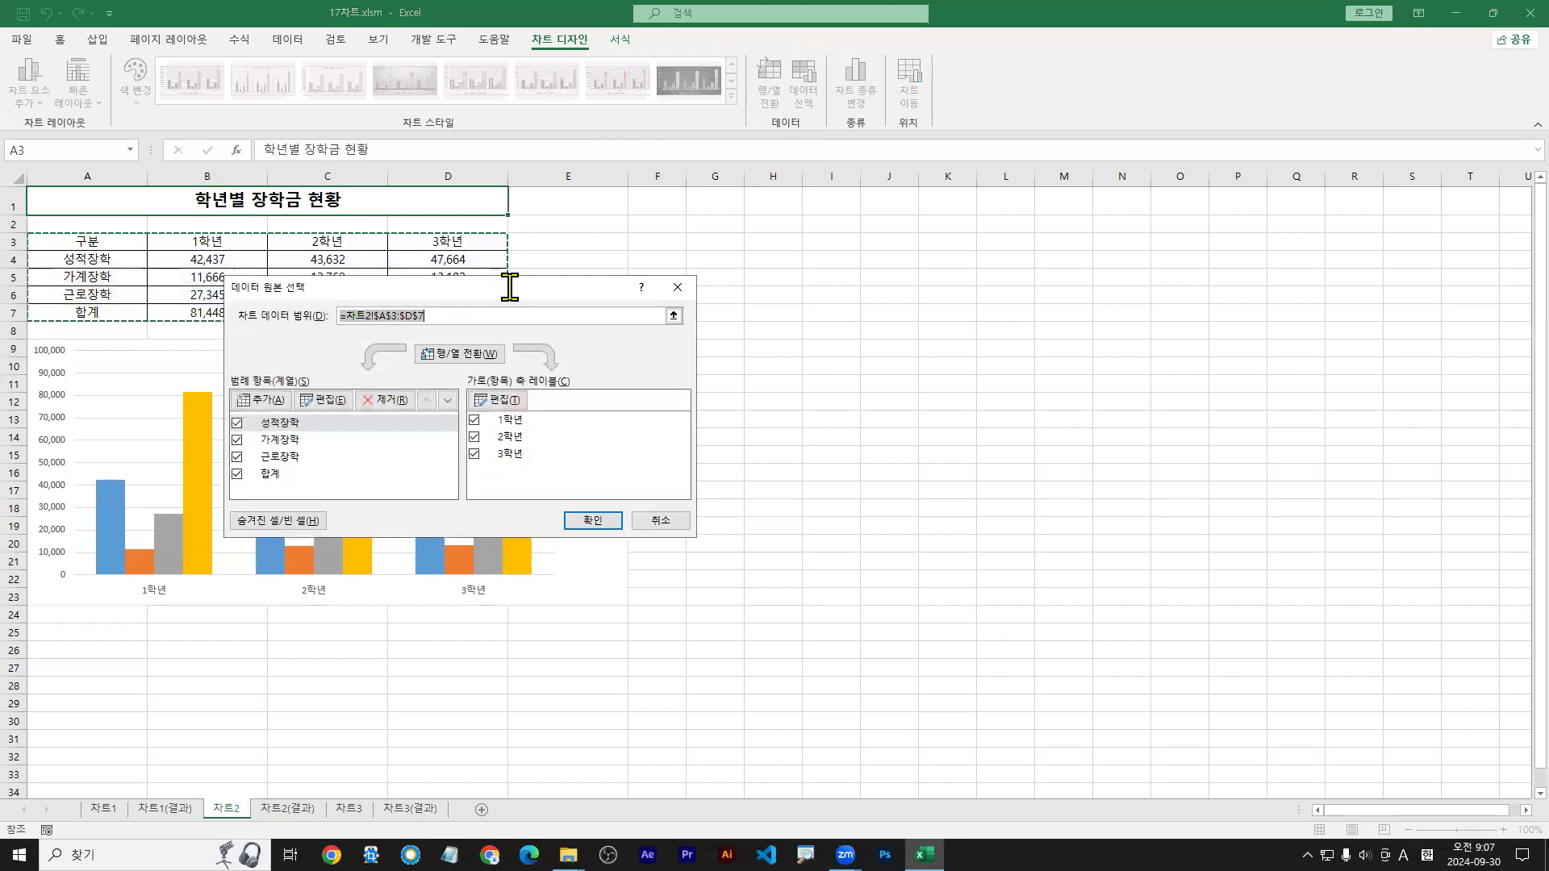
{"action": "left_click_drag", "start_coordinate": [511, 284], "coordinate": [817, 197]}
{"action": "mouse_move", "coordinate": [720, 240]}
{"action": "left_mouse_down"}
{"action": "mouse_move", "coordinate": [633, 241]}
{"action": "mouse_move", "coordinate": [729, 239]}
{"action": "mouse_move", "coordinate": [731, 226]}
{"action": "mouse_move", "coordinate": [725, 241]}
{"action": "left_mouse_up"}
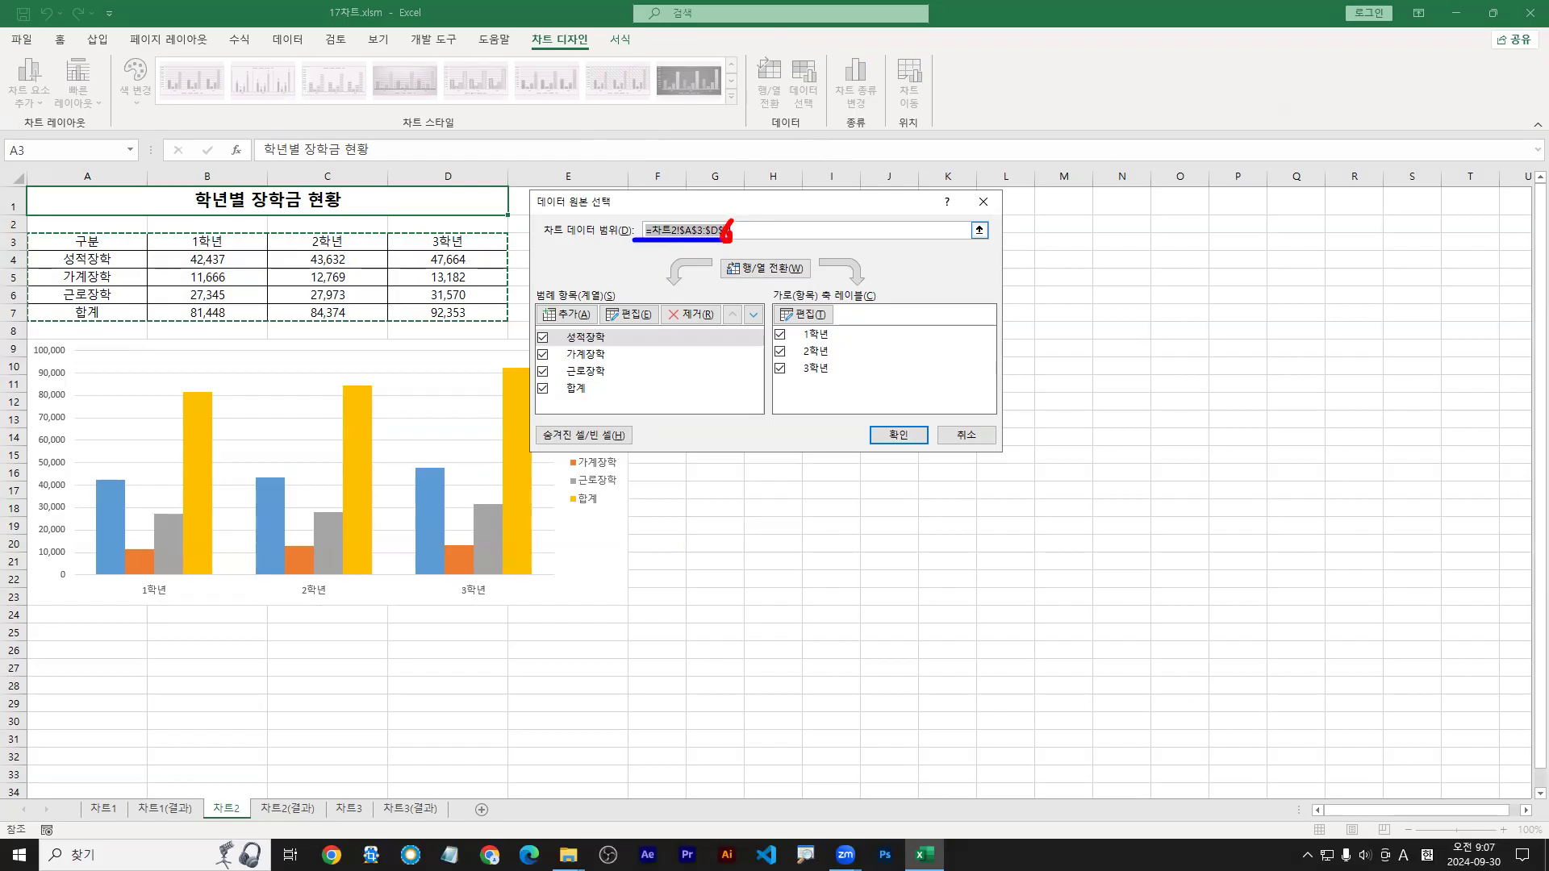
{"action": "left_click_drag", "start_coordinate": [81, 244], "coordinate": [446, 294]}
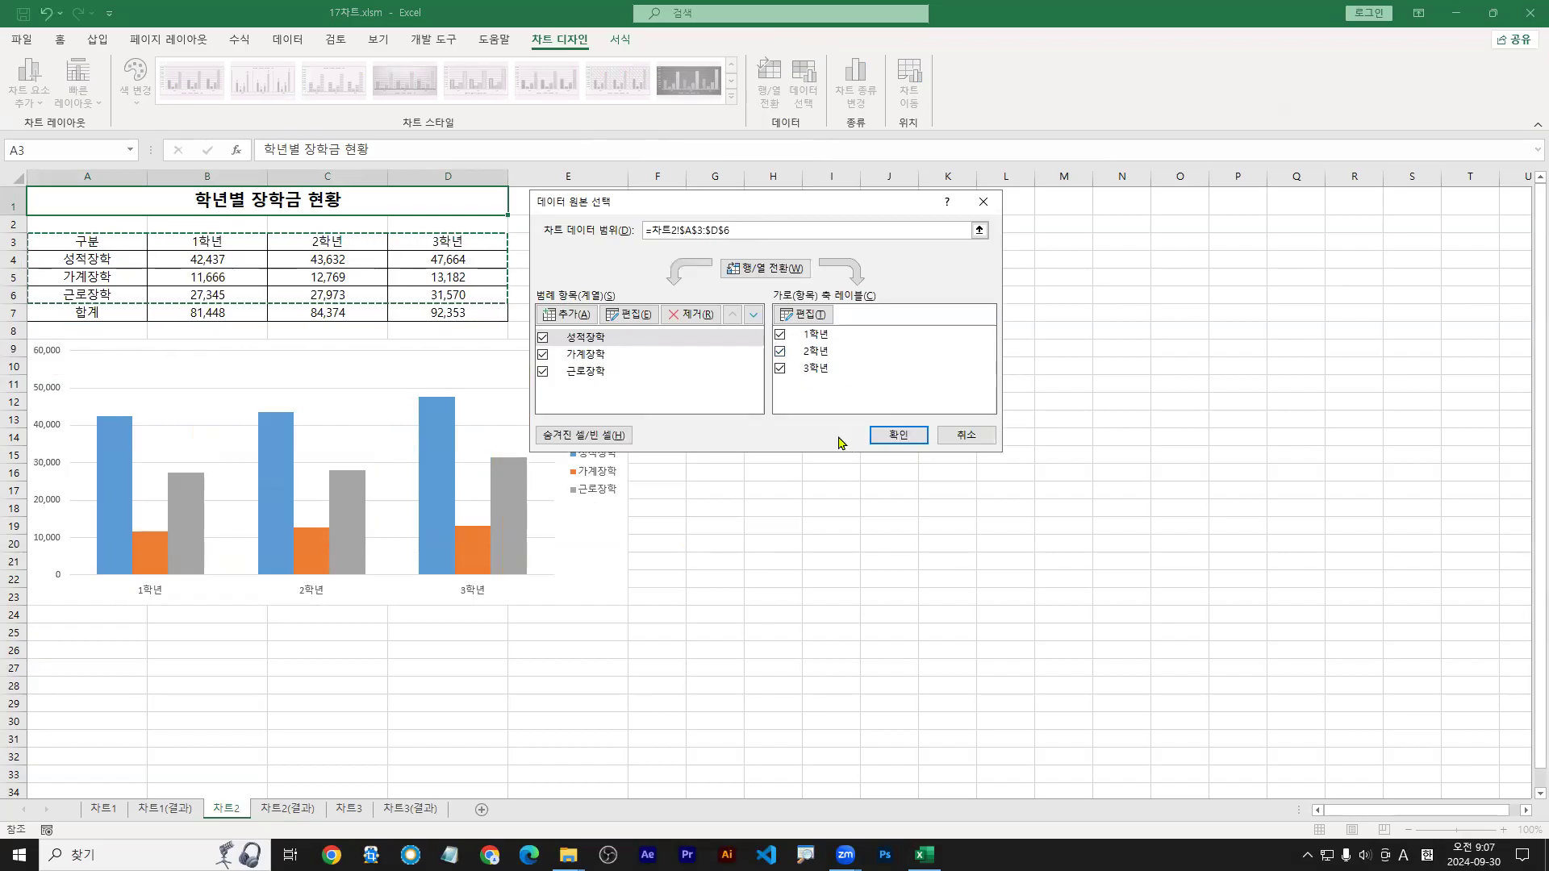
{"action": "left_click_drag", "start_coordinate": [734, 237], "coordinate": [727, 252]}
{"action": "left_click_drag", "start_coordinate": [25, 323], "coordinate": [507, 342]}
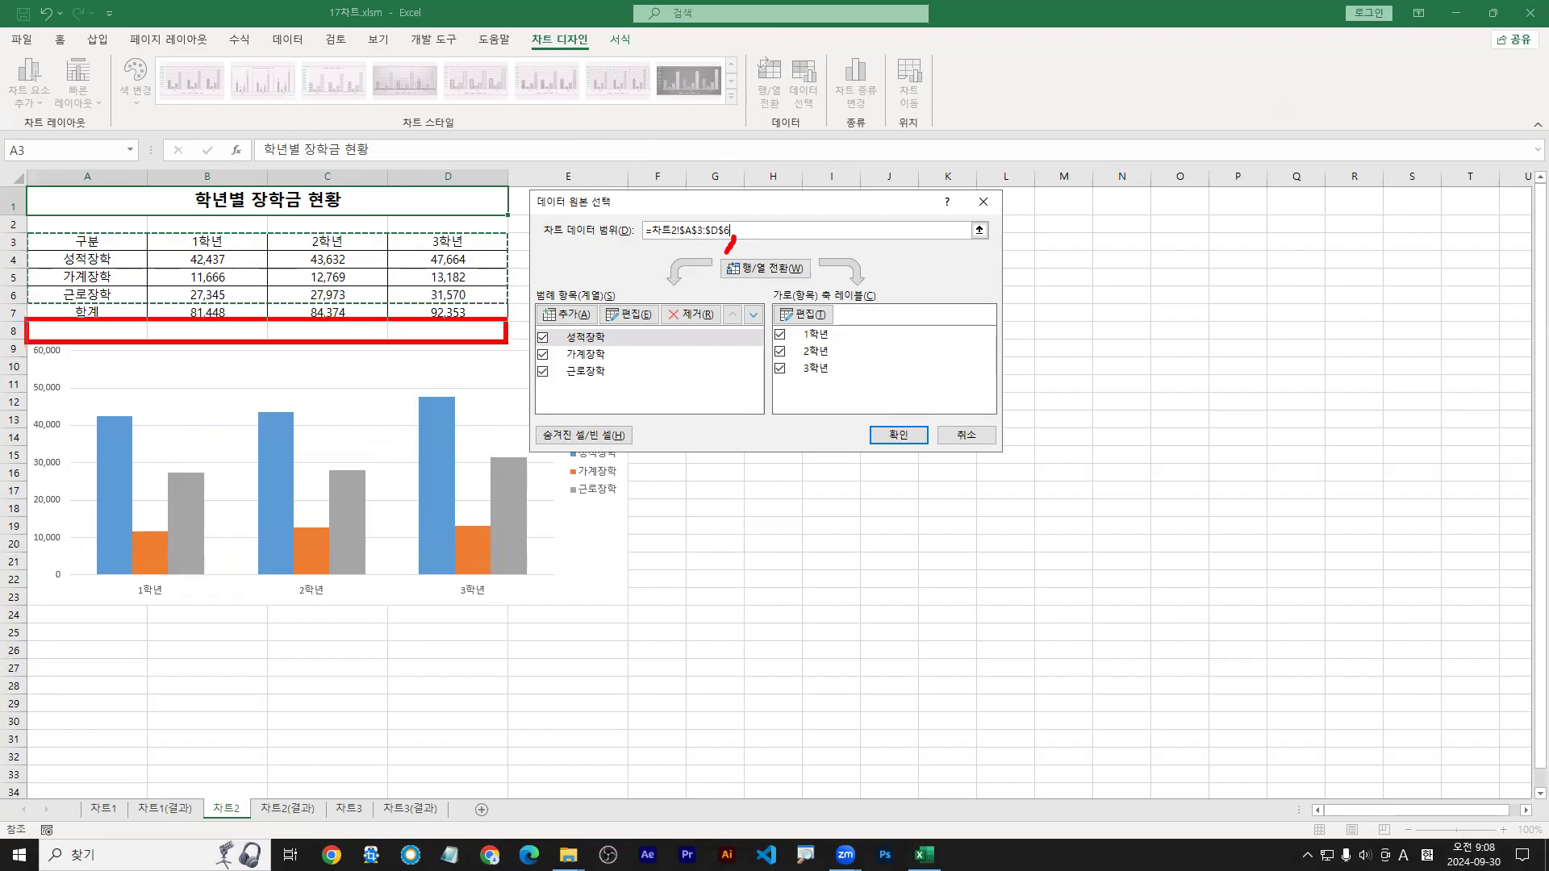
{"action": "mouse_move", "coordinate": [73, 334]}
{"action": "left_mouse_down"}
{"action": "mouse_move", "coordinate": [449, 333]}
{"action": "mouse_move", "coordinate": [438, 342]}
{"action": "left_mouse_up"}
{"action": "key", "text": "e"}
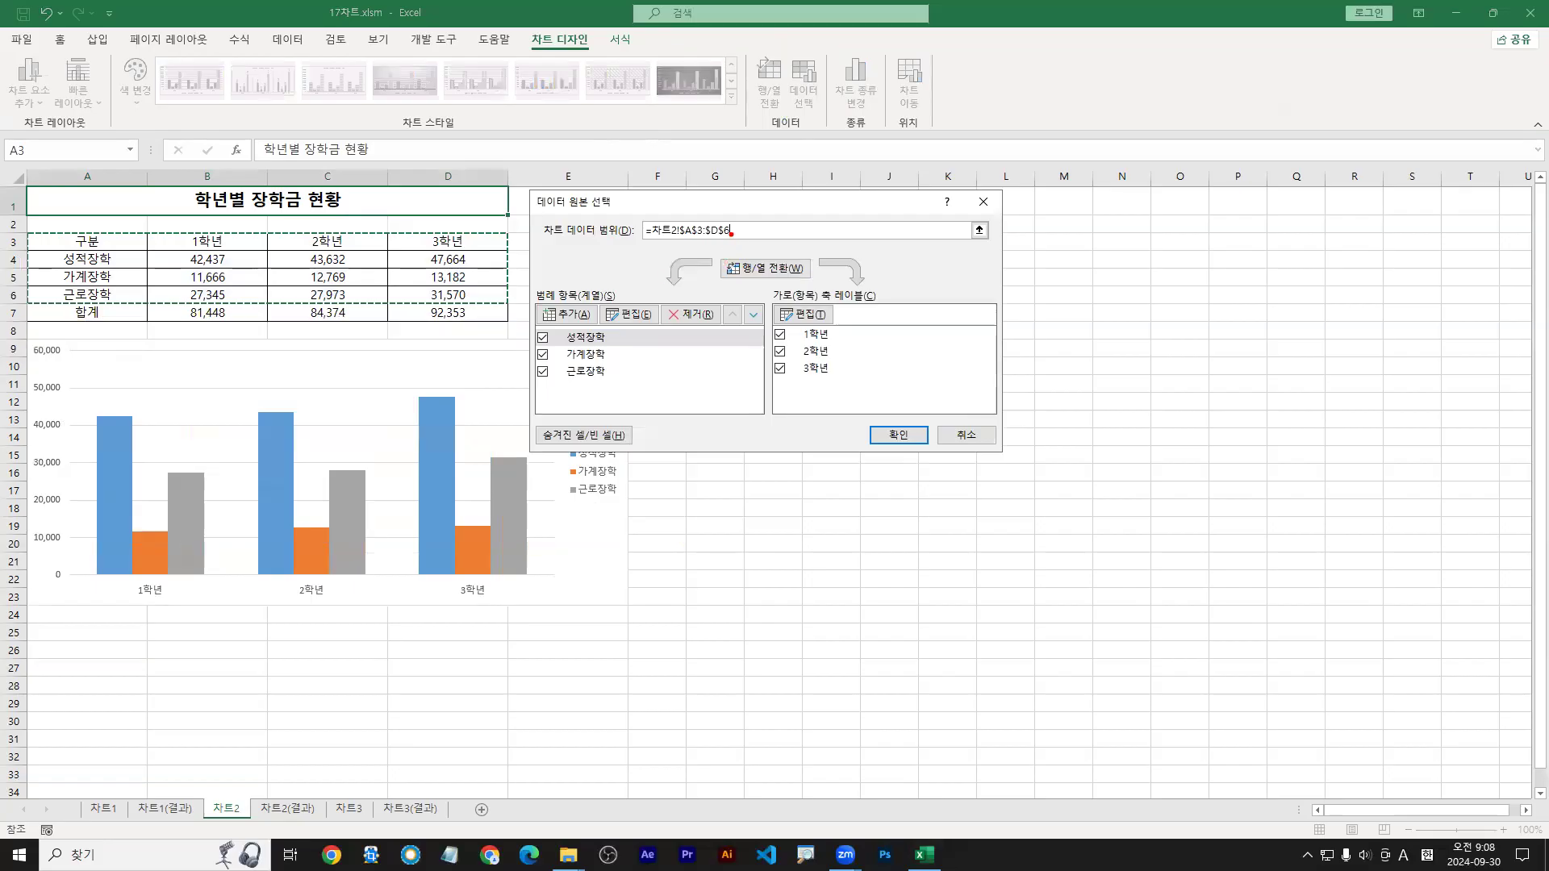
{"action": "left_click_drag", "start_coordinate": [115, 336], "coordinate": [474, 326]}
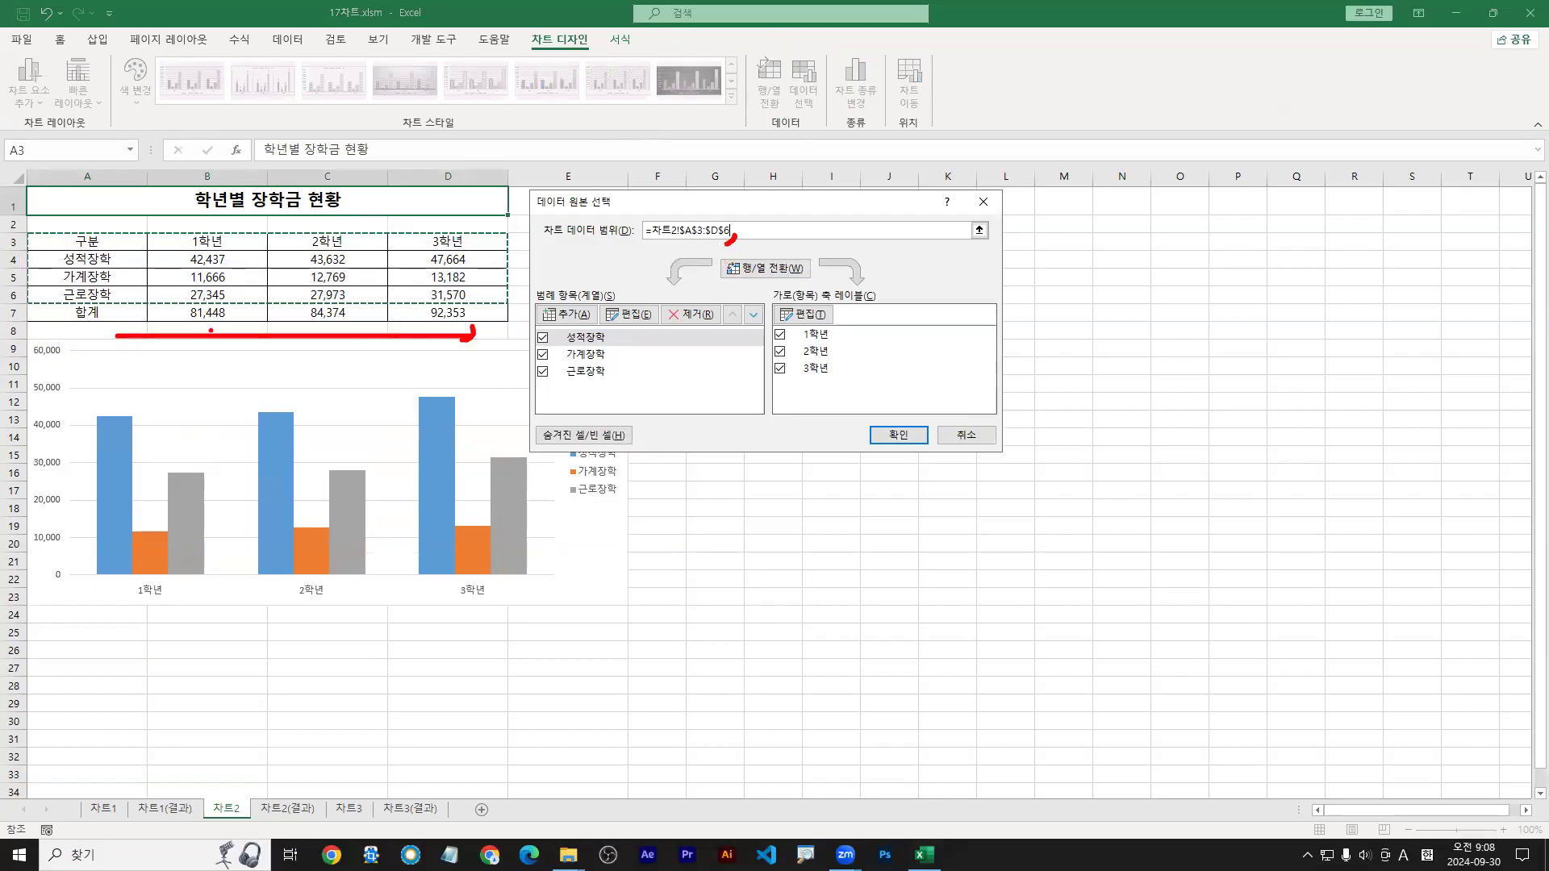
{"action": "left_click_drag", "start_coordinate": [31, 324], "coordinate": [443, 354]}
{"action": "left_click_drag", "start_coordinate": [529, 503], "coordinate": [561, 580]}
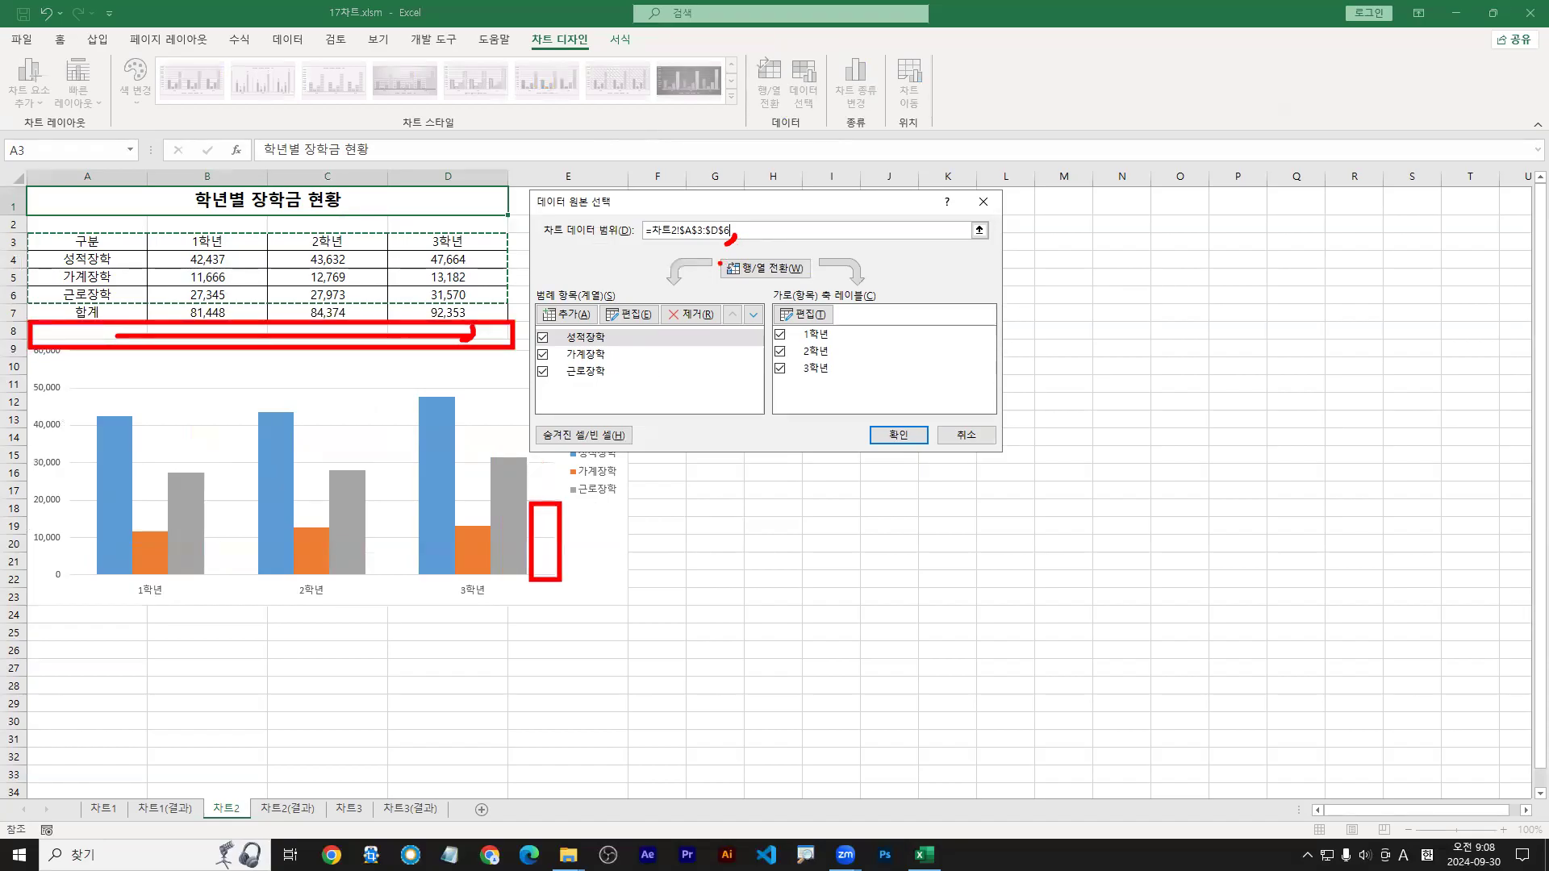
{"action": "left_click_drag", "start_coordinate": [285, 346], "coordinate": [312, 363]}
{"action": "left_click_drag", "start_coordinate": [79, 336], "coordinate": [445, 336]}
{"action": "left_click_drag", "start_coordinate": [577, 471], "coordinate": [556, 498]}
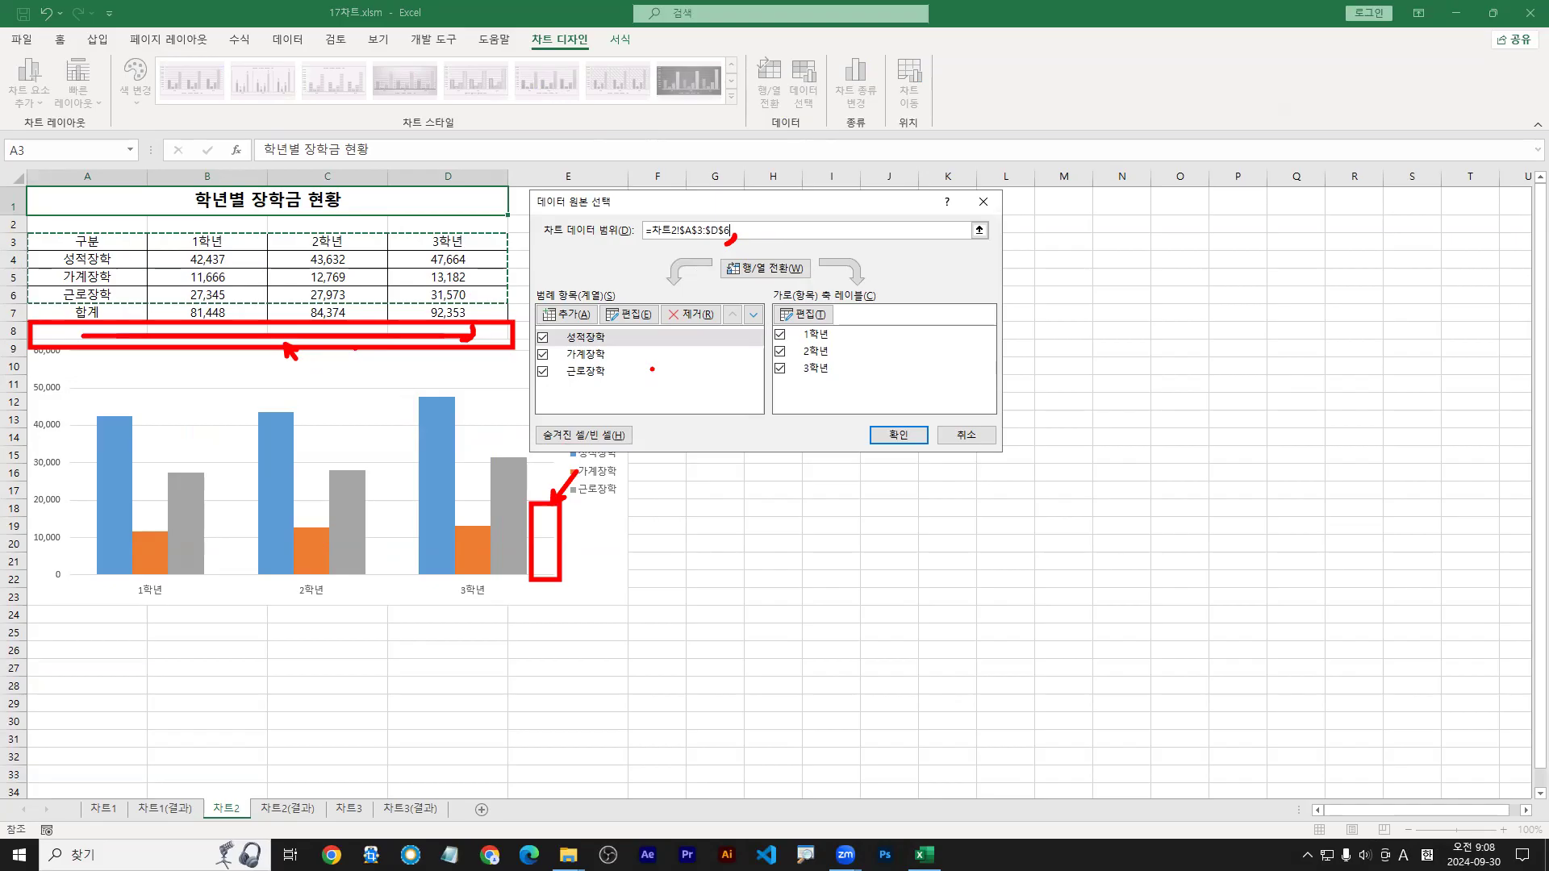
{"action": "key", "text": "Escape"}
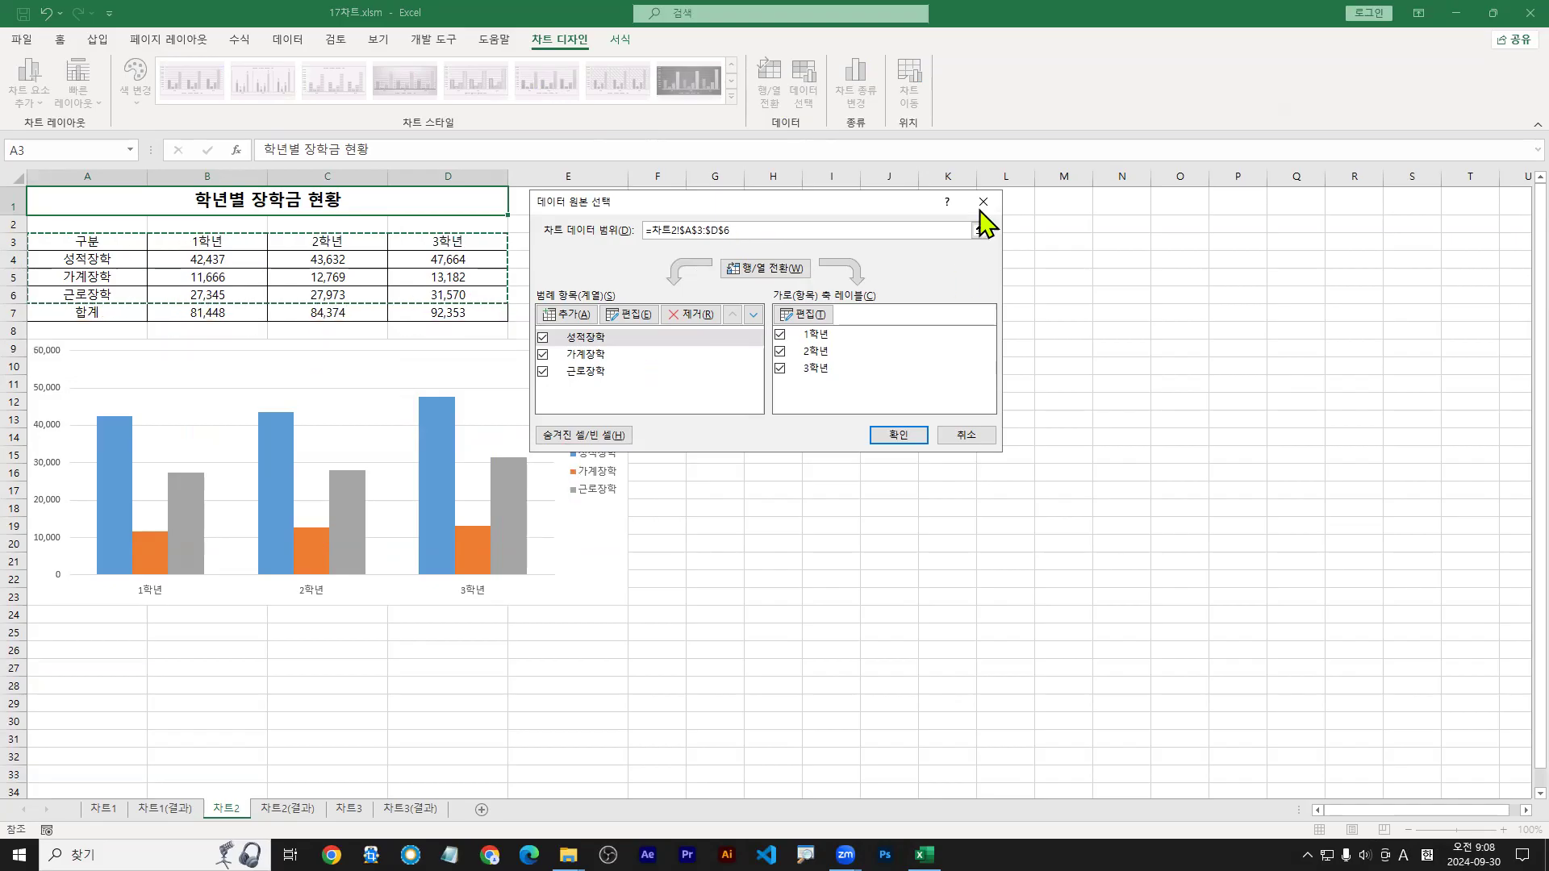
Step: Confirm the reduced source range for the scholarship chart and undo the change
{"action": "left_click", "coordinate": [882, 443]}
{"action": "key", "text": "ctrl+z"}
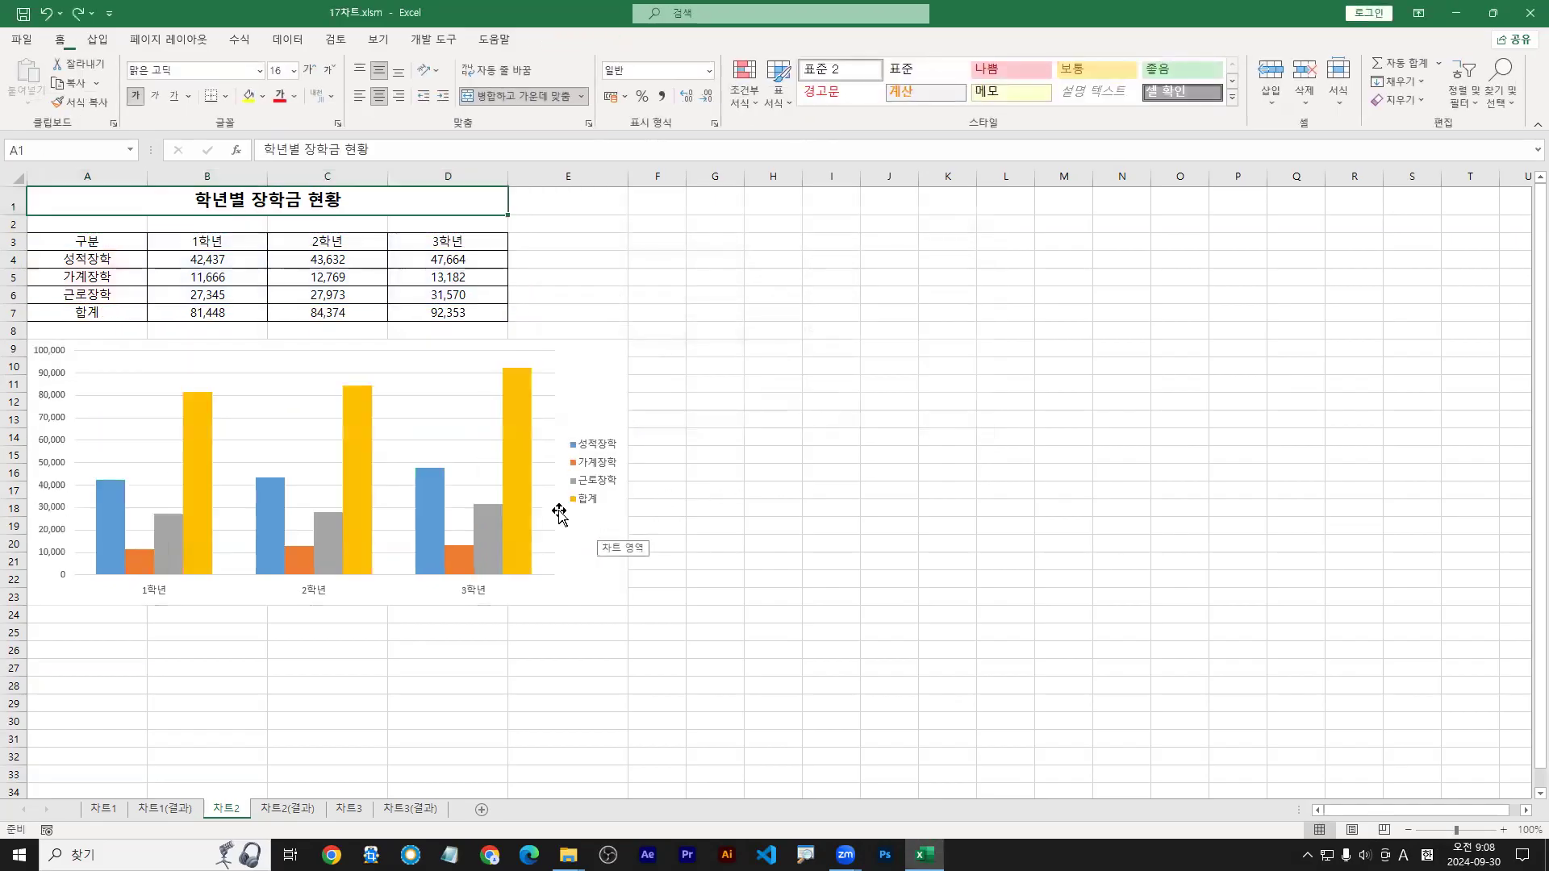
Step: Delete the 합계 series directly from the scholarship column chart
{"action": "left_click", "coordinate": [531, 427]}
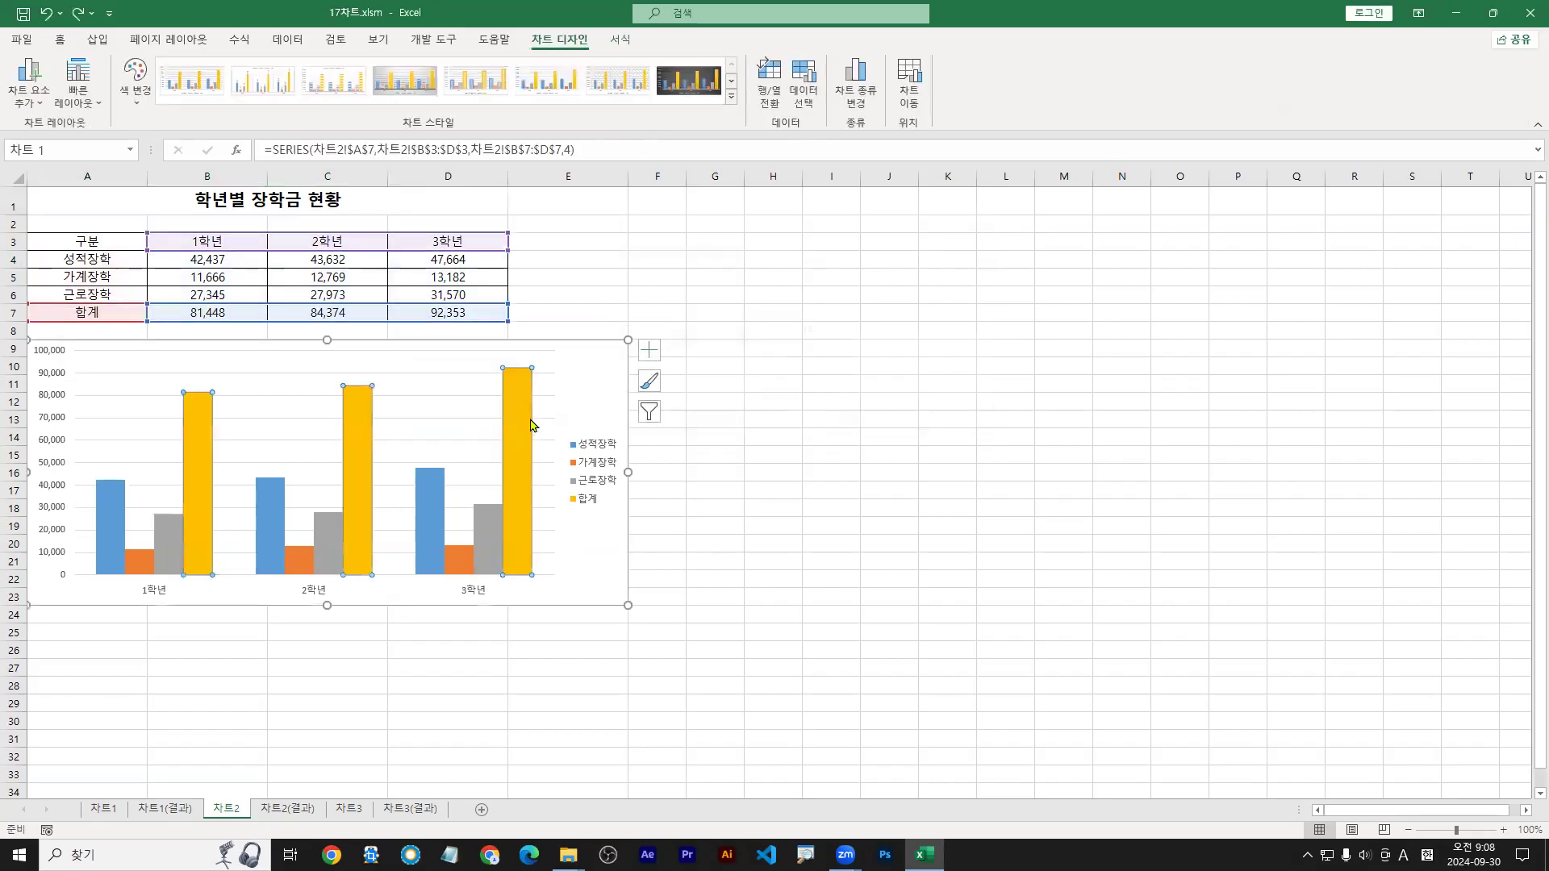
{"action": "left_click_drag", "start_coordinate": [519, 394], "coordinate": [574, 372]}
{"action": "type", "text": "tdelete"}
{"action": "key", "text": "Escape"}
{"action": "key", "text": "Delete"}
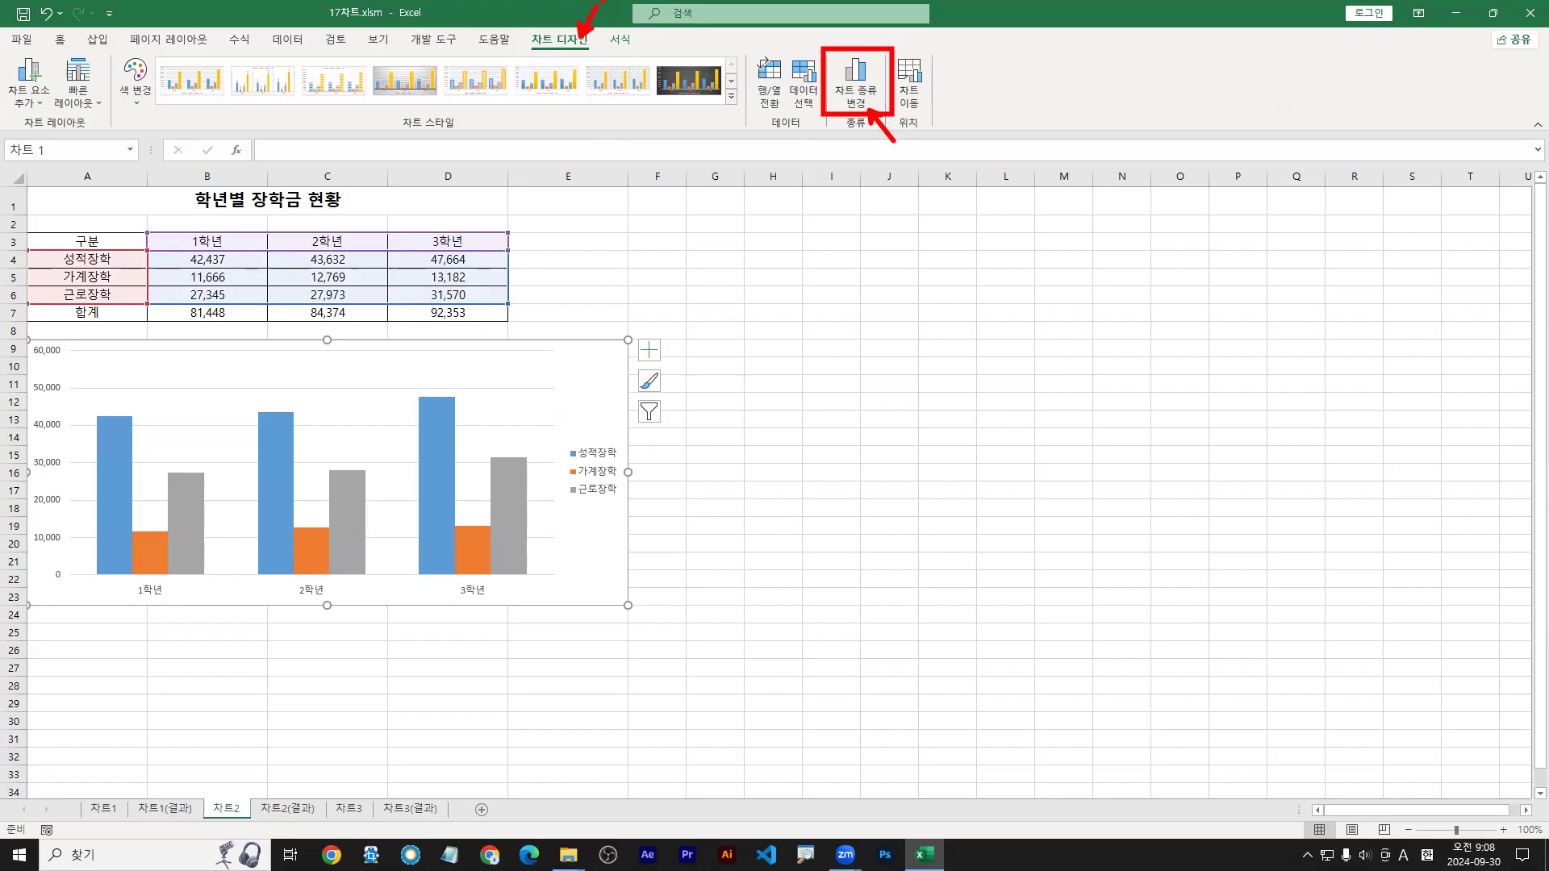
Step: Change the scholarship chart's type to 누적 가로 막대형 (stacked bar) from the 가로 막대형 category
{"action": "left_click", "coordinate": [856, 80]}
{"action": "left_click", "coordinate": [593, 342]}
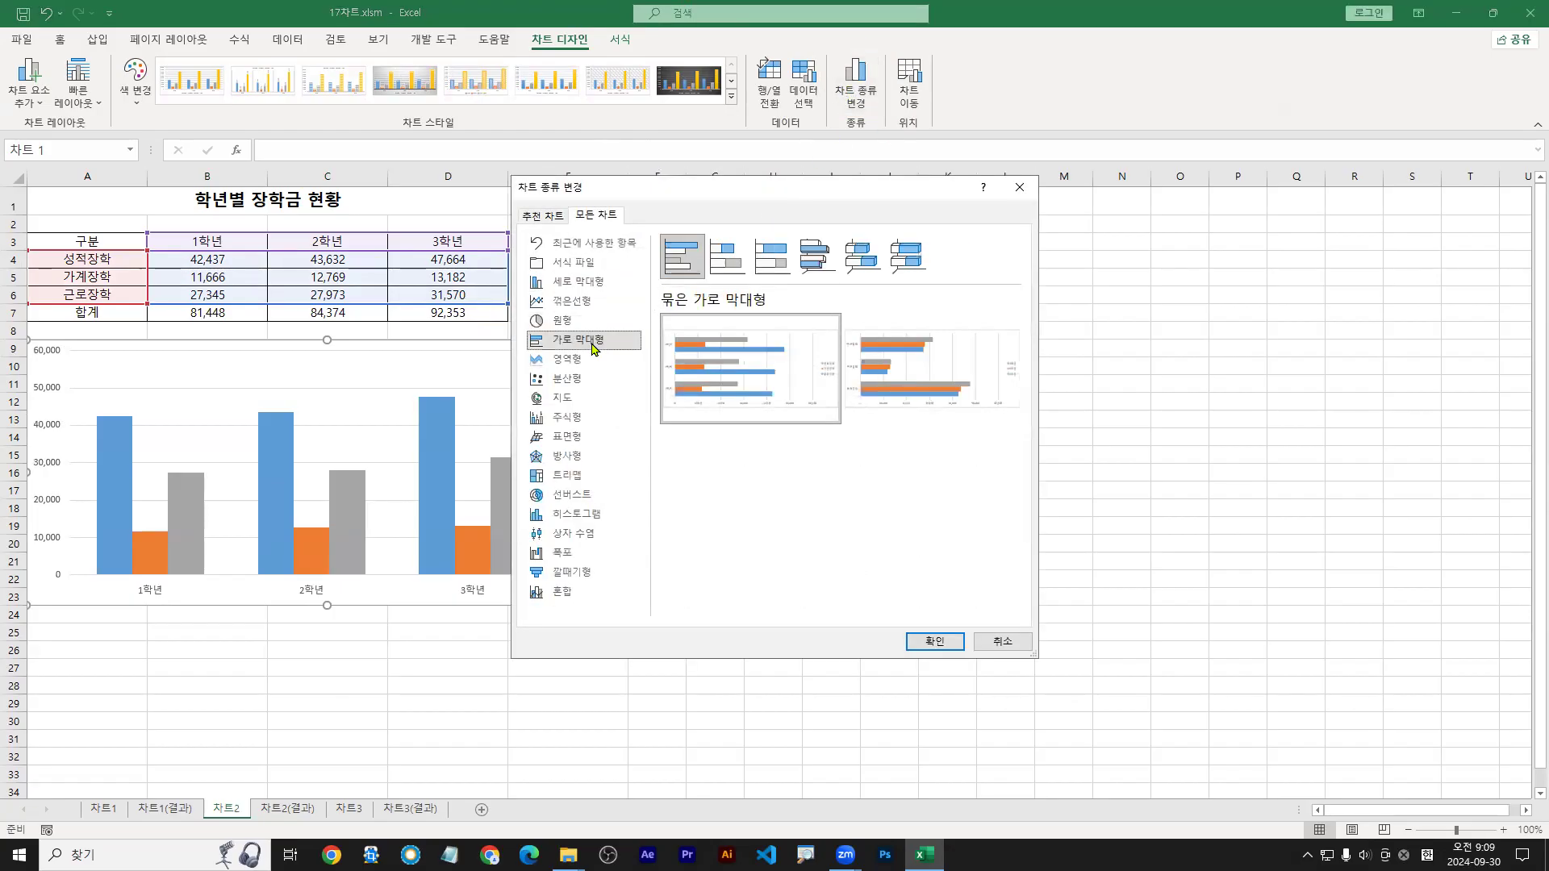
{"action": "left_click", "coordinate": [728, 266]}
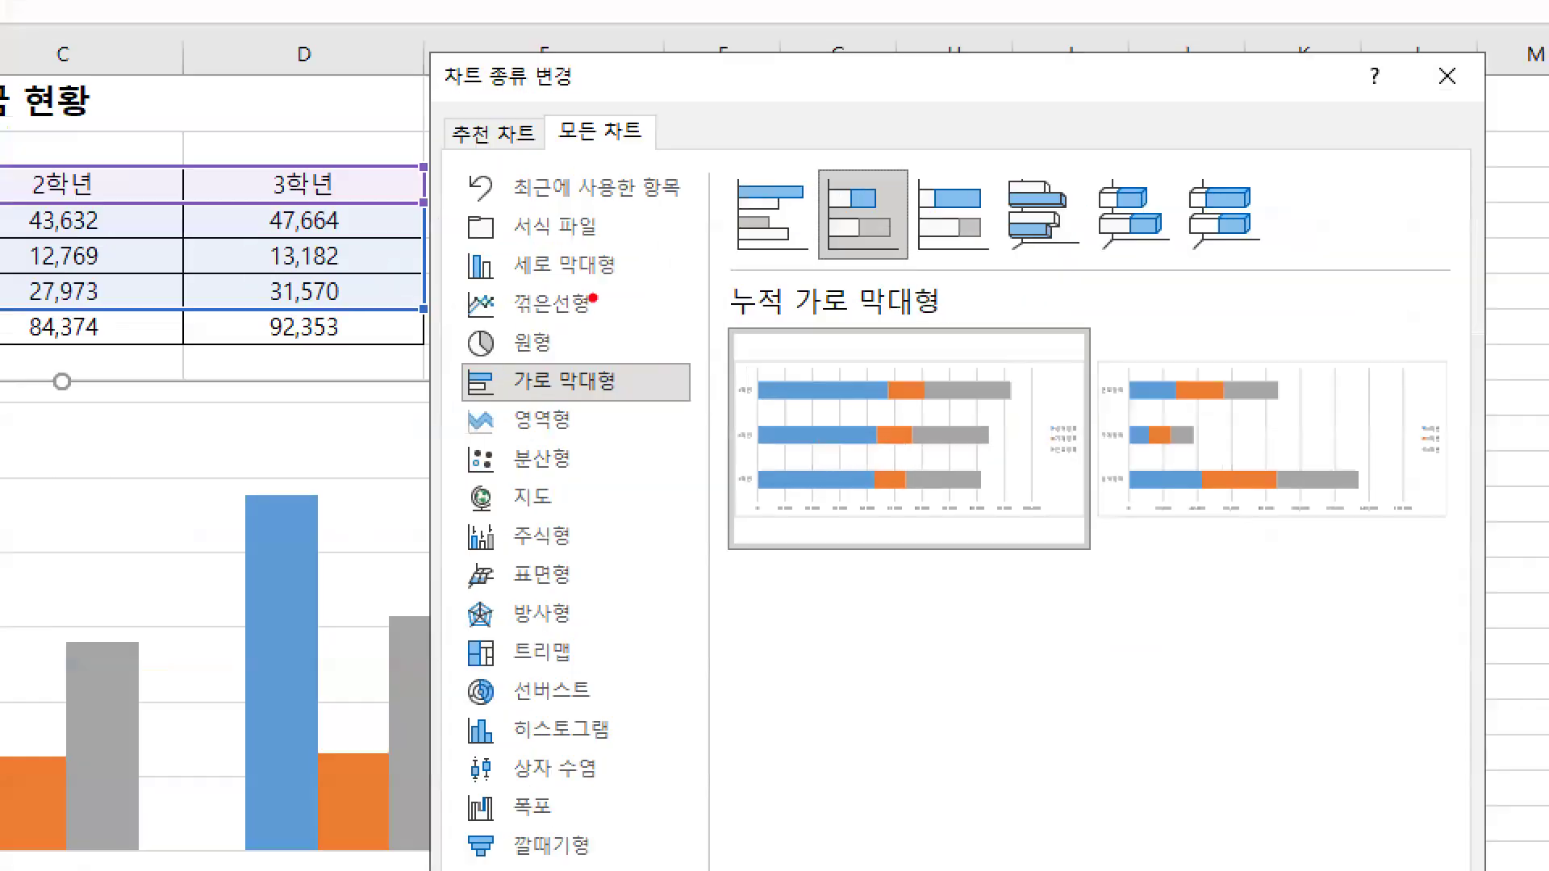
{"action": "left_click_drag", "start_coordinate": [604, 360], "coordinate": [594, 340]}
{"action": "left_click_drag", "start_coordinate": [701, 302], "coordinate": [719, 275]}
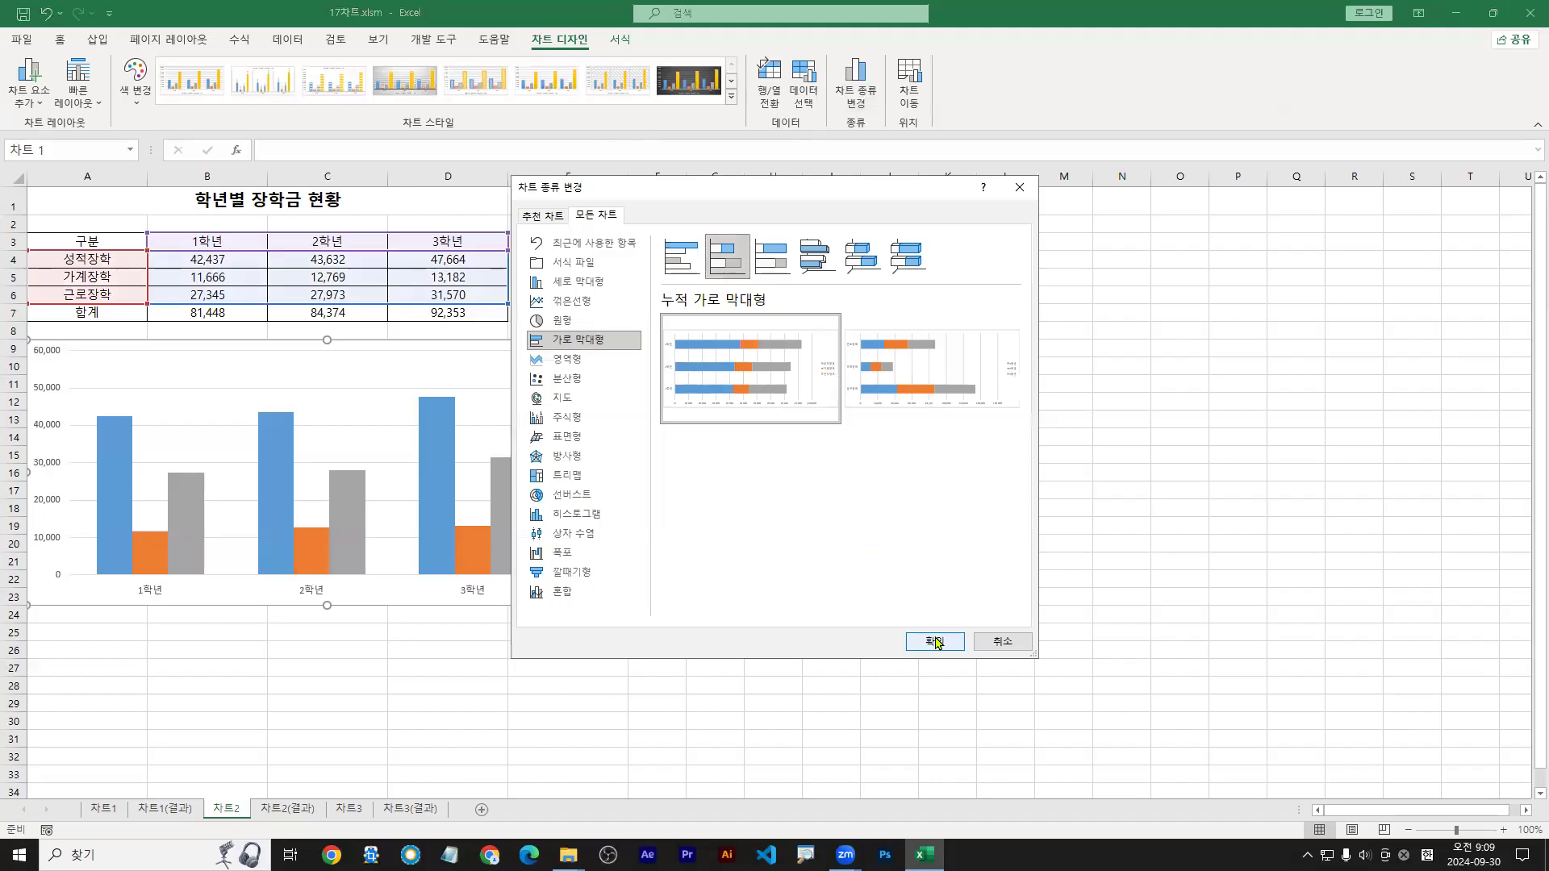
{"action": "left_click", "coordinate": [933, 634]}
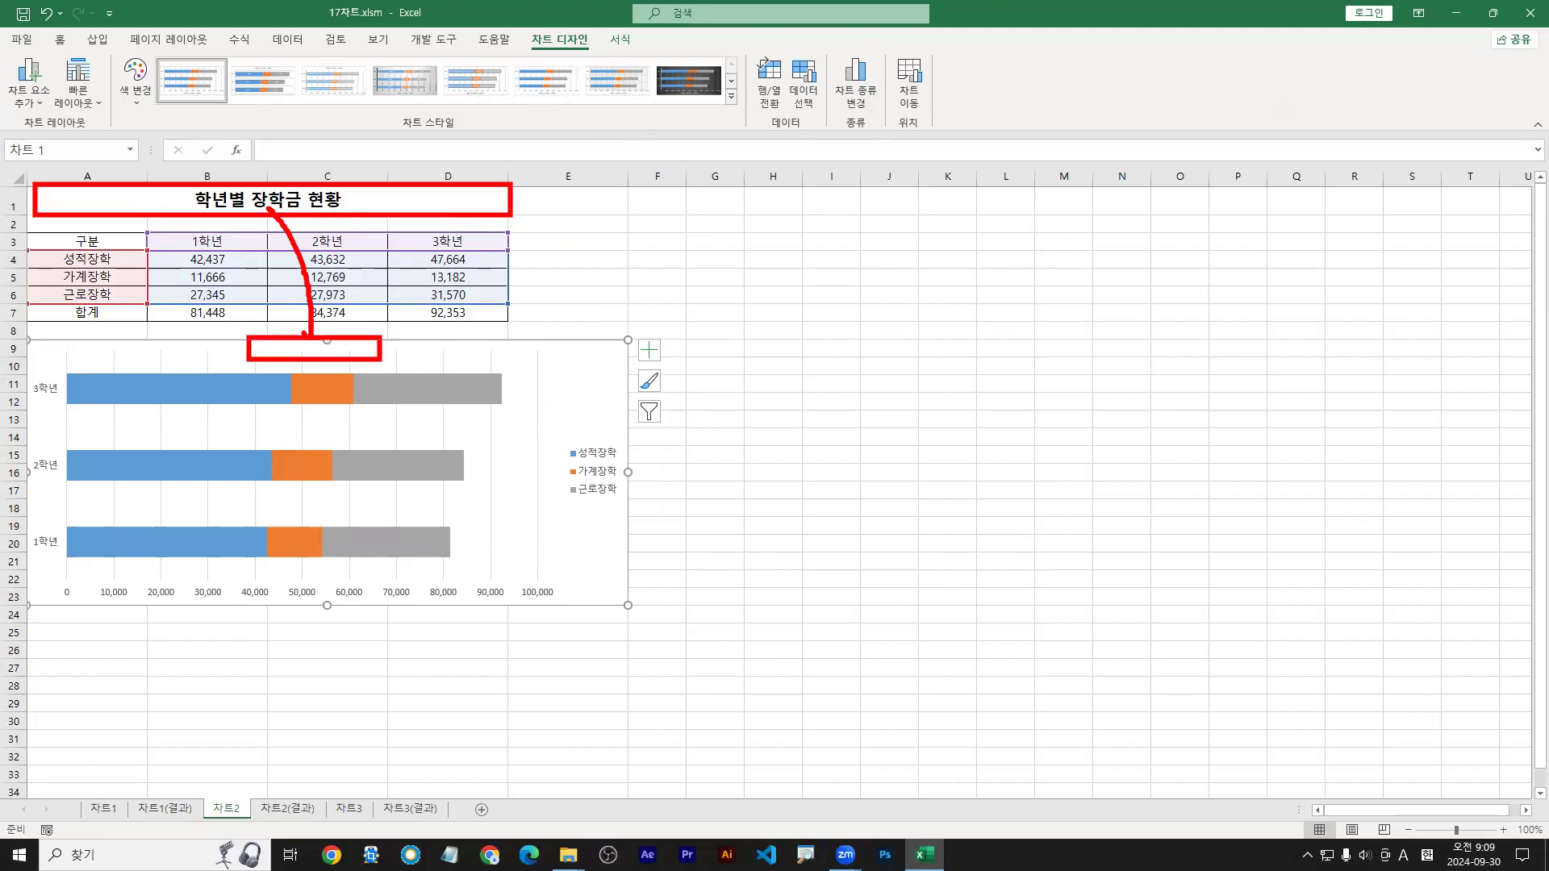
{"action": "left_click", "coordinate": [37, 102]}
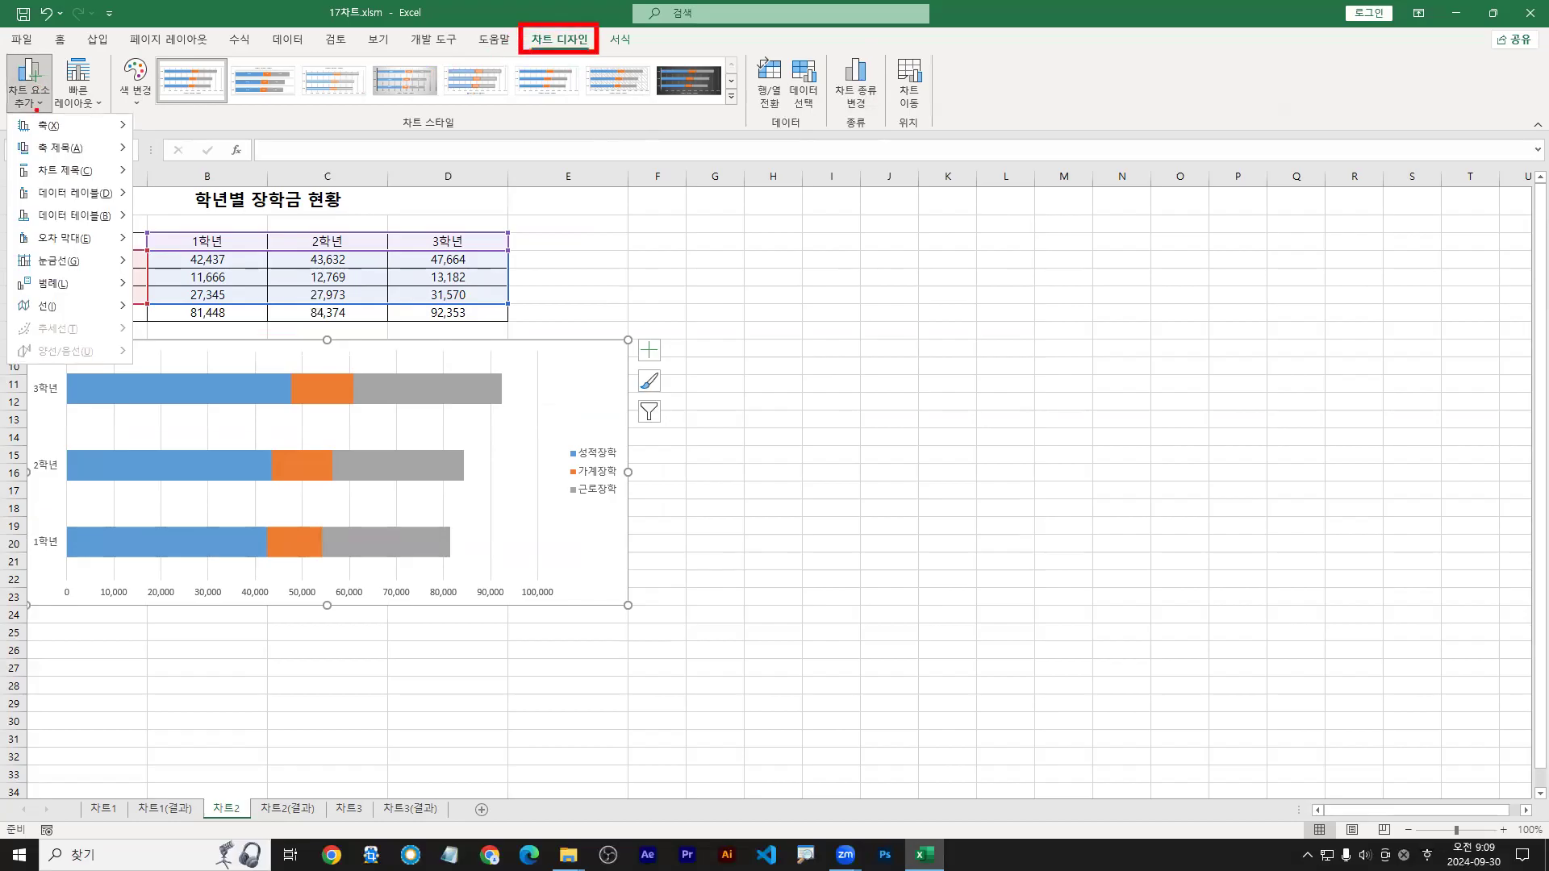
{"action": "left_click", "coordinate": [595, 536]}
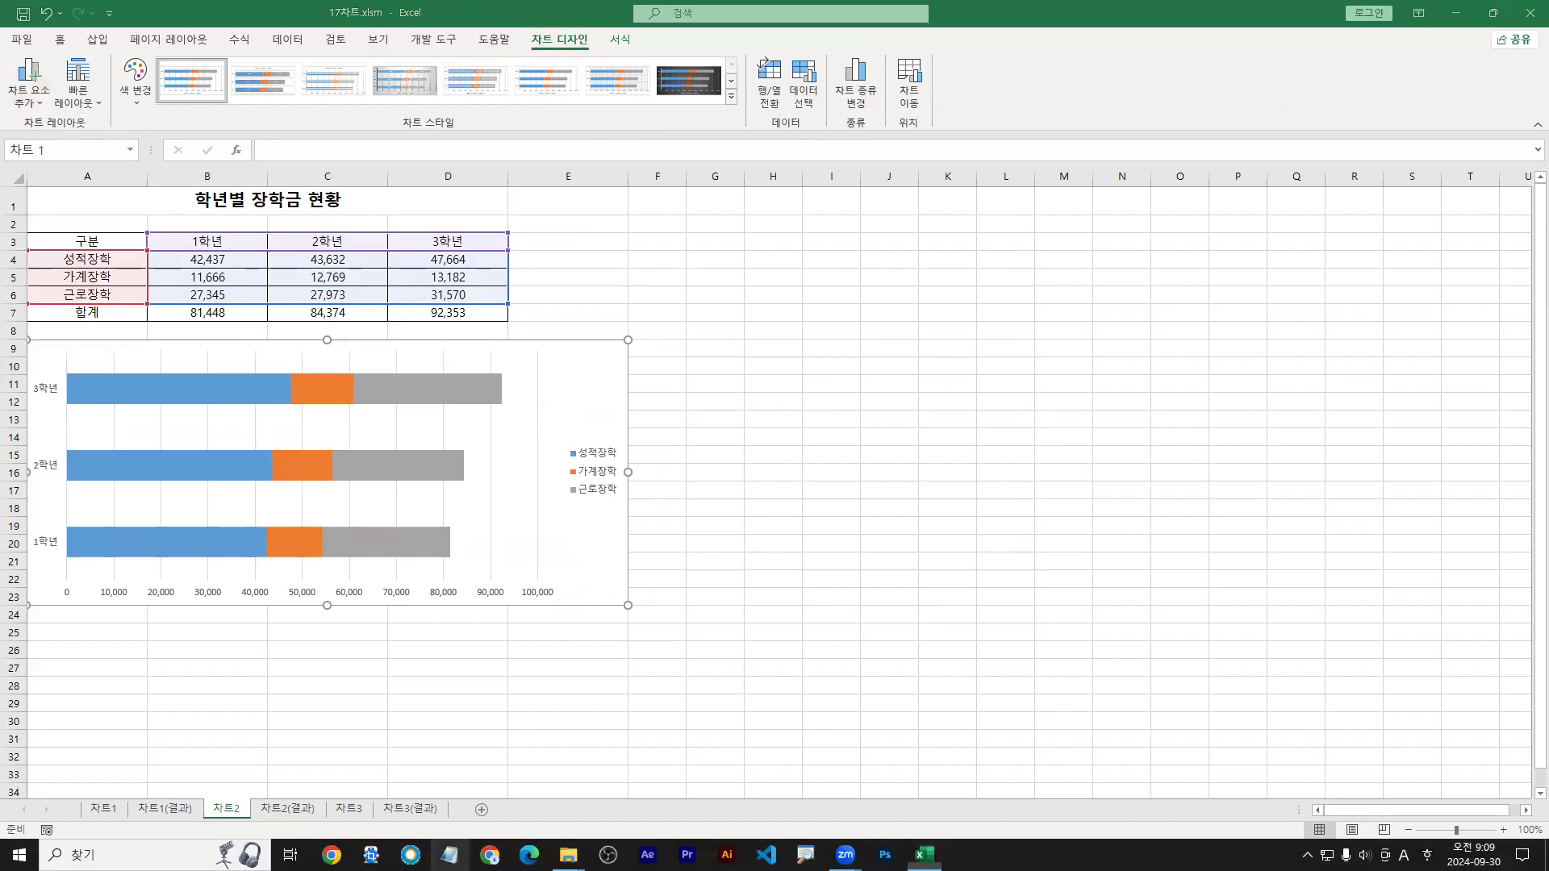
Step: Open the recent notes file 스프레드시트 4-1.txt in Notepad and fit its window as a wide strip below the chart
{"action": "right_click", "coordinate": [450, 854]}
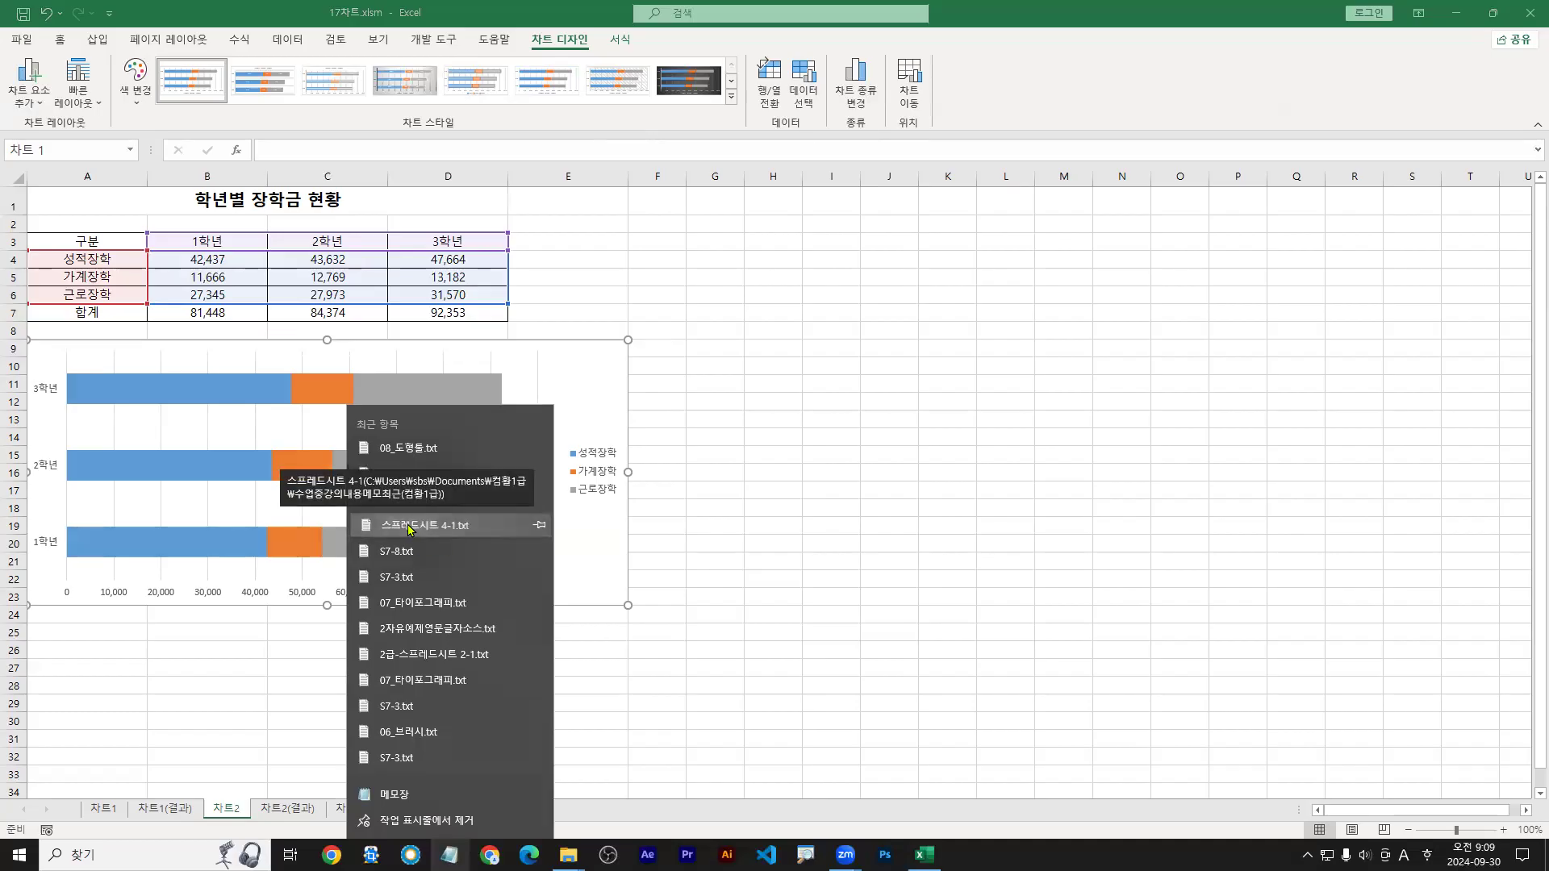
{"action": "left_click", "coordinate": [409, 526]}
{"action": "scroll", "coordinate": [843, 323], "scroll_direction": "down", "scroll_amount": 15}
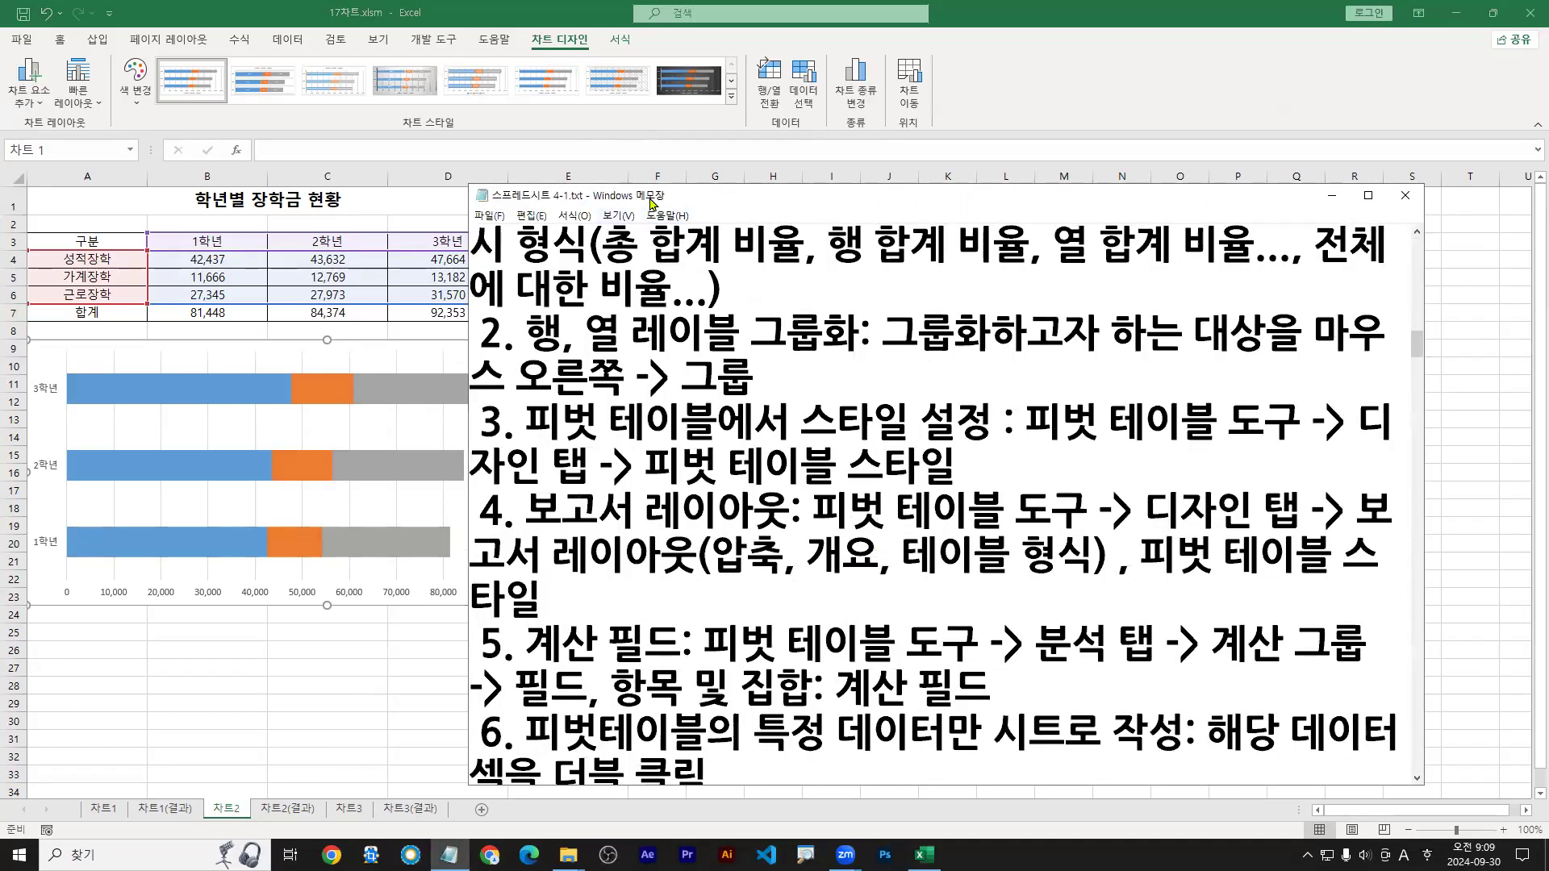
{"action": "left_click_drag", "start_coordinate": [650, 201], "coordinate": [182, 257]}
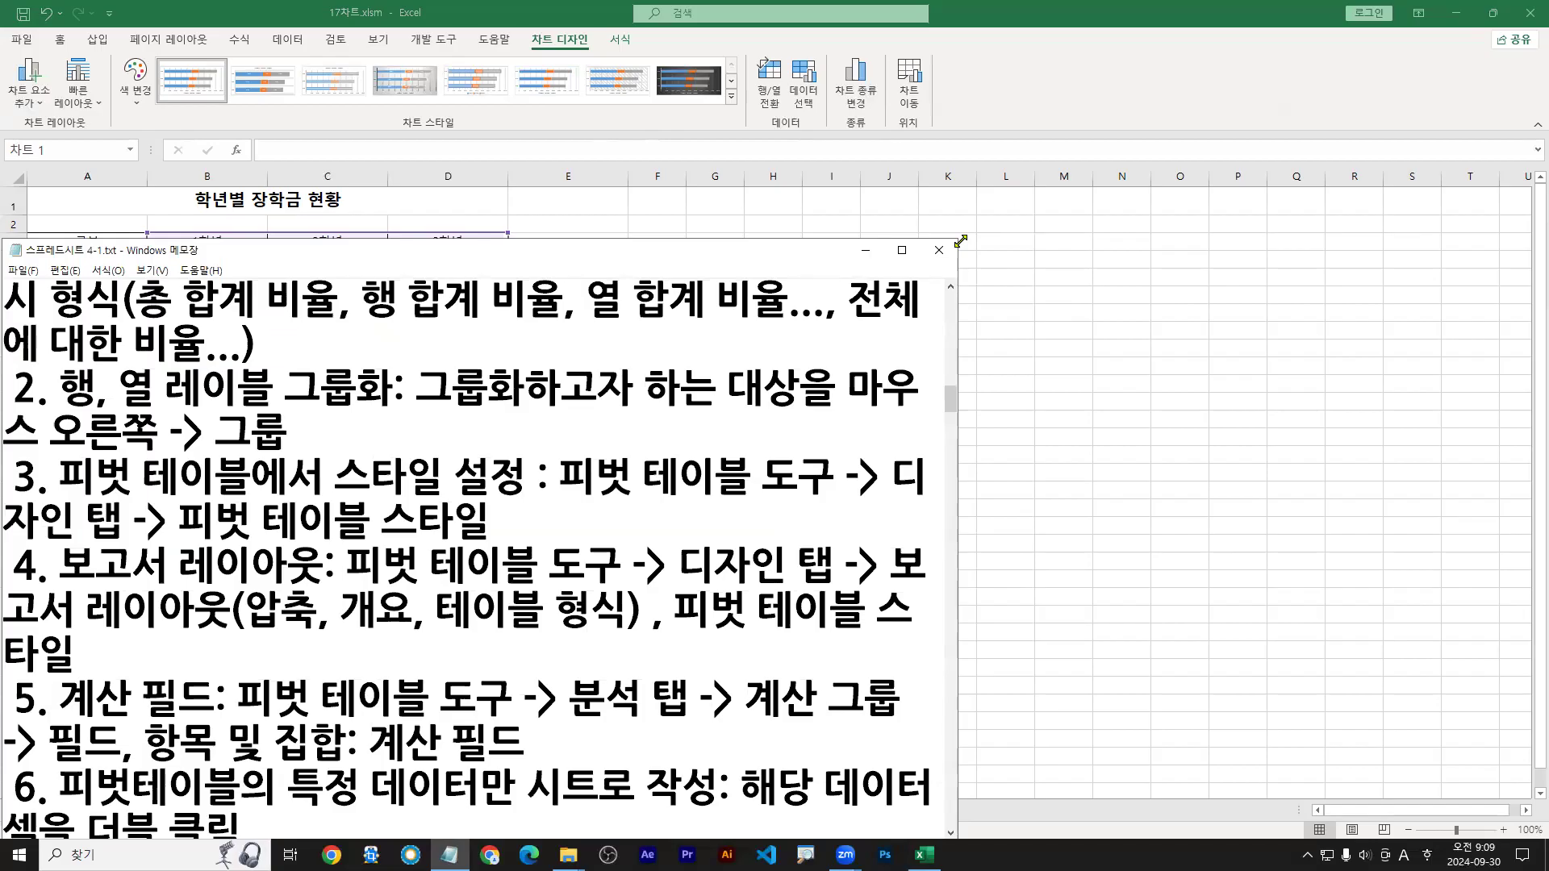
{"action": "left_click_drag", "start_coordinate": [960, 239], "coordinate": [1546, 579]}
Step: Find the ☆ 차트 편집 section in the notes and review its guidance on adding chart elements
{"action": "scroll", "coordinate": [698, 781], "scroll_direction": "down", "scroll_amount": 5}
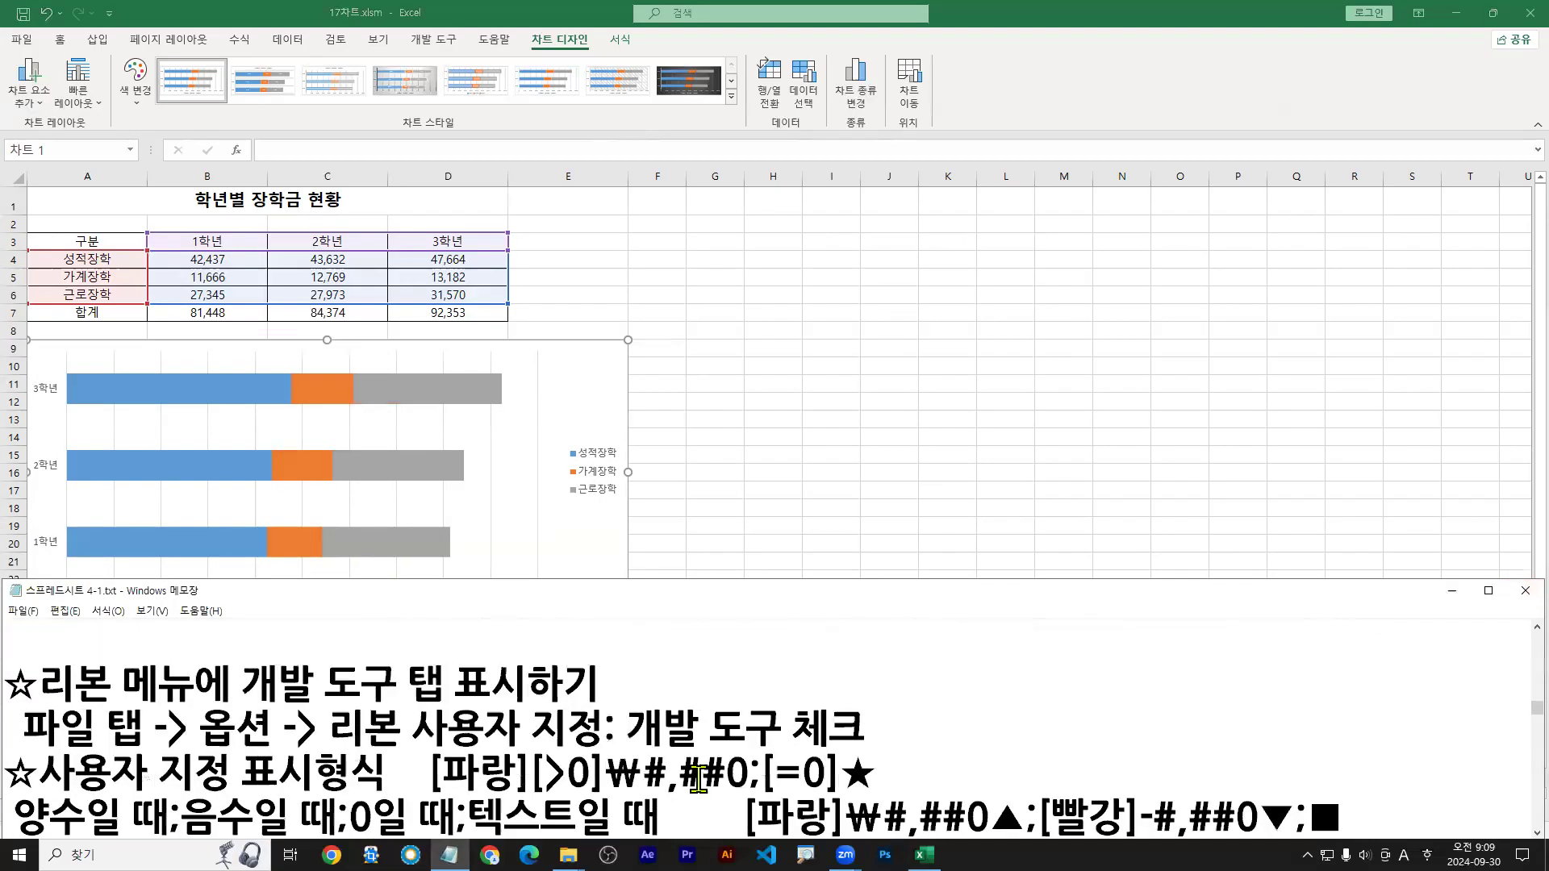
{"action": "scroll", "coordinate": [698, 781], "scroll_direction": "down", "scroll_amount": 2}
{"action": "scroll", "coordinate": [700, 787], "scroll_direction": "down", "scroll_amount": 1}
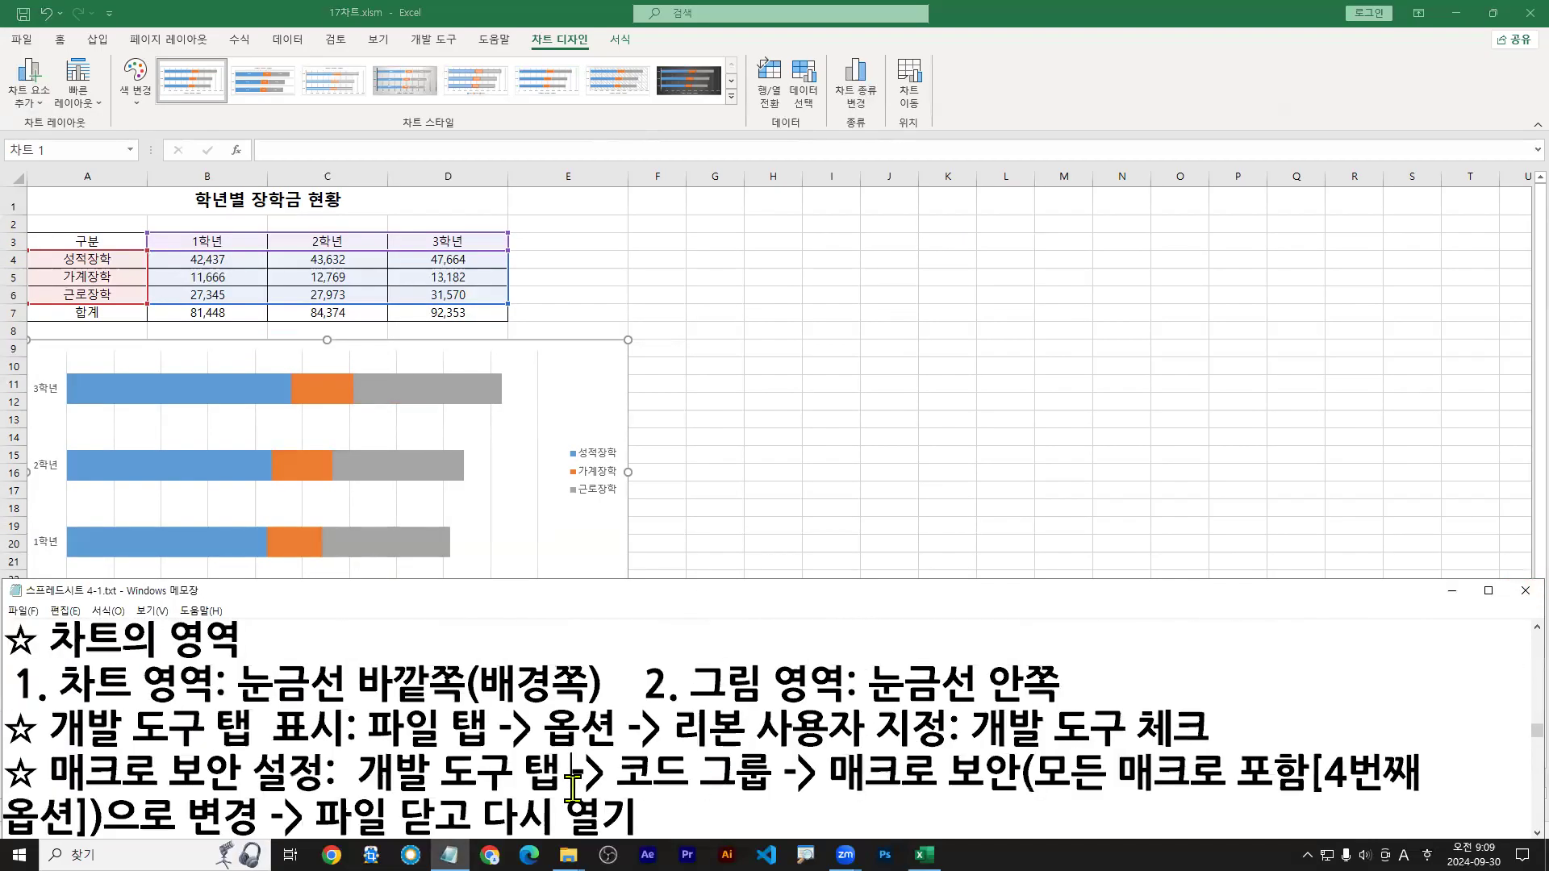
{"action": "scroll", "coordinate": [571, 773], "scroll_direction": "down", "scroll_amount": 3}
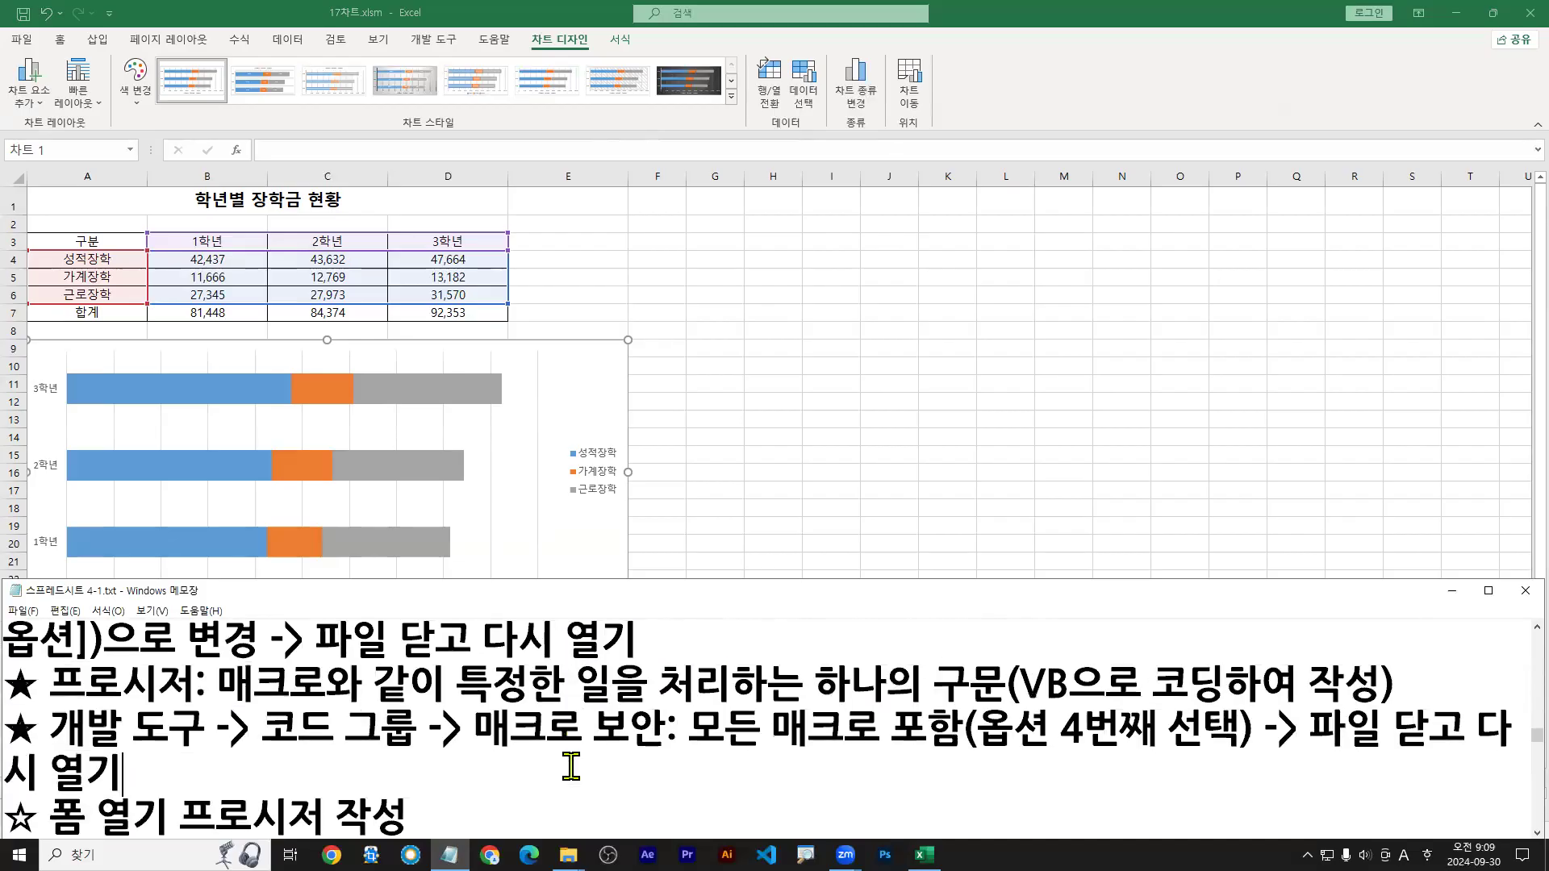
{"action": "scroll", "coordinate": [209, 631], "scroll_direction": "up", "scroll_amount": 5}
{"action": "scroll", "coordinate": [194, 645], "scroll_direction": "up", "scroll_amount": 1}
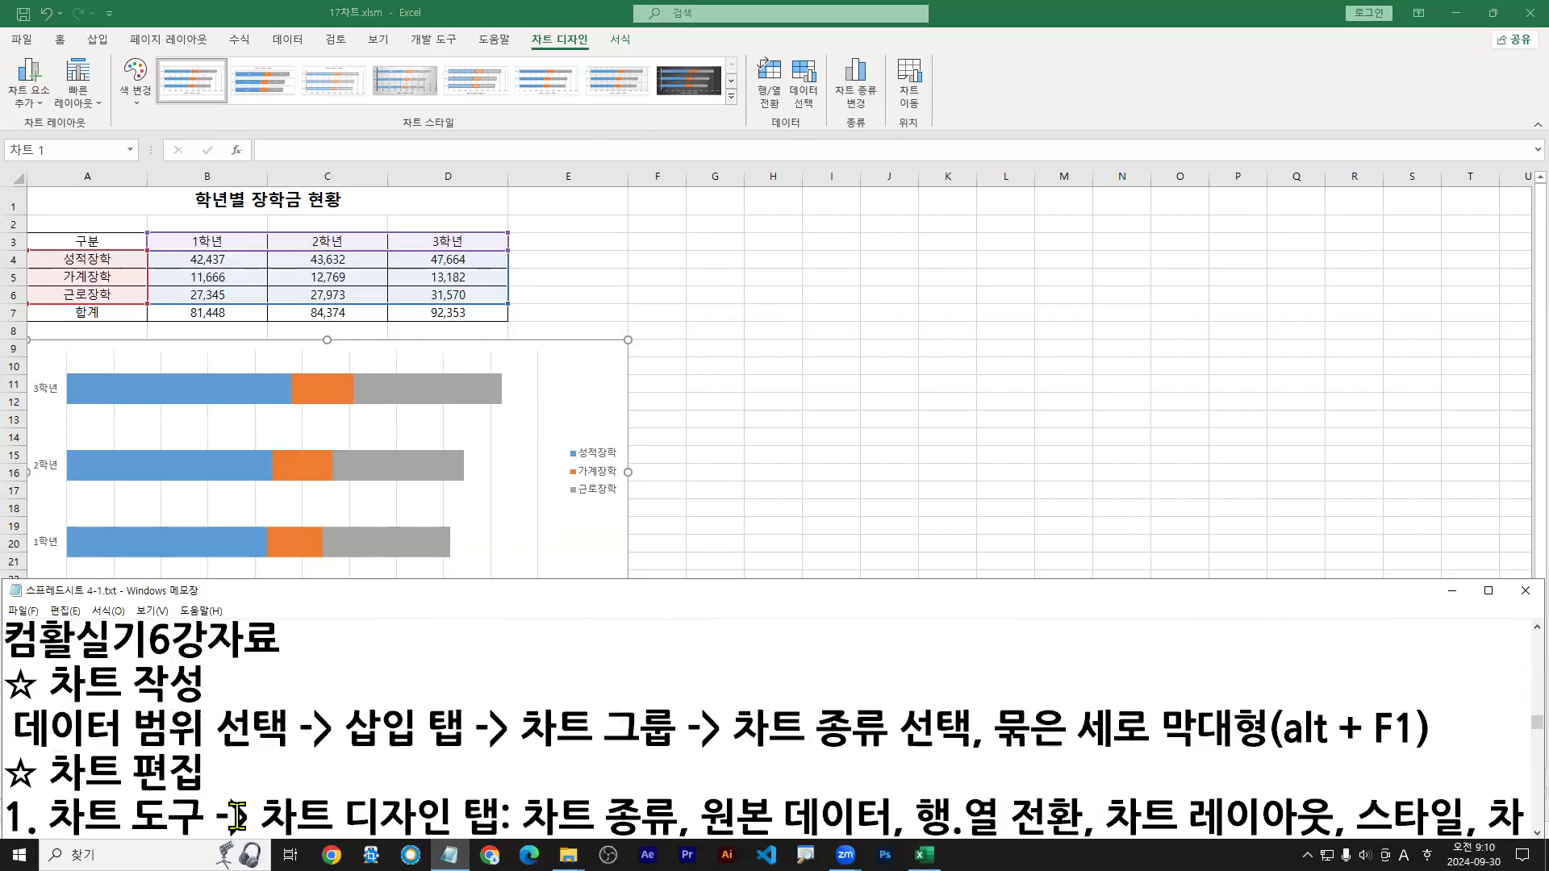
{"action": "scroll", "coordinate": [242, 770], "scroll_direction": "down", "scroll_amount": 1}
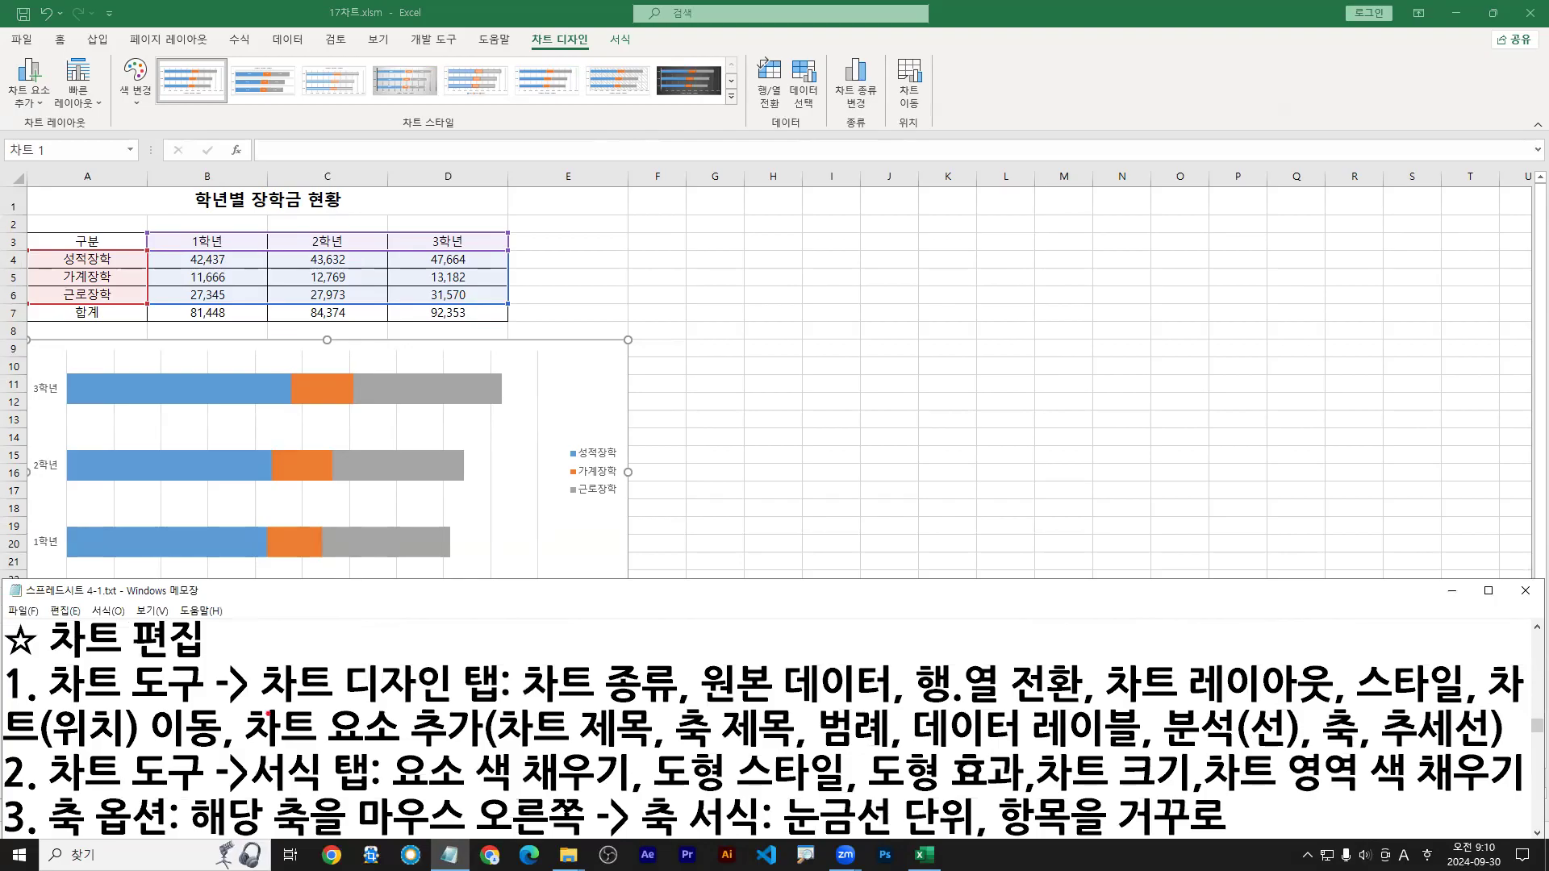
{"action": "left_click_drag", "start_coordinate": [267, 709], "coordinate": [515, 707]}
{"action": "left_click_drag", "start_coordinate": [252, 754], "coordinate": [1139, 749]}
{"action": "left_click_drag", "start_coordinate": [566, 358], "coordinate": [597, 331]}
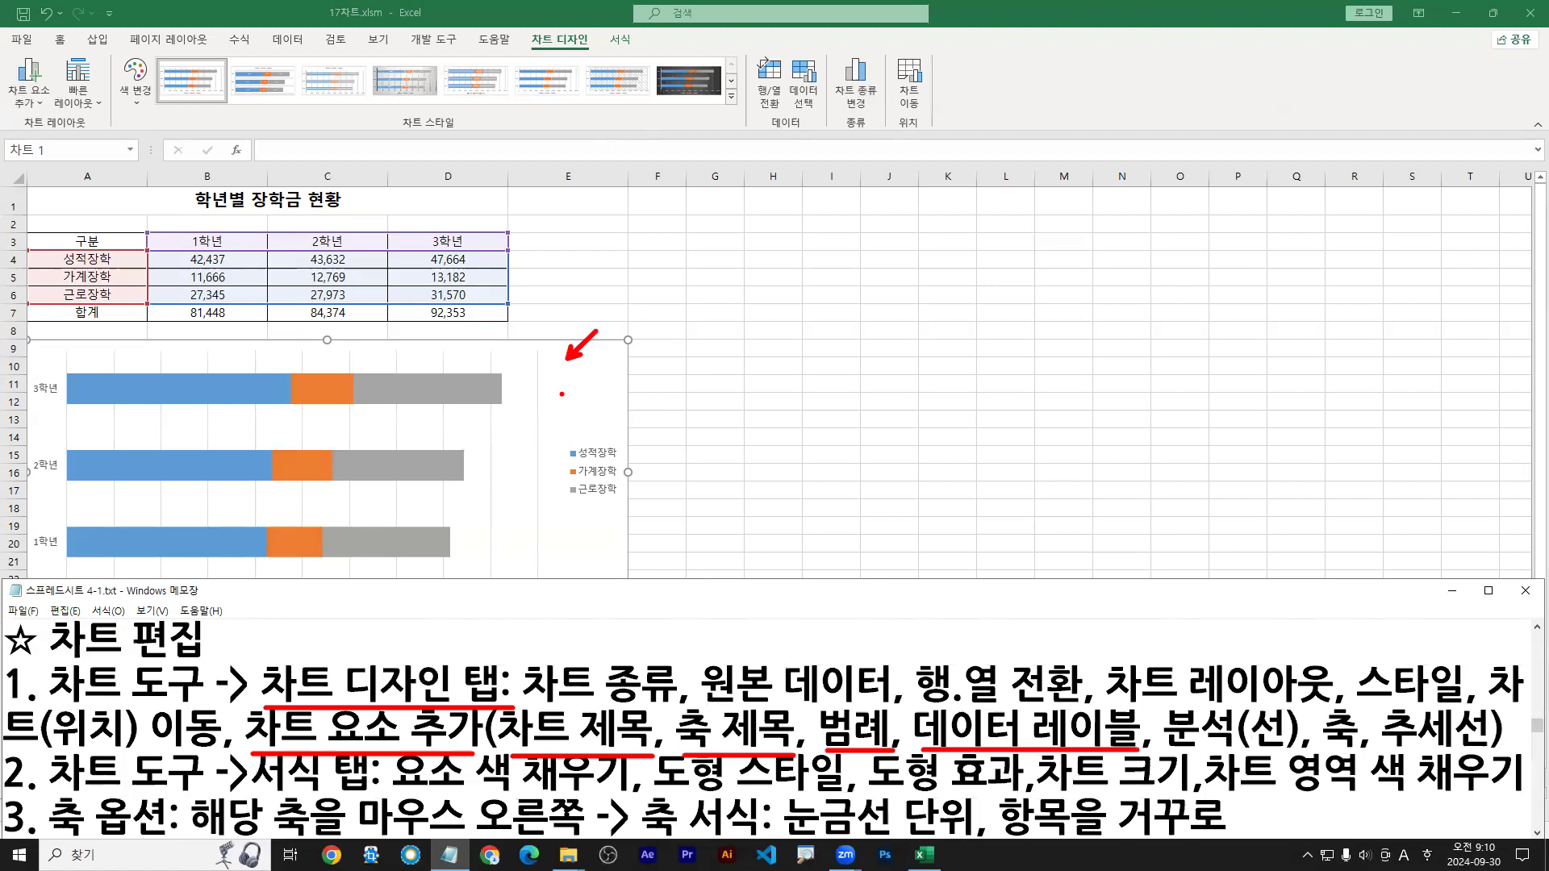
{"action": "left_click", "coordinate": [569, 390]}
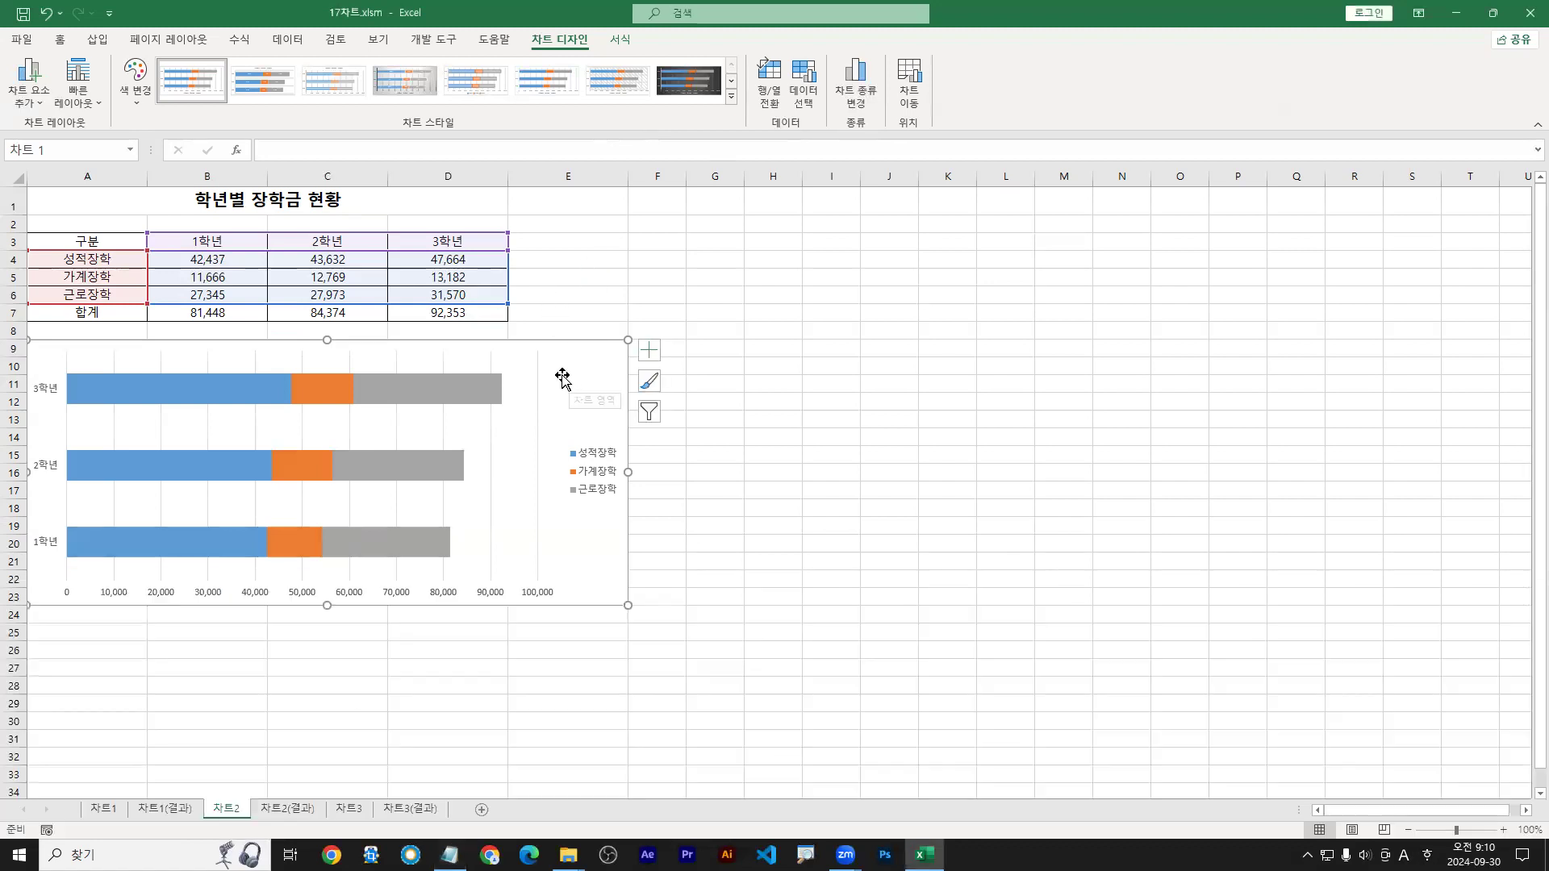
{"action": "right_click", "coordinate": [566, 373]}
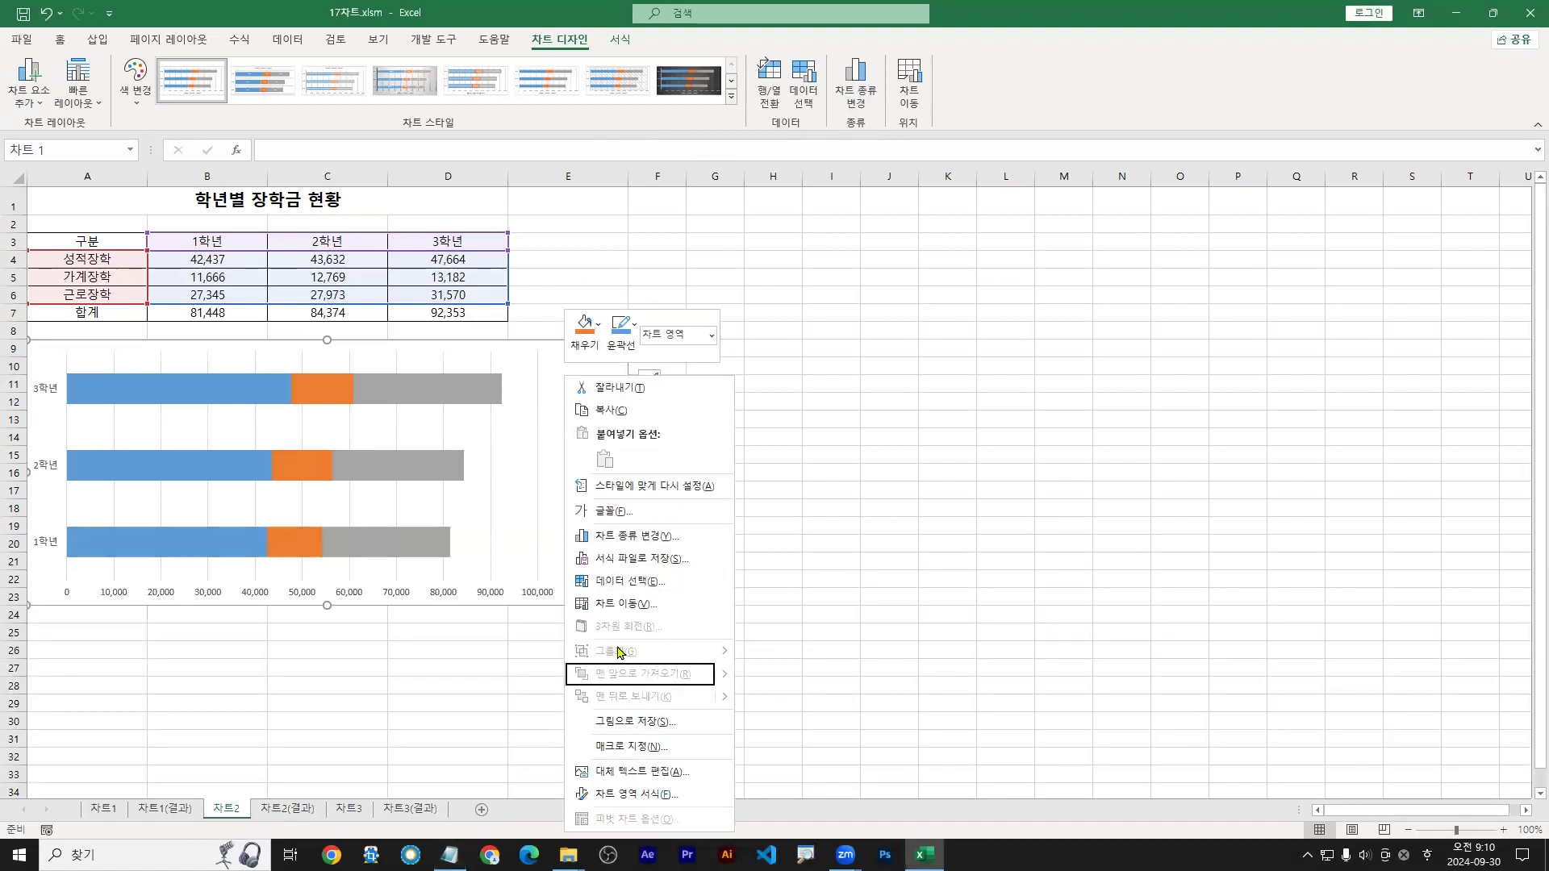
{"action": "left_click", "coordinate": [618, 582]}
{"action": "key", "text": "Escape"}
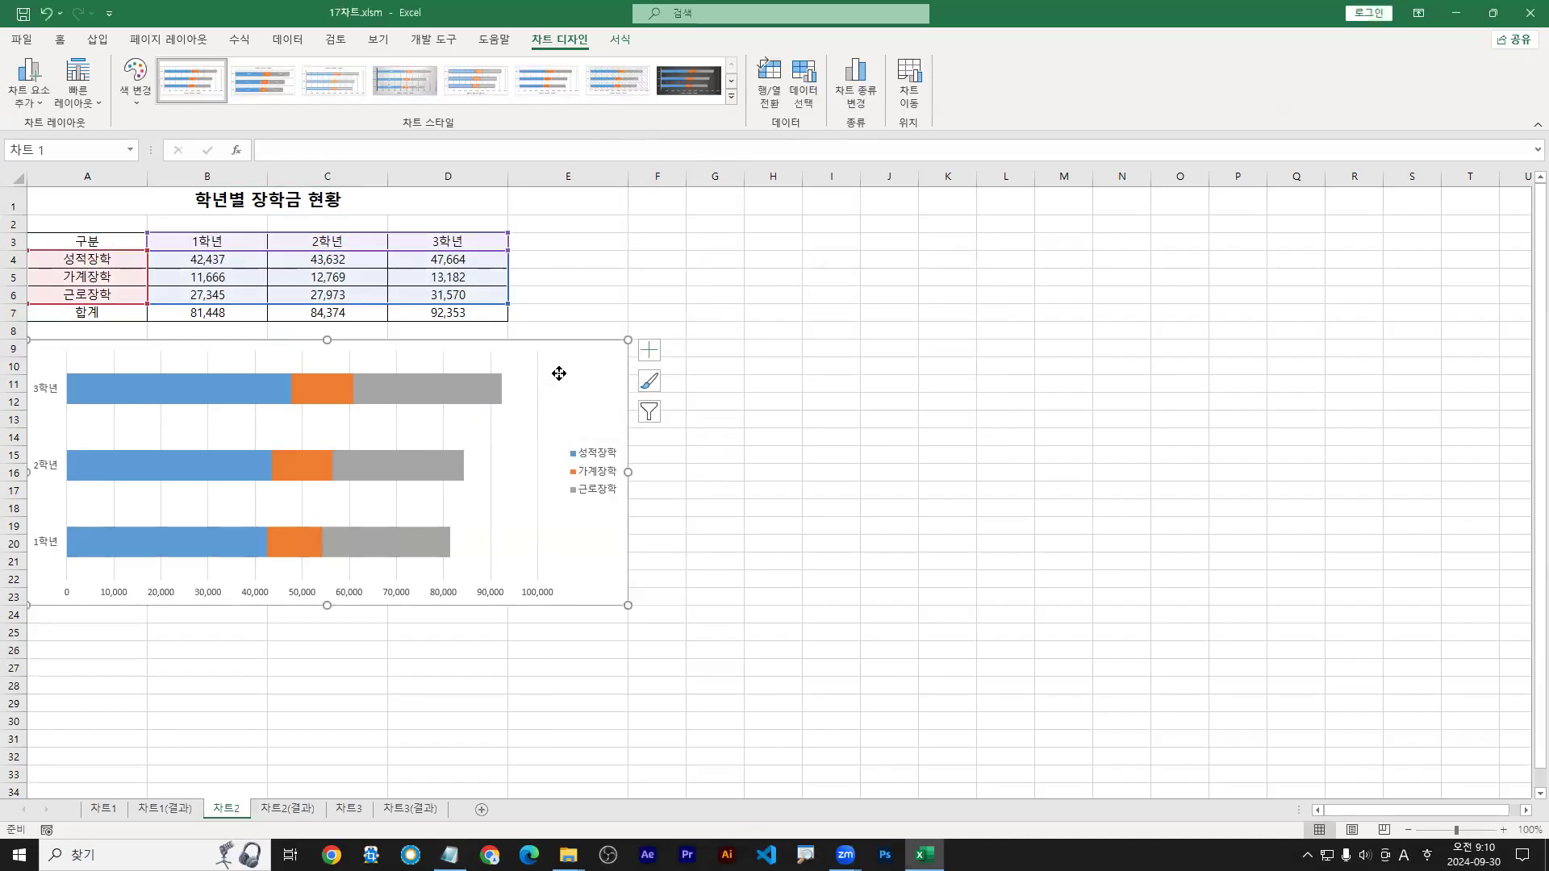
{"action": "right_click", "coordinate": [563, 374]}
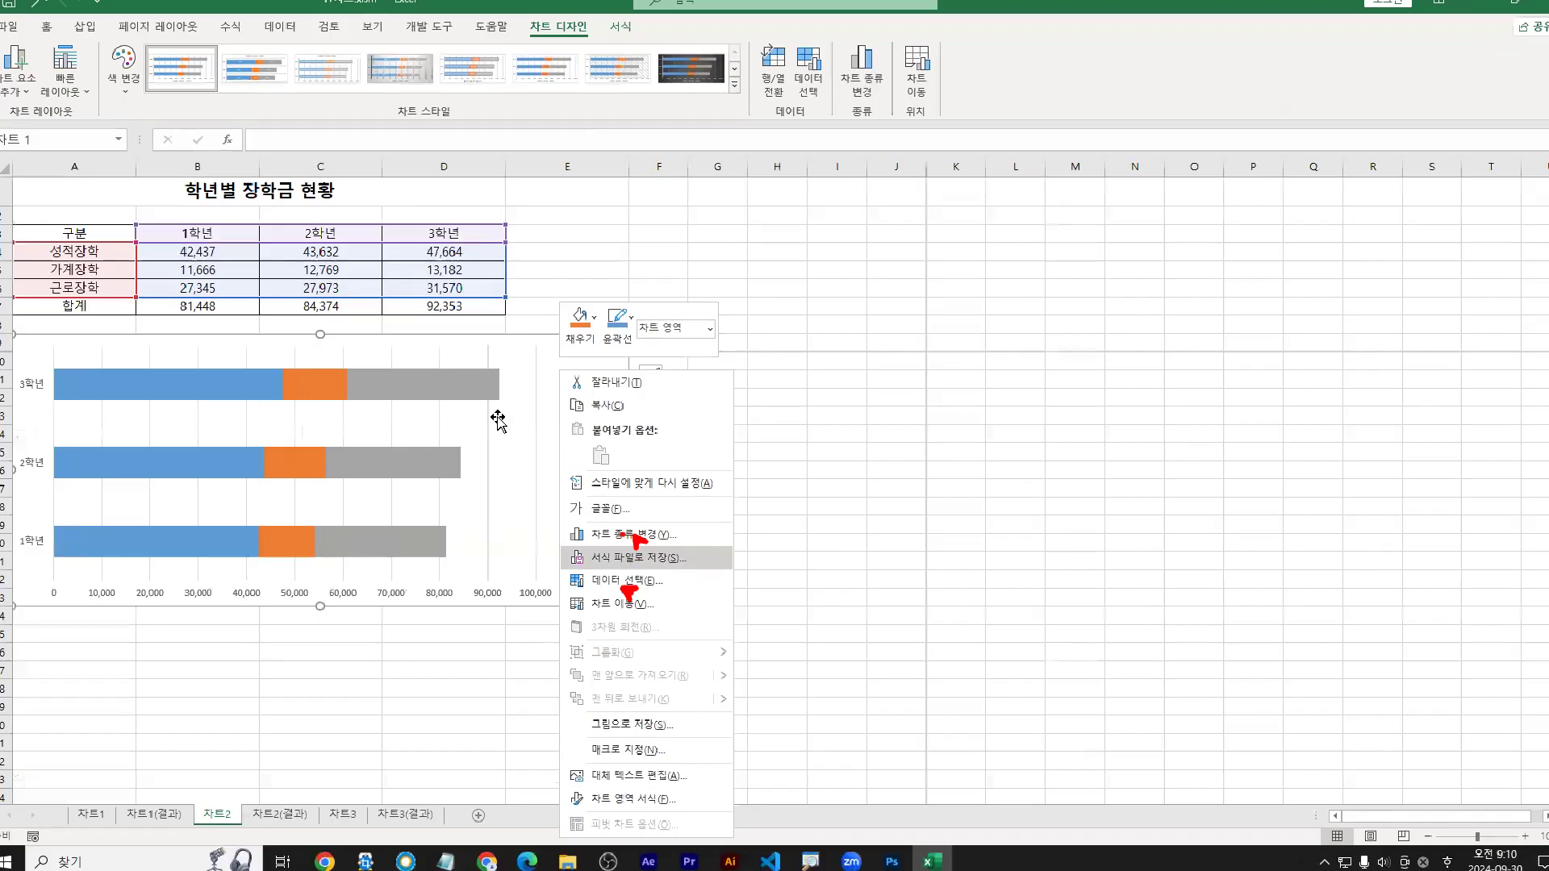
{"action": "left_click", "coordinate": [545, 200]}
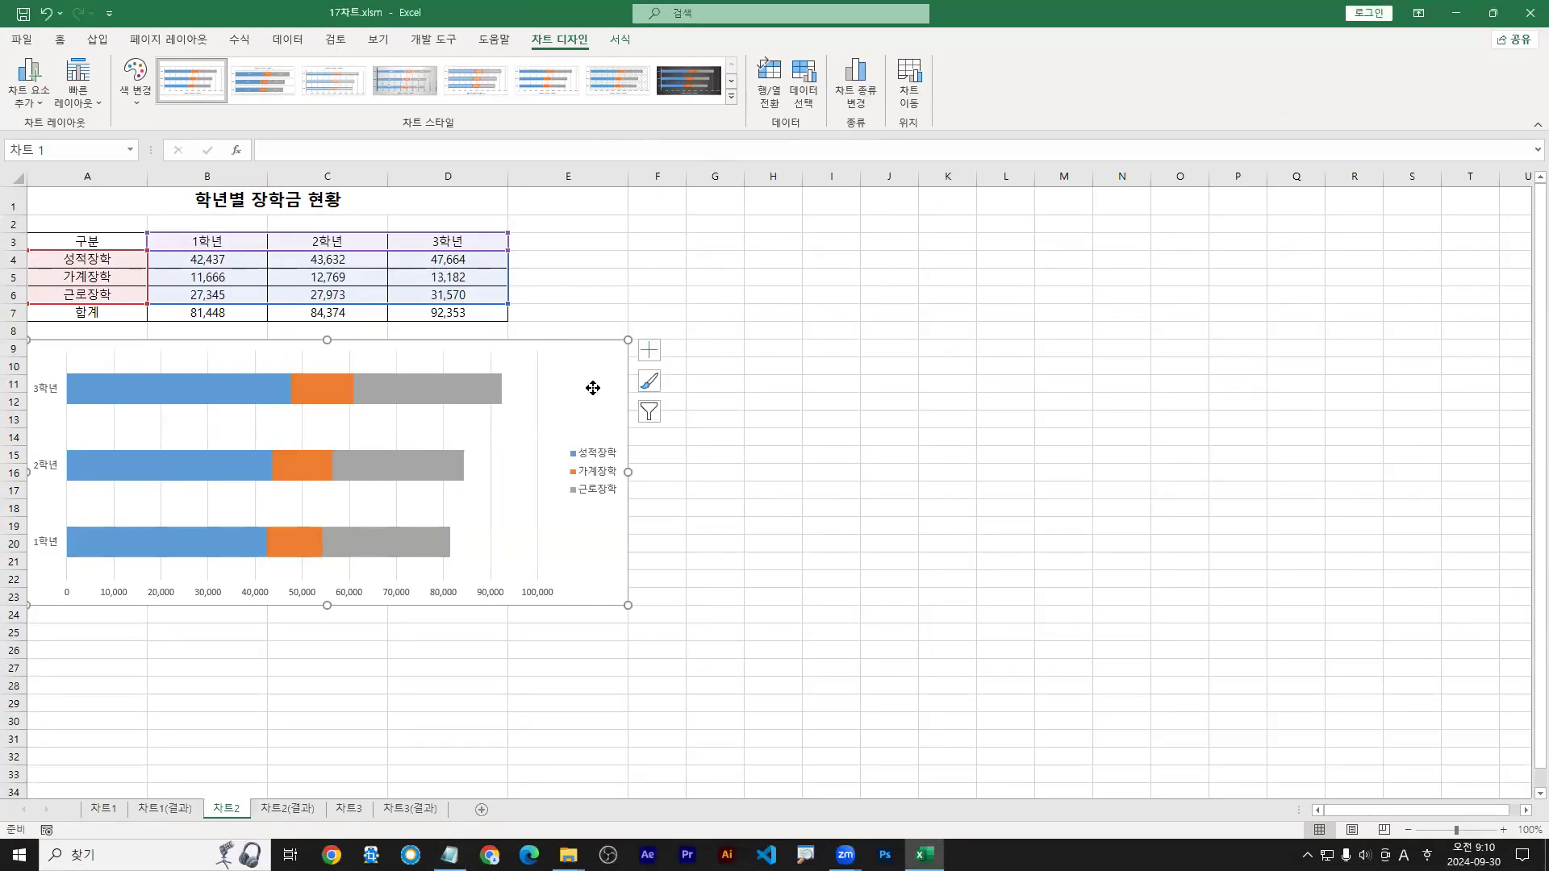
{"action": "right_click", "coordinate": [497, 173]}
{"action": "right_click", "coordinate": [382, 360]}
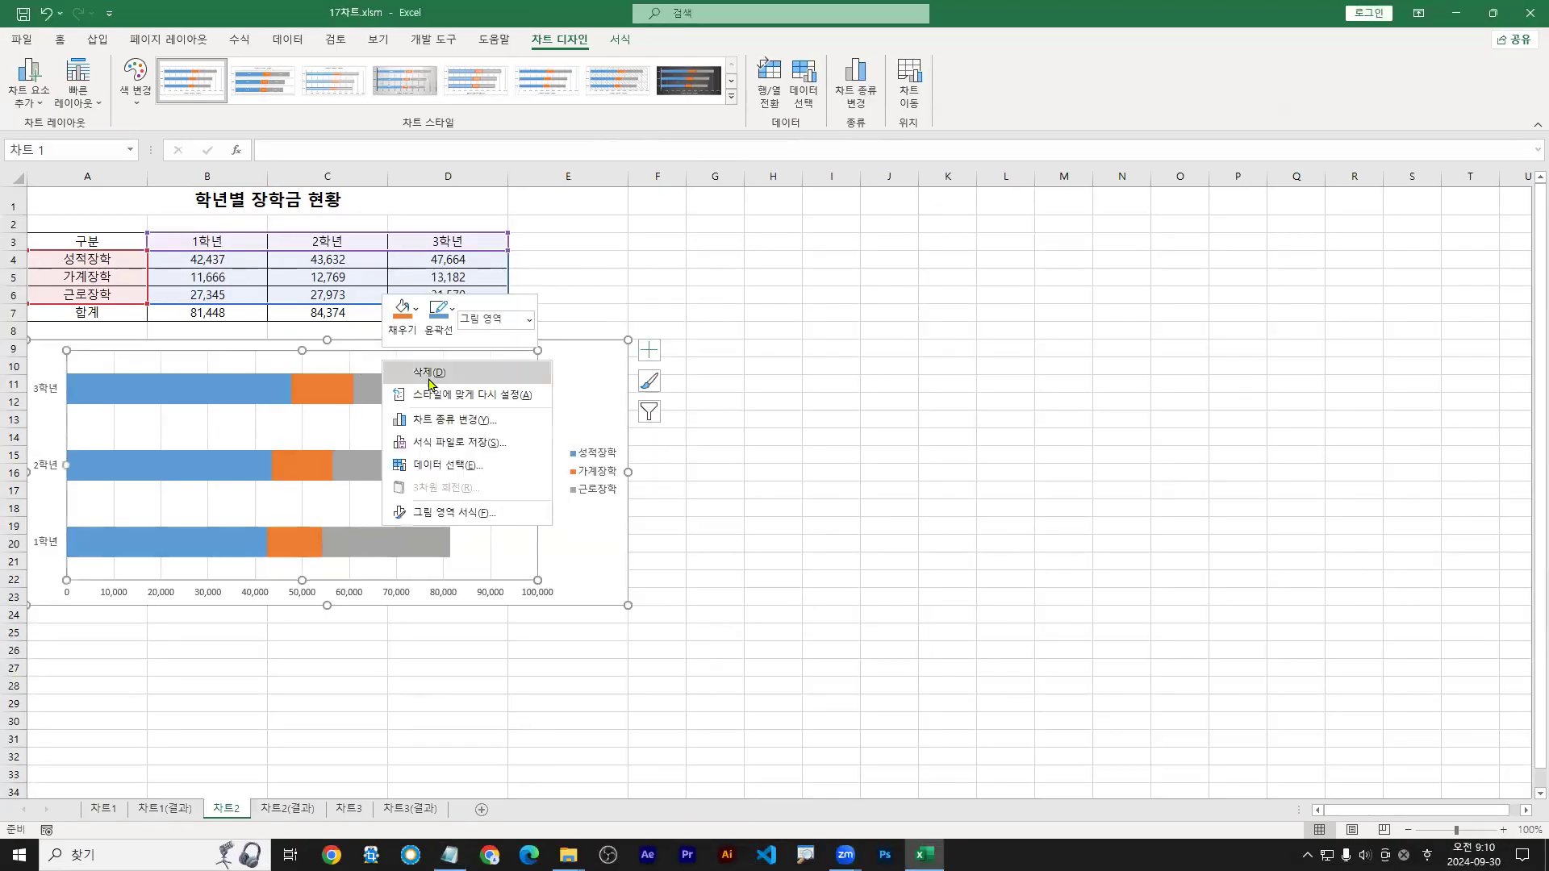
{"action": "left_click", "coordinate": [578, 373]}
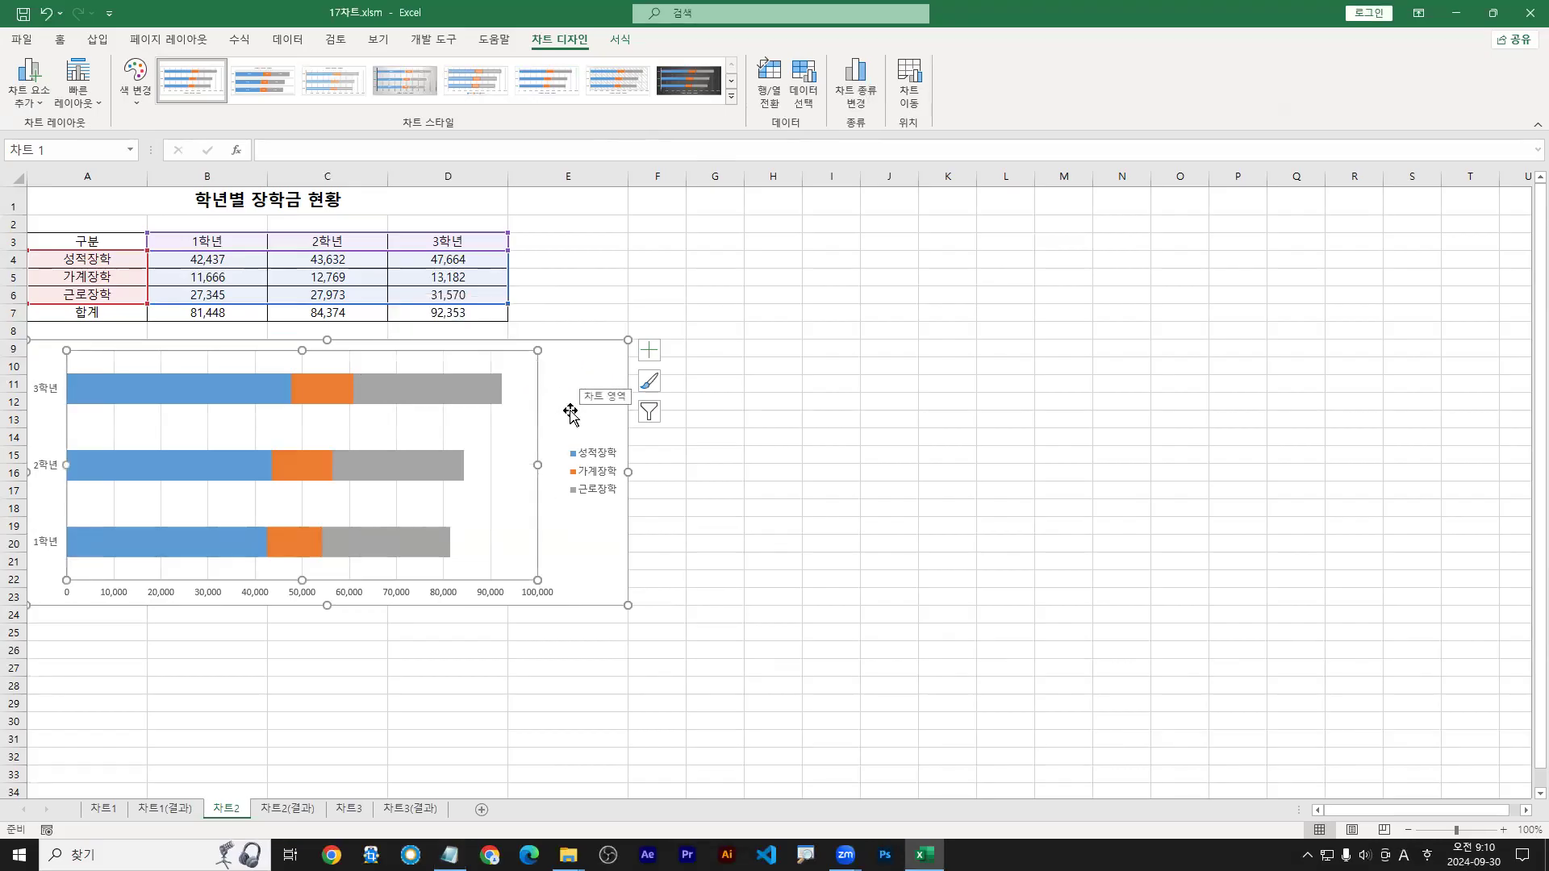
{"action": "left_click", "coordinate": [29, 85]}
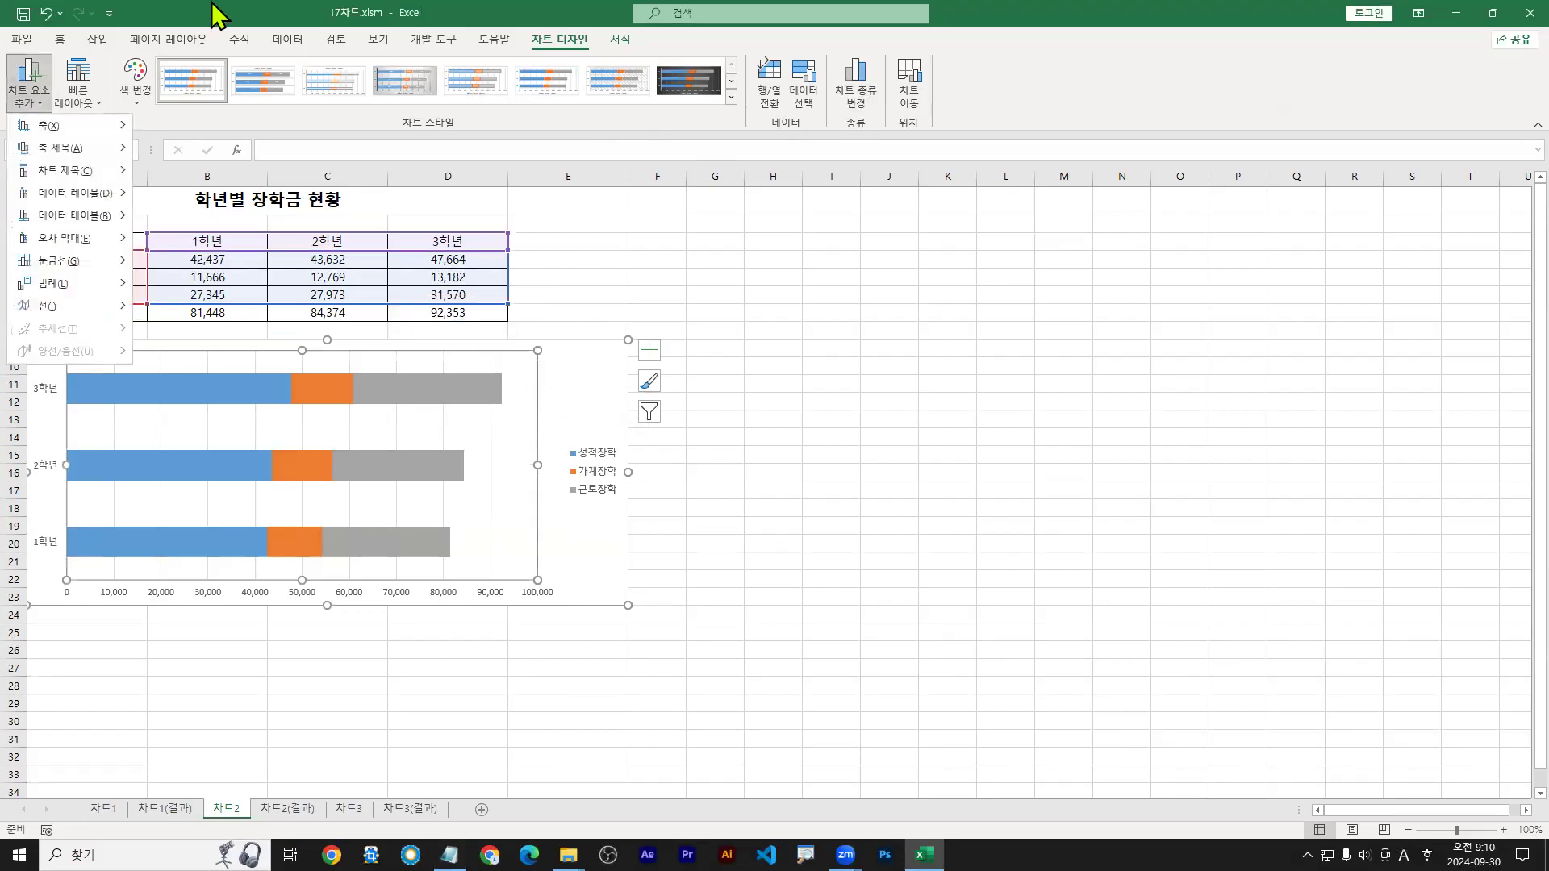
Step: Restore the workbook window from full screen and fit it across the full screen width above the notes
{"action": "double_click", "coordinate": [250, 13]}
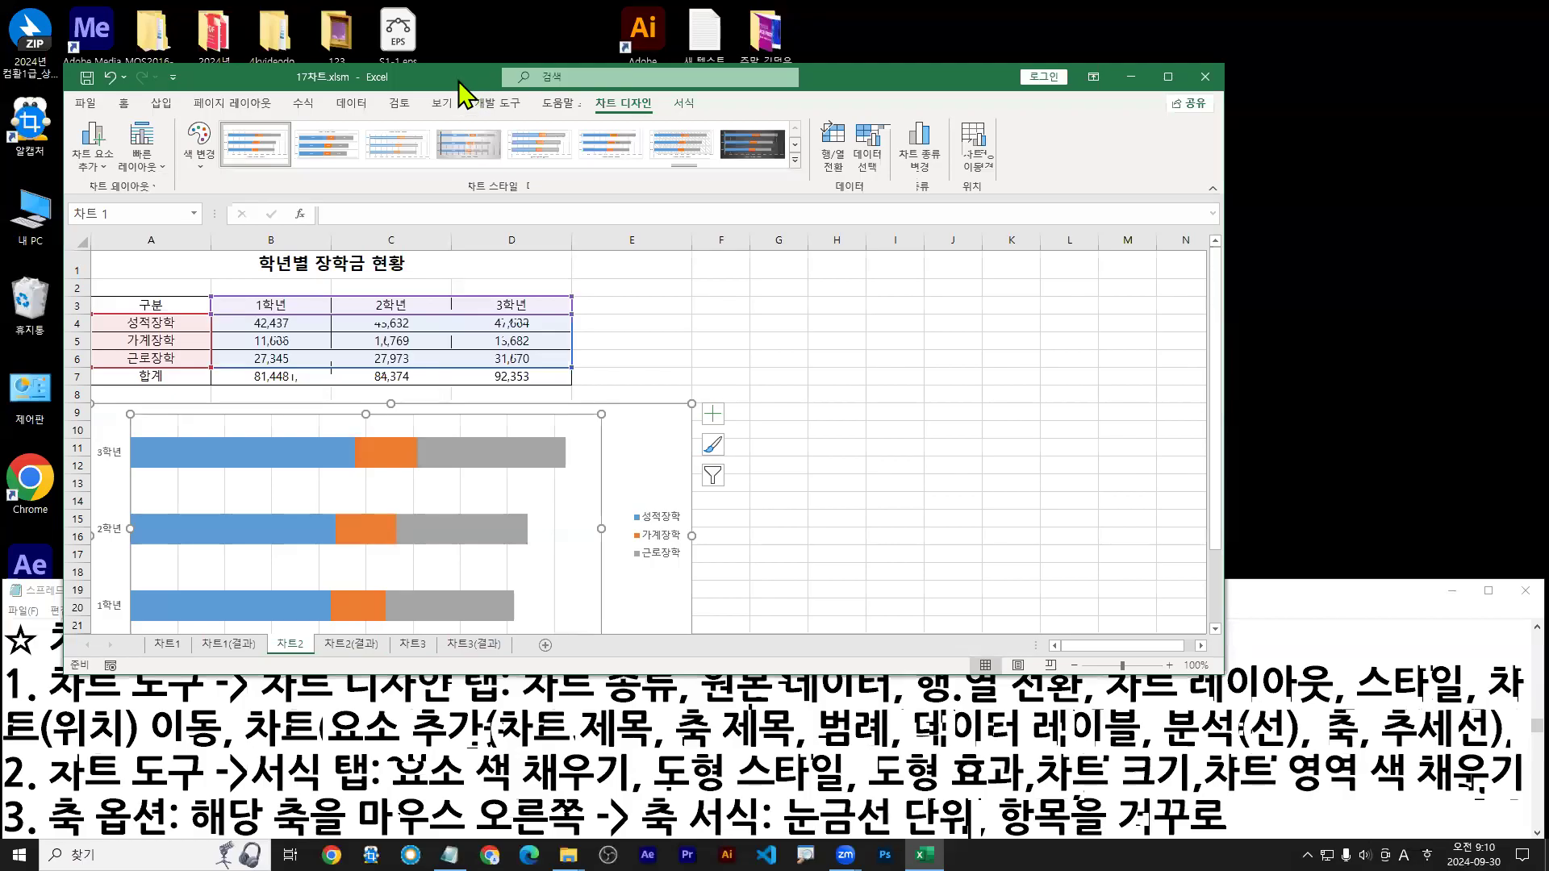
{"action": "left_click_drag", "start_coordinate": [459, 80], "coordinate": [401, 22]}
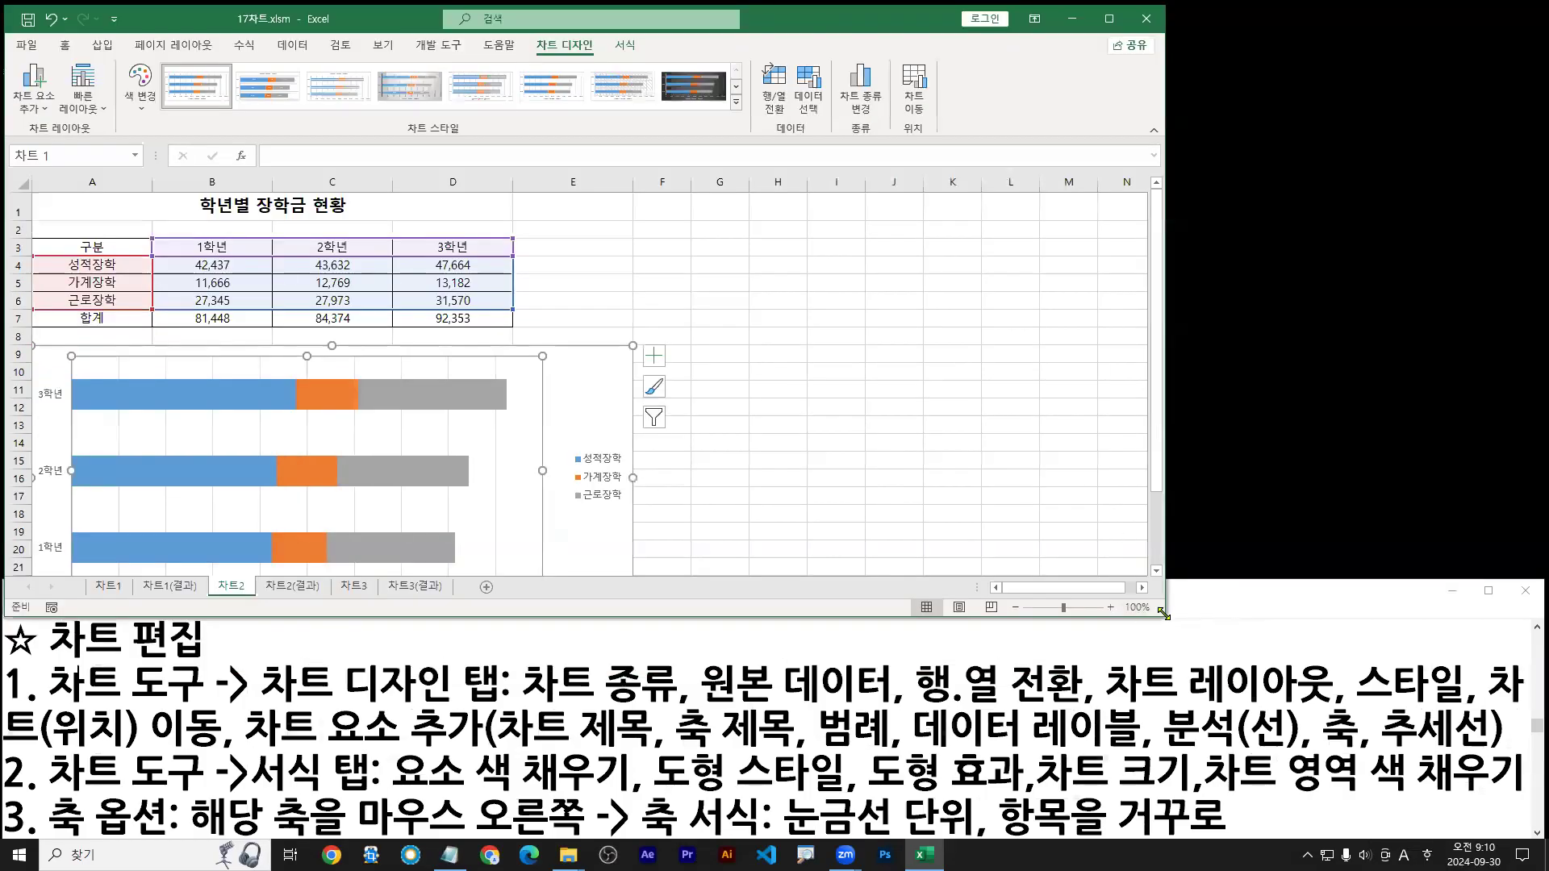
{"action": "left_click_drag", "start_coordinate": [1164, 614], "coordinate": [1543, 626]}
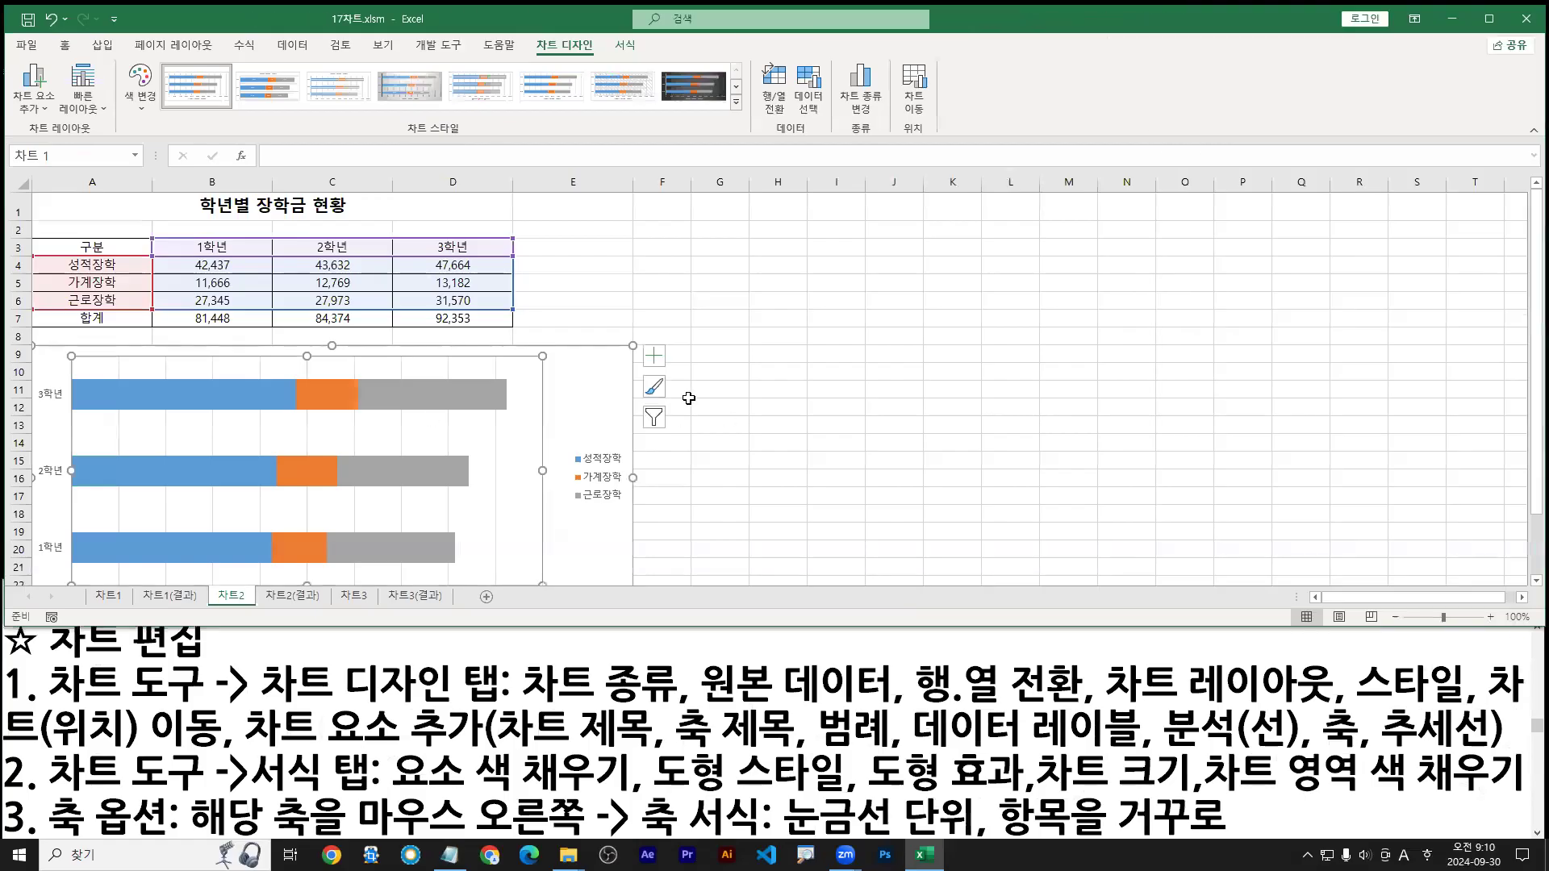
Step: Add a chart title to the scholarship chart with the 차트 위 (above chart) placement
{"action": "left_click", "coordinate": [574, 390]}
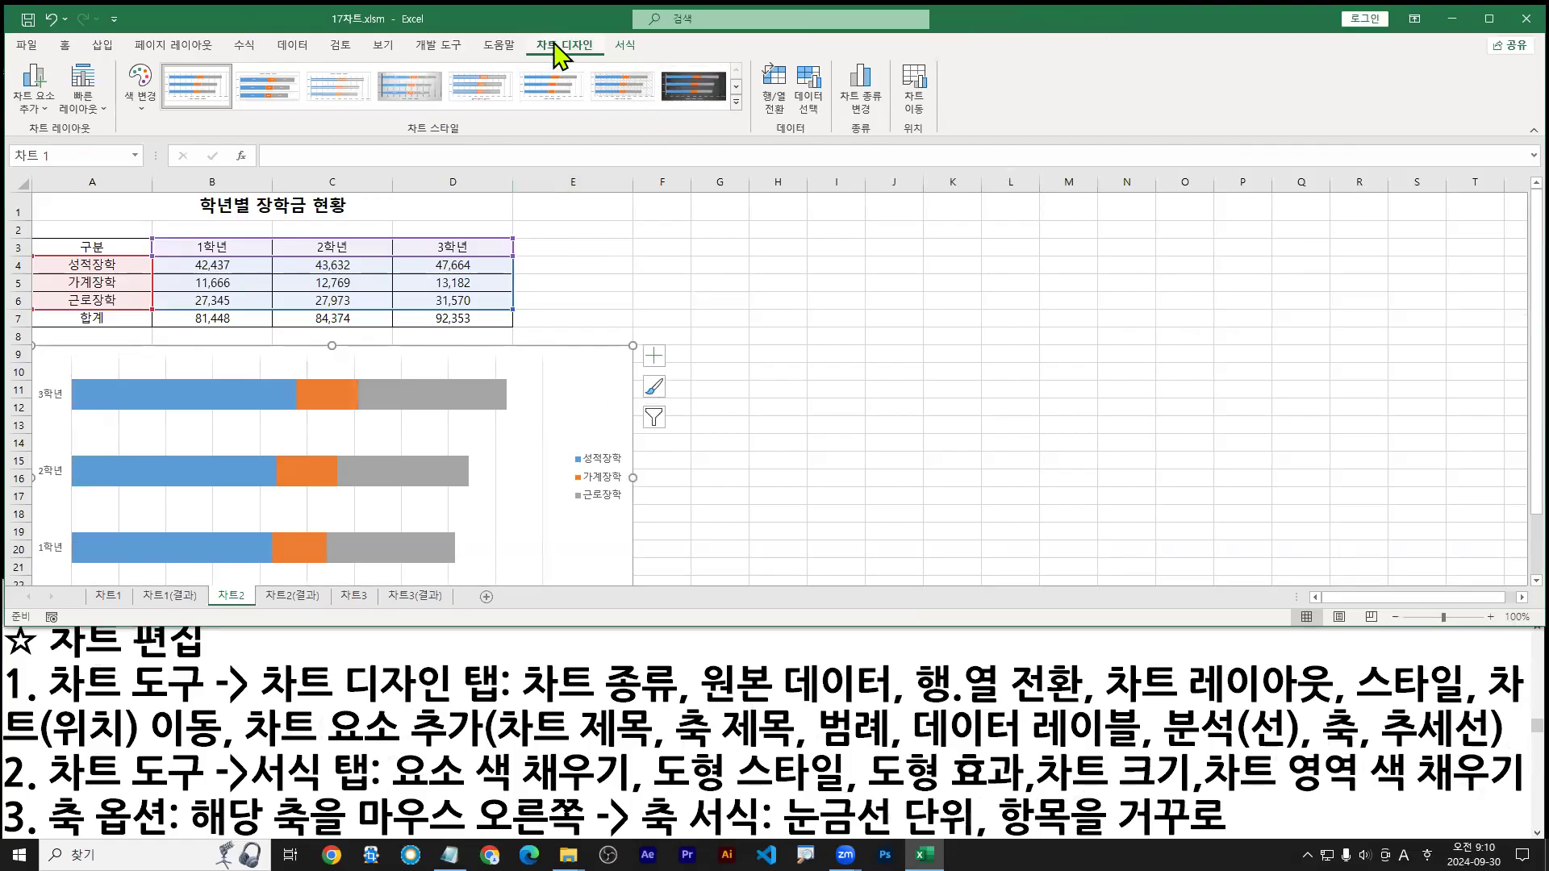
{"action": "left_click", "coordinate": [834, 353]}
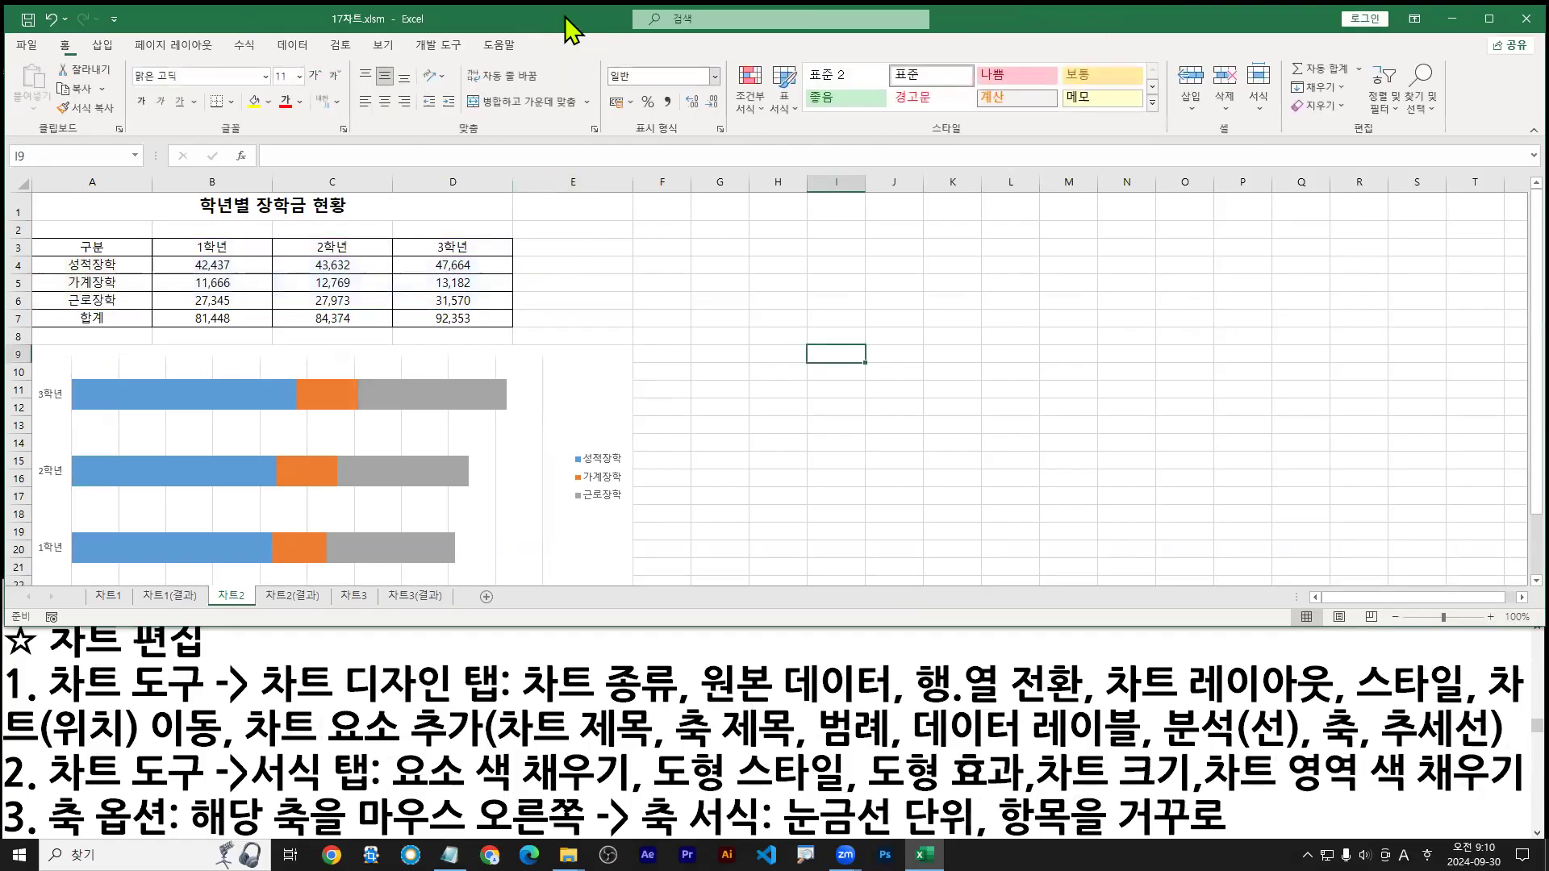
{"action": "left_click", "coordinate": [570, 387]}
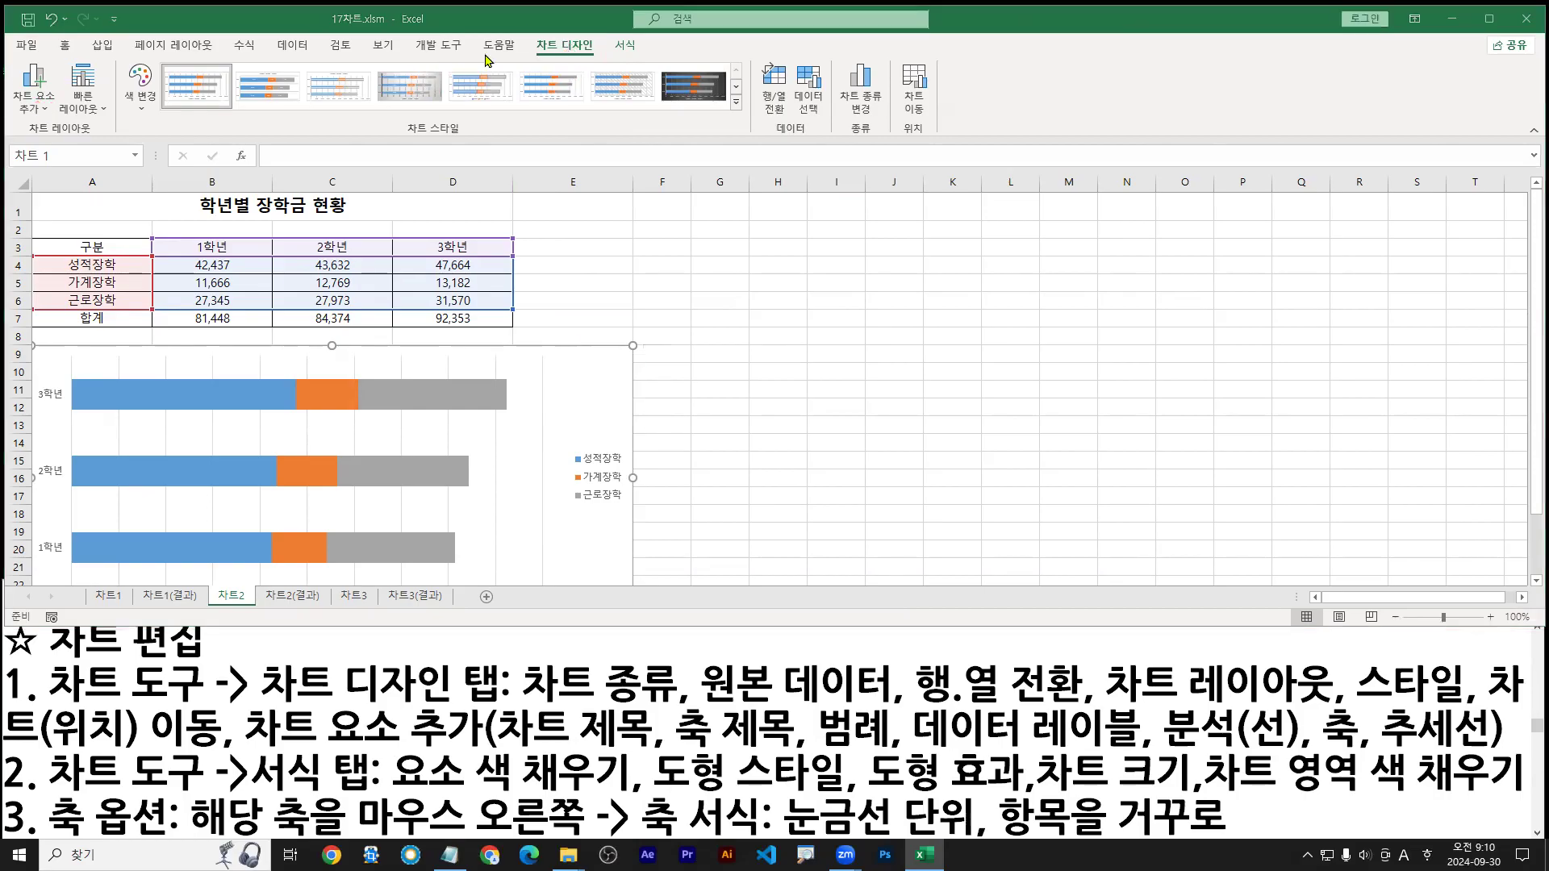
{"action": "left_click", "coordinate": [34, 87]}
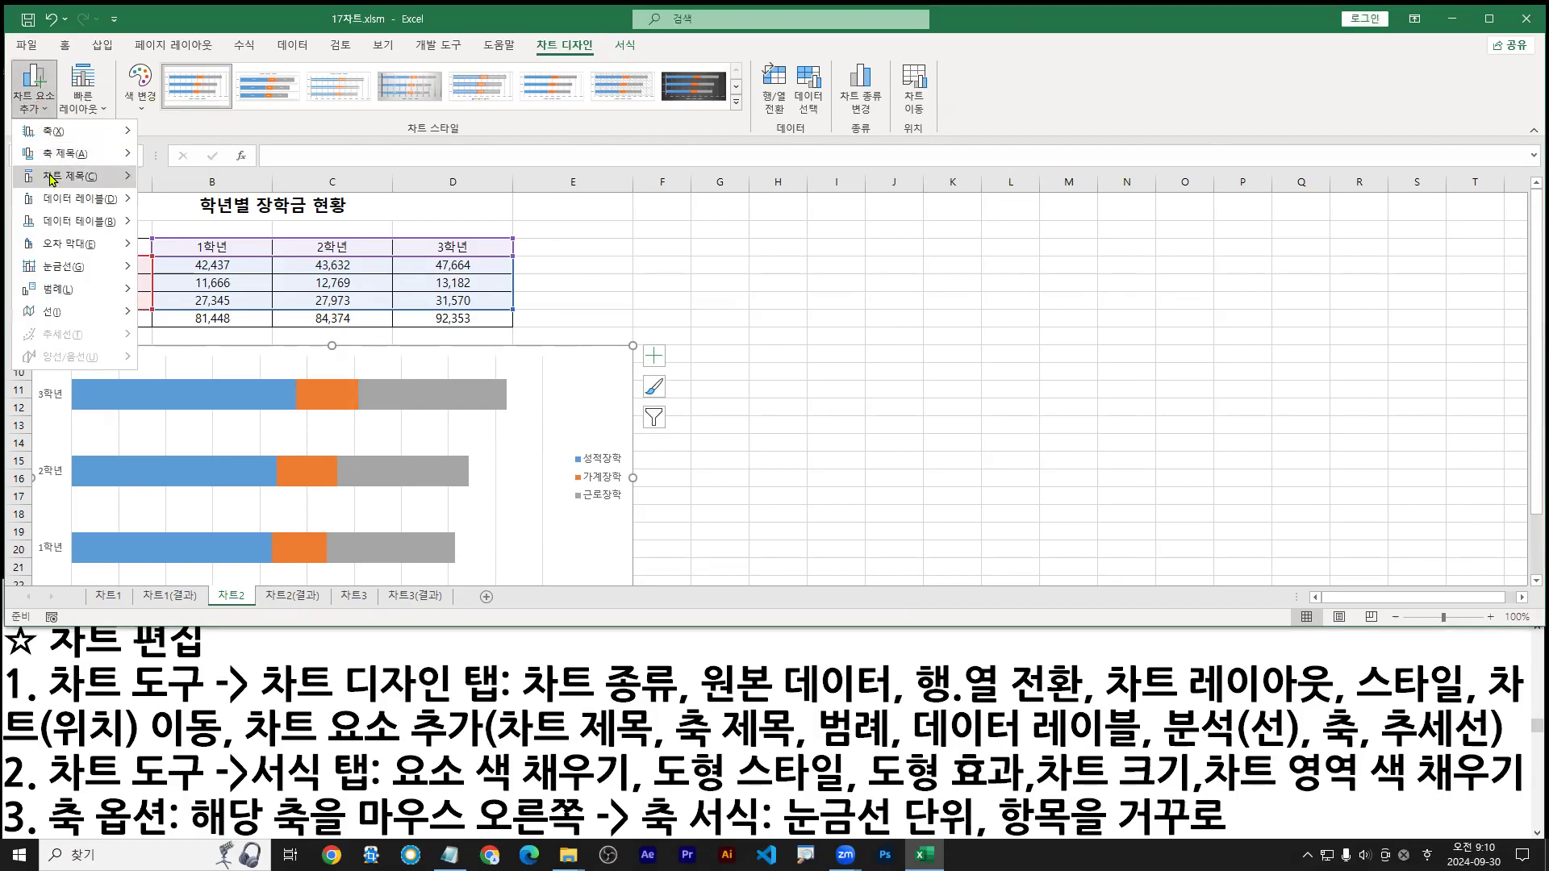
{"action": "mouse_move", "coordinate": [50, 179]}
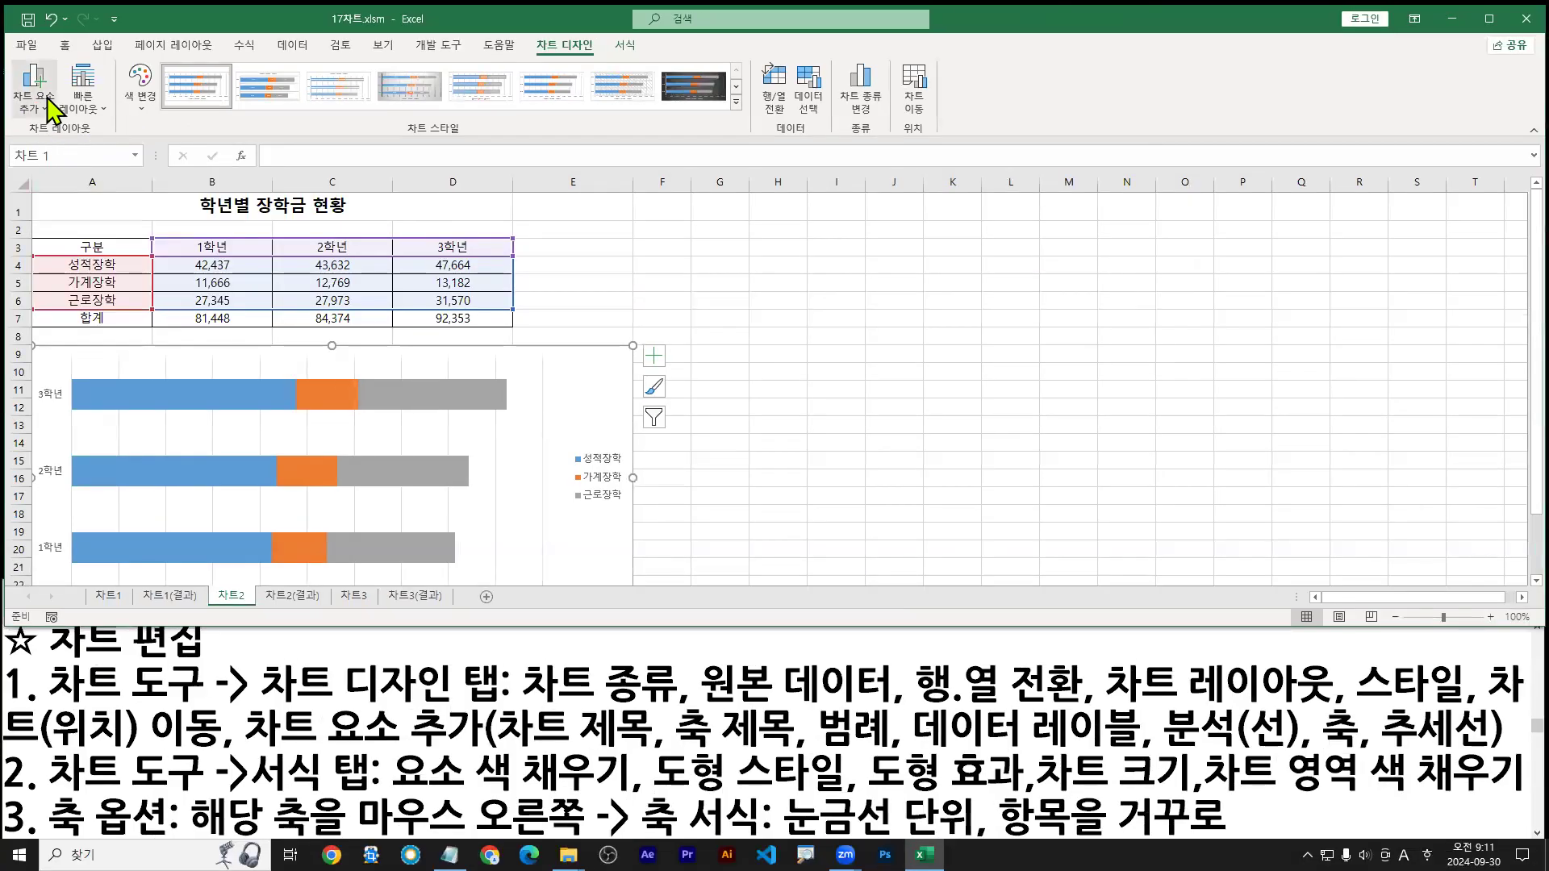
{"action": "left_click", "coordinate": [69, 174]}
{"action": "mouse_move", "coordinate": [103, 182]}
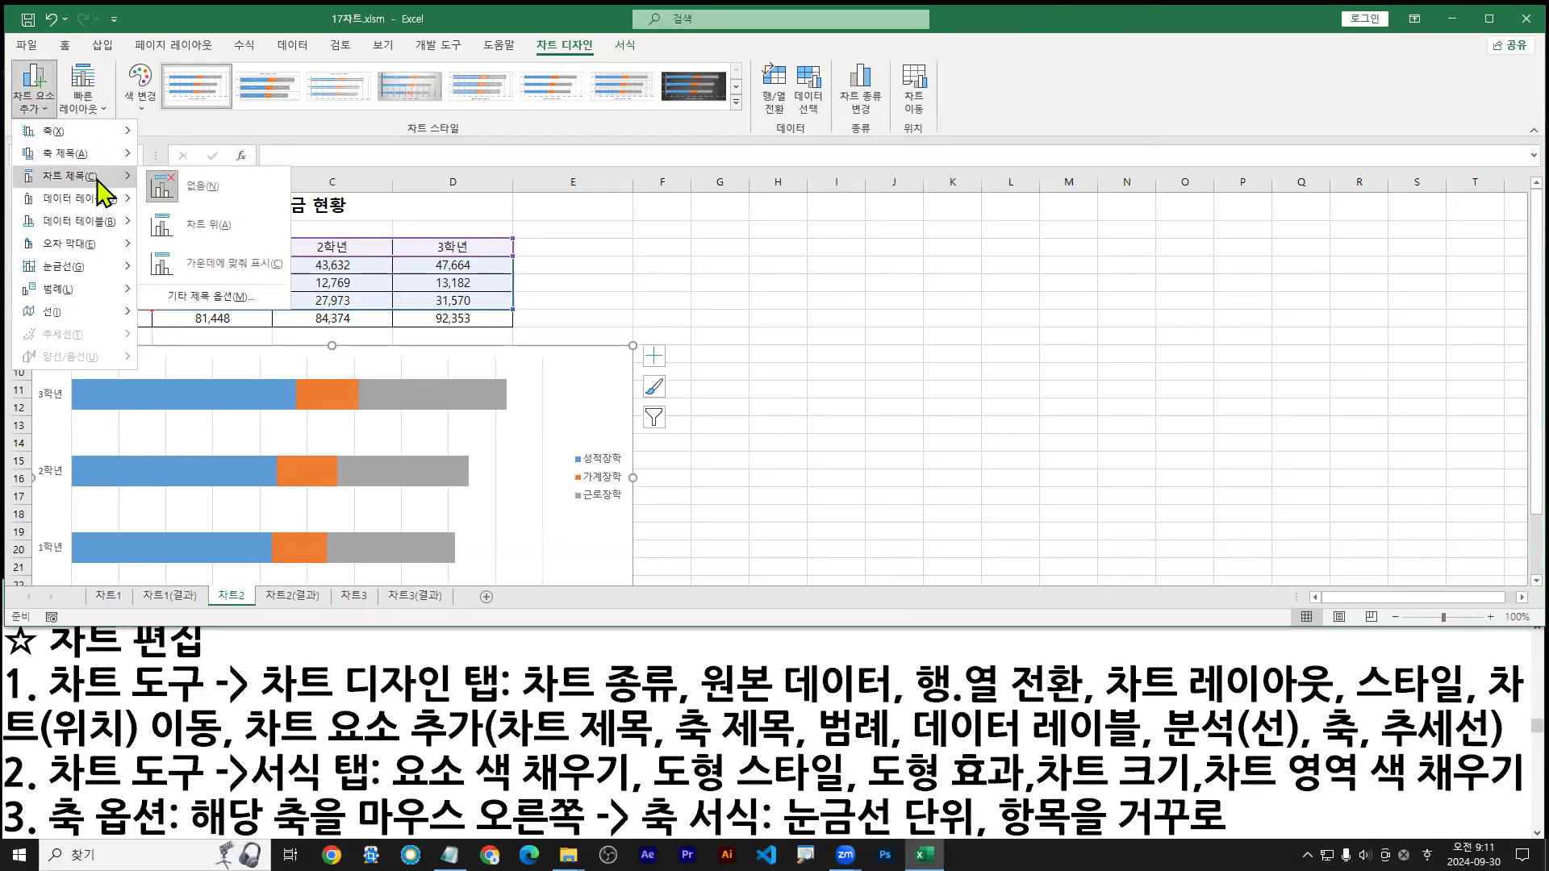
{"action": "left_click", "coordinate": [216, 235]}
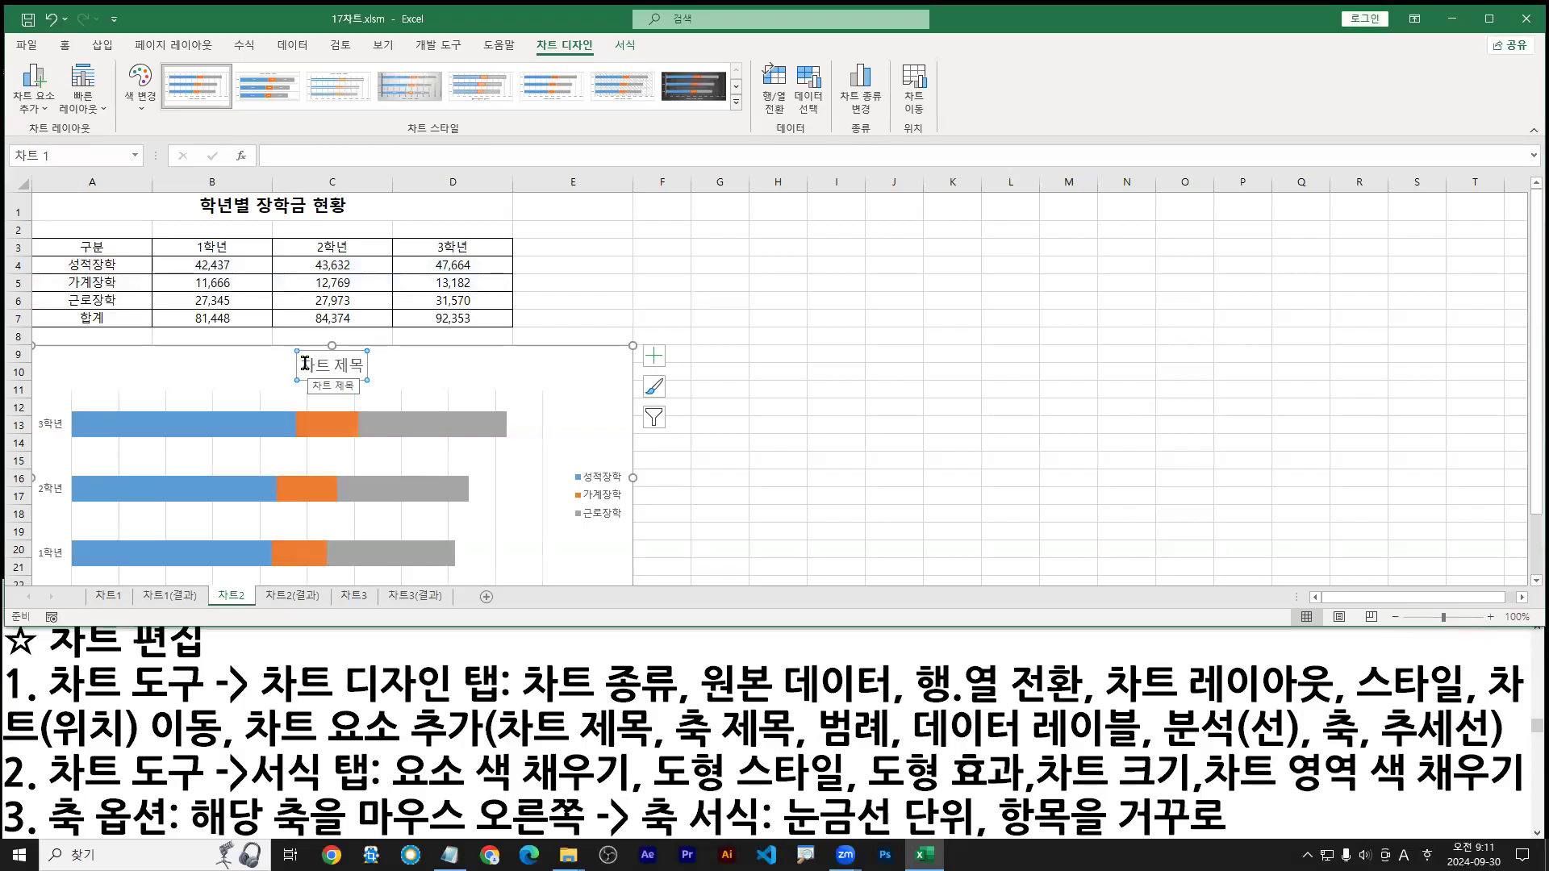
Step: Link the chart title to the sheet heading in A1 as a trial, and undo the link and title
{"action": "left_click_drag", "start_coordinate": [303, 363], "coordinate": [368, 364]}
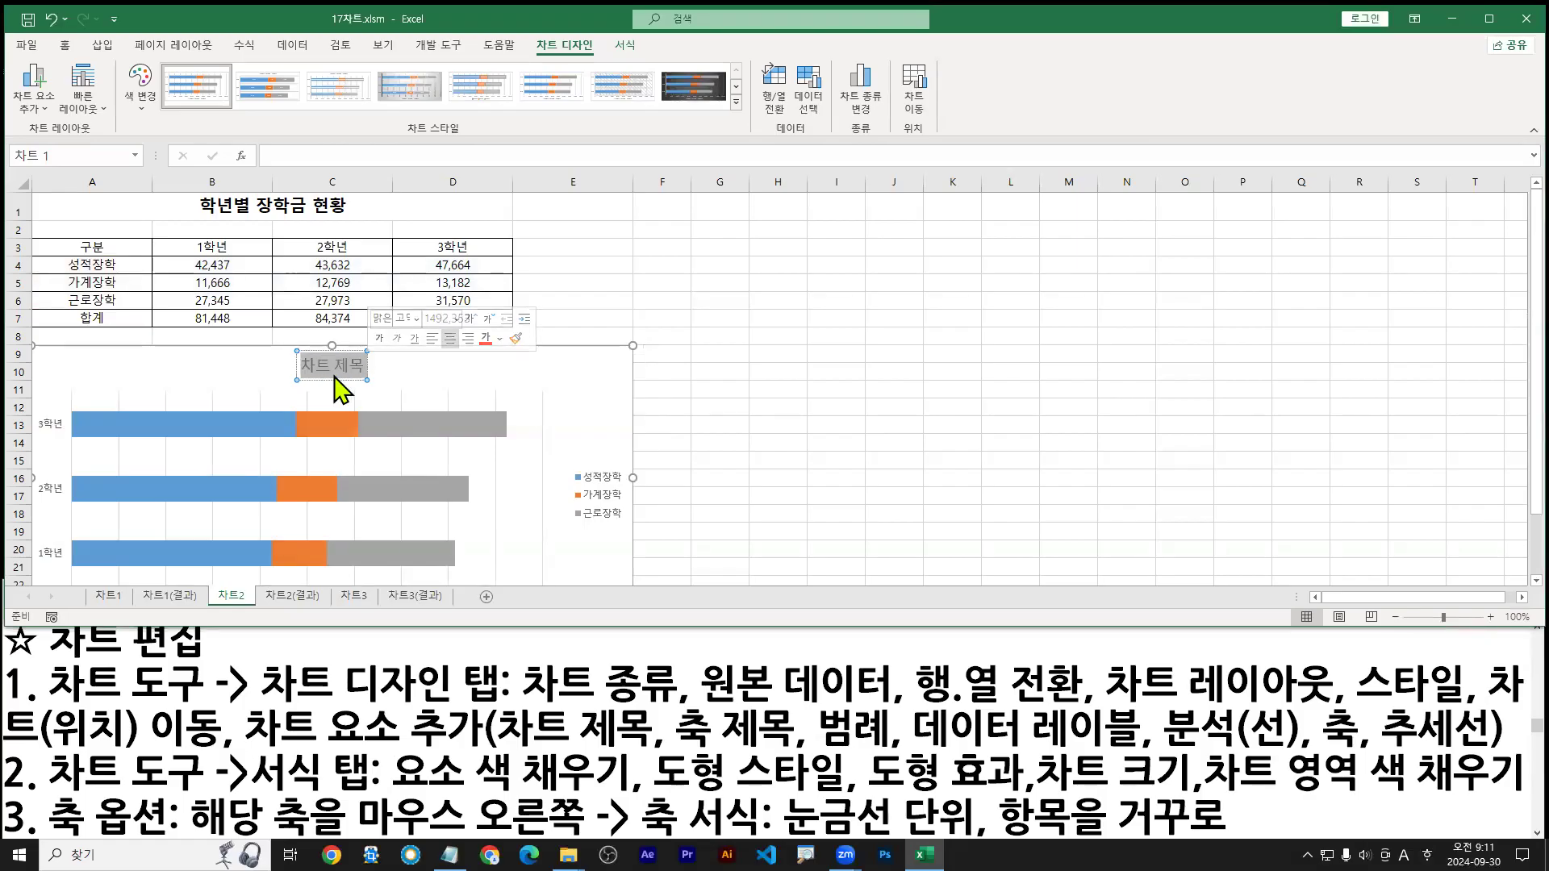
{"action": "left_click", "coordinate": [340, 379]}
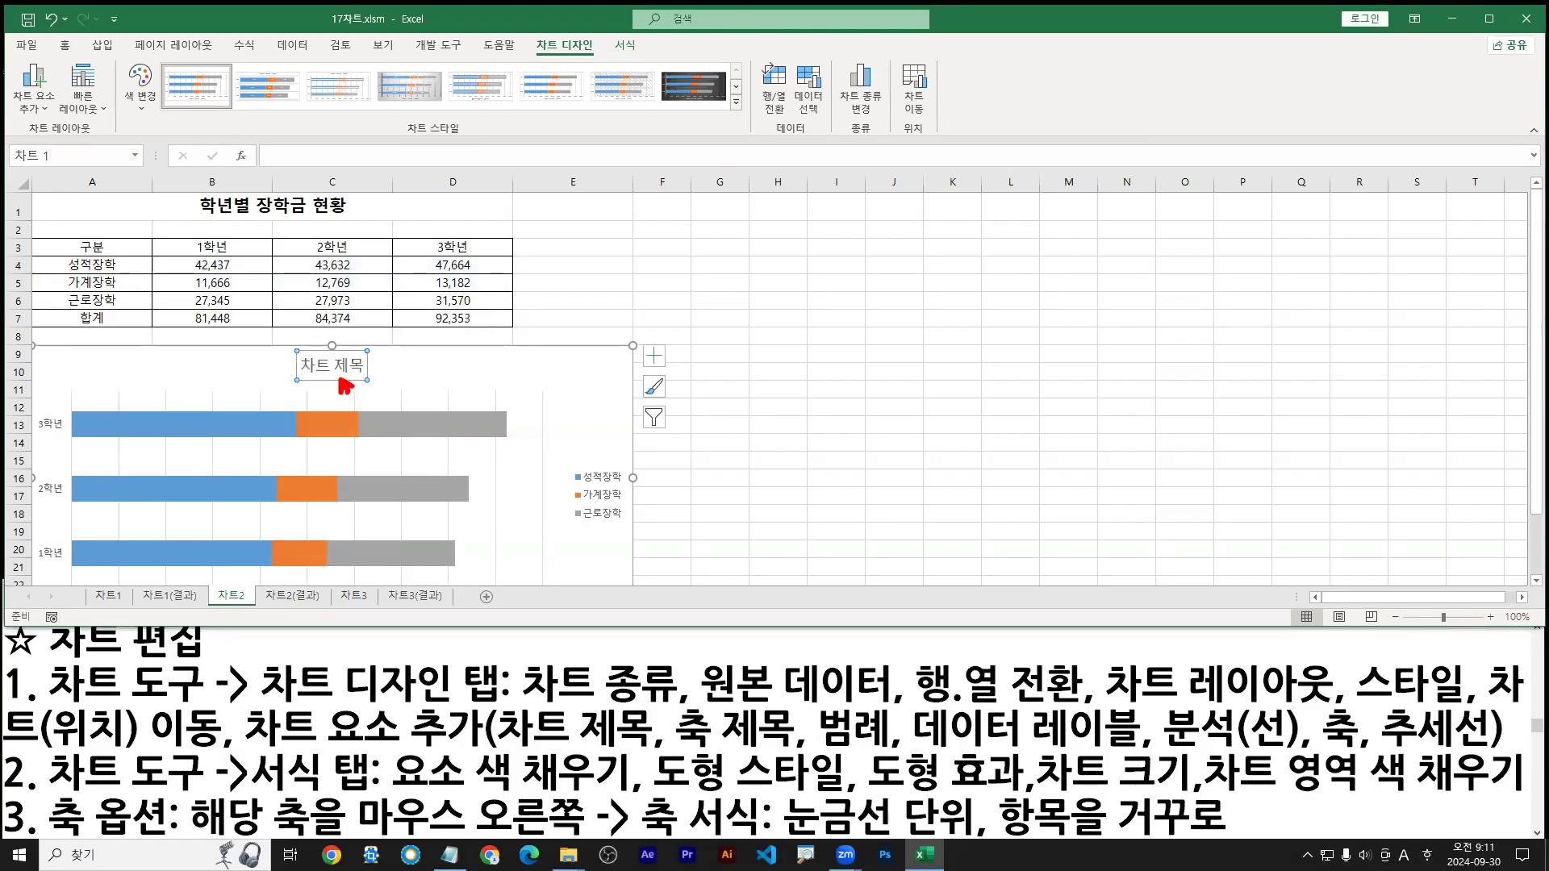
{"action": "left_click", "coordinate": [276, 155]}
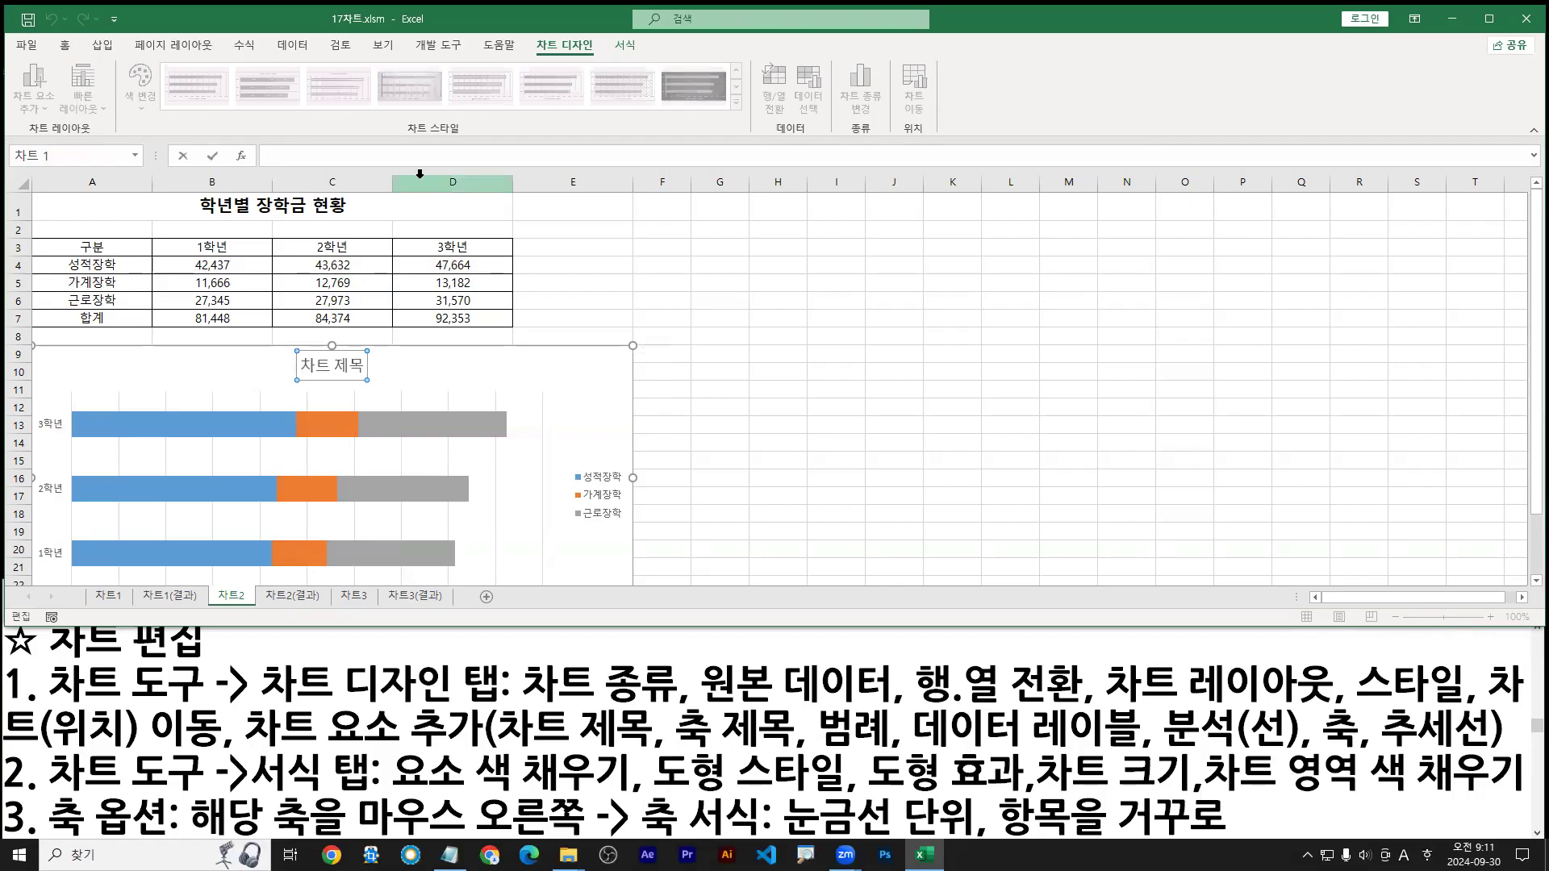
{"action": "type", "text": "="}
{"action": "left_click", "coordinate": [229, 205]}
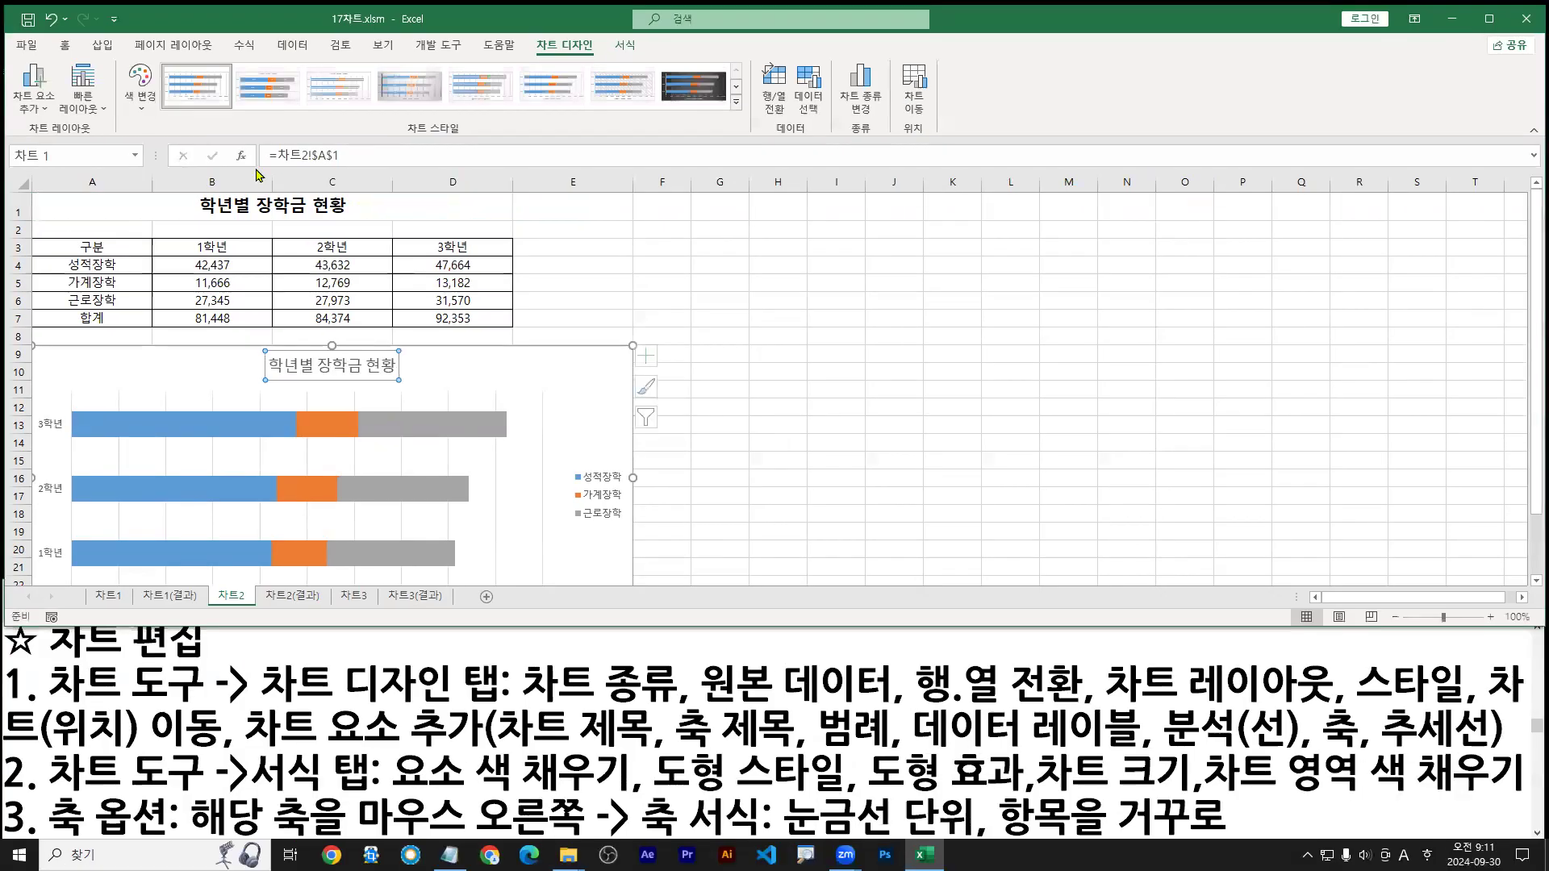
{"action": "key", "text": "Escape"}
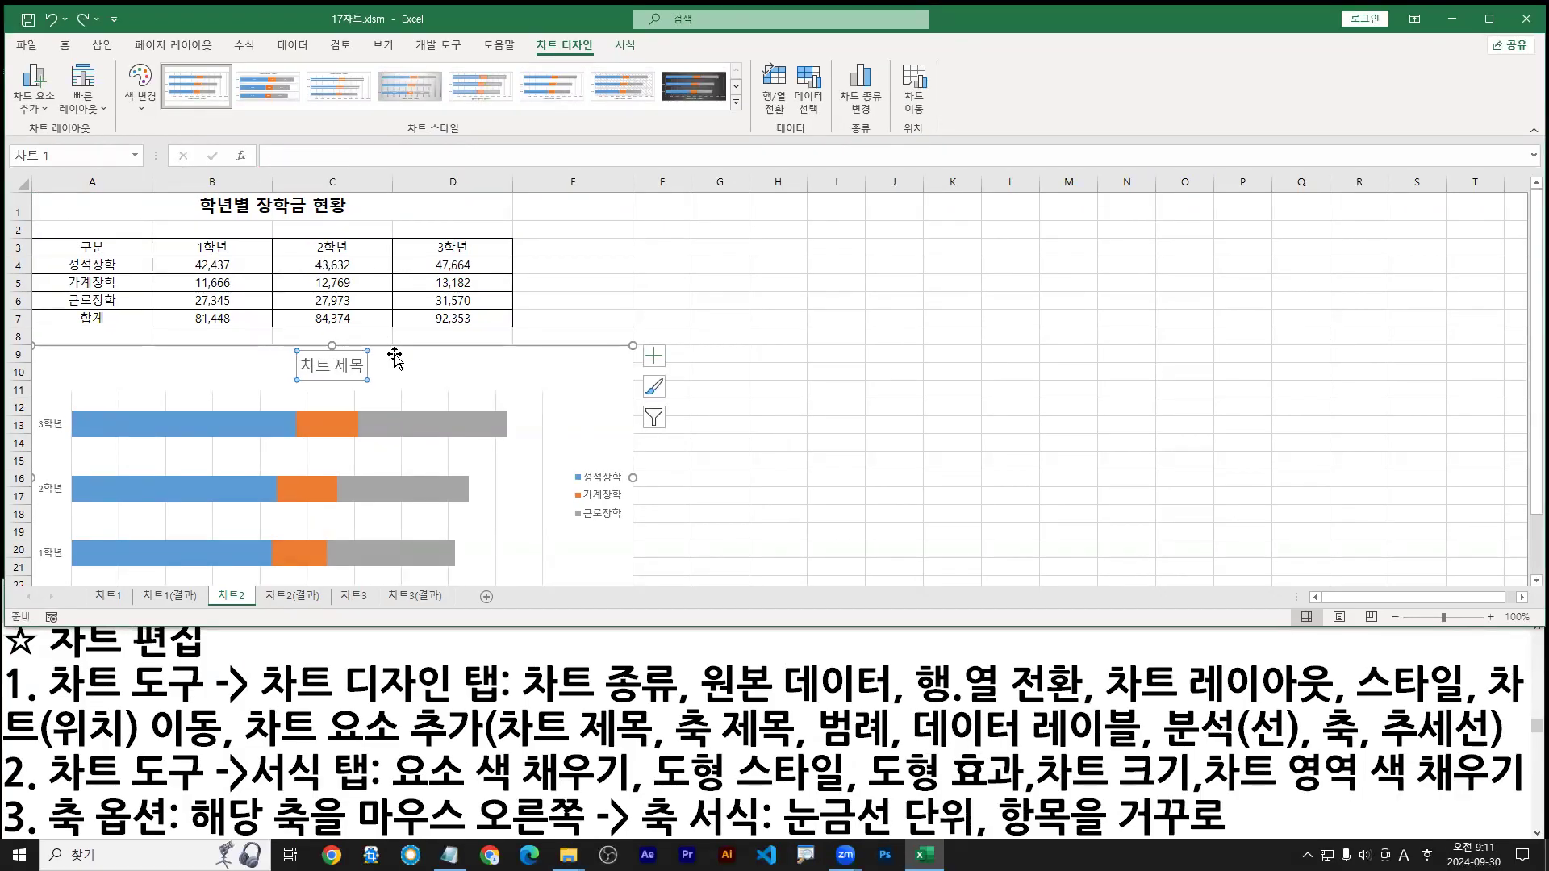
{"action": "key", "text": "Delete"}
Step: Add a title above the scholarship chart and link it to the heading cell with =차트2!$A$1
{"action": "left_click", "coordinate": [34, 98]}
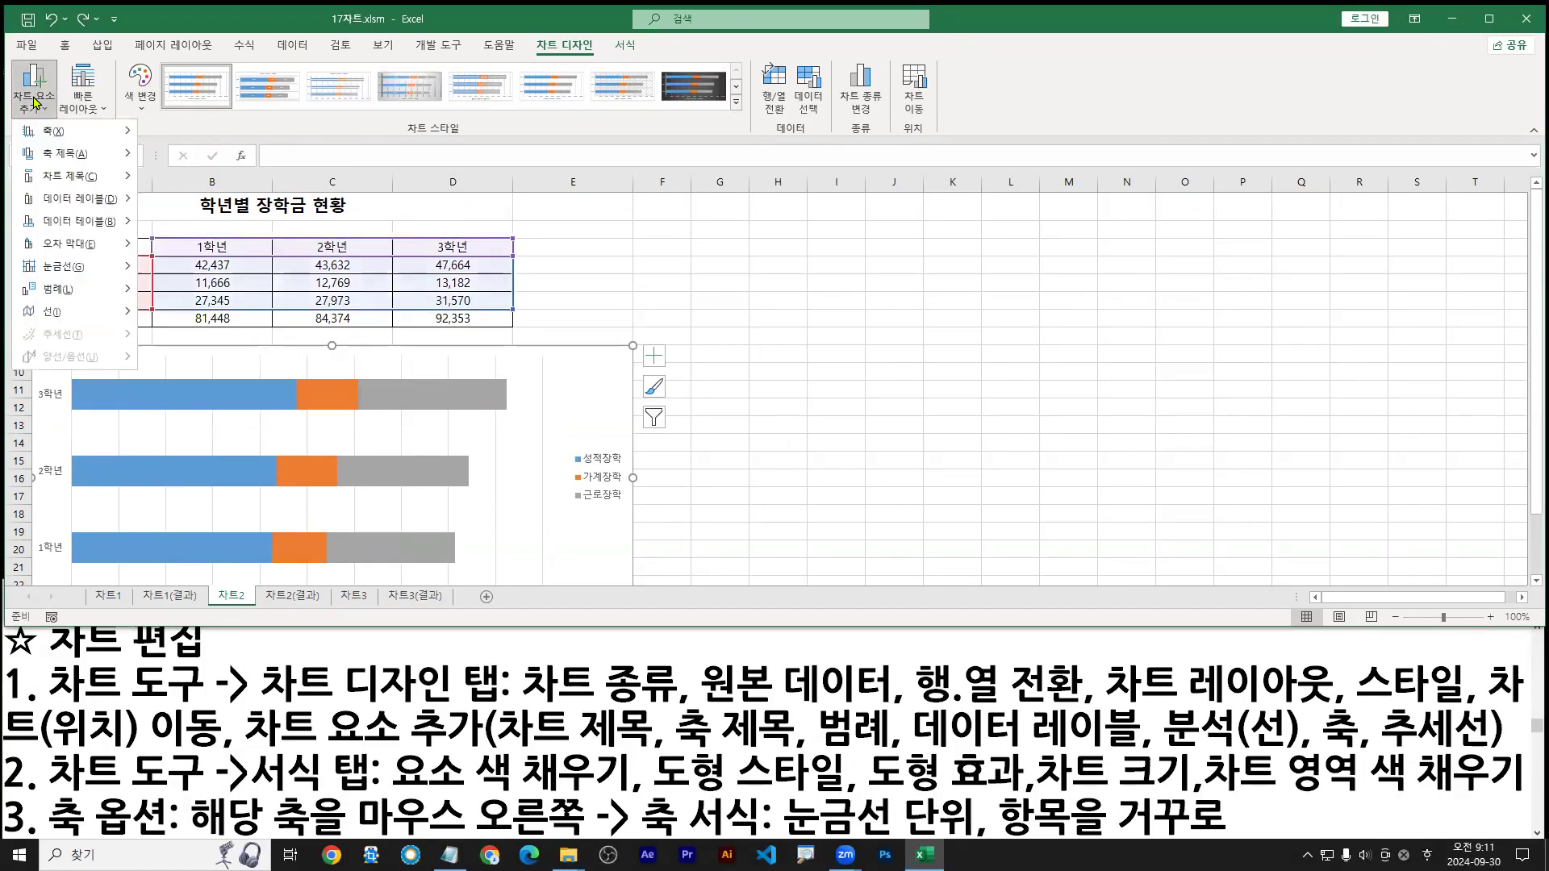
{"action": "mouse_move", "coordinate": [66, 176]}
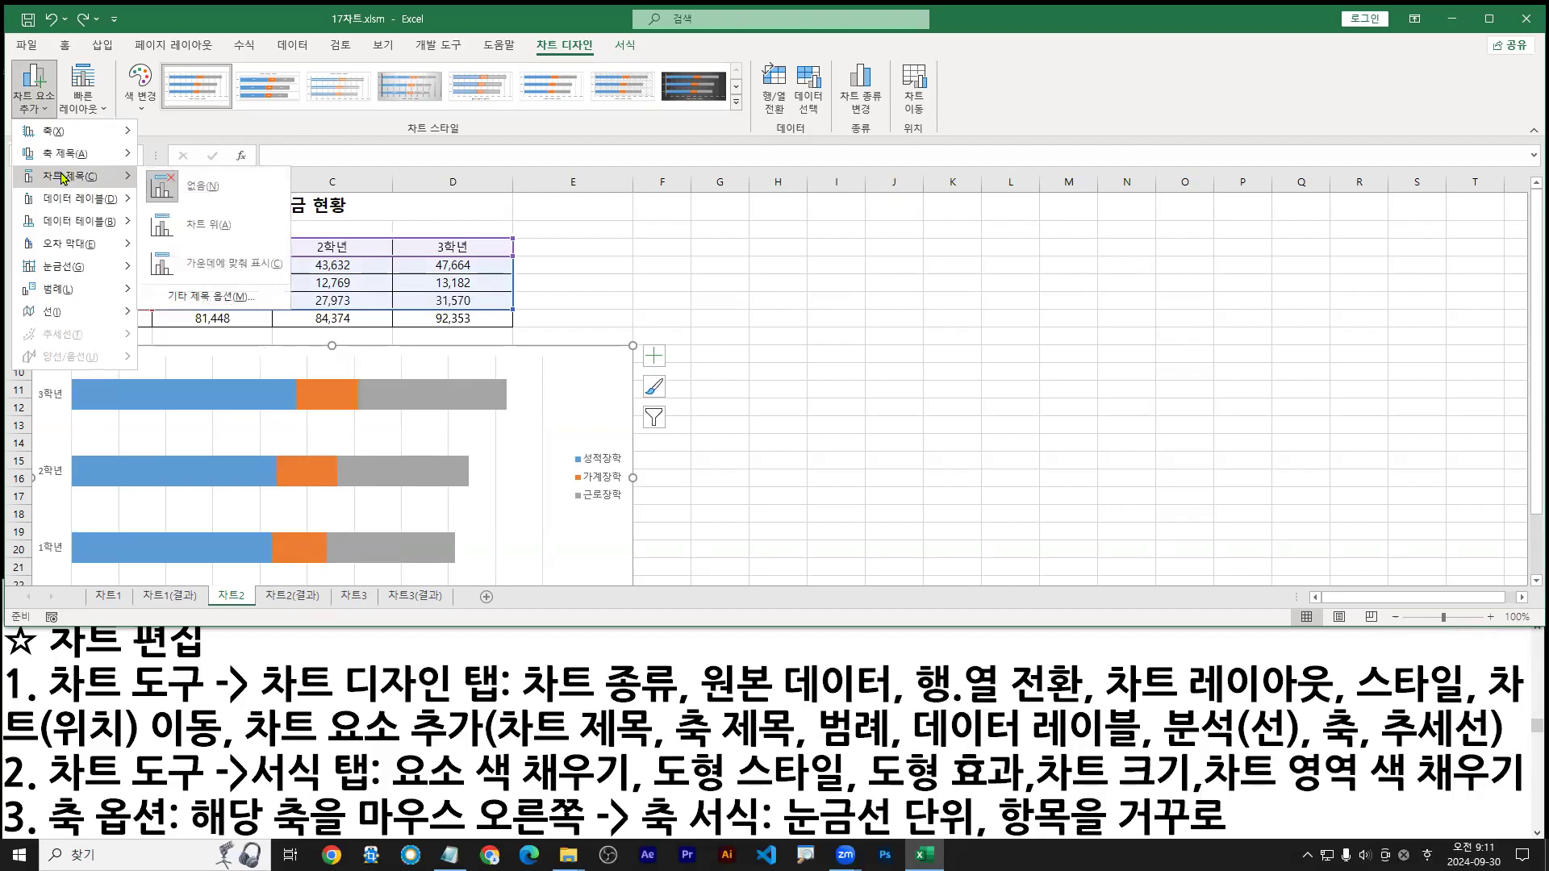
{"action": "left_click", "coordinate": [197, 234]}
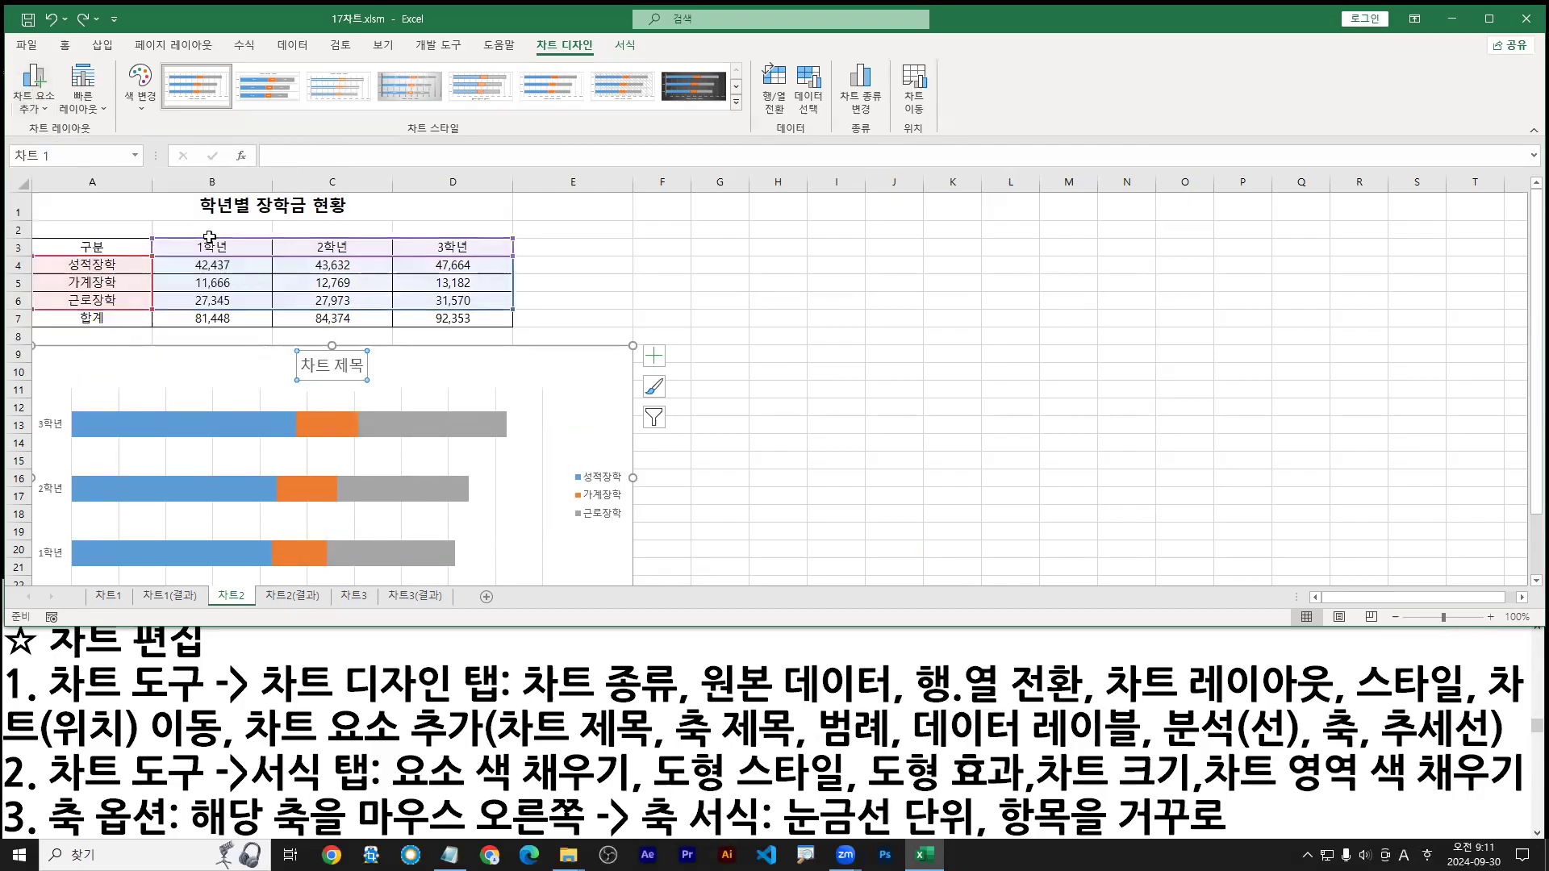
{"action": "left_click", "coordinate": [268, 155]}
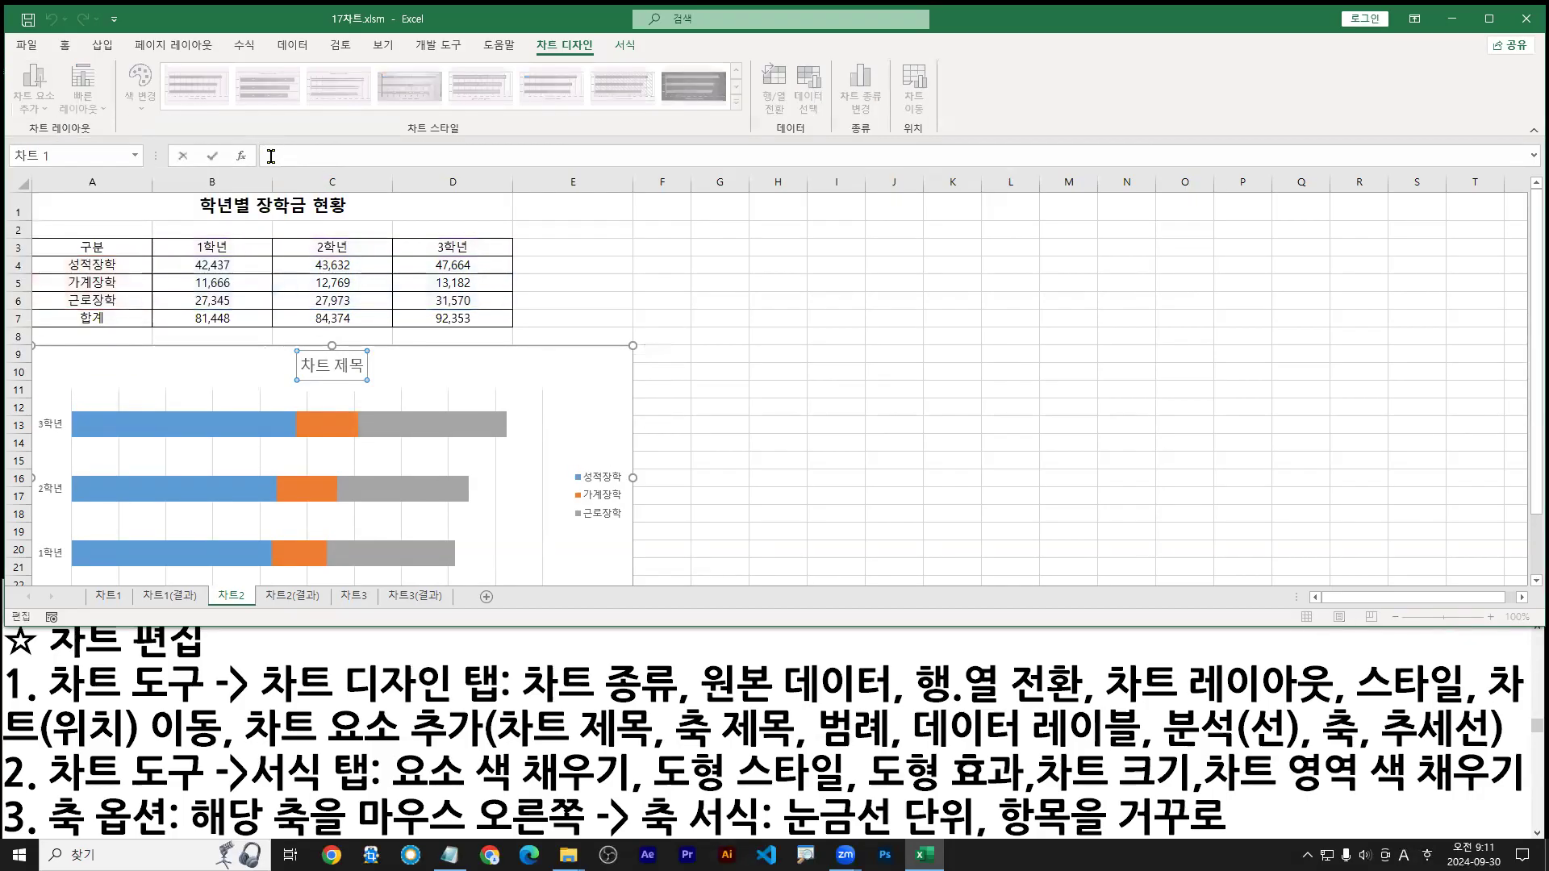
{"action": "type", "text": "="}
{"action": "left_click", "coordinate": [220, 208]}
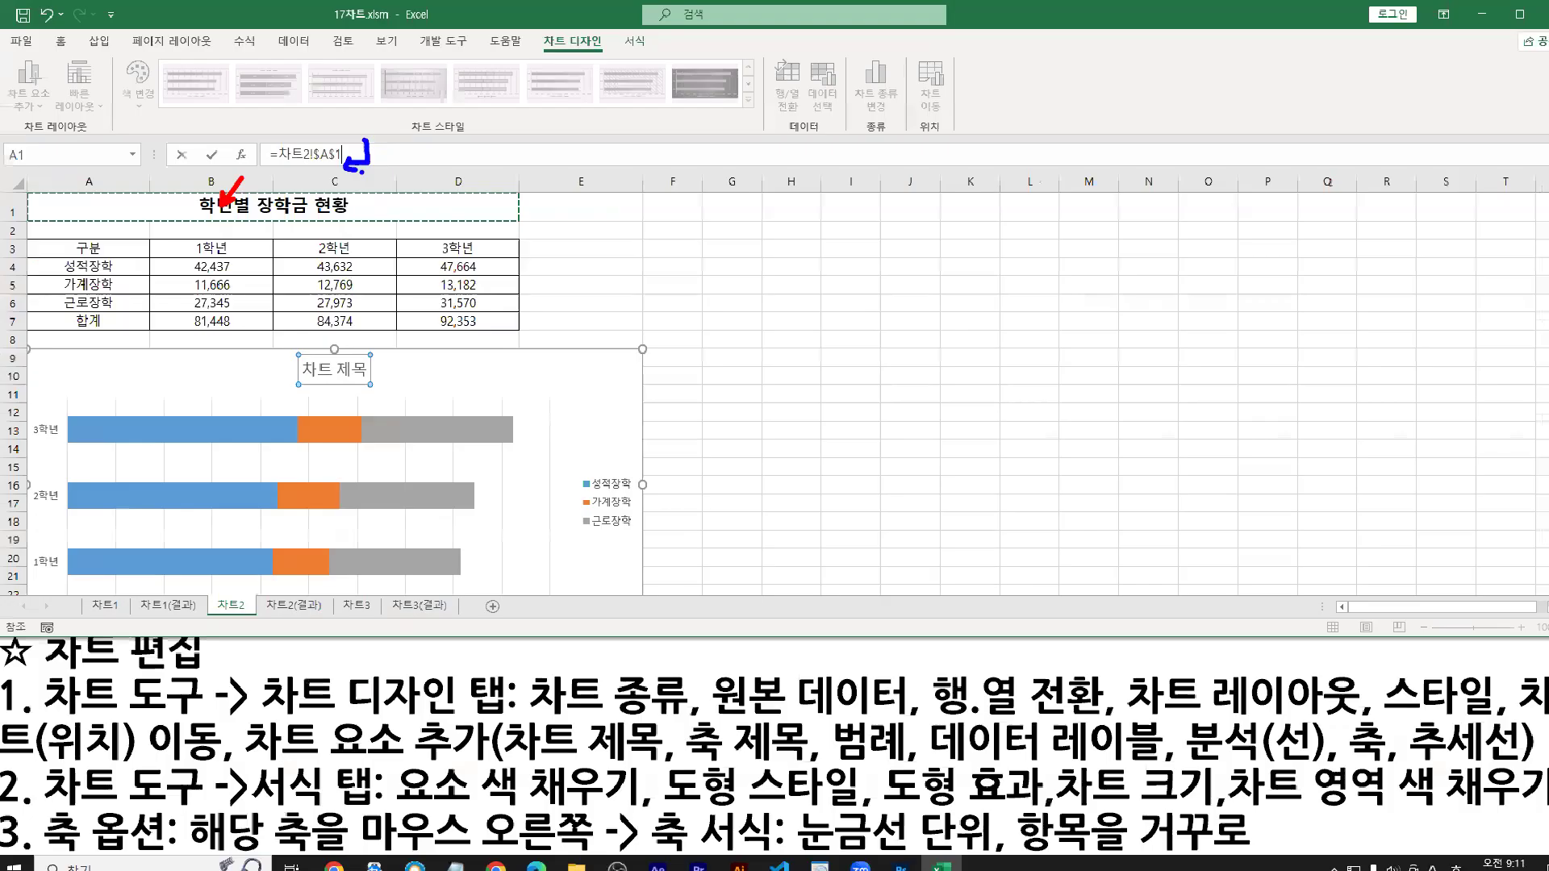
{"action": "key", "text": "Return"}
Step: Test the title link by overwriting heading cell A1 with sdrfsdfsdfsdf, and undo the entry
{"action": "left_click_drag", "start_coordinate": [239, 211], "coordinate": [289, 343]}
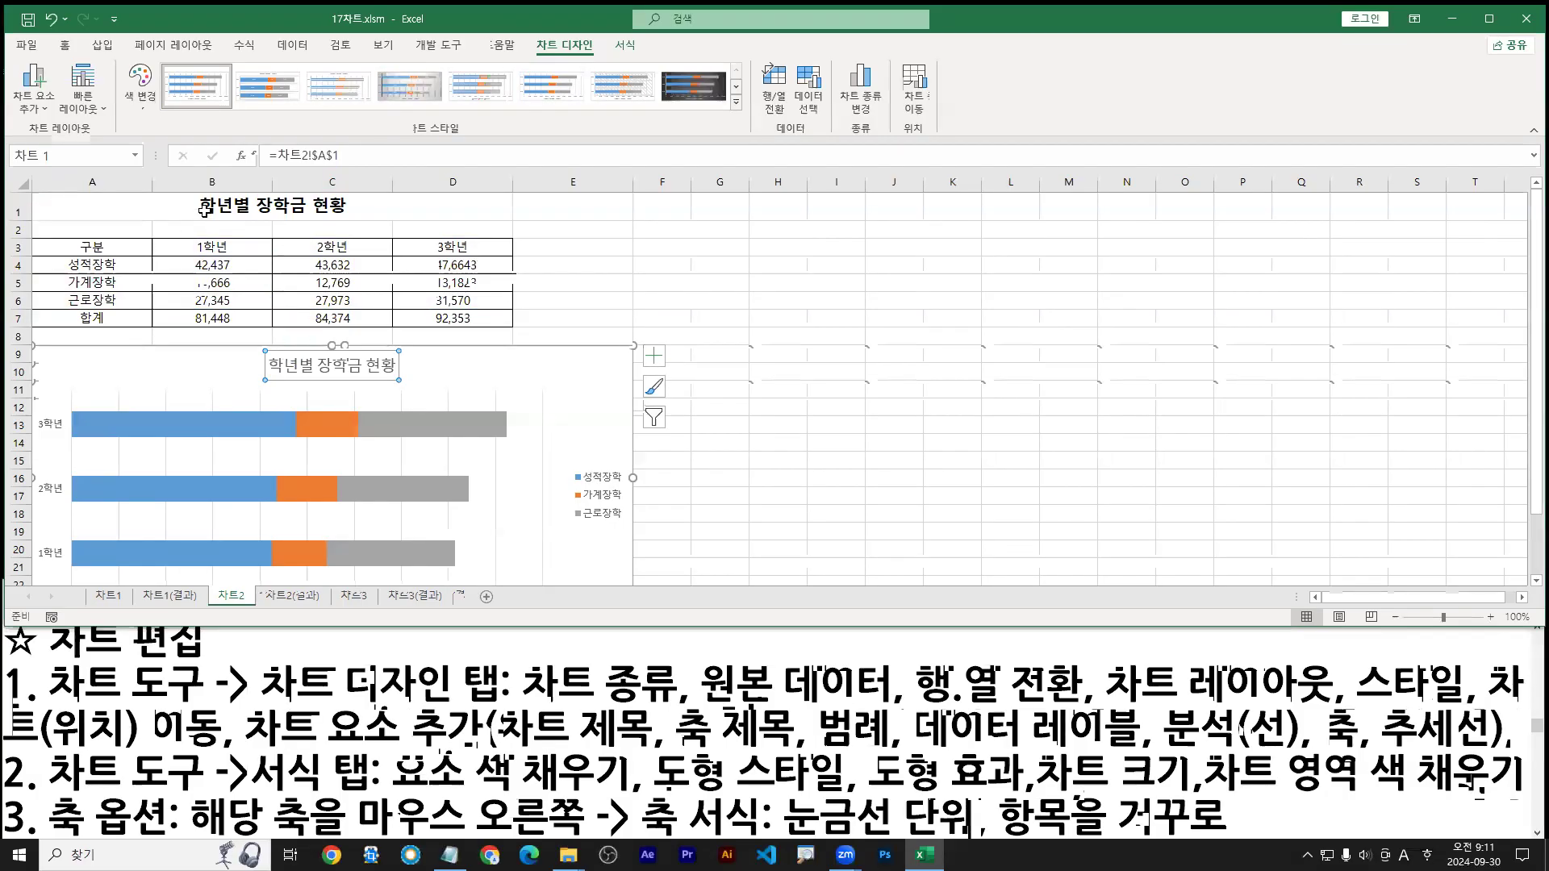
{"action": "left_click", "coordinate": [296, 220]}
{"action": "type", "text": "sdrfsdfsdfsdf"}
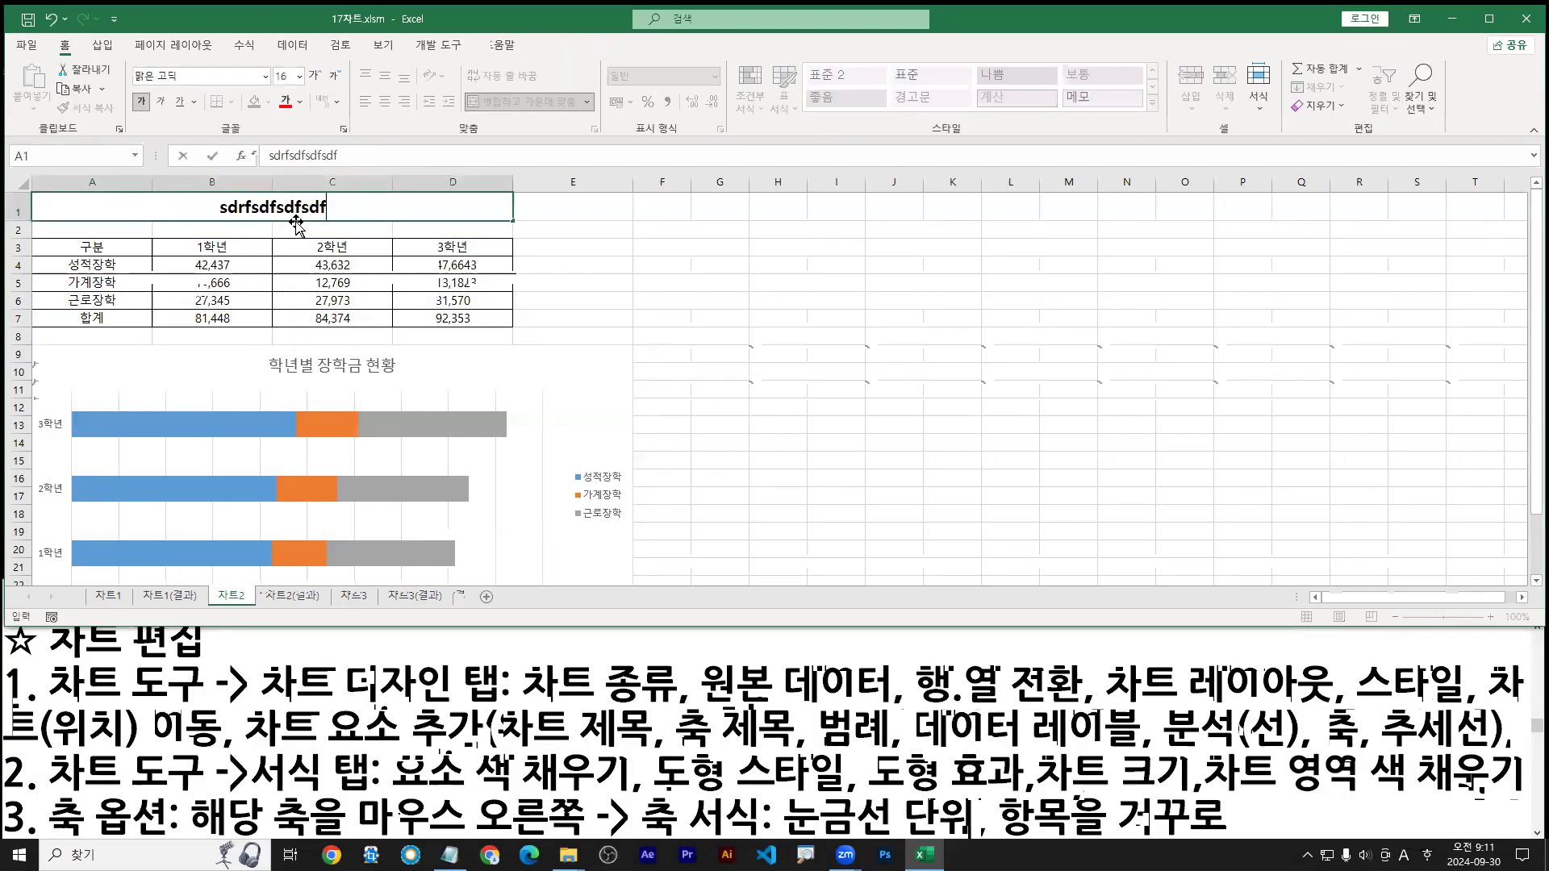
{"action": "key", "text": "Return"}
{"action": "left_click_drag", "start_coordinate": [277, 209], "coordinate": [327, 338]}
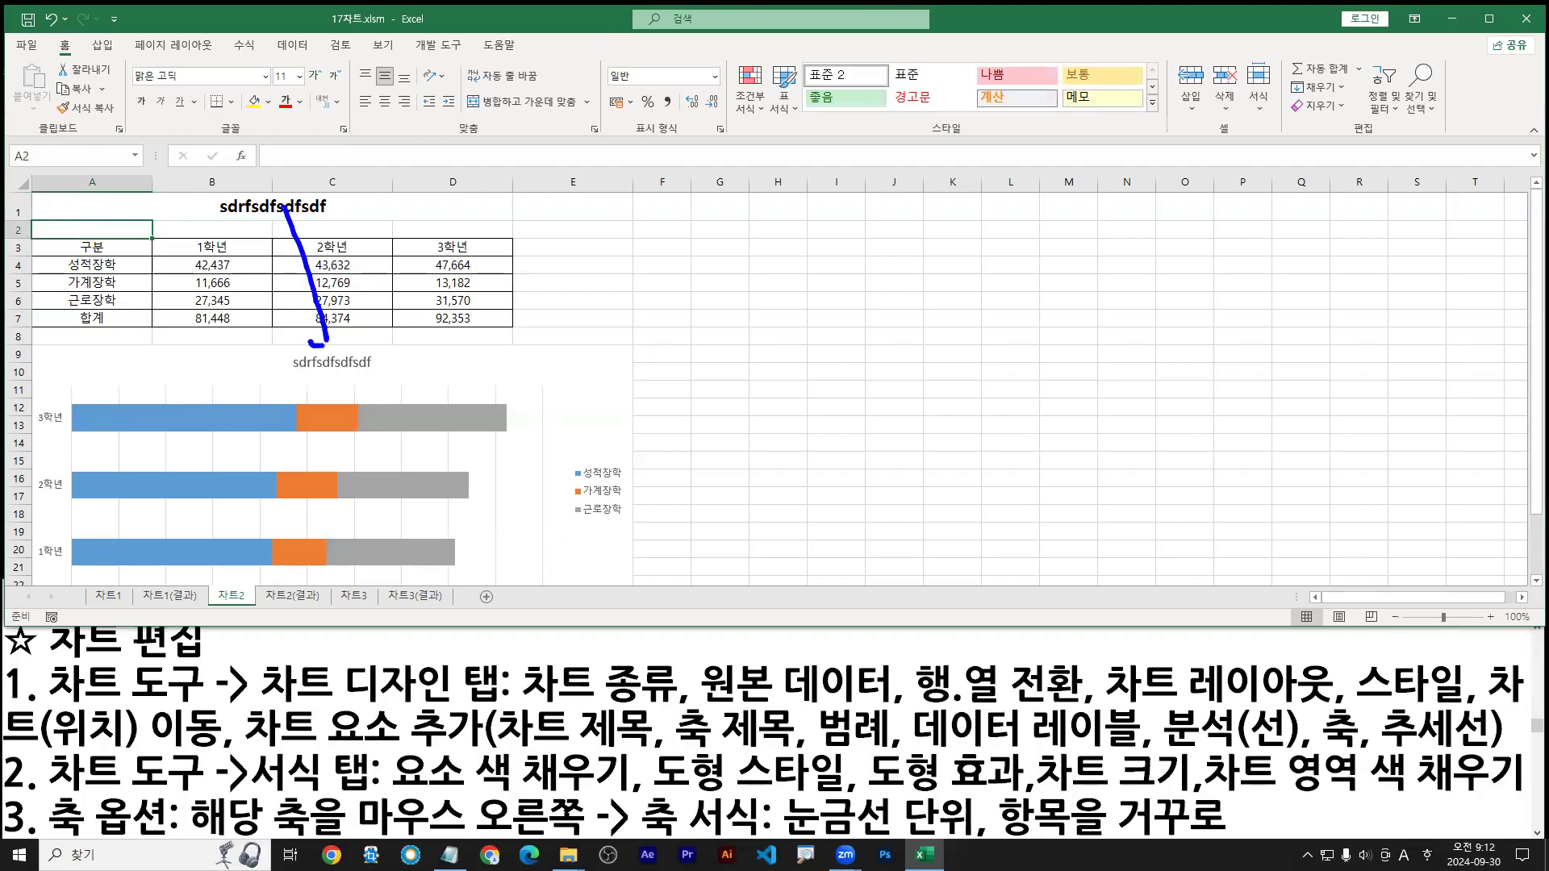
{"action": "key", "text": "Escape"}
{"action": "left_click", "coordinate": [52, 20]}
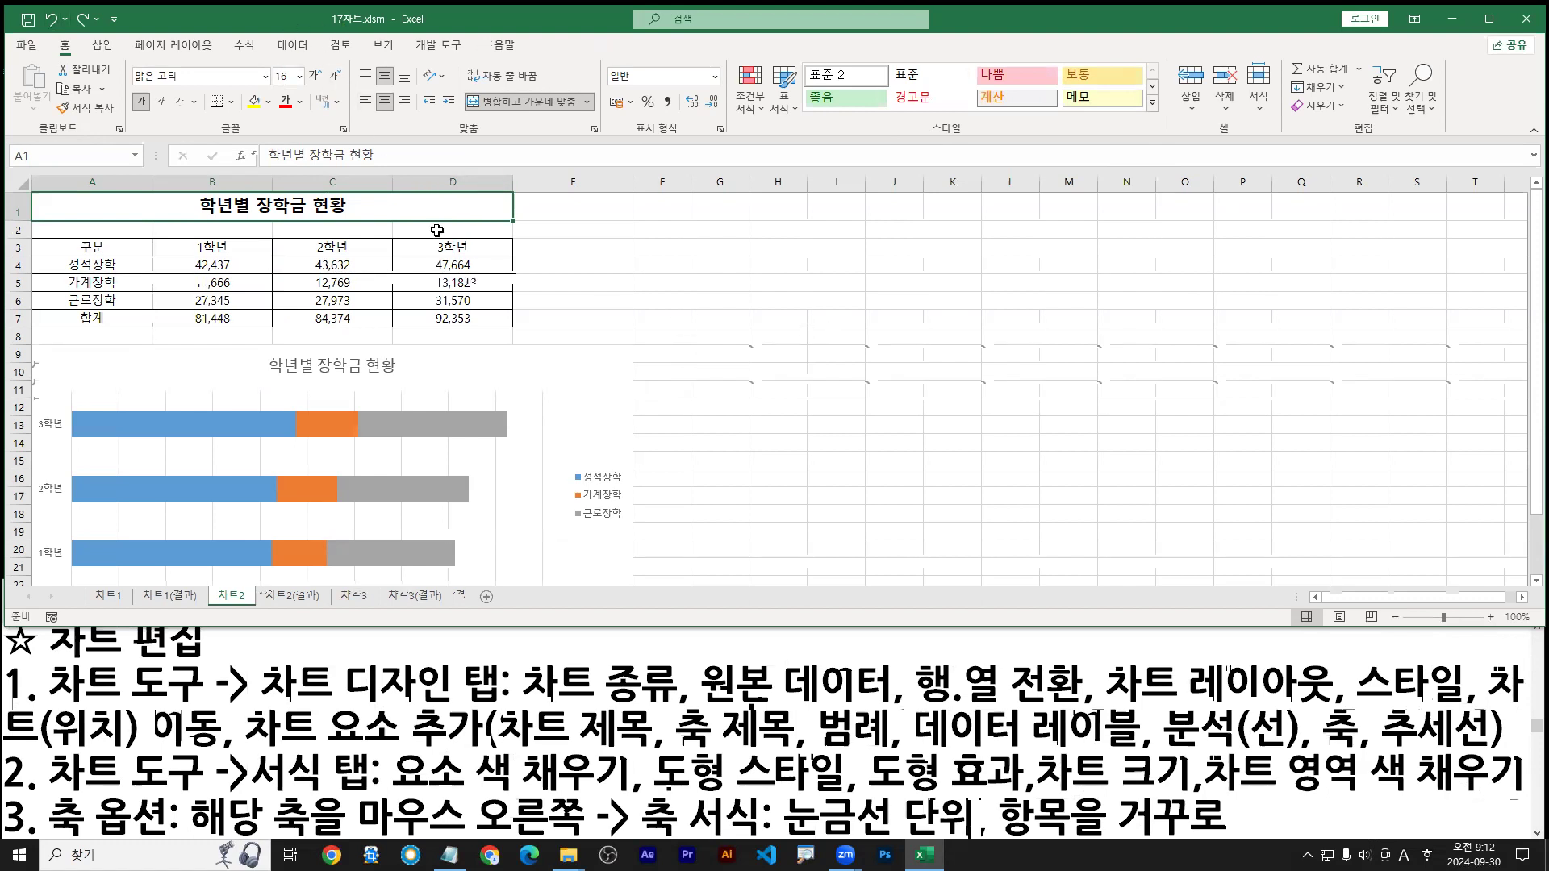
Step: Select the 근로장학 series and annotate its bar ends on screen with strokes, an arrow and the note 데이터 레이블, clearing the marks
{"action": "left_click", "coordinate": [483, 432]}
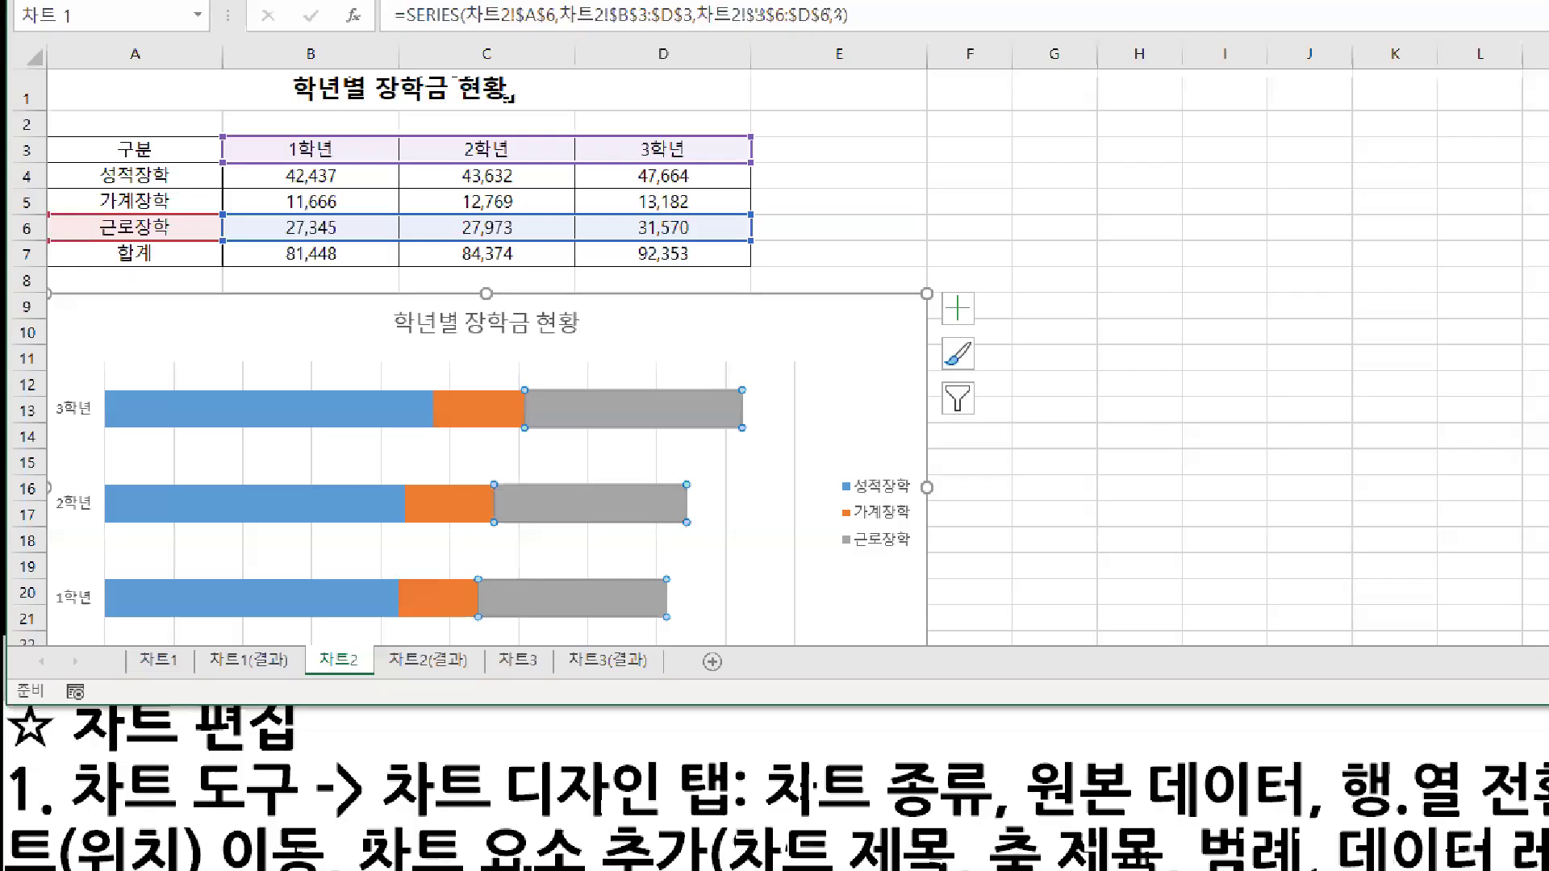
{"action": "left_click_drag", "start_coordinate": [685, 407], "coordinate": [729, 407]}
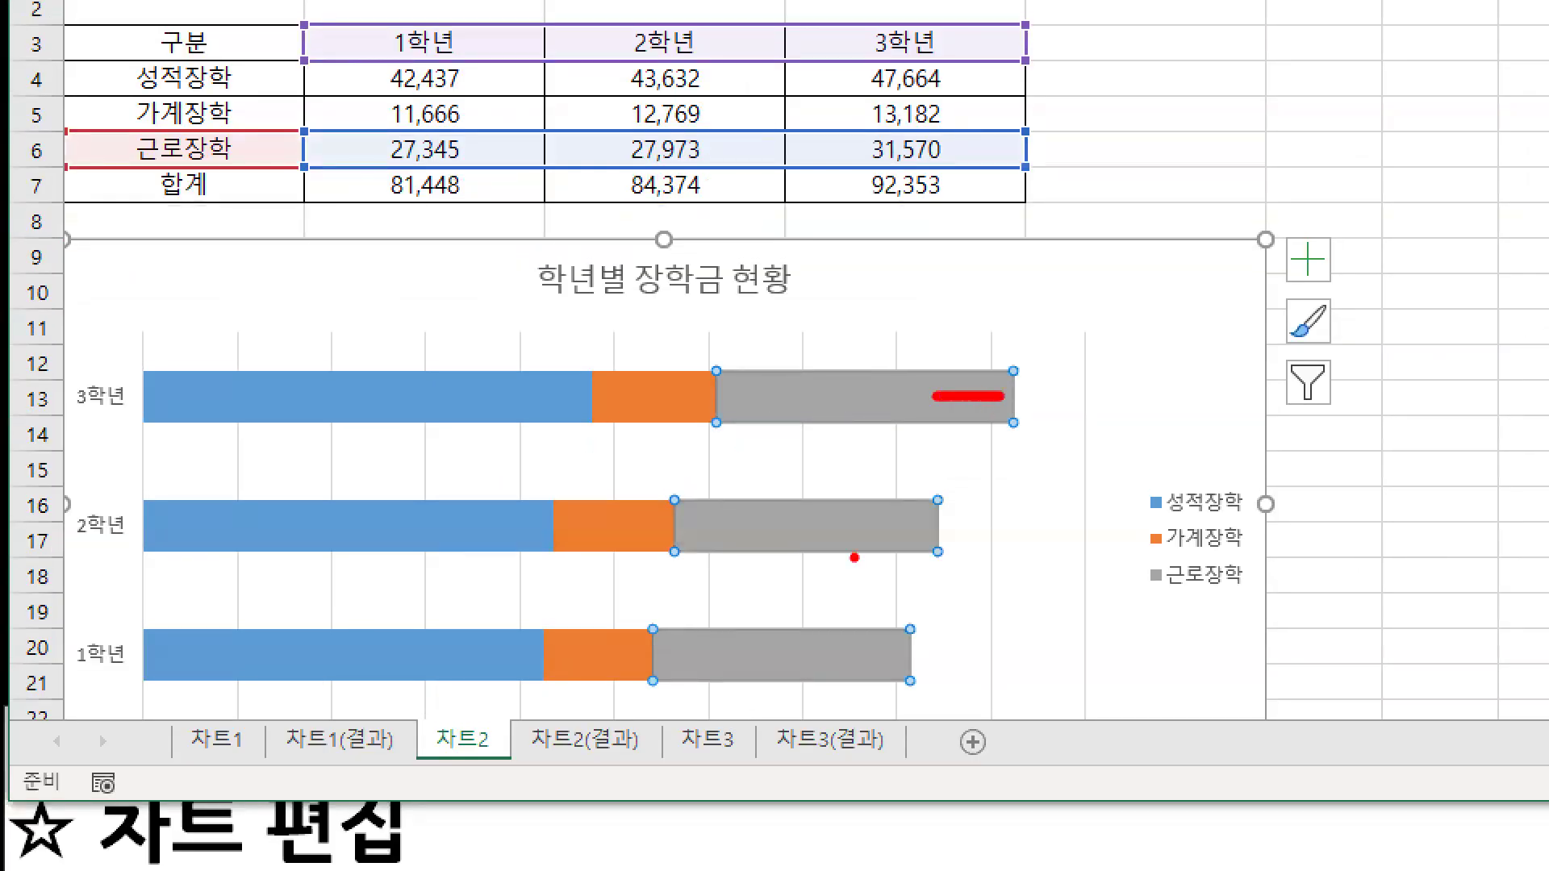
{"action": "left_click_drag", "start_coordinate": [872, 524], "coordinate": [918, 523]}
{"action": "left_click_drag", "start_coordinate": [848, 654], "coordinate": [893, 654]}
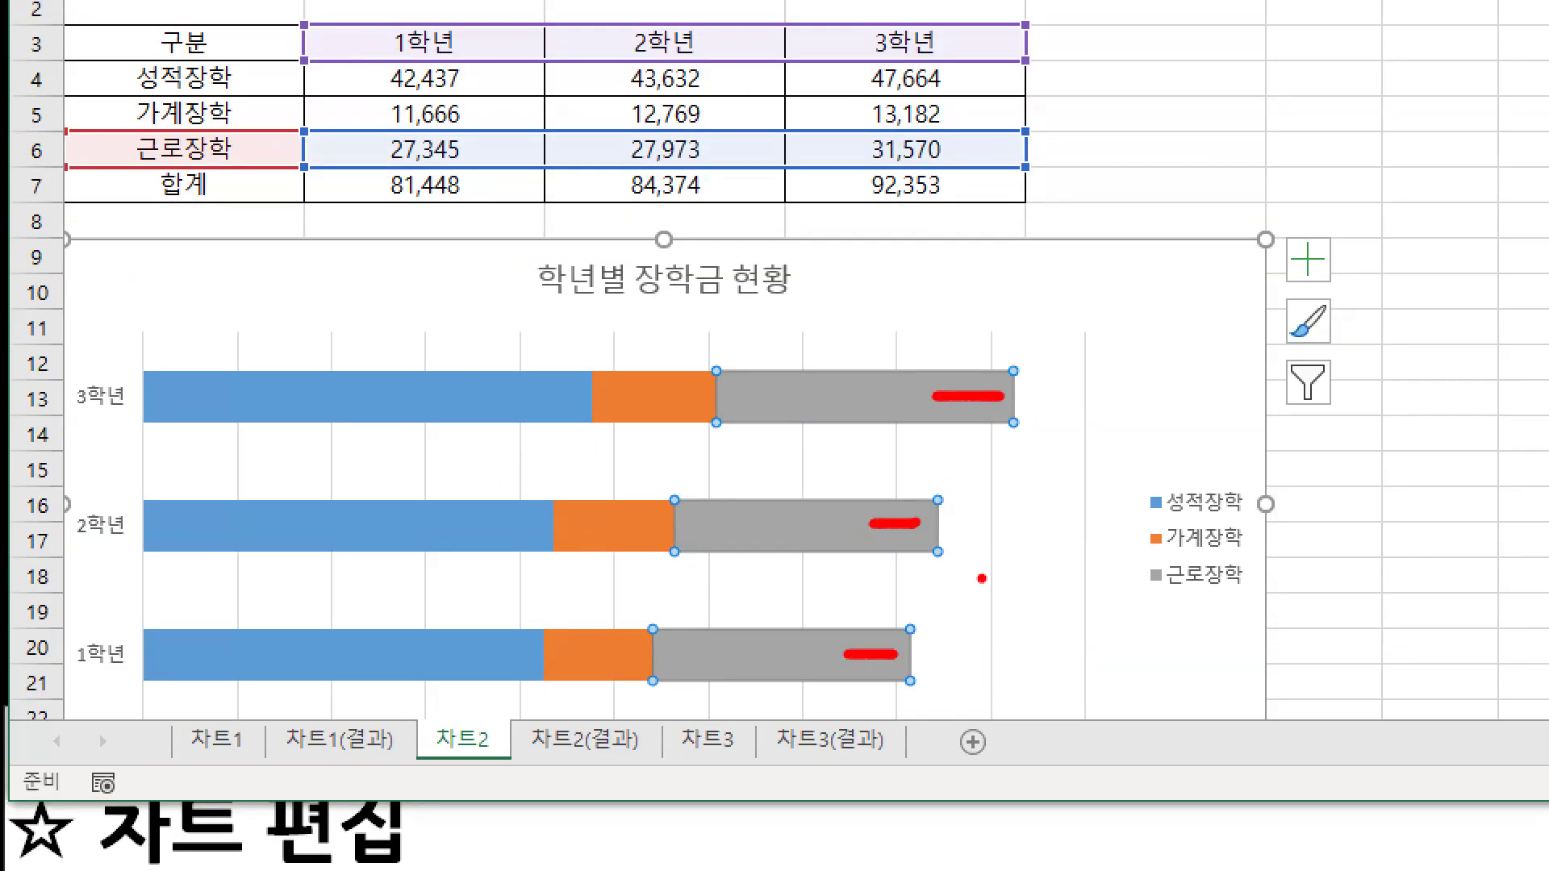
{"action": "left_click_drag", "start_coordinate": [985, 373], "coordinate": [1024, 335]}
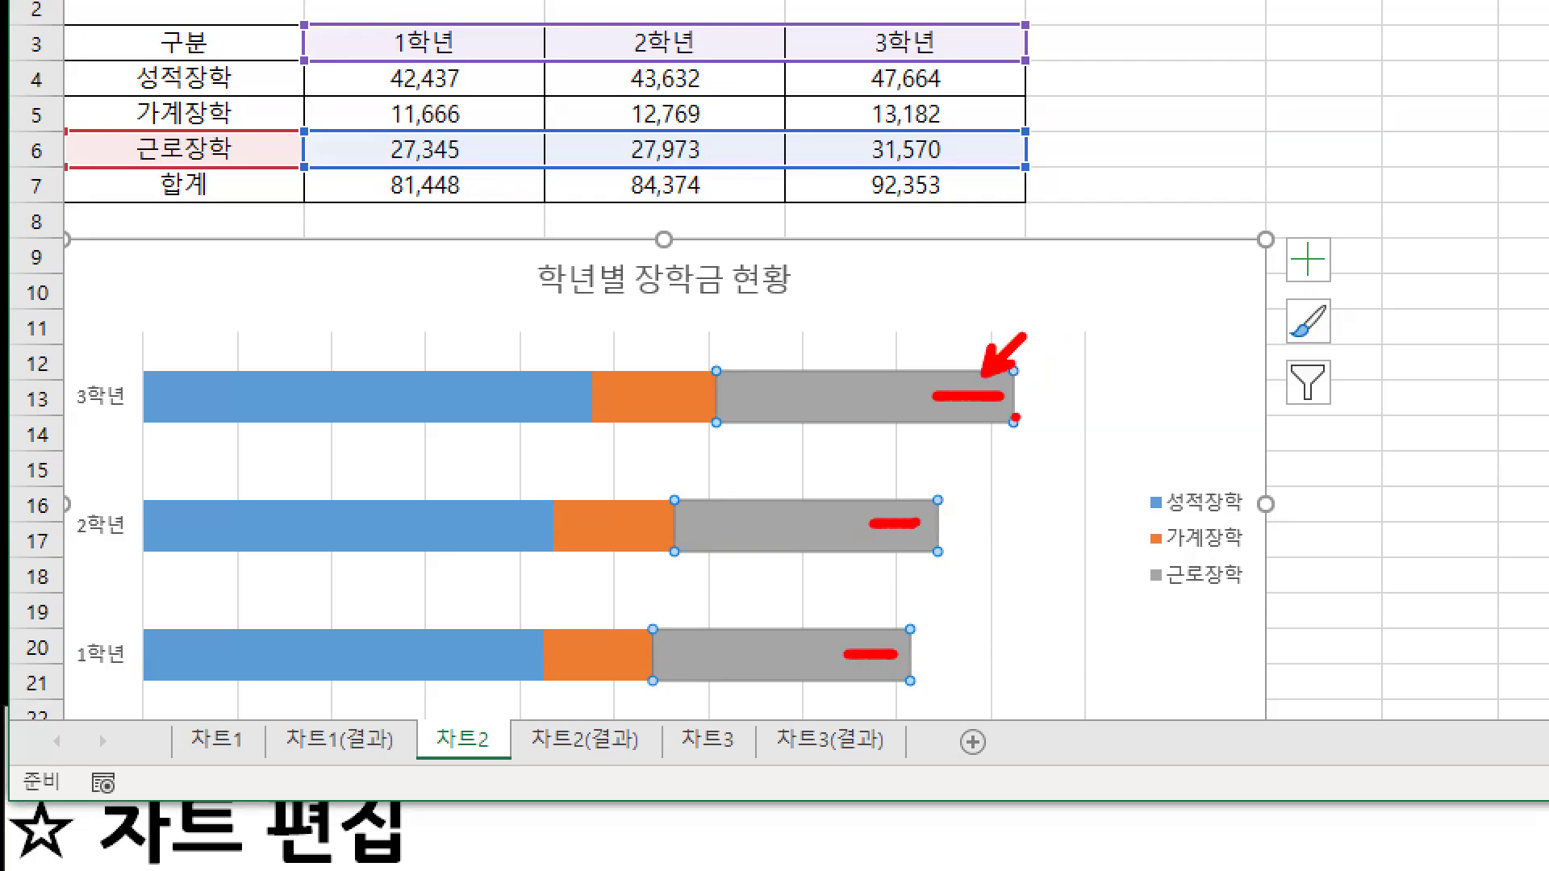
{"action": "left_click_drag", "start_coordinate": [1058, 283], "coordinate": [1058, 337]}
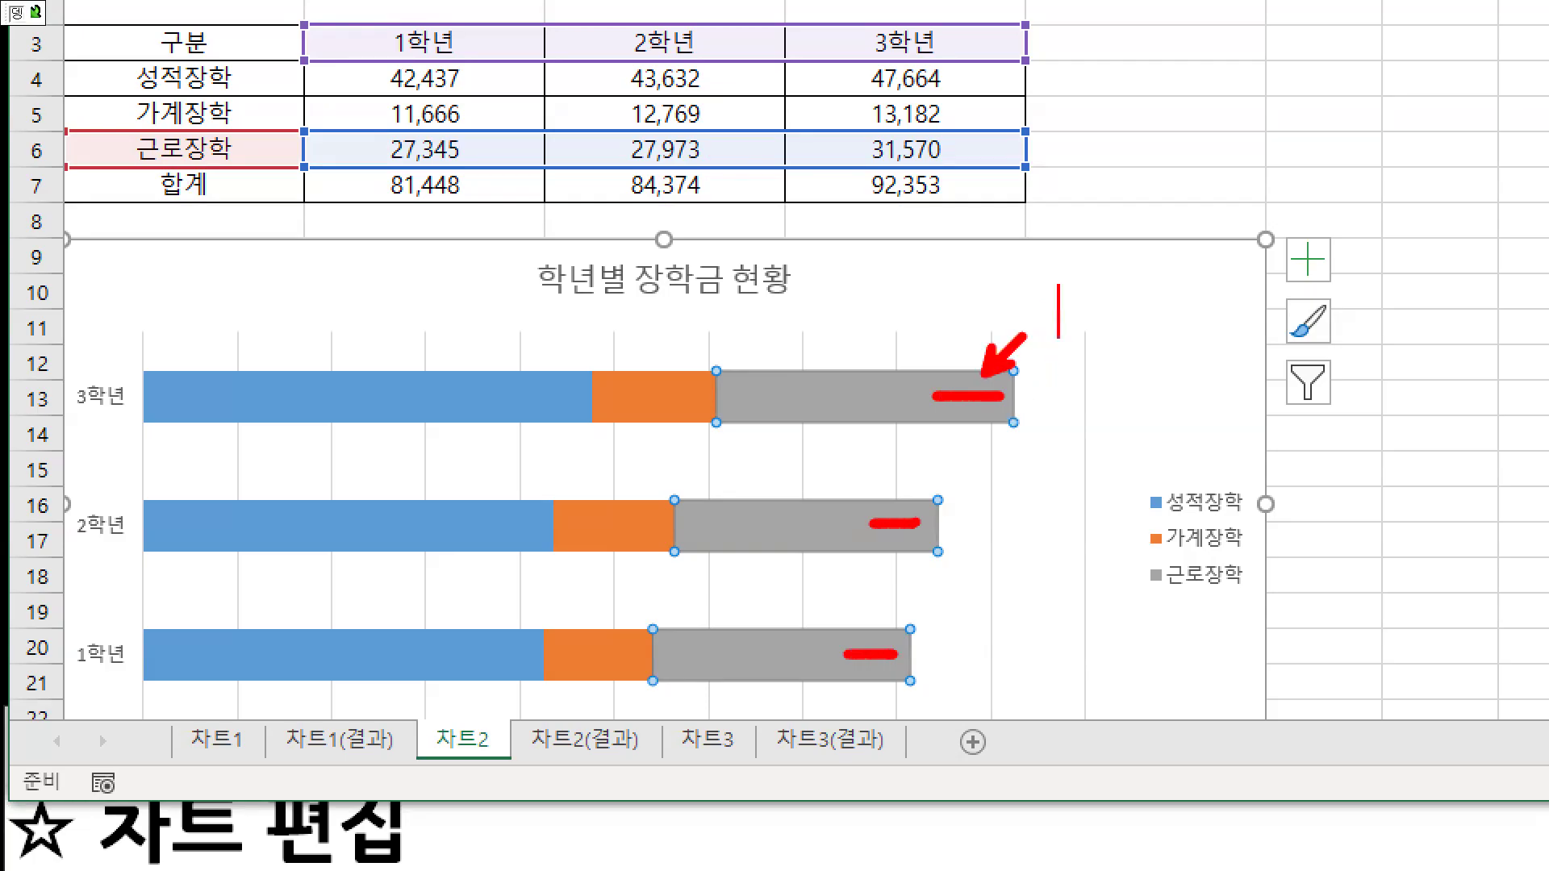
{"action": "type", "text": "데이터 레이"}
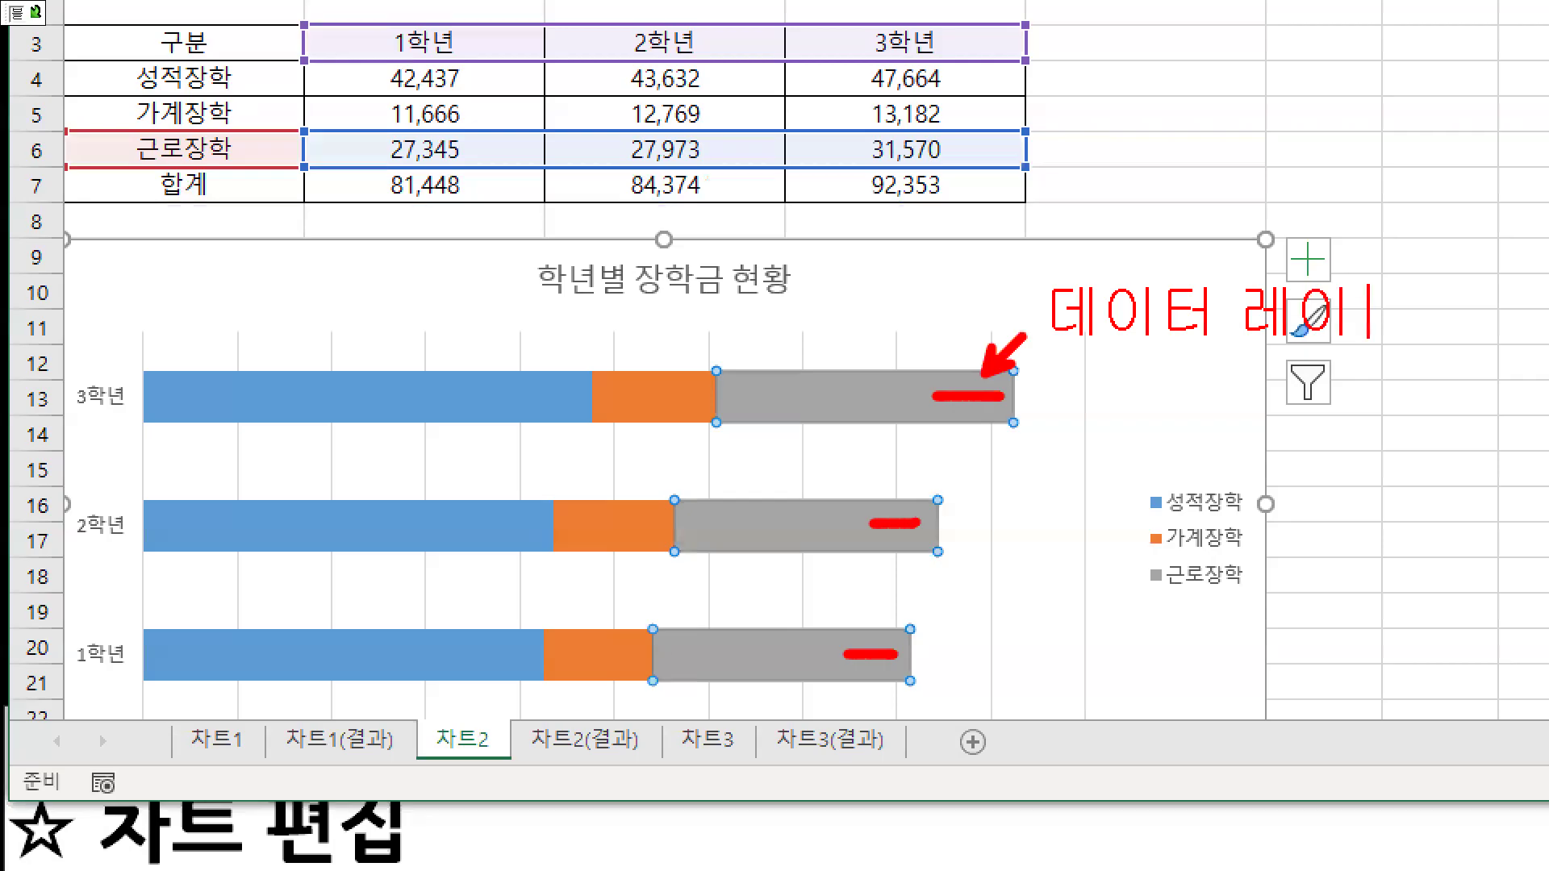
{"action": "type", "text": "블"}
{"action": "left_click_drag", "start_coordinate": [1002, 403], "coordinate": [964, 428]}
{"action": "mouse_move", "coordinate": [916, 531]}
{"action": "left_mouse_down"}
{"action": "mouse_move", "coordinate": [920, 515]}
{"action": "mouse_move", "coordinate": [916, 536]}
{"action": "left_mouse_up"}
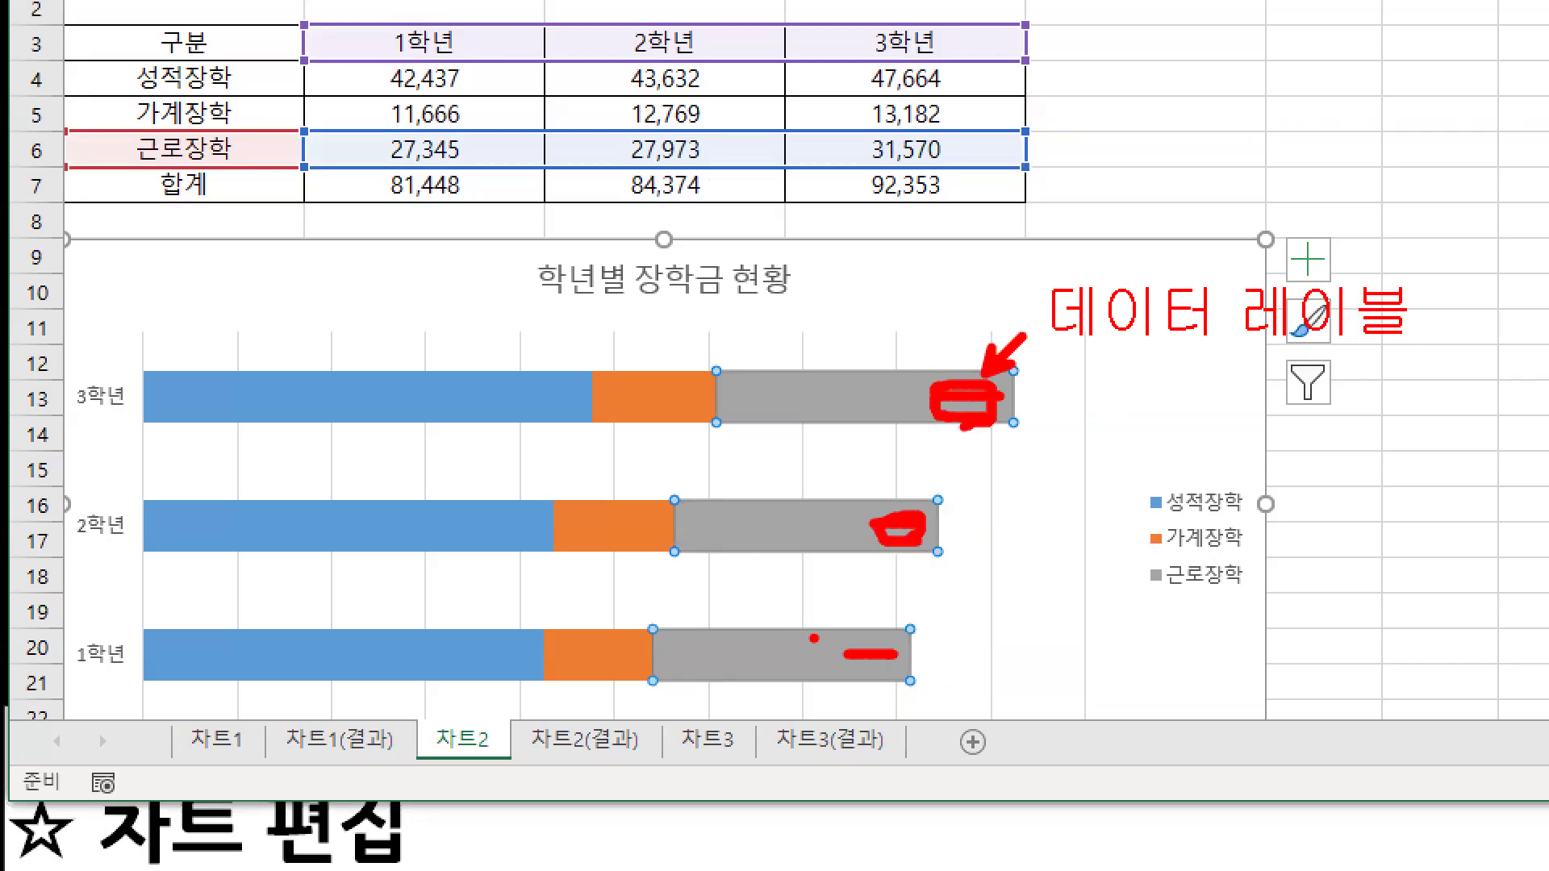
{"action": "left_click_drag", "start_coordinate": [843, 655], "coordinate": [886, 680]}
{"action": "key", "text": "Escape"}
Step: Mark the 근로장학 legend entry and its bars with on-screen strokes, and clear the marks
{"action": "left_click_drag", "start_coordinate": [577, 524], "coordinate": [620, 526]}
{"action": "left_click_drag", "start_coordinate": [467, 419], "coordinate": [492, 377]}
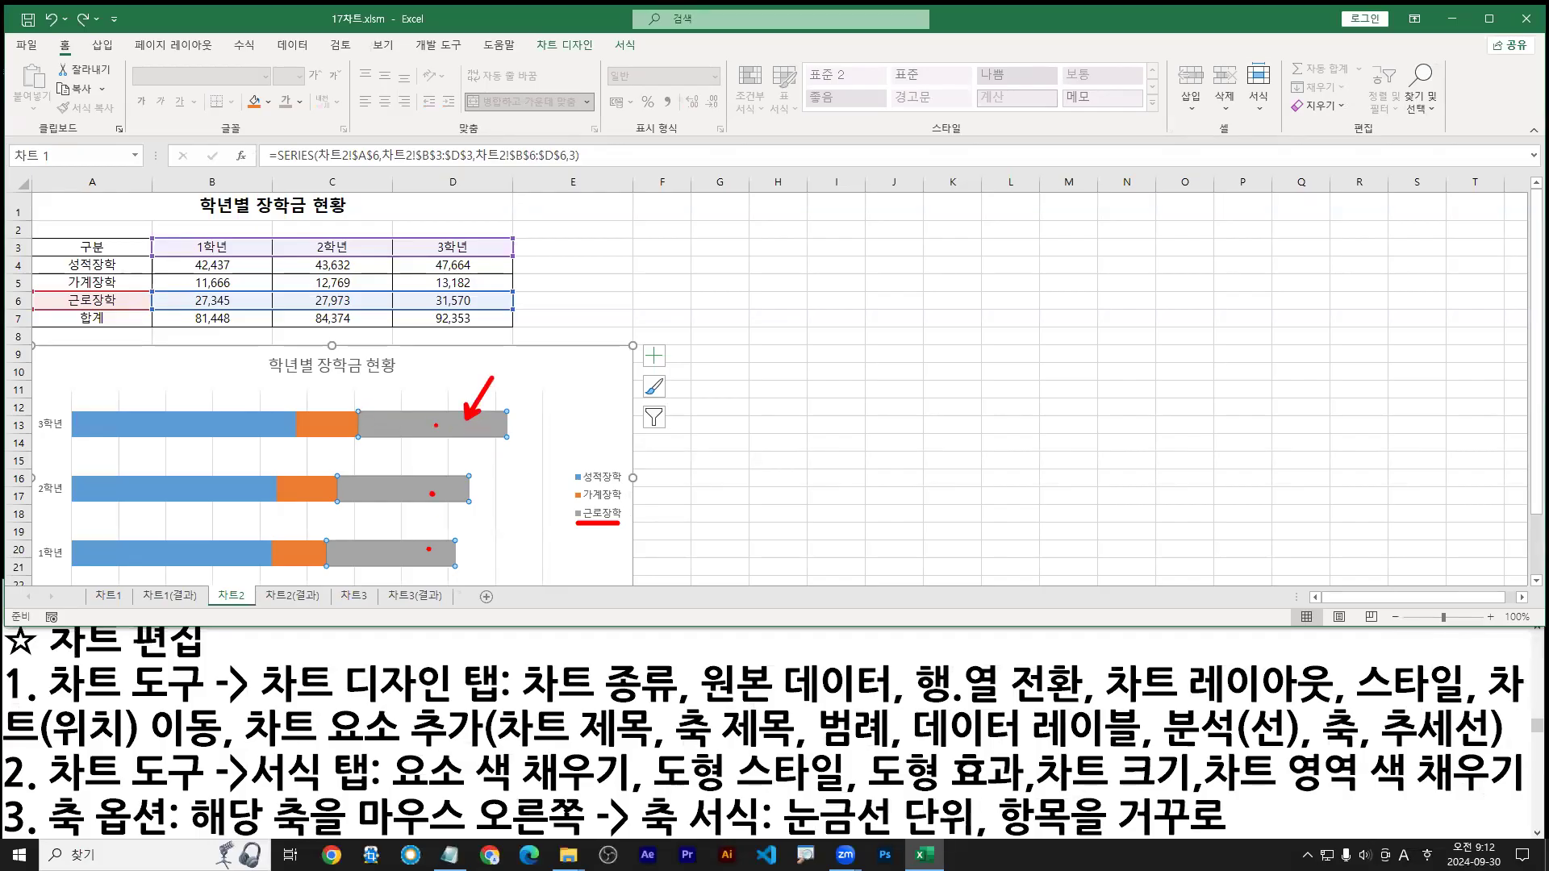
{"action": "key", "text": "Escape"}
Step: Select only the 3학년 bar of the 근로장학 series and add a data label with the 안쪽 끝에 placement
{"action": "left_click", "coordinate": [436, 425]}
{"action": "key", "text": "ctrl+2"}
{"action": "left_click_drag", "start_coordinate": [358, 408], "coordinate": [505, 434]}
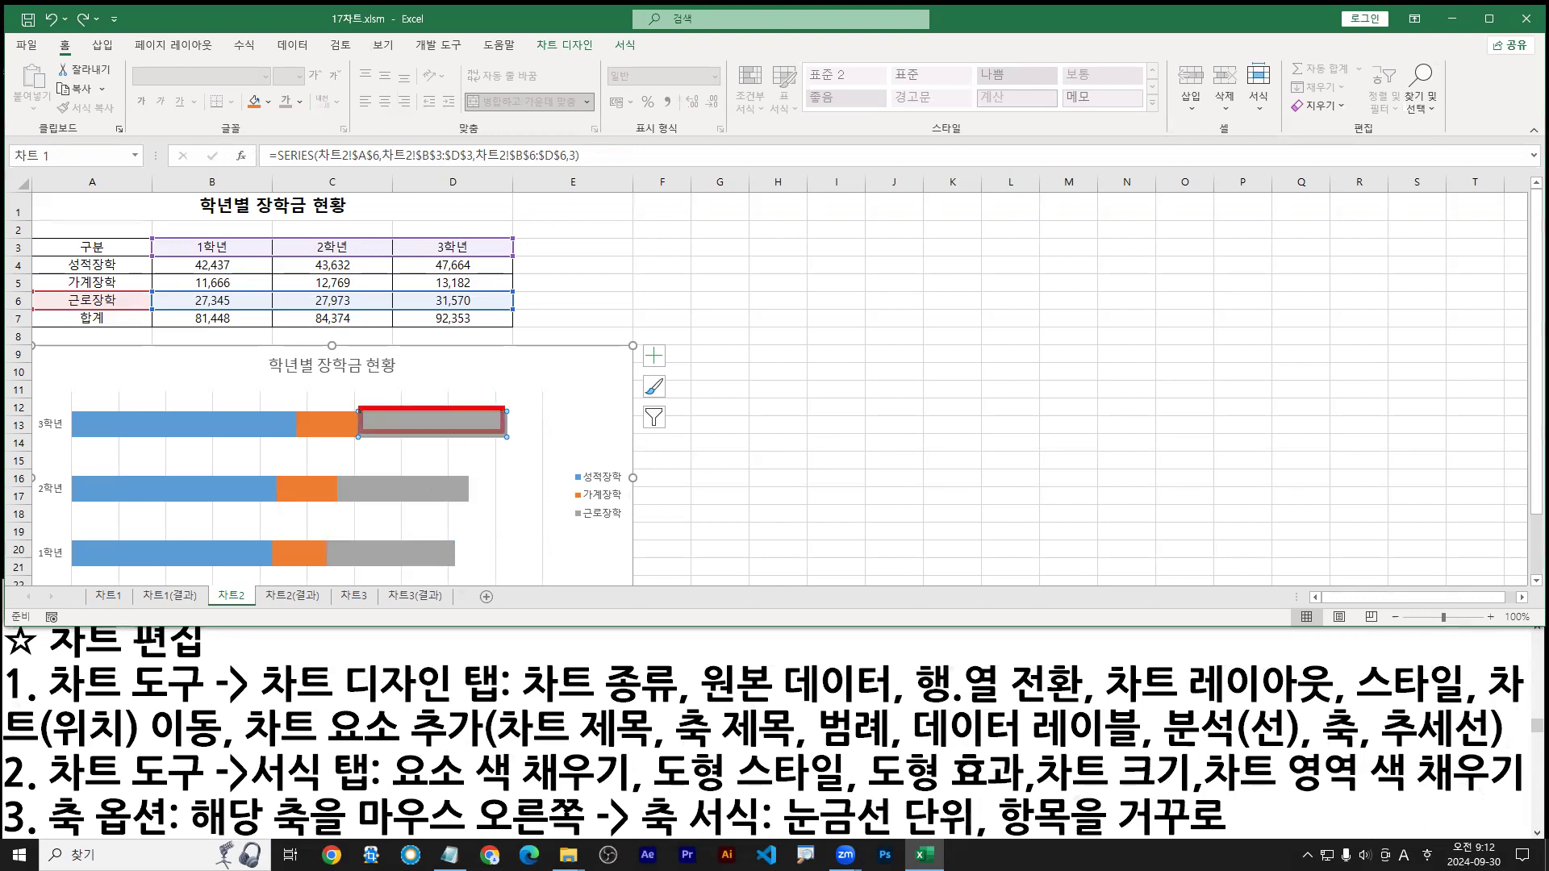
{"action": "key", "text": "Escape"}
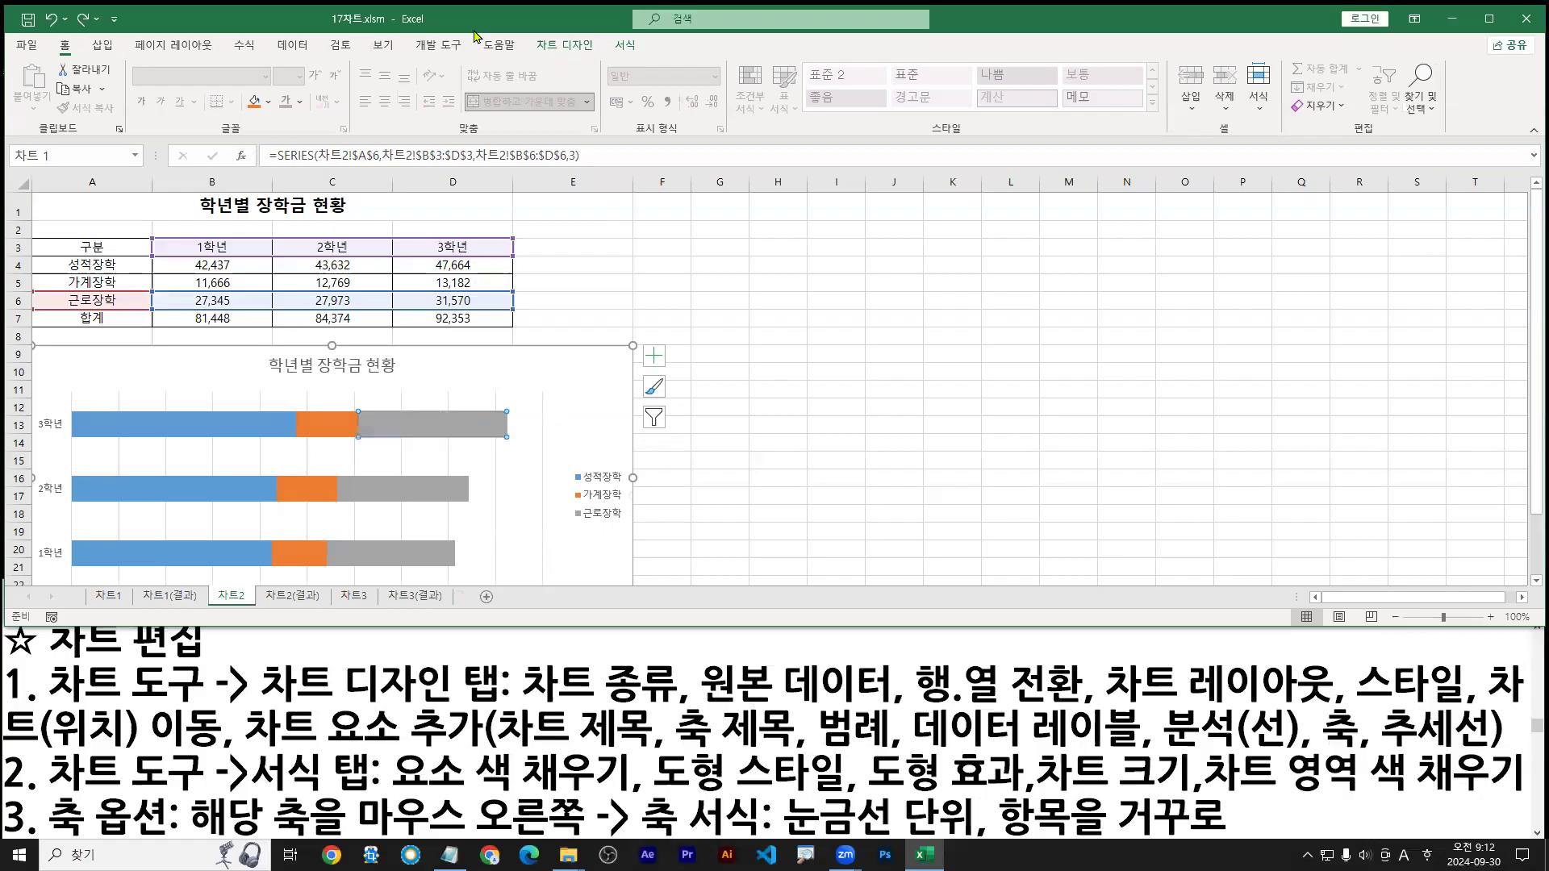
{"action": "left_click", "coordinate": [564, 44]}
{"action": "left_click", "coordinate": [33, 89]}
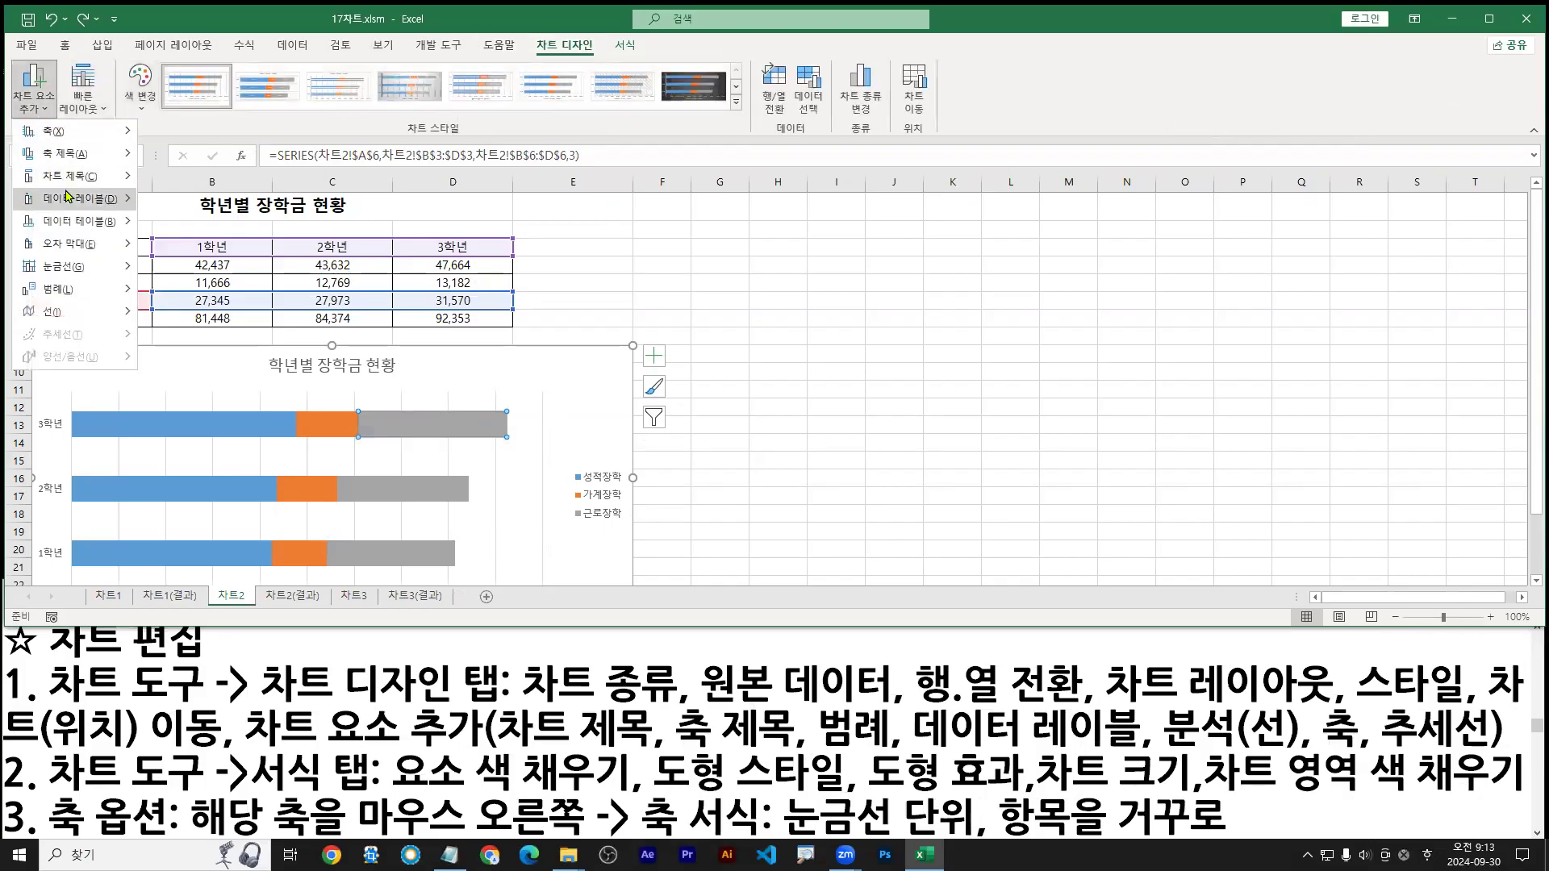
{"action": "mouse_move", "coordinate": [68, 197]}
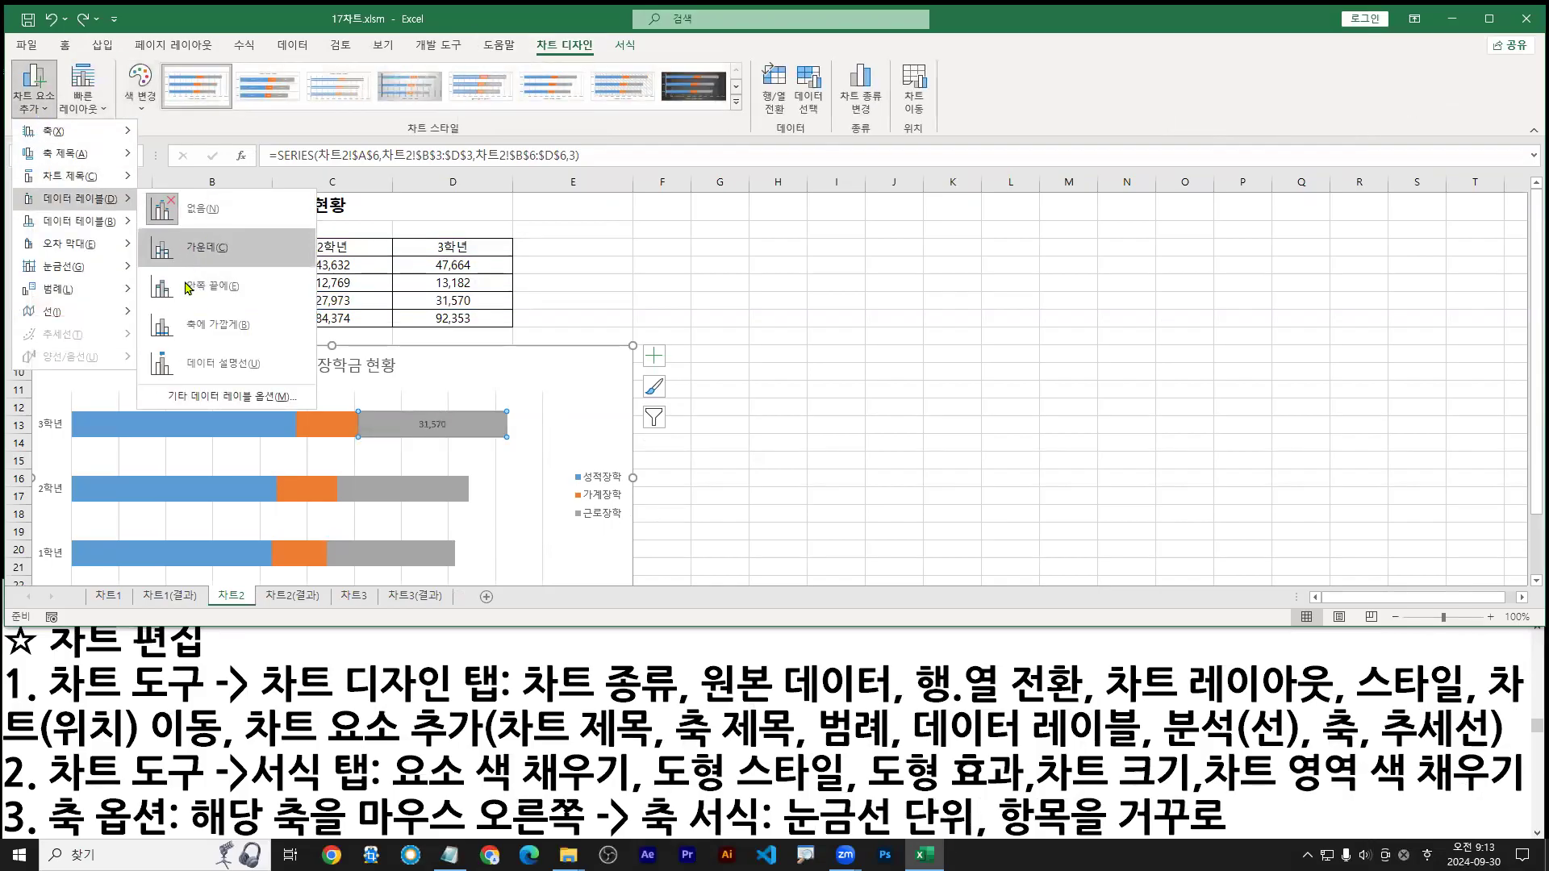
{"action": "left_click", "coordinate": [186, 296]}
Step: Mark the 근로장학 bars left without labels, clear the marks, and undo the single-bar data label
{"action": "key", "text": "ctrl+1"}
{"action": "left_click", "coordinate": [457, 479]}
{"action": "left_click_drag", "start_coordinate": [457, 479], "coordinate": [444, 496]}
{"action": "left_click_drag", "start_coordinate": [442, 487], "coordinate": [459, 492]}
{"action": "mouse_move", "coordinate": [446, 529]}
{"action": "left_mouse_down"}
{"action": "mouse_move", "coordinate": [433, 546]}
{"action": "mouse_move", "coordinate": [454, 561]}
{"action": "left_mouse_up"}
{"action": "key", "text": "Escape"}
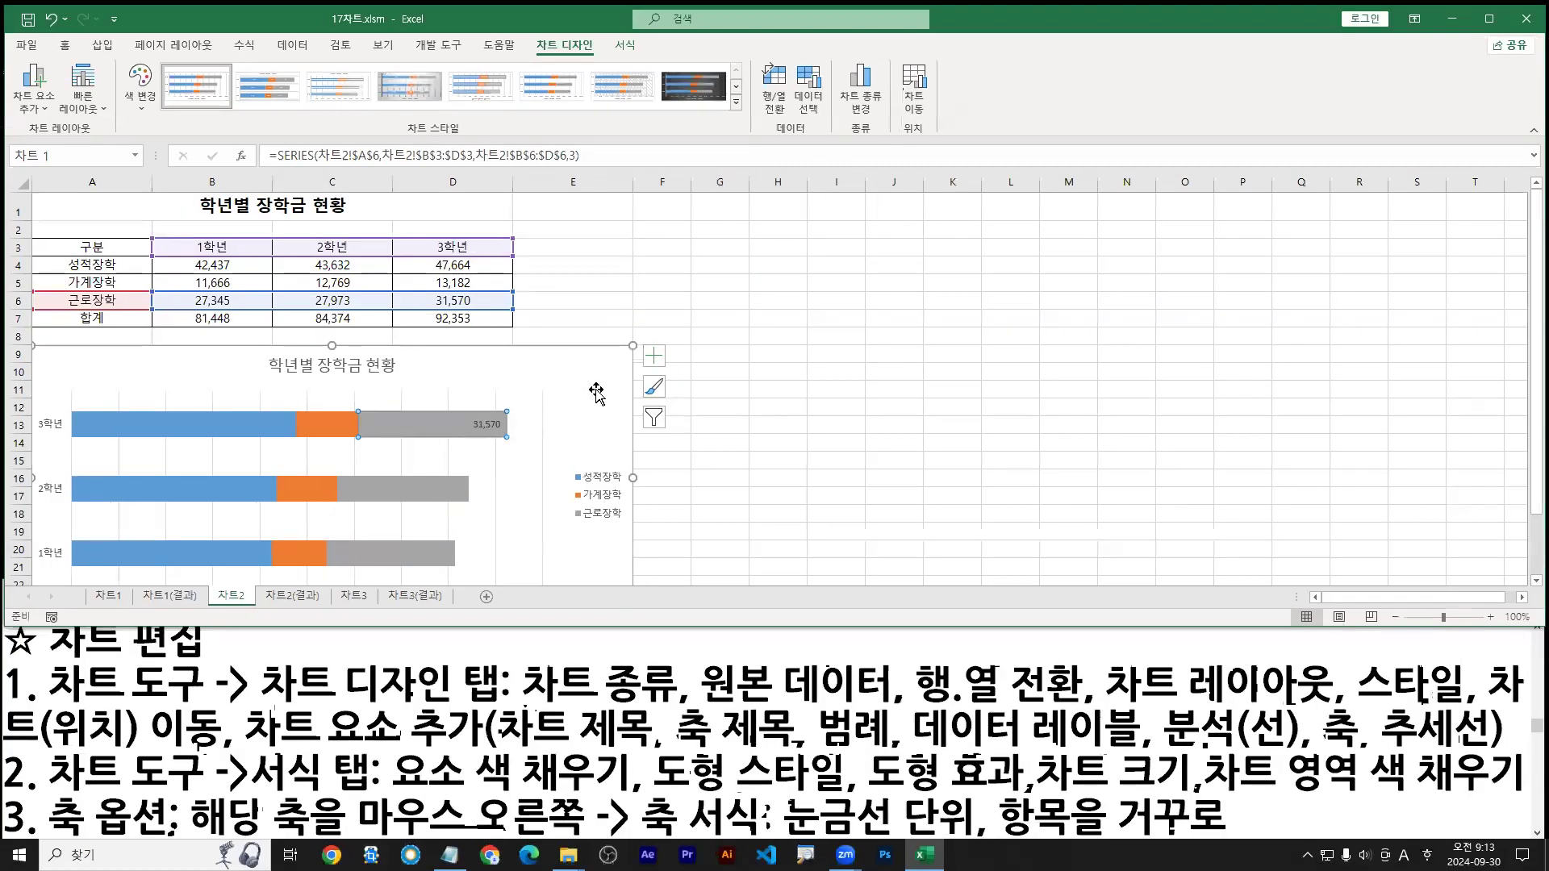
{"action": "key", "text": "ctrl+z"}
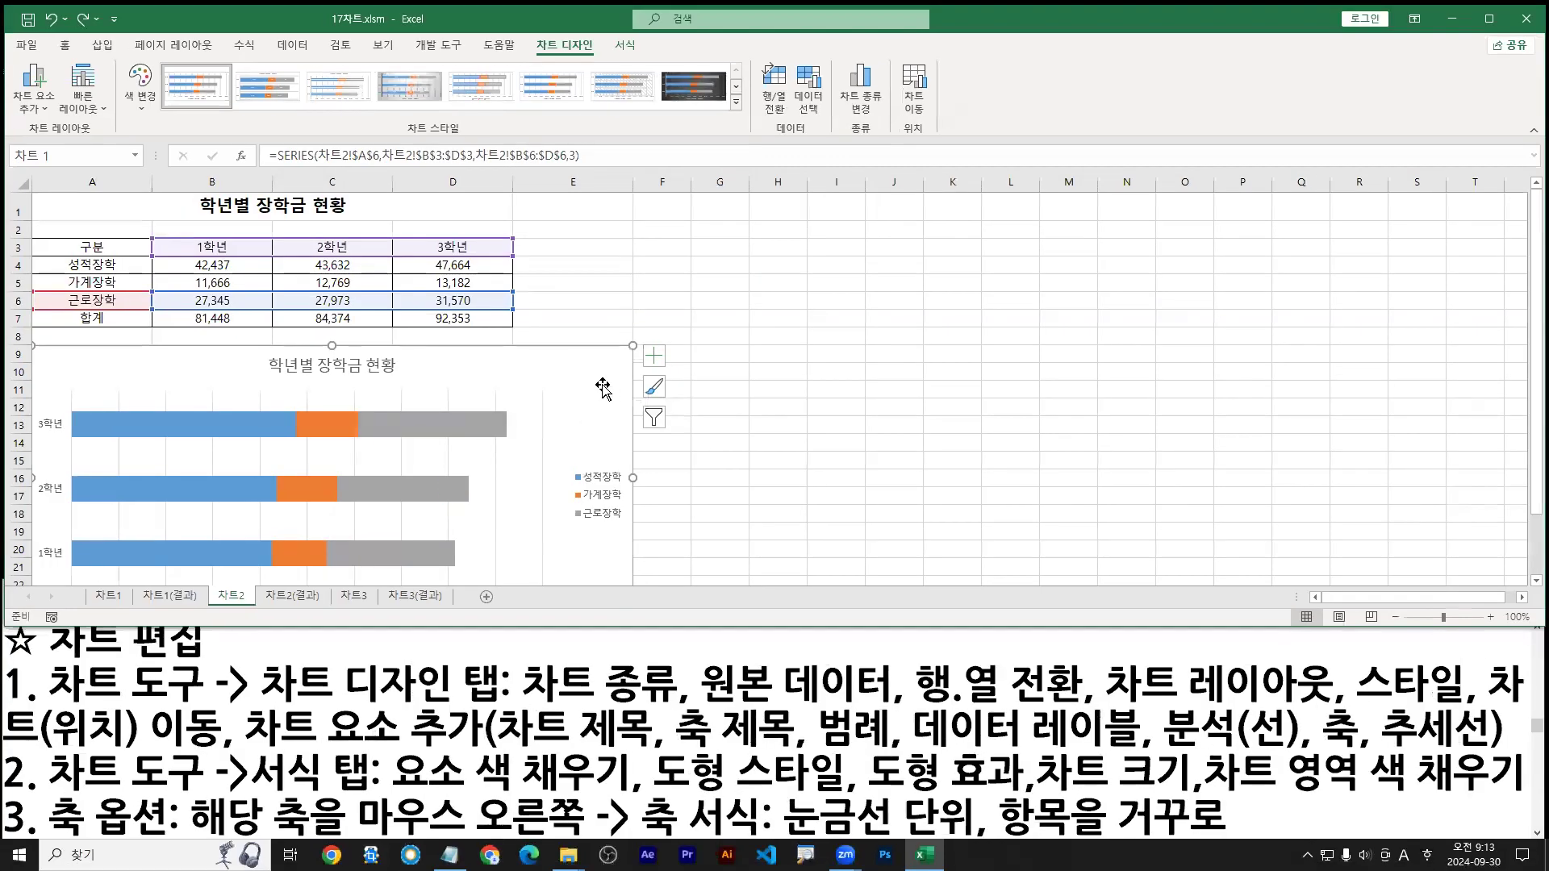
Step: Select the whole 근로장학 series across all three grades and open its data label placement options
{"action": "left_click", "coordinate": [470, 433]}
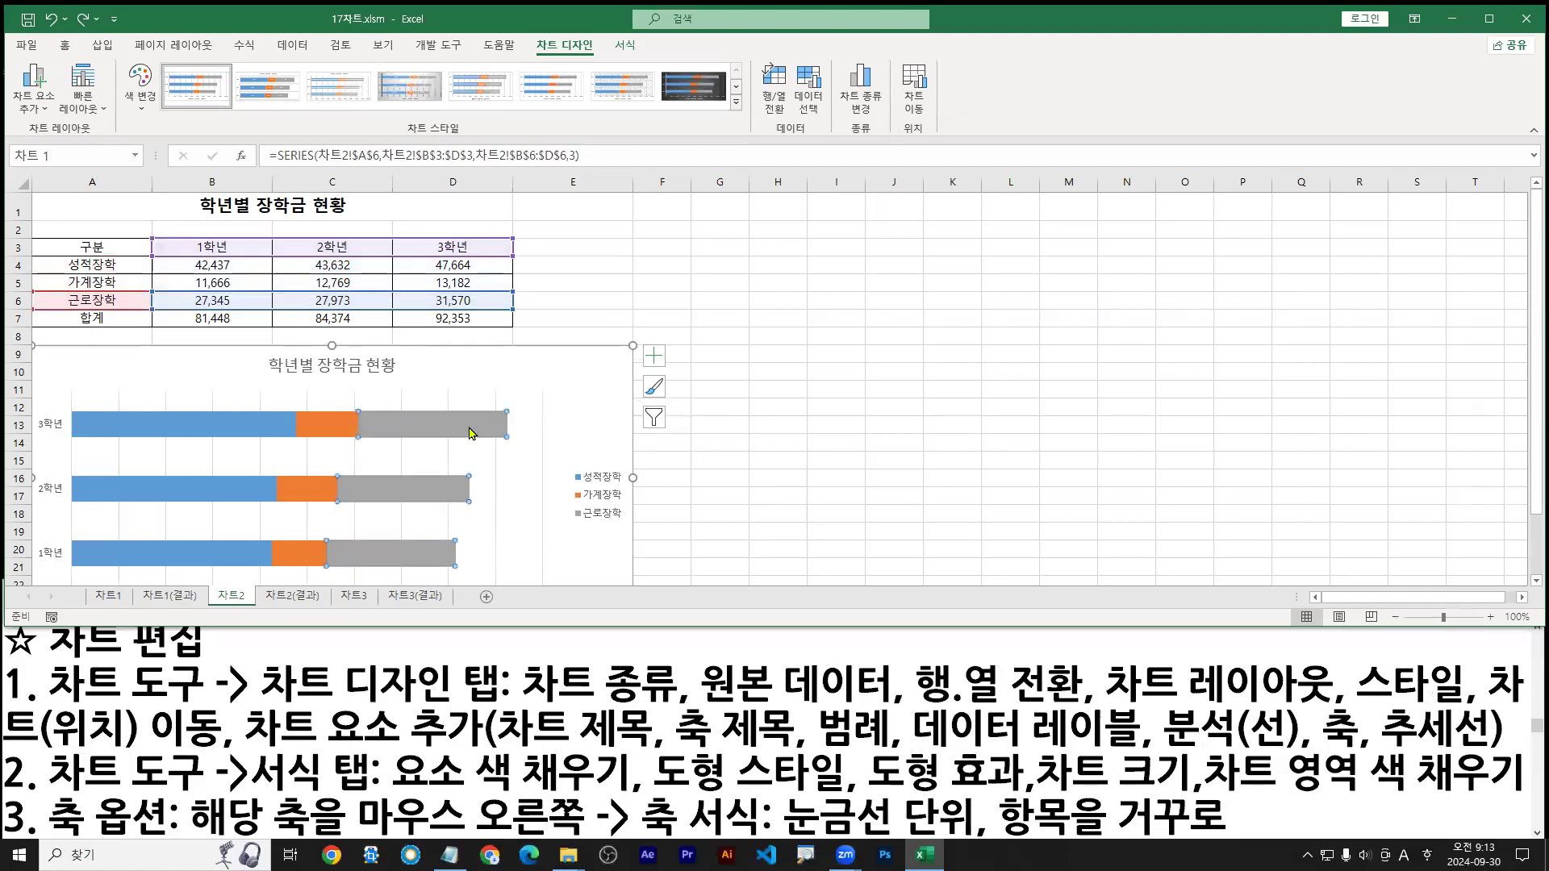
{"action": "left_click_drag", "start_coordinate": [490, 430], "coordinate": [500, 435]}
{"action": "left_click_drag", "start_coordinate": [447, 513], "coordinate": [460, 513]}
{"action": "left_click_drag", "start_coordinate": [434, 562], "coordinate": [441, 568]}
{"action": "left_click", "coordinate": [52, 109]}
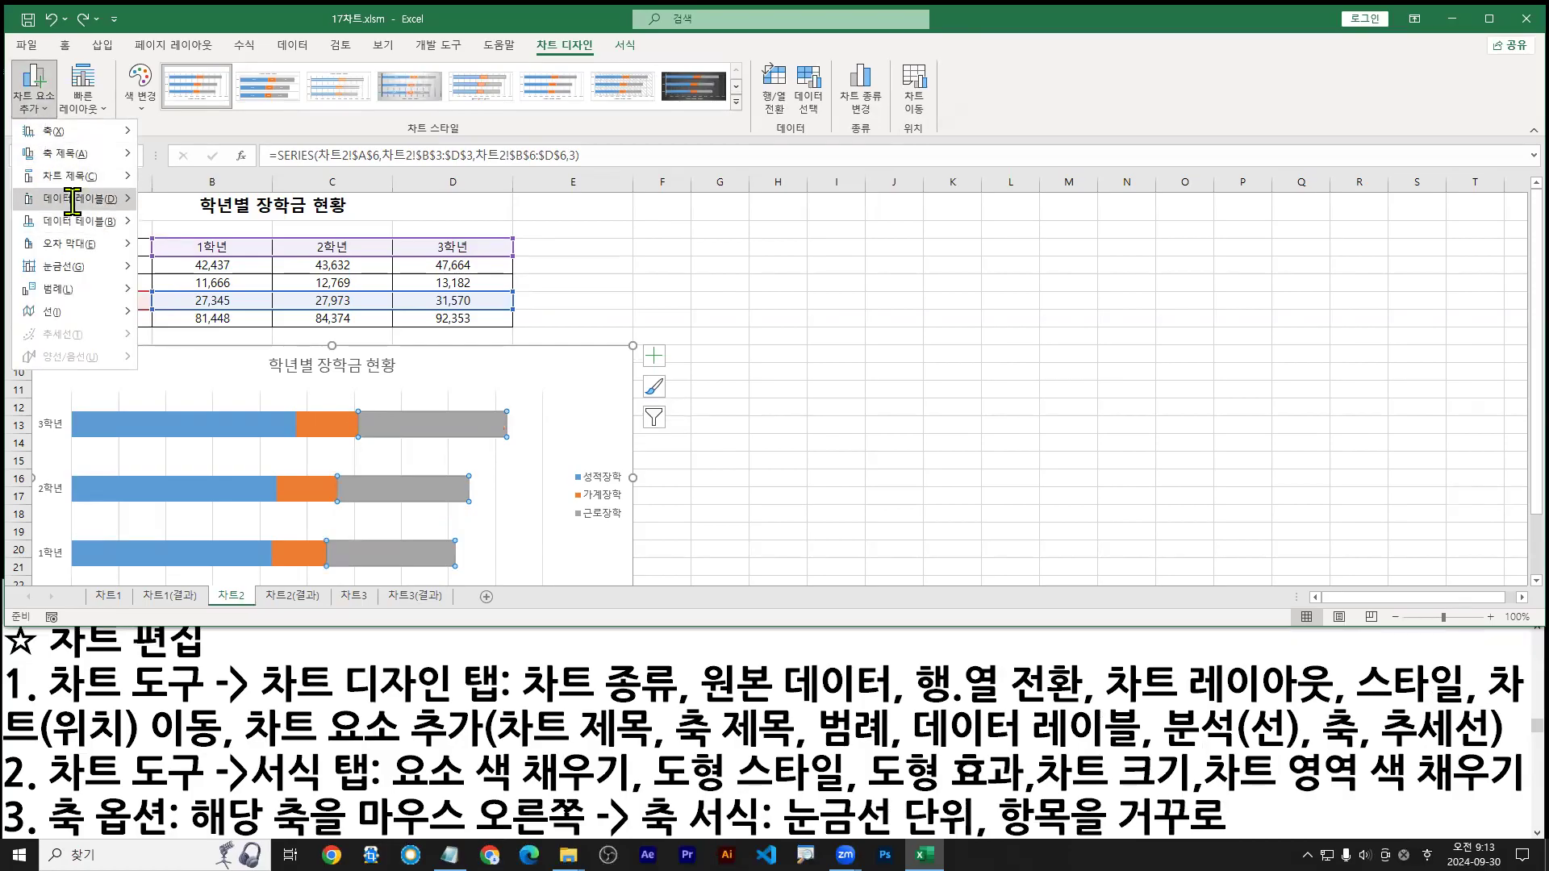
{"action": "mouse_move", "coordinate": [75, 199]}
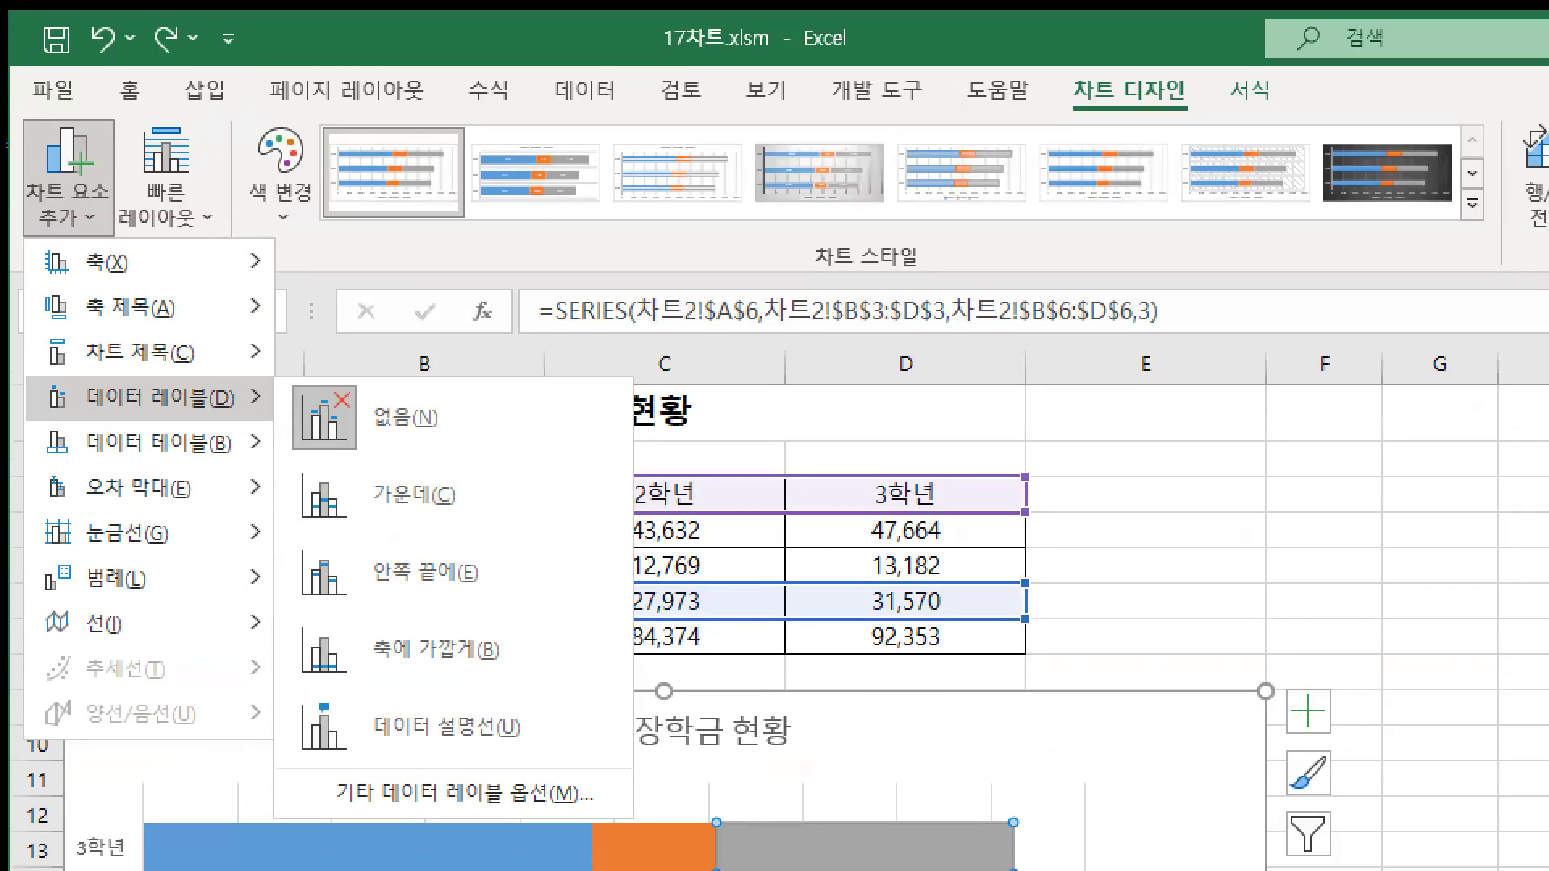
Step: Review the 가운데, 안쪽 끝에 and 축에 가깝게 data label placements with on-screen marks, boxing 안쪽 끝에
{"action": "left_click_drag", "start_coordinate": [90, 226], "coordinate": [89, 208]}
{"action": "left_click_drag", "start_coordinate": [69, 424], "coordinate": [207, 424]}
{"action": "left_click_drag", "start_coordinate": [376, 517], "coordinate": [444, 515]}
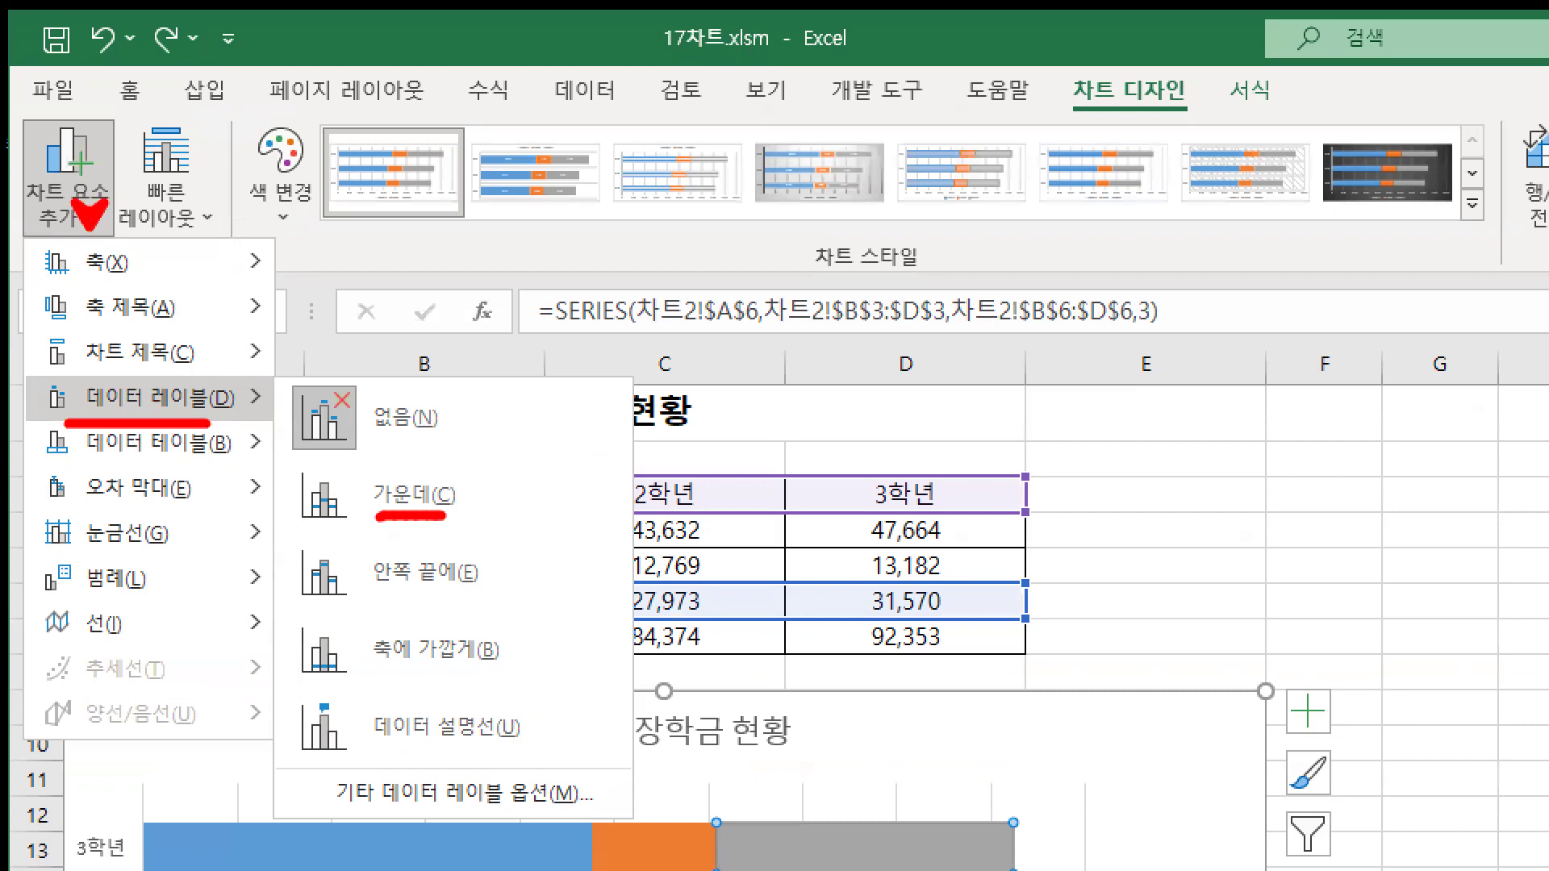
{"action": "left_click_drag", "start_coordinate": [378, 601], "coordinate": [469, 601]}
{"action": "left_click_drag", "start_coordinate": [378, 673], "coordinate": [504, 673]}
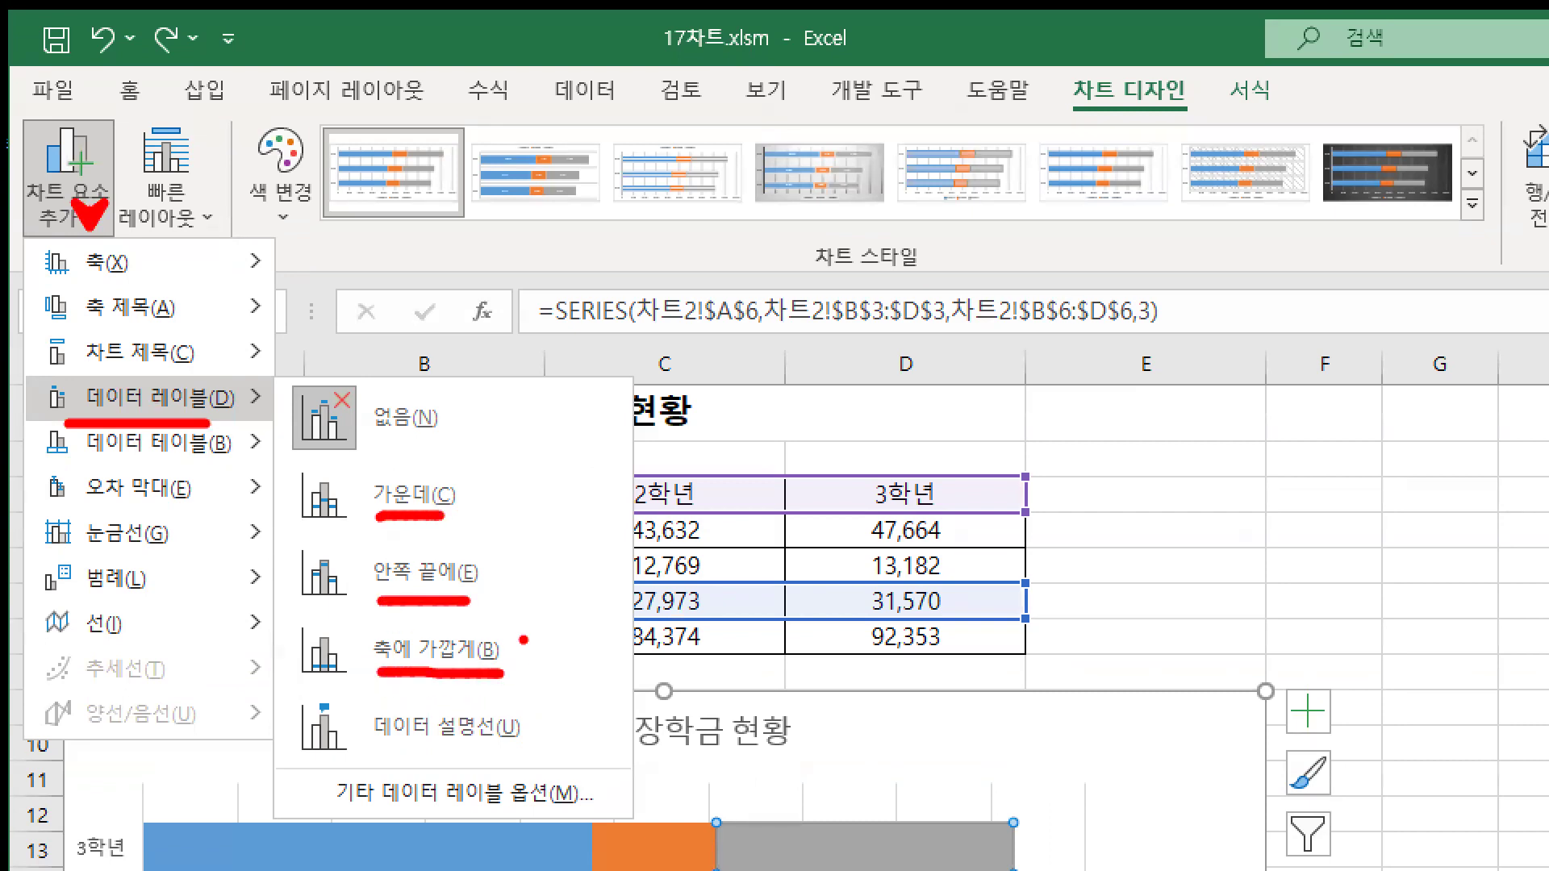
{"action": "mouse_move", "coordinate": [291, 538]}
{"action": "left_mouse_down"}
{"action": "mouse_move", "coordinate": [505, 610]}
{"action": "mouse_move", "coordinate": [526, 599]}
{"action": "left_mouse_up"}
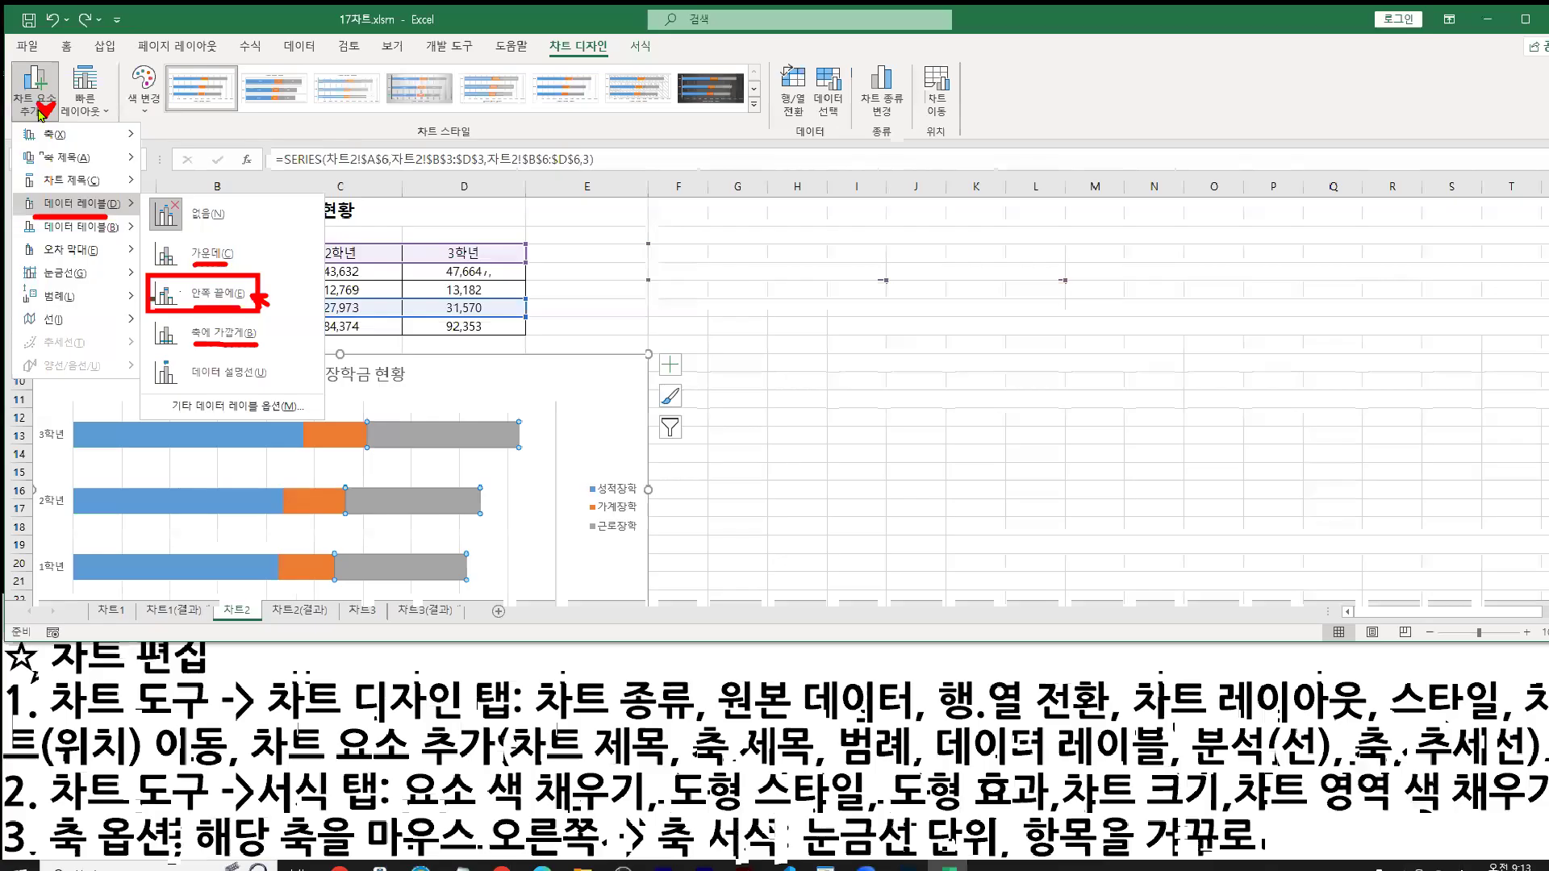
Step: Clear the on-screen marks and add data labels to the whole 근로장학 series with the 안쪽 끝에 placement
{"action": "key", "text": "Escape"}
{"action": "left_click", "coordinate": [81, 222]}
{"action": "mouse_move", "coordinate": [185, 403]}
{"action": "left_click", "coordinate": [208, 292]}
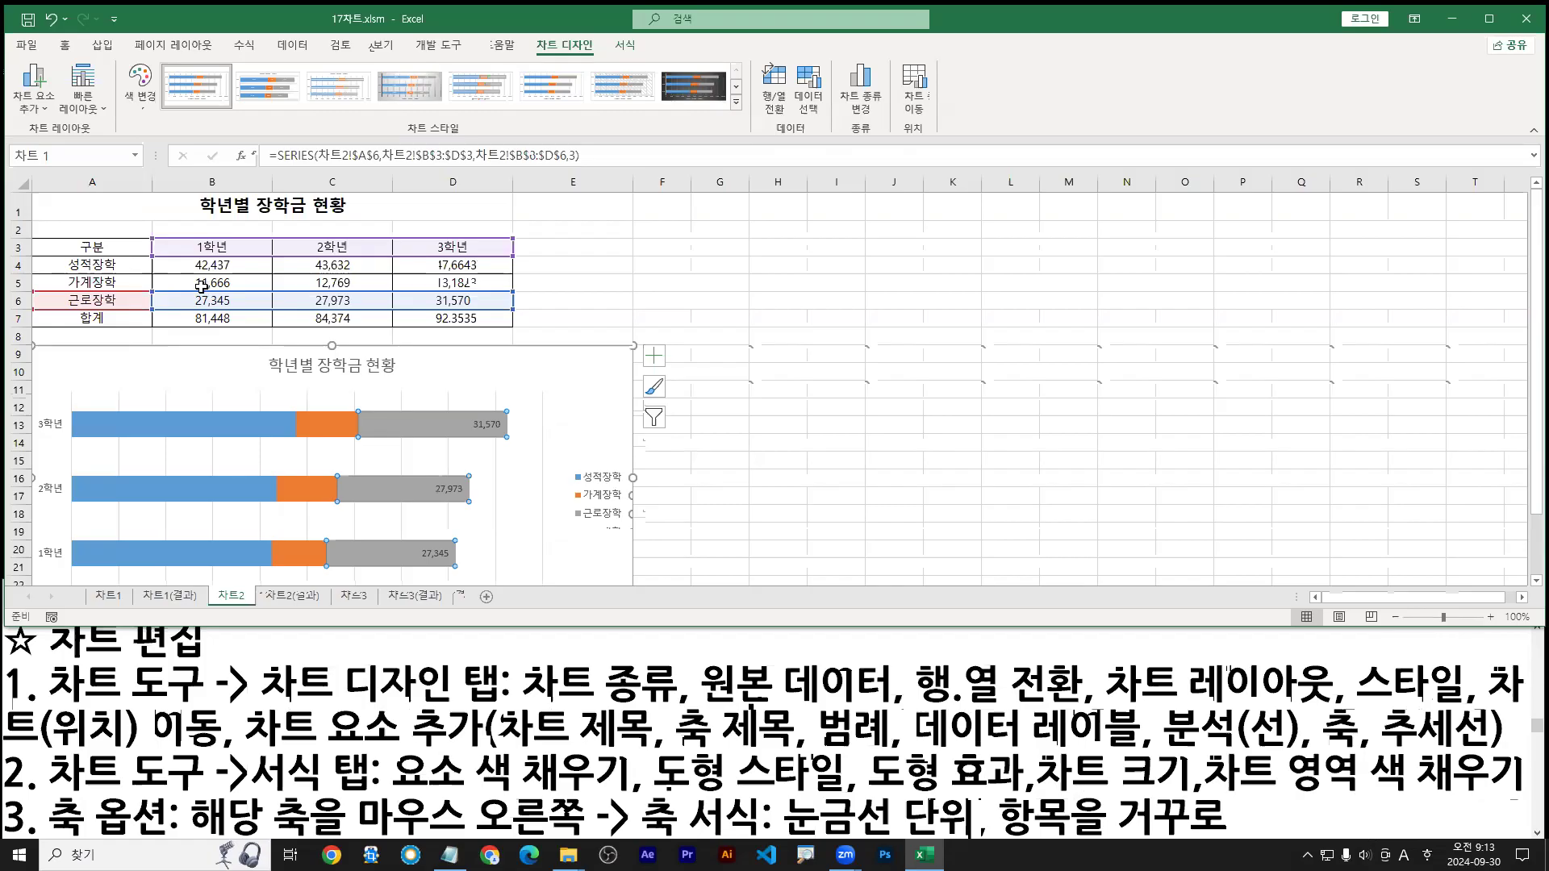
Step: Switch to the Notepad notes, bring the 차트의 영역 section into view, and return to the Excel chart
{"action": "left_click", "coordinate": [426, 710]}
{"action": "scroll", "coordinate": [440, 726], "scroll_direction": "down", "scroll_amount": 1}
{"action": "left_click", "coordinate": [353, 780]}
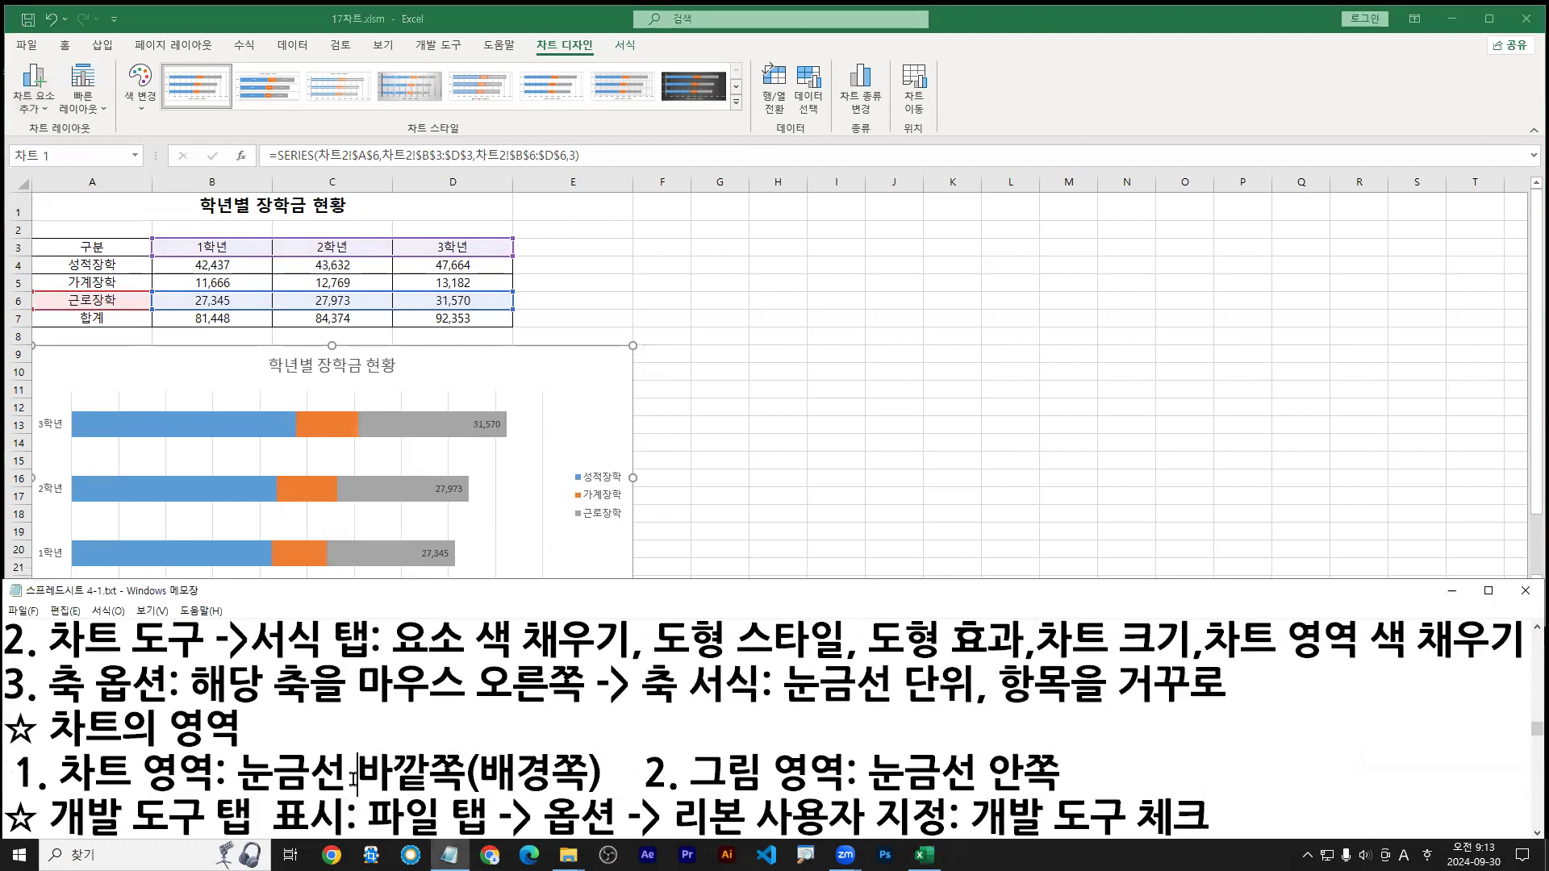
{"action": "scroll", "coordinate": [353, 684], "scroll_direction": "down", "scroll_amount": 1}
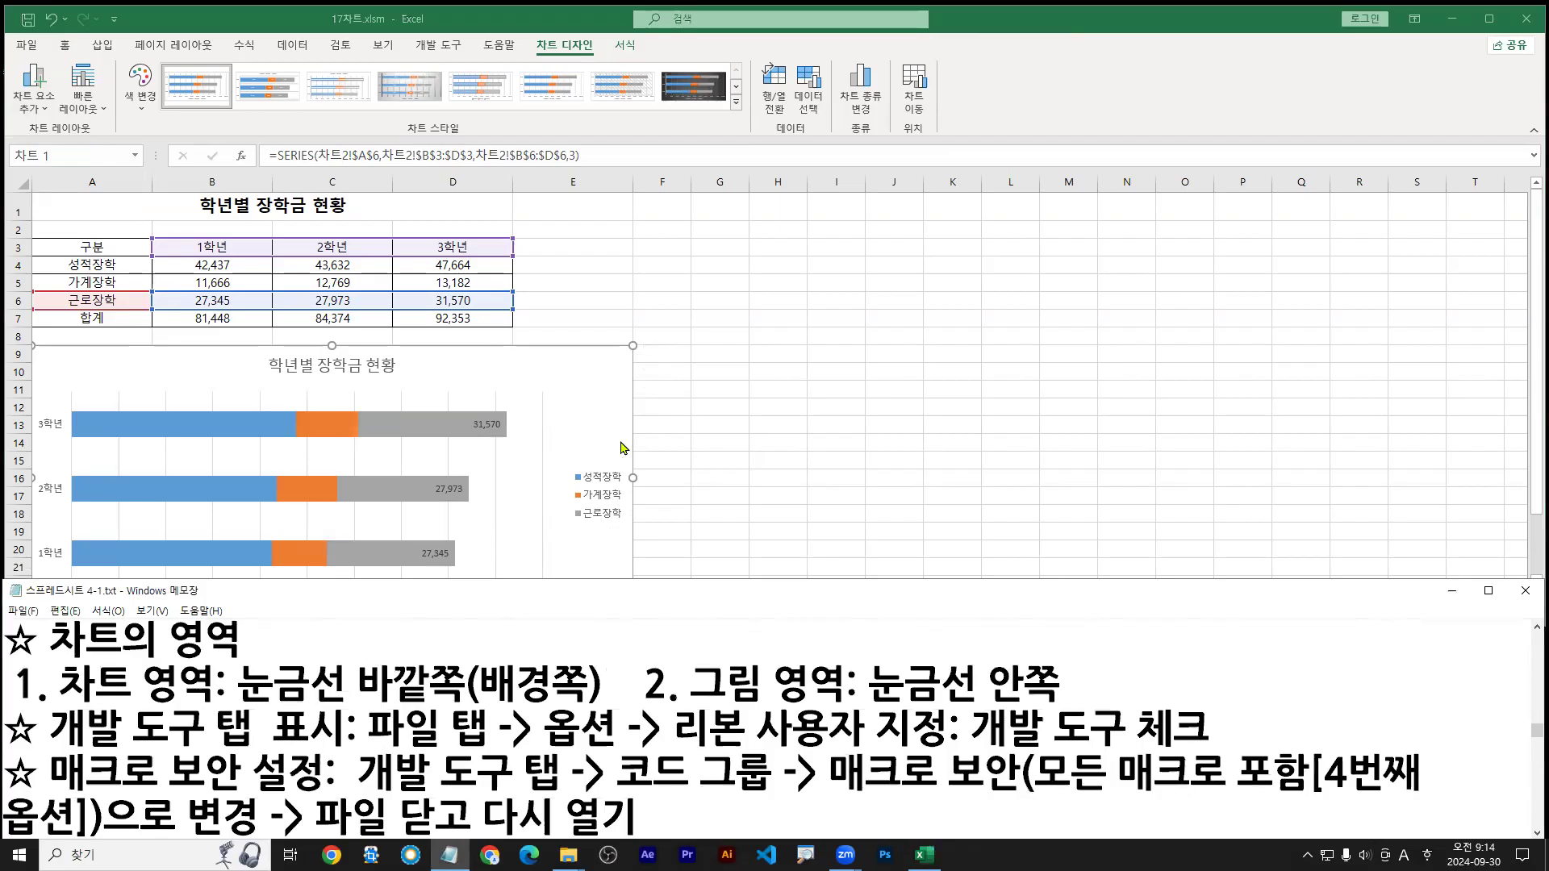
{"action": "left_click", "coordinate": [593, 379]}
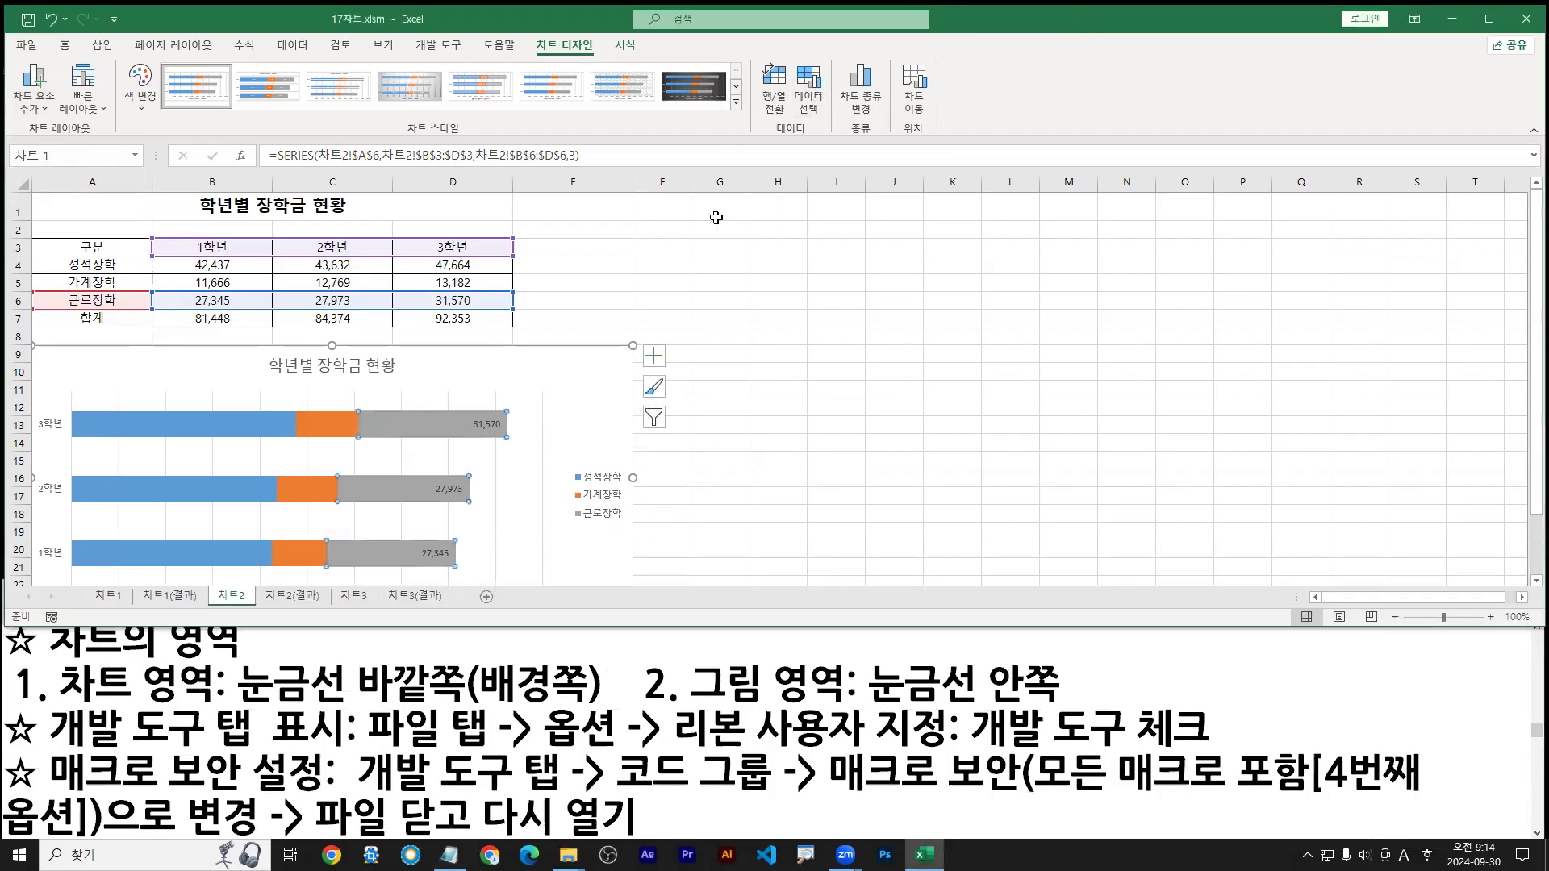
{"action": "left_click_drag", "start_coordinate": [385, 631], "coordinate": [385, 624]}
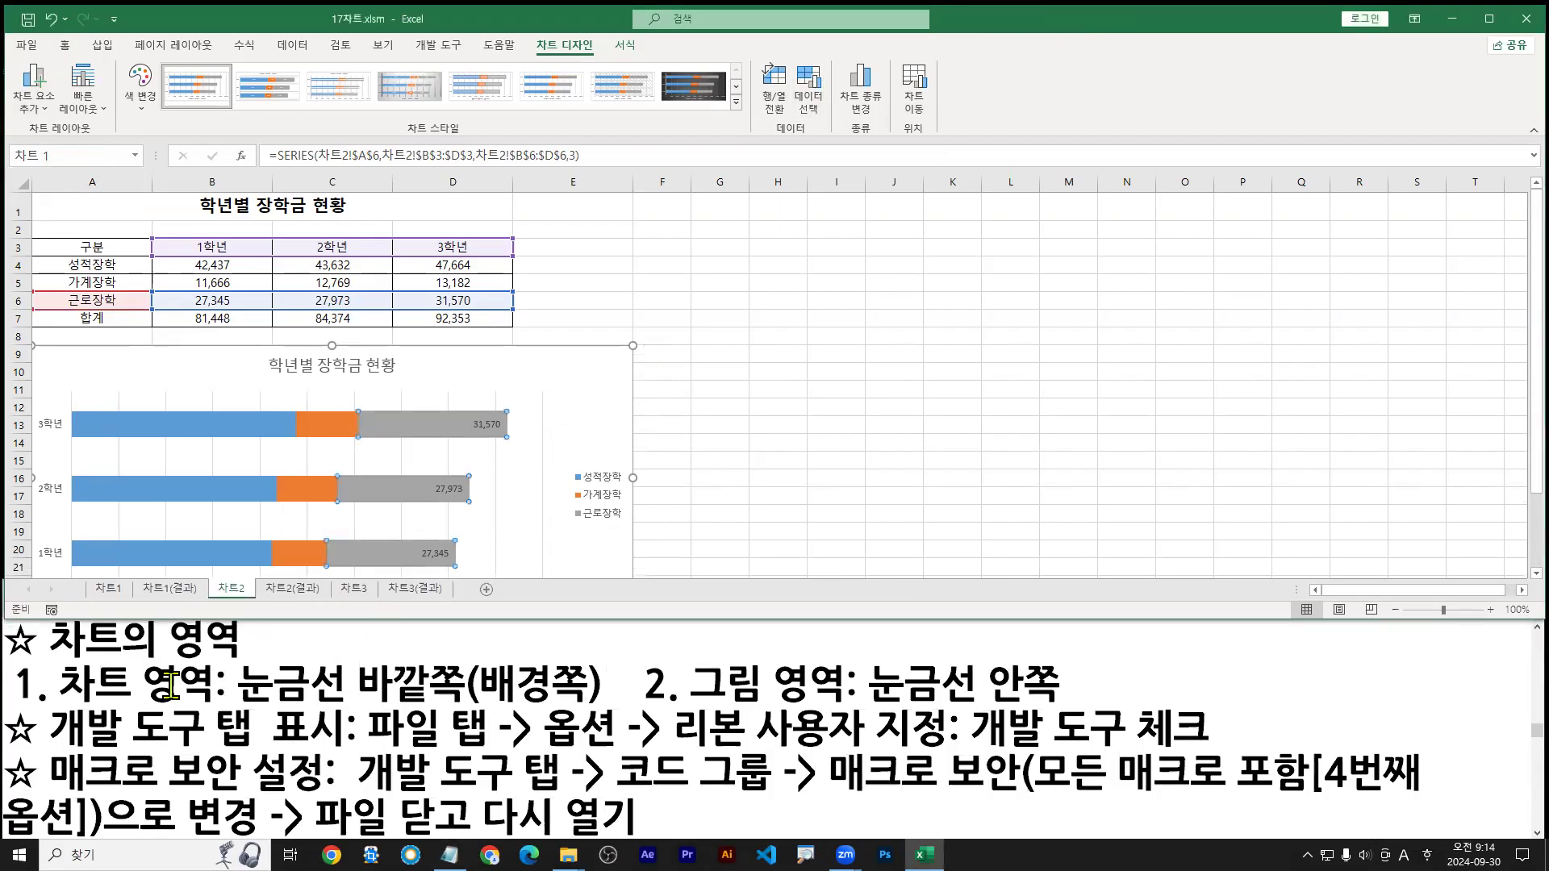
Step: Underline the 차트 영역 and 그림 영역 definitions in the notes, mark the chart's outer background, and clear the marks
{"action": "left_click_drag", "start_coordinate": [61, 706], "coordinate": [600, 709]}
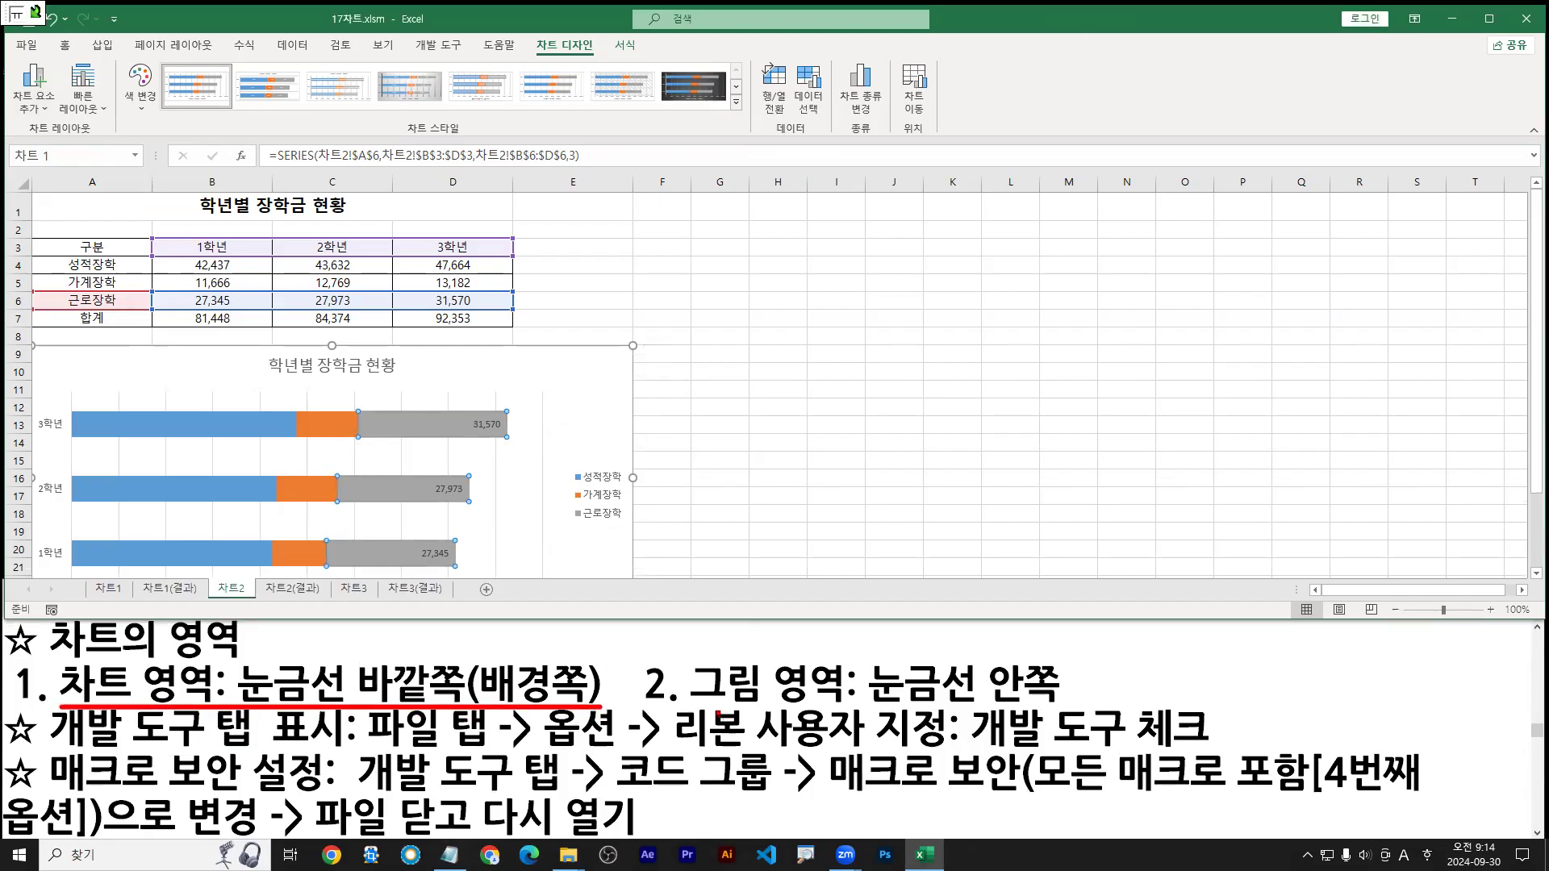
{"action": "left_click_drag", "start_coordinate": [692, 710], "coordinate": [1083, 709]}
{"action": "mouse_move", "coordinate": [603, 379]}
{"action": "left_mouse_down"}
{"action": "mouse_move", "coordinate": [574, 368]}
{"action": "mouse_move", "coordinate": [549, 407]}
{"action": "mouse_move", "coordinate": [570, 415]}
{"action": "left_mouse_up"}
{"action": "mouse_move", "coordinate": [603, 399]}
{"action": "left_mouse_down"}
{"action": "mouse_move", "coordinate": [574, 432]}
{"action": "mouse_move", "coordinate": [587, 439]}
{"action": "left_mouse_up"}
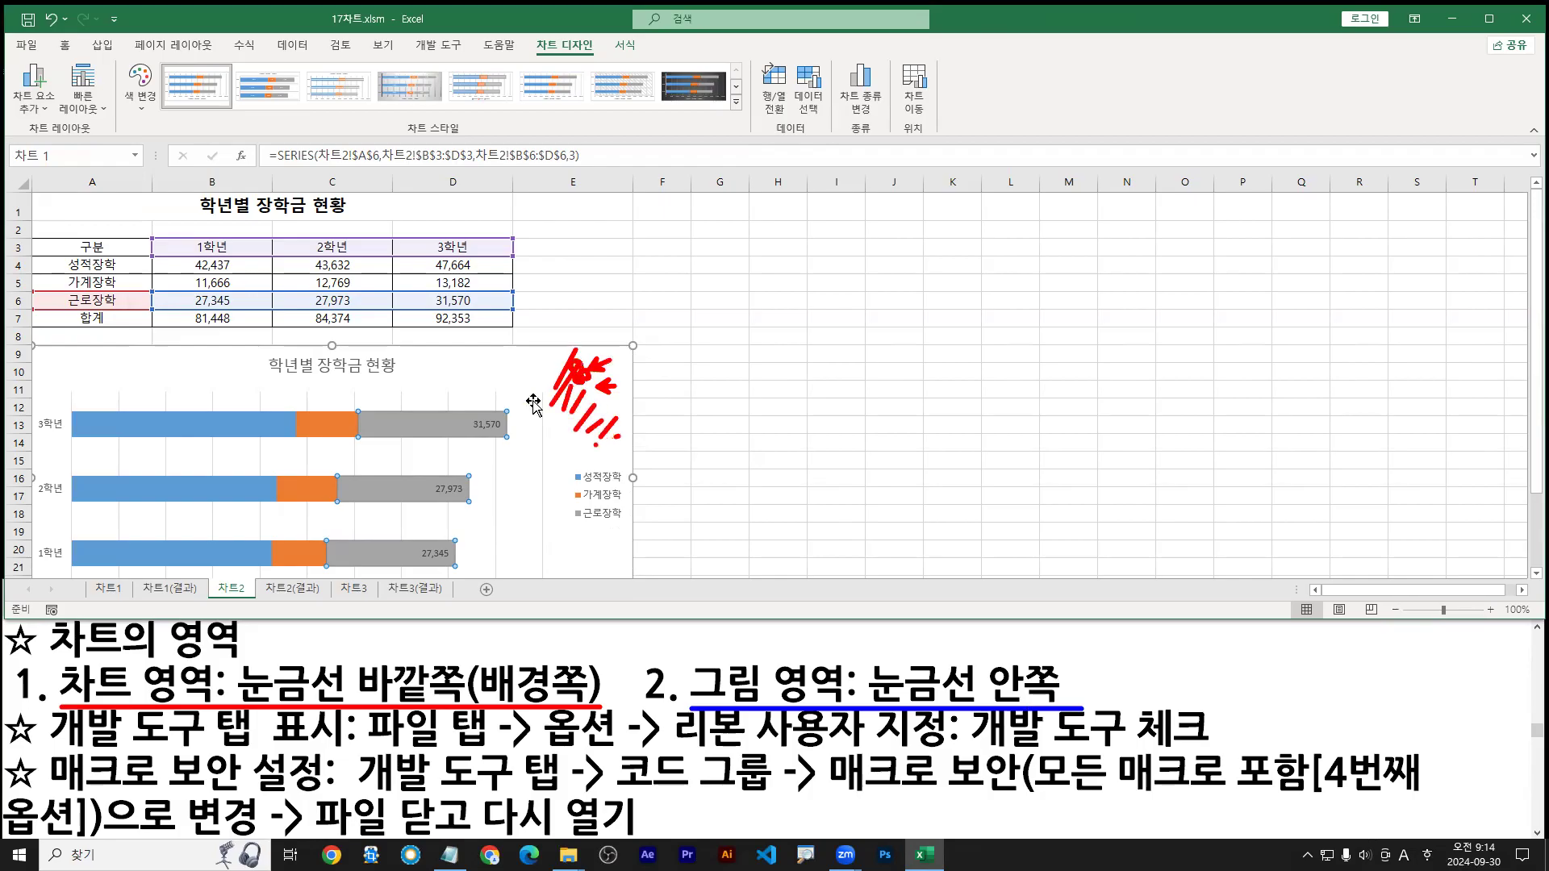
{"action": "key", "text": "Escape"}
Step: Maximize the workbook window, select the chart's plot area, and mark the space inside the gridlines
{"action": "double_click", "coordinate": [997, 22]}
{"action": "left_click", "coordinate": [520, 465]}
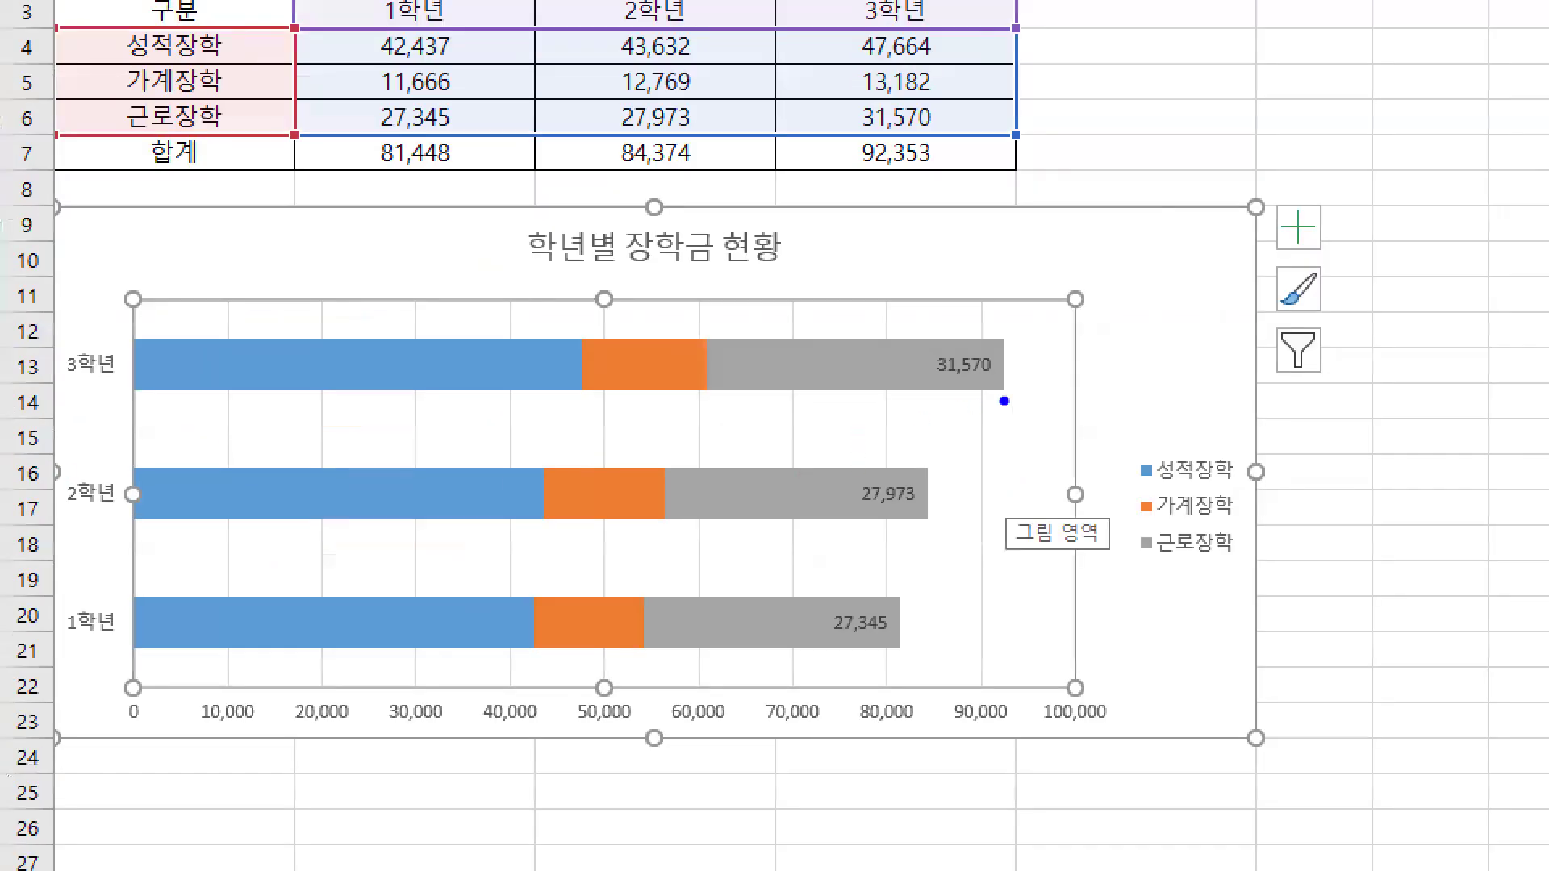
{"action": "left_click_drag", "start_coordinate": [503, 435], "coordinate": [474, 461]}
{"action": "mouse_move", "coordinate": [482, 474]}
{"action": "left_mouse_down"}
{"action": "mouse_move", "coordinate": [531, 443]}
{"action": "mouse_move", "coordinate": [490, 510]}
{"action": "left_mouse_up"}
{"action": "left_click_drag", "start_coordinate": [1024, 617], "coordinate": [960, 655]}
{"action": "left_click_drag", "start_coordinate": [985, 601], "coordinate": [1058, 613]}
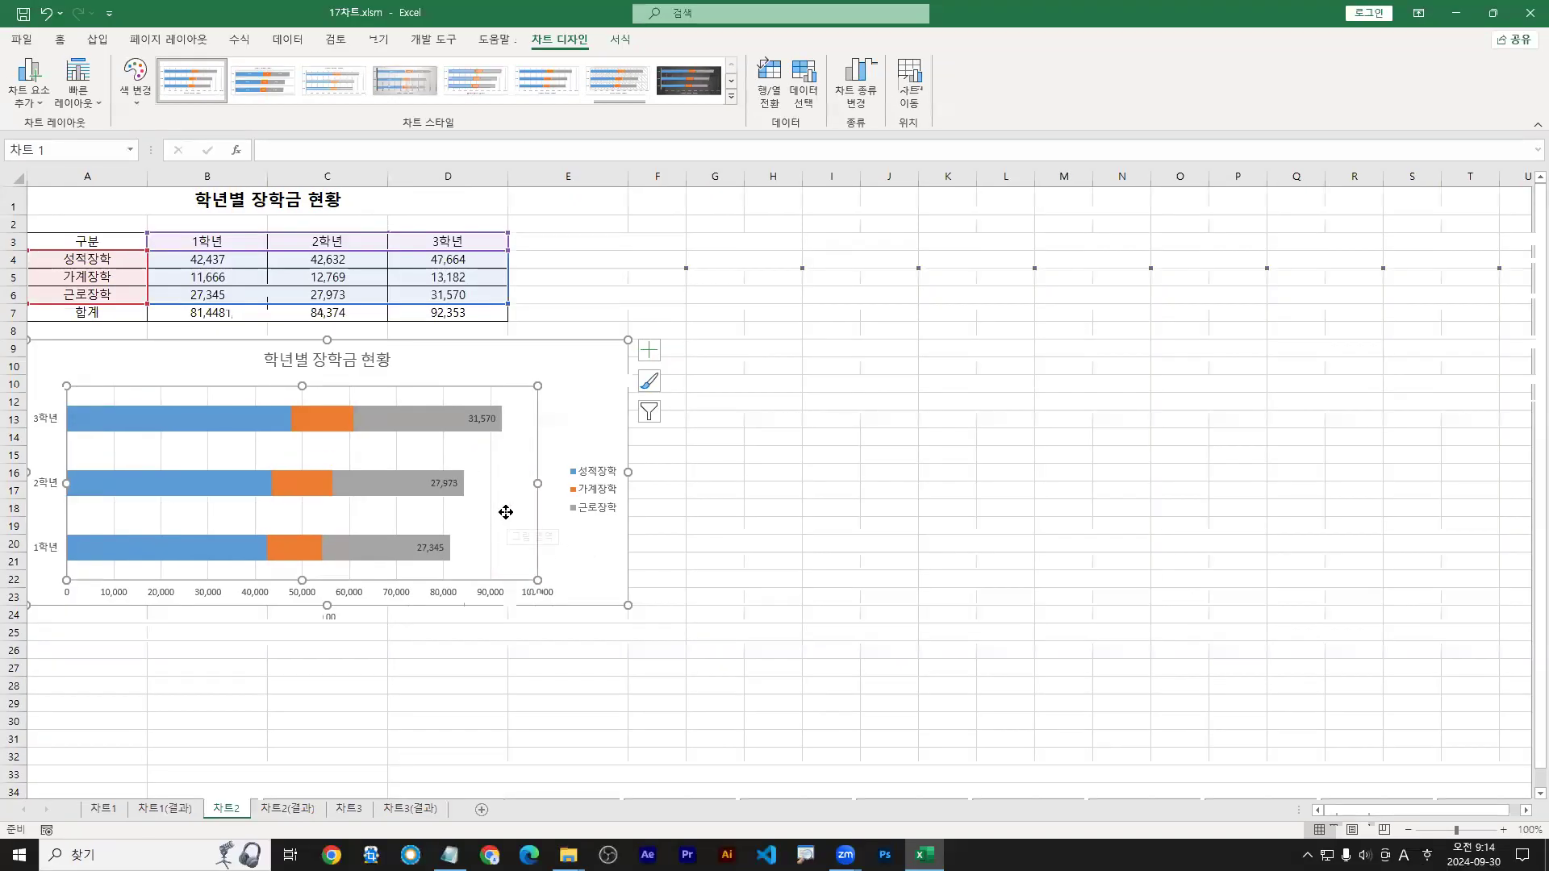
Step: Open the 그림 영역 서식 settings for the chart's plot area
{"action": "double_click", "coordinate": [1013, 561]}
{"action": "left_click_drag", "start_coordinate": [506, 534], "coordinate": [534, 524]}
{"action": "right_click", "coordinate": [515, 506]}
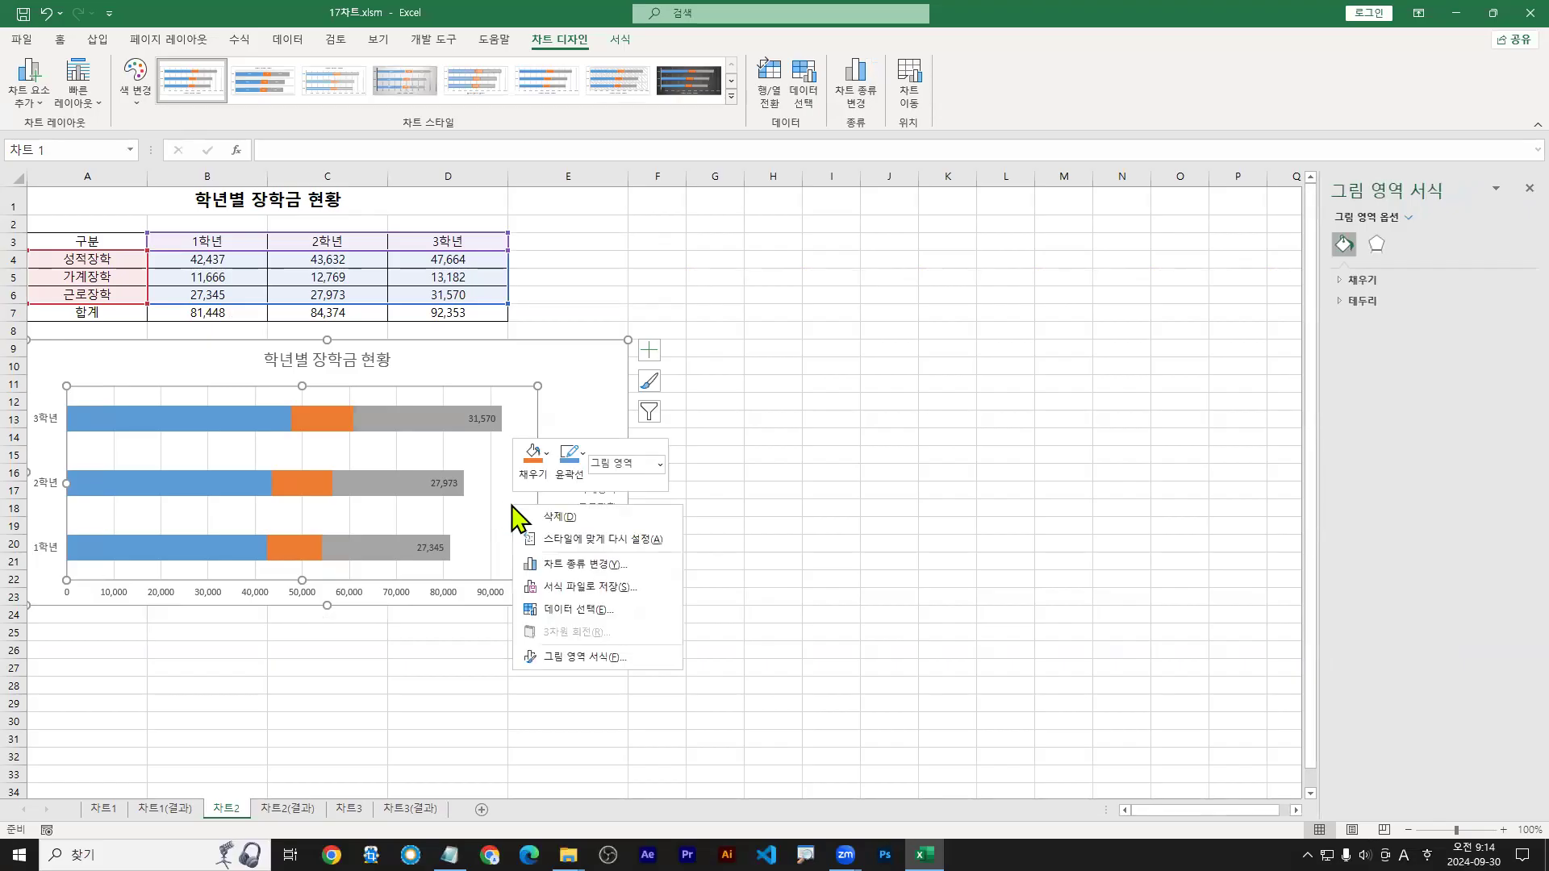
{"action": "left_click", "coordinate": [561, 657]}
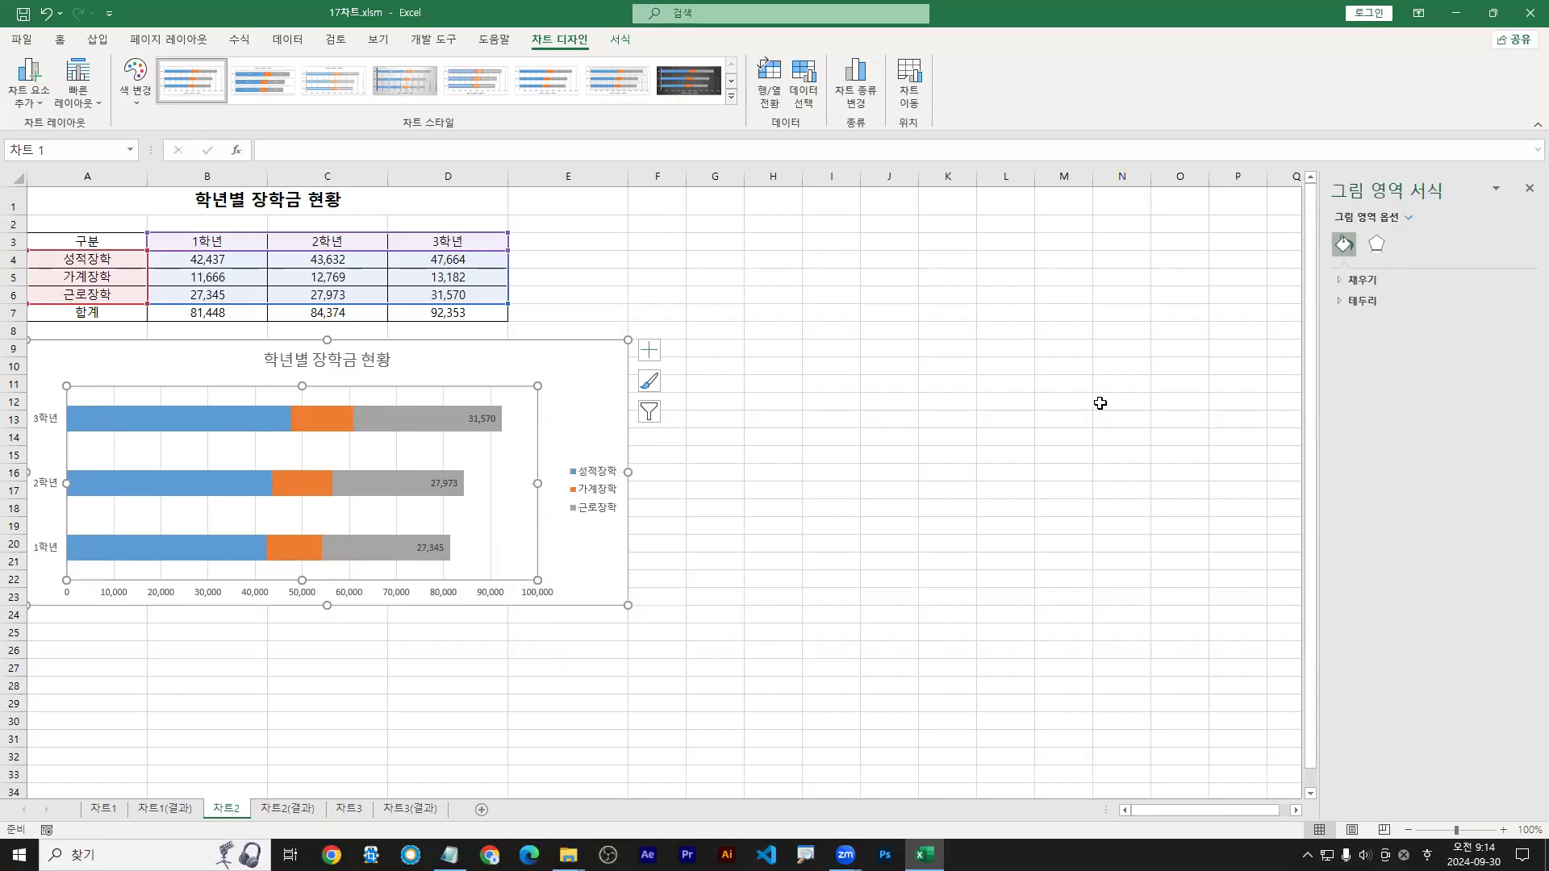
Step: Fill the plot area with solid yellow using 단색 채우기
{"action": "left_click", "coordinate": [1351, 281]}
{"action": "left_click", "coordinate": [1355, 322]}
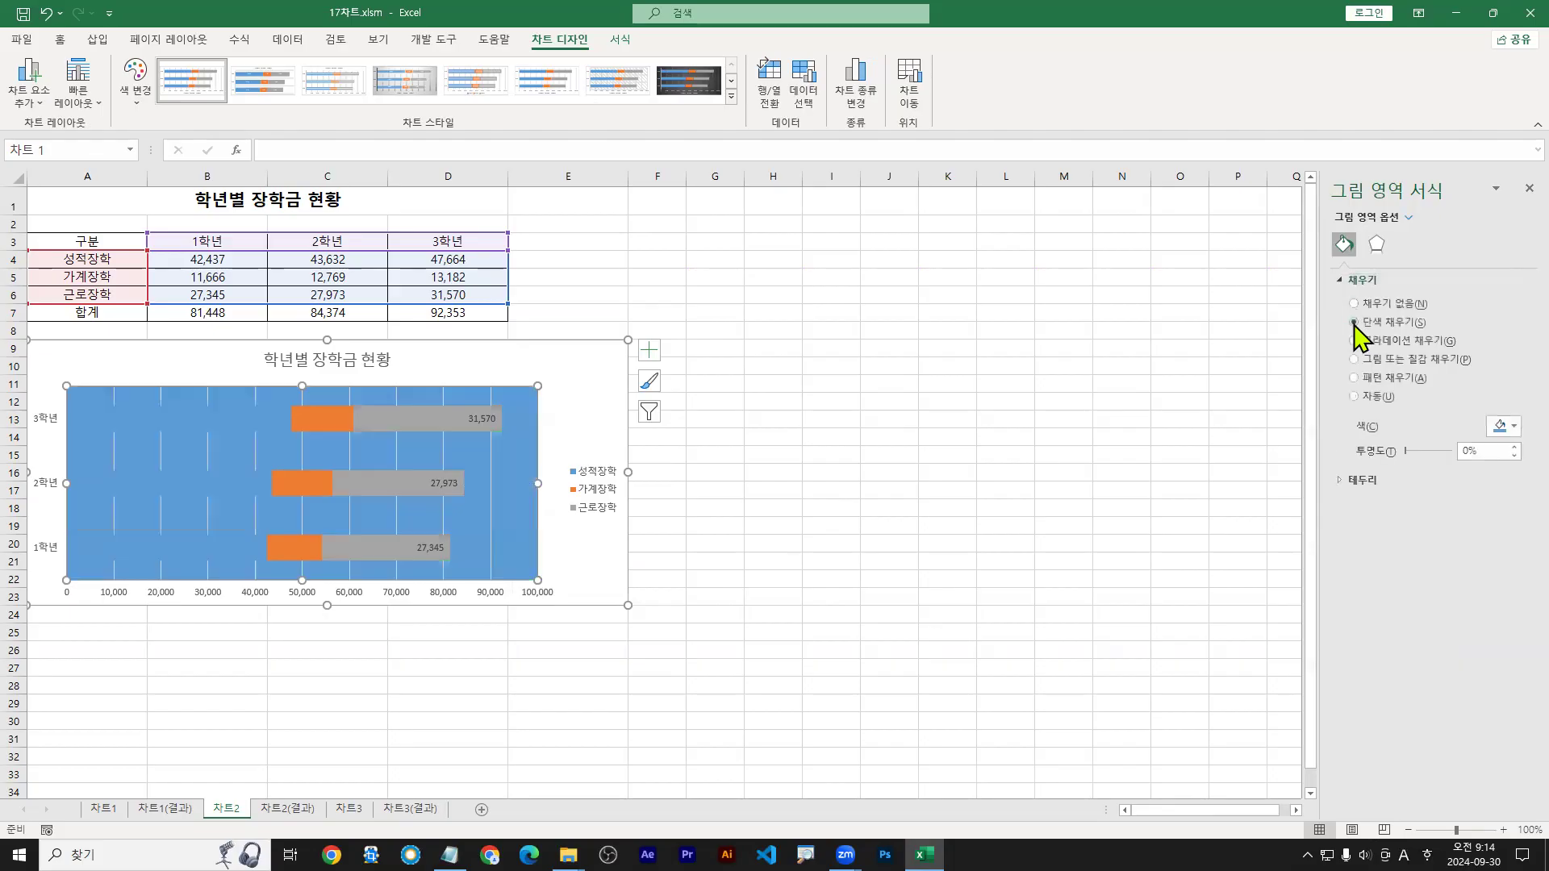
{"action": "left_click", "coordinate": [1503, 426]}
{"action": "left_click", "coordinate": [1460, 578]}
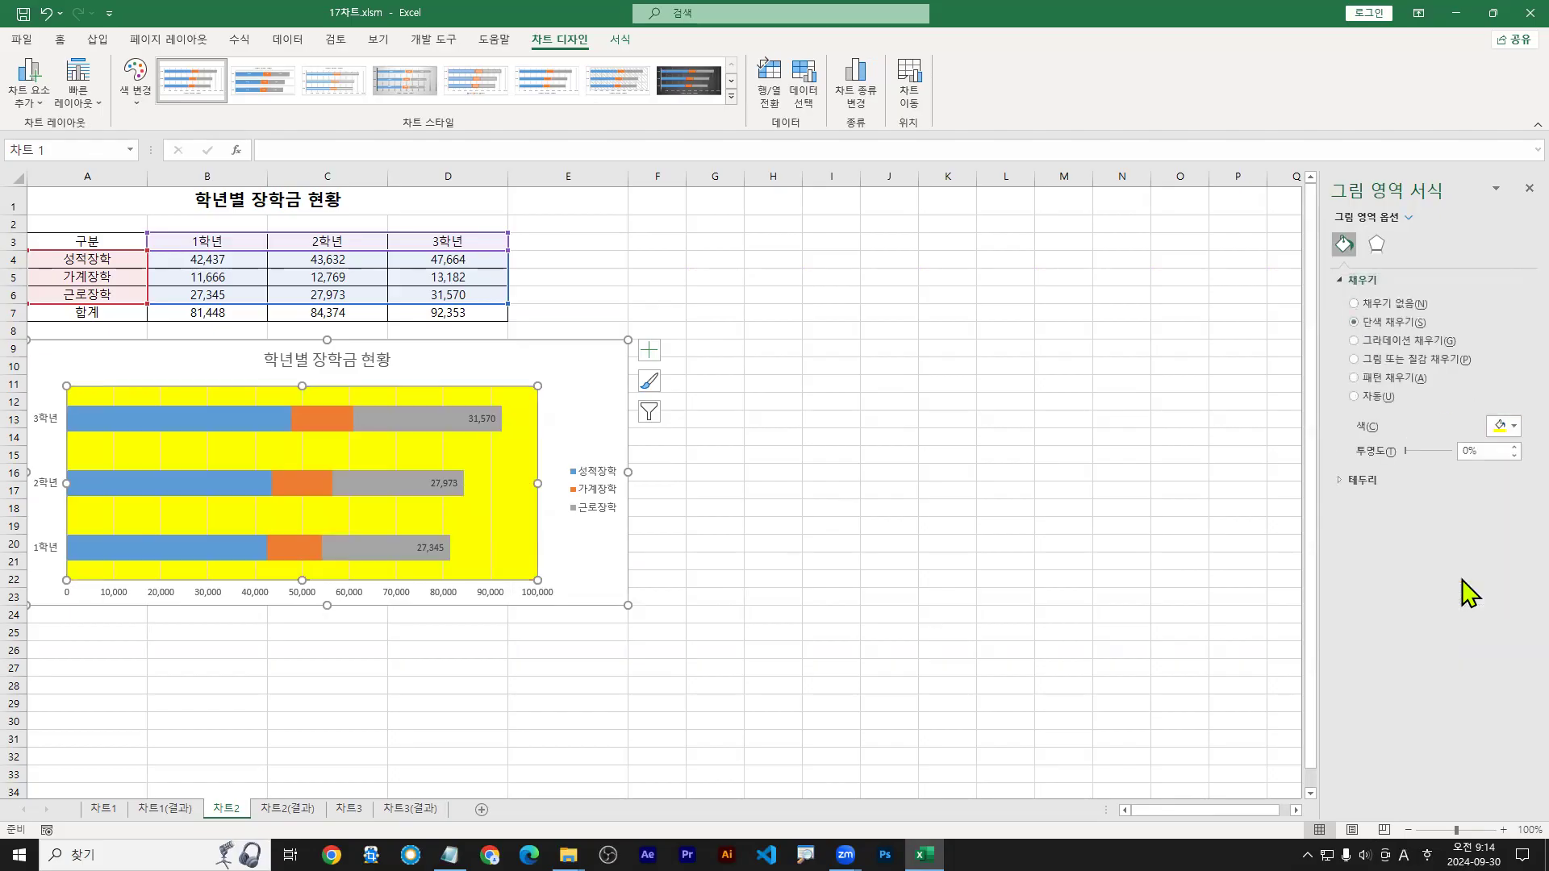
Step: Fill the plot area with the pink texture using 그림 또는 질감 채우기
{"action": "left_click", "coordinate": [1356, 360]}
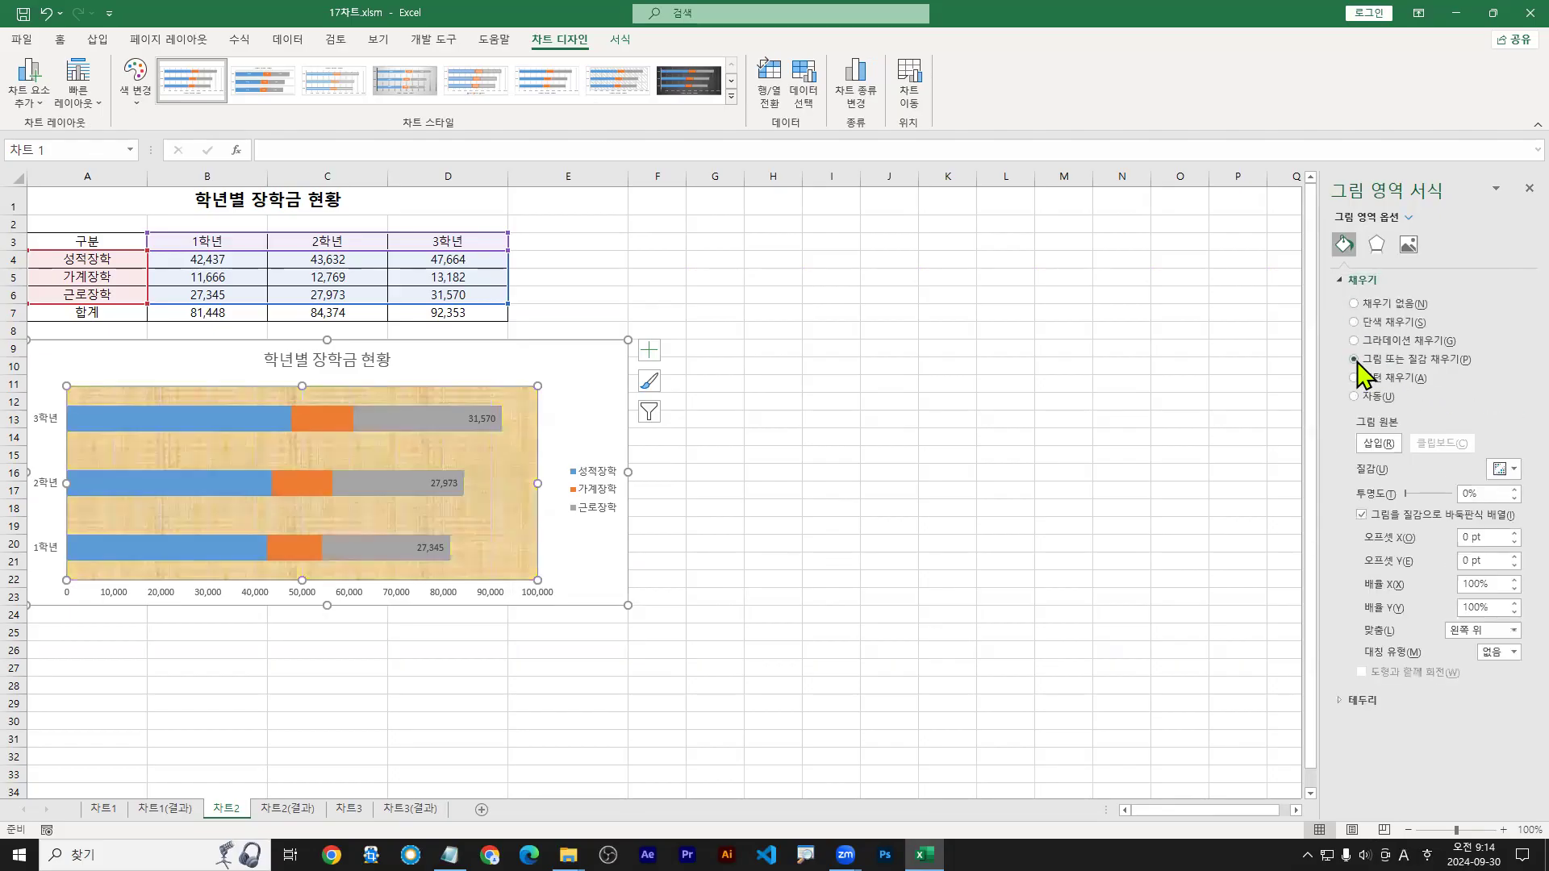
{"action": "left_click", "coordinate": [1504, 468]}
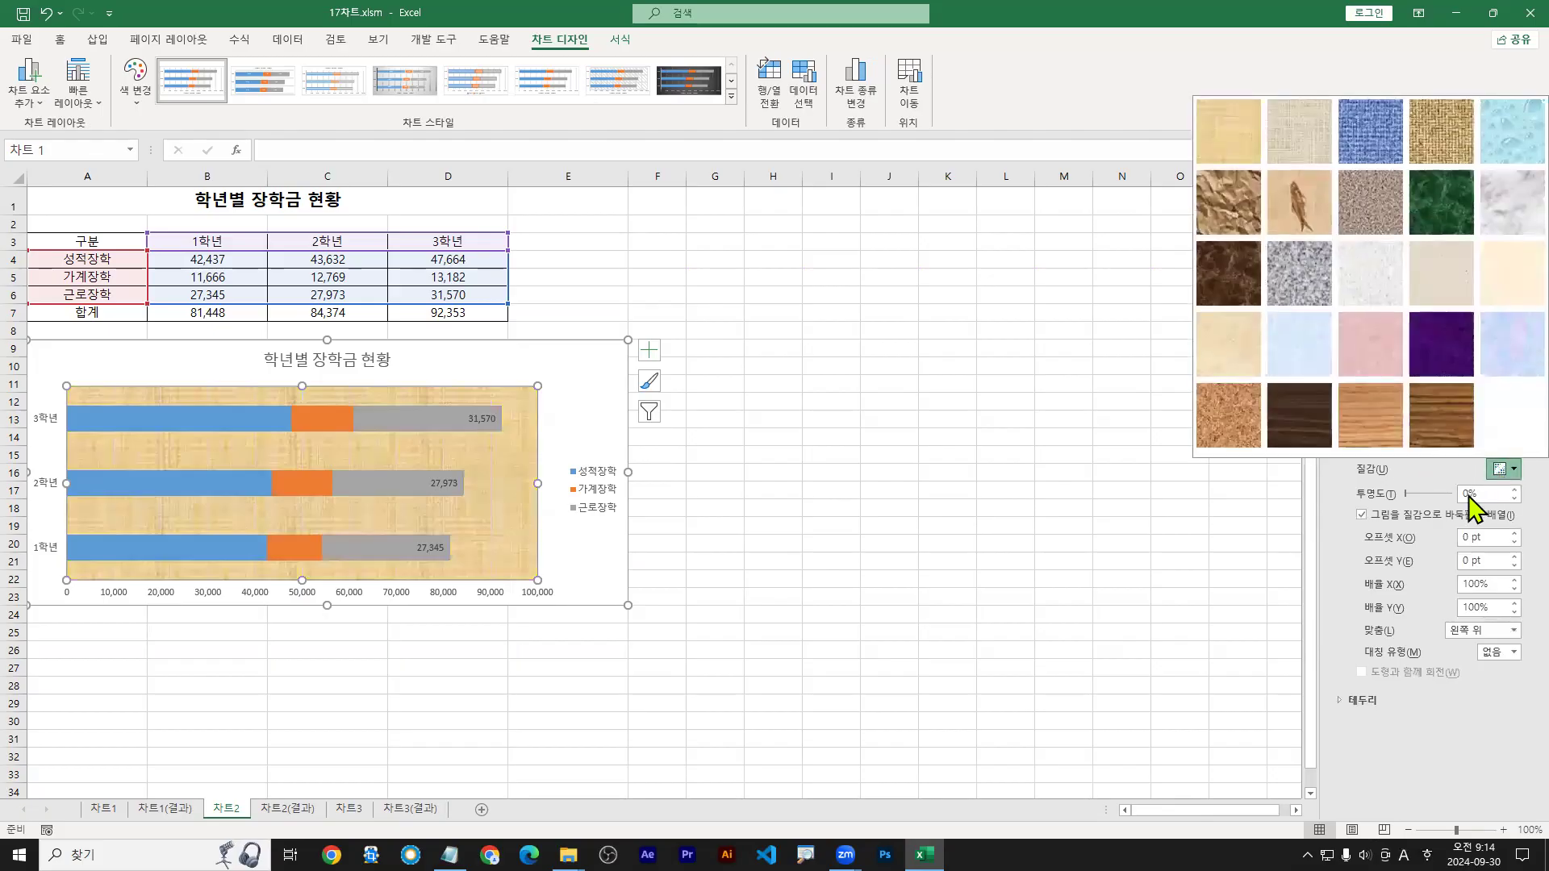
{"action": "left_click", "coordinate": [1377, 348]}
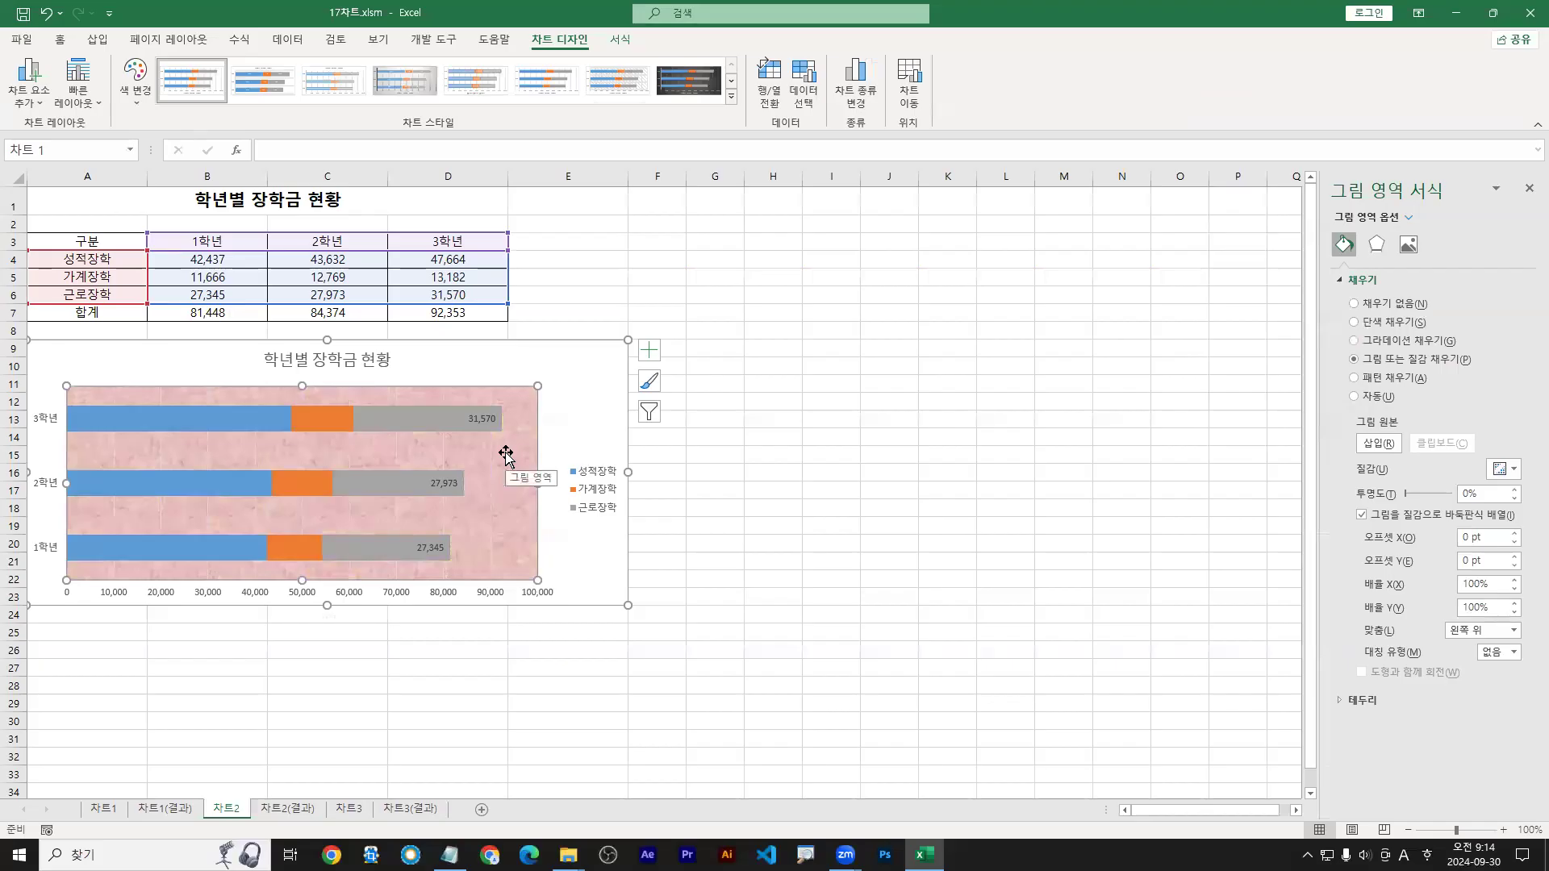
Step: Try 자동 and 그라데이션 채우기 on the plot area, and return its fill to 단색 채우기 in yellow
{"action": "left_click", "coordinate": [1353, 396]}
{"action": "left_click", "coordinate": [1354, 340]}
{"action": "left_click", "coordinate": [1354, 322]}
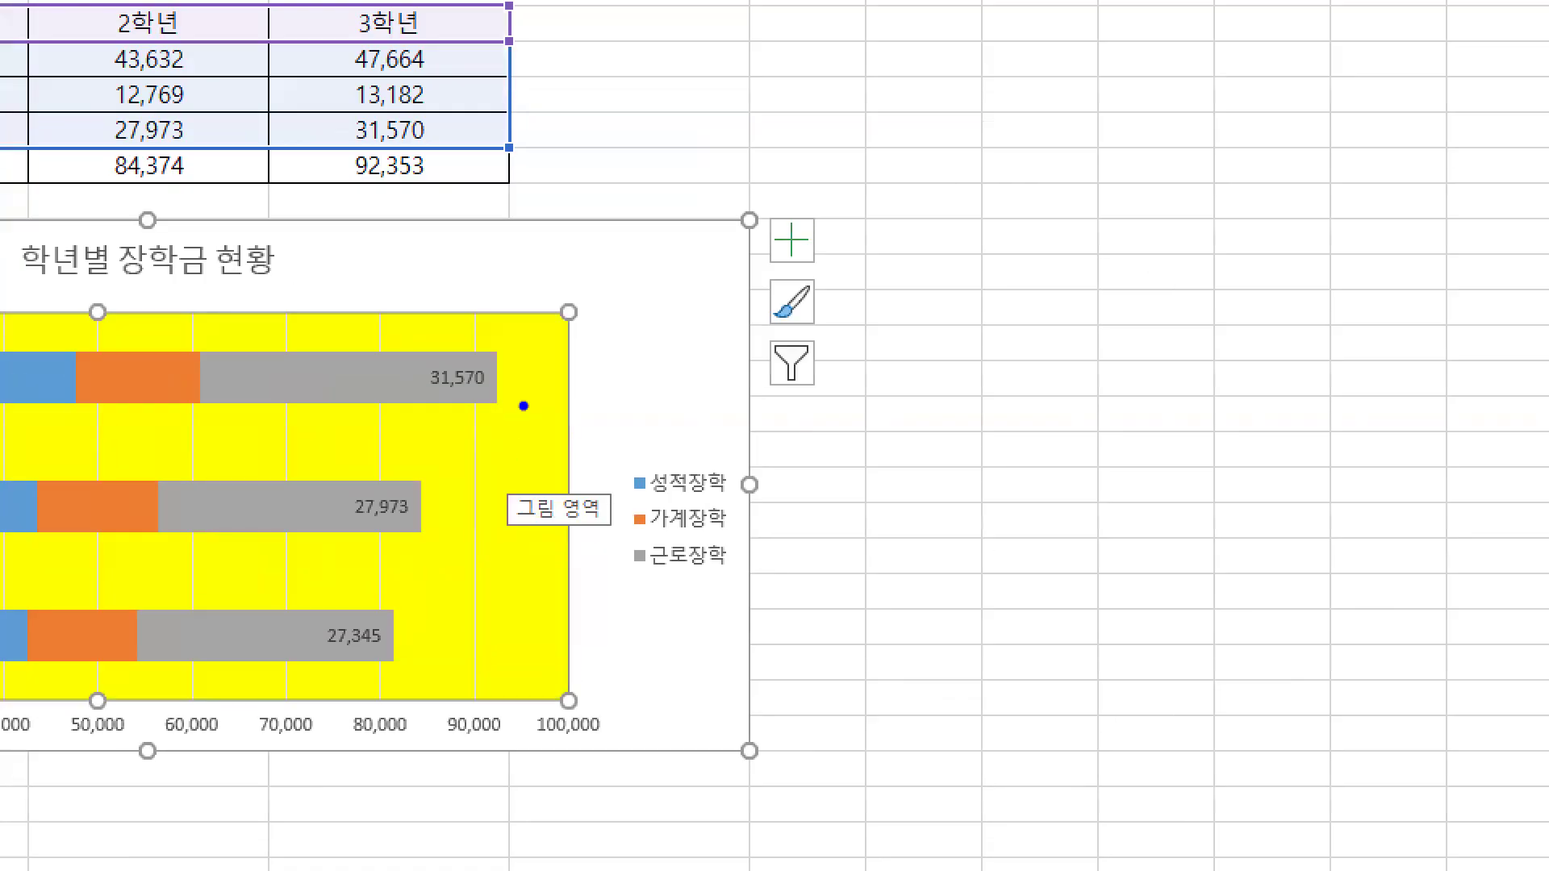
Step: Mark the yellow plot area in blue, point red arrows at the chart's outer background, and handwrite 차트 영역 beside it
{"action": "mouse_move", "coordinate": [530, 402]}
{"action": "left_mouse_down"}
{"action": "mouse_move", "coordinate": [476, 456]}
{"action": "mouse_move", "coordinate": [515, 503]}
{"action": "left_mouse_up"}
{"action": "left_click_drag", "start_coordinate": [729, 331], "coordinate": [677, 284]}
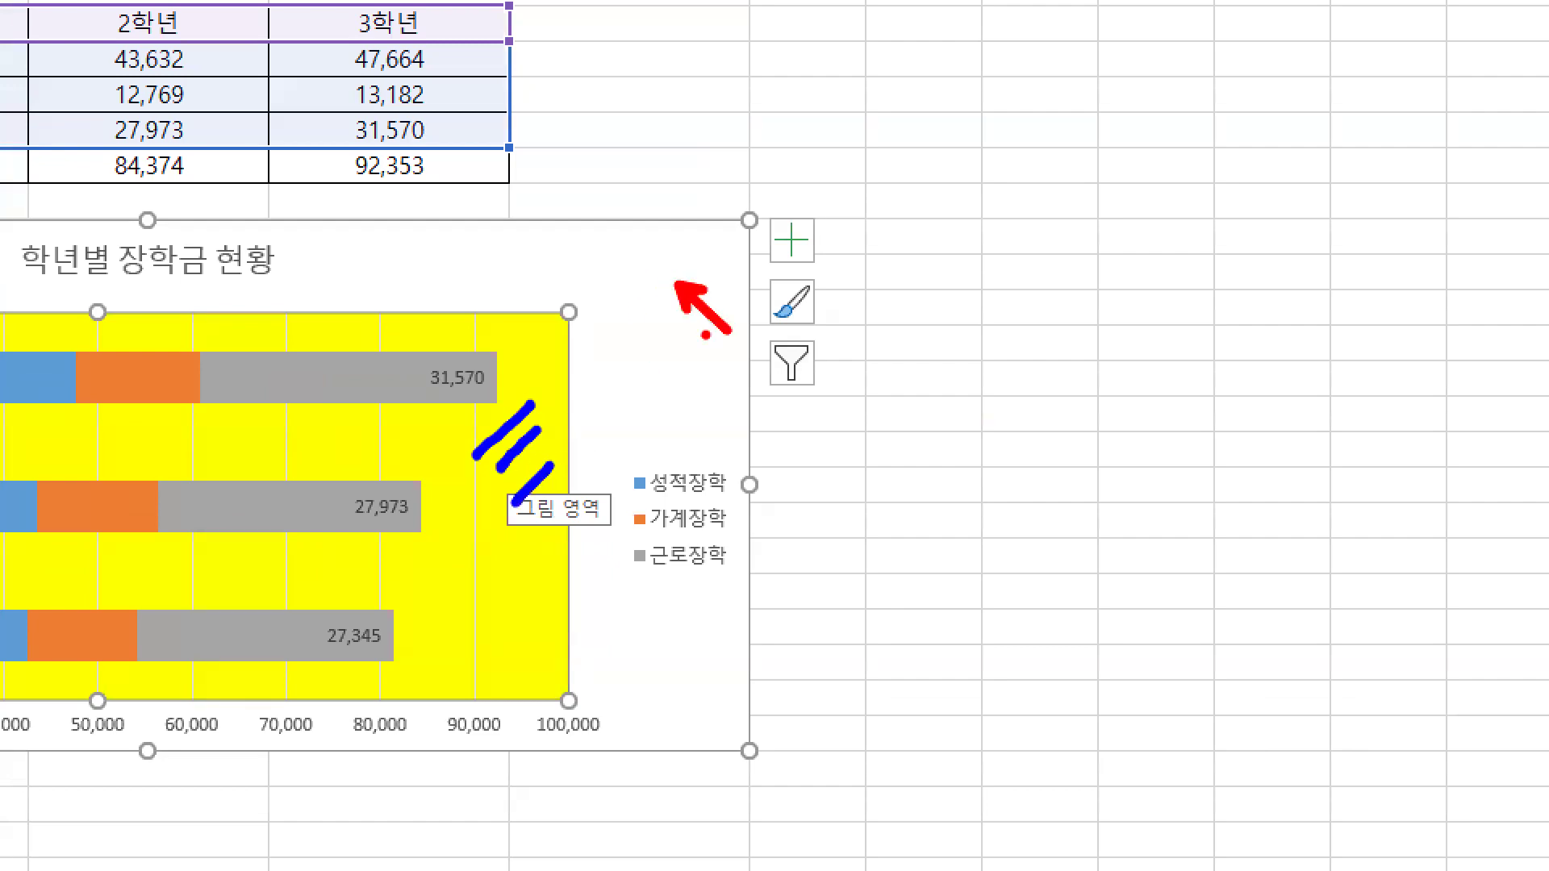
{"action": "left_click_drag", "start_coordinate": [707, 370], "coordinate": [668, 327]}
{"action": "mouse_move", "coordinate": [684, 419]}
{"action": "left_mouse_down"}
{"action": "mouse_move", "coordinate": [652, 379]}
{"action": "mouse_move", "coordinate": [761, 458]}
{"action": "left_mouse_up"}
{"action": "left_click_drag", "start_coordinate": [775, 402], "coordinate": [778, 466]}
{"action": "left_click_drag", "start_coordinate": [781, 437], "coordinate": [825, 396]}
{"action": "mouse_move", "coordinate": [800, 418]}
{"action": "left_mouse_down"}
{"action": "mouse_move", "coordinate": [829, 414]}
{"action": "mouse_move", "coordinate": [865, 456]}
{"action": "left_mouse_up"}
{"action": "left_click_drag", "start_coordinate": [881, 393], "coordinate": [919, 419]}
{"action": "mouse_move", "coordinate": [879, 392]}
{"action": "left_mouse_down"}
{"action": "mouse_move", "coordinate": [950, 385]}
{"action": "mouse_move", "coordinate": [918, 421]}
{"action": "left_mouse_up"}
{"action": "mouse_move", "coordinate": [956, 373]}
{"action": "left_mouse_down"}
{"action": "mouse_move", "coordinate": [944, 440]}
{"action": "mouse_move", "coordinate": [984, 396]}
{"action": "mouse_move", "coordinate": [1031, 379]}
{"action": "left_mouse_up"}
{"action": "left_click_drag", "start_coordinate": [1037, 359], "coordinate": [1041, 436]}
{"action": "left_click_drag", "start_coordinate": [1013, 436], "coordinate": [1033, 427]}
{"action": "left_click_drag", "start_coordinate": [1042, 423], "coordinate": [1056, 463]}
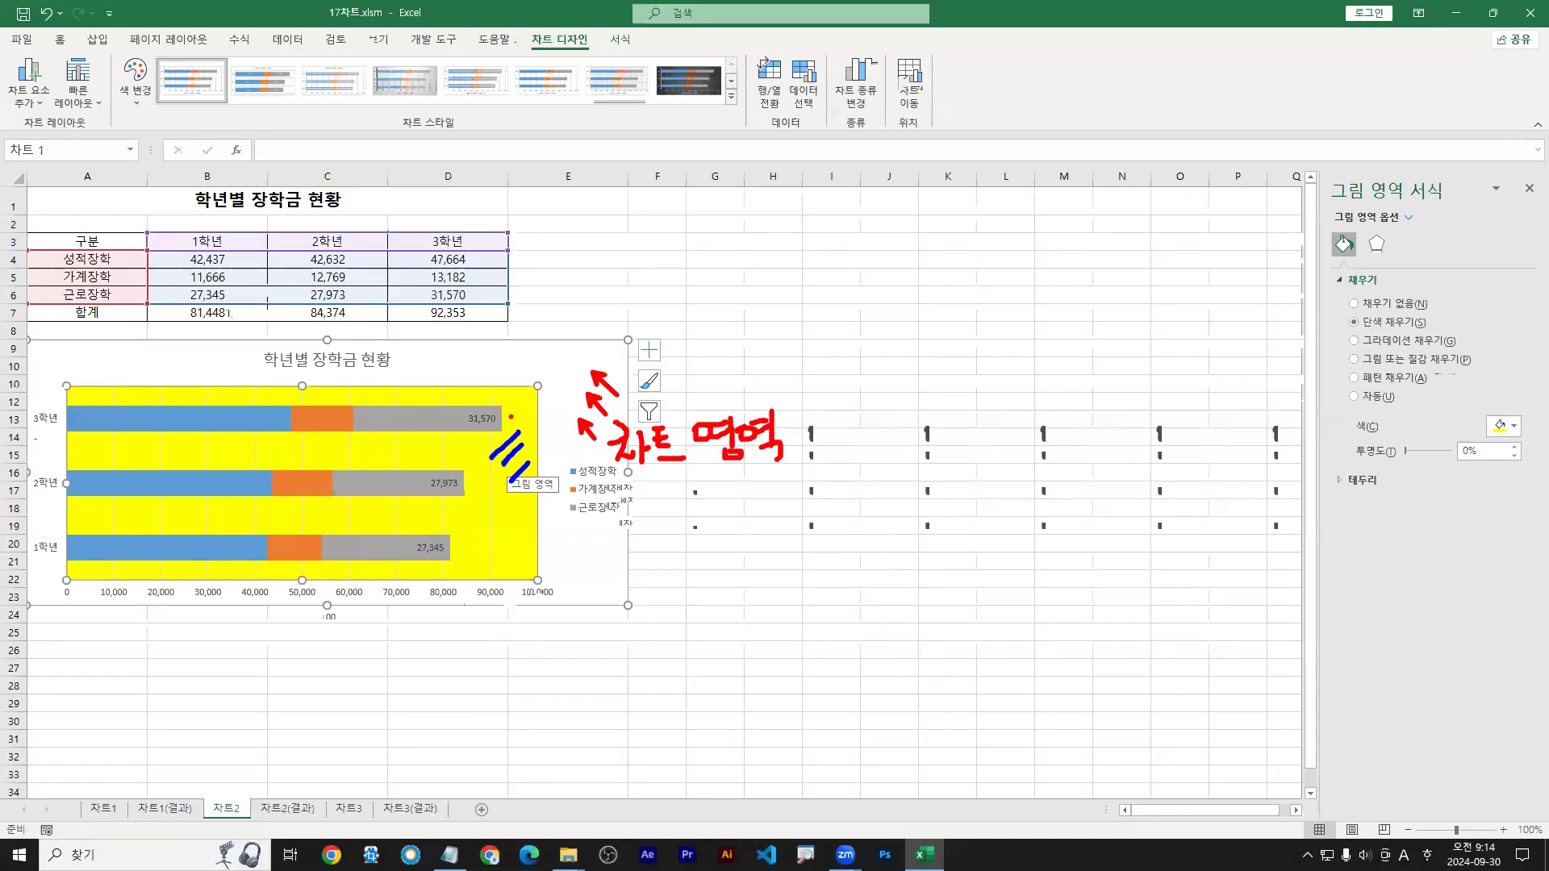
Step: Outline the chart area's outer border in red, sketch rounded corners on it in blue, and clear all marks
{"action": "mouse_move", "coordinate": [556, 336]}
{"action": "left_mouse_down"}
{"action": "mouse_move", "coordinate": [622, 334]}
{"action": "mouse_move", "coordinate": [632, 349]}
{"action": "mouse_move", "coordinate": [634, 614]}
{"action": "mouse_move", "coordinate": [512, 612]}
{"action": "left_mouse_up"}
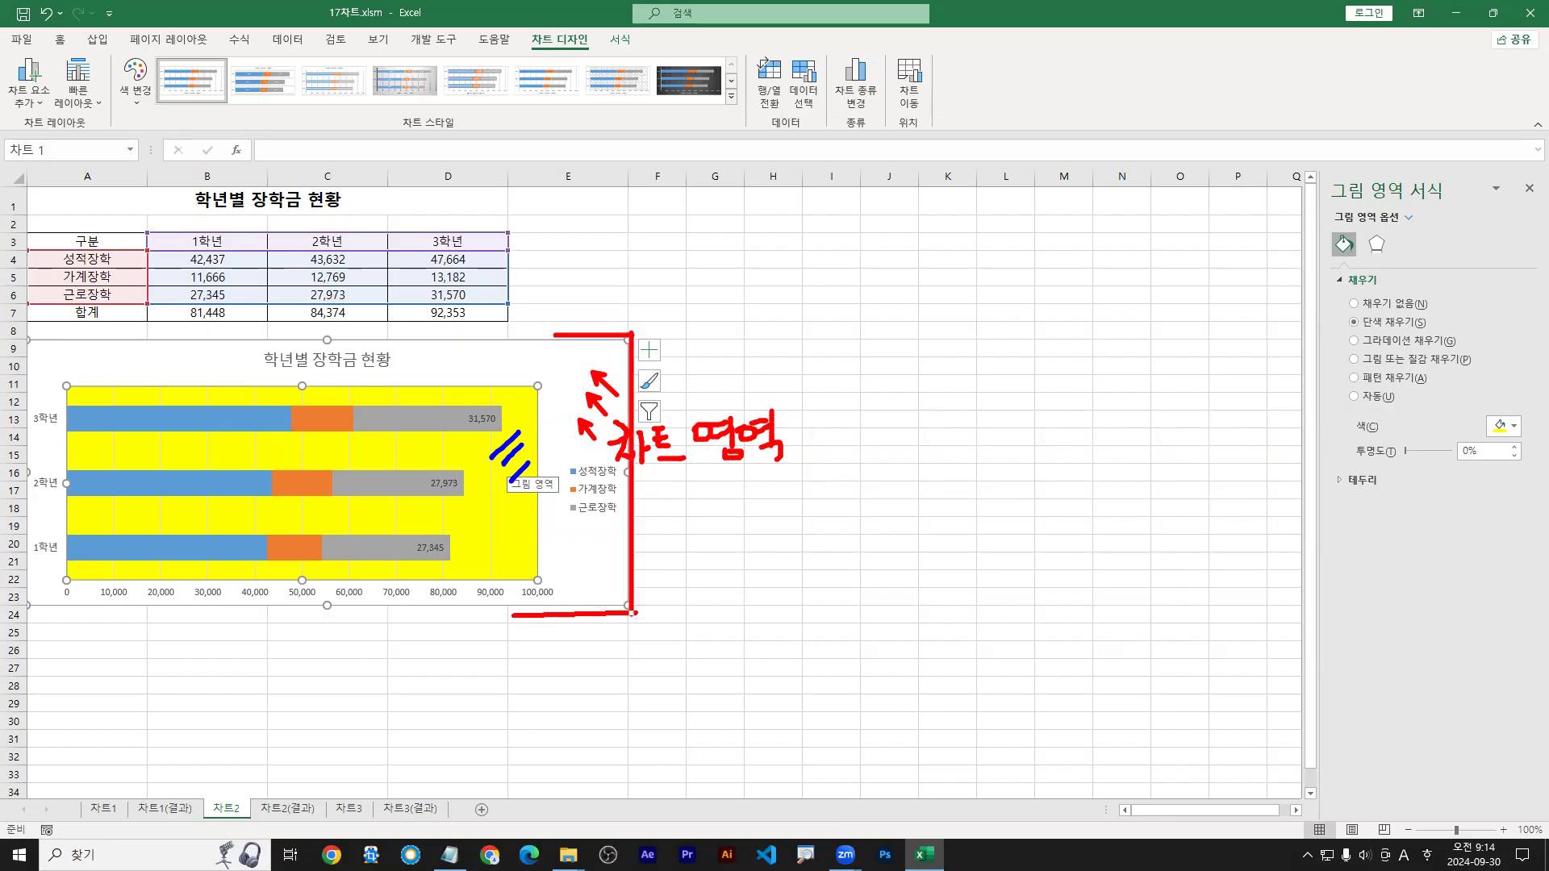
{"action": "left_click_drag", "start_coordinate": [589, 319], "coordinate": [611, 332]}
{"action": "mouse_move", "coordinate": [616, 298]}
{"action": "left_mouse_down"}
{"action": "mouse_move", "coordinate": [595, 329]}
{"action": "mouse_move", "coordinate": [637, 339]}
{"action": "left_mouse_up"}
{"action": "left_click_drag", "start_coordinate": [541, 339], "coordinate": [637, 338]}
{"action": "left_click", "coordinate": [618, 359]}
{"action": "mouse_move", "coordinate": [617, 349]}
{"action": "left_mouse_down"}
{"action": "mouse_move", "coordinate": [607, 335]}
{"action": "mouse_move", "coordinate": [629, 372]}
{"action": "mouse_move", "coordinate": [605, 337]}
{"action": "left_mouse_up"}
{"action": "left_click_drag", "start_coordinate": [632, 582], "coordinate": [605, 606]}
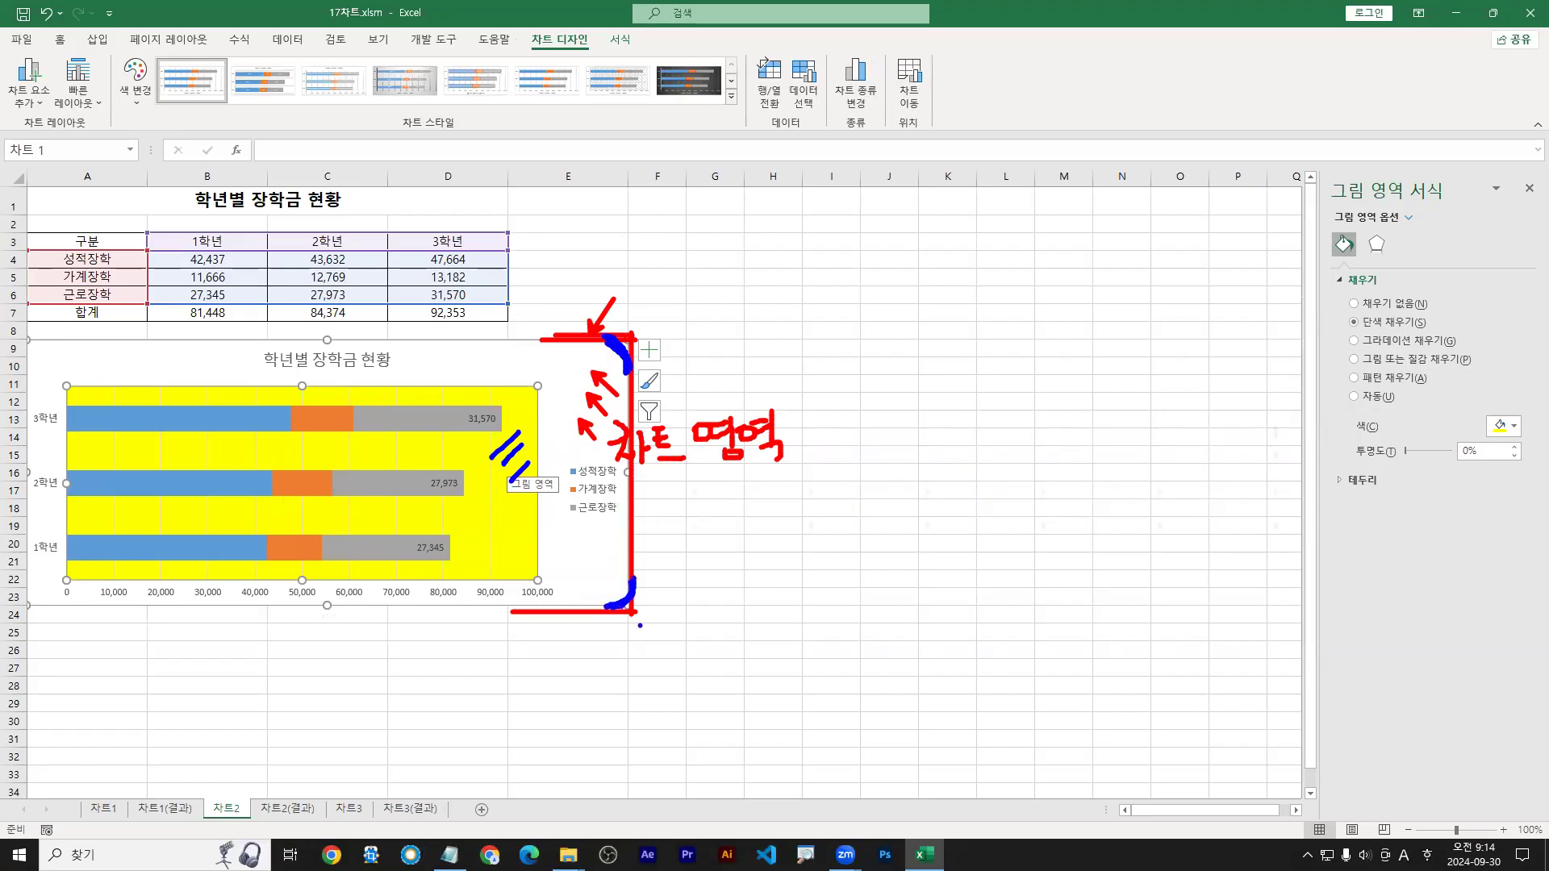
{"action": "key", "text": "Escape"}
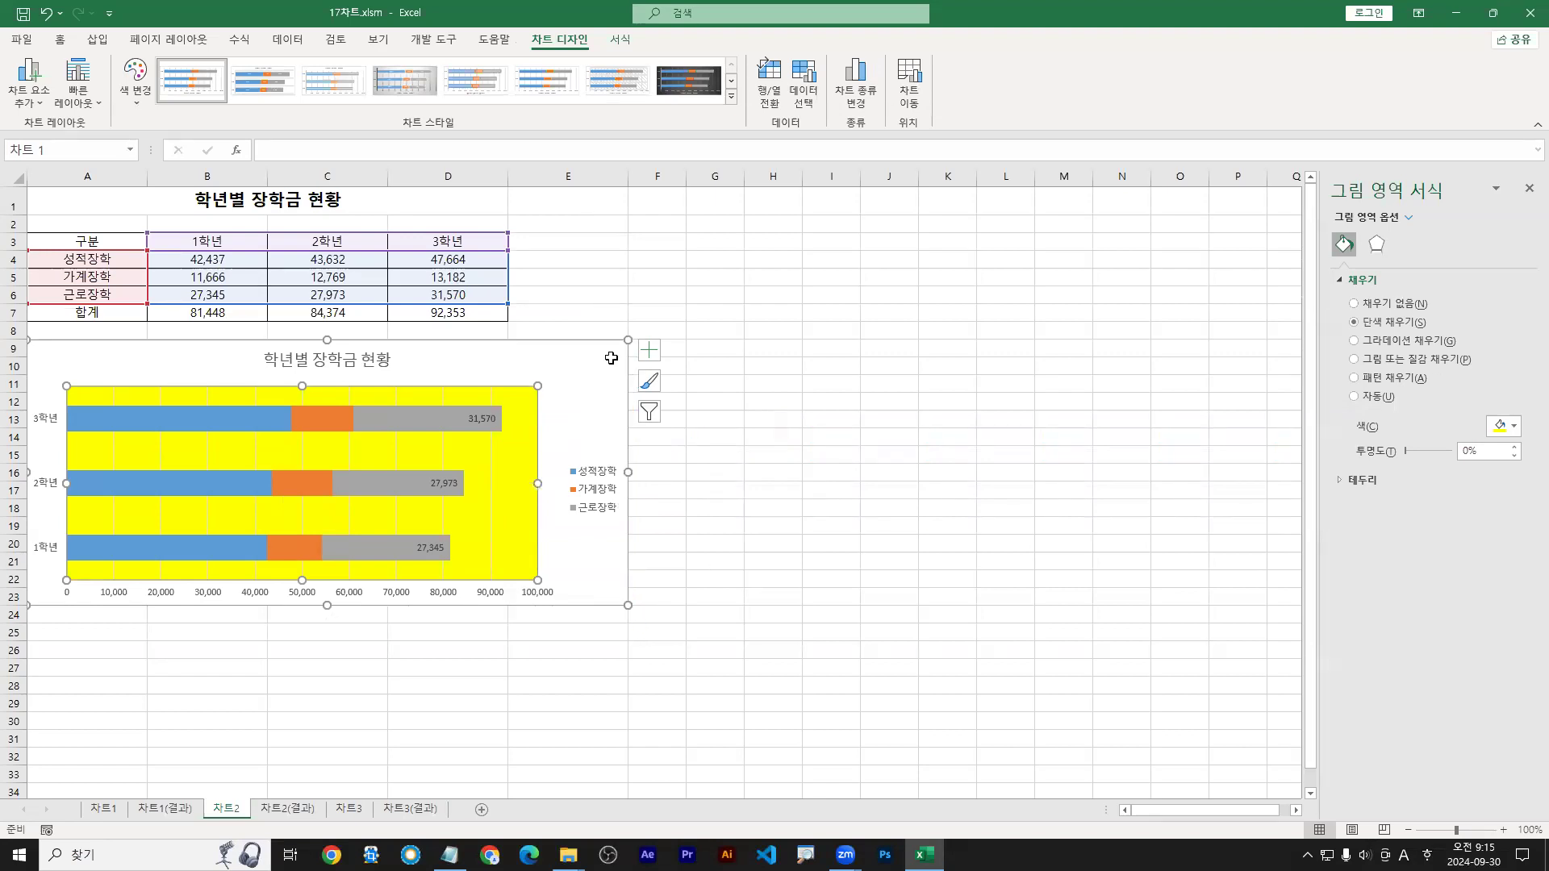
Step: Select the chart area, mark its empty background and clear the marks, and close the 차트 영역 서식 settings
{"action": "left_click", "coordinate": [601, 368]}
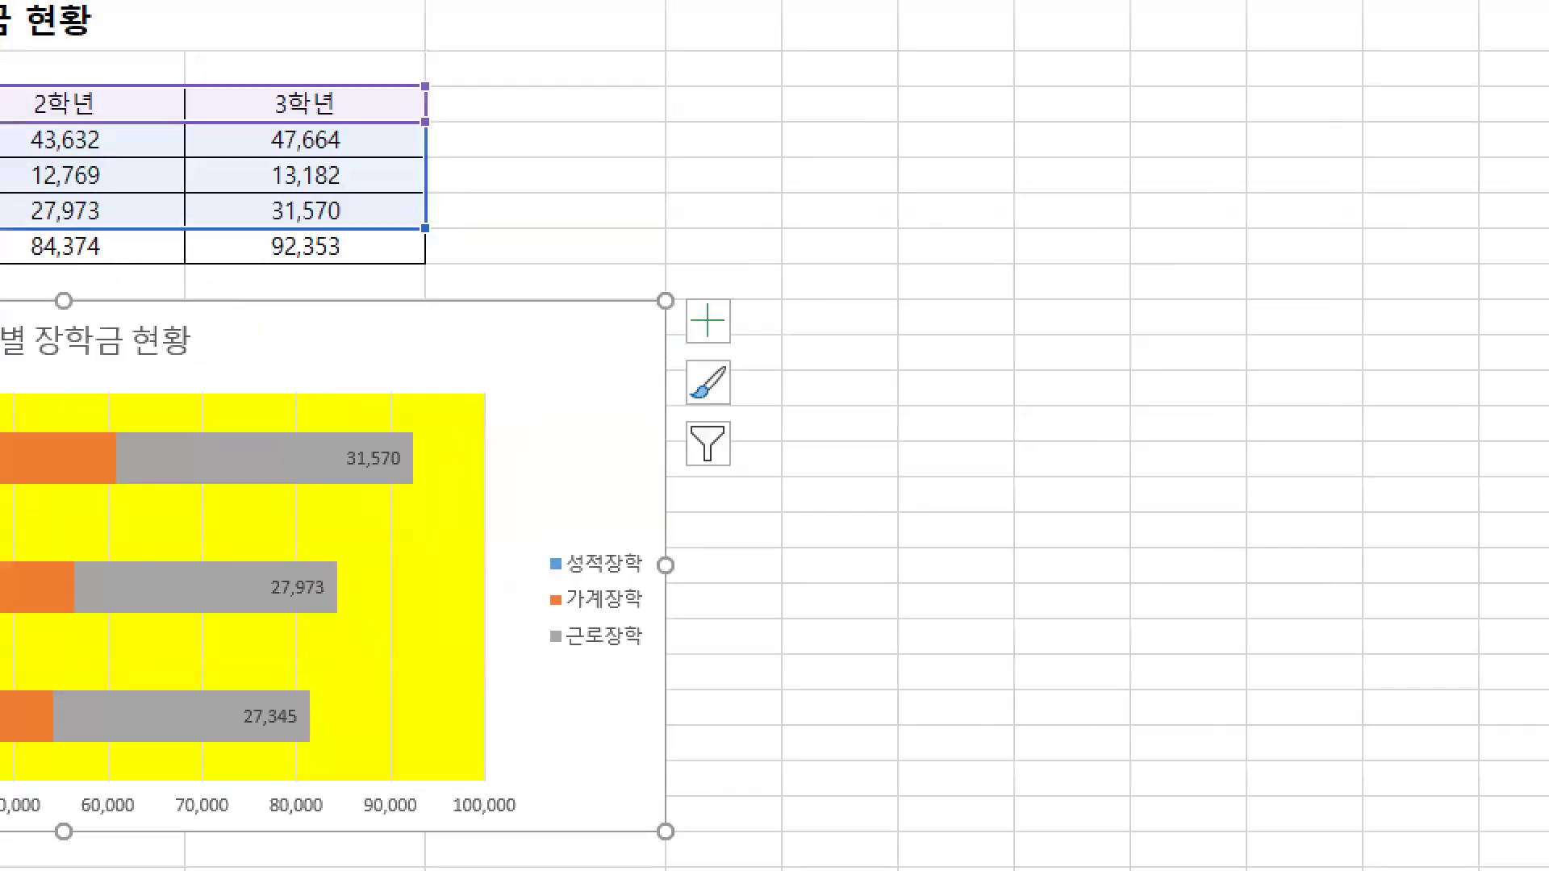
{"action": "mouse_move", "coordinate": [613, 407]}
{"action": "left_mouse_down"}
{"action": "mouse_move", "coordinate": [585, 376]}
{"action": "mouse_move", "coordinate": [603, 453]}
{"action": "left_mouse_up"}
{"action": "left_click_drag", "start_coordinate": [561, 382], "coordinate": [568, 385]}
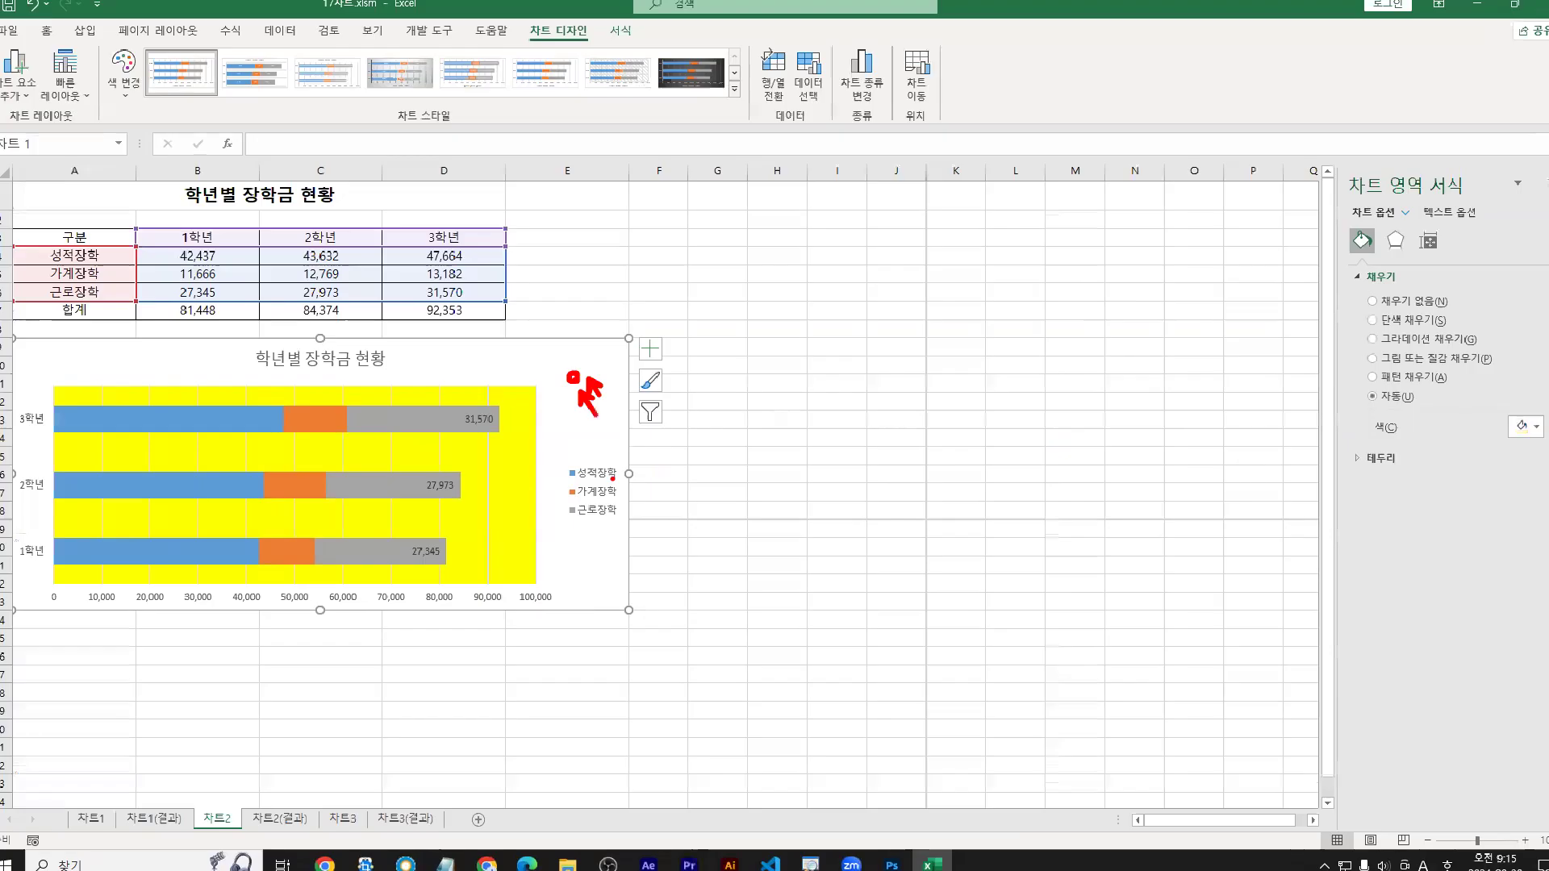
{"action": "key", "text": "Escape"}
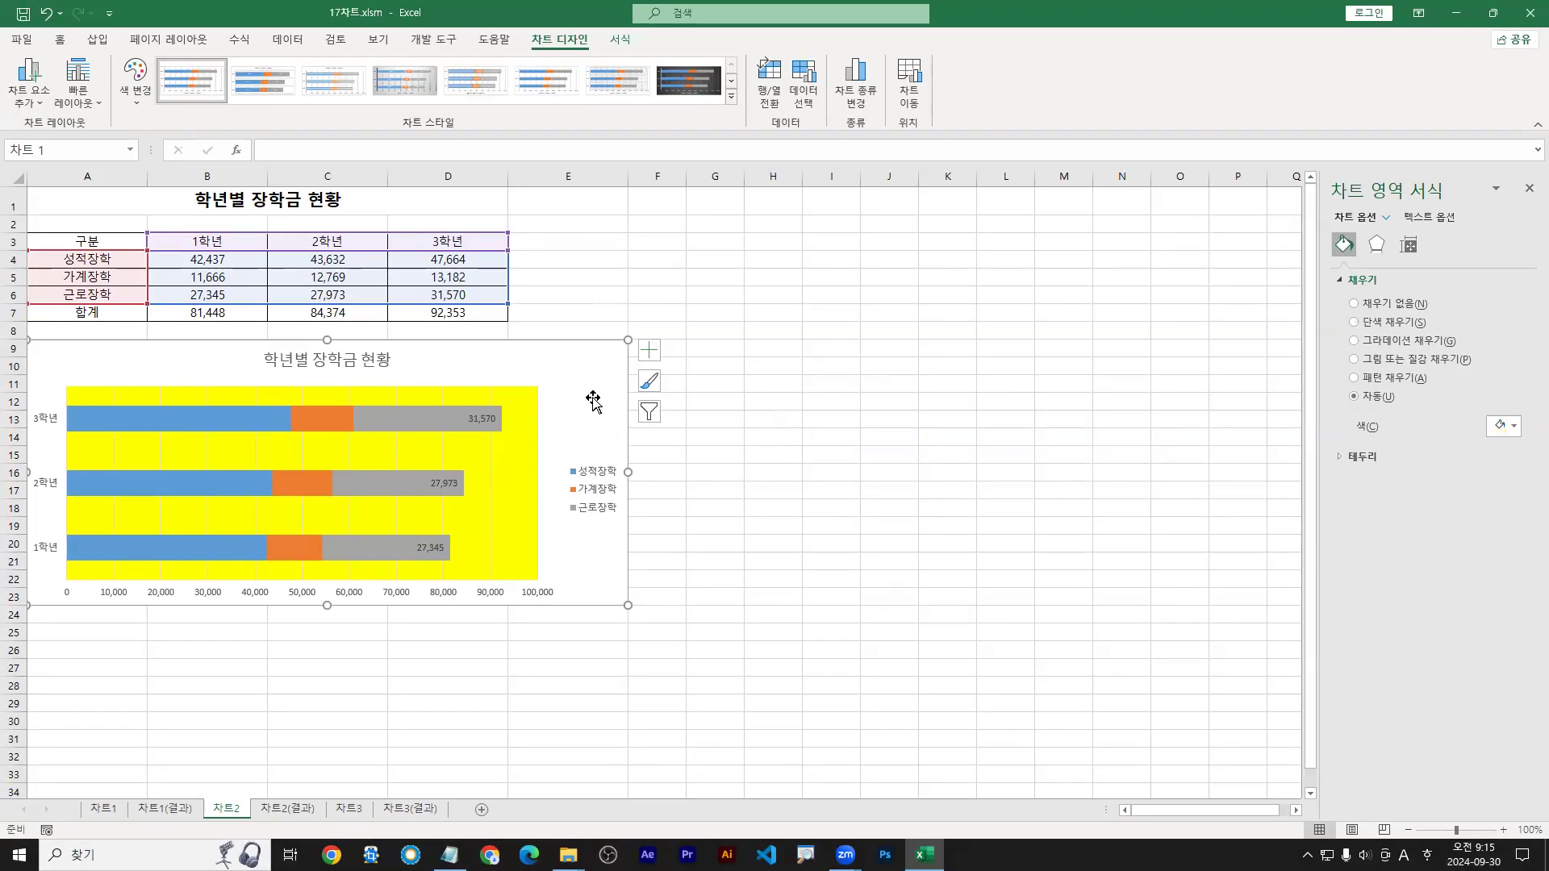
{"action": "left_click", "coordinate": [1529, 188]}
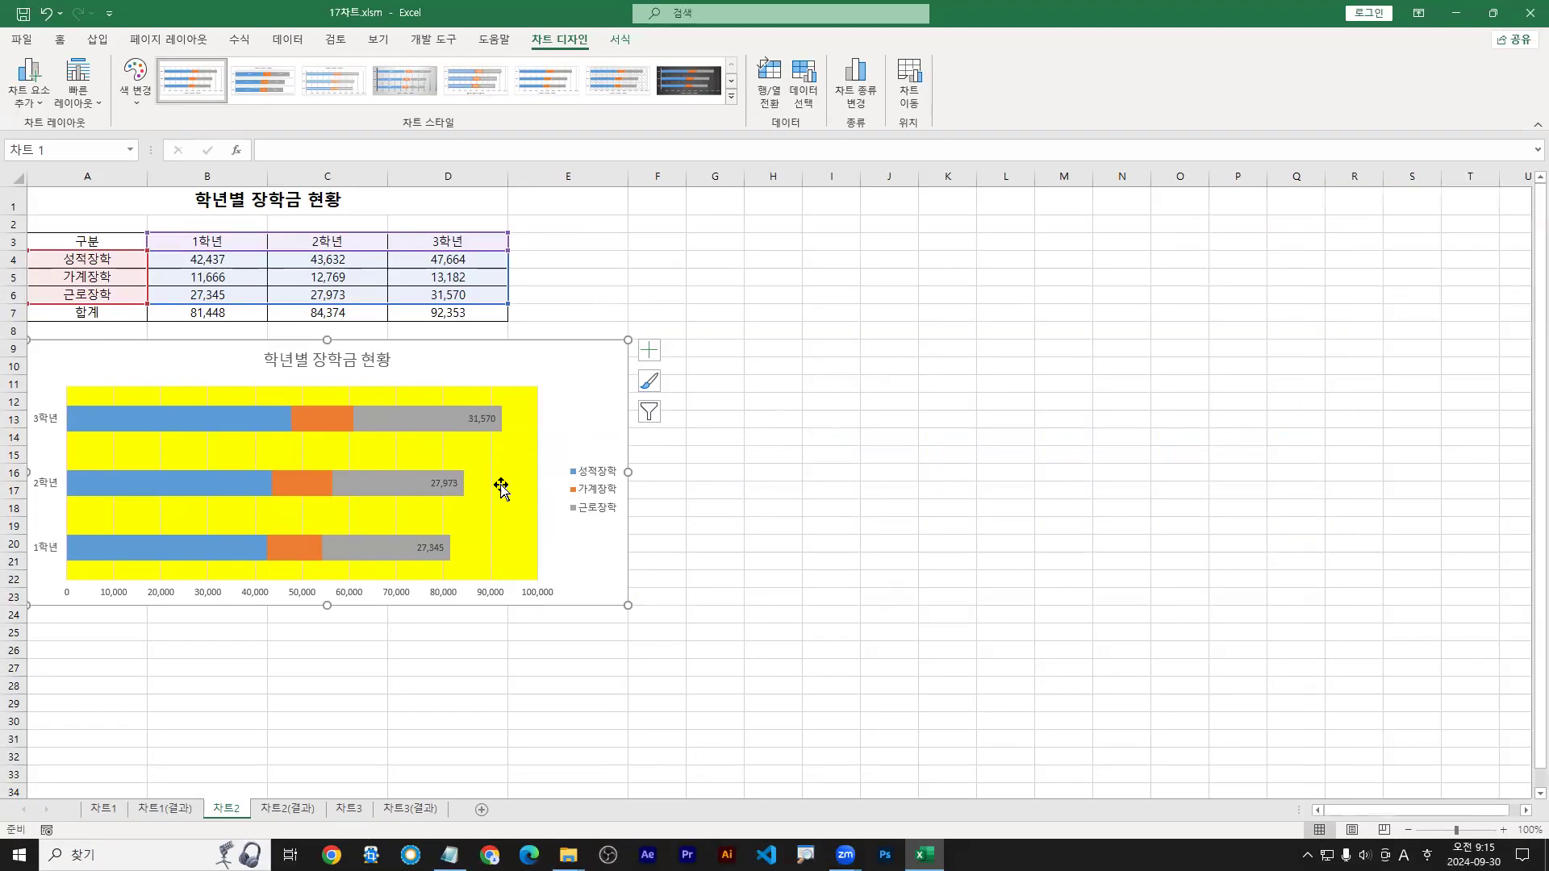
Step: Open the 차트 영역 서식 settings from the chart's empty outer background
{"action": "double_click", "coordinate": [588, 373]}
{"action": "left_click_drag", "start_coordinate": [596, 373], "coordinate": [583, 403]}
{"action": "right_click", "coordinate": [589, 378]}
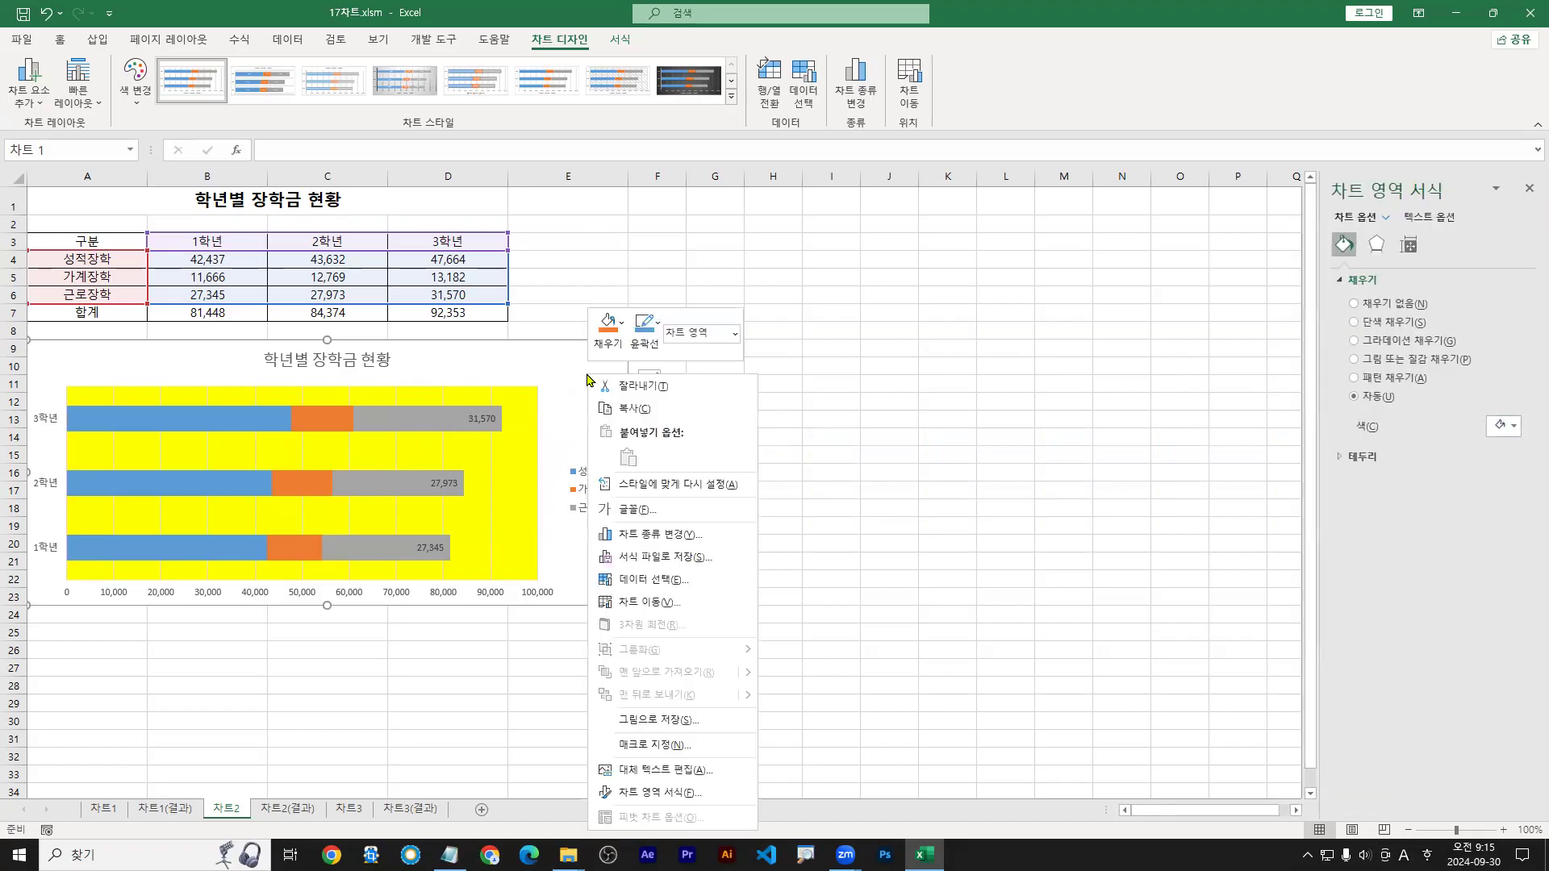
{"action": "left_click", "coordinate": [660, 792]}
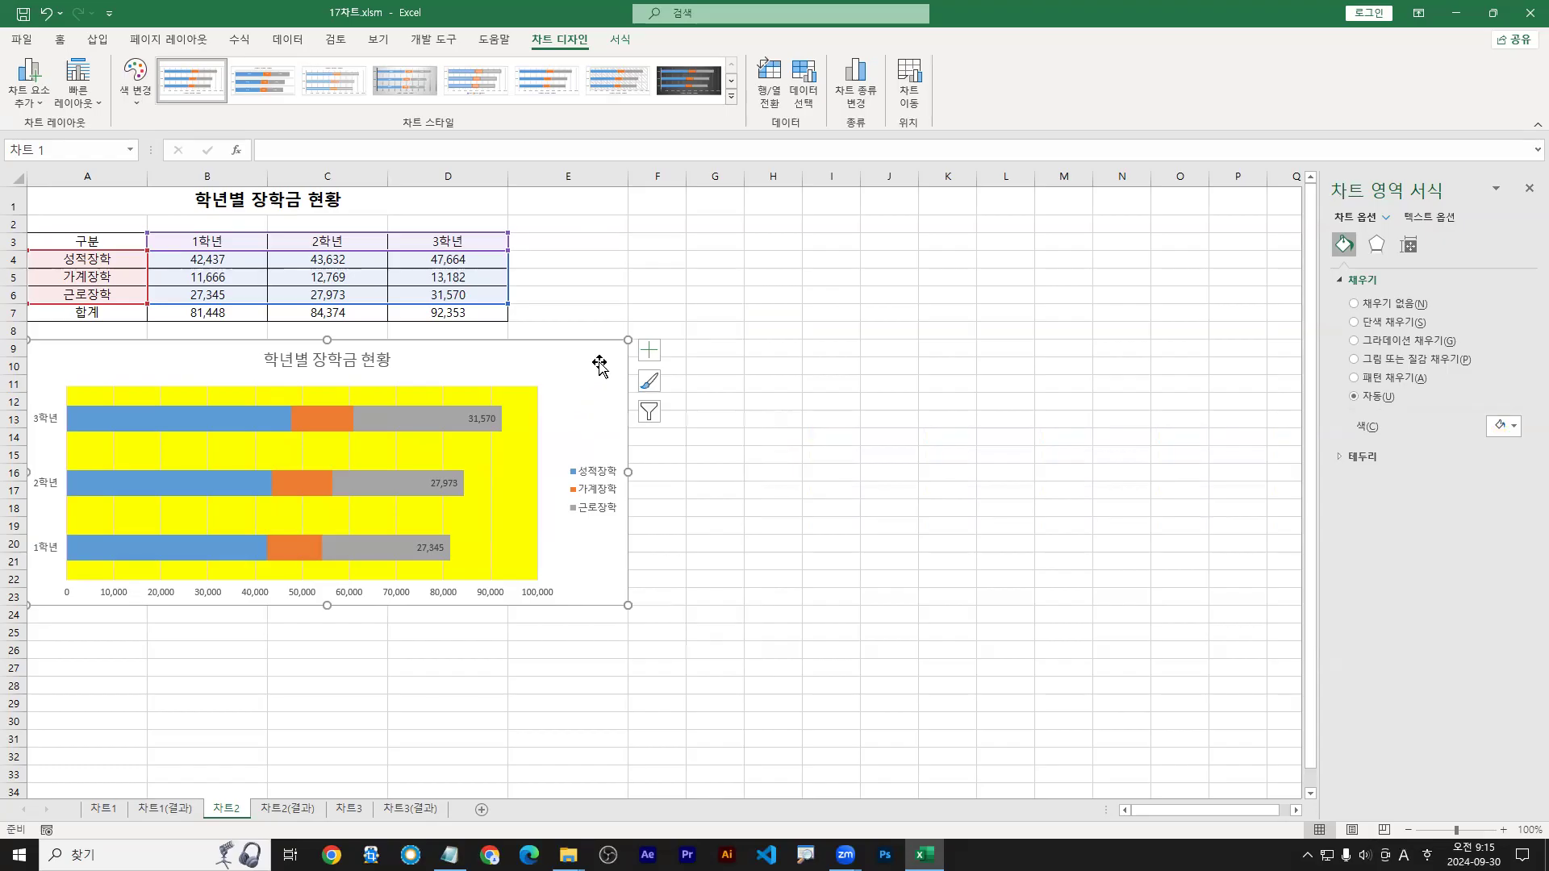
Step: Show the chart area's 테두리 options with 채우기 collapsed, trying 실선 and returning to 자동
{"action": "left_click", "coordinate": [1341, 280]}
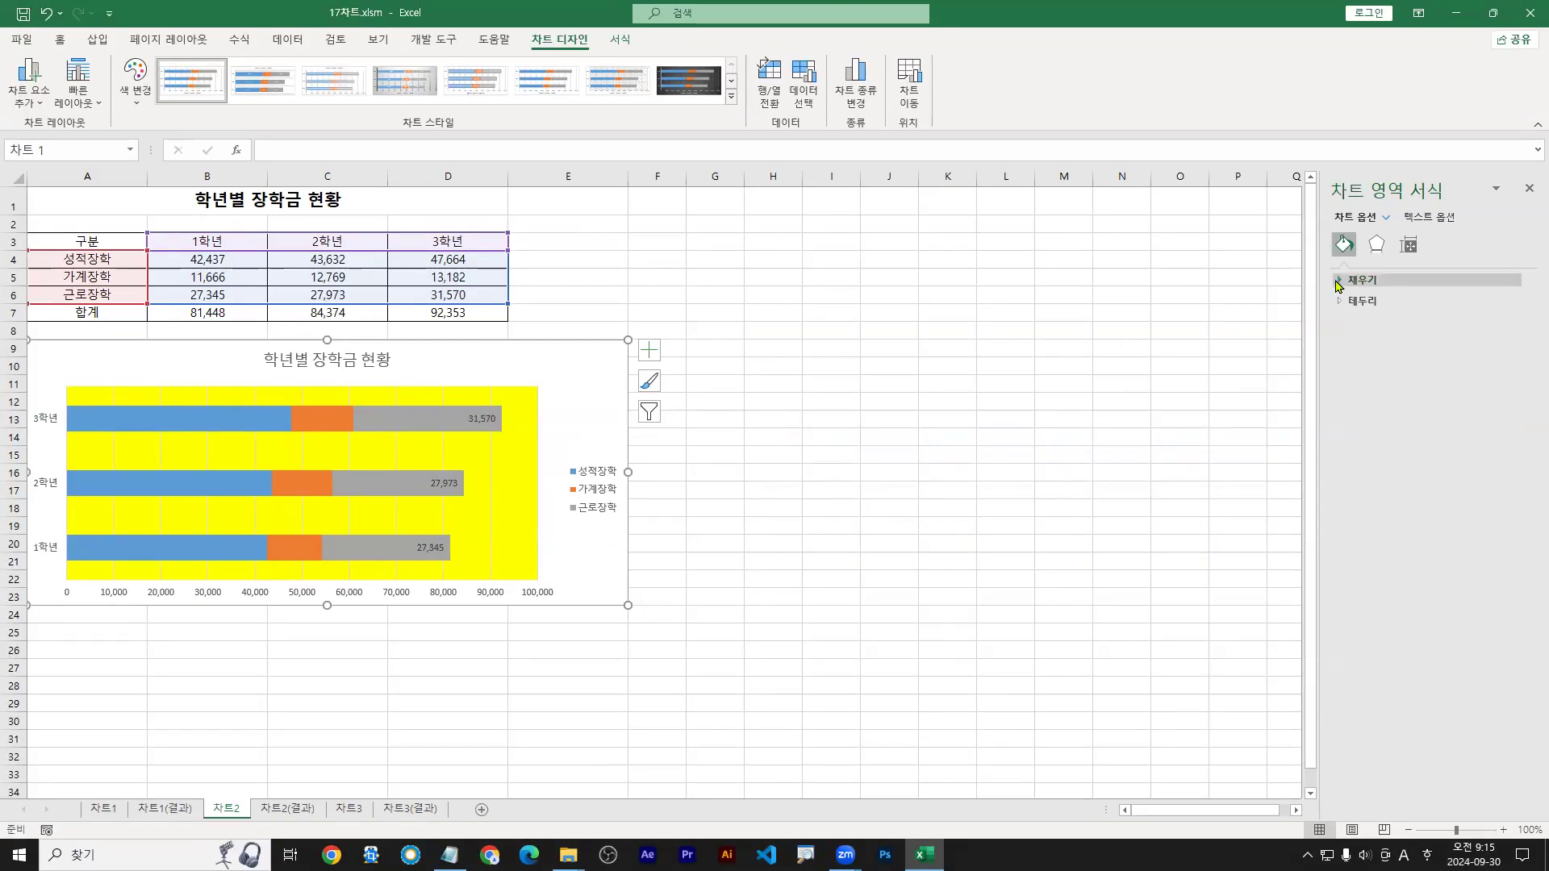
{"action": "left_click", "coordinate": [1176, 327]}
{"action": "left_click", "coordinate": [1338, 282]}
{"action": "left_click", "coordinate": [1340, 302]}
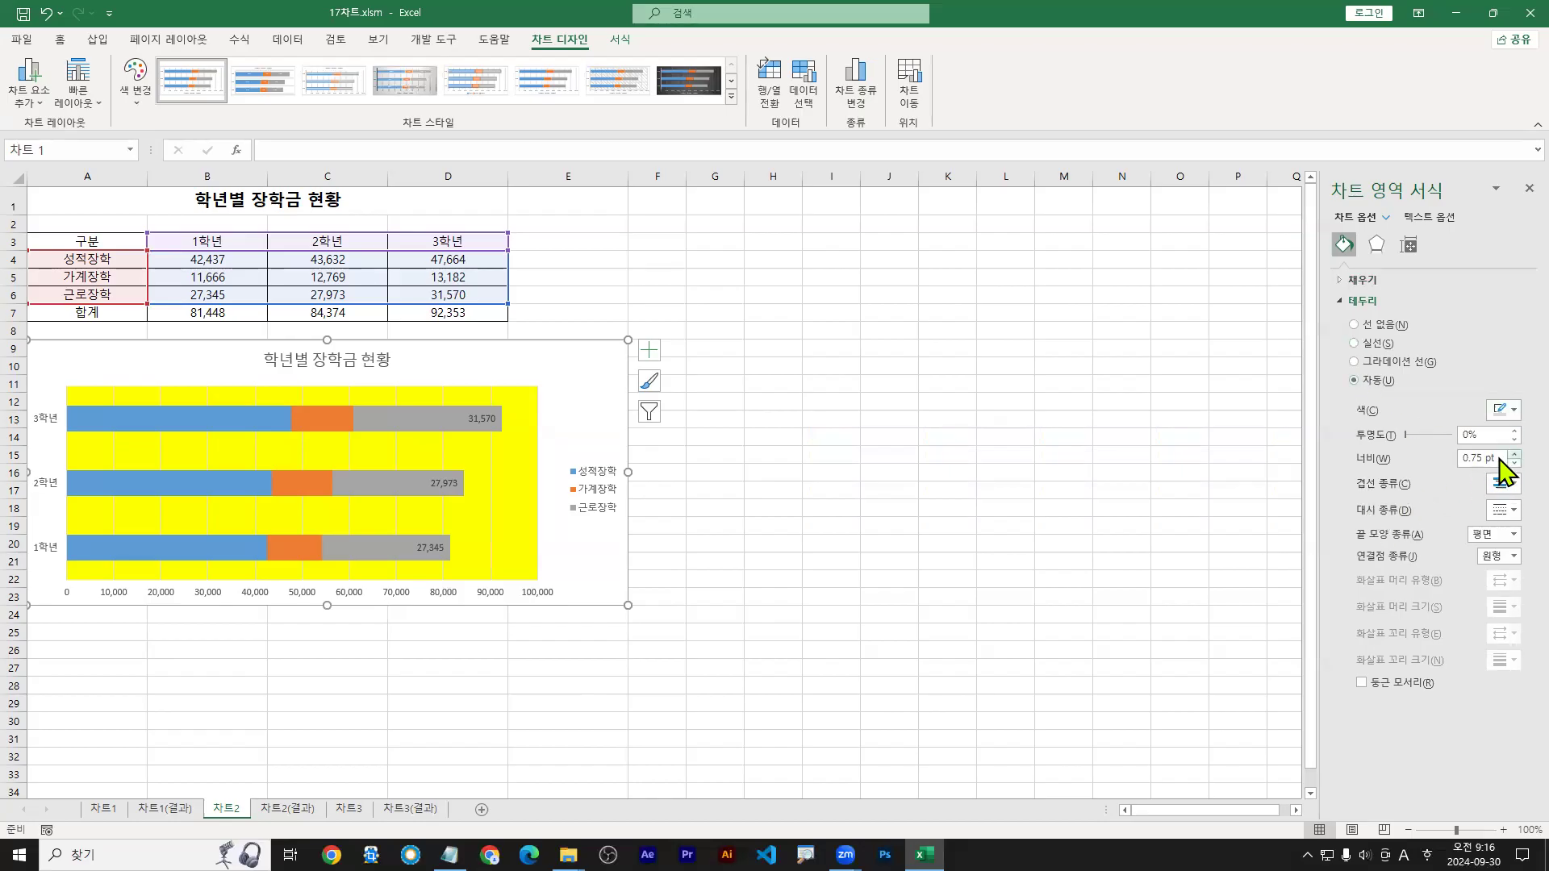
{"action": "left_click", "coordinate": [1354, 343]}
{"action": "left_click", "coordinate": [1354, 381]}
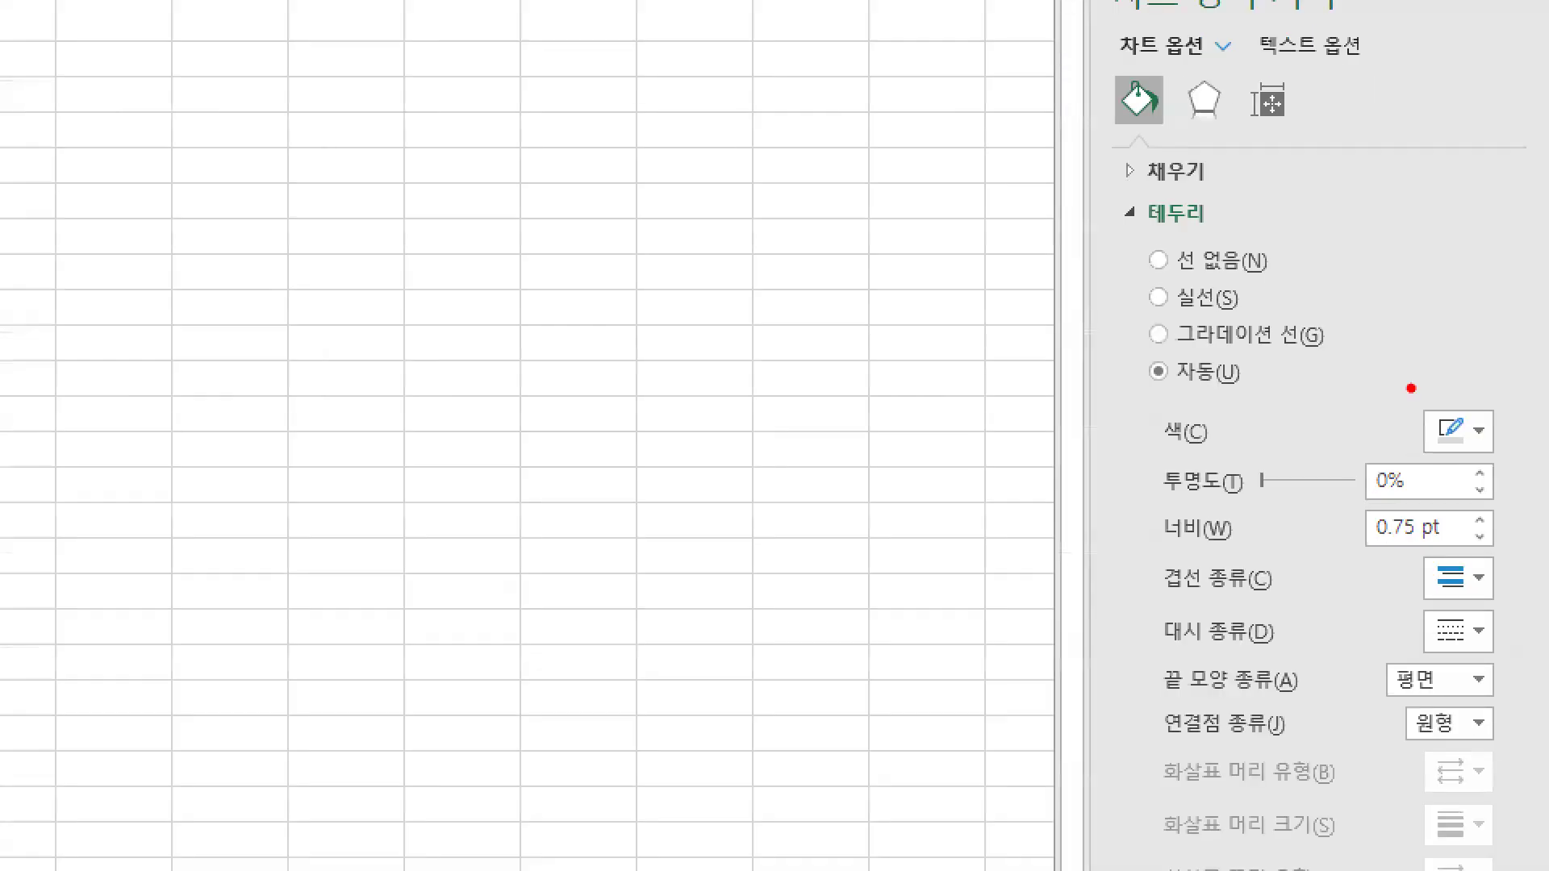
Step: Underline the 너비 setting, clear the mark, and set the chart area's border width to 2 pt
{"action": "left_click_drag", "start_coordinate": [1160, 557], "coordinate": [1548, 557]}
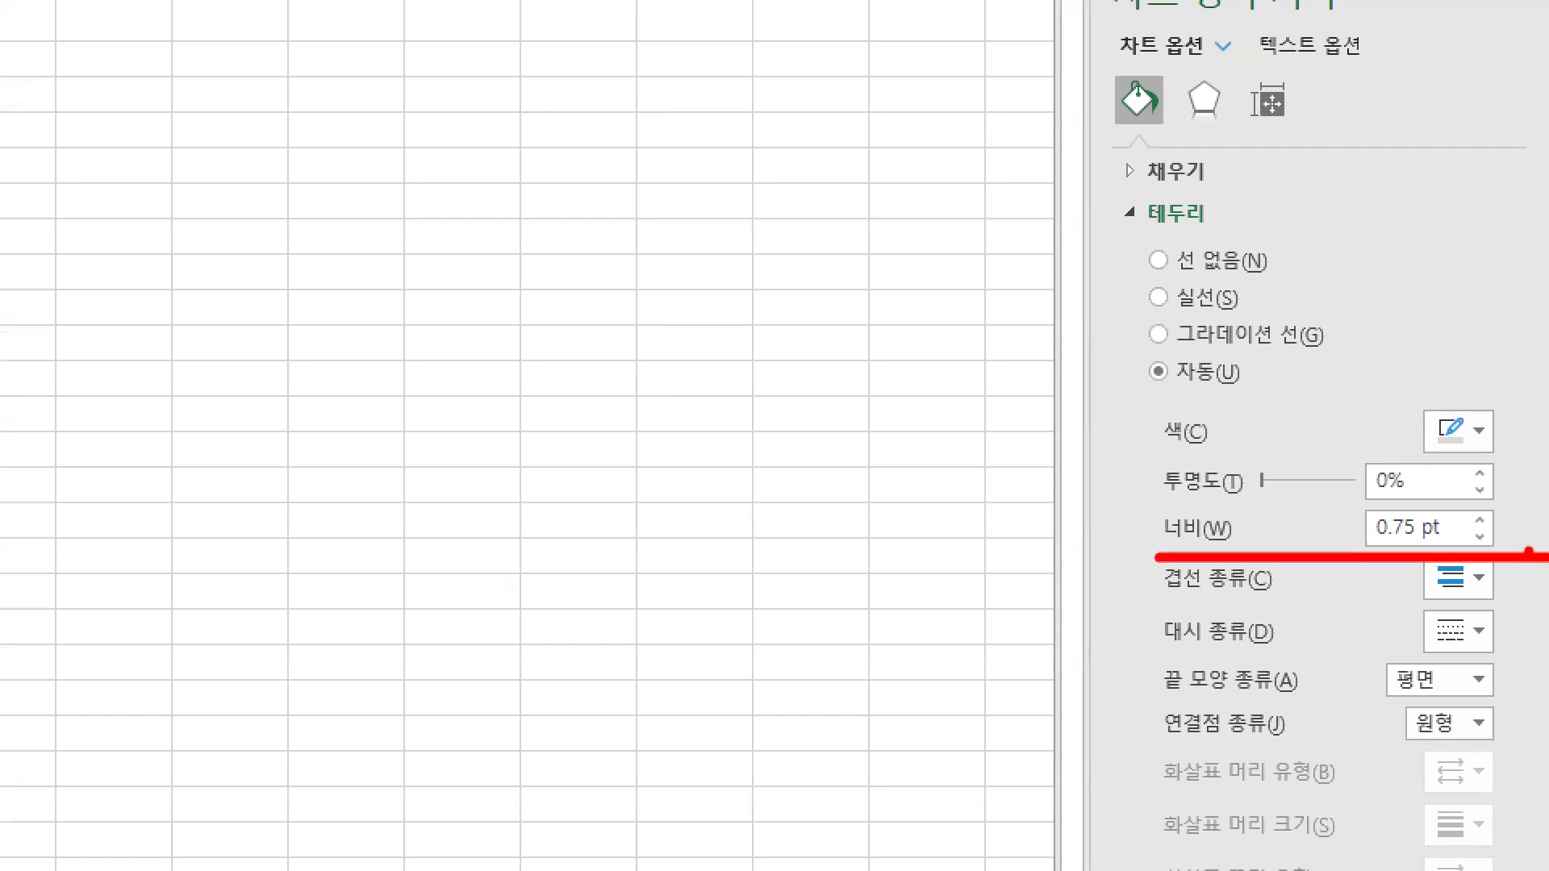
{"action": "key", "text": "Escape"}
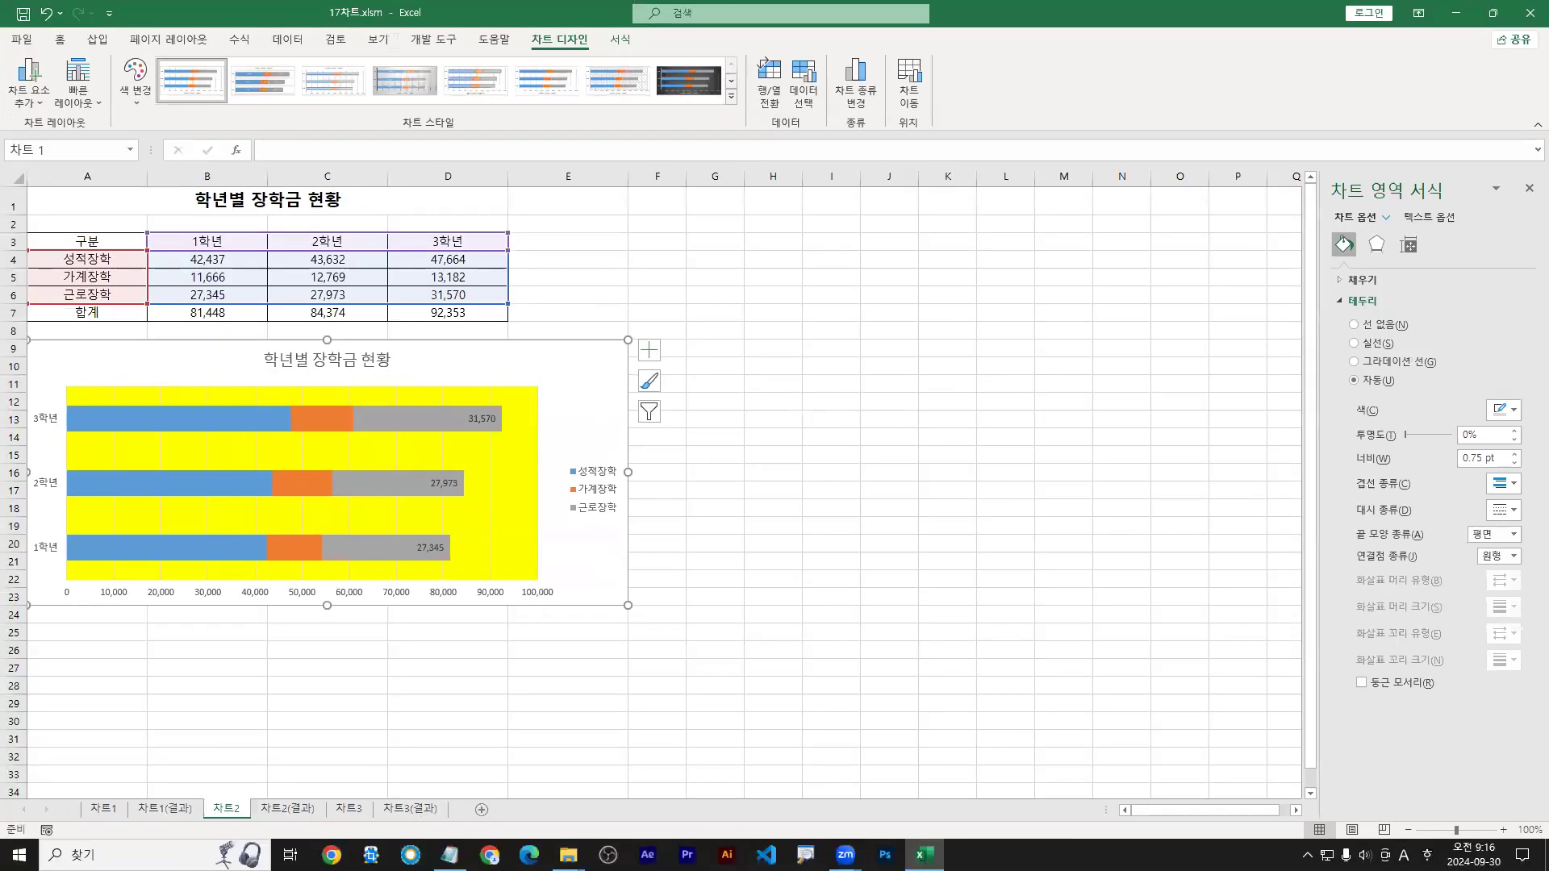
{"action": "left_click", "coordinate": [1515, 454]}
{"action": "left_click", "coordinate": [1514, 455]}
{"action": "left_click", "coordinate": [1514, 454]}
{"action": "left_click", "coordinate": [1515, 456]}
{"action": "left_click", "coordinate": [1515, 456]}
Step: Mark the 실선 option and the 2 pt 너비 setting under 테두리 with red lines and a box, and clear the marks
{"action": "key", "text": "ctrl+1"}
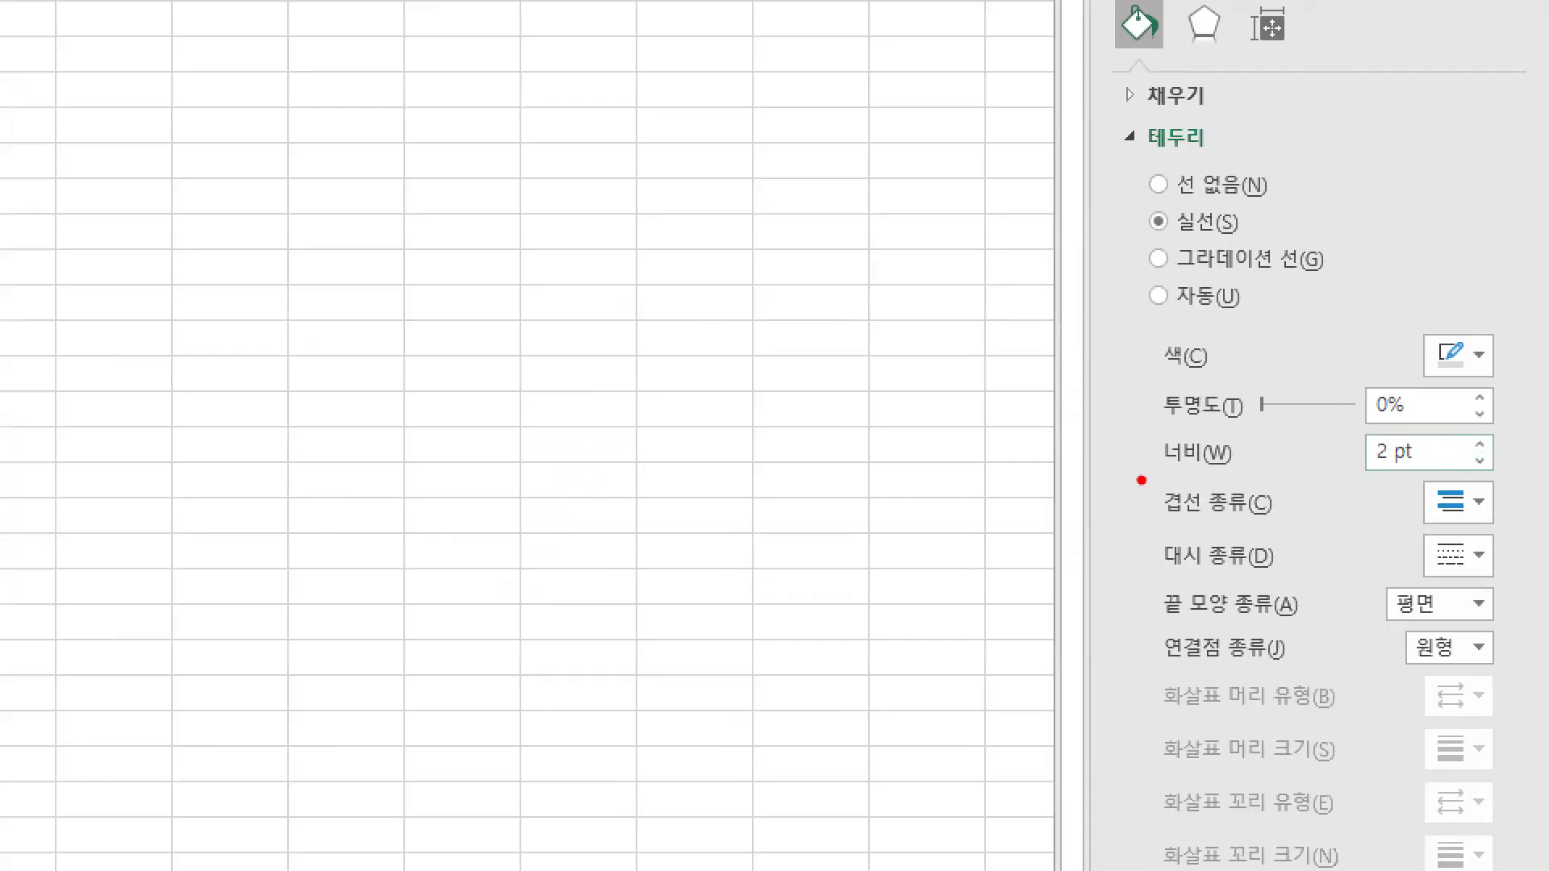
{"action": "left_click_drag", "start_coordinate": [1137, 479], "coordinate": [1503, 478]}
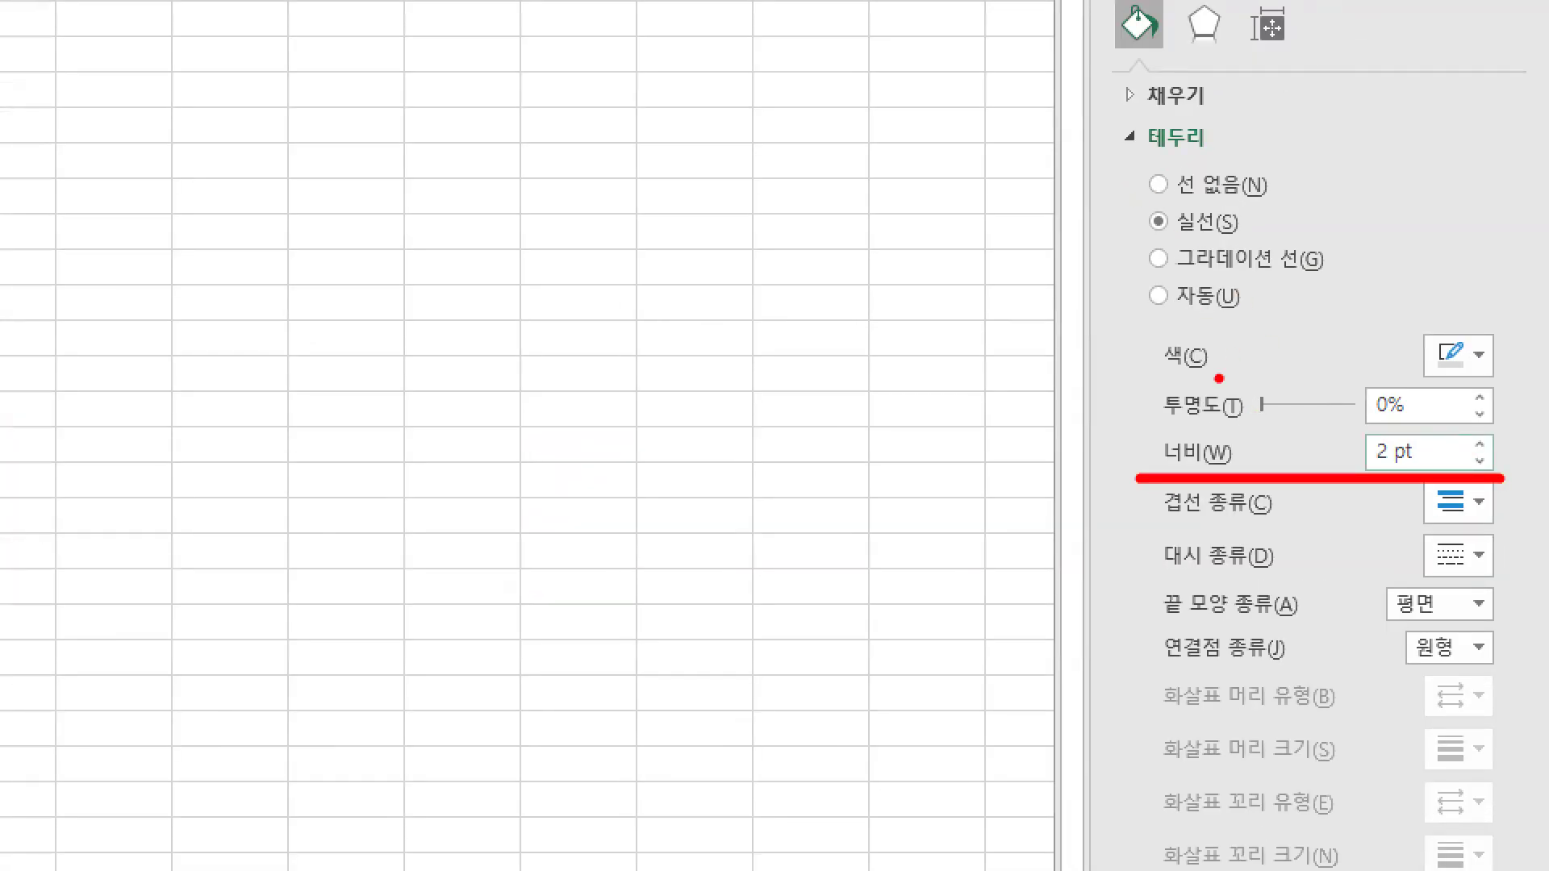
{"action": "left_click_drag", "start_coordinate": [1159, 220], "coordinate": [1121, 242]}
{"action": "key", "text": "Escape"}
{"action": "key", "text": "ctrl+2"}
{"action": "left_click_drag", "start_coordinate": [1359, 470], "coordinate": [1517, 466]}
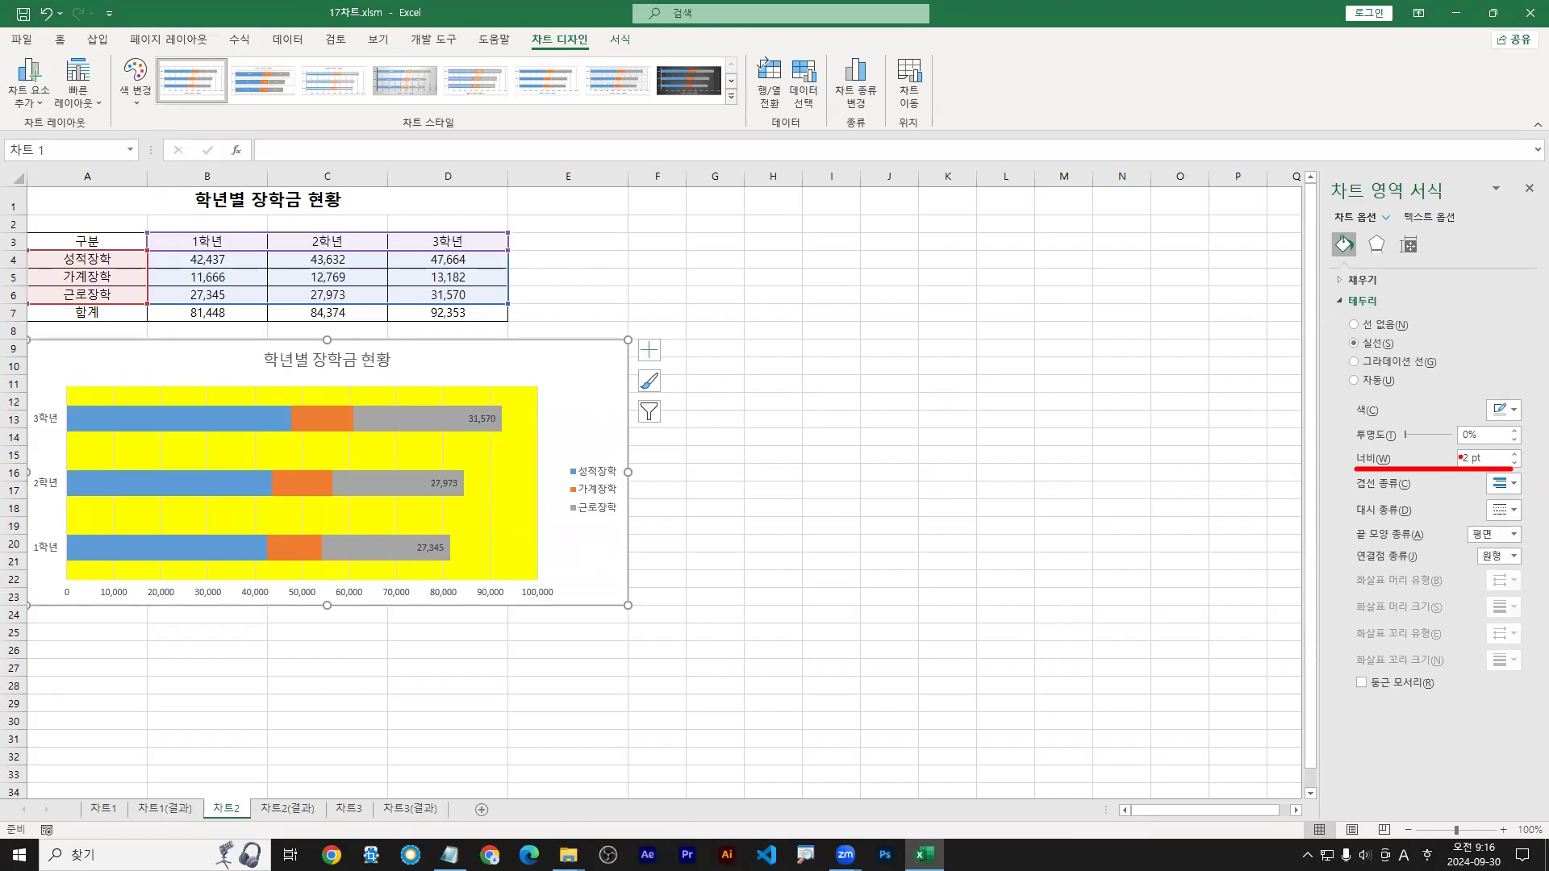
{"action": "left_click_drag", "start_coordinate": [1343, 442], "coordinate": [1536, 477]}
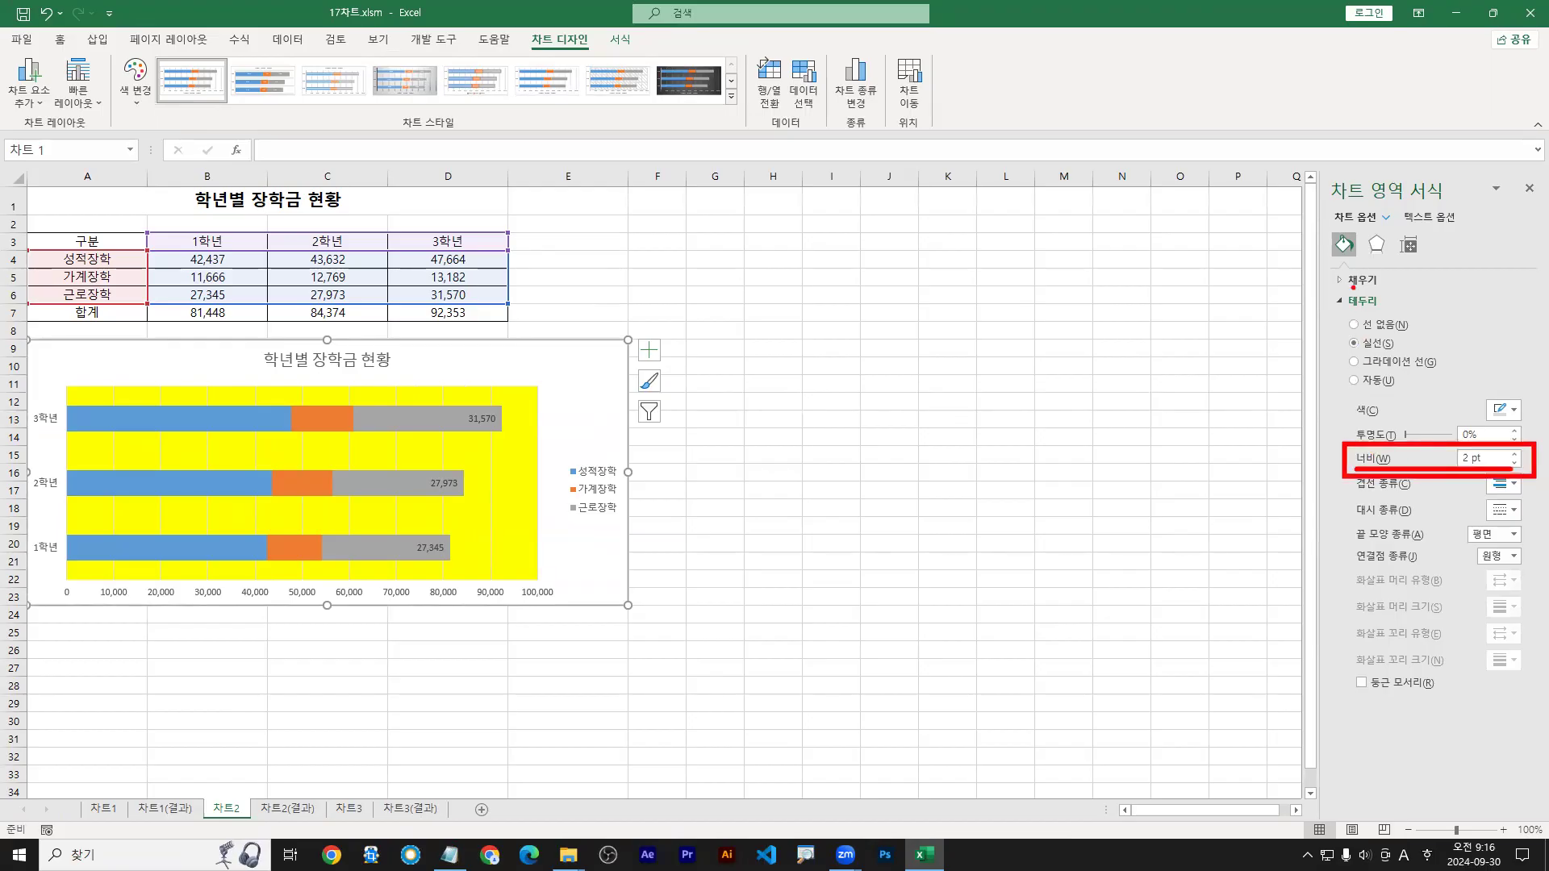
{"action": "left_click_drag", "start_coordinate": [1346, 310], "coordinate": [1340, 297]}
{"action": "left_click_drag", "start_coordinate": [1455, 466], "coordinate": [1512, 472]}
{"action": "key", "text": "Escape"}
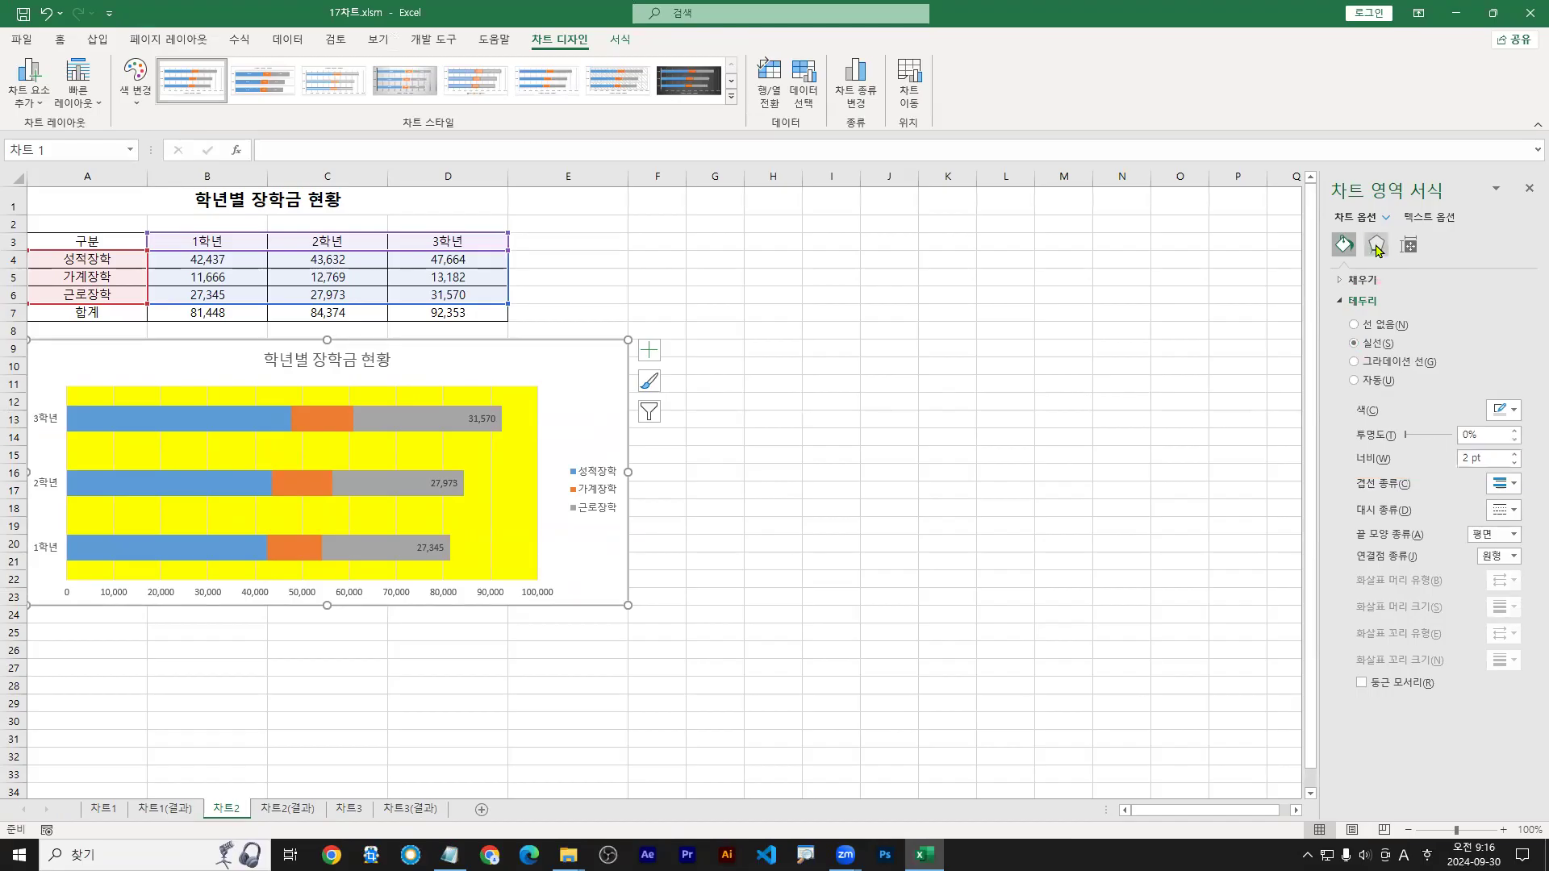
Step: Compare the 효과 and 채우기 및 선 option categories of the chart area, boxing 효과 in red
{"action": "left_click", "coordinate": [1377, 247]}
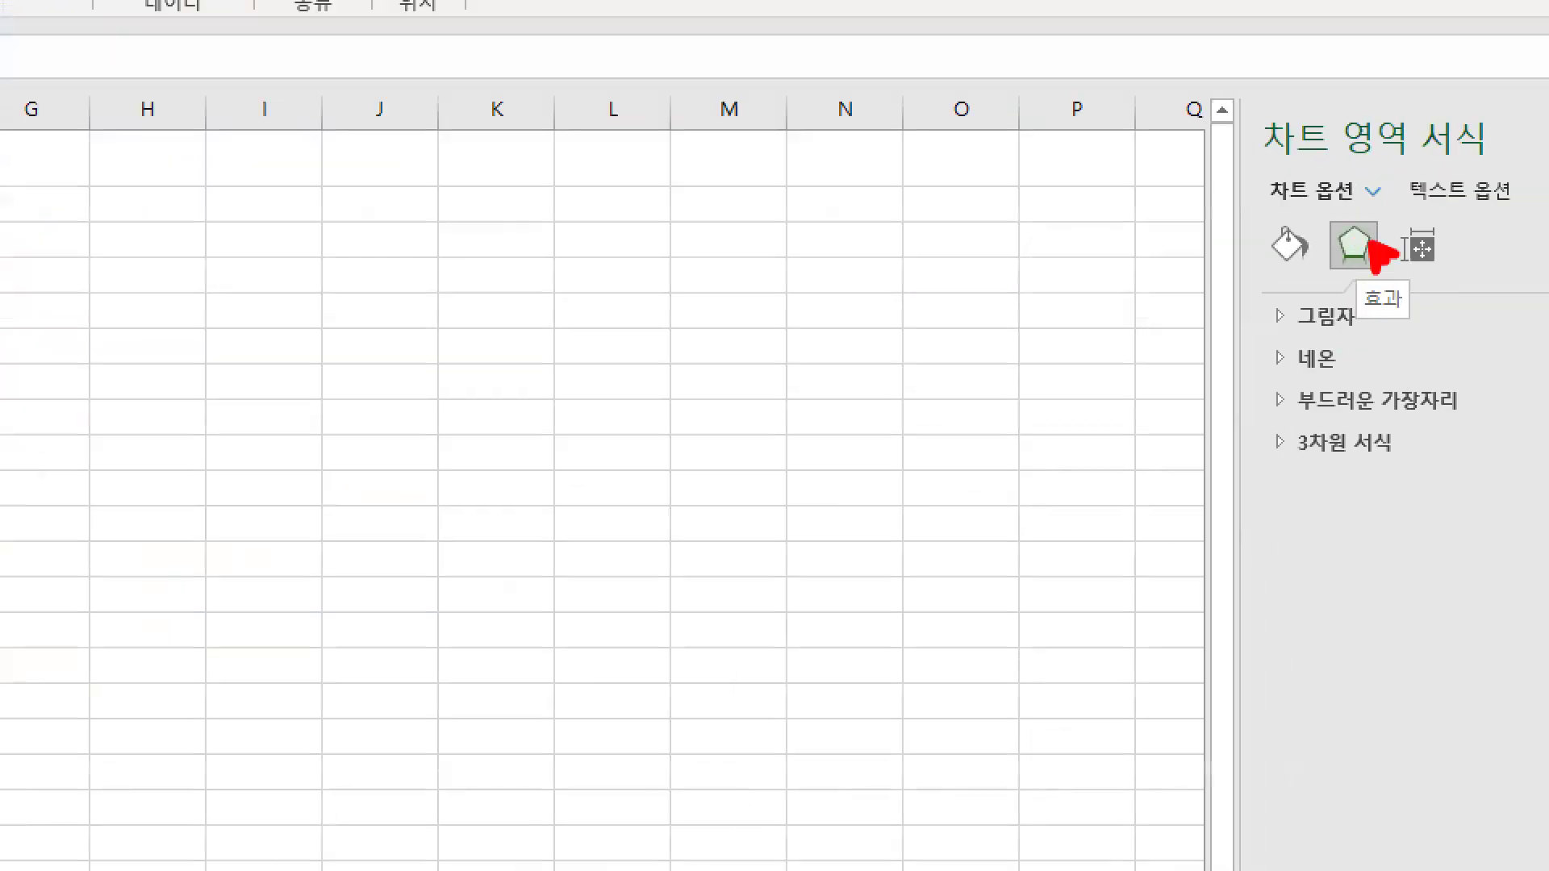
{"action": "left_click_drag", "start_coordinate": [1321, 208], "coordinate": [1381, 278]}
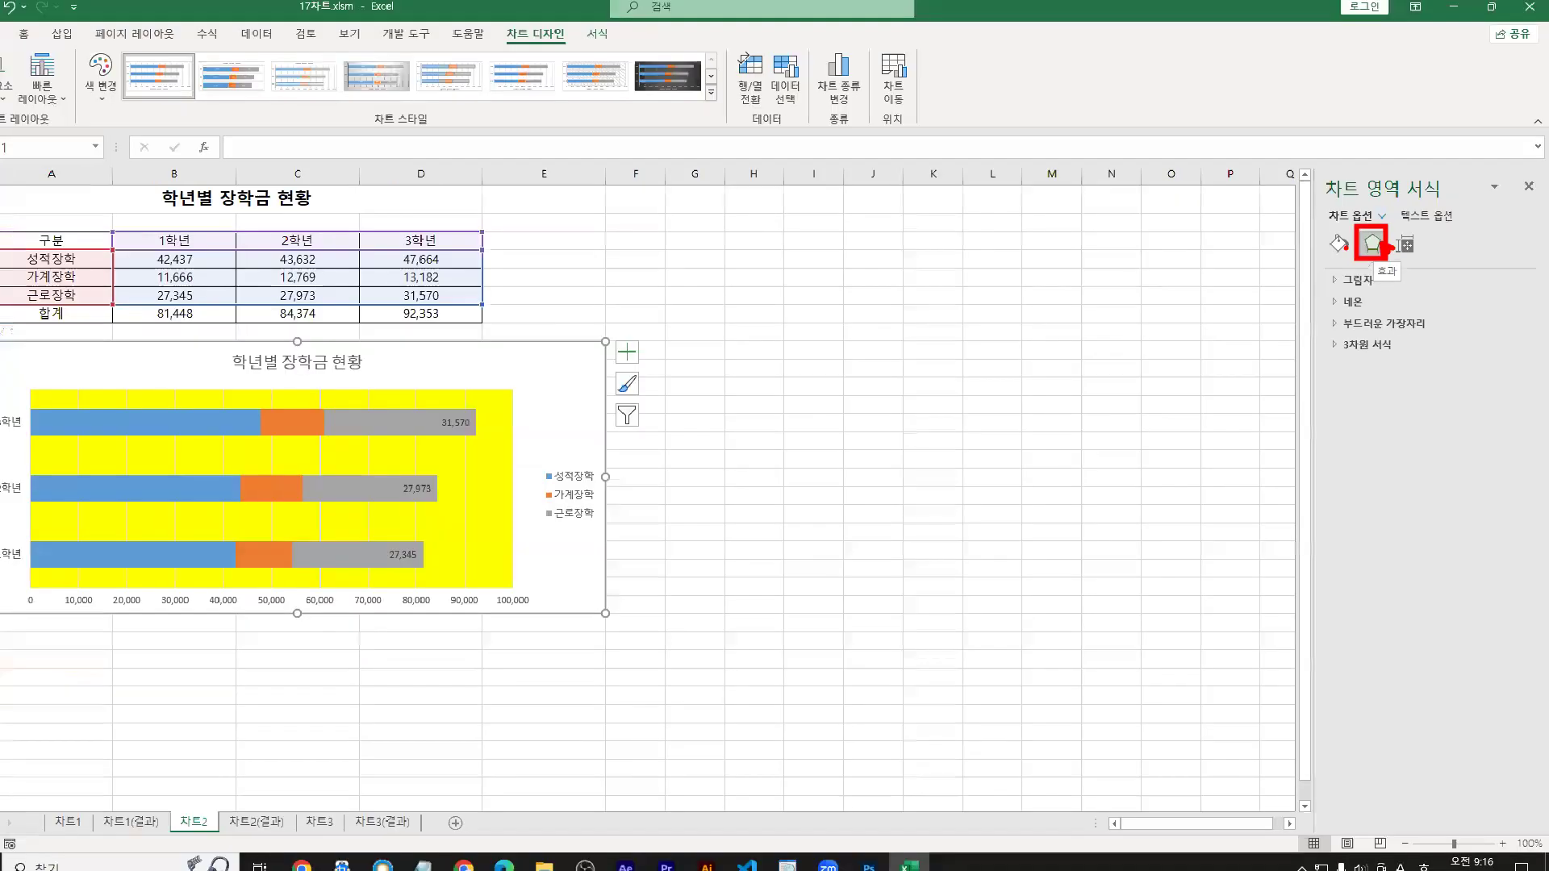
{"action": "left_click", "coordinate": [1291, 246]}
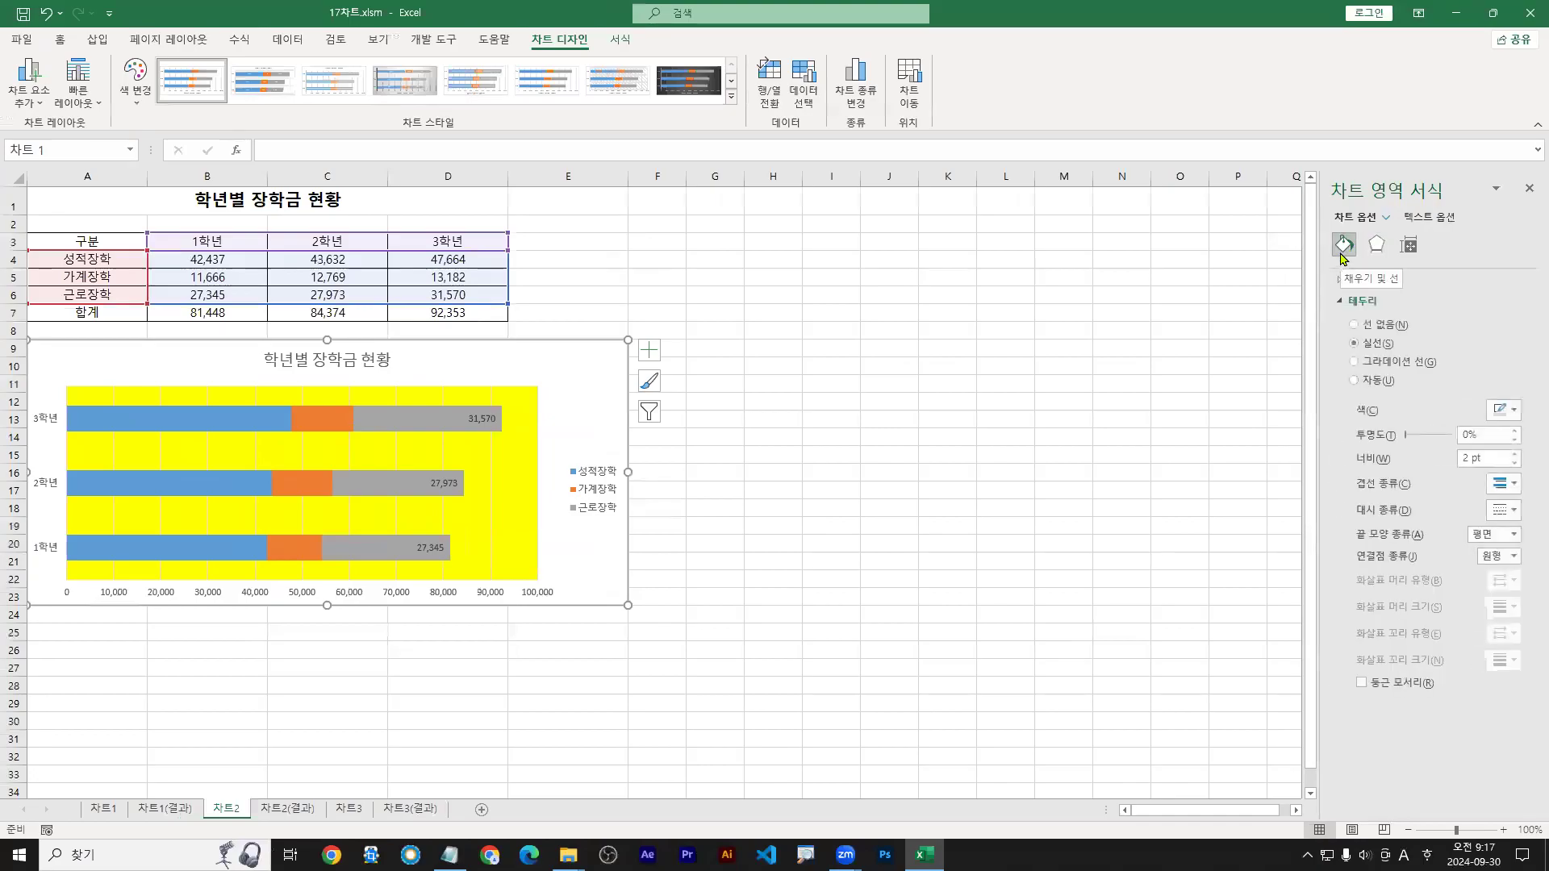
{"action": "left_click", "coordinate": [1379, 253]}
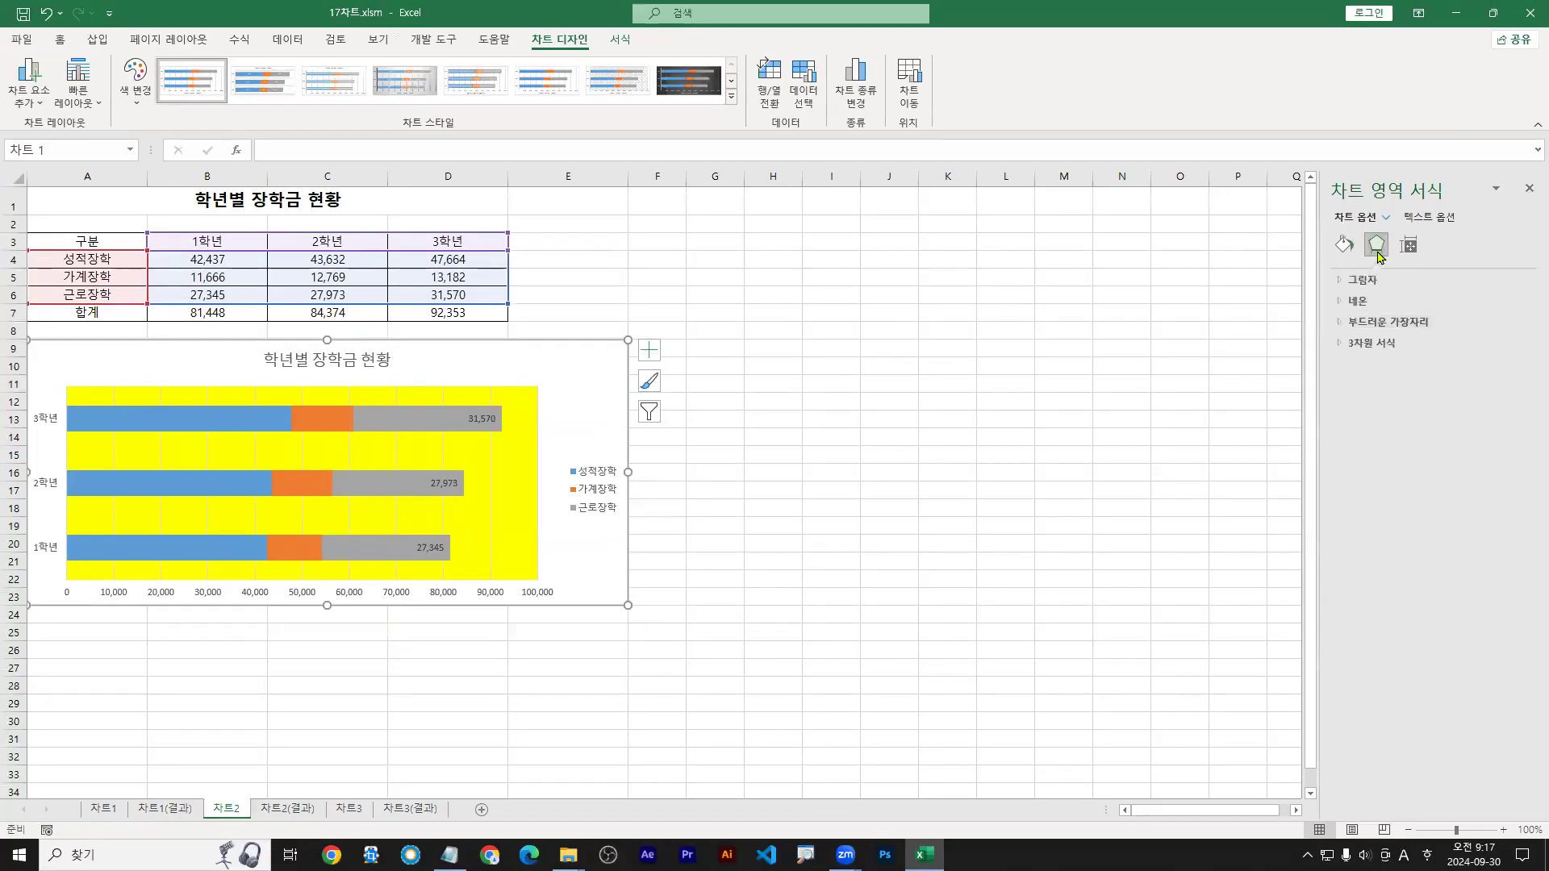
{"action": "left_click", "coordinate": [1349, 250]}
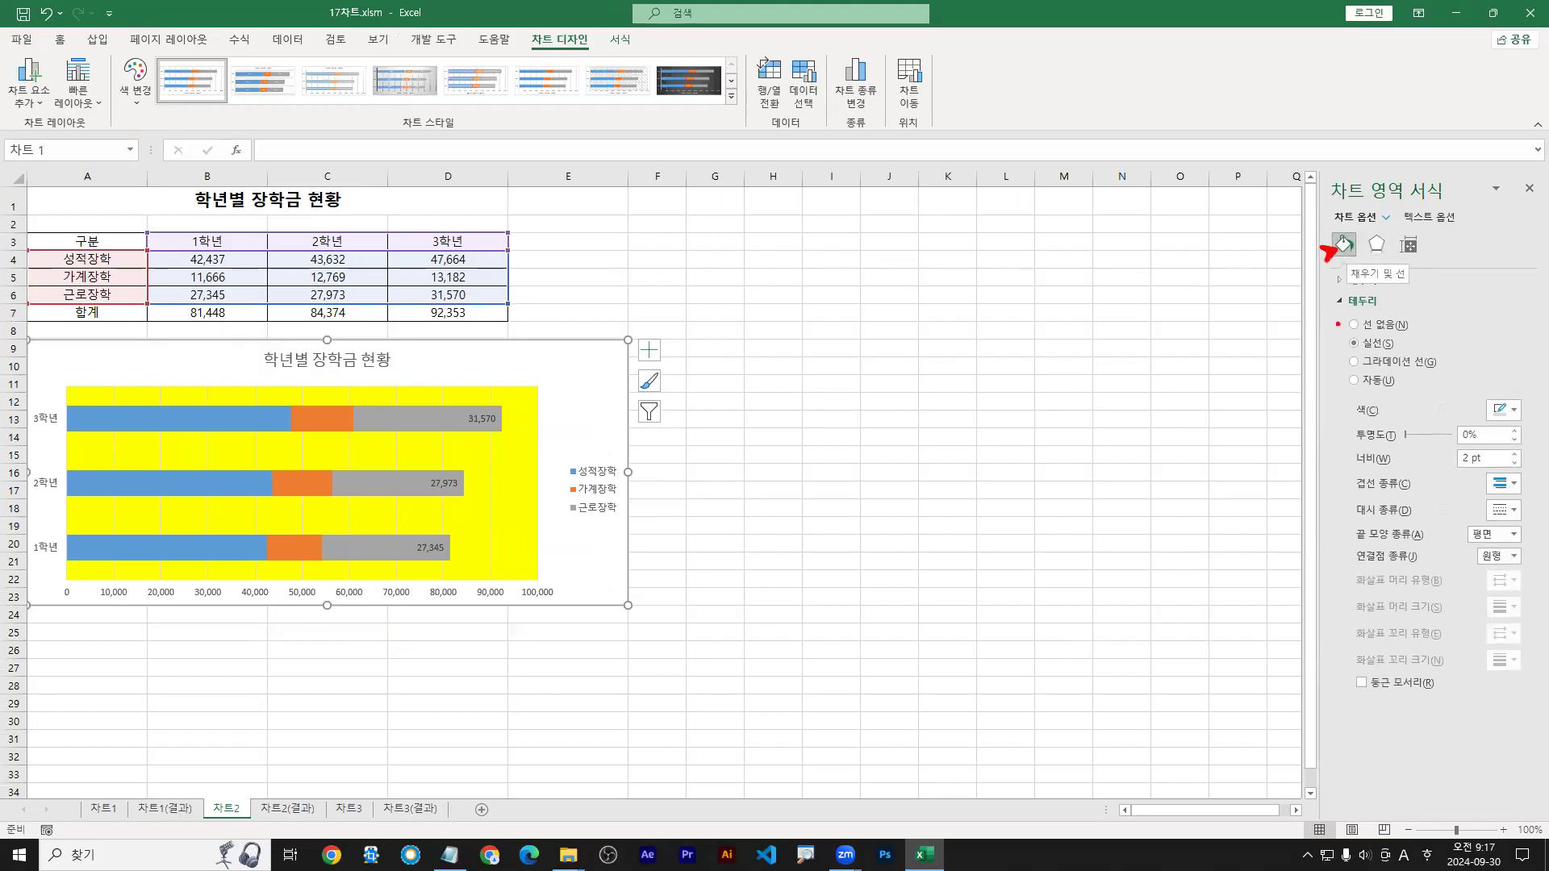
Step: Mark the 너비 and 둥근 모서리 settings, and turn on 둥근 모서리 for the chart area's border
{"action": "left_click_drag", "start_coordinate": [1350, 670], "coordinate": [1379, 661]}
{"action": "left_click_drag", "start_coordinate": [613, 340], "coordinate": [626, 344]}
{"action": "left_click_drag", "start_coordinate": [1349, 471], "coordinate": [1519, 470]}
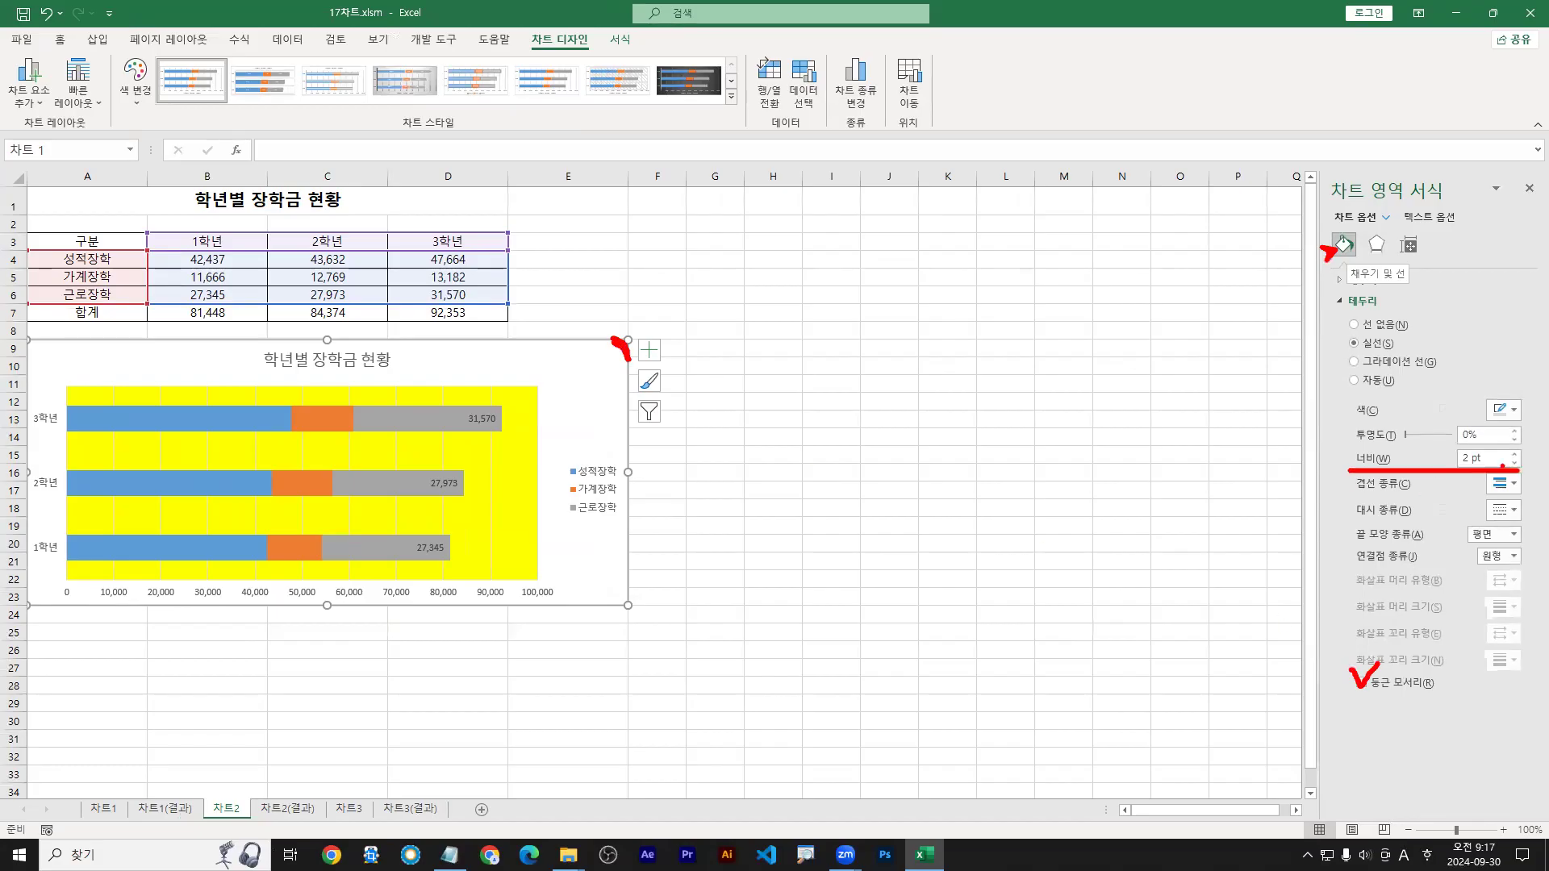
{"action": "left_click_drag", "start_coordinate": [1326, 230], "coordinate": [1354, 264]}
{"action": "left_click_drag", "start_coordinate": [1353, 696], "coordinate": [1419, 693]}
{"action": "key", "text": "Escape"}
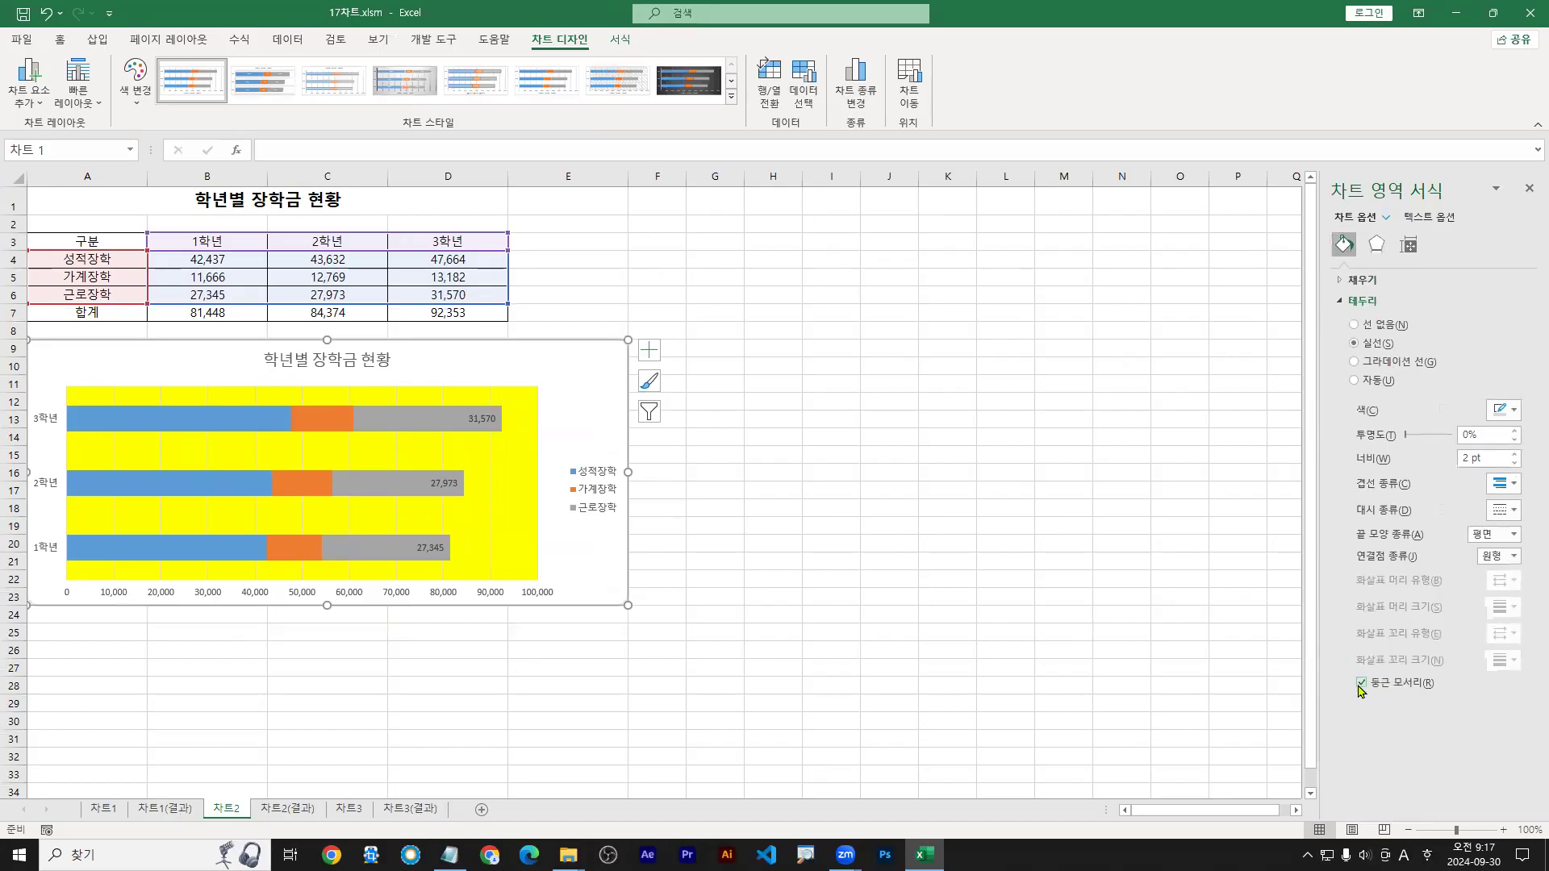
{"action": "left_click_drag", "start_coordinate": [1361, 680], "coordinate": [1385, 648]}
Step: Box the 효과 category in red, mark the 그림자 section, and apply the centre 안쪽 shadow preset to the chart area
{"action": "left_click_drag", "start_coordinate": [1386, 274], "coordinate": [1381, 252]}
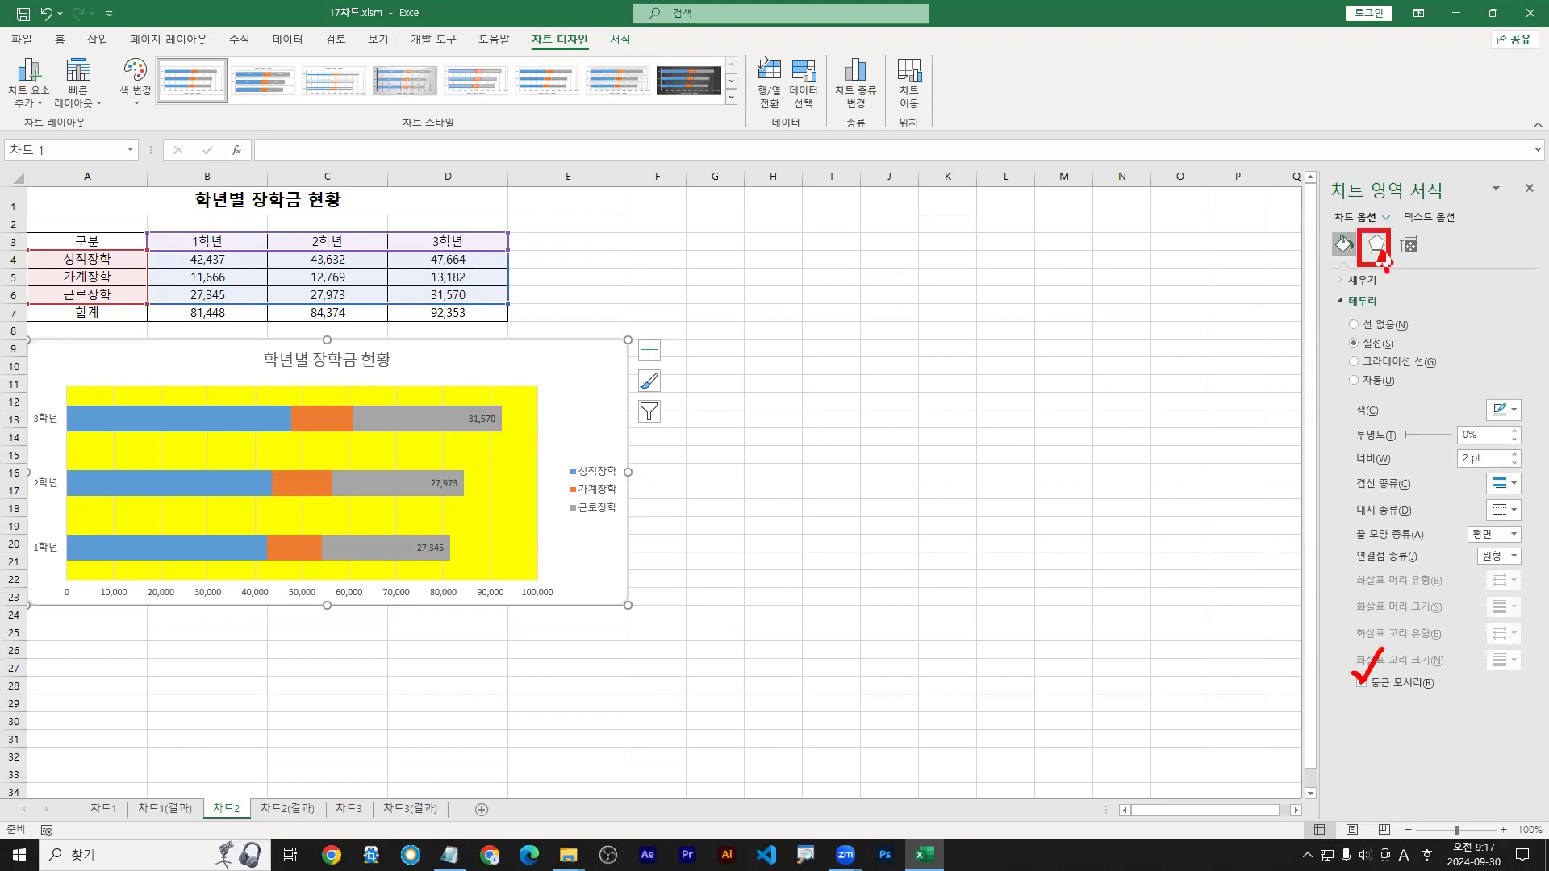
{"action": "left_click", "coordinate": [1377, 245]}
{"action": "mouse_move", "coordinate": [1382, 265]}
{"action": "left_mouse_down"}
{"action": "mouse_move", "coordinate": [1396, 261]}
{"action": "mouse_move", "coordinate": [1325, 284]}
{"action": "left_mouse_up"}
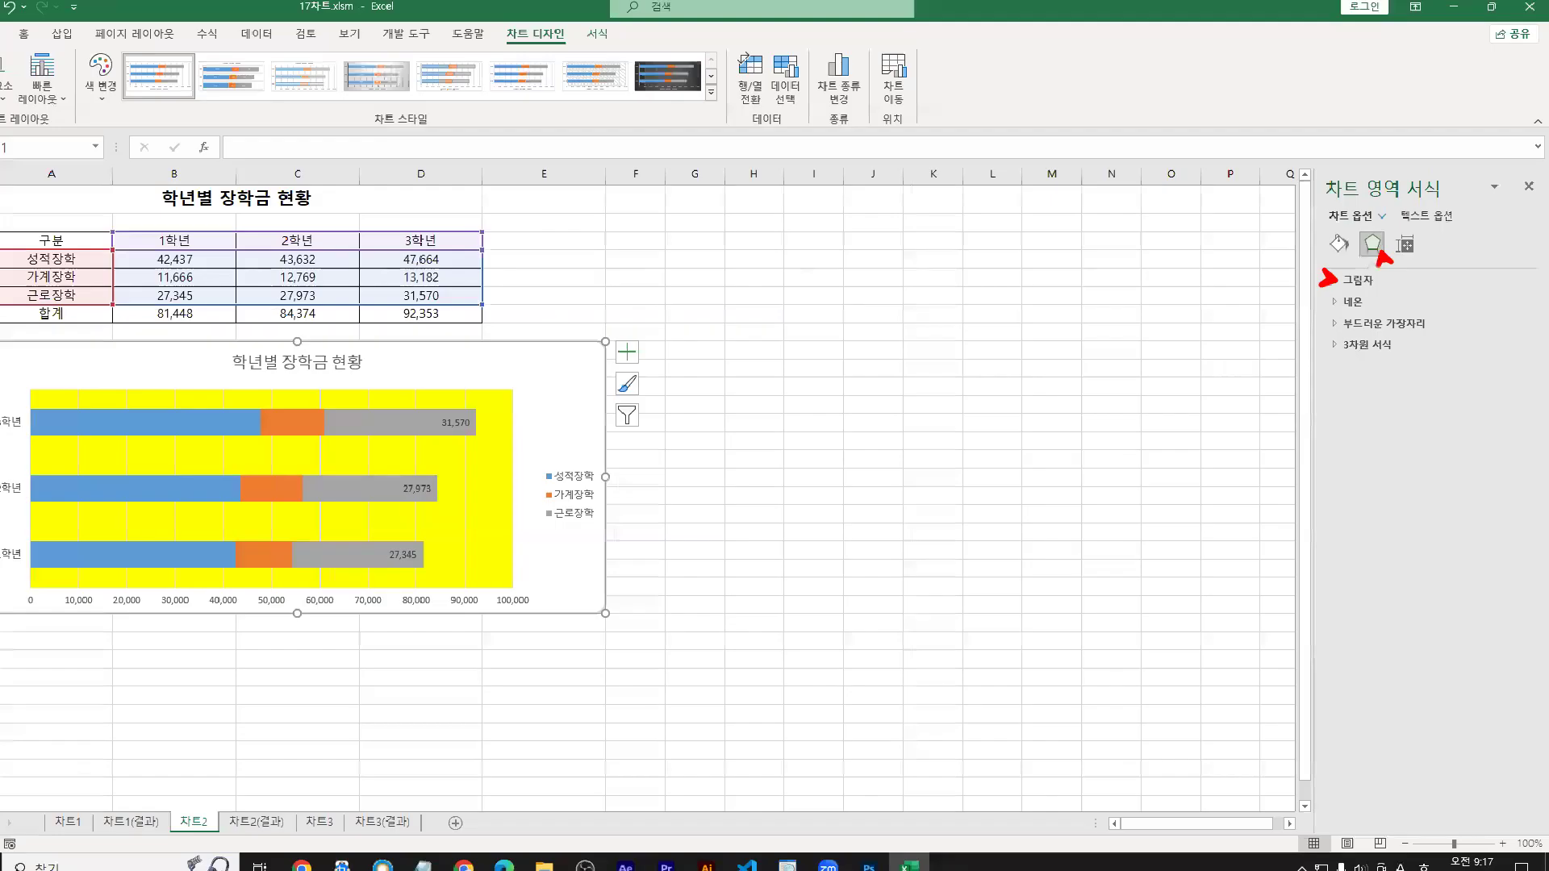
{"action": "left_click", "coordinate": [1318, 315]}
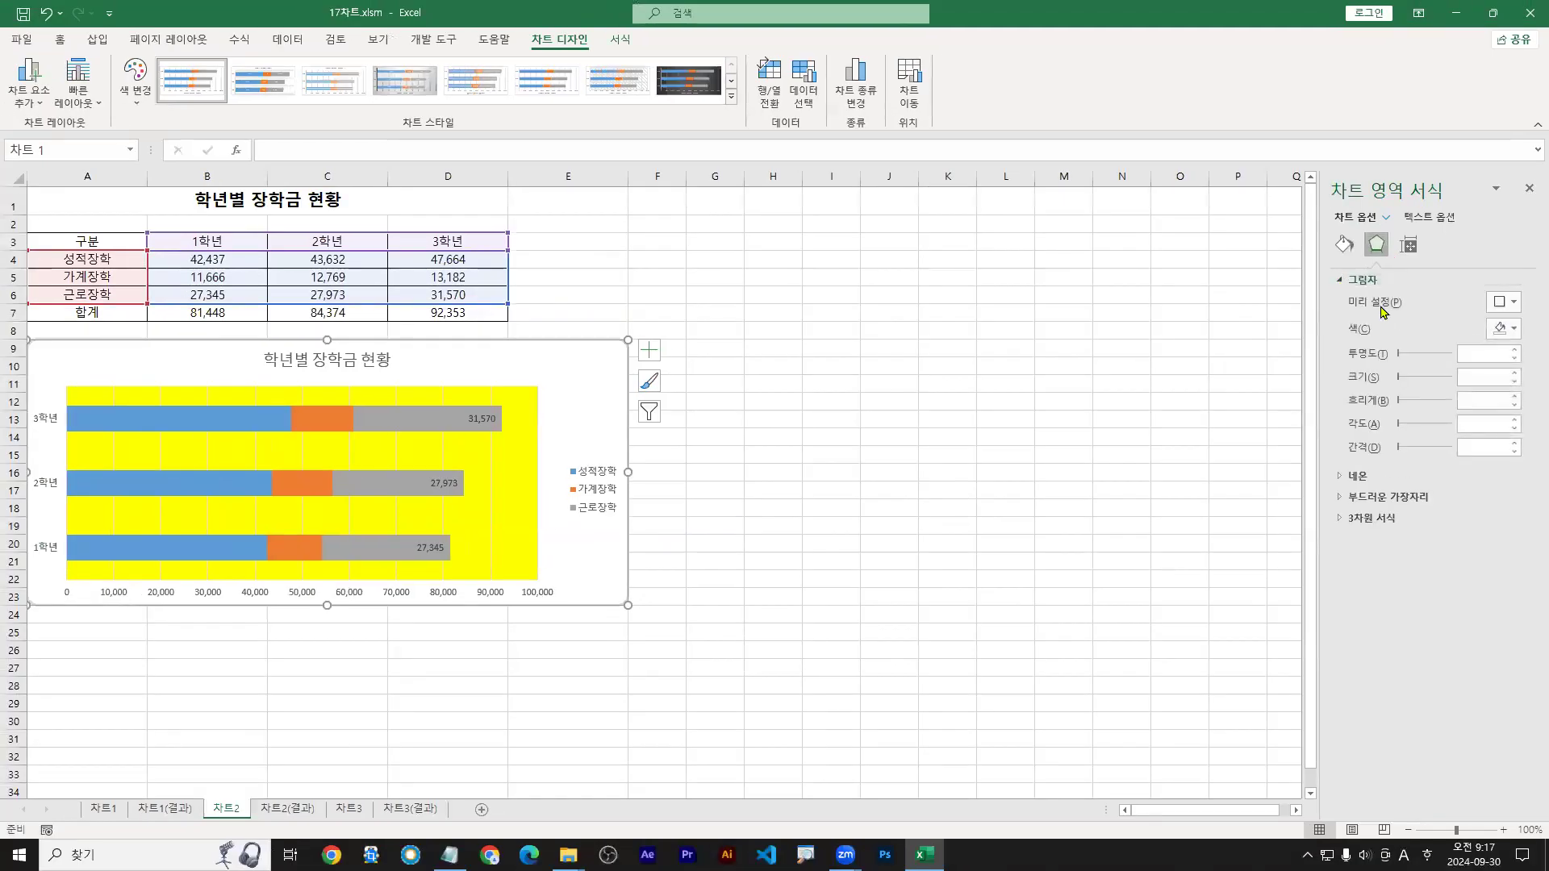
{"action": "left_click", "coordinate": [1504, 302]}
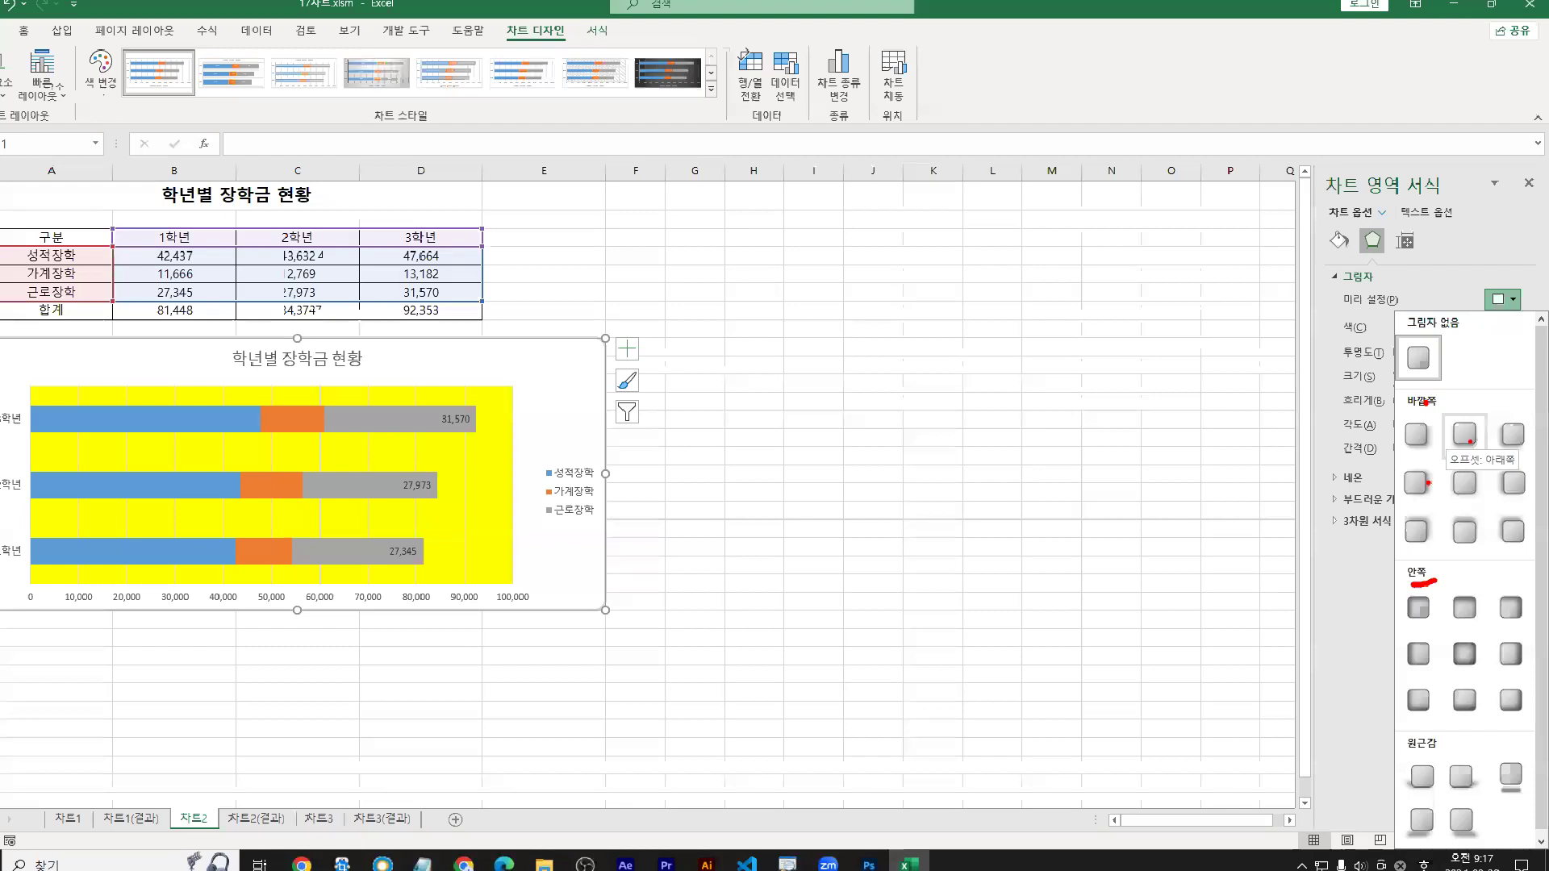
{"action": "left_click", "coordinate": [1452, 213]}
{"action": "left_click", "coordinate": [1494, 304]}
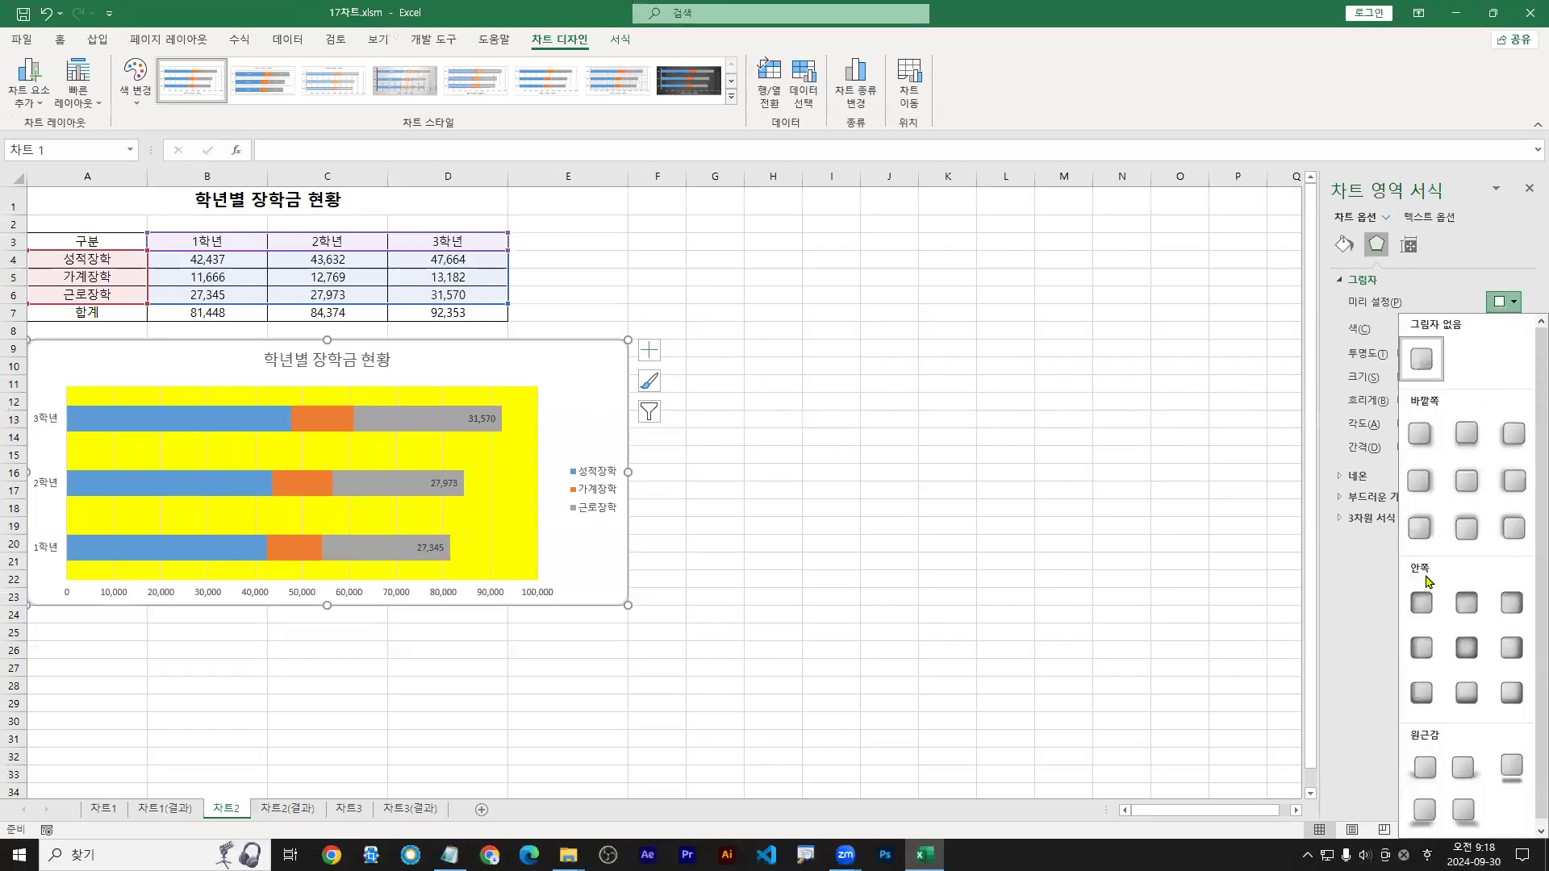
{"action": "left_click", "coordinate": [1466, 647]}
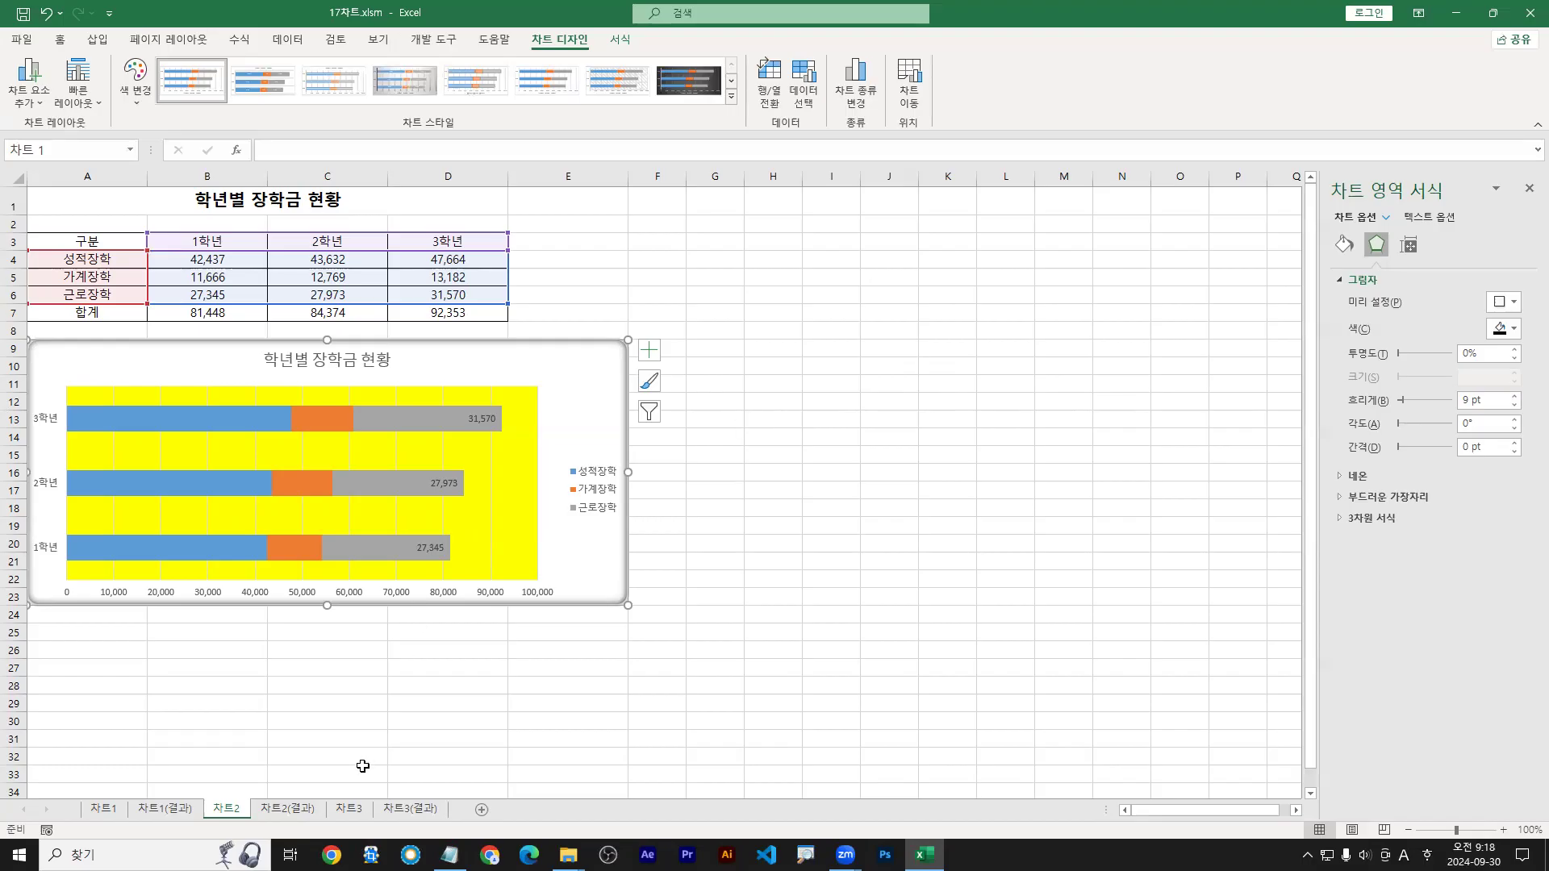
Step: Switch to sheet 차트3, close the formatting pane, and select the chart
{"action": "left_click", "coordinate": [357, 813]}
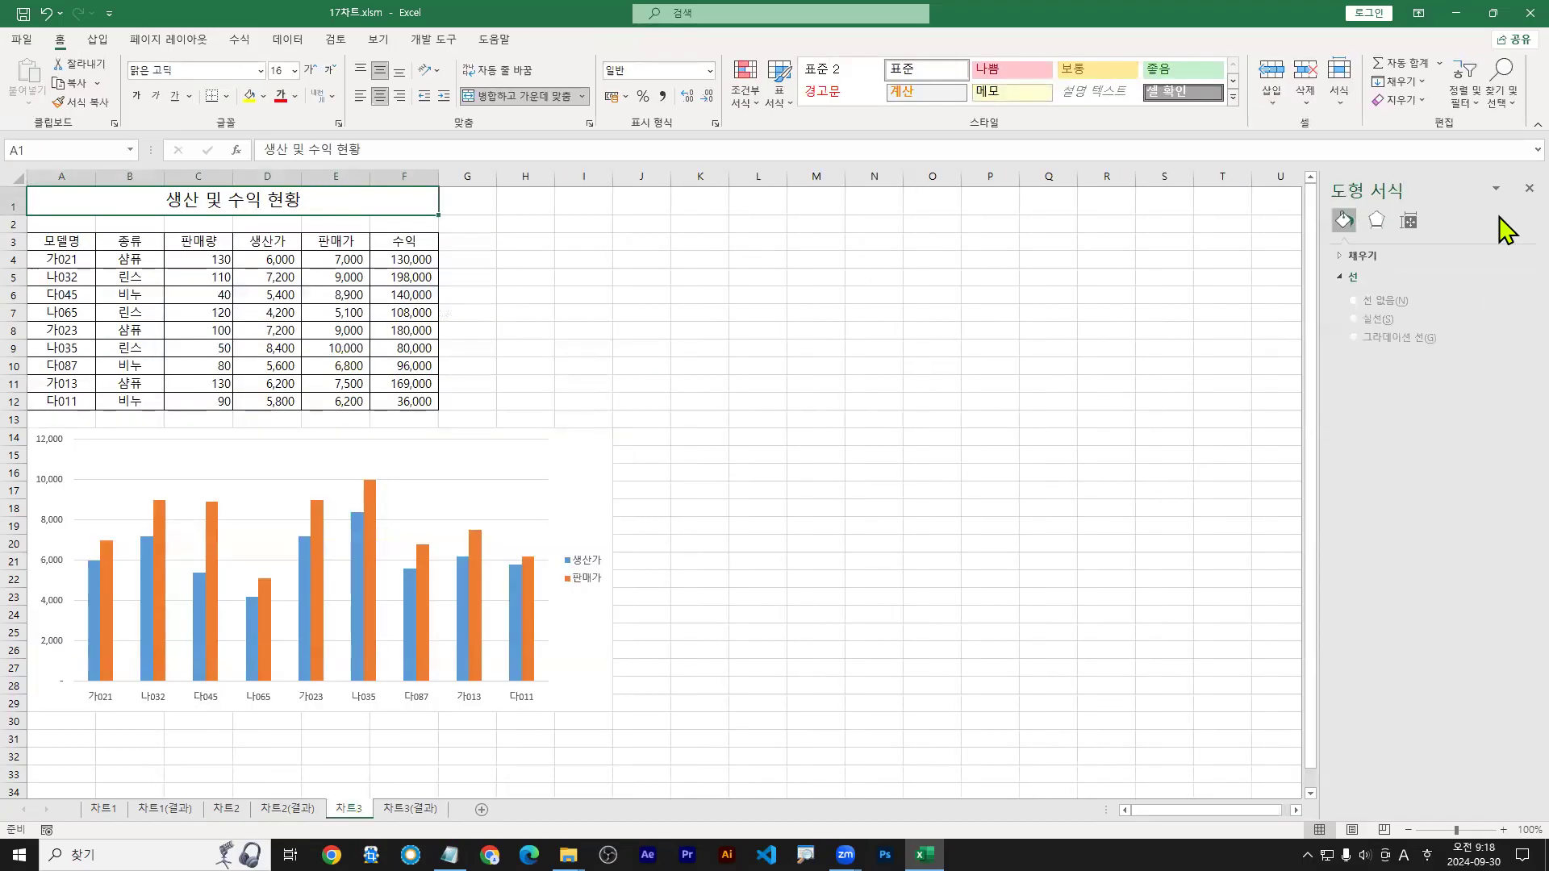
{"action": "left_click", "coordinate": [1529, 188]}
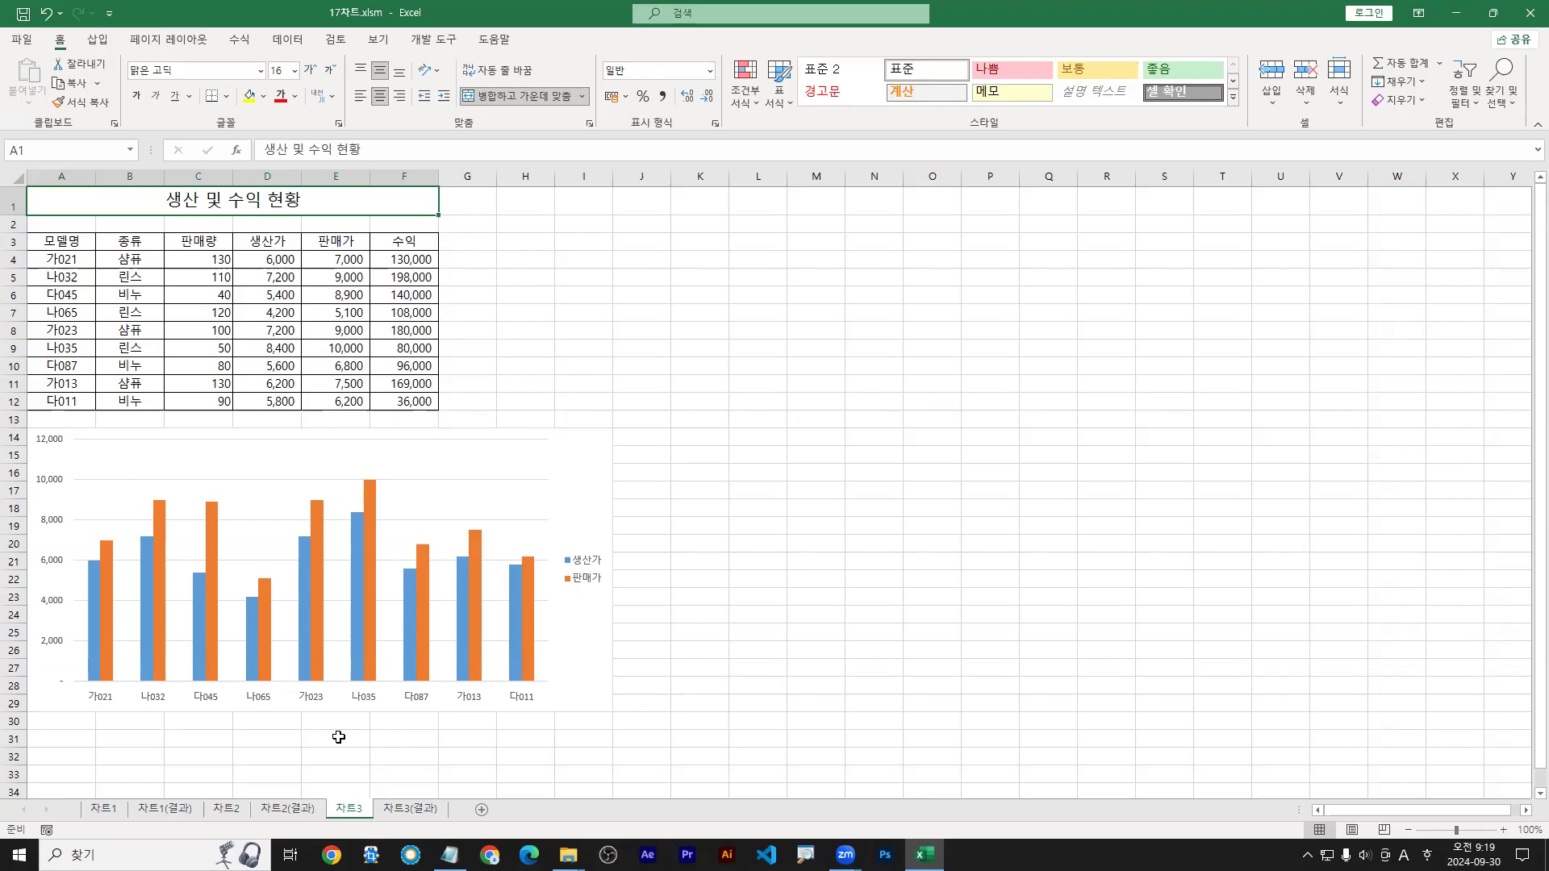
{"action": "left_click", "coordinate": [584, 452]}
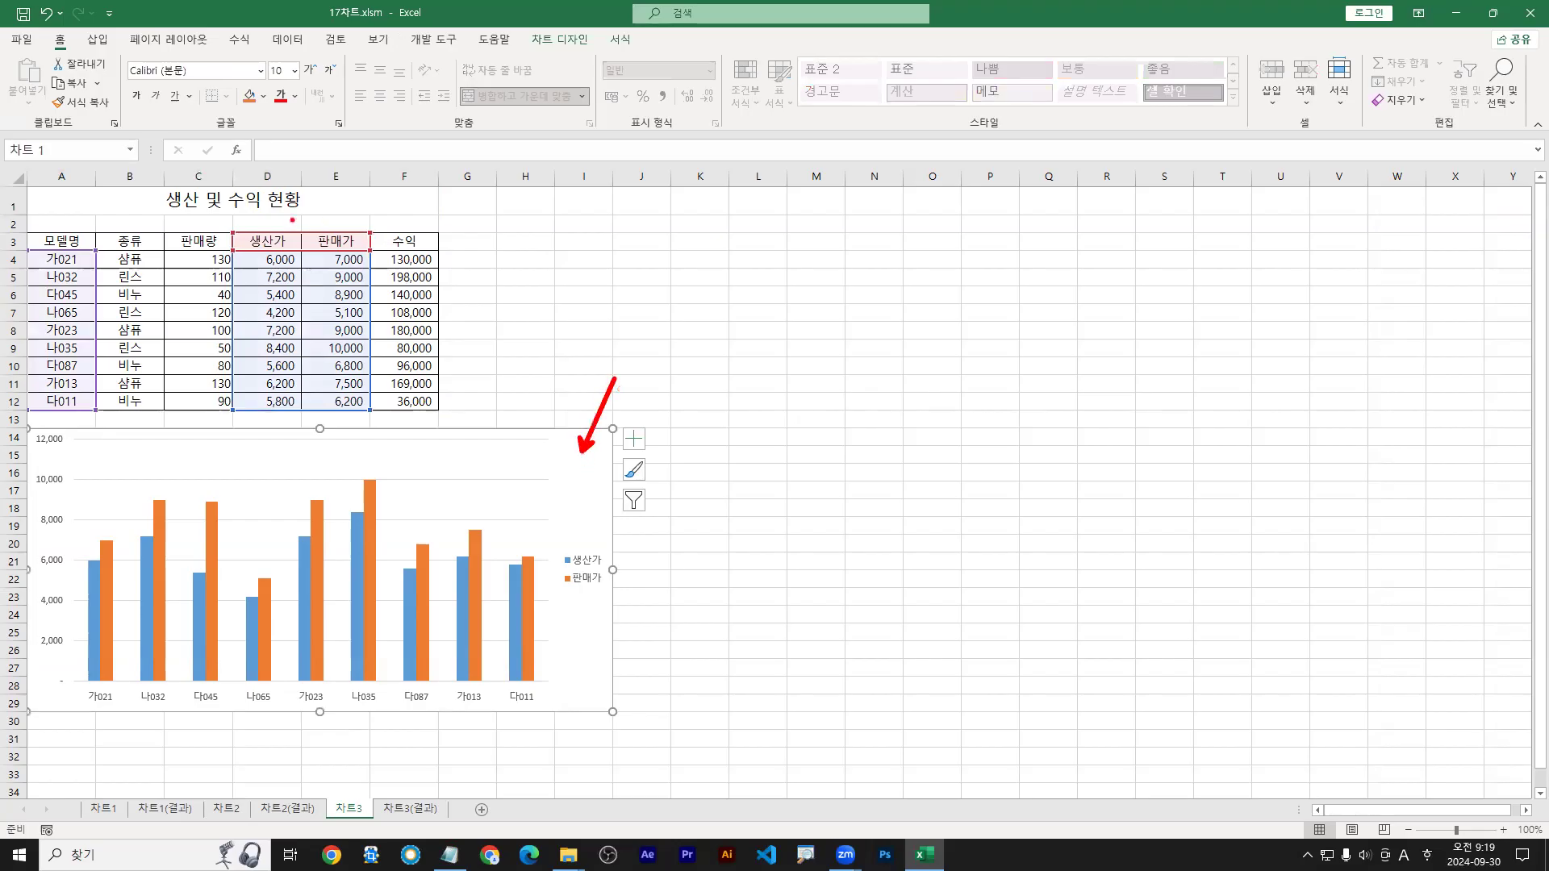
Step: Mark the 생산가 and 판매가 headings in red and their legend entries, and clear the marks
{"action": "left_click_drag", "start_coordinate": [274, 216], "coordinate": [348, 228]}
{"action": "left_click_drag", "start_coordinate": [555, 546], "coordinate": [613, 571]}
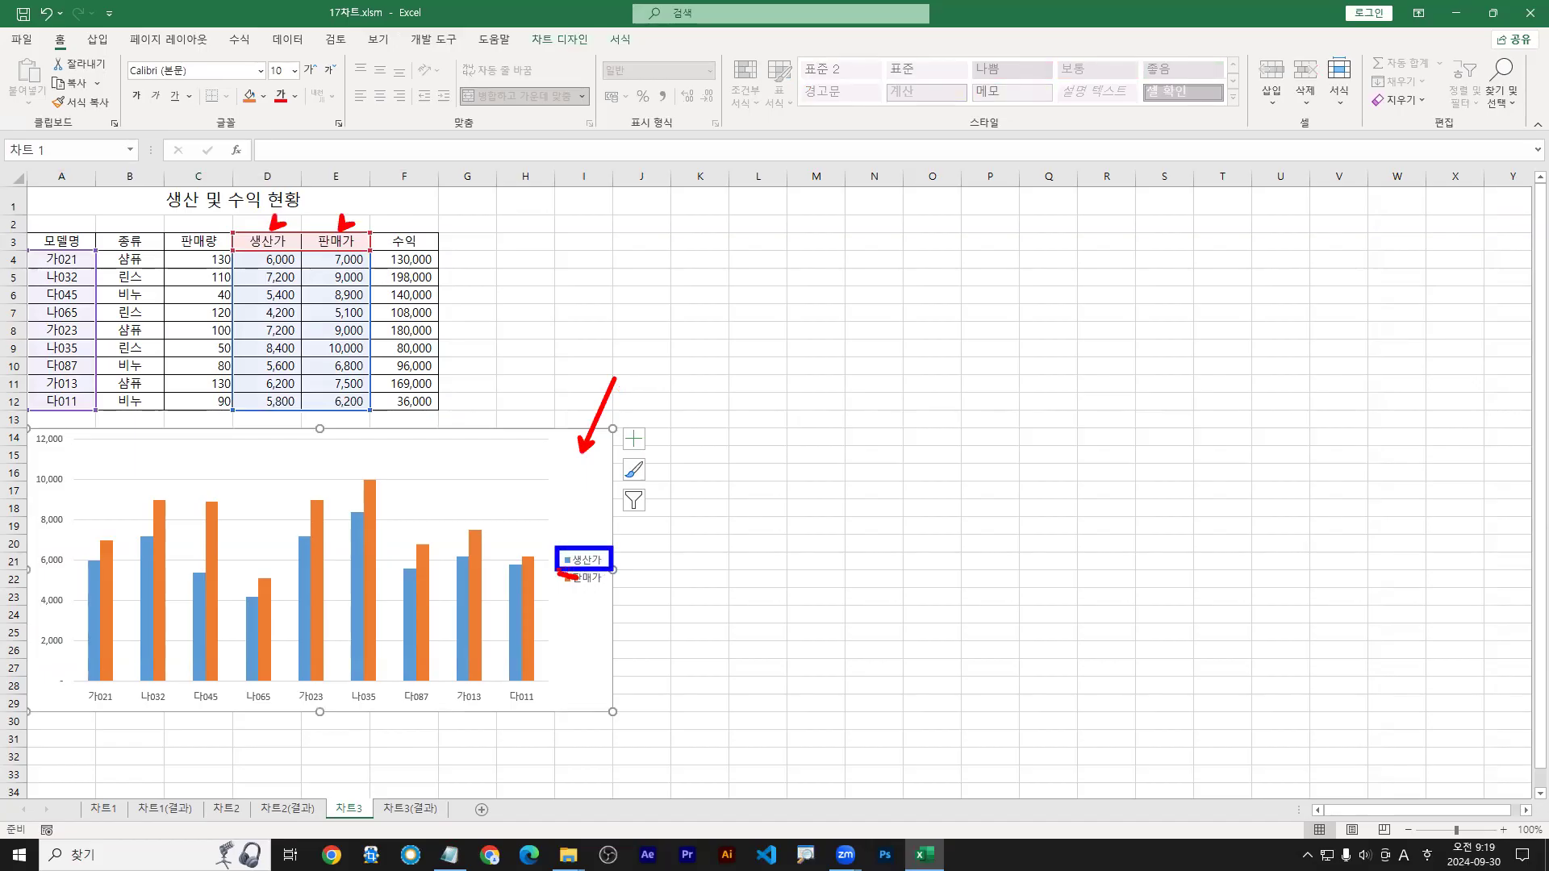
{"action": "key", "text": "e"}
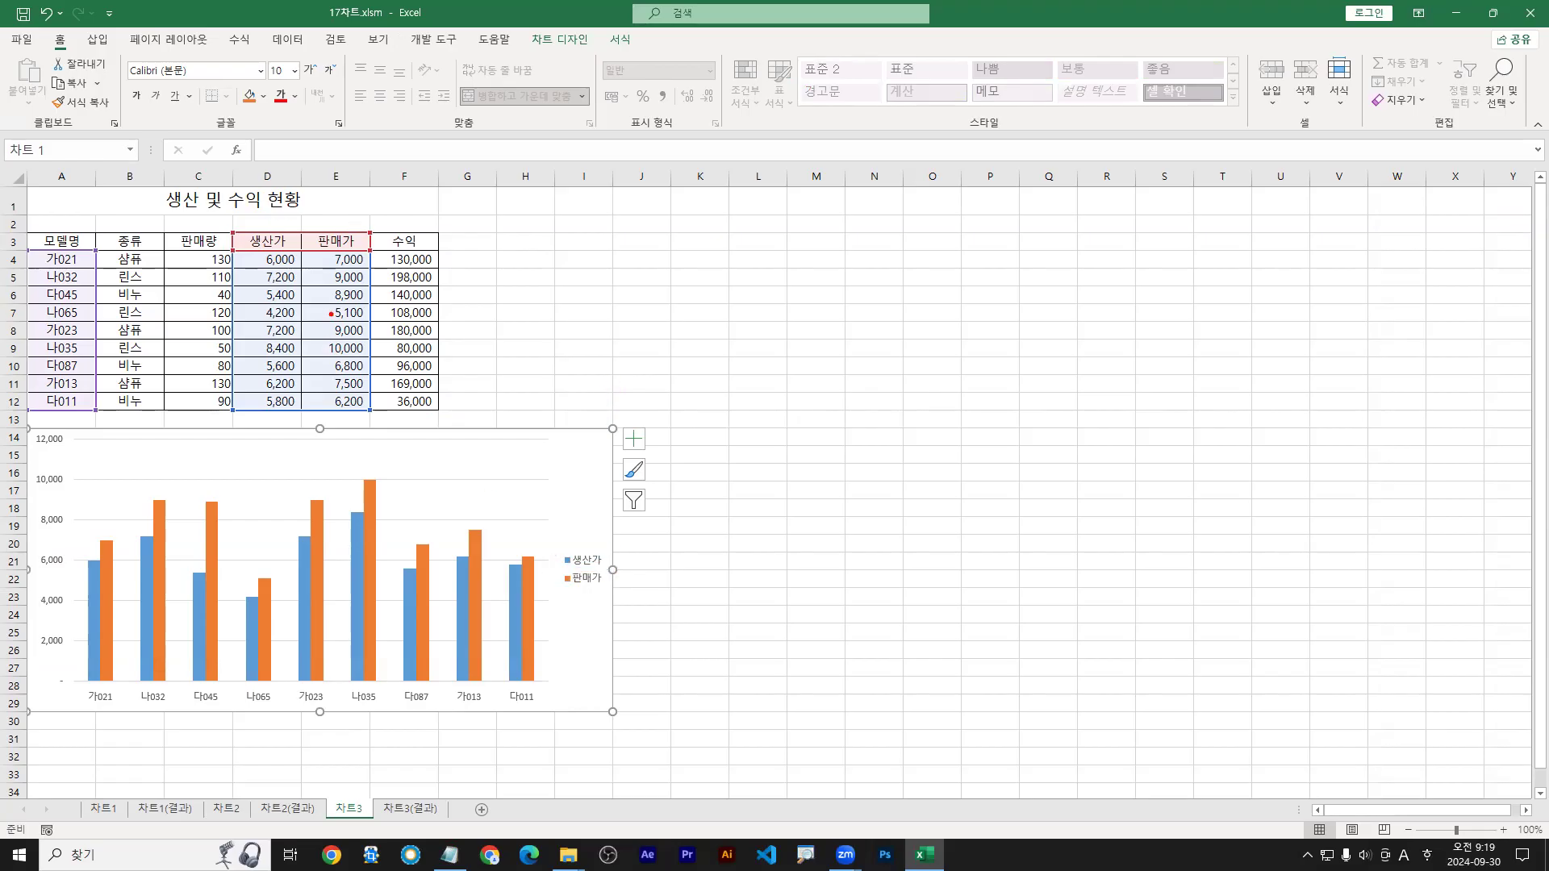
Step: Box the model names A4:A12 and the horizontal axis labels in pink, link them, and handwrite 항목 축(가로축) below the chart
{"action": "left_click_drag", "start_coordinate": [635, 374], "coordinate": [571, 449]}
{"action": "mouse_move", "coordinate": [26, 251]}
{"action": "left_mouse_down"}
{"action": "mouse_move", "coordinate": [99, 412]}
{"action": "mouse_move", "coordinate": [42, 701]}
{"action": "mouse_move", "coordinate": [78, 690]}
{"action": "mouse_move", "coordinate": [414, 708]}
{"action": "mouse_move", "coordinate": [554, 686]}
{"action": "mouse_move", "coordinate": [72, 686]}
{"action": "left_mouse_up"}
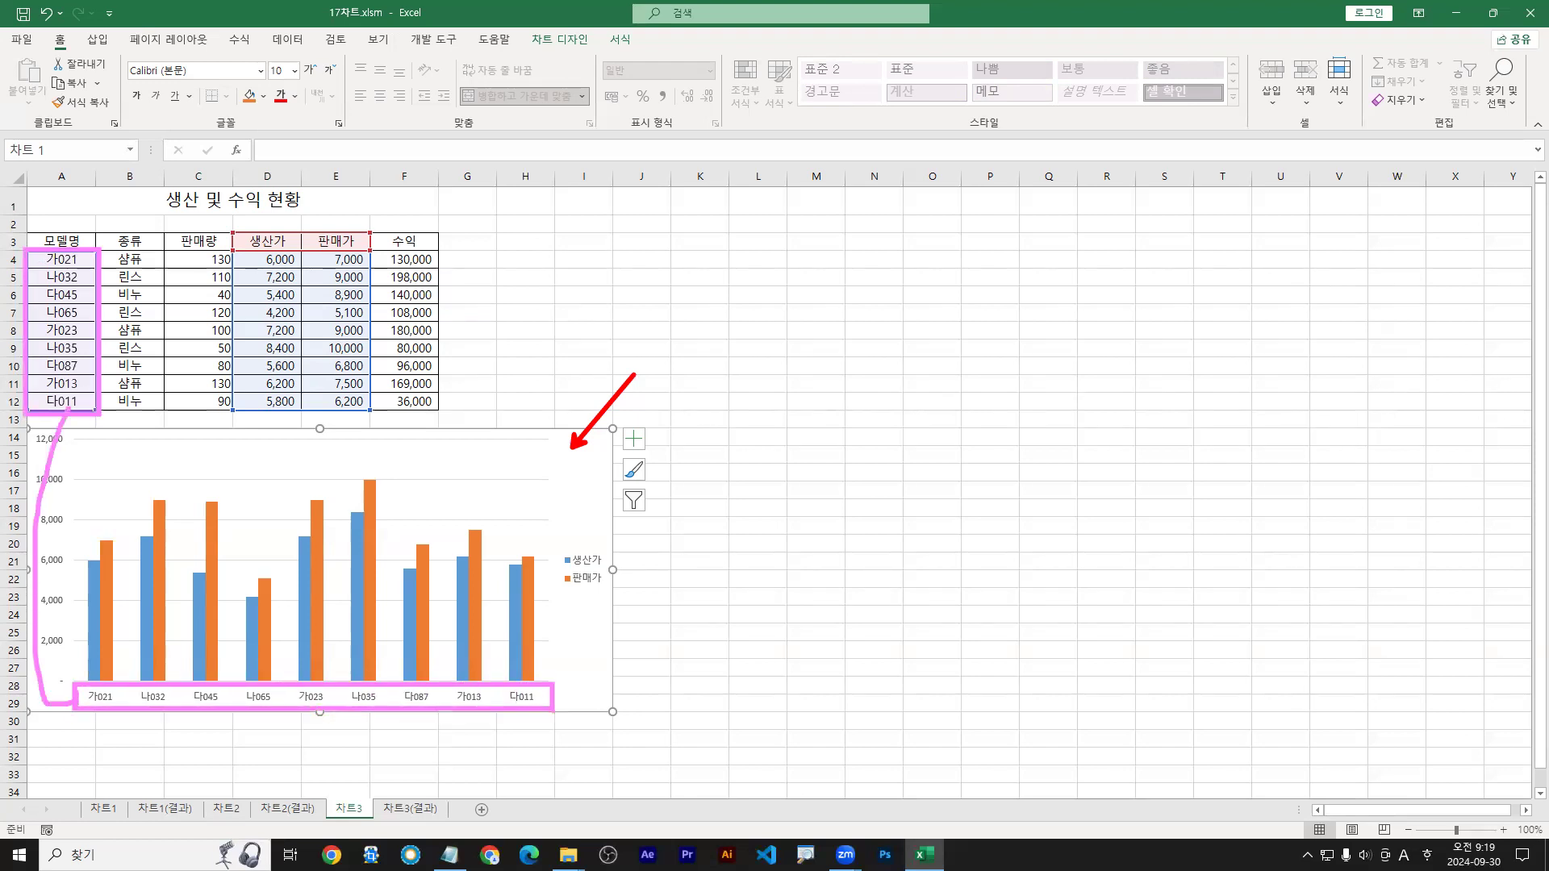
{"action": "left_click_drag", "start_coordinate": [218, 718], "coordinate": [237, 730]}
{"action": "mouse_move", "coordinate": [229, 734]}
{"action": "left_mouse_down"}
{"action": "mouse_move", "coordinate": [226, 753]}
{"action": "mouse_move", "coordinate": [251, 755]}
{"action": "left_mouse_up"}
{"action": "mouse_move", "coordinate": [233, 767]}
{"action": "left_mouse_down"}
{"action": "mouse_move", "coordinate": [242, 780]}
{"action": "mouse_move", "coordinate": [252, 747]}
{"action": "left_mouse_up"}
{"action": "left_click_drag", "start_coordinate": [254, 730], "coordinate": [264, 748]}
{"action": "mouse_move", "coordinate": [254, 751]}
{"action": "left_mouse_down"}
{"action": "mouse_move", "coordinate": [283, 750]}
{"action": "mouse_move", "coordinate": [278, 772]}
{"action": "mouse_move", "coordinate": [303, 729]}
{"action": "left_mouse_up"}
{"action": "left_click", "coordinate": [299, 758]}
{"action": "mouse_move", "coordinate": [292, 732]}
{"action": "left_mouse_down"}
{"action": "mouse_move", "coordinate": [311, 731]}
{"action": "mouse_move", "coordinate": [297, 748]}
{"action": "left_mouse_up"}
{"action": "left_click_drag", "start_coordinate": [305, 737], "coordinate": [317, 751]}
{"action": "mouse_move", "coordinate": [308, 754]}
{"action": "left_mouse_down"}
{"action": "mouse_move", "coordinate": [318, 783]}
{"action": "mouse_move", "coordinate": [378, 770]}
{"action": "left_mouse_up"}
{"action": "left_click_drag", "start_coordinate": [381, 749], "coordinate": [416, 753]}
{"action": "mouse_move", "coordinate": [392, 771]}
{"action": "left_mouse_down"}
{"action": "mouse_move", "coordinate": [433, 761]}
{"action": "mouse_move", "coordinate": [440, 736]}
{"action": "left_mouse_up"}
{"action": "left_click_drag", "start_coordinate": [442, 726], "coordinate": [457, 754]}
{"action": "left_click_drag", "start_coordinate": [445, 758], "coordinate": [461, 782]}
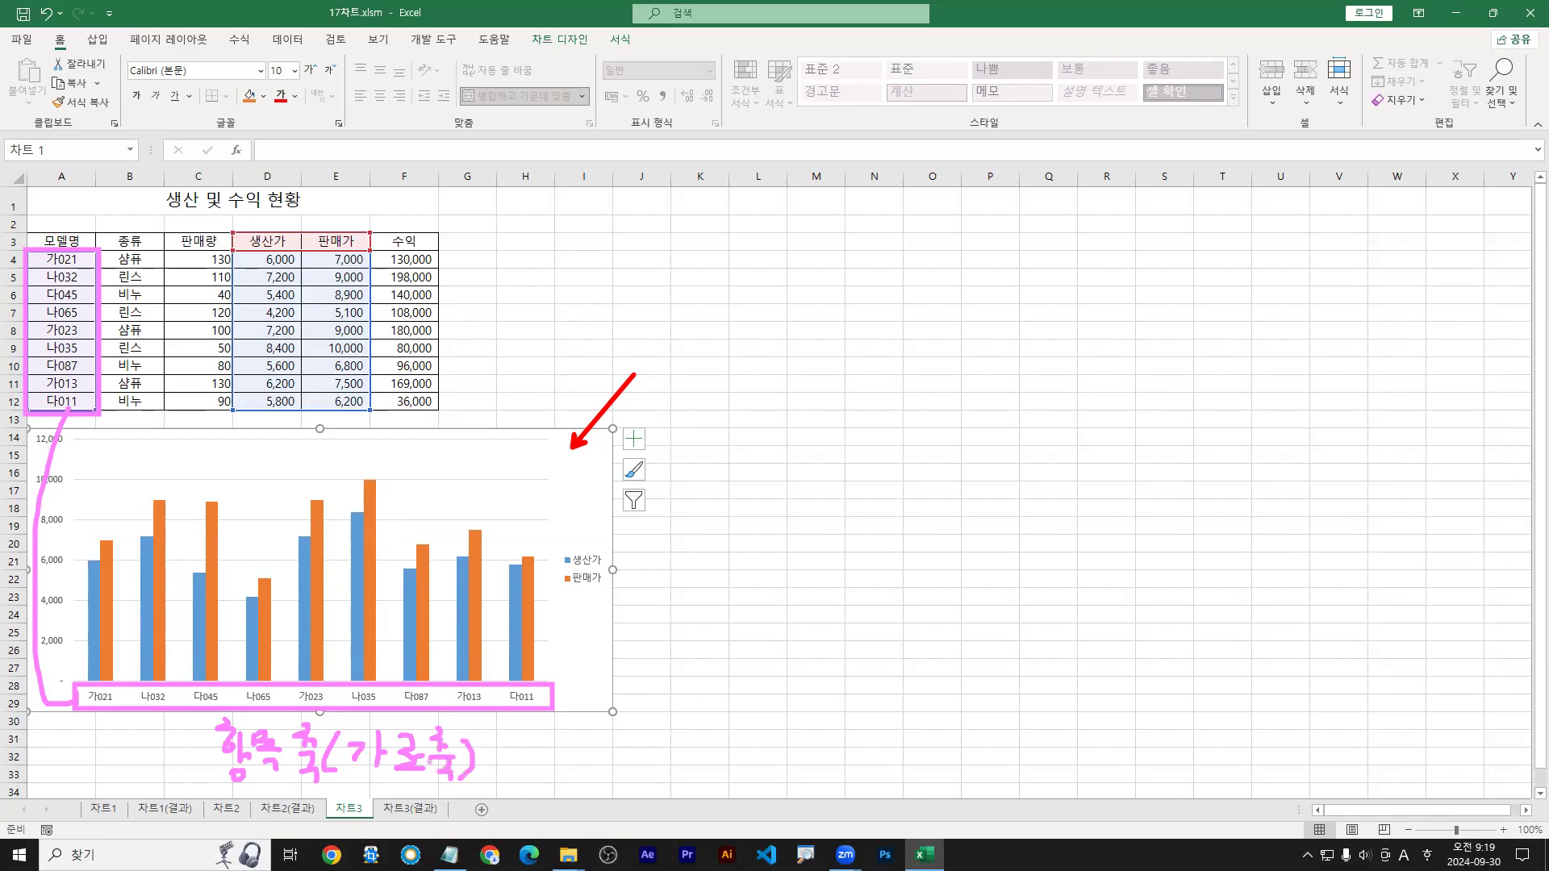
Step: Draw a red arrow up the chart's vertical axis and handwrite 값 축(세로축) beside it
{"action": "mouse_move", "coordinate": [73, 429]}
{"action": "left_mouse_down"}
{"action": "mouse_move", "coordinate": [89, 620]}
{"action": "mouse_move", "coordinate": [73, 680]}
{"action": "left_mouse_up"}
{"action": "left_click_drag", "start_coordinate": [76, 484], "coordinate": [153, 474]}
{"action": "left_click_drag", "start_coordinate": [156, 460], "coordinate": [146, 496]}
{"action": "left_click_drag", "start_coordinate": [136, 488], "coordinate": [145, 487]}
{"action": "left_click_drag", "start_coordinate": [136, 496], "coordinate": [150, 493]}
{"action": "left_click_drag", "start_coordinate": [156, 482], "coordinate": [169, 495]}
{"action": "left_click_drag", "start_coordinate": [187, 437], "coordinate": [191, 445]}
{"action": "mouse_move", "coordinate": [182, 447]}
{"action": "left_mouse_down"}
{"action": "mouse_move", "coordinate": [201, 445]}
{"action": "mouse_move", "coordinate": [185, 462]}
{"action": "left_mouse_up"}
{"action": "left_click_drag", "start_coordinate": [193, 454], "coordinate": [216, 466]}
{"action": "mouse_move", "coordinate": [201, 468]}
{"action": "left_mouse_down"}
{"action": "mouse_move", "coordinate": [214, 487]}
{"action": "mouse_move", "coordinate": [241, 466]}
{"action": "left_mouse_up"}
{"action": "left_click_drag", "start_coordinate": [248, 455], "coordinate": [266, 457]}
{"action": "mouse_move", "coordinate": [267, 449]}
{"action": "left_mouse_down"}
{"action": "mouse_move", "coordinate": [269, 472]}
{"action": "mouse_move", "coordinate": [293, 472]}
{"action": "left_mouse_up"}
{"action": "mouse_move", "coordinate": [280, 476]}
{"action": "left_mouse_down"}
{"action": "mouse_move", "coordinate": [345, 474]}
{"action": "mouse_move", "coordinate": [335, 442]}
{"action": "left_mouse_up"}
{"action": "left_click_drag", "start_coordinate": [320, 446], "coordinate": [343, 443]}
{"action": "mouse_move", "coordinate": [335, 446]}
{"action": "left_mouse_down"}
{"action": "mouse_move", "coordinate": [326, 461]}
{"action": "mouse_move", "coordinate": [343, 462]}
{"action": "left_mouse_up"}
{"action": "mouse_move", "coordinate": [318, 468]}
{"action": "left_mouse_down"}
{"action": "mouse_move", "coordinate": [349, 465]}
{"action": "mouse_move", "coordinate": [339, 477]}
{"action": "left_mouse_up"}
{"action": "left_click_drag", "start_coordinate": [335, 477], "coordinate": [349, 484]}
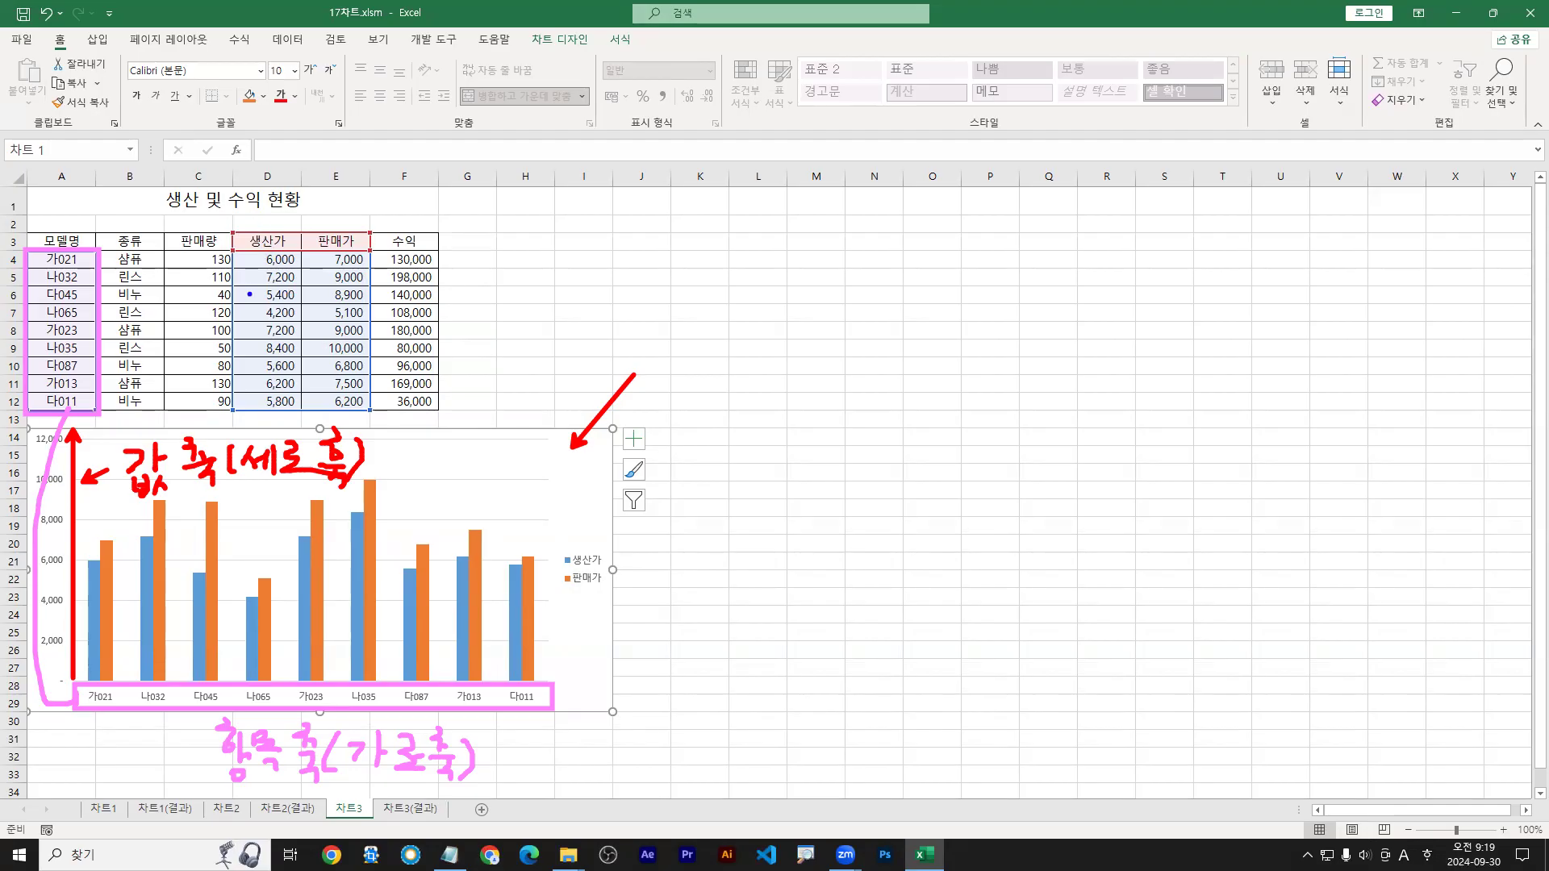
Step: Box the 생산가 and 판매가 legend entries and data in blue and red, label them 계열1 and 계열2, and clear all marks
{"action": "mouse_move", "coordinate": [558, 557]}
{"action": "left_mouse_down"}
{"action": "mouse_move", "coordinate": [606, 573]}
{"action": "mouse_move", "coordinate": [559, 565]}
{"action": "left_mouse_up"}
{"action": "mouse_move", "coordinate": [233, 250]}
{"action": "left_mouse_down"}
{"action": "mouse_move", "coordinate": [234, 361]}
{"action": "mouse_move", "coordinate": [300, 249]}
{"action": "mouse_move", "coordinate": [234, 251]}
{"action": "left_mouse_up"}
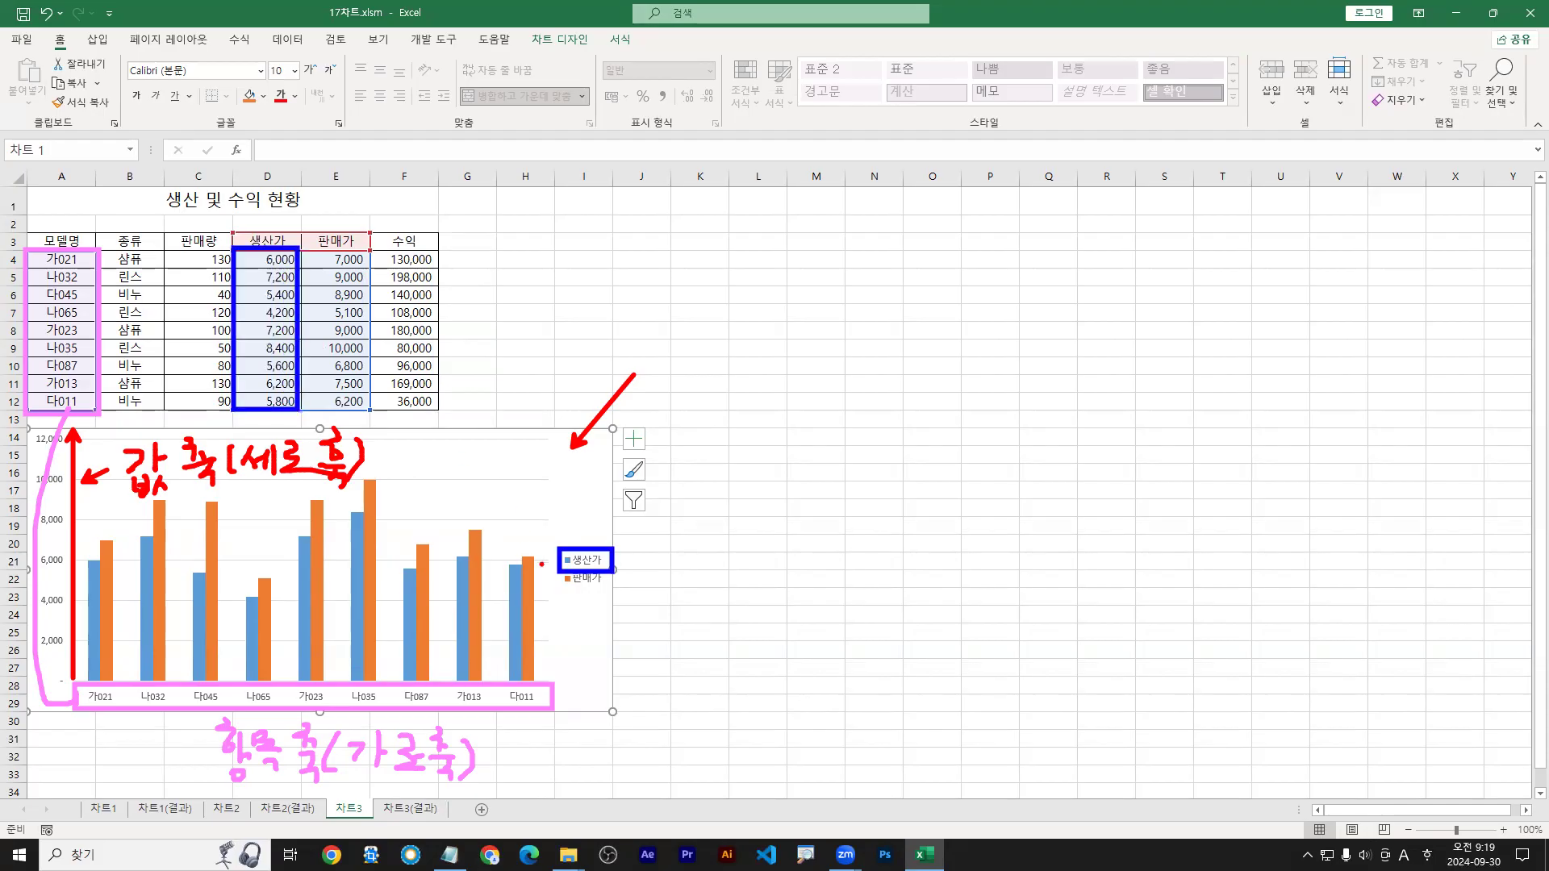
{"action": "mouse_move", "coordinate": [561, 572]}
{"action": "left_mouse_down"}
{"action": "mouse_move", "coordinate": [608, 588]}
{"action": "mouse_move", "coordinate": [611, 571]}
{"action": "left_mouse_up"}
{"action": "mouse_move", "coordinate": [304, 247]}
{"action": "left_mouse_down"}
{"action": "mouse_move", "coordinate": [291, 226]}
{"action": "mouse_move", "coordinate": [352, 184]}
{"action": "mouse_move", "coordinate": [374, 217]}
{"action": "mouse_move", "coordinate": [390, 205]}
{"action": "mouse_move", "coordinate": [374, 251]}
{"action": "mouse_move", "coordinate": [431, 234]}
{"action": "mouse_move", "coordinate": [445, 211]}
{"action": "mouse_move", "coordinate": [457, 236]}
{"action": "mouse_move", "coordinate": [480, 203]}
{"action": "mouse_move", "coordinate": [497, 202]}
{"action": "mouse_move", "coordinate": [504, 229]}
{"action": "mouse_move", "coordinate": [531, 211]}
{"action": "left_mouse_up"}
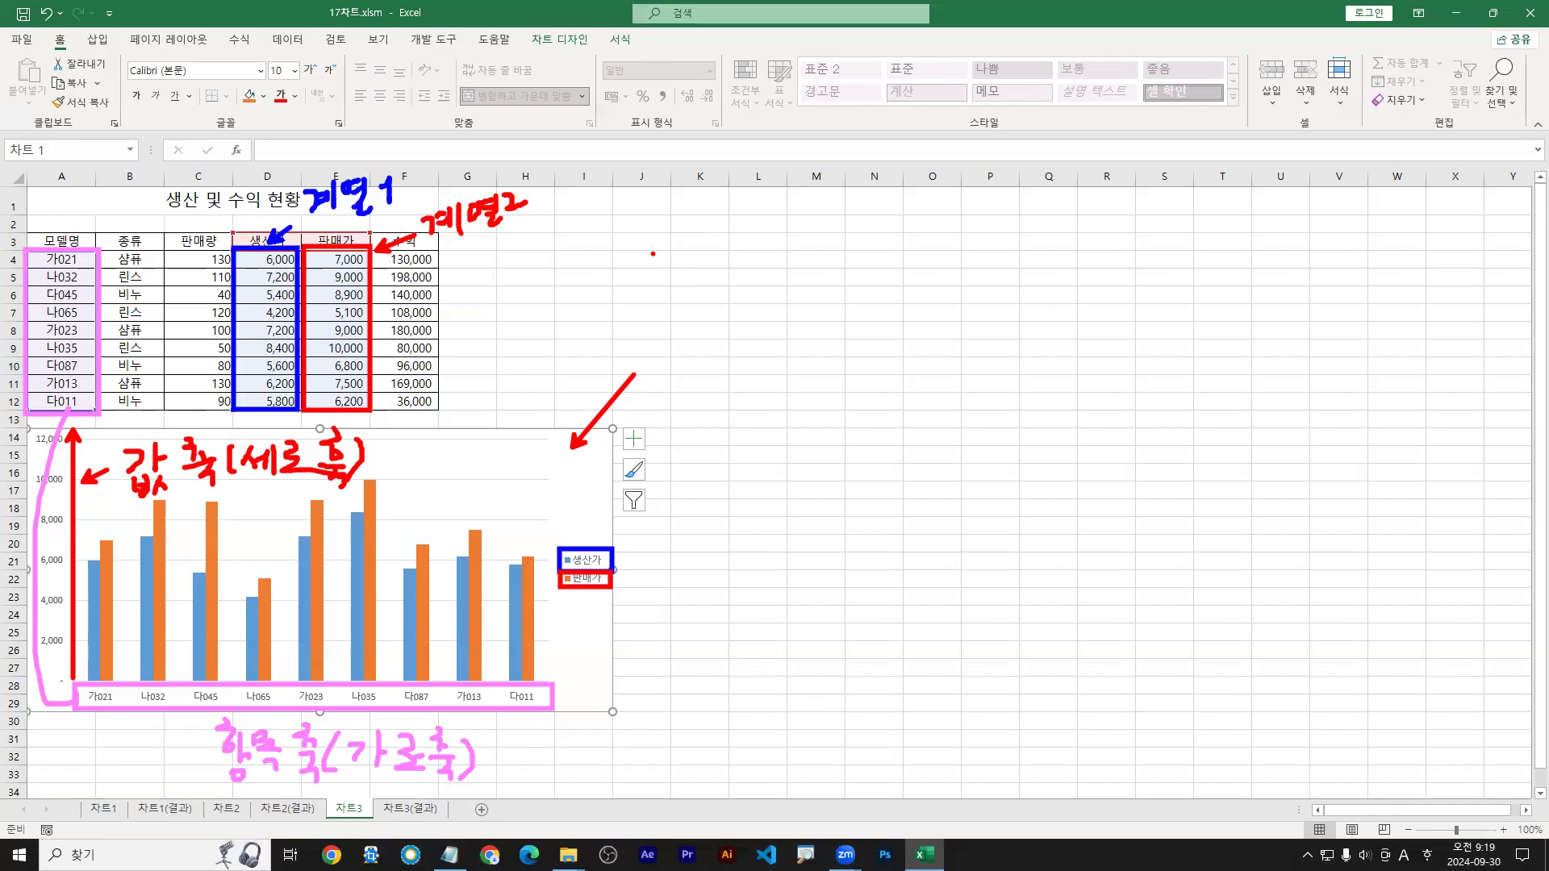
{"action": "key", "text": "Escape"}
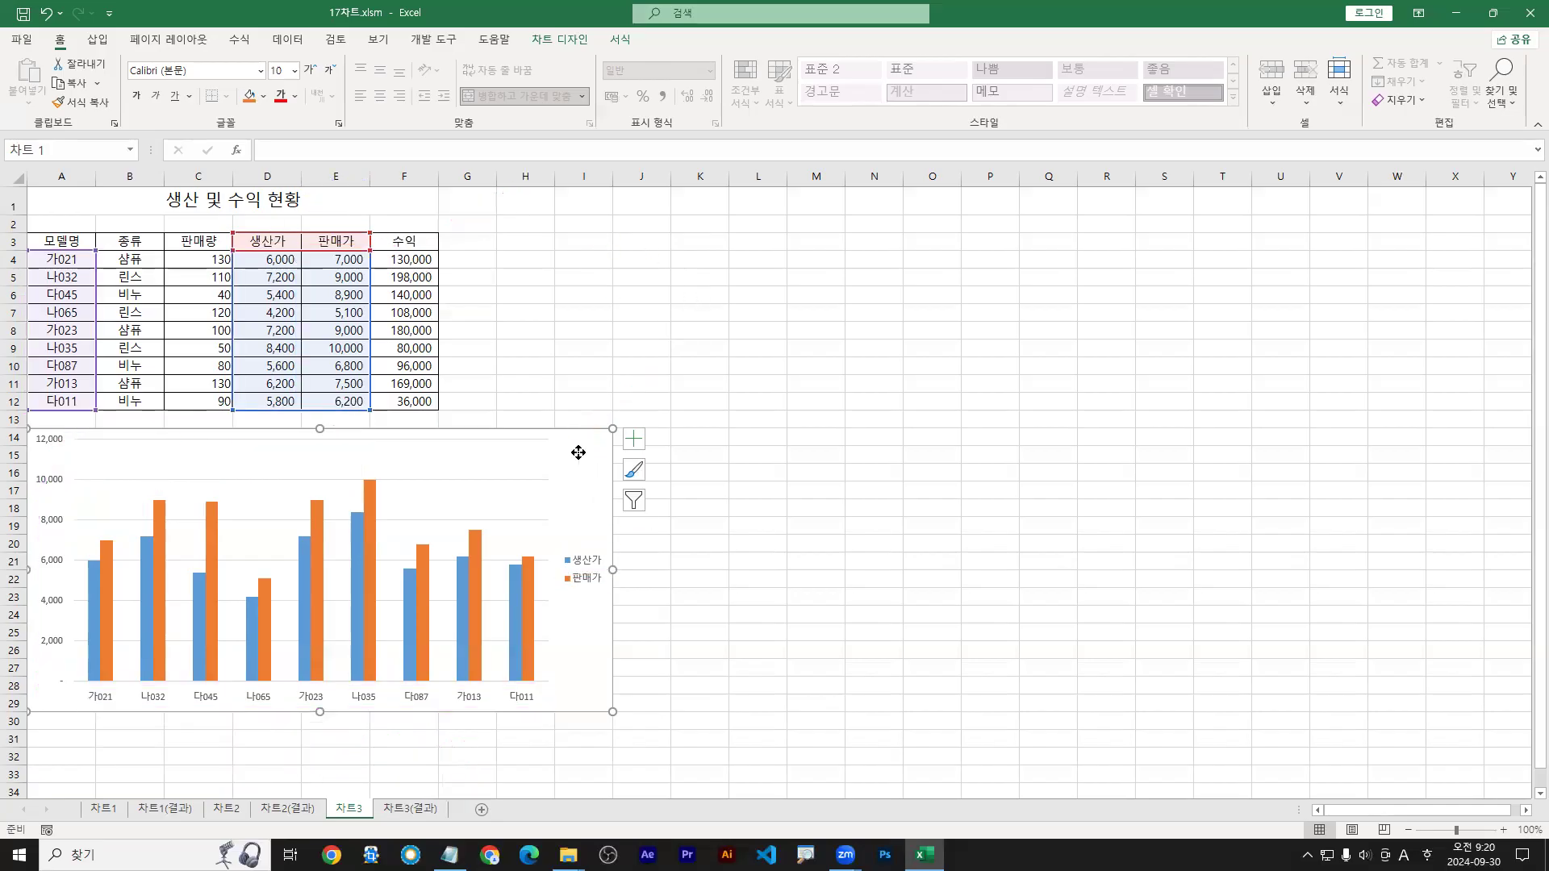
Step: Point a red arrow at the chart, box the 수익 column in red, and clear the marks
{"action": "mouse_move", "coordinate": [589, 443]}
{"action": "left_mouse_down"}
{"action": "mouse_move", "coordinate": [577, 453]}
{"action": "mouse_move", "coordinate": [615, 417]}
{"action": "left_mouse_up"}
{"action": "left_click_drag", "start_coordinate": [378, 233], "coordinate": [431, 408]}
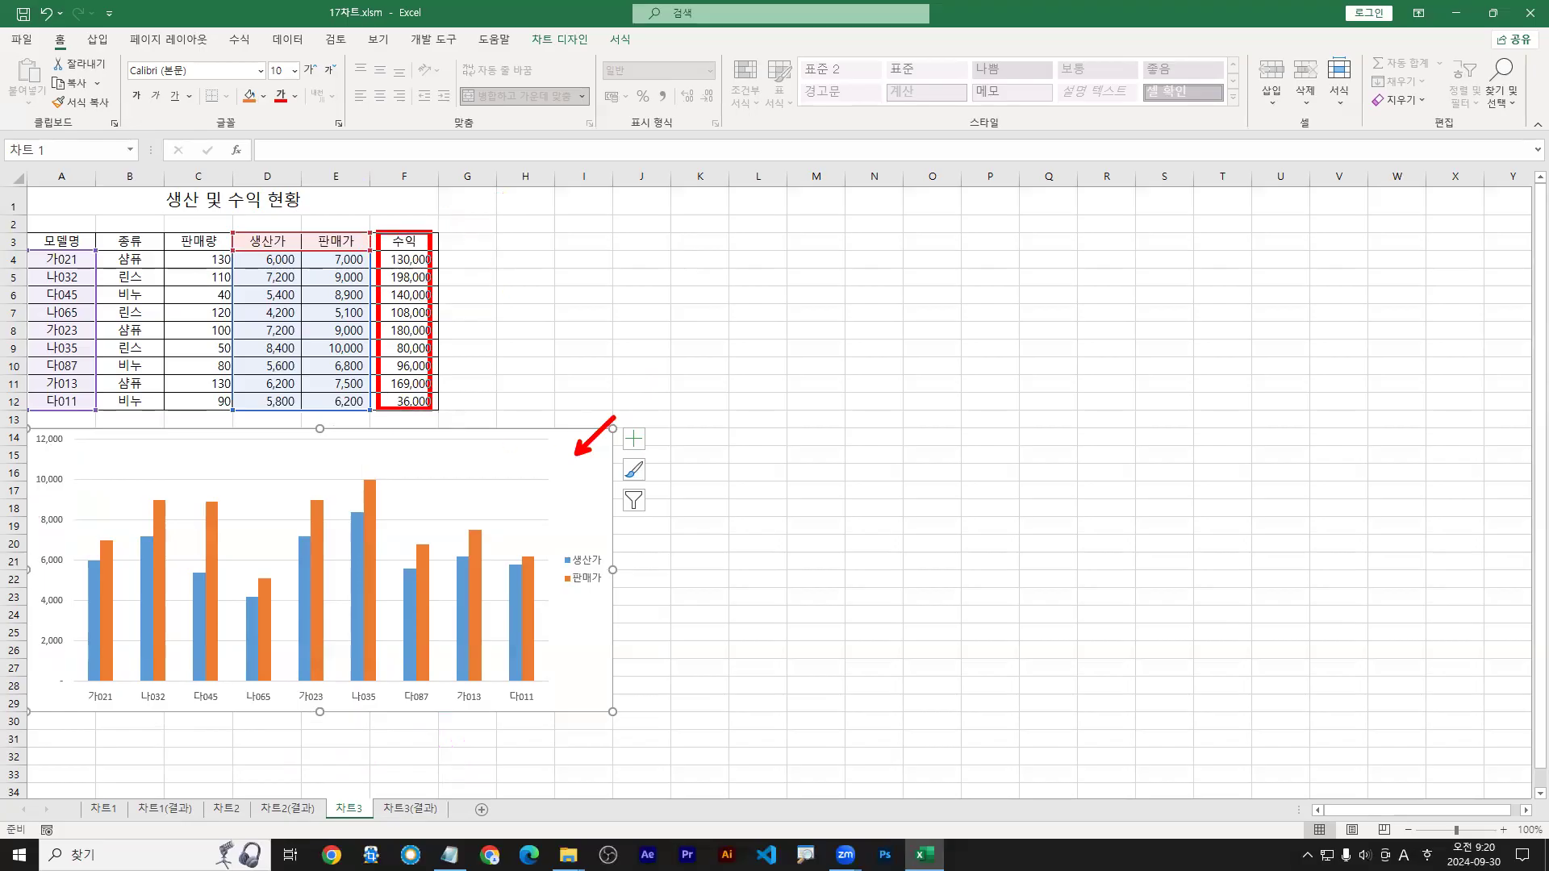
{"action": "key", "text": "Escape"}
Step: Open the chart's 데이터 원본 선택 dialog, box the 모델명 column in red and 생산가 to 수익 in blue, and cancel
{"action": "left_click", "coordinate": [558, 42]}
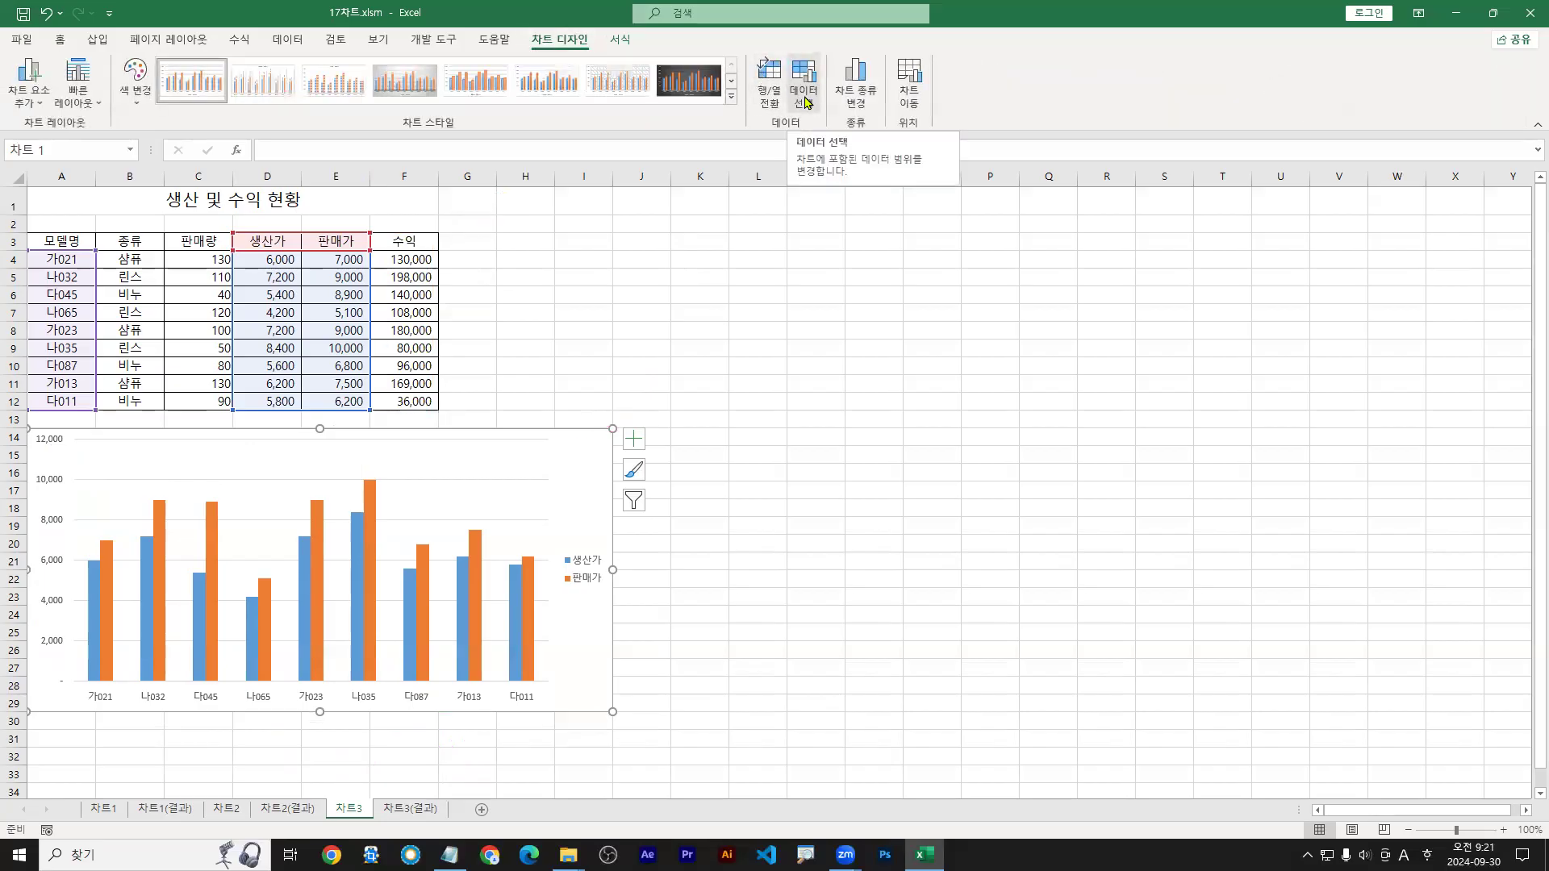
{"action": "left_click", "coordinate": [804, 95]}
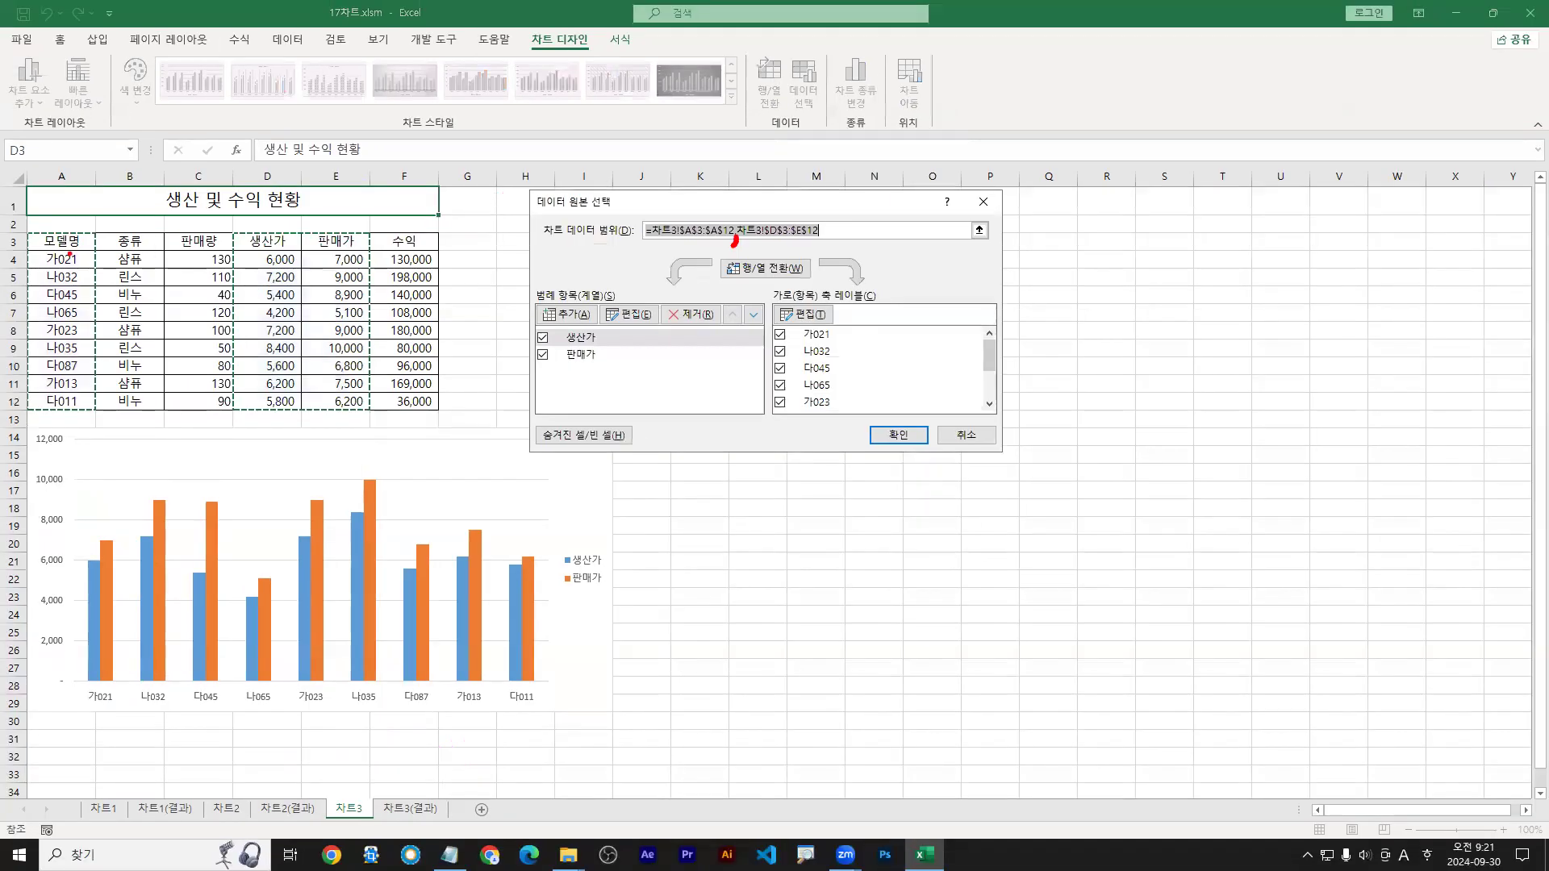
{"action": "mouse_move", "coordinate": [70, 253]}
{"action": "left_mouse_down"}
{"action": "mouse_move", "coordinate": [24, 235]}
{"action": "mouse_move", "coordinate": [91, 234]}
{"action": "mouse_move", "coordinate": [26, 230]}
{"action": "left_mouse_up"}
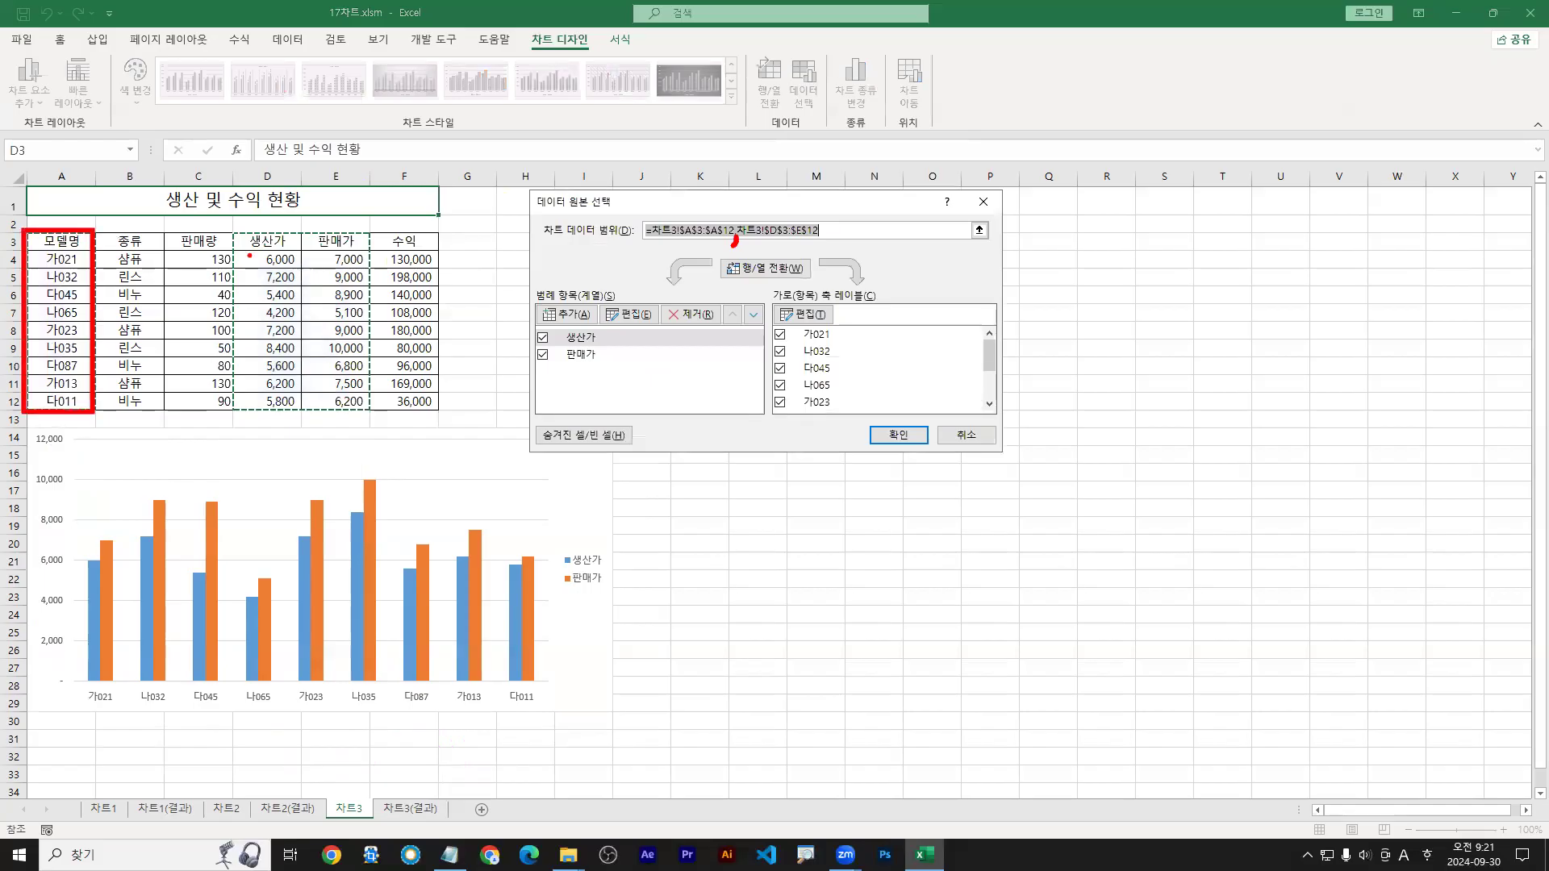
{"action": "mouse_move", "coordinate": [226, 229]}
{"action": "left_mouse_down"}
{"action": "mouse_move", "coordinate": [364, 379]}
{"action": "mouse_move", "coordinate": [371, 410]}
{"action": "mouse_move", "coordinate": [437, 411]}
{"action": "mouse_move", "coordinate": [373, 416]}
{"action": "mouse_move", "coordinate": [438, 416]}
{"action": "left_mouse_up"}
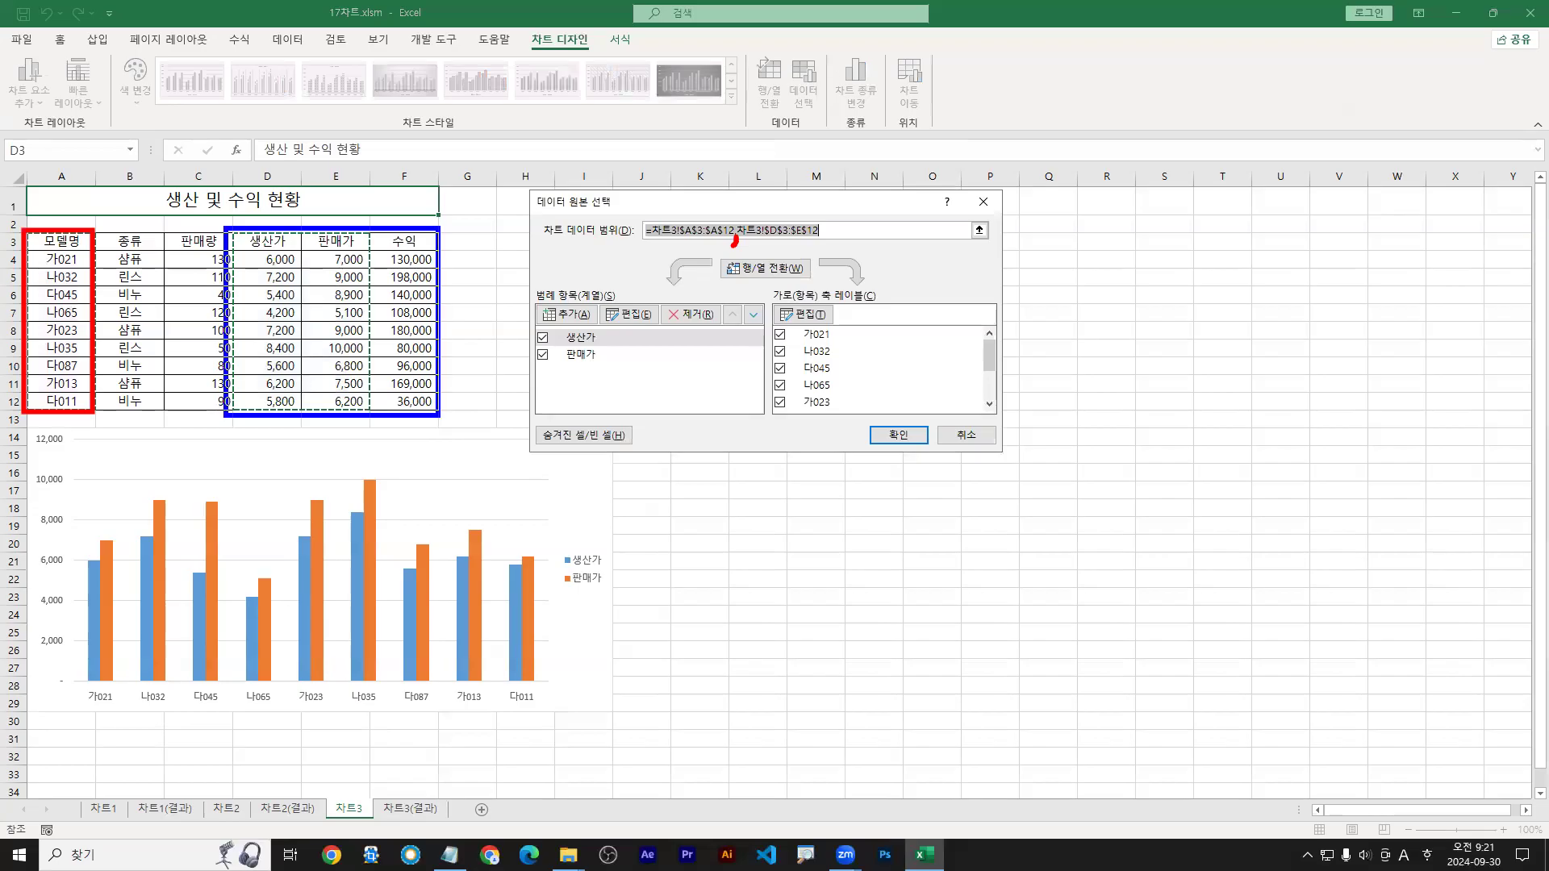
{"action": "key", "text": "Escape"}
{"action": "key", "text": "Escape"}
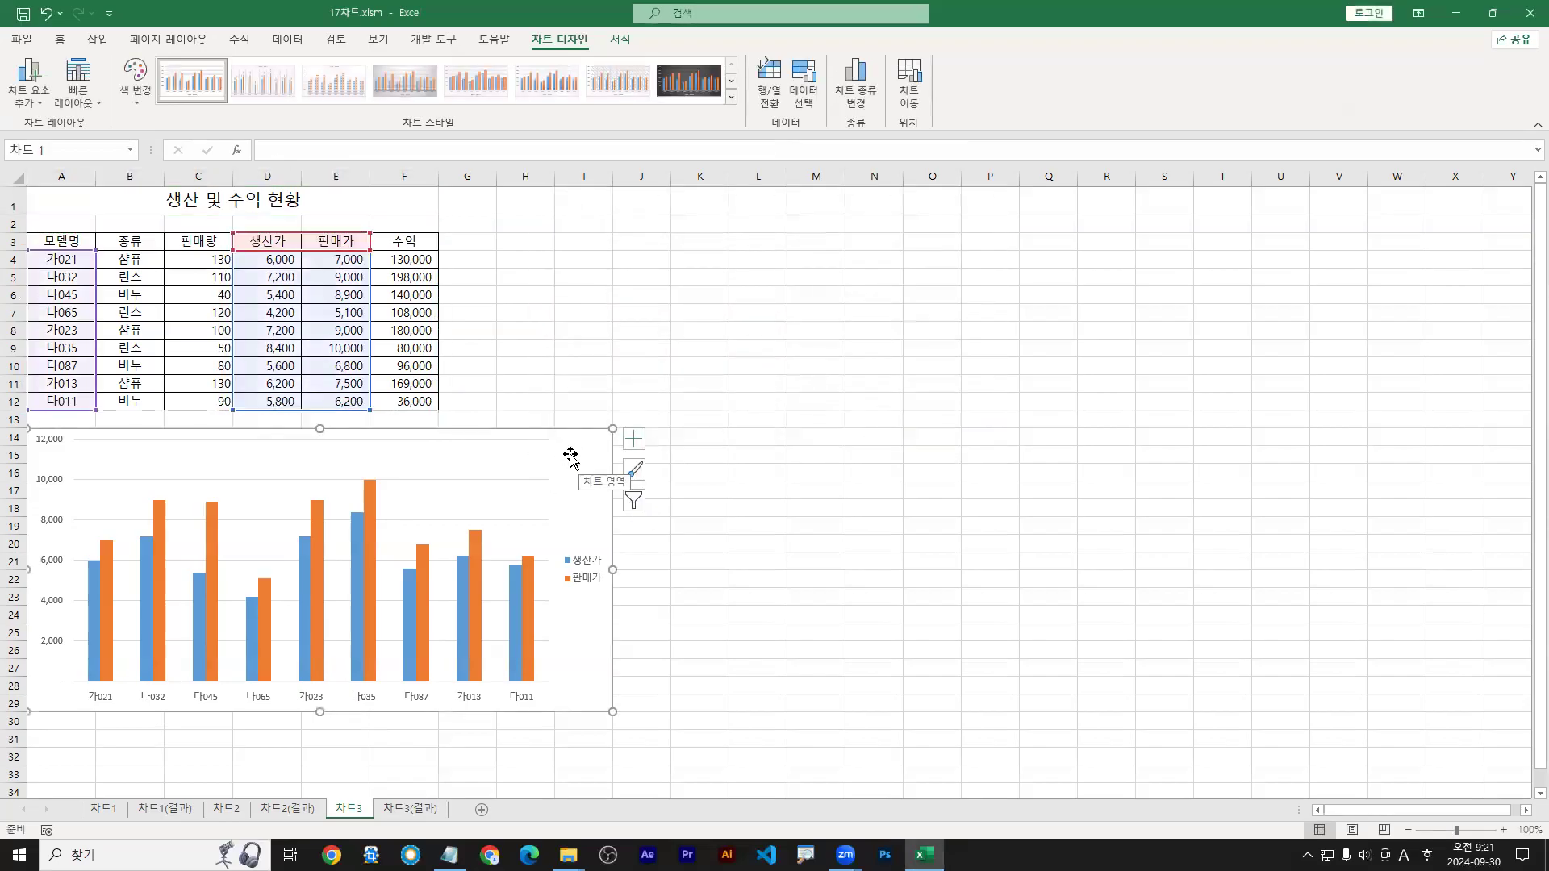
Step: Box the chart area's 데이터 선택 command in blue, and dismiss the marks and commands
{"action": "right_click", "coordinate": [573, 461]}
{"action": "left_click_drag", "start_coordinate": [570, 462], "coordinate": [559, 501]}
{"action": "left_click_drag", "start_coordinate": [584, 191], "coordinate": [674, 223]}
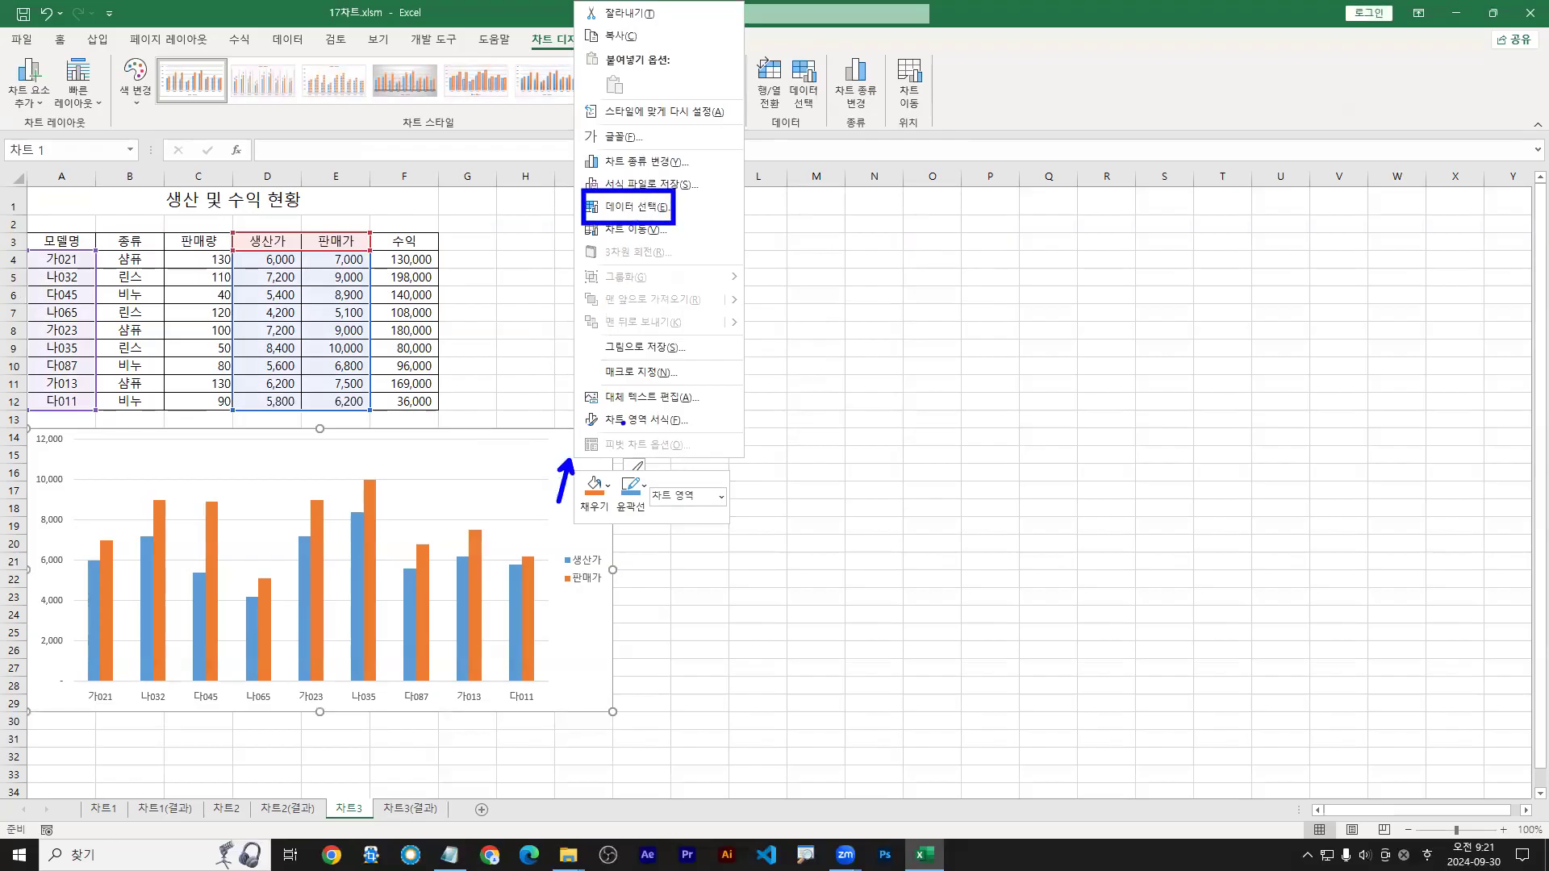
{"action": "key", "text": "Escape"}
Step: Set the chart data range to =차트3!$A$3:$A$12,차트3!$D$3:$F$12, mark the 수익 series in blue, and undo the range change
{"action": "right_click", "coordinate": [588, 442]}
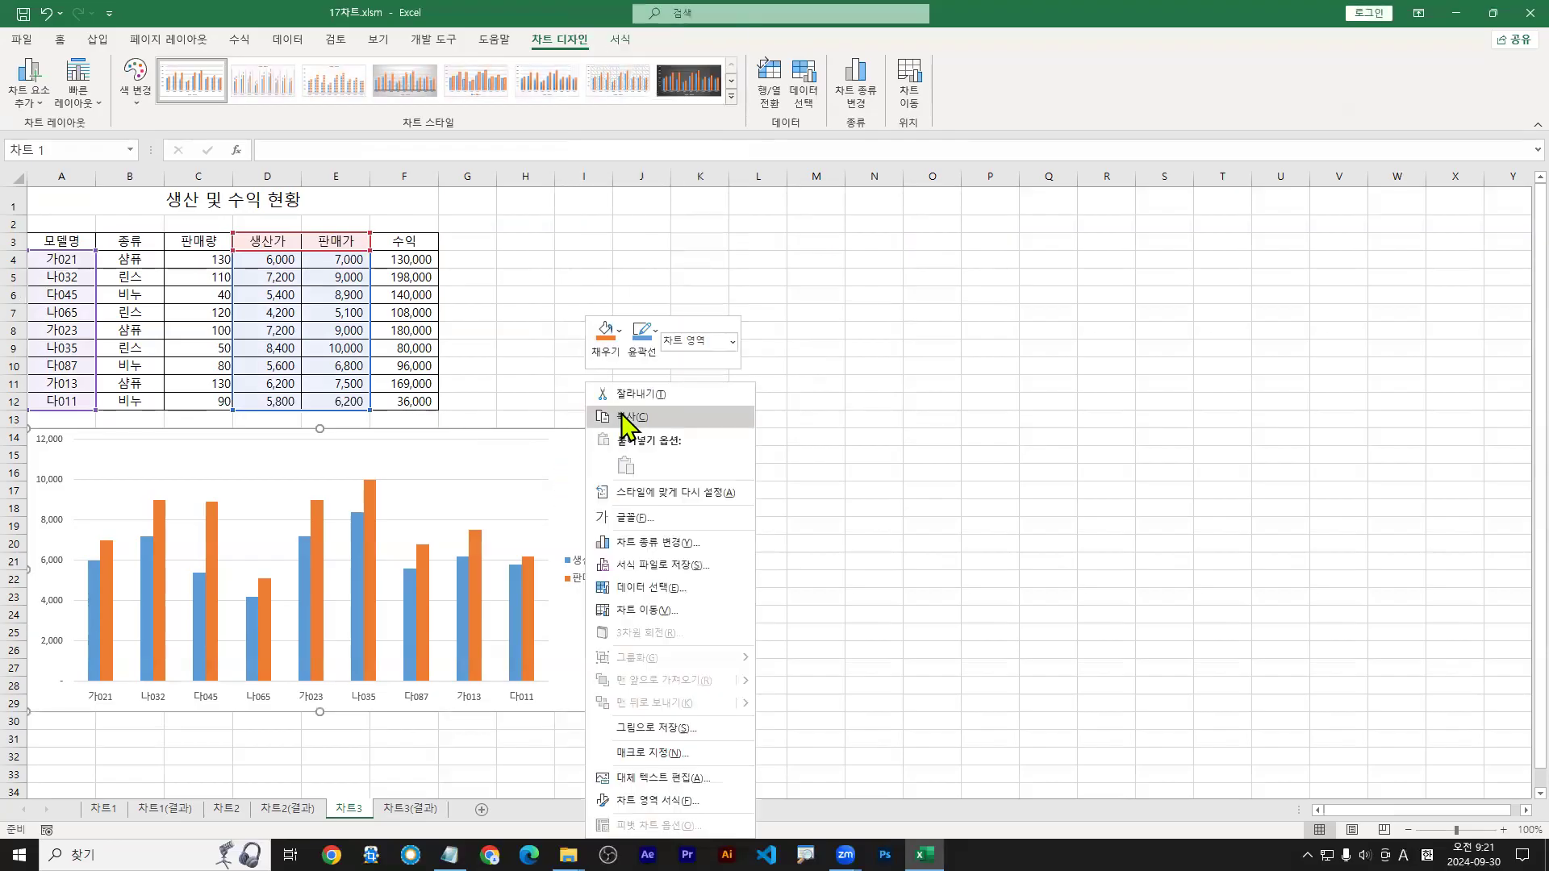
{"action": "left_click", "coordinate": [633, 587]}
{"action": "left_click", "coordinate": [798, 232]}
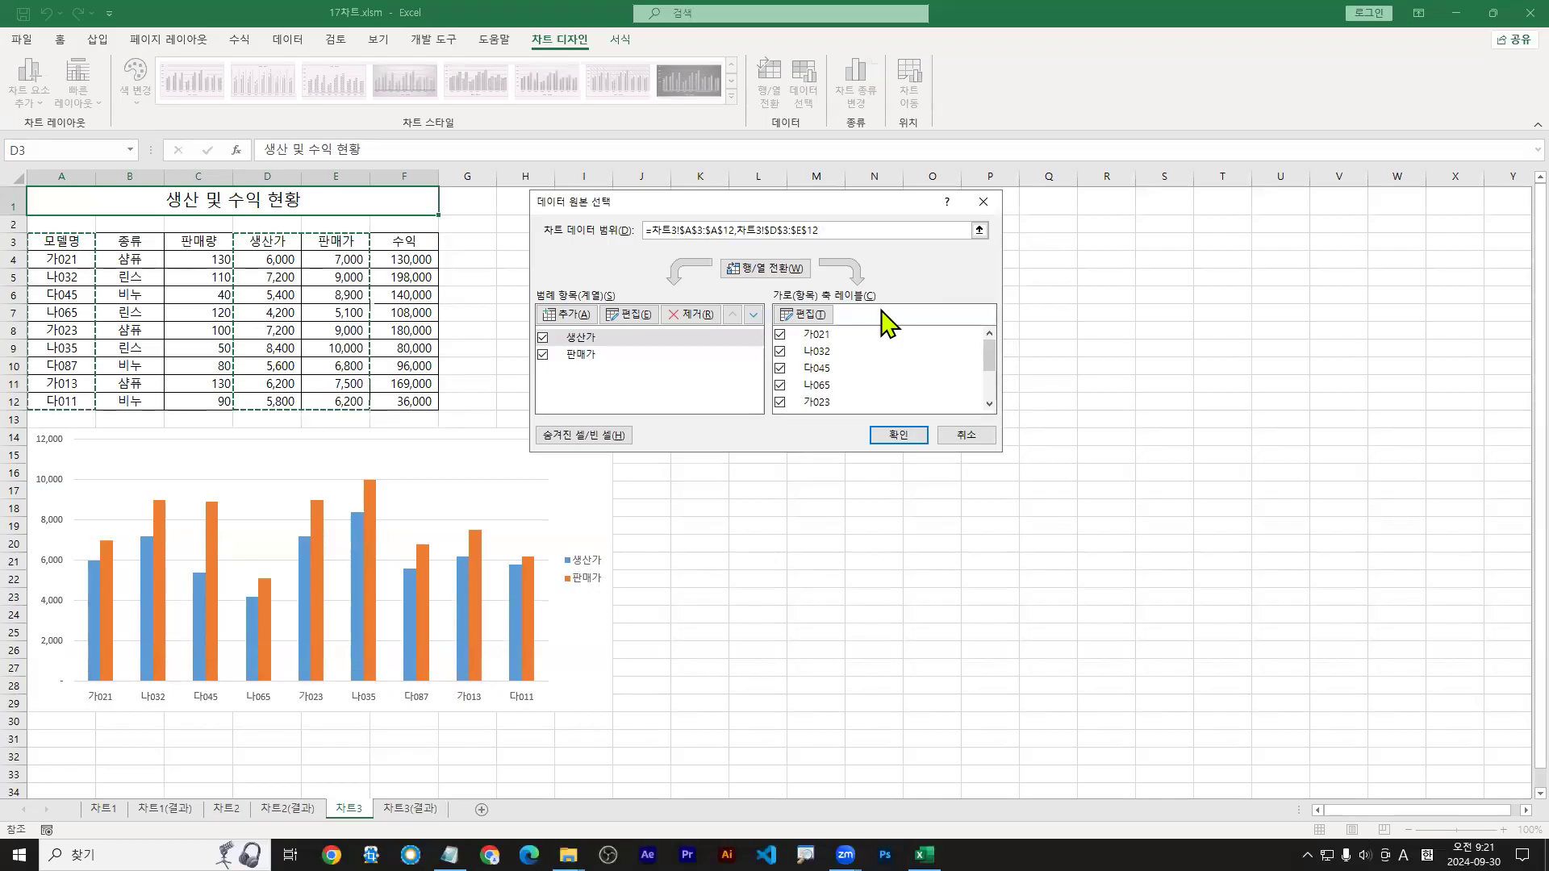
{"action": "left_click_drag", "start_coordinate": [737, 231], "coordinate": [891, 235]}
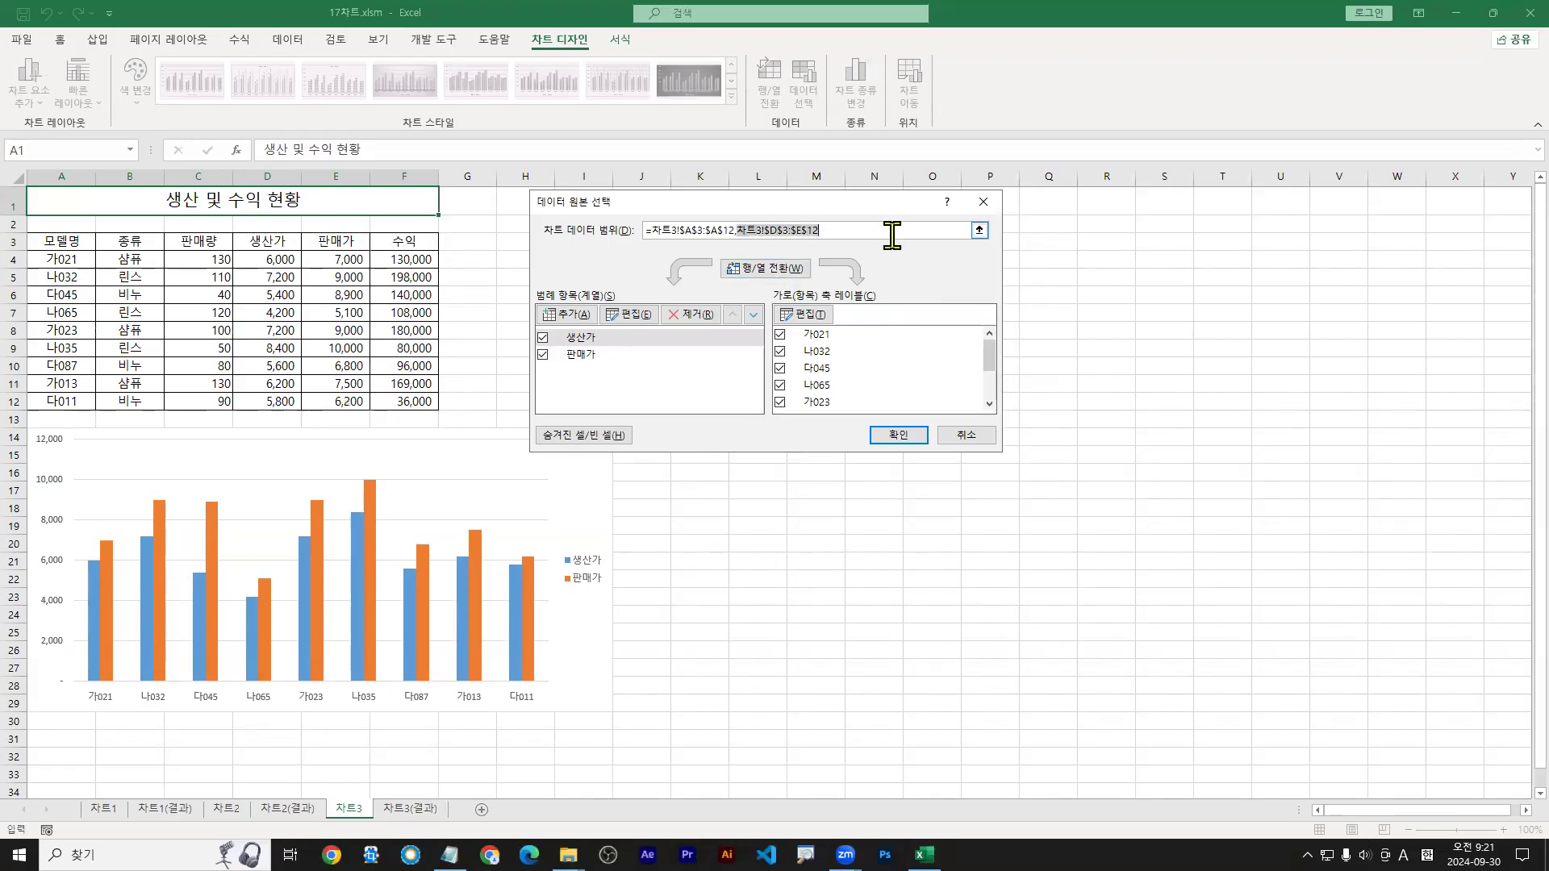
{"action": "key", "text": "BackSpace"}
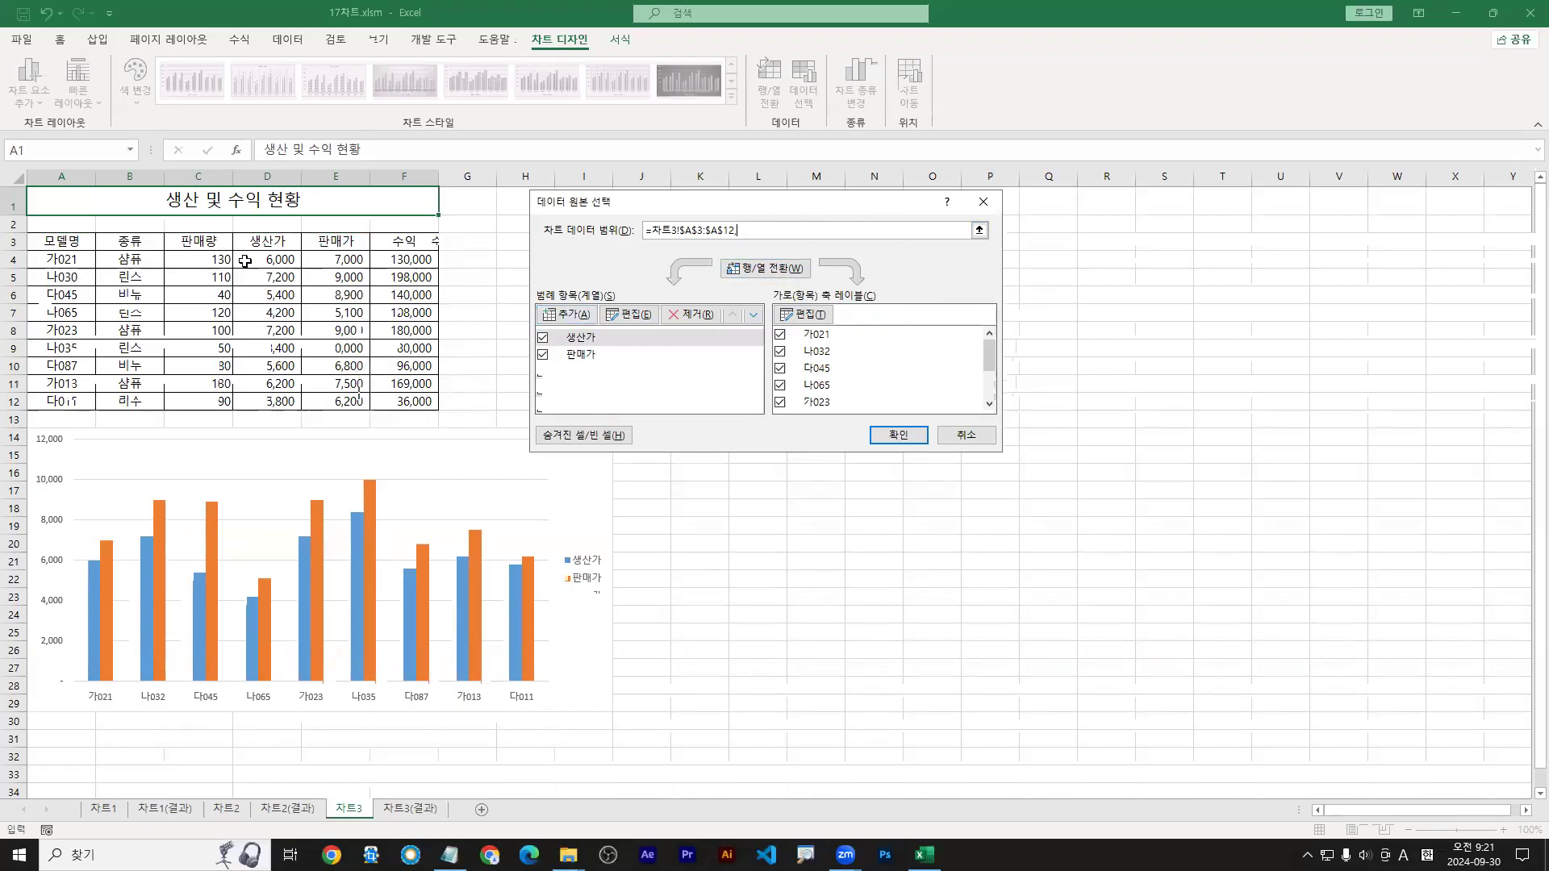
{"action": "left_click_drag", "start_coordinate": [261, 241], "coordinate": [420, 404]}
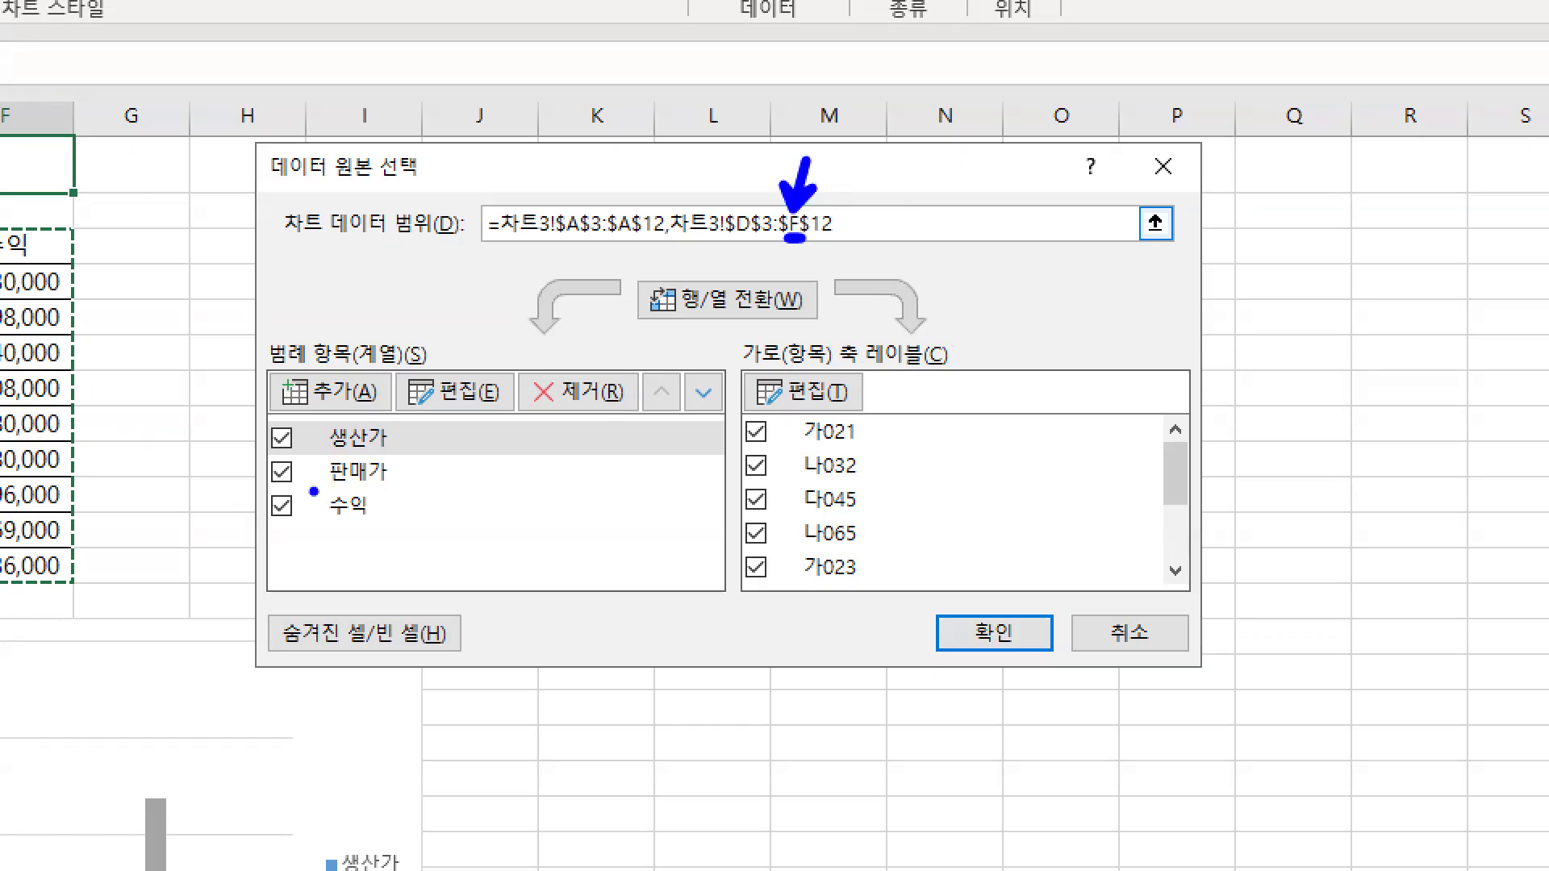
{"action": "mouse_move", "coordinate": [281, 536]}
{"action": "left_mouse_down"}
{"action": "mouse_move", "coordinate": [420, 537]}
{"action": "mouse_move", "coordinate": [413, 505]}
{"action": "left_mouse_up"}
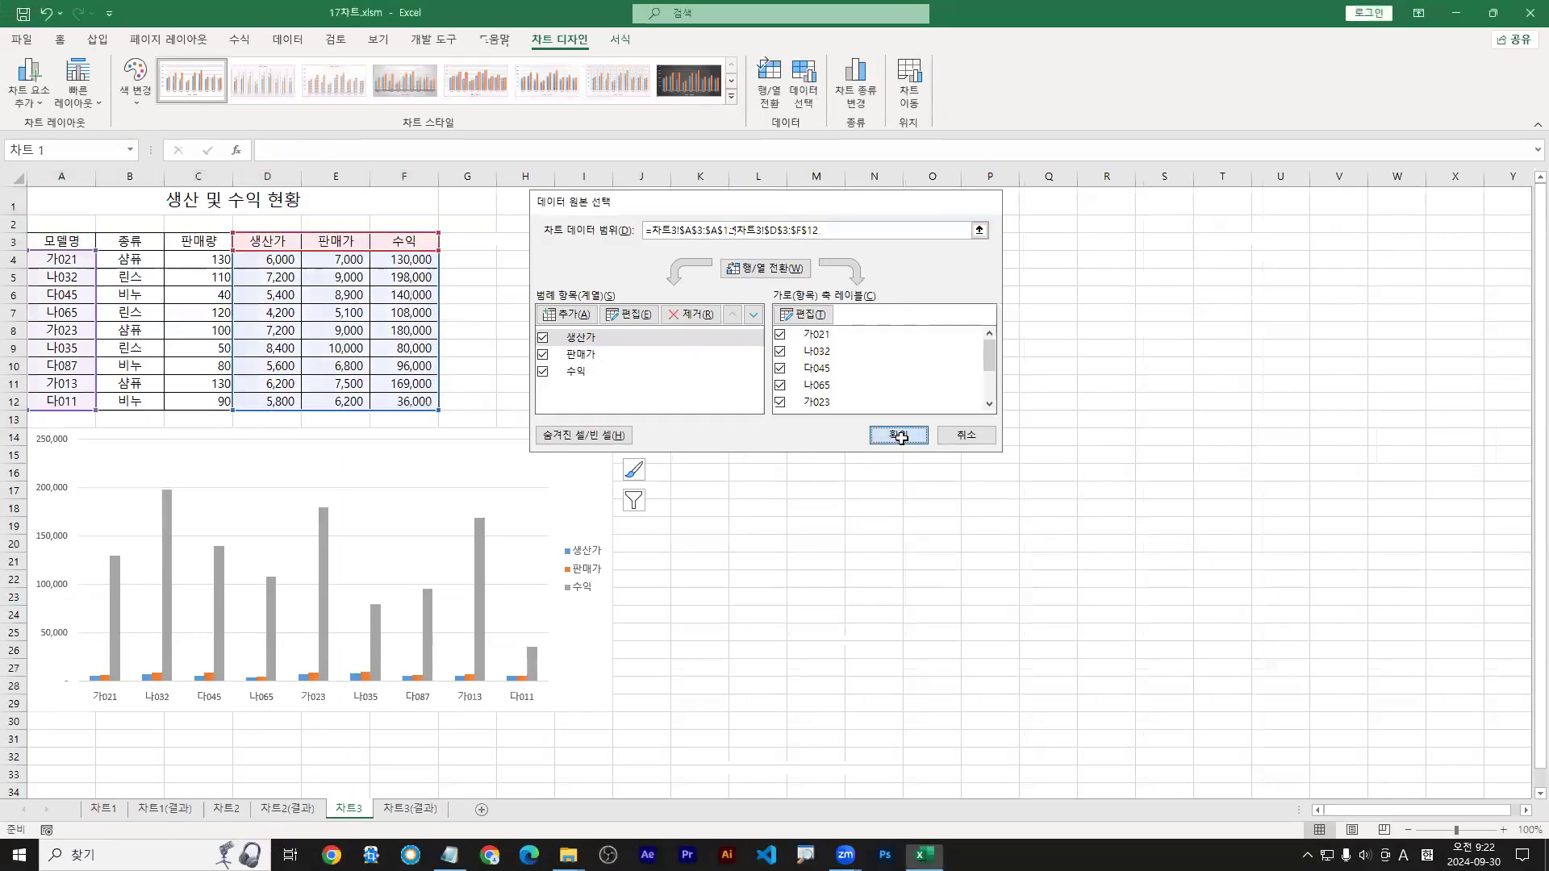
{"action": "left_click", "coordinate": [994, 632]}
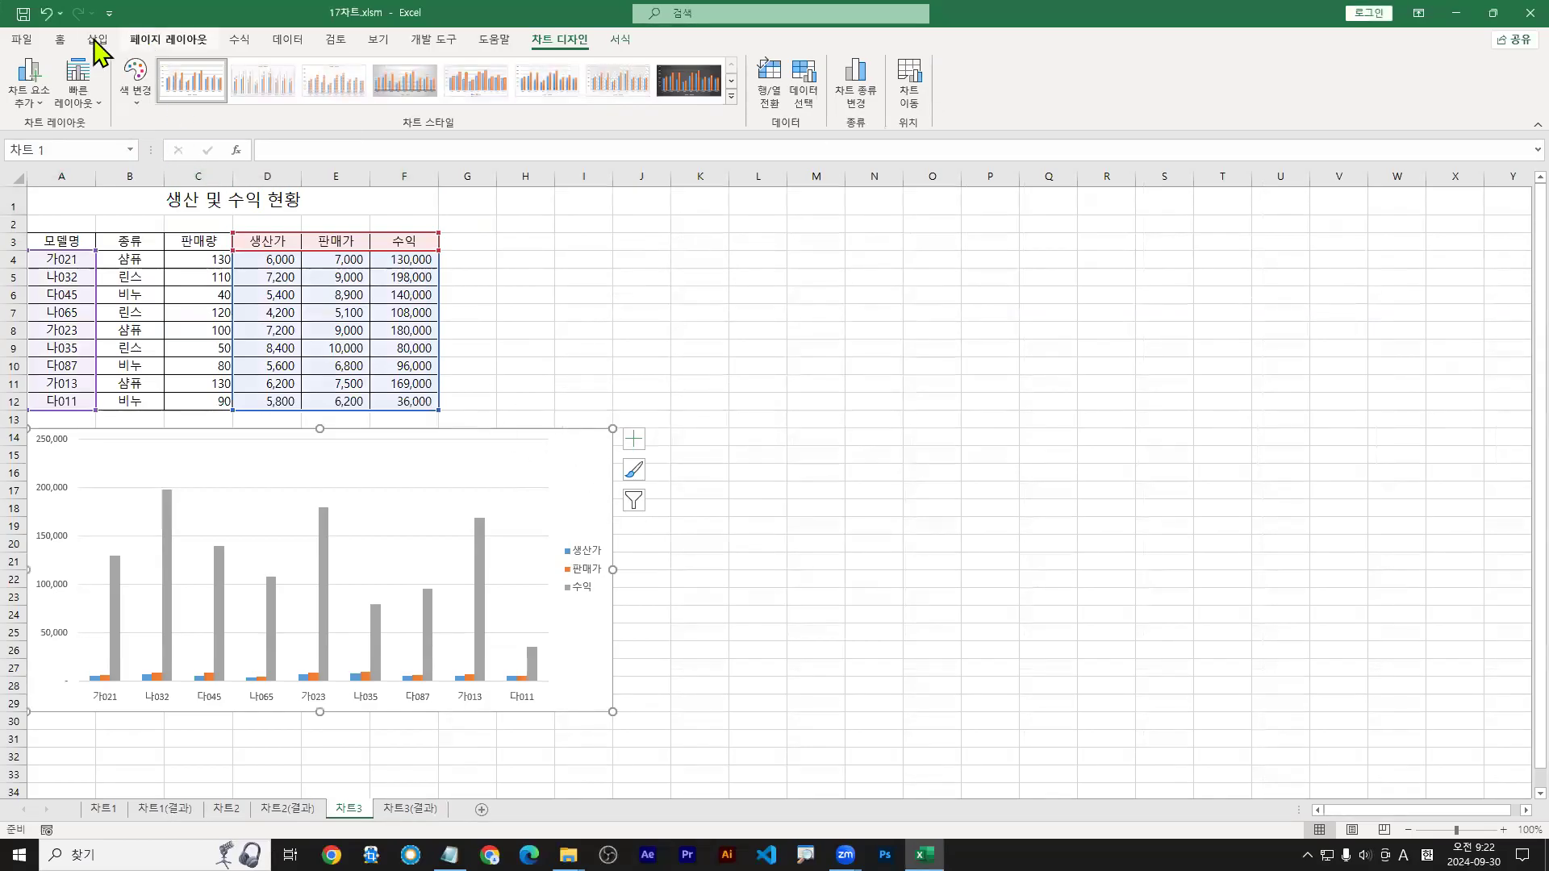
{"action": "left_click", "coordinate": [47, 13]}
Step: Copy the 수익 data in F3:F12 and paste it into the chart, temporarily annotating the chart with a red arrow and "ctrl + V"
{"action": "left_click_drag", "start_coordinate": [408, 241], "coordinate": [409, 401]}
{"action": "right_click", "coordinate": [410, 288]}
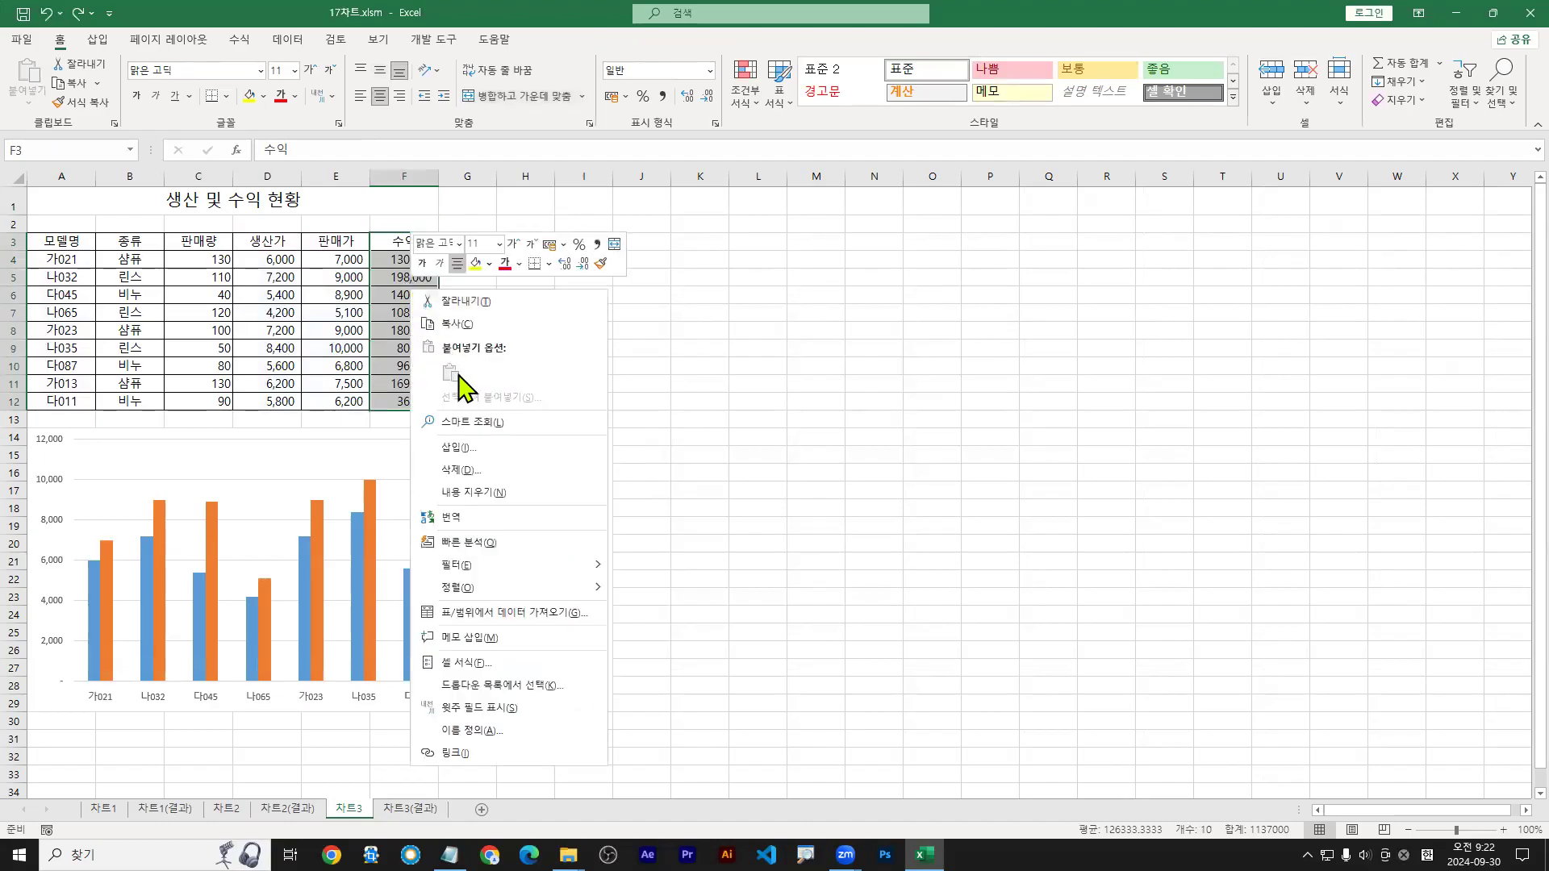
{"action": "left_click", "coordinate": [456, 324]}
{"action": "left_click", "coordinate": [573, 458]}
{"action": "left_click_drag", "start_coordinate": [569, 448], "coordinate": [594, 403]}
{"action": "type", "text": "ctr"}
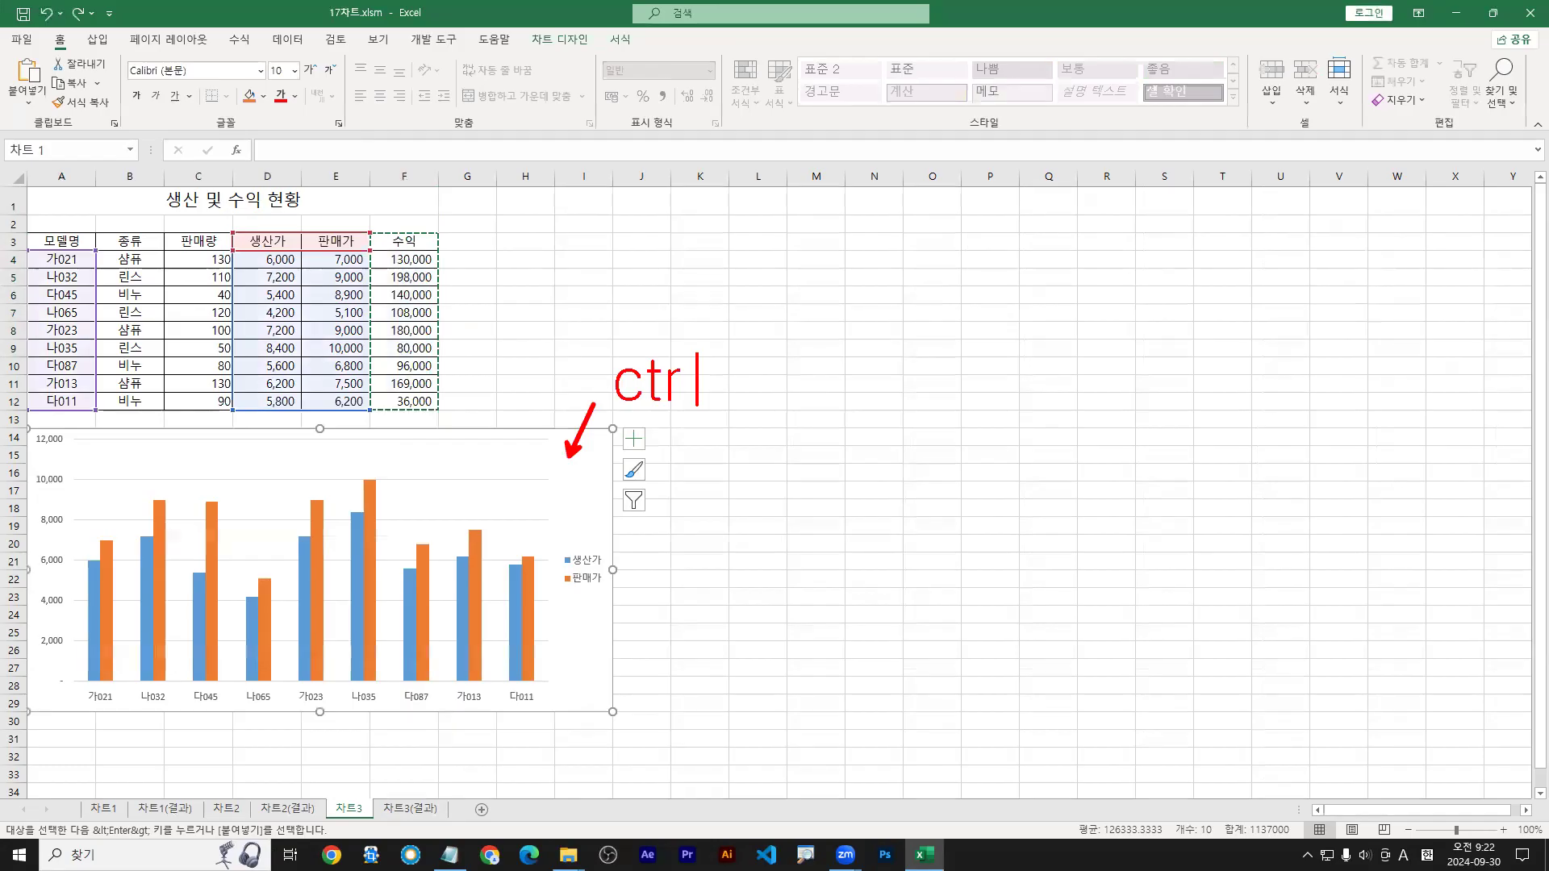
{"action": "type", "text": "l + V"}
{"action": "key", "text": "Escape"}
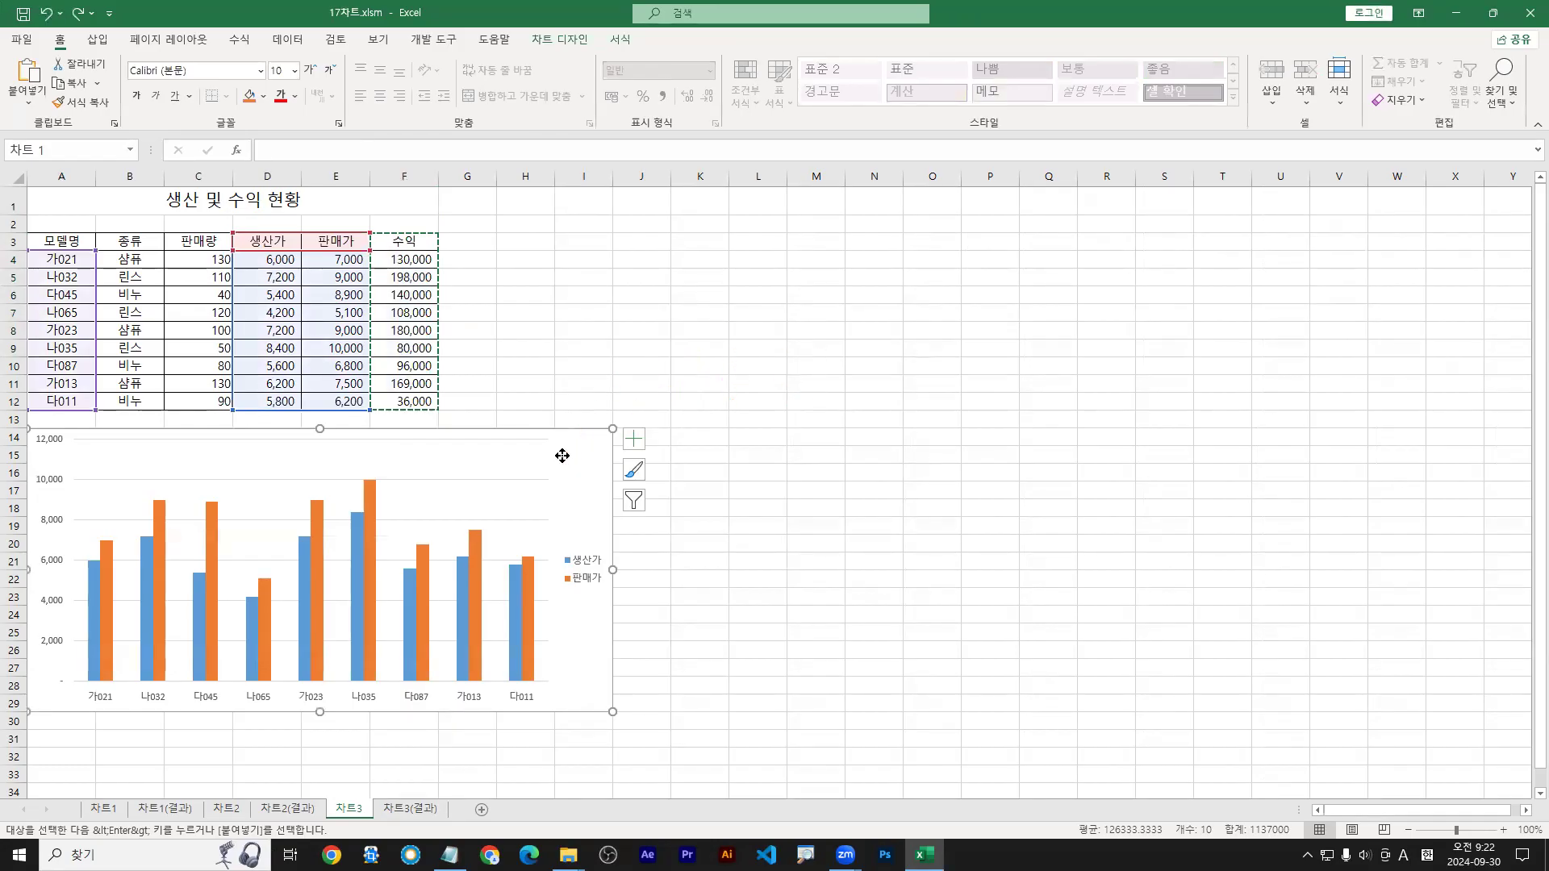
{"action": "right_click", "coordinate": [562, 456]}
{"action": "left_click", "coordinate": [617, 71]}
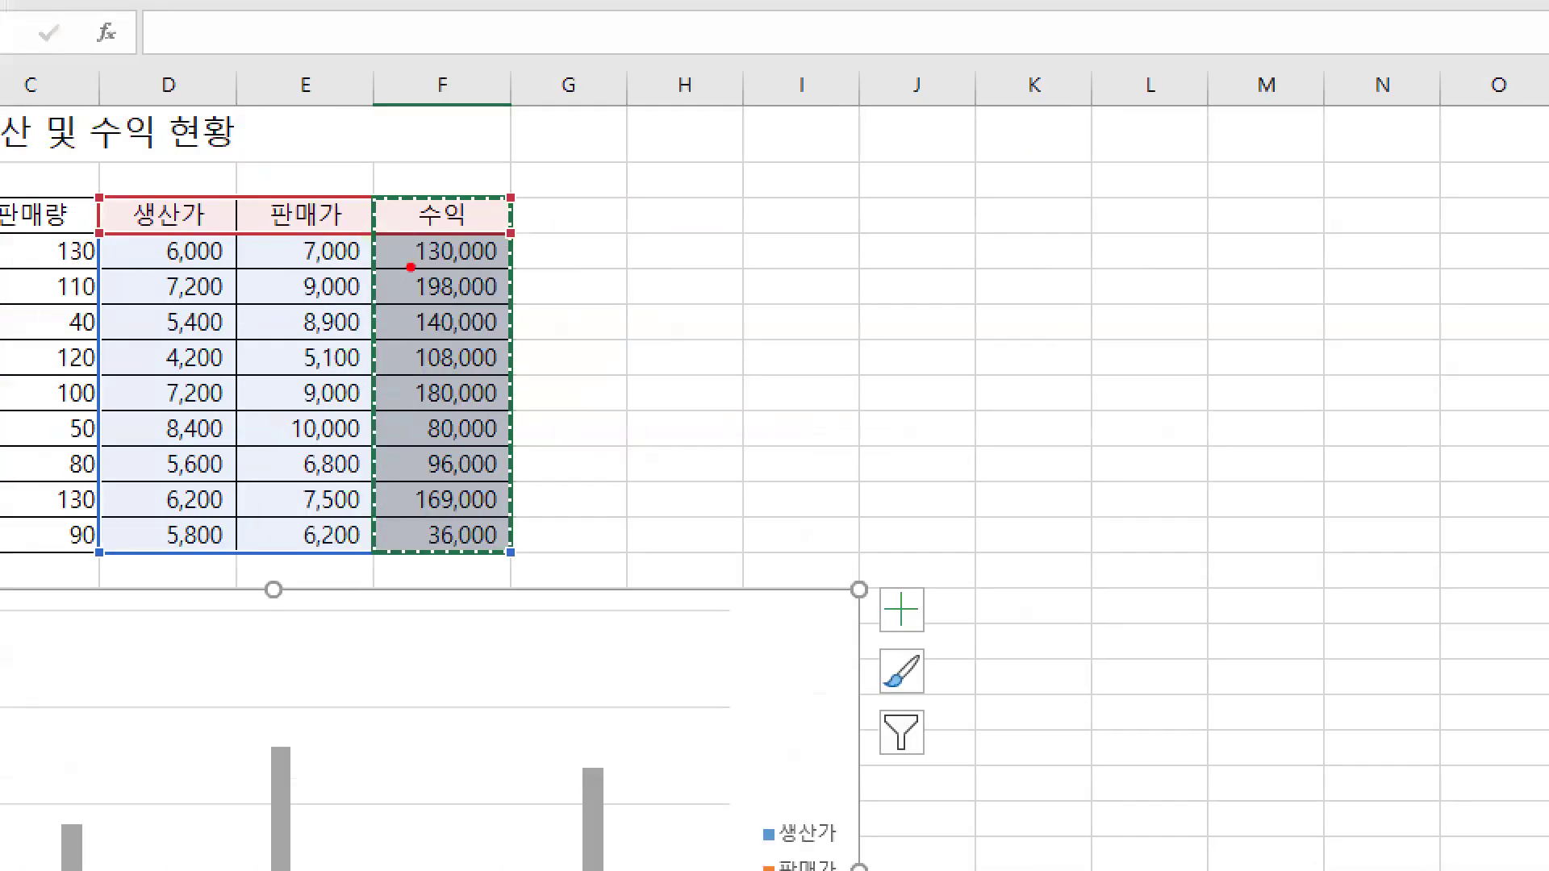
Step: Temporarily mark the 수익 values in red and the 판매가 and 생산가 values in blue
{"action": "mouse_move", "coordinate": [393, 268]}
{"action": "left_mouse_down"}
{"action": "mouse_move", "coordinate": [436, 267]}
{"action": "mouse_move", "coordinate": [425, 303]}
{"action": "mouse_move", "coordinate": [496, 302]}
{"action": "left_mouse_up"}
{"action": "key", "text": "b"}
{"action": "left_click_drag", "start_coordinate": [297, 301], "coordinate": [352, 300]}
{"action": "left_click_drag", "start_coordinate": [163, 305], "coordinate": [223, 306]}
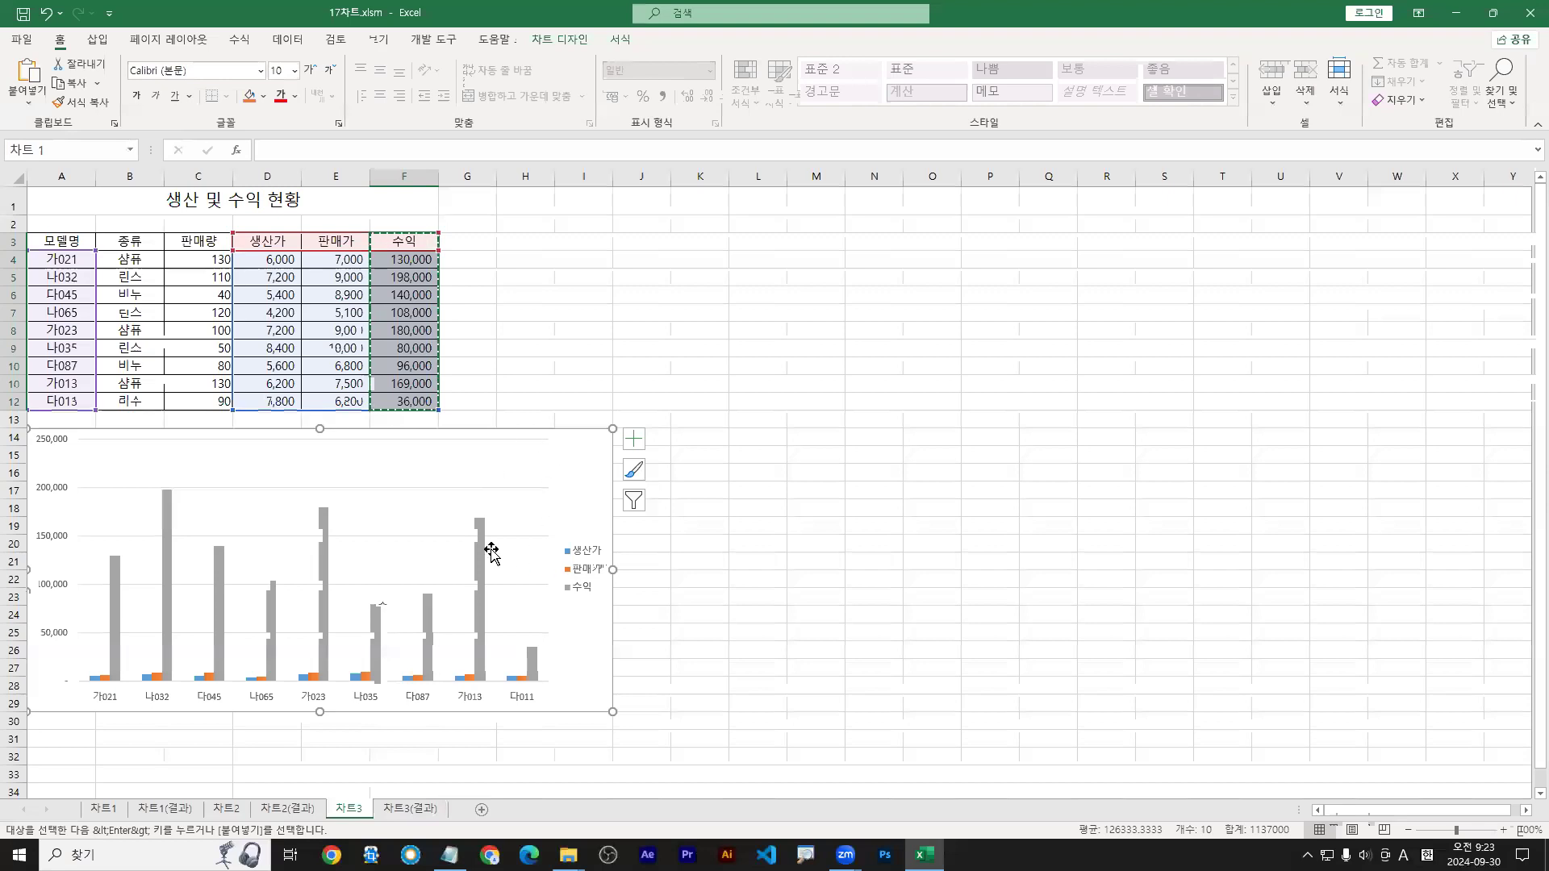
Step: Select the 수익 series, temporarily number 가013's bars 1 and 2 in red and 3 in blue, and clear the marks
{"action": "left_click", "coordinate": [480, 536]}
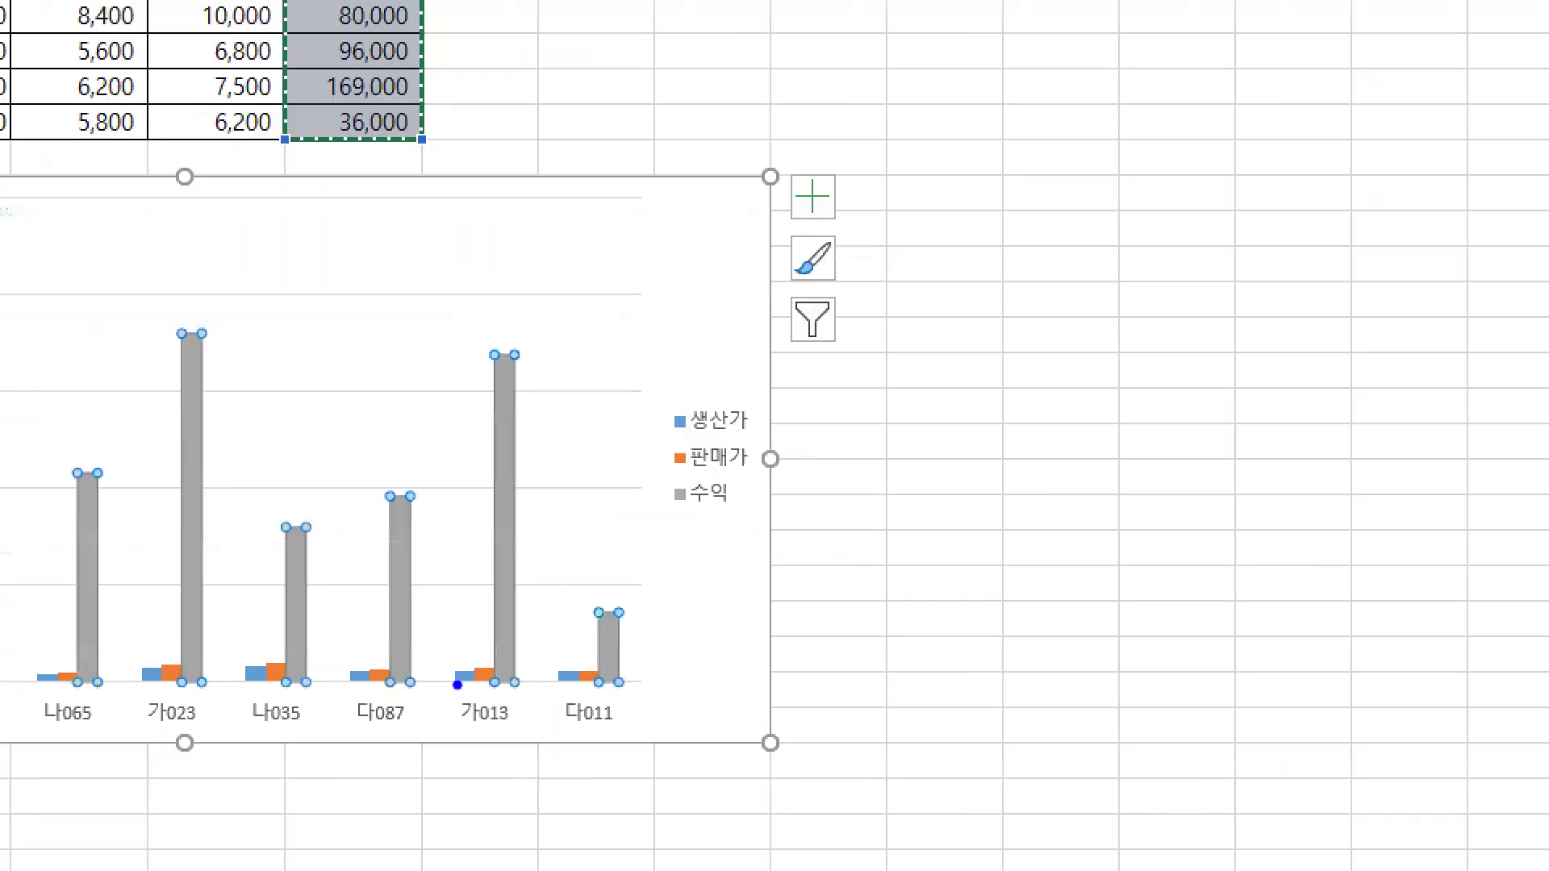
{"action": "left_click_drag", "start_coordinate": [478, 689], "coordinate": [493, 701]}
{"action": "key", "text": "b"}
{"action": "left_click_drag", "start_coordinate": [519, 358], "coordinate": [540, 339]}
{"action": "mouse_move", "coordinate": [552, 276]}
{"action": "left_mouse_down"}
{"action": "mouse_move", "coordinate": [572, 275]}
{"action": "mouse_move", "coordinate": [570, 313]}
{"action": "left_mouse_up"}
{"action": "key", "text": "Escape"}
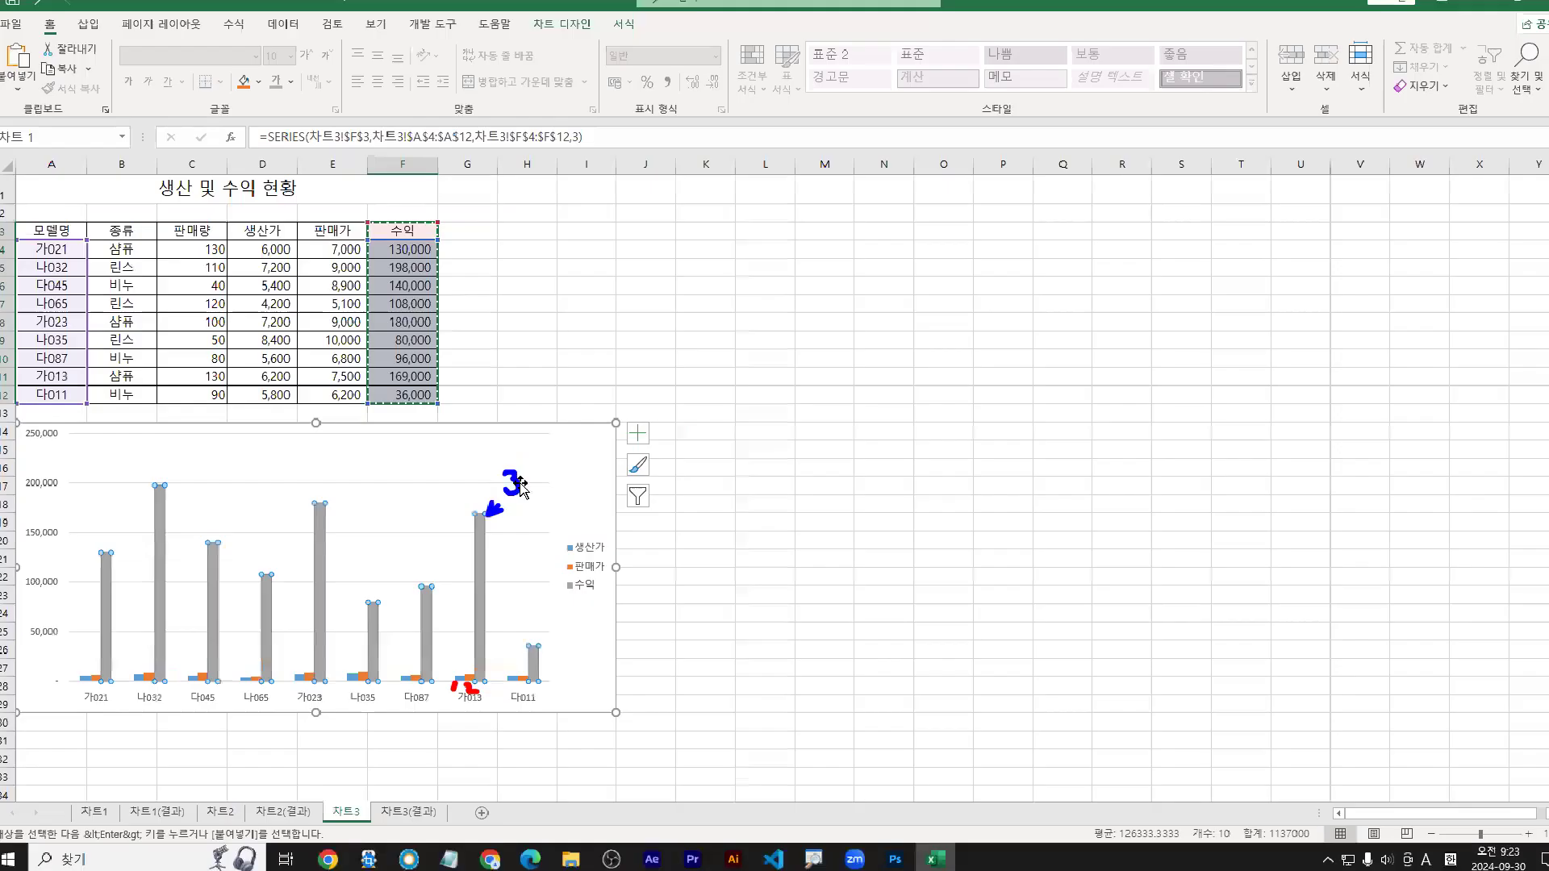
Step: Draw a blue arrow beside 가013's 수익 bar and a red vertical arrow labelled 기본축 along the primary axis
{"action": "left_click", "coordinate": [526, 554]}
{"action": "left_click", "coordinate": [481, 557]}
{"action": "mouse_move", "coordinate": [502, 537]}
{"action": "left_mouse_down"}
{"action": "mouse_move", "coordinate": [542, 518]}
{"action": "mouse_move", "coordinate": [521, 504]}
{"action": "mouse_move", "coordinate": [490, 539]}
{"action": "left_mouse_up"}
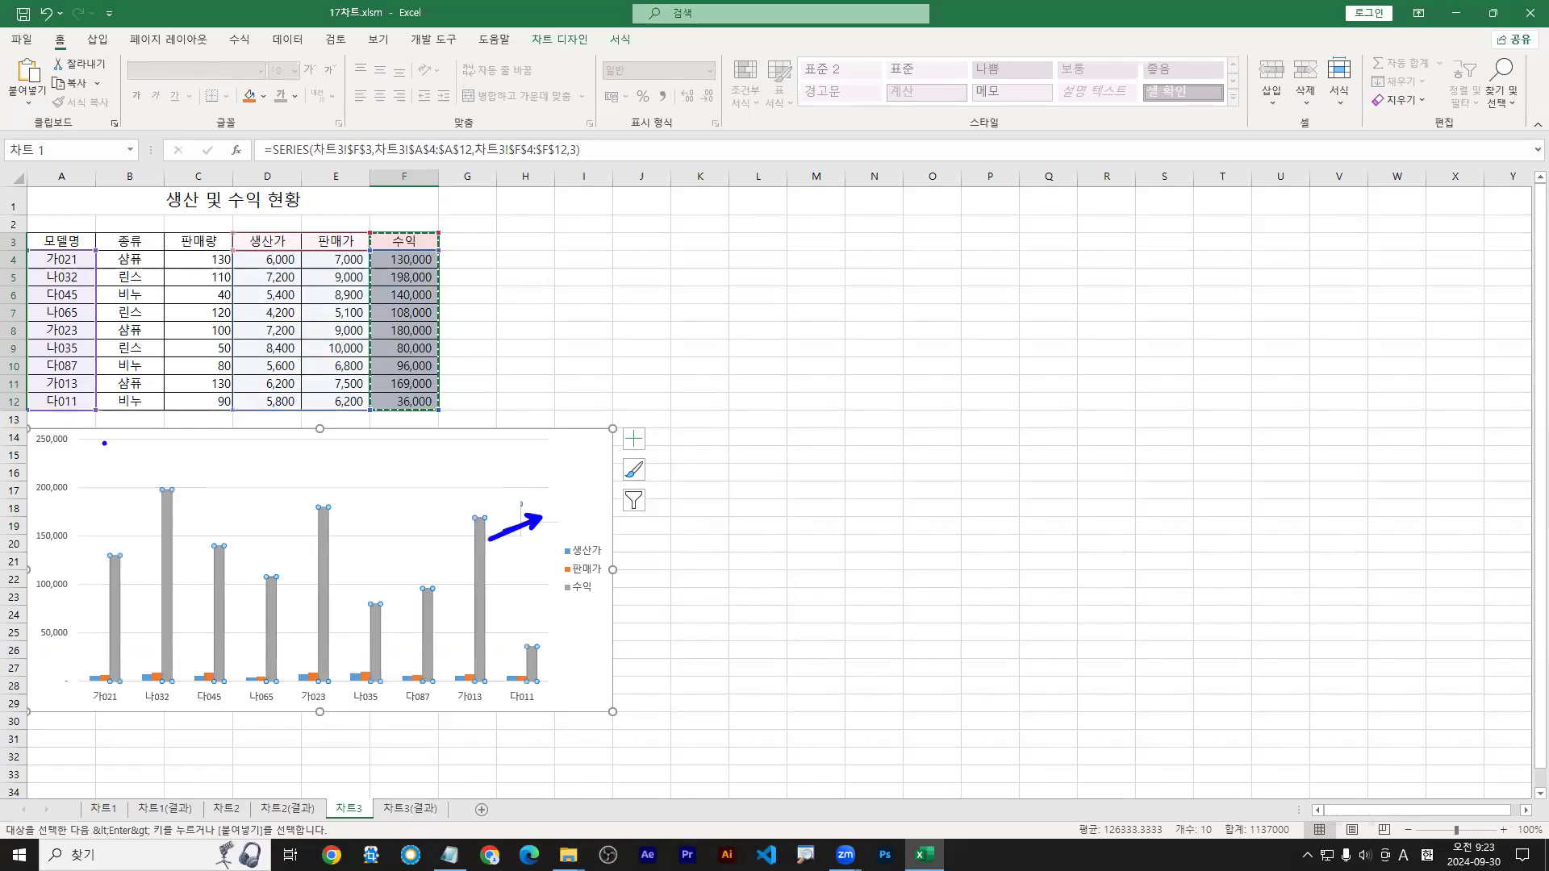
{"action": "left_click_drag", "start_coordinate": [83, 420], "coordinate": [83, 684]}
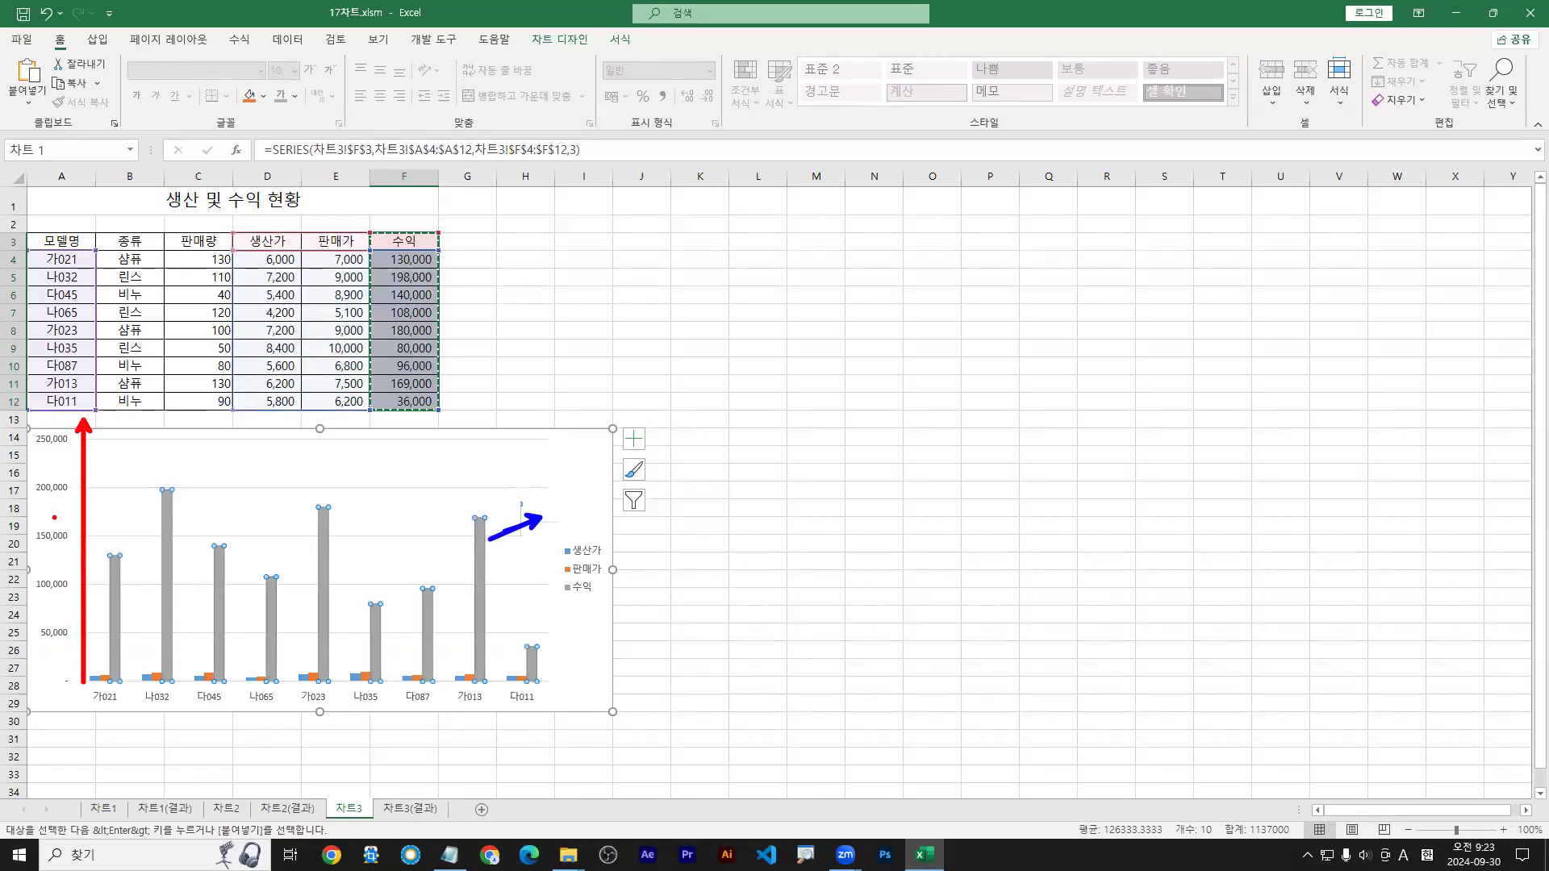
{"action": "mouse_move", "coordinate": [95, 456]}
{"action": "left_mouse_down"}
{"action": "mouse_move", "coordinate": [164, 449]}
{"action": "mouse_move", "coordinate": [189, 421]}
{"action": "left_mouse_up"}
{"action": "left_click_drag", "start_coordinate": [174, 426], "coordinate": [191, 426]}
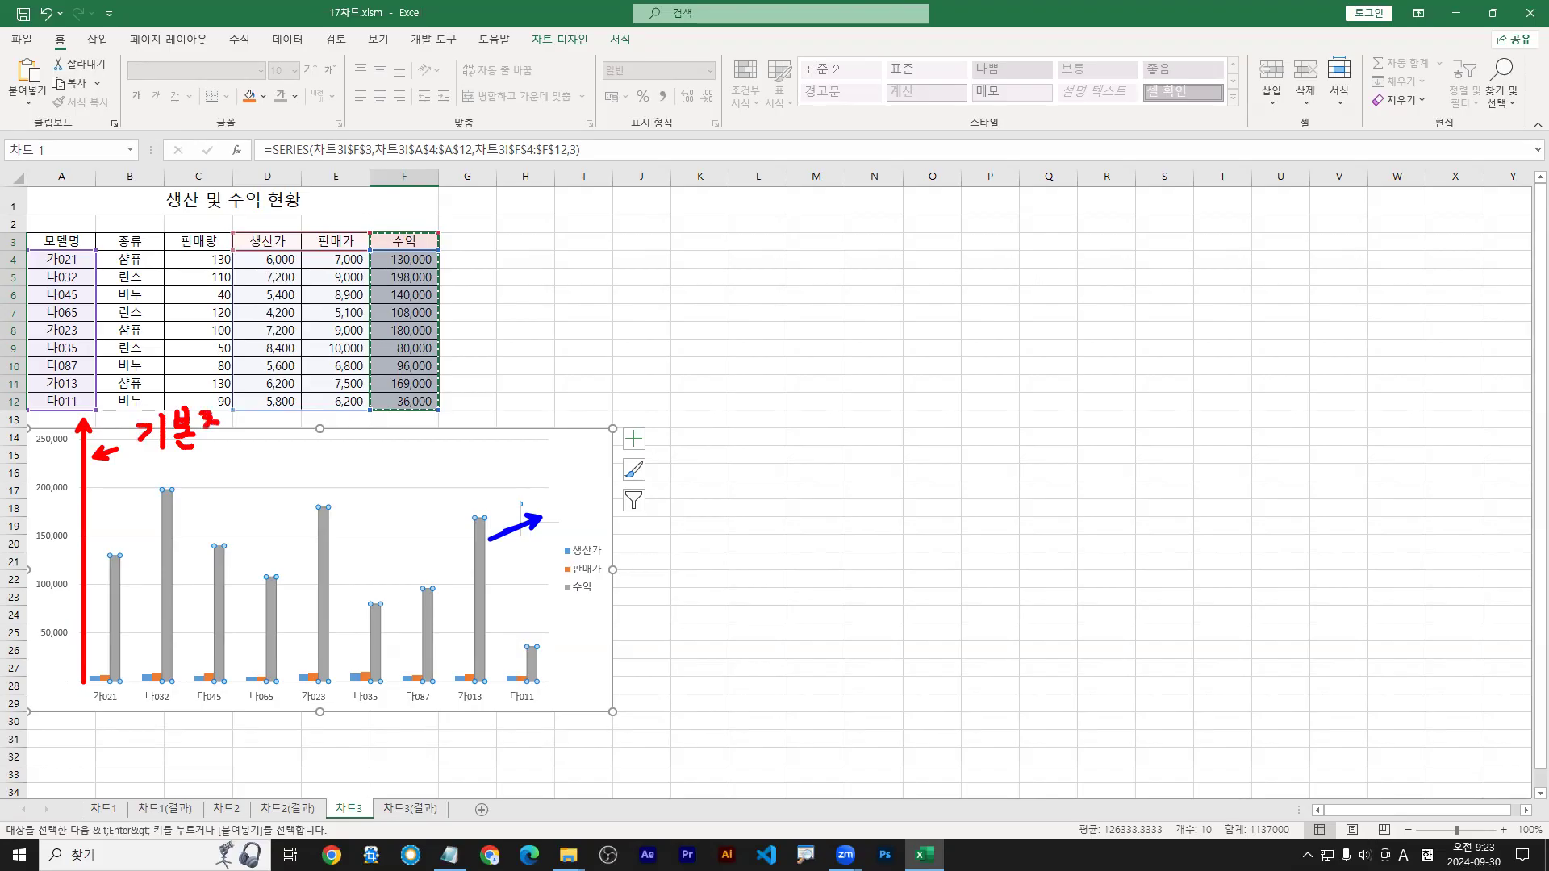
{"action": "left_click_drag", "start_coordinate": [204, 440], "coordinate": [224, 439]}
{"action": "left_click_drag", "start_coordinate": [206, 446], "coordinate": [222, 454]}
Step: Draw a blue vertical arrow beside the plot's far edge opposite the value axis and label it 보조축
{"action": "left_click_drag", "start_coordinate": [560, 421], "coordinate": [559, 688]}
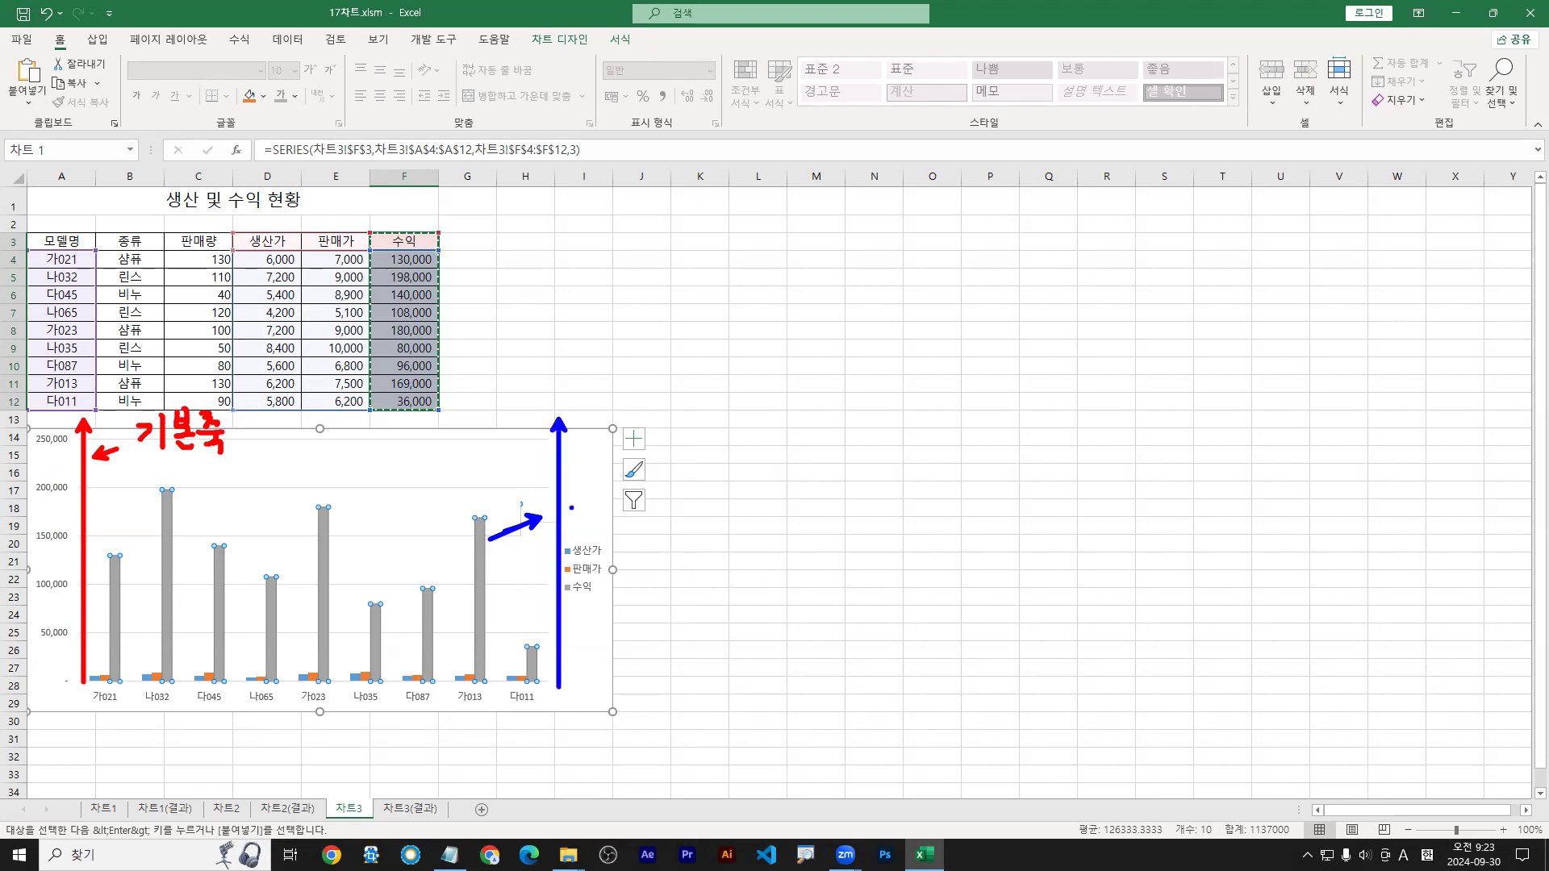
{"action": "mouse_move", "coordinate": [592, 465]}
{"action": "left_mouse_down"}
{"action": "mouse_move", "coordinate": [571, 477]}
{"action": "mouse_move", "coordinate": [619, 441]}
{"action": "left_mouse_up"}
{"action": "left_click_drag", "start_coordinate": [607, 453], "coordinate": [621, 452]}
{"action": "left_click_drag", "start_coordinate": [614, 454], "coordinate": [655, 456]}
{"action": "mouse_move", "coordinate": [645, 464]}
{"action": "left_mouse_down"}
{"action": "mouse_move", "coordinate": [680, 458]}
{"action": "mouse_move", "coordinate": [682, 416]}
{"action": "left_mouse_up"}
{"action": "mouse_move", "coordinate": [665, 430]}
{"action": "left_mouse_down"}
{"action": "mouse_move", "coordinate": [685, 421]}
{"action": "mouse_move", "coordinate": [690, 444]}
{"action": "left_mouse_up"}
{"action": "mouse_move", "coordinate": [668, 457]}
{"action": "left_mouse_down"}
{"action": "mouse_move", "coordinate": [694, 449]}
{"action": "mouse_move", "coordinate": [693, 483]}
{"action": "left_mouse_up"}
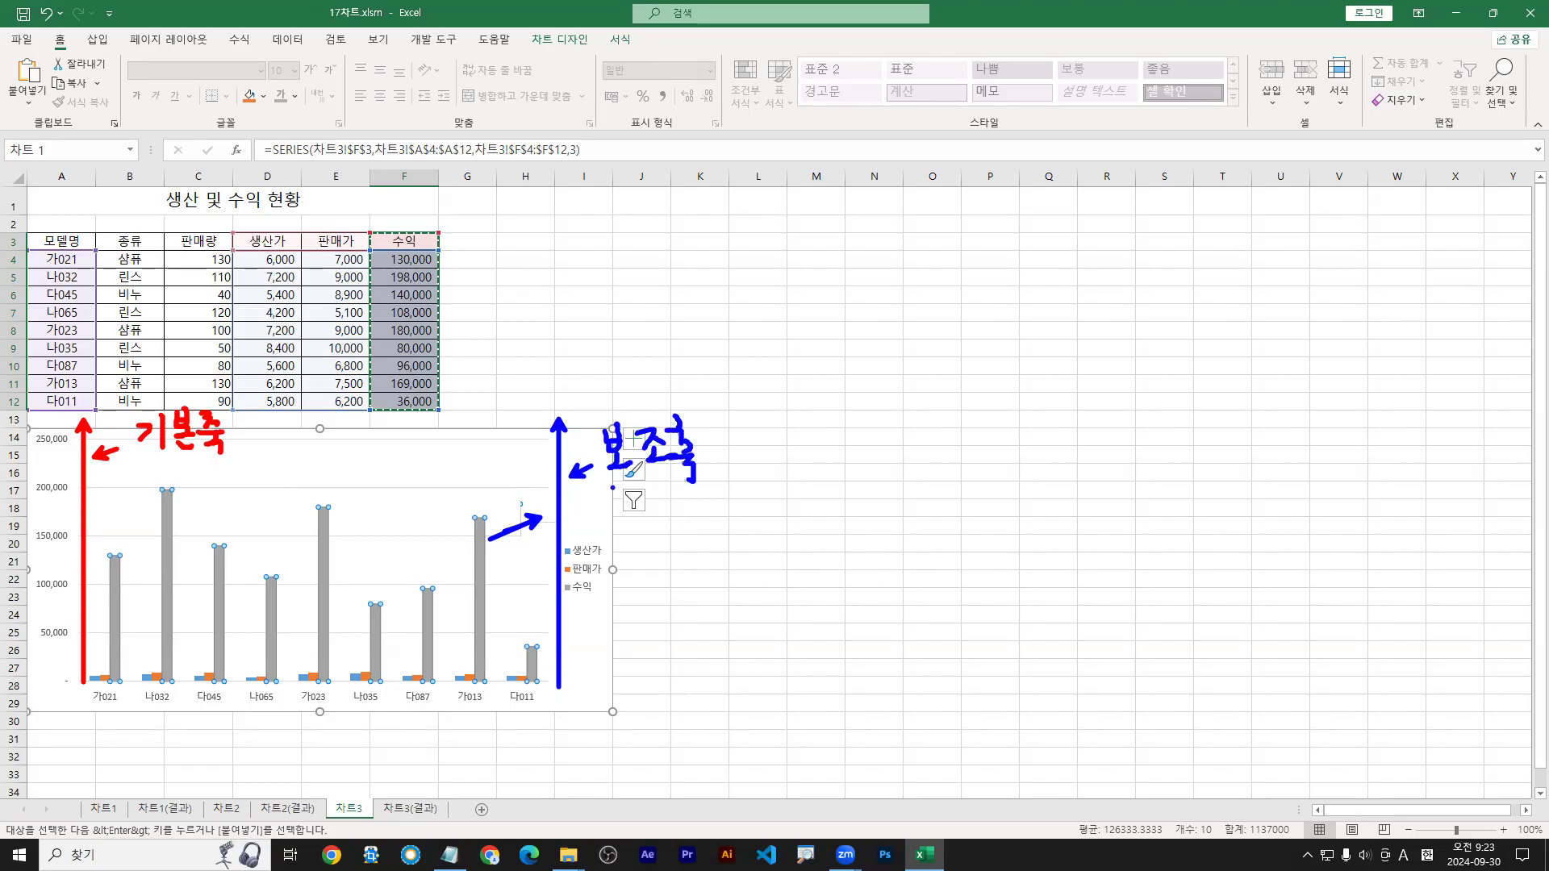
Step: Point red arrows at 가021's small bars, sketch a blue line across the chart for 수익, and clear all annotations
{"action": "left_click_drag", "start_coordinate": [74, 663], "coordinate": [105, 666]}
{"action": "mouse_move", "coordinate": [484, 552]}
{"action": "left_mouse_down"}
{"action": "mouse_move", "coordinate": [425, 605]}
{"action": "mouse_move", "coordinate": [544, 652]}
{"action": "left_mouse_up"}
{"action": "mouse_move", "coordinate": [430, 597]}
{"action": "left_mouse_down"}
{"action": "mouse_move", "coordinate": [234, 570]}
{"action": "mouse_move", "coordinate": [147, 618]}
{"action": "left_mouse_up"}
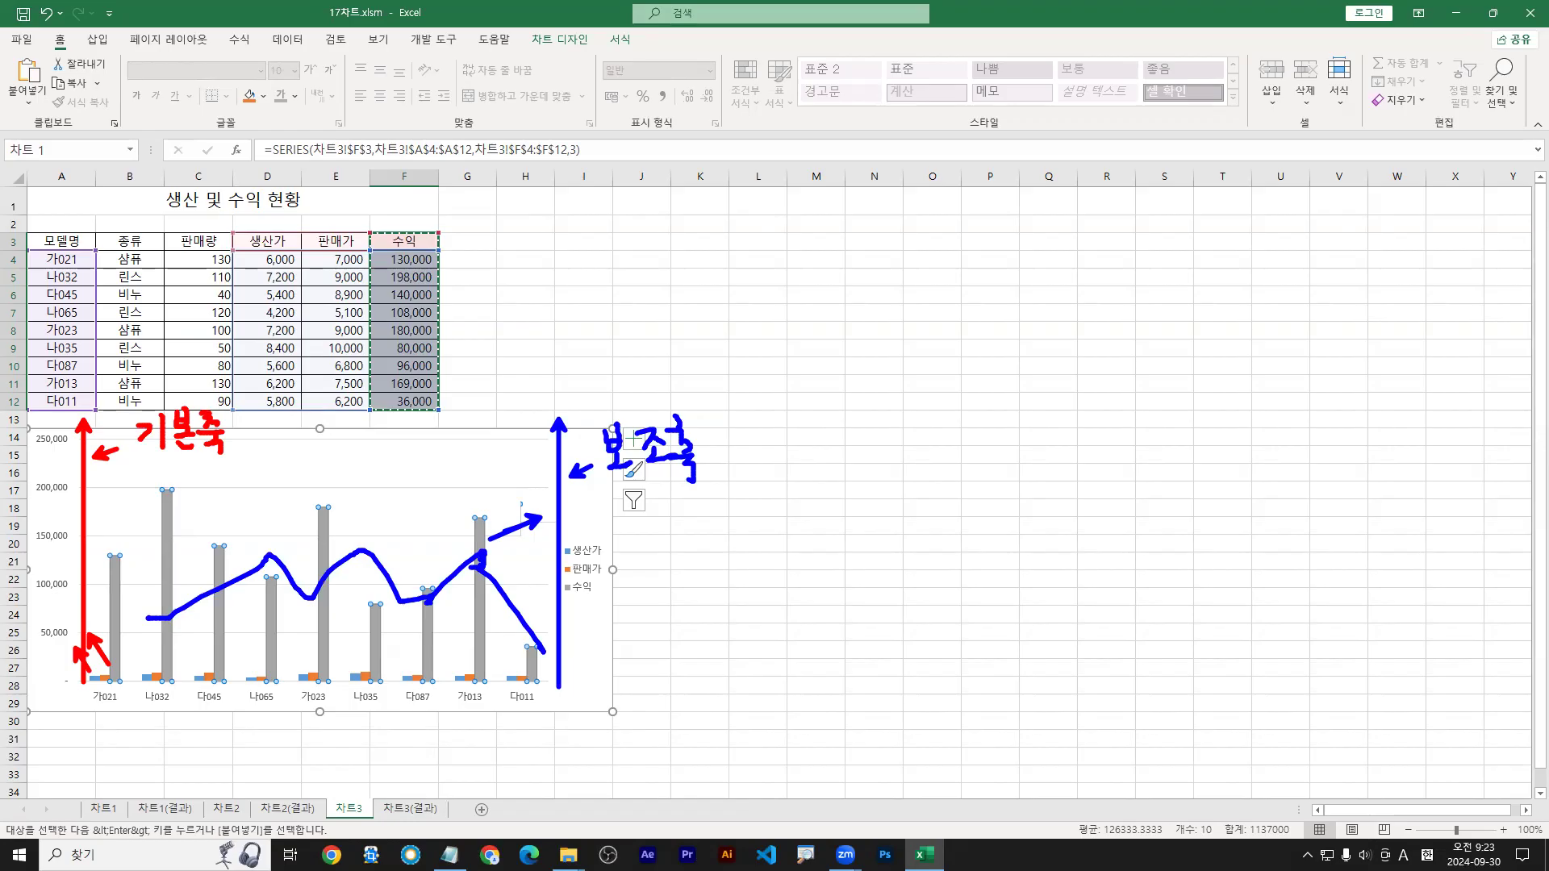
{"action": "key", "text": "Escape"}
{"action": "left_click", "coordinate": [564, 443]}
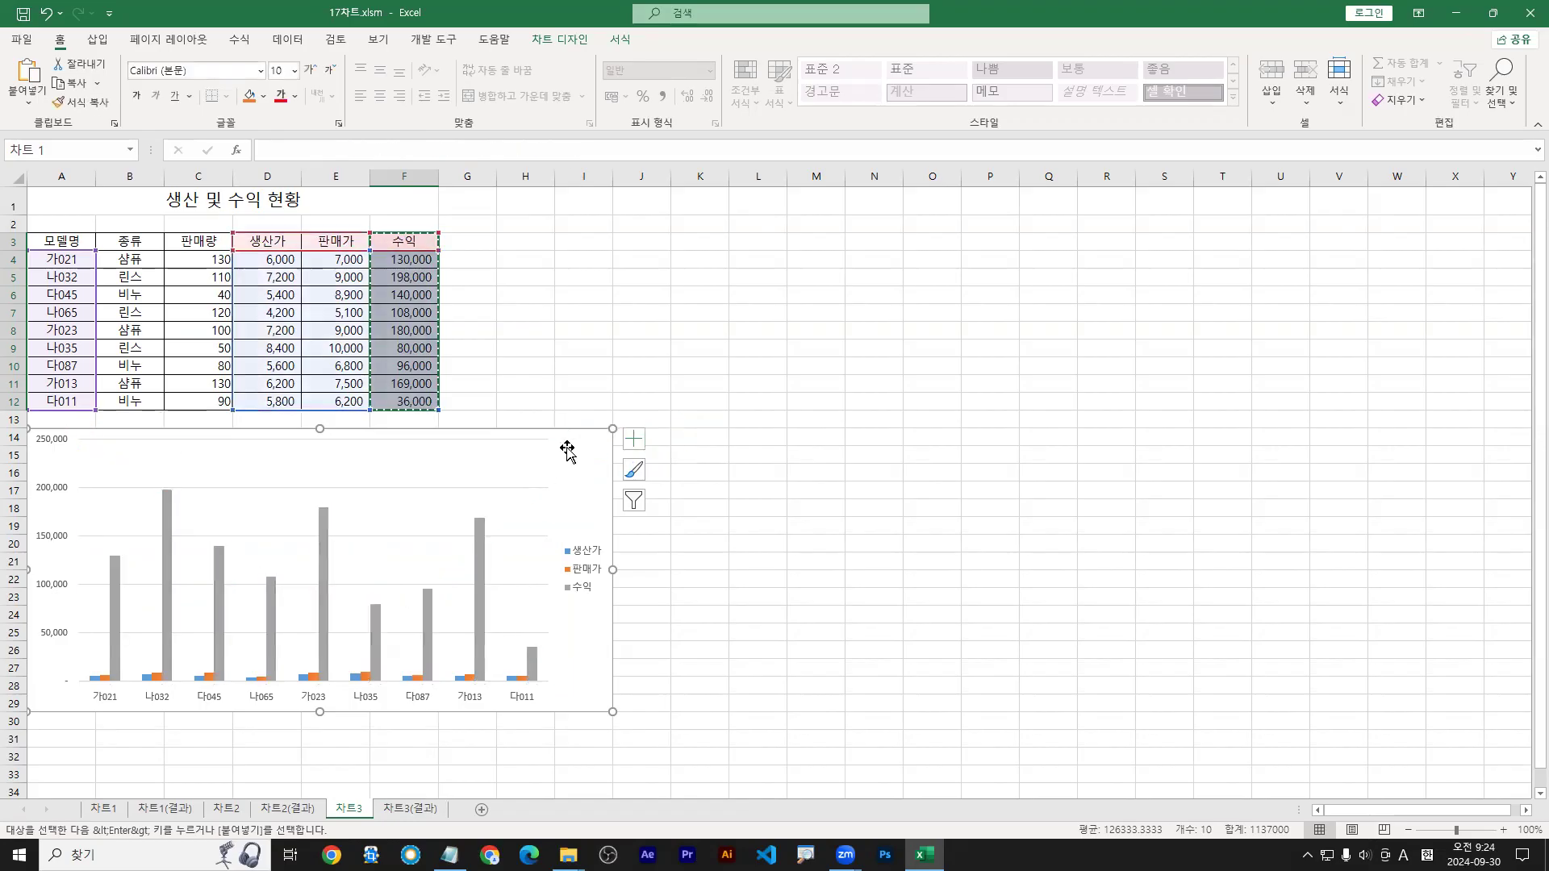
{"action": "left_click", "coordinate": [484, 553]}
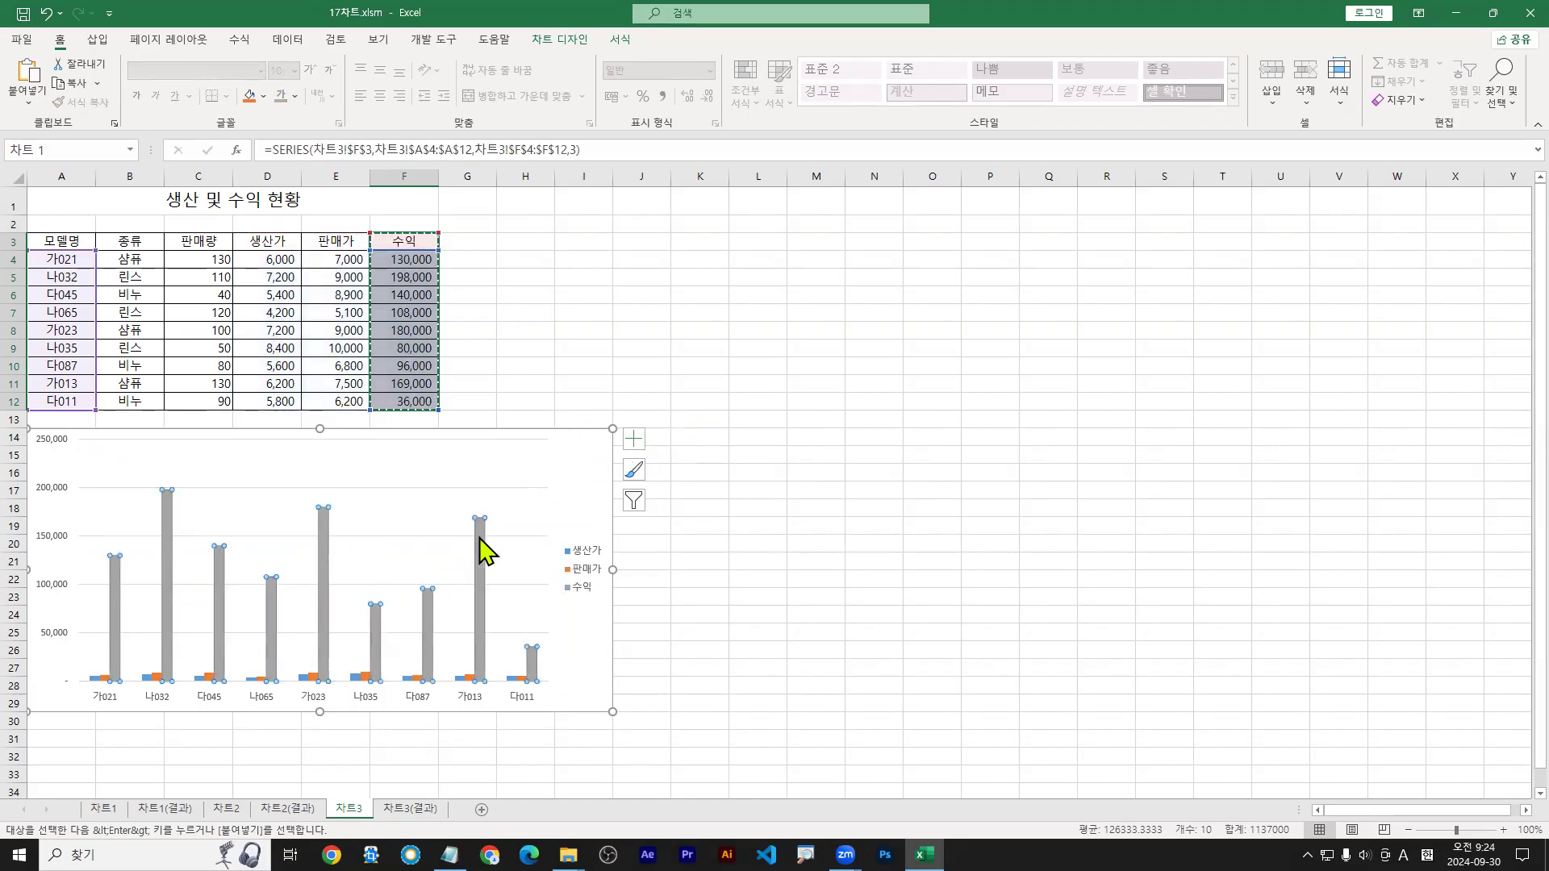
{"action": "right_click", "coordinate": [483, 552]}
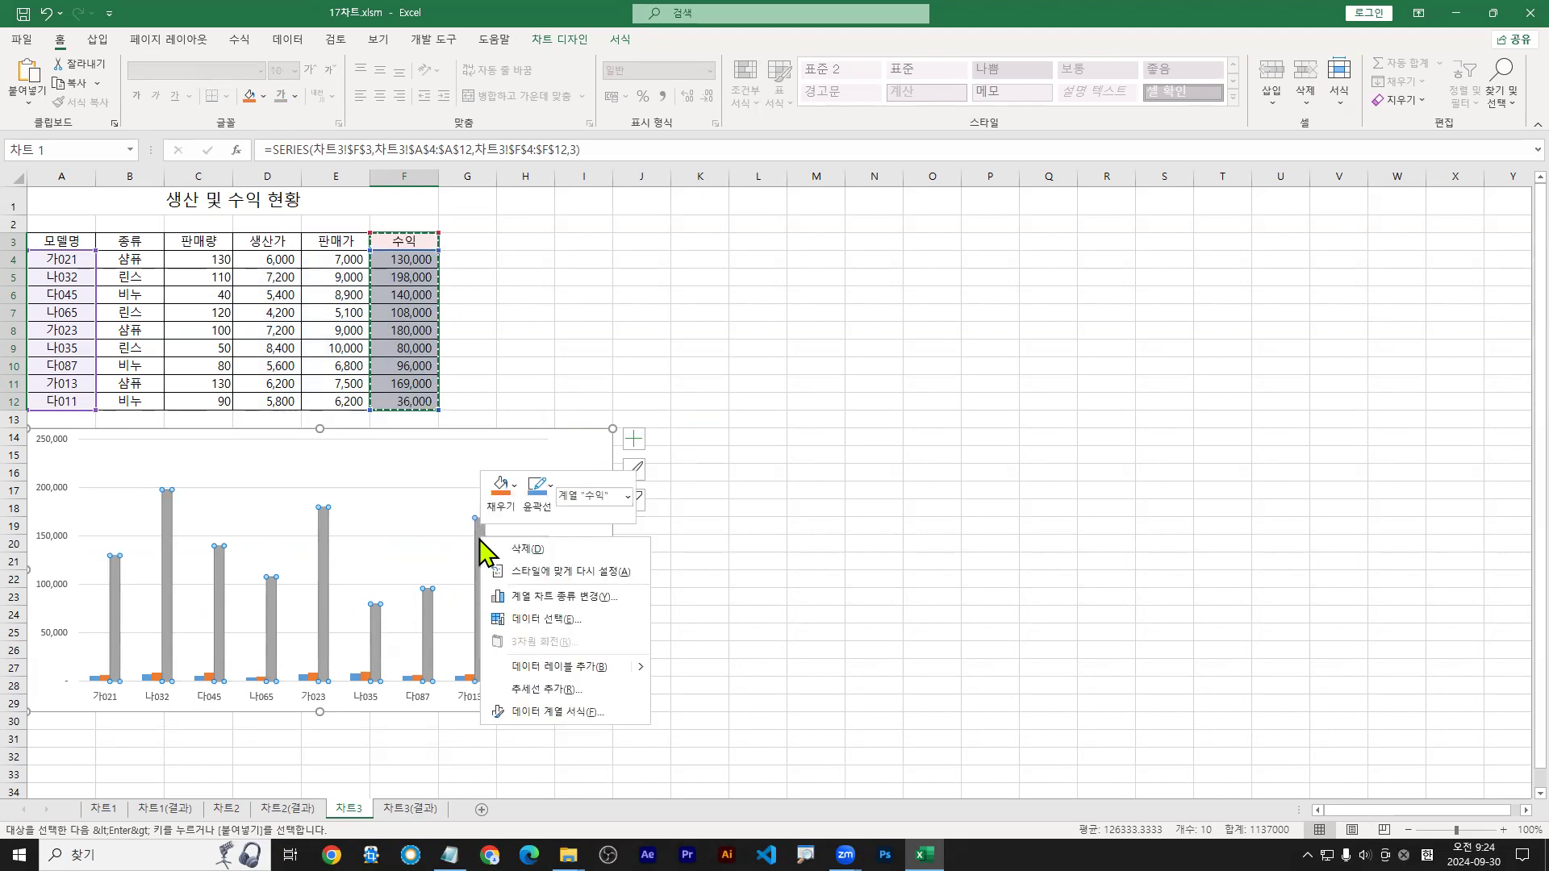
{"action": "key", "text": "Escape"}
{"action": "right_click", "coordinate": [482, 540]}
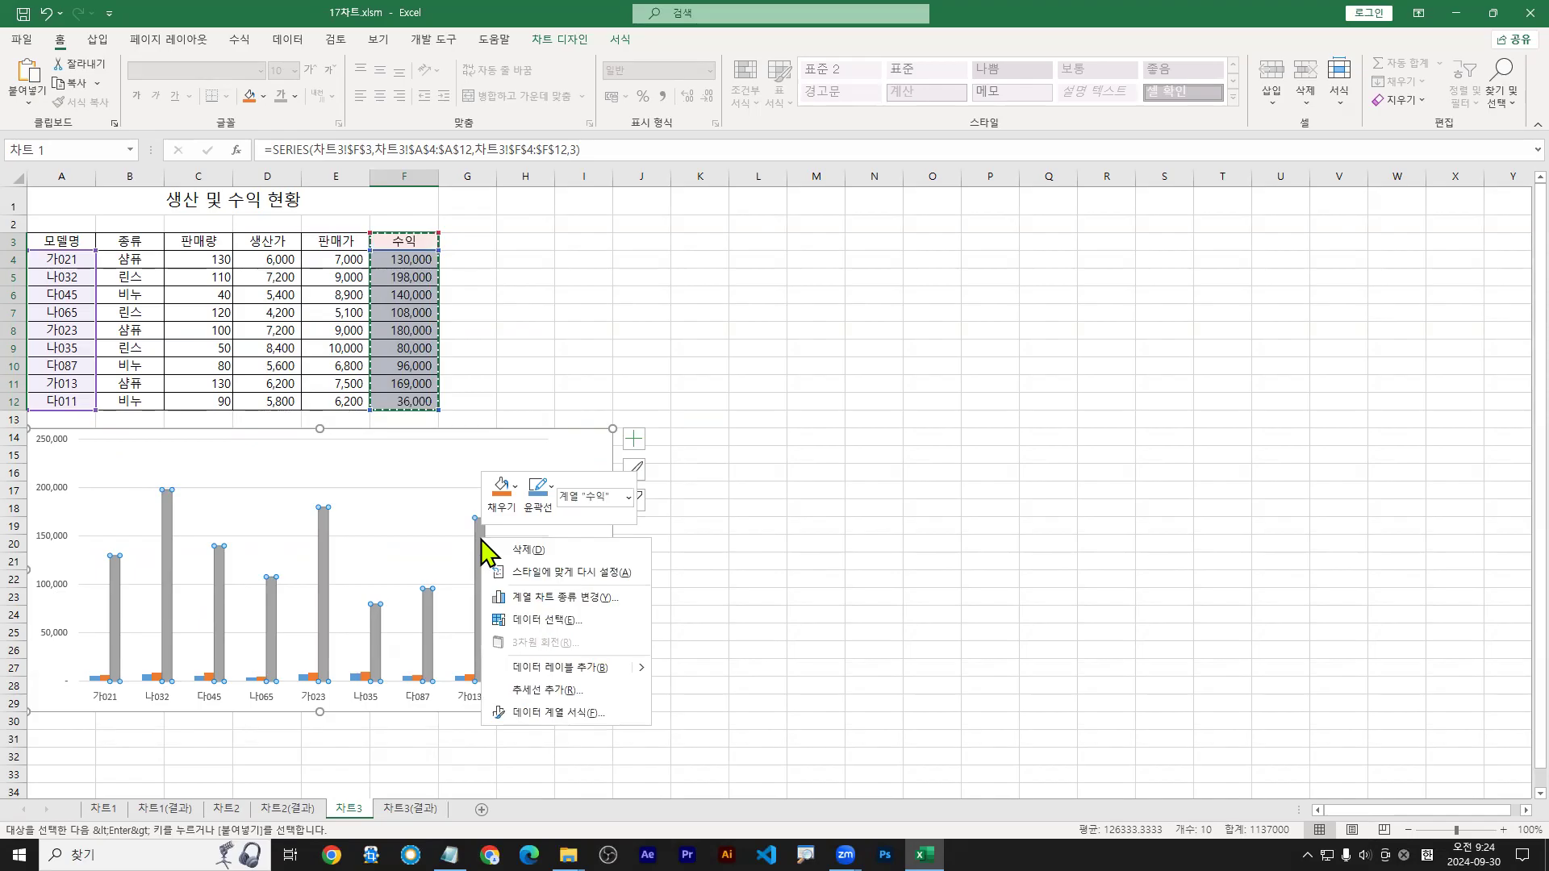
{"action": "key", "text": "Escape"}
{"action": "key", "text": "Escape"}
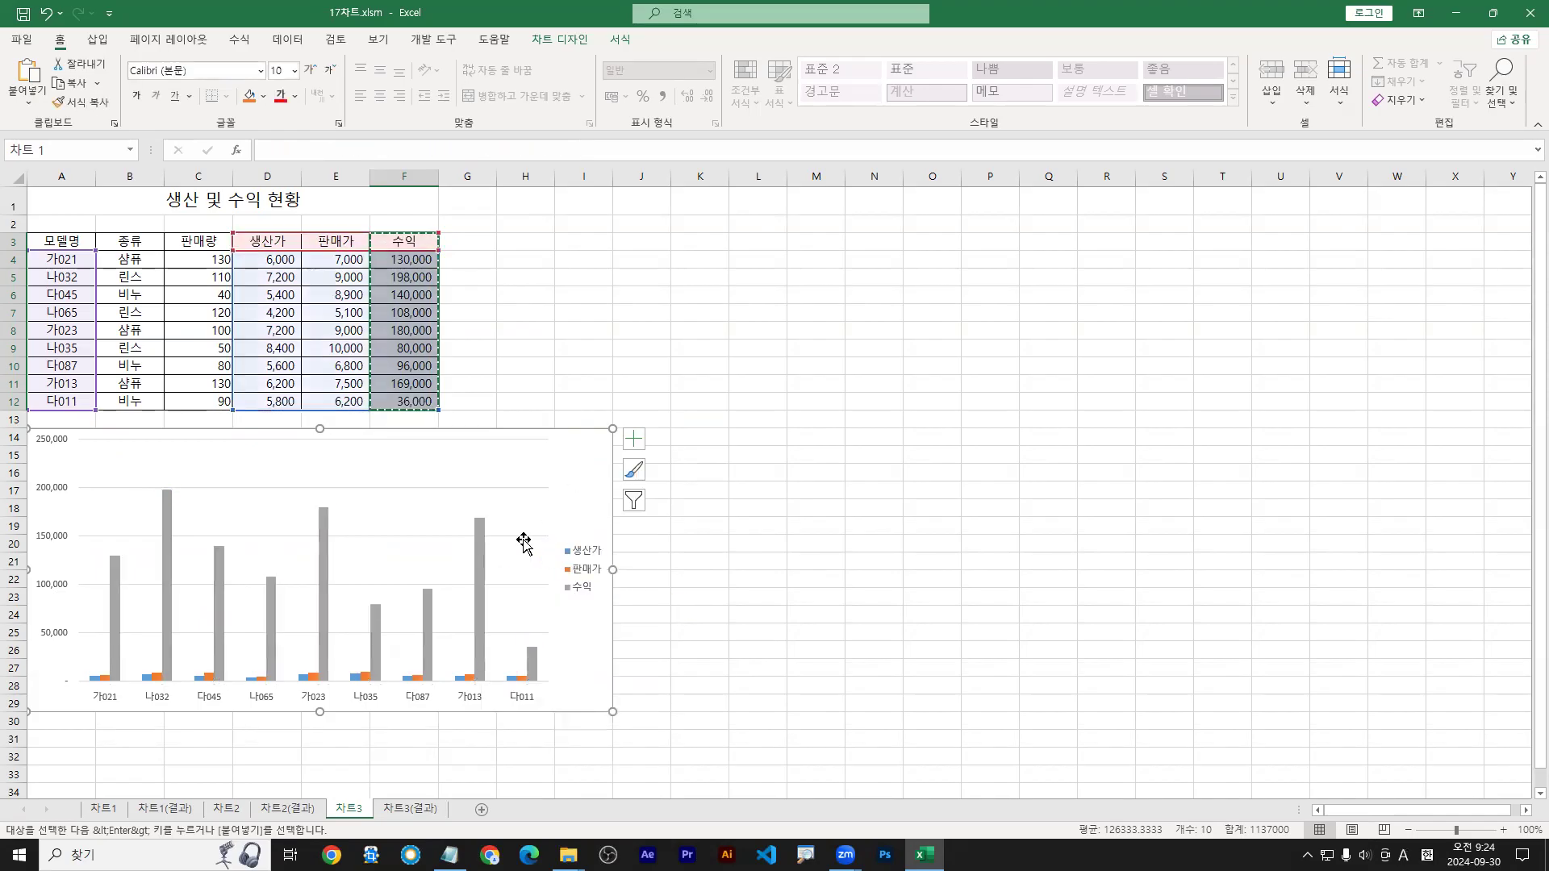
Step: Open the 수익 series' 차트 종류 변경 dialog, review each series' chart type and 보조 축 option, and close it unchanged
{"action": "right_click", "coordinate": [481, 548]}
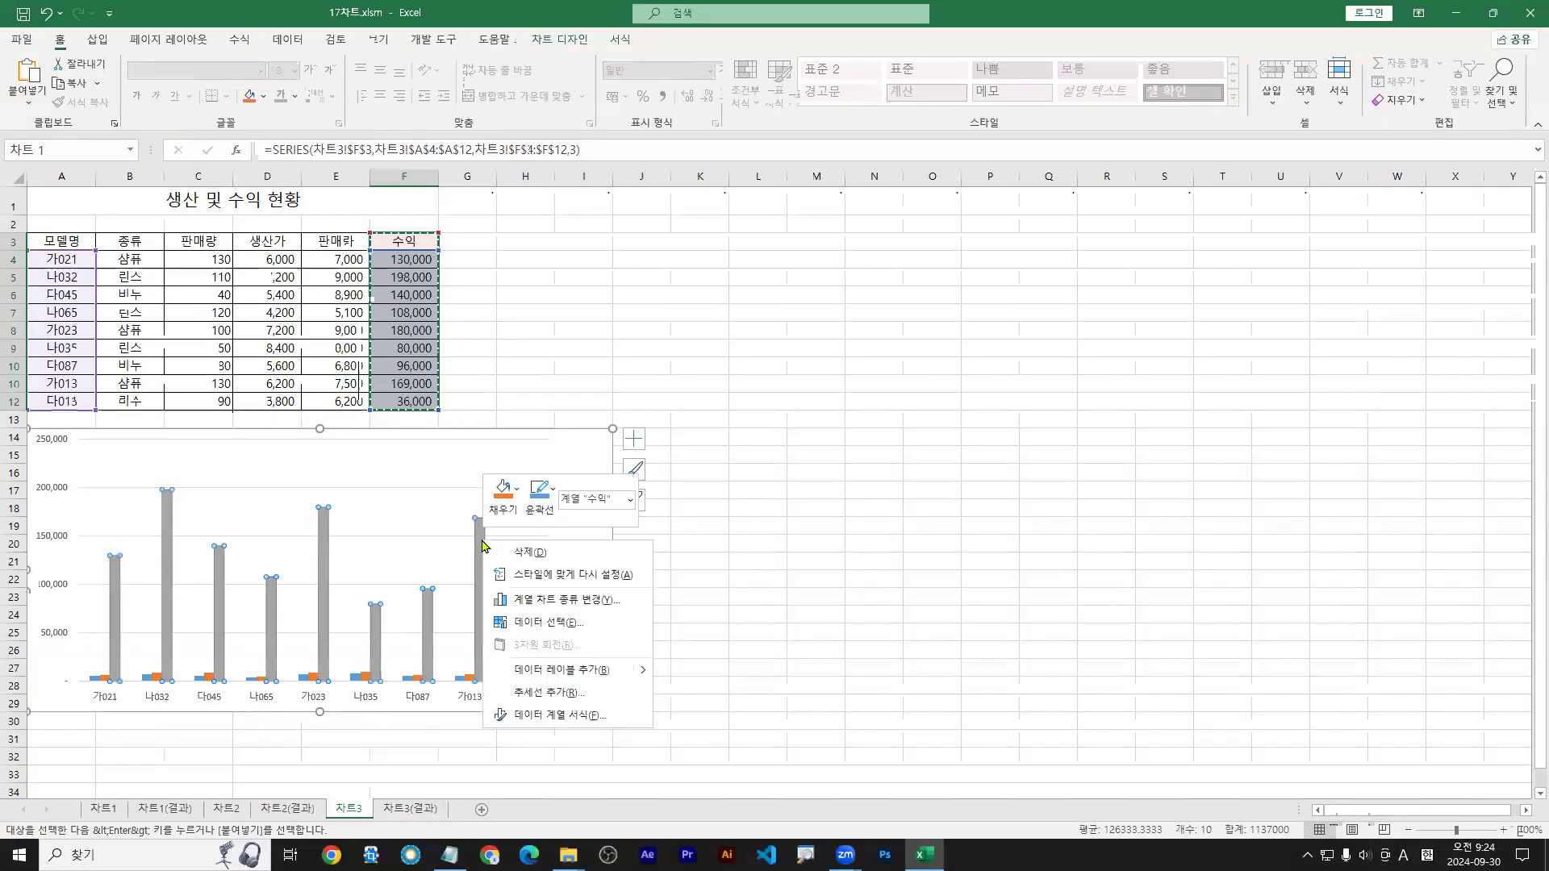
{"action": "left_click", "coordinate": [549, 600]}
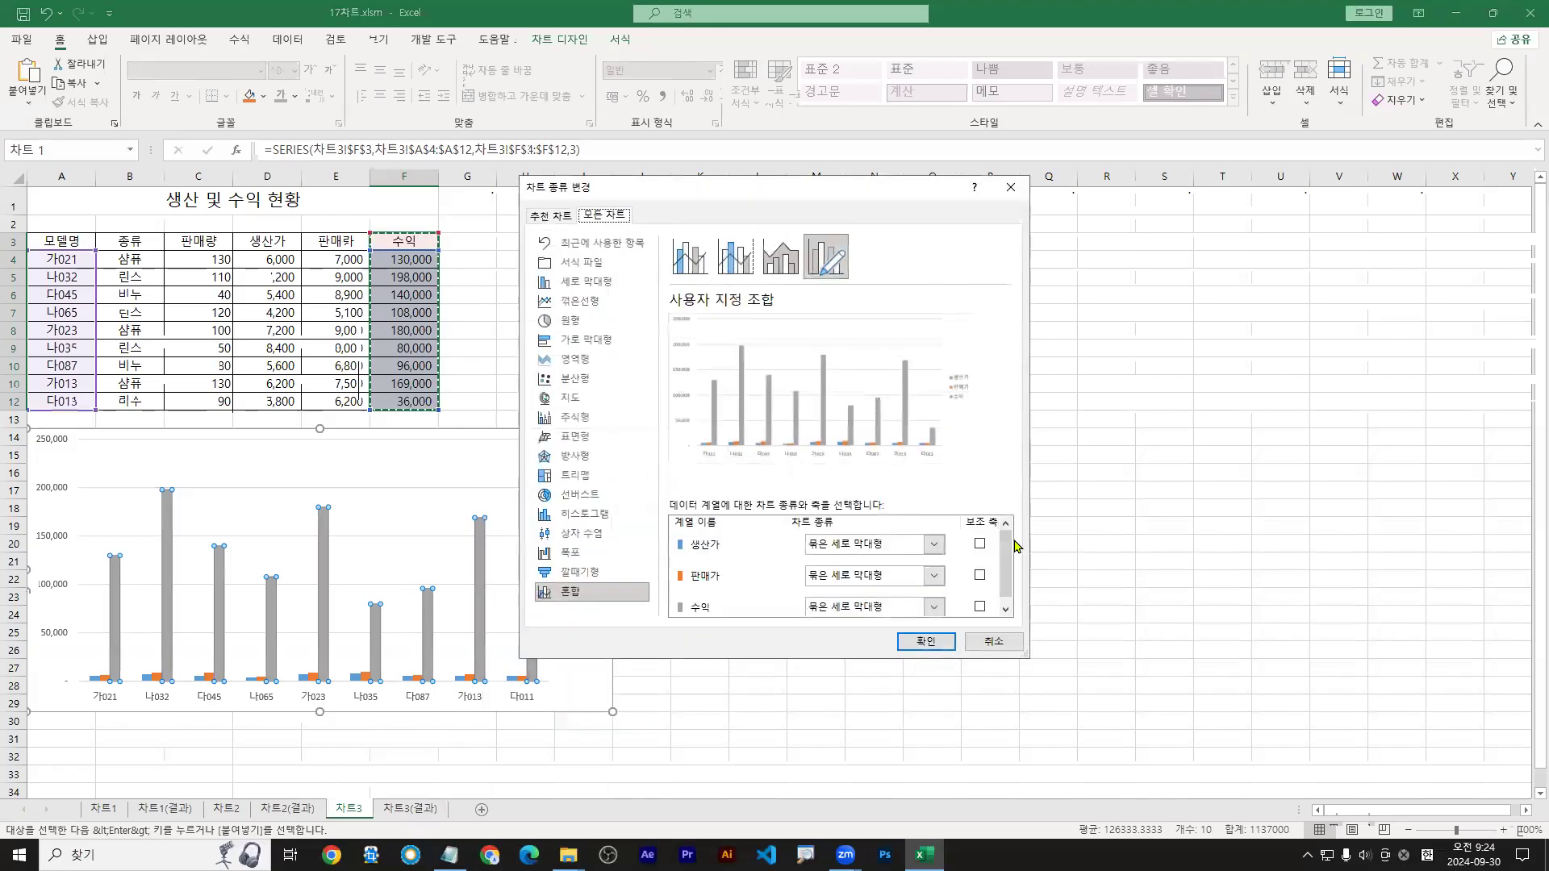
{"action": "scroll", "coordinate": [990, 590], "scroll_direction": "down", "scroll_amount": 1}
{"action": "scroll", "coordinate": [991, 590], "scroll_direction": "up", "scroll_amount": 1}
{"action": "left_click_drag", "start_coordinate": [559, 597], "coordinate": [584, 601]}
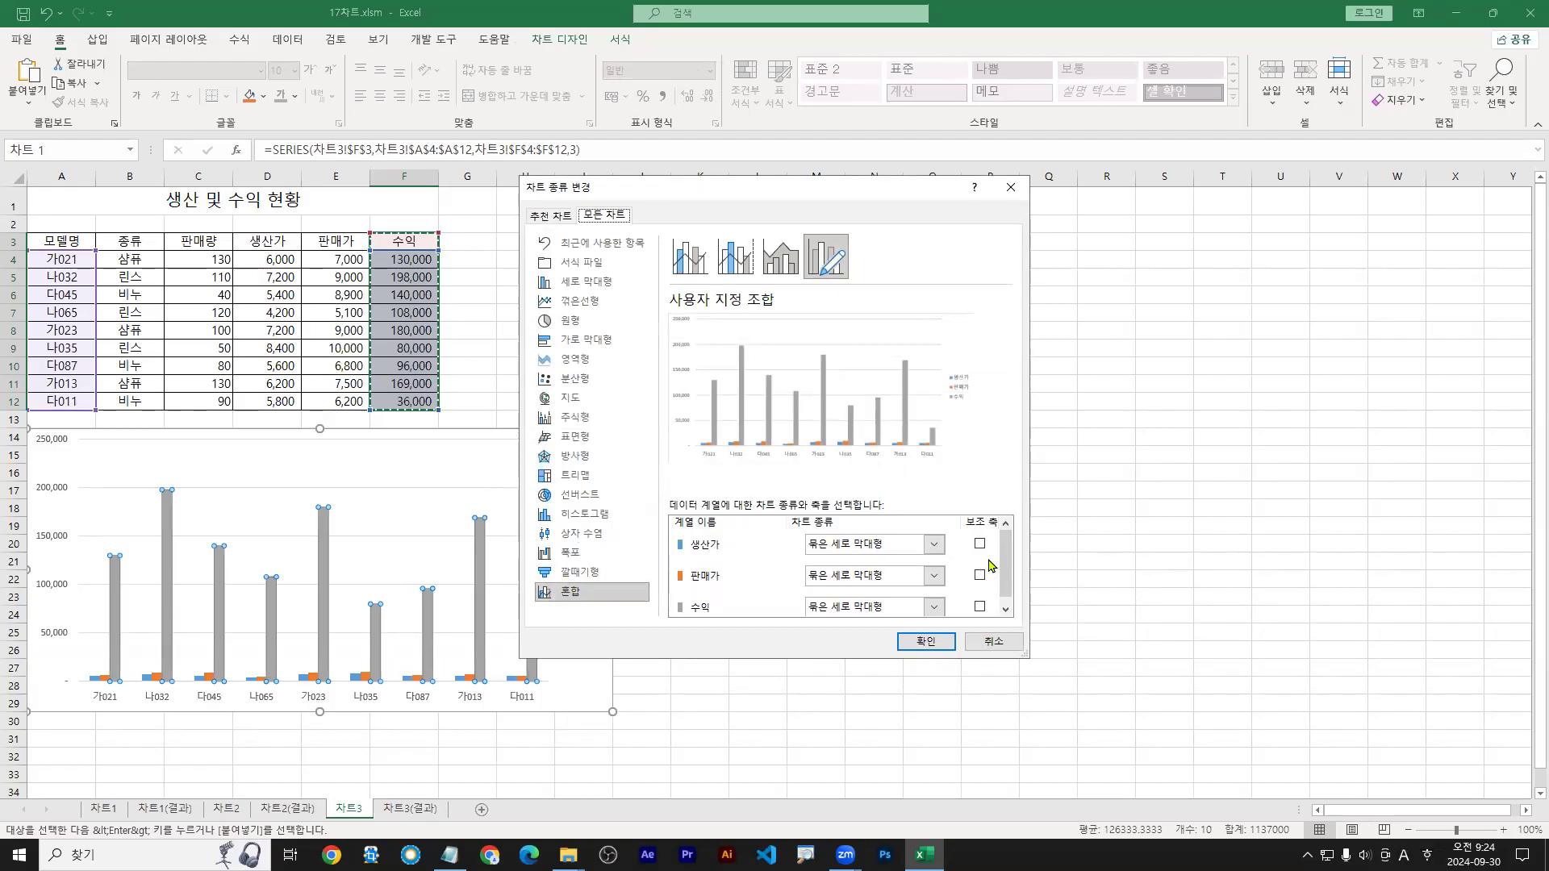
{"action": "scroll", "coordinate": [1001, 564], "scroll_direction": "down", "scroll_amount": 1}
{"action": "left_click", "coordinate": [1007, 187]}
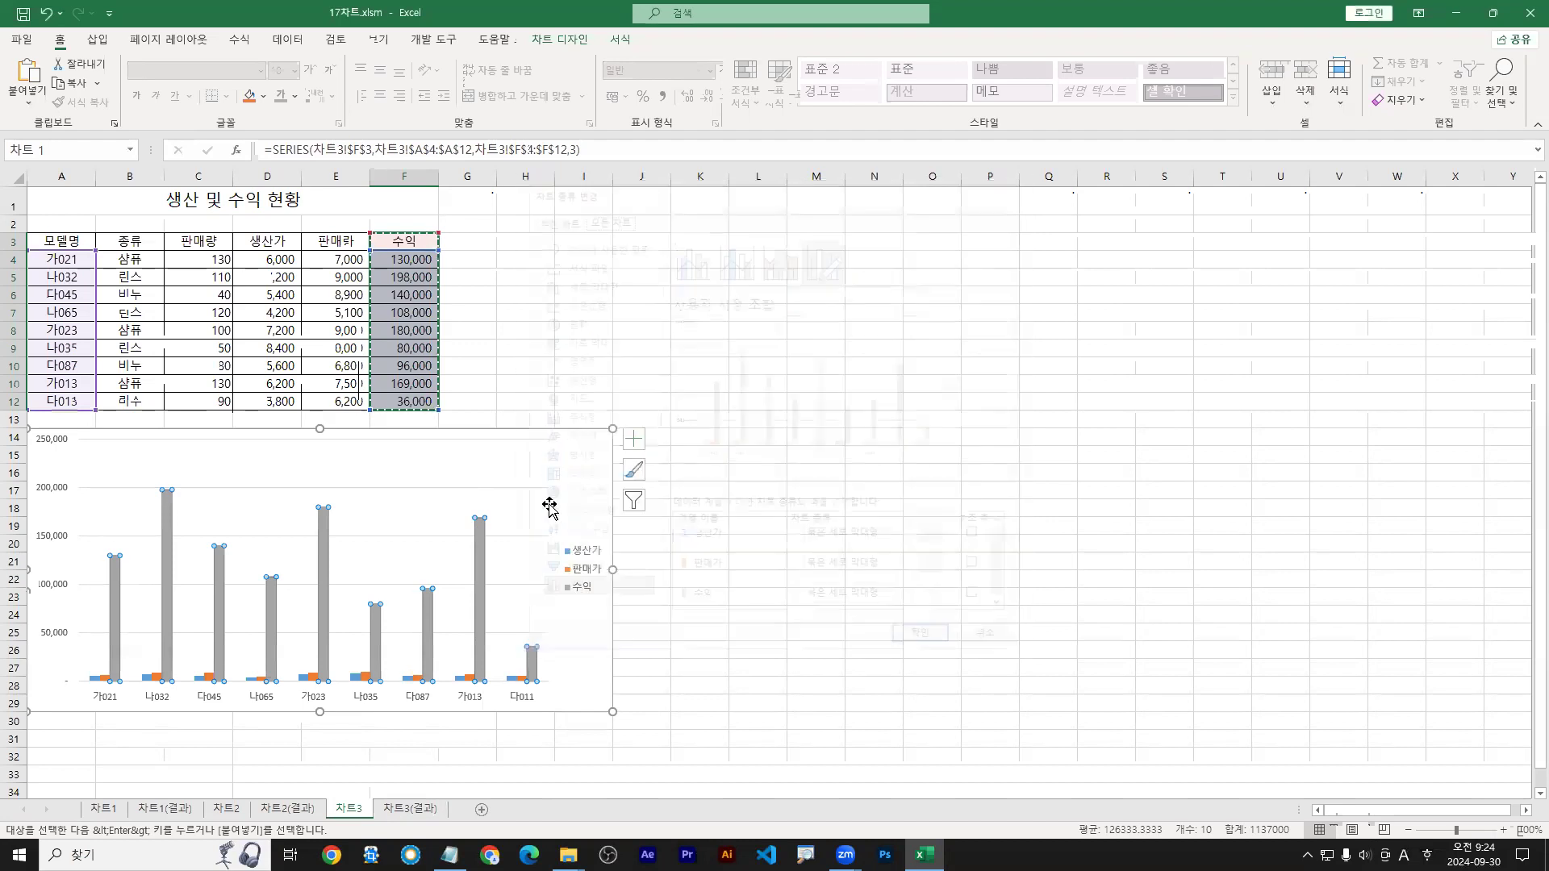
Step: Change the 수익 series' chart type to 표식이 있는 꺾은선형 in the 차트 종류 변경 dialog
{"action": "right_click", "coordinate": [480, 538]}
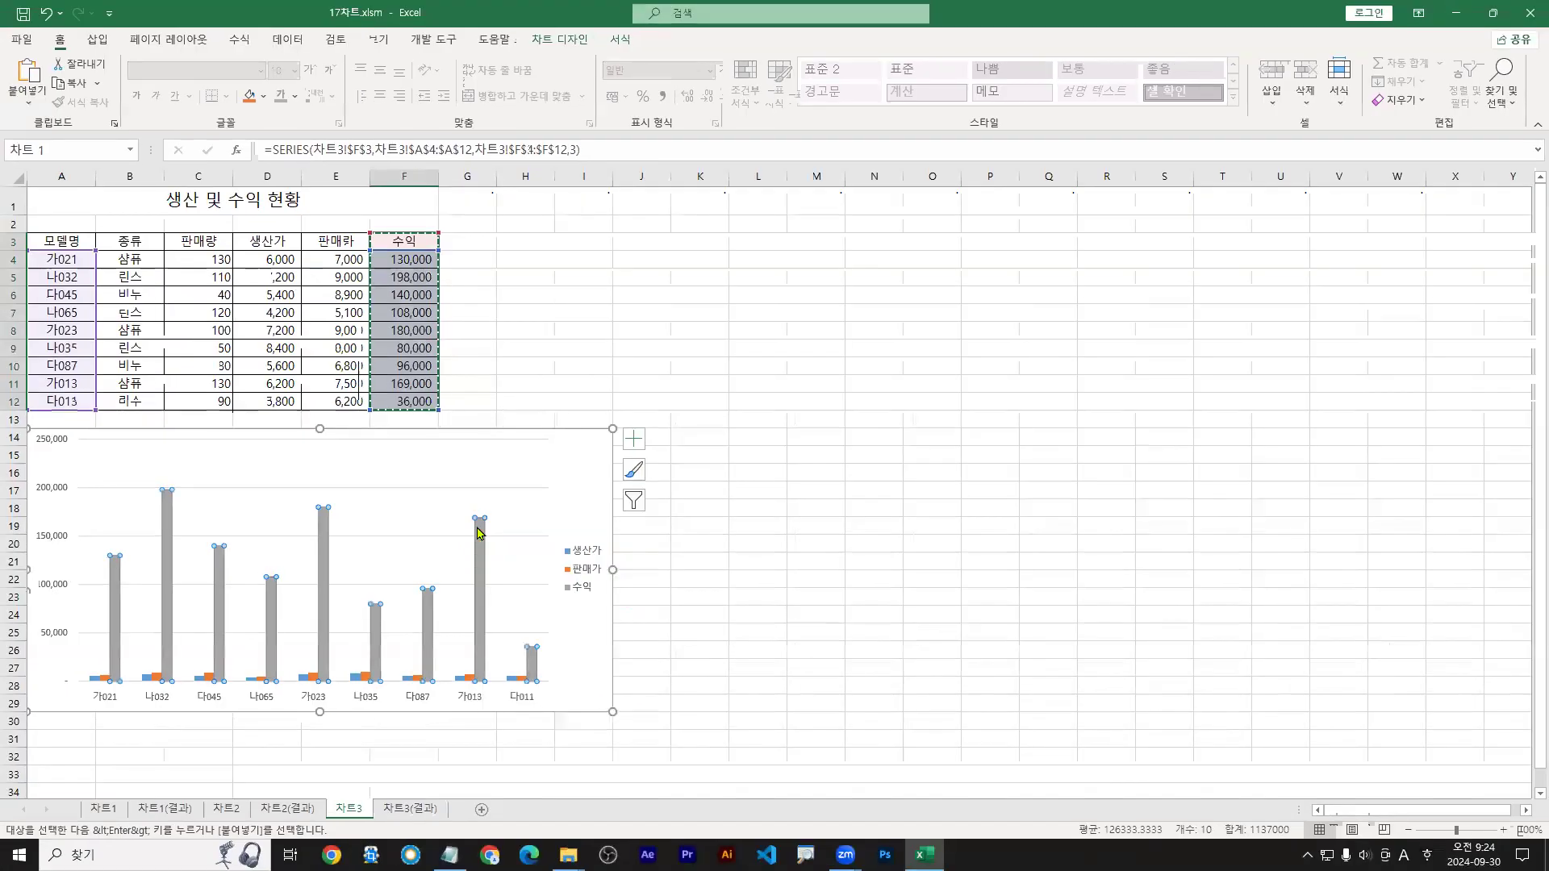
{"action": "right_click", "coordinate": [479, 523]}
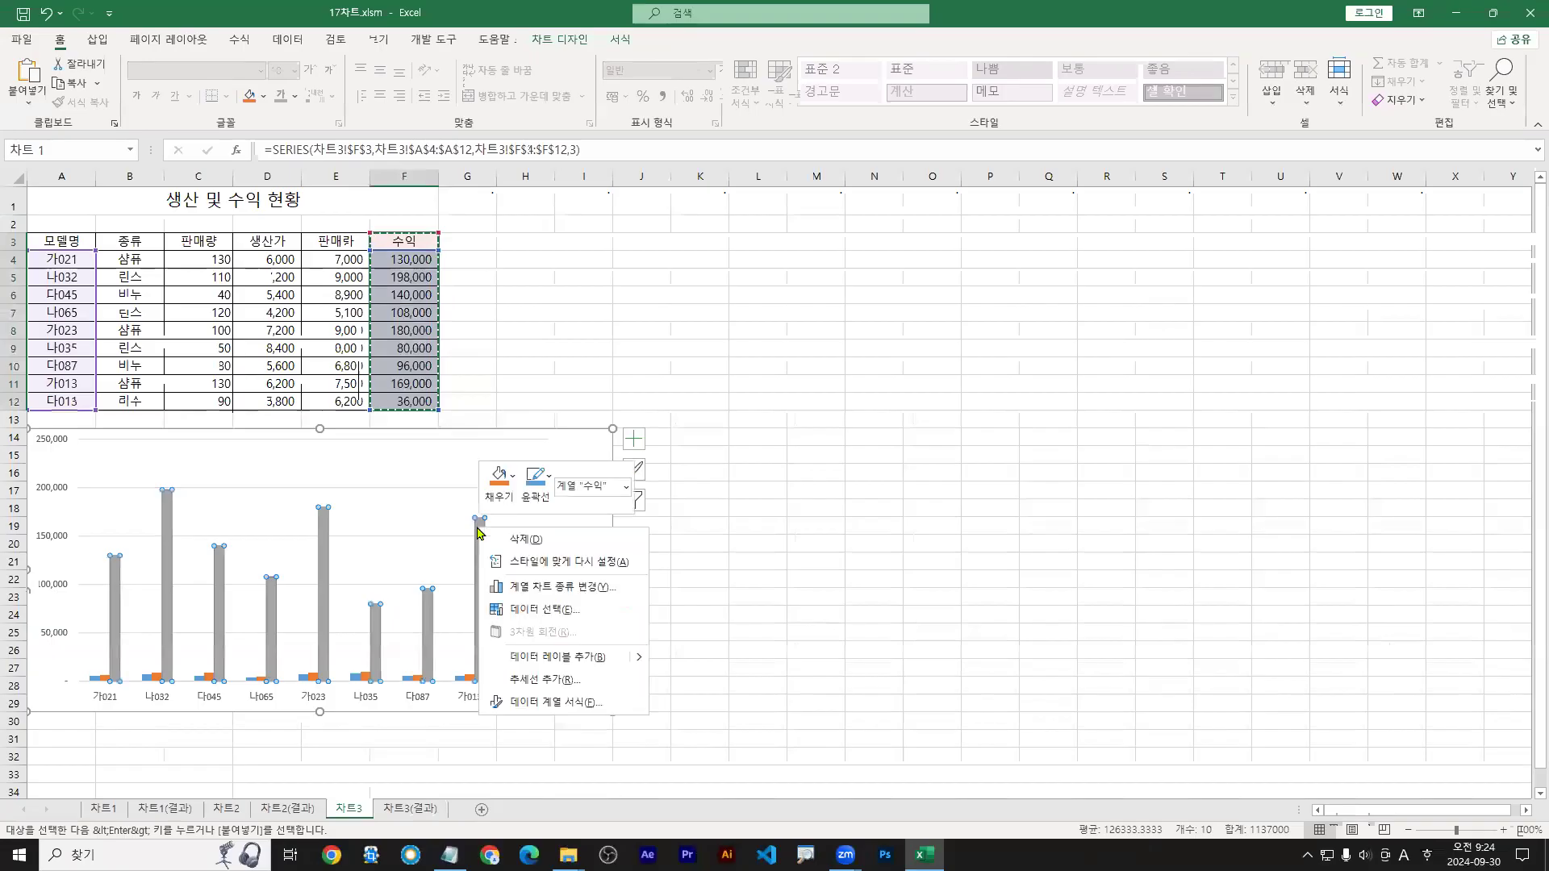
{"action": "left_click", "coordinate": [552, 586]}
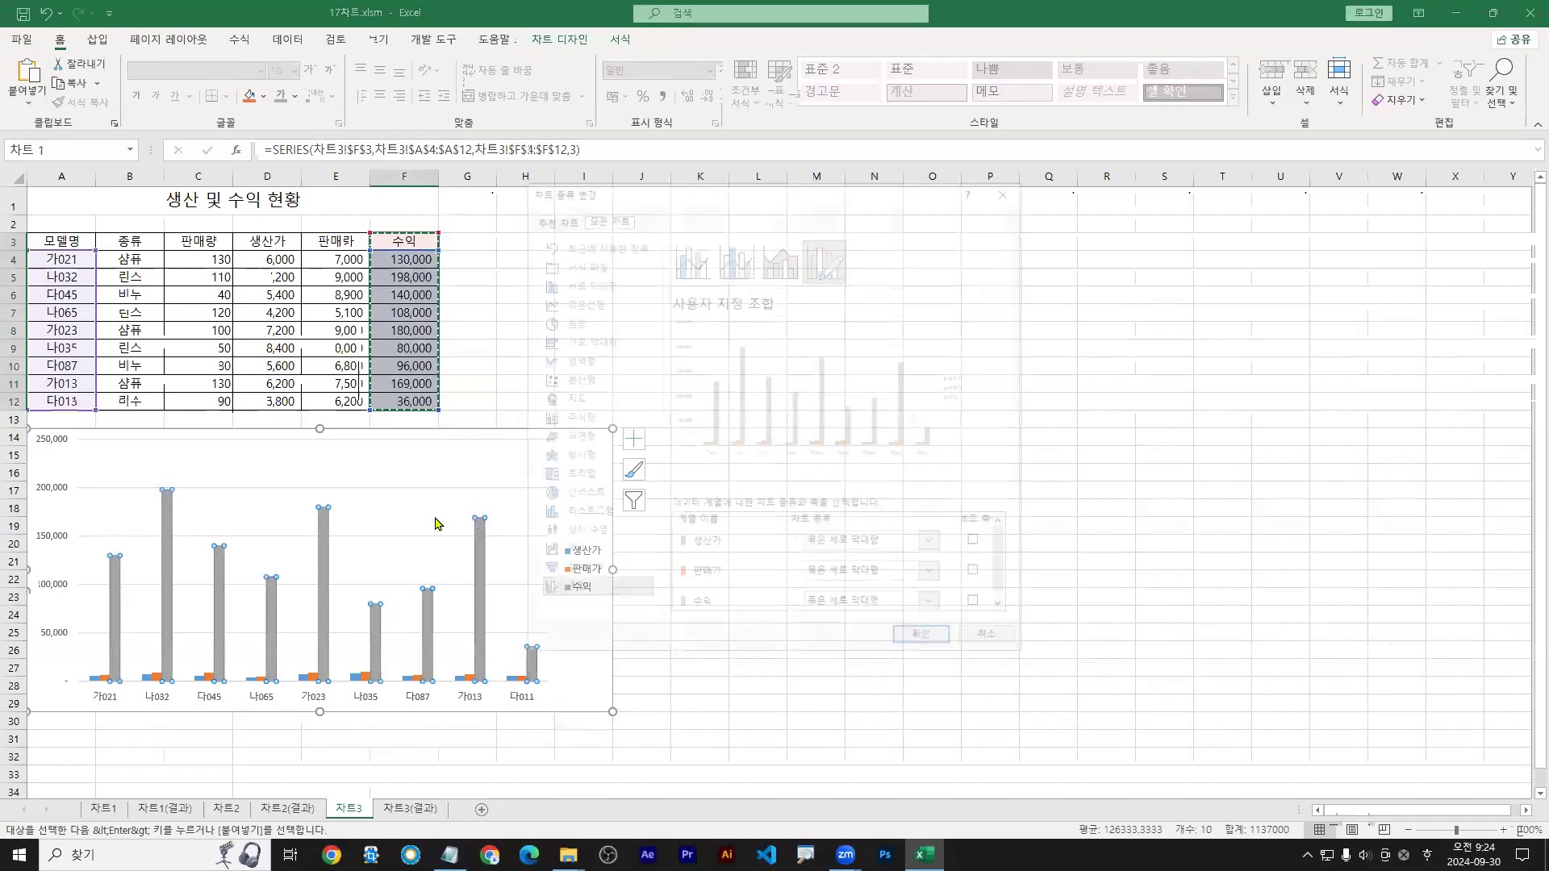
{"action": "left_click", "coordinate": [932, 607]}
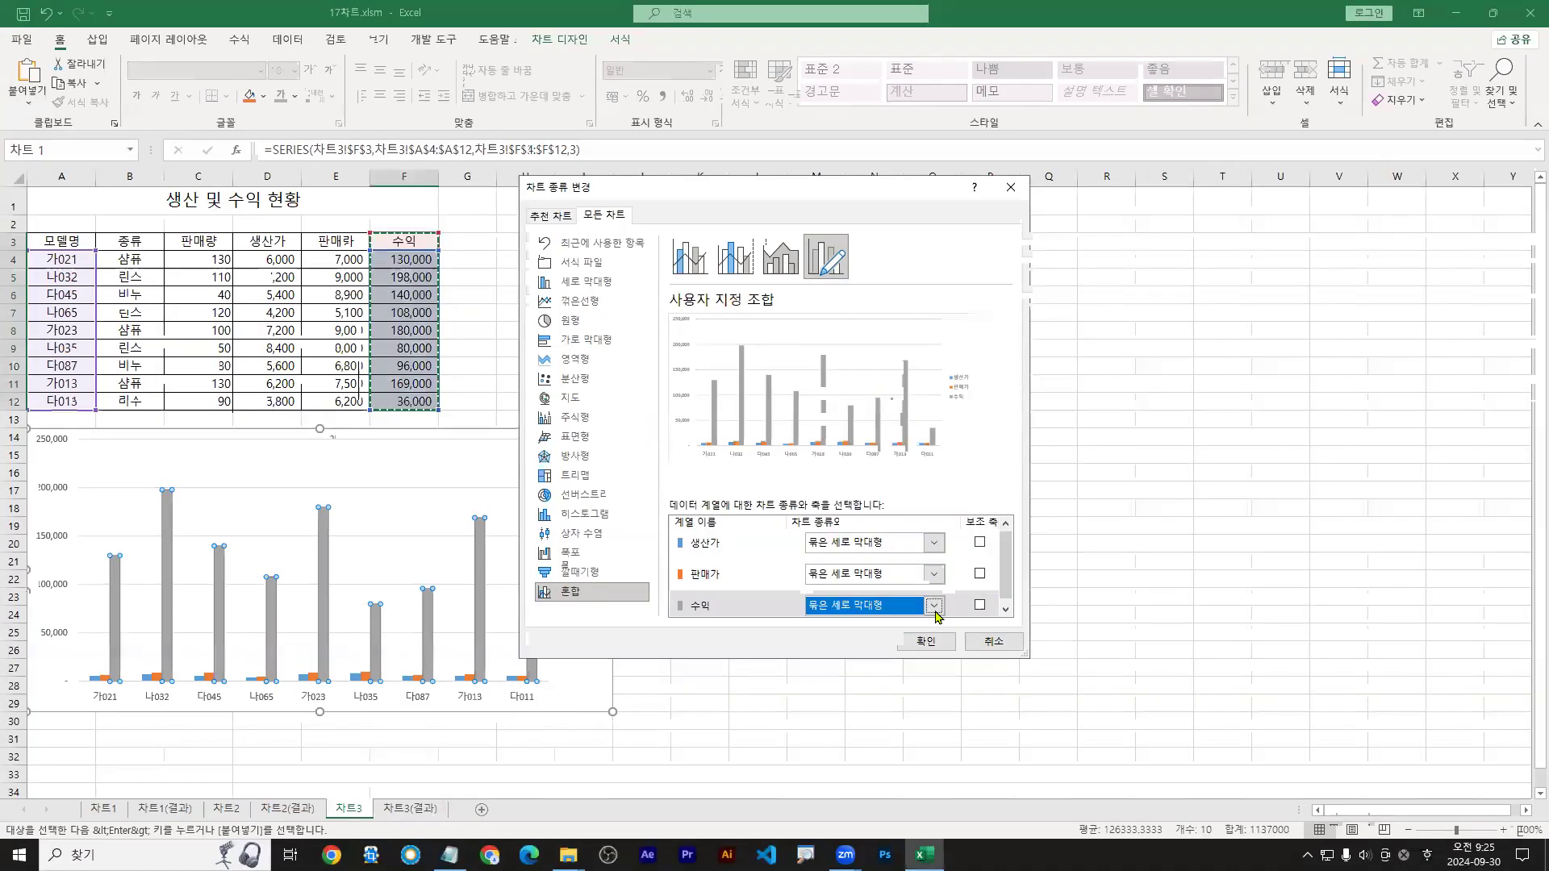
{"action": "left_click", "coordinate": [933, 603]}
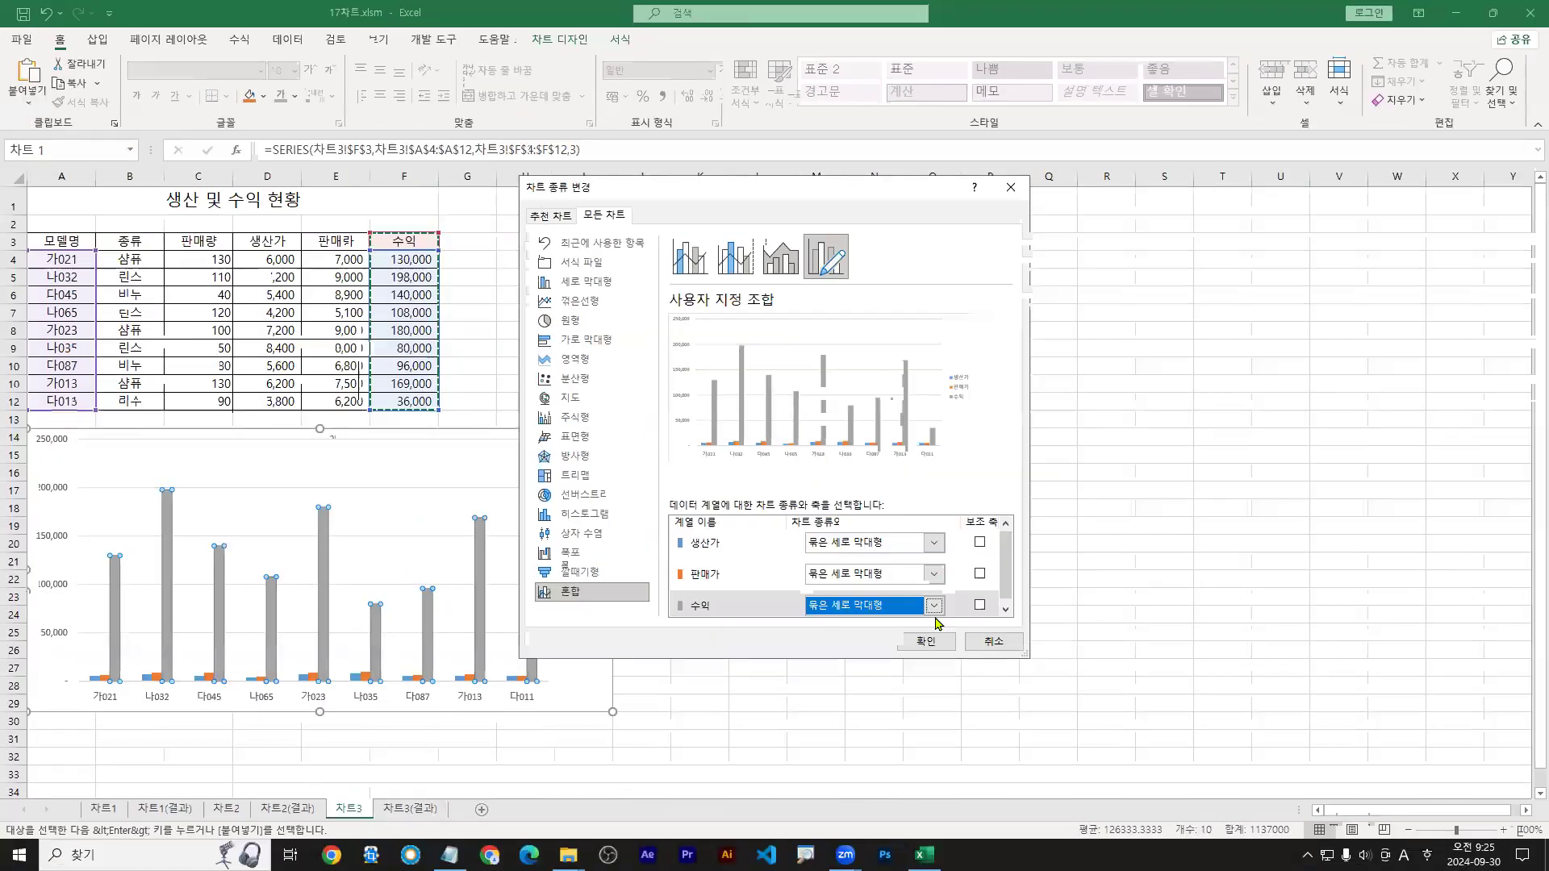
{"action": "left_click", "coordinate": [904, 766]}
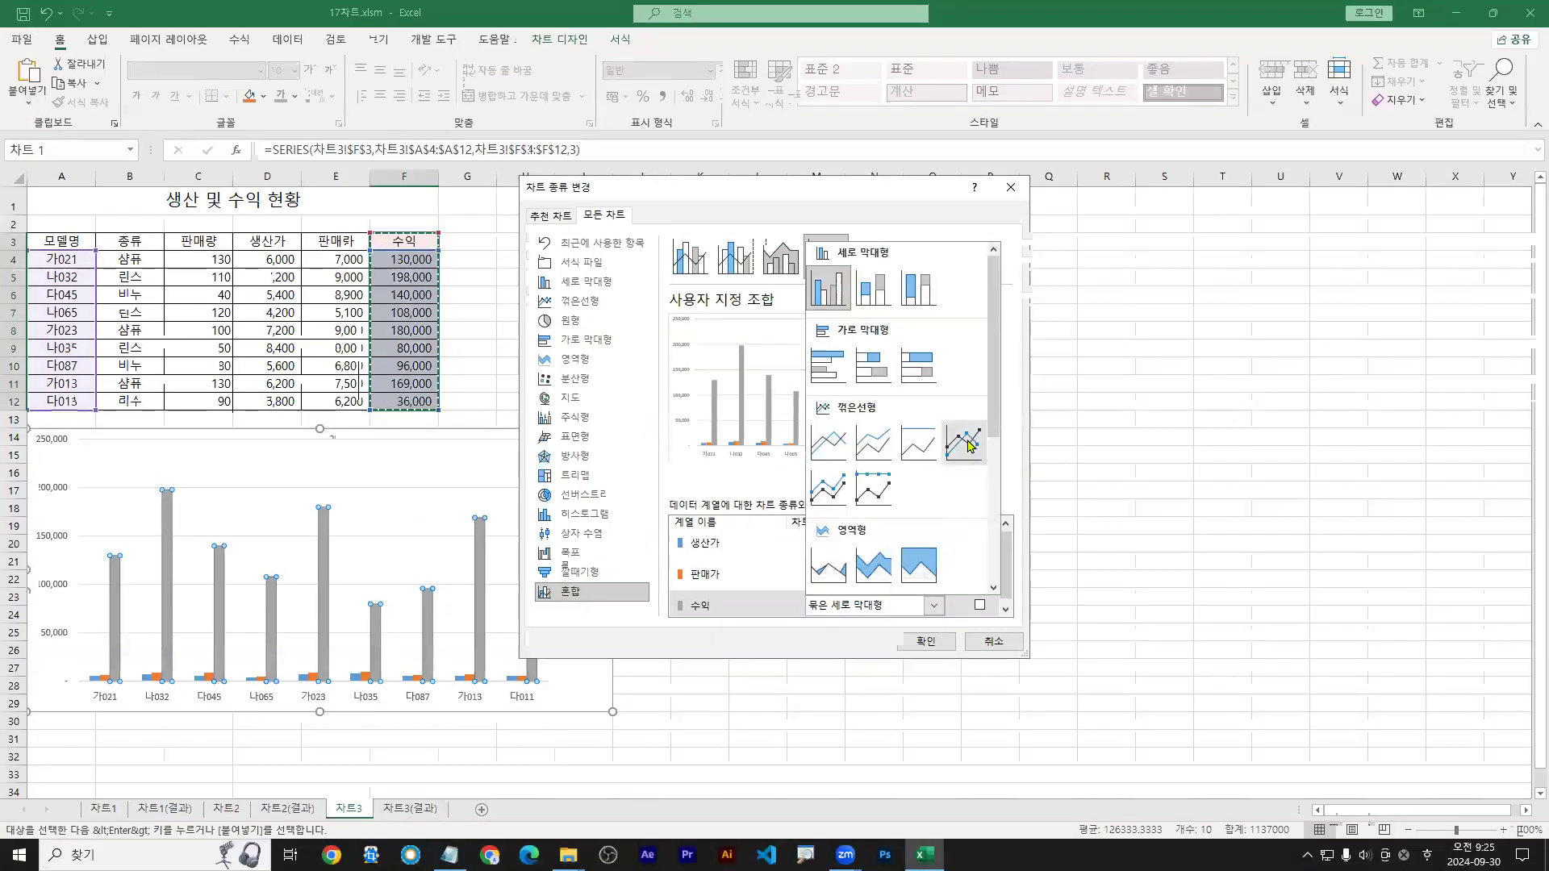
Step: Try the 보조 축 option on and off for the 수익 series and the 생산가 series, leaving both off
{"action": "left_click", "coordinate": [979, 605]}
{"action": "left_click", "coordinate": [981, 607]}
{"action": "left_click", "coordinate": [981, 607]}
{"action": "left_click", "coordinate": [981, 606]}
{"action": "left_click", "coordinate": [980, 606]}
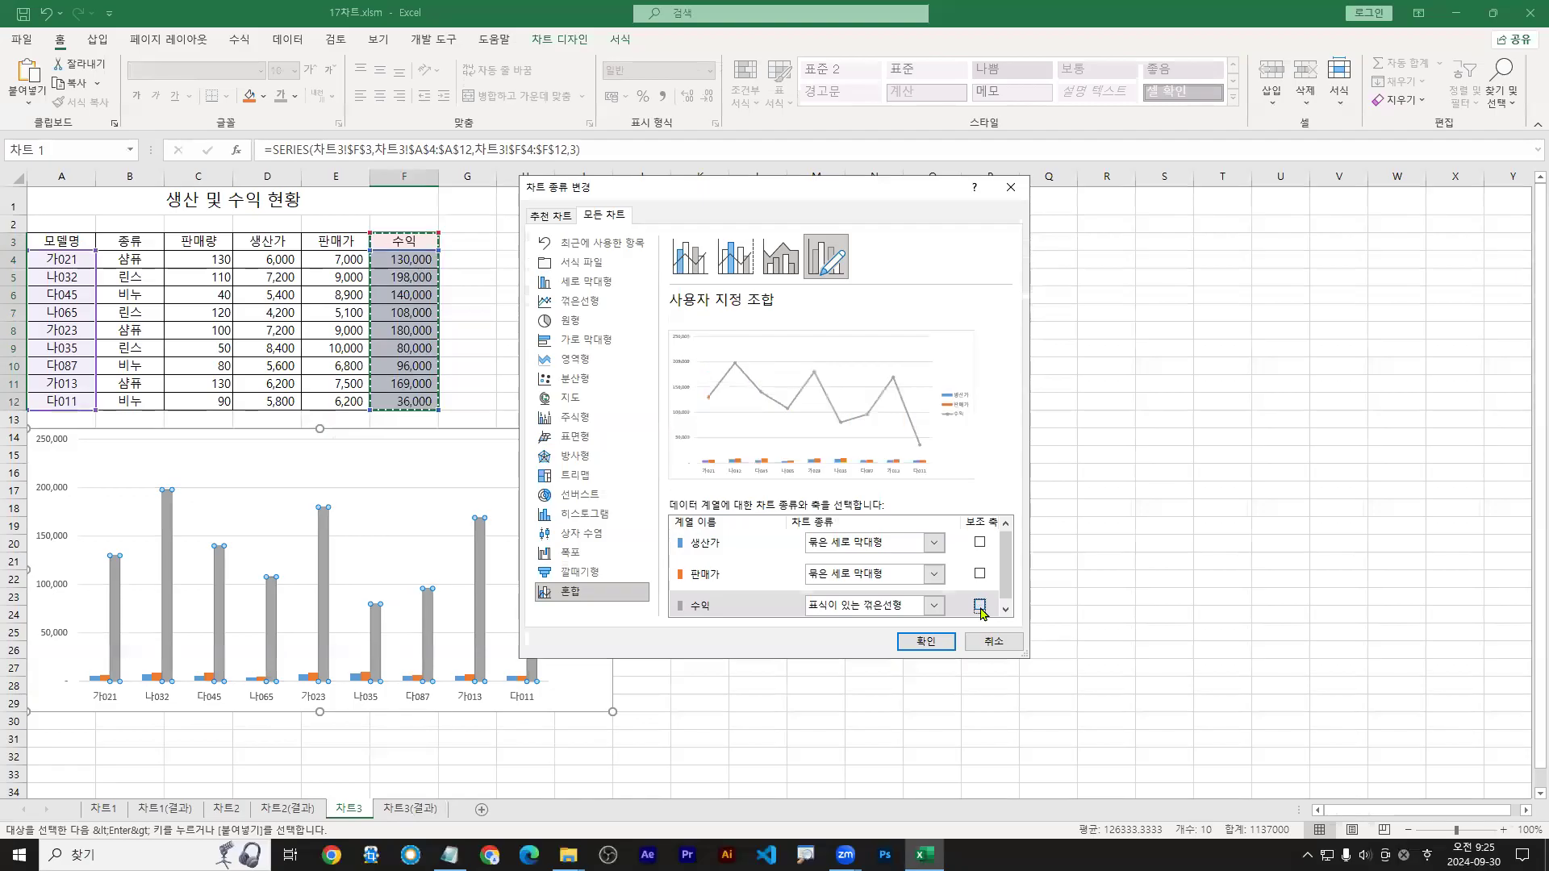
{"action": "left_click", "coordinate": [980, 606]}
{"action": "left_click", "coordinate": [980, 606]}
{"action": "left_click", "coordinate": [980, 606]}
{"action": "left_click", "coordinate": [979, 542]}
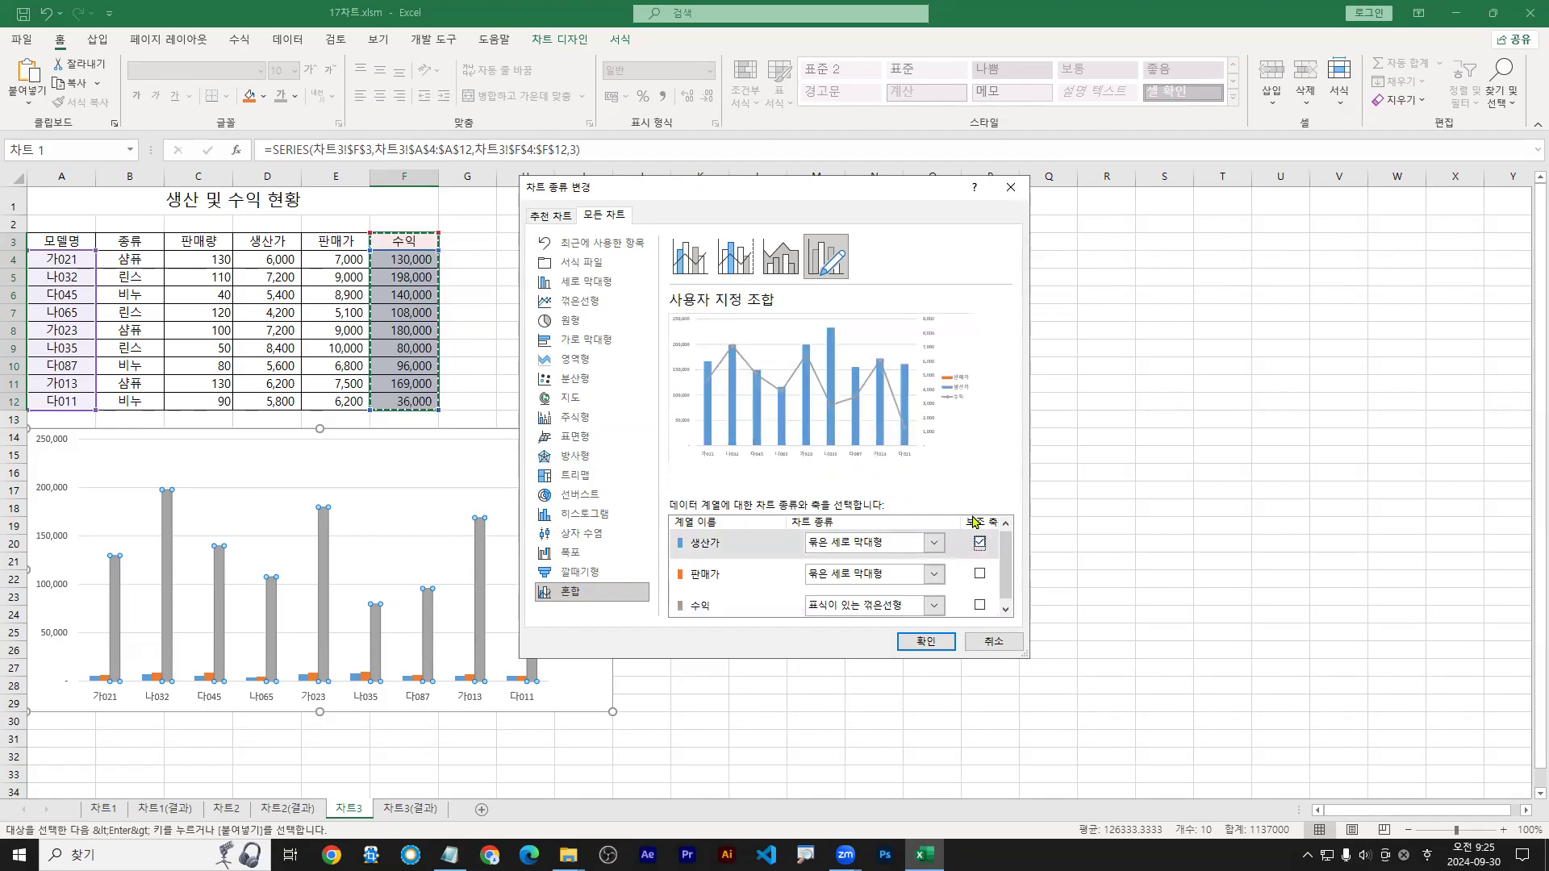
{"action": "left_click", "coordinate": [980, 542]}
Step: Underline the 수익 row in red, assign 수익 to 보조 축, clear the marks, and apply the chart type change
{"action": "left_click_drag", "start_coordinate": [681, 619], "coordinate": [1026, 615]}
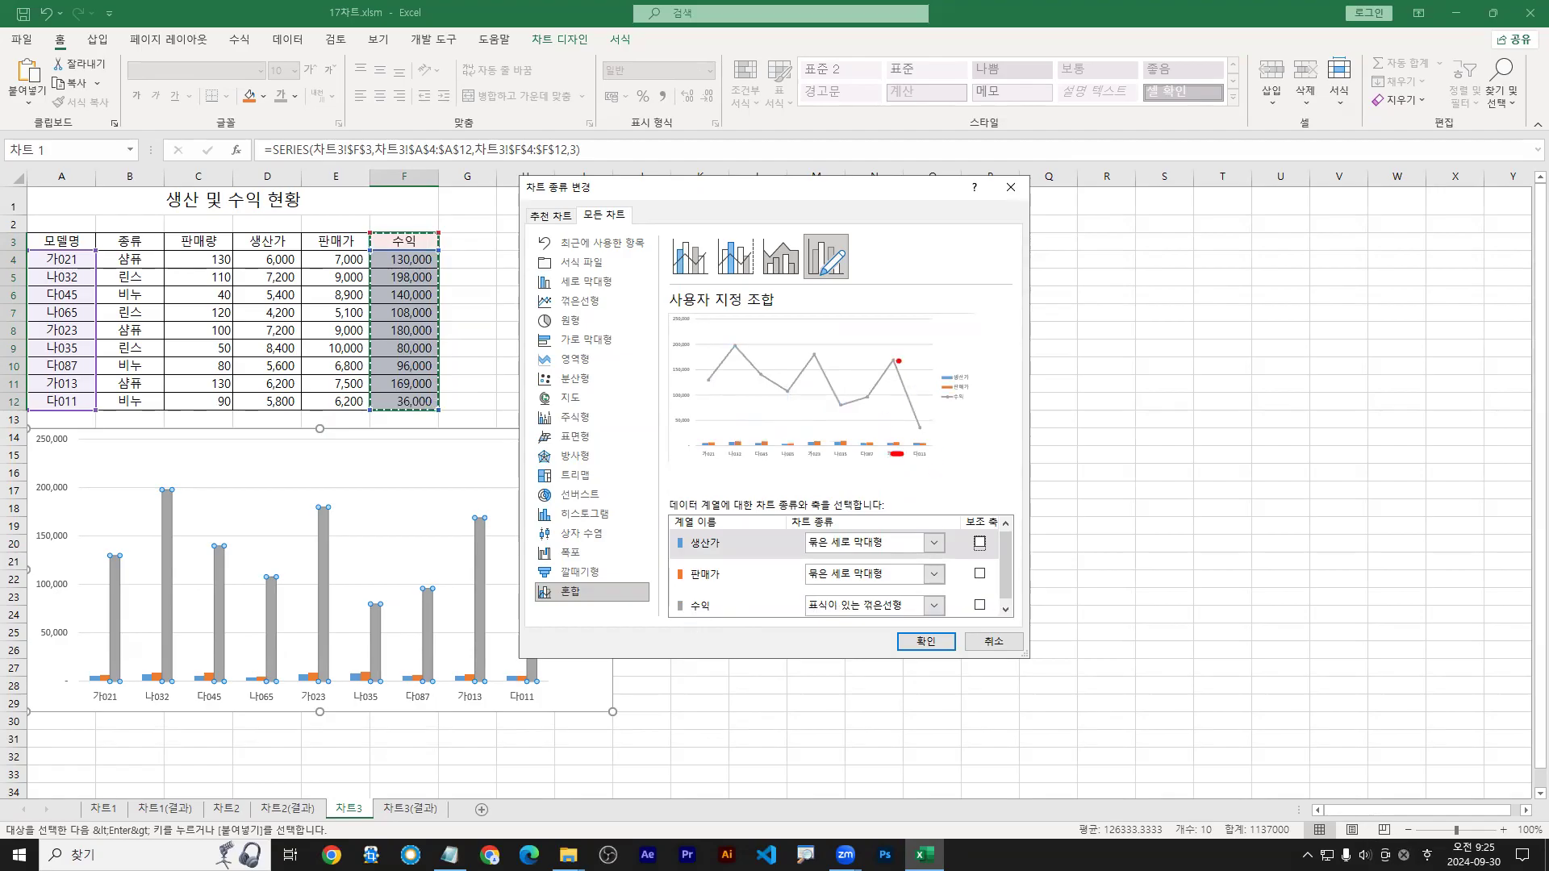
{"action": "left_click", "coordinate": [979, 605]}
{"action": "left_click", "coordinate": [979, 605]}
{"action": "left_click", "coordinate": [979, 605]}
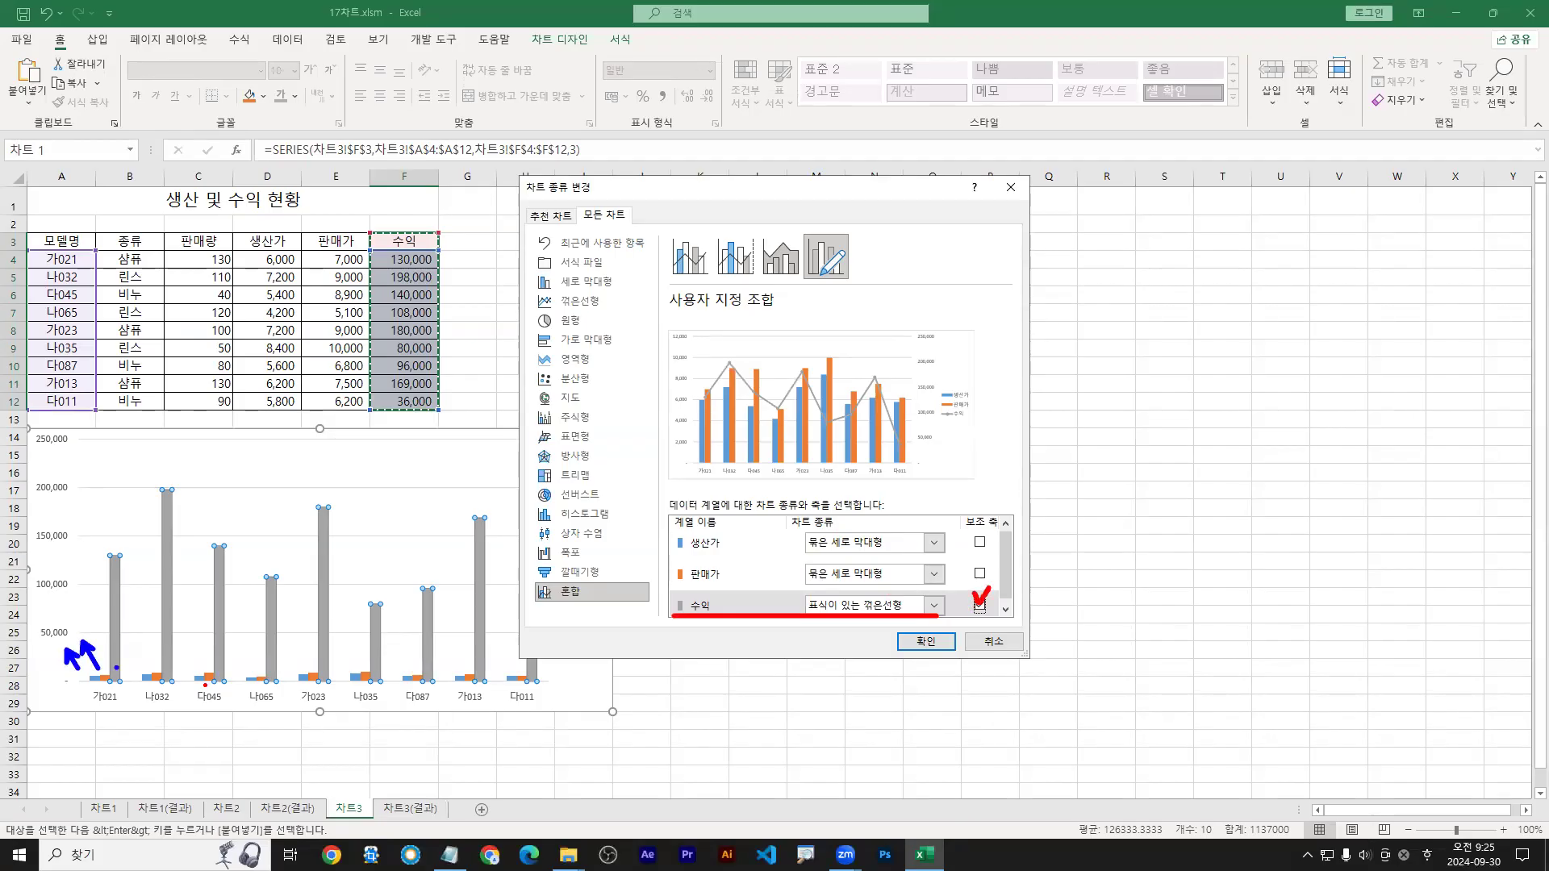
{"action": "left_click_drag", "start_coordinate": [557, 661], "coordinate": [530, 671]}
{"action": "key", "text": "Escape"}
{"action": "left_click", "coordinate": [925, 642]}
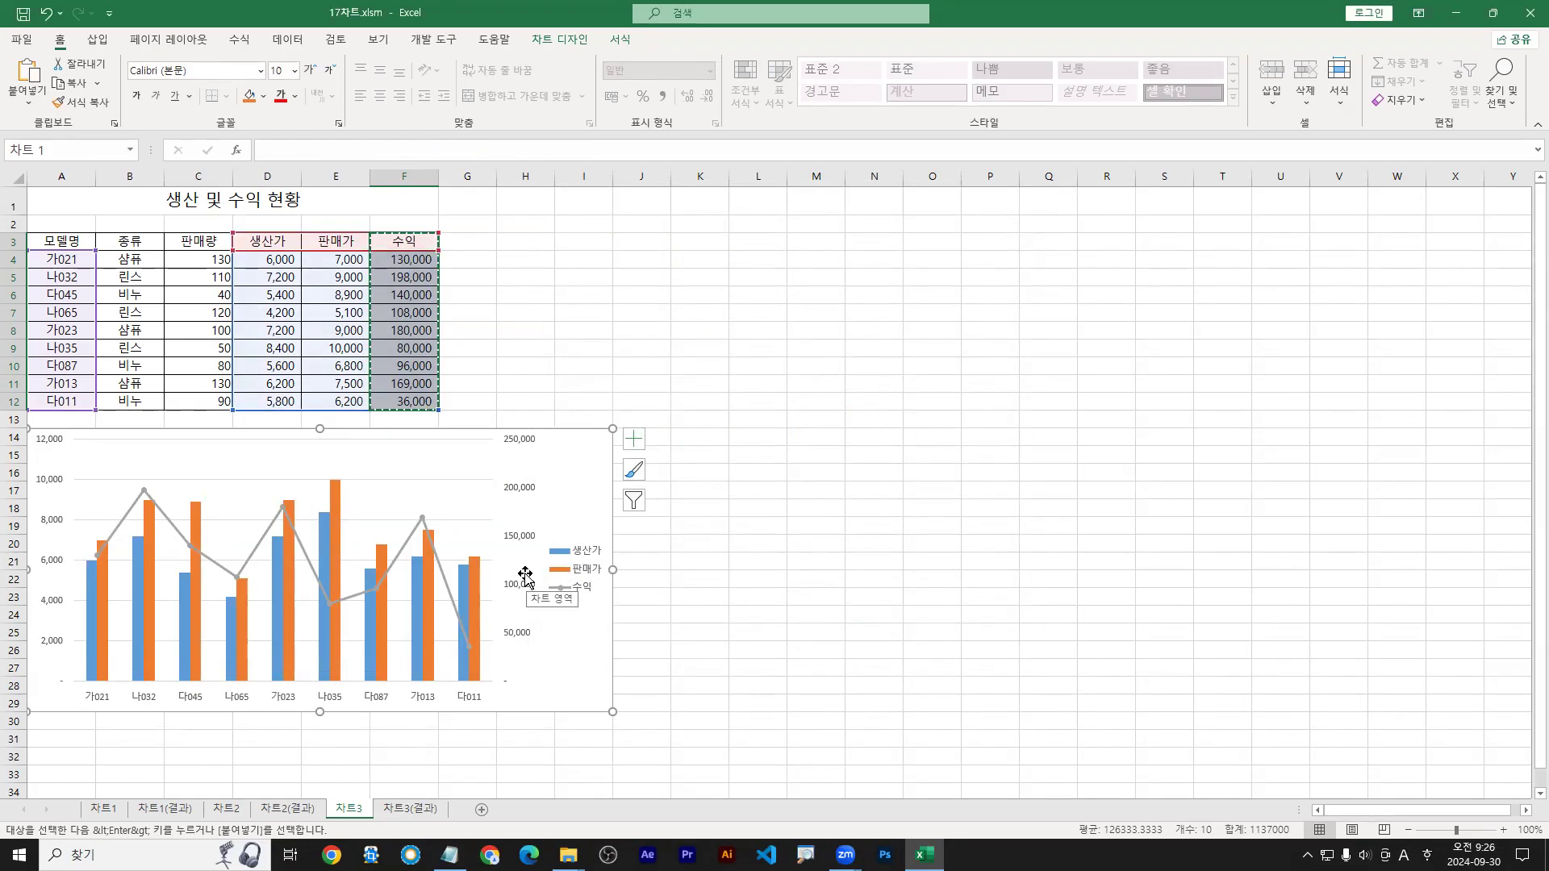
Step: Open 축 서식 for the secondary vertical axis and set its 최대값 to 200000
{"action": "left_click", "coordinate": [519, 530]}
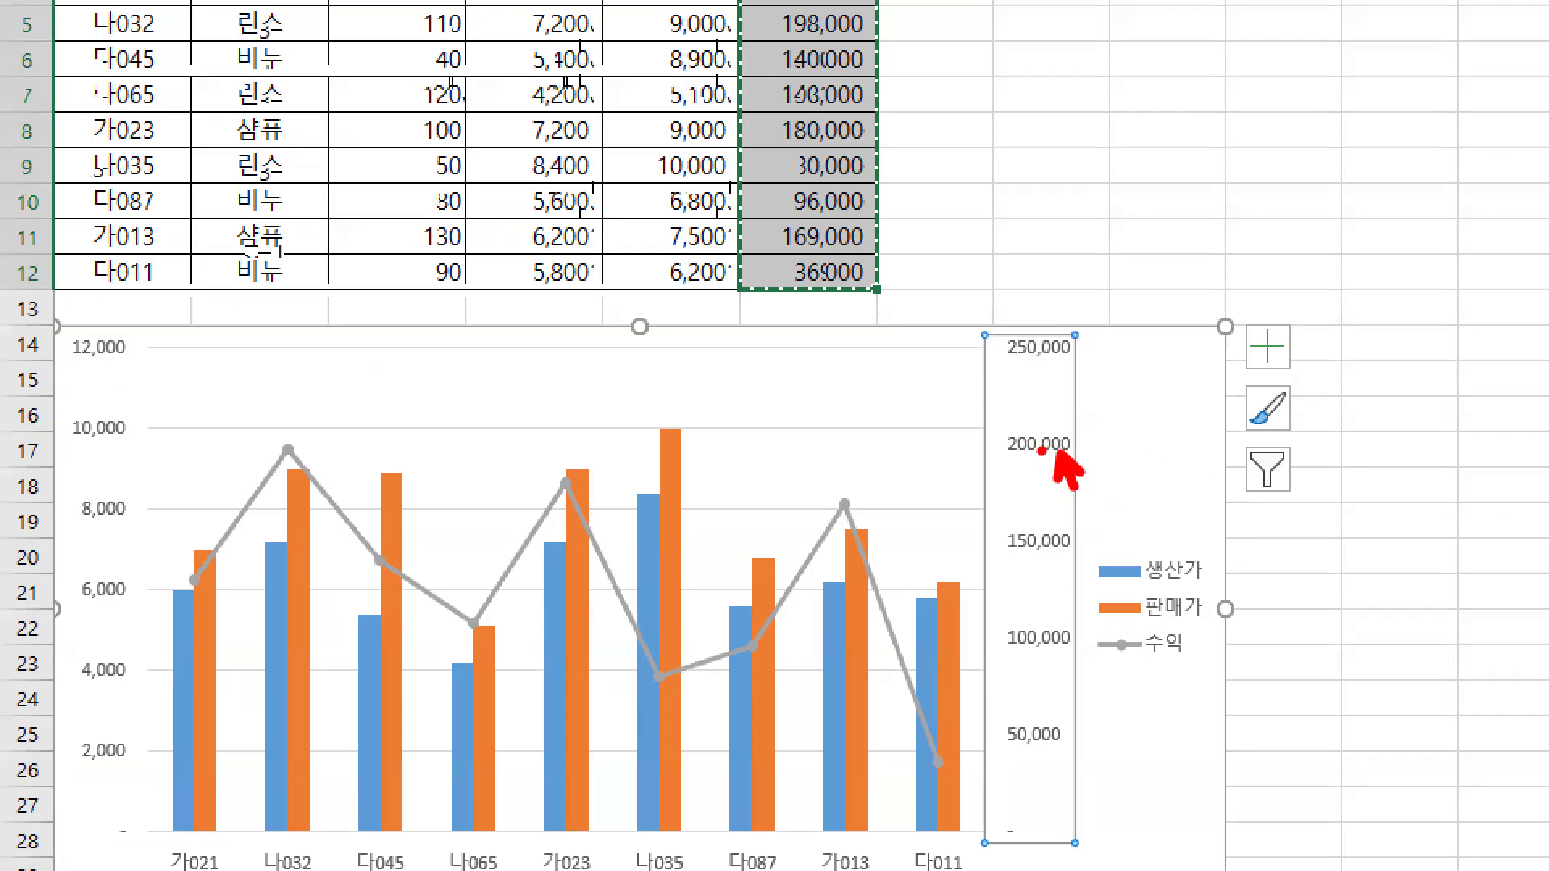
{"action": "left_click_drag", "start_coordinate": [1041, 450], "coordinate": [1051, 517]}
{"action": "left_click_drag", "start_coordinate": [1066, 450], "coordinate": [1080, 514]}
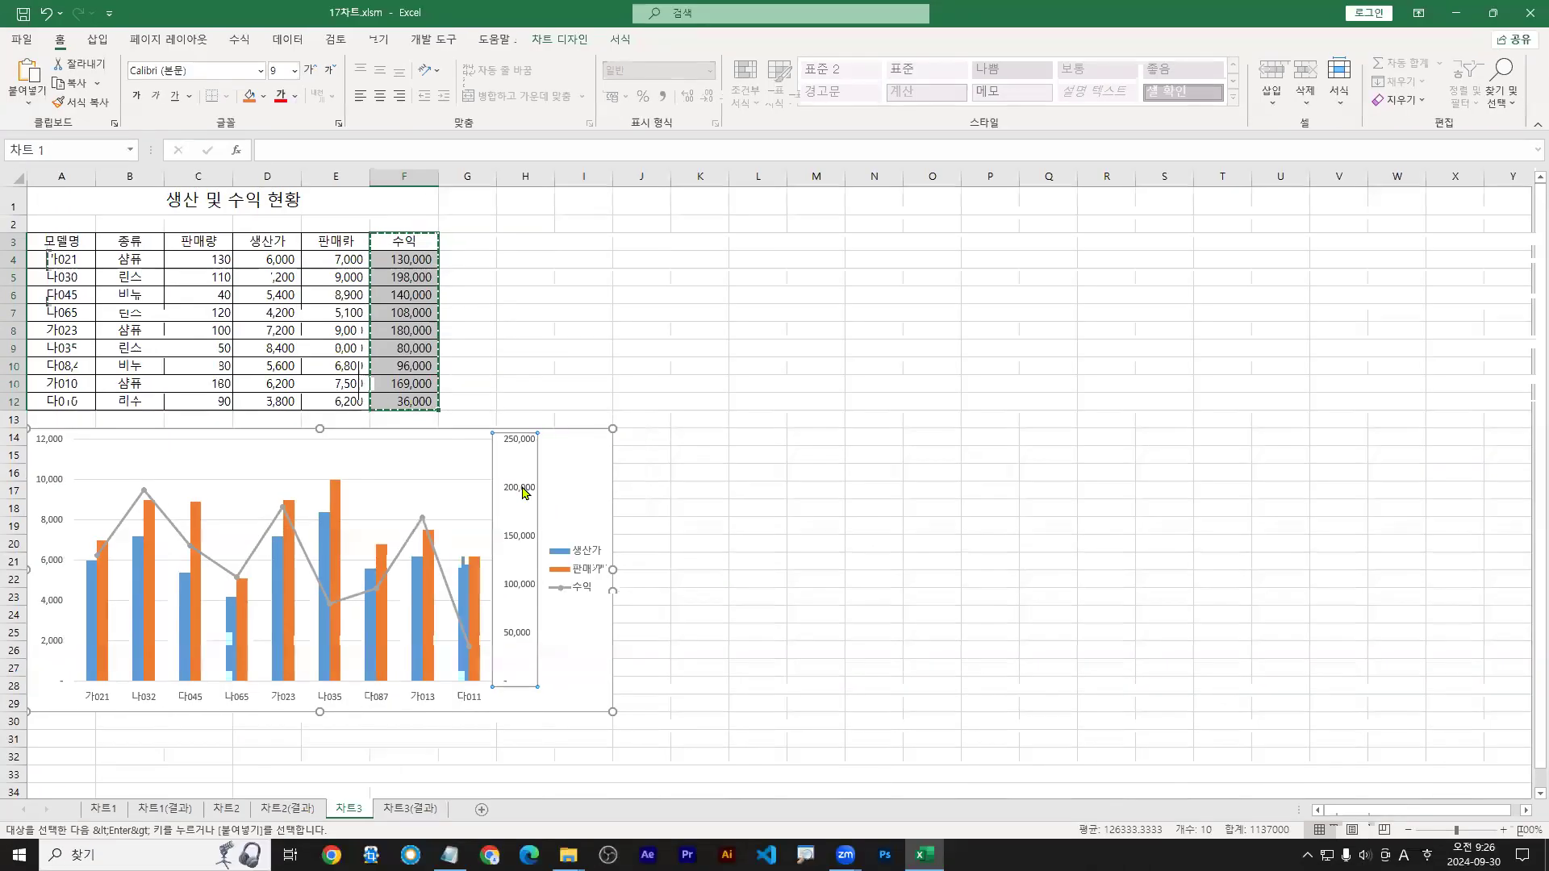
{"action": "double_click", "coordinate": [522, 492]}
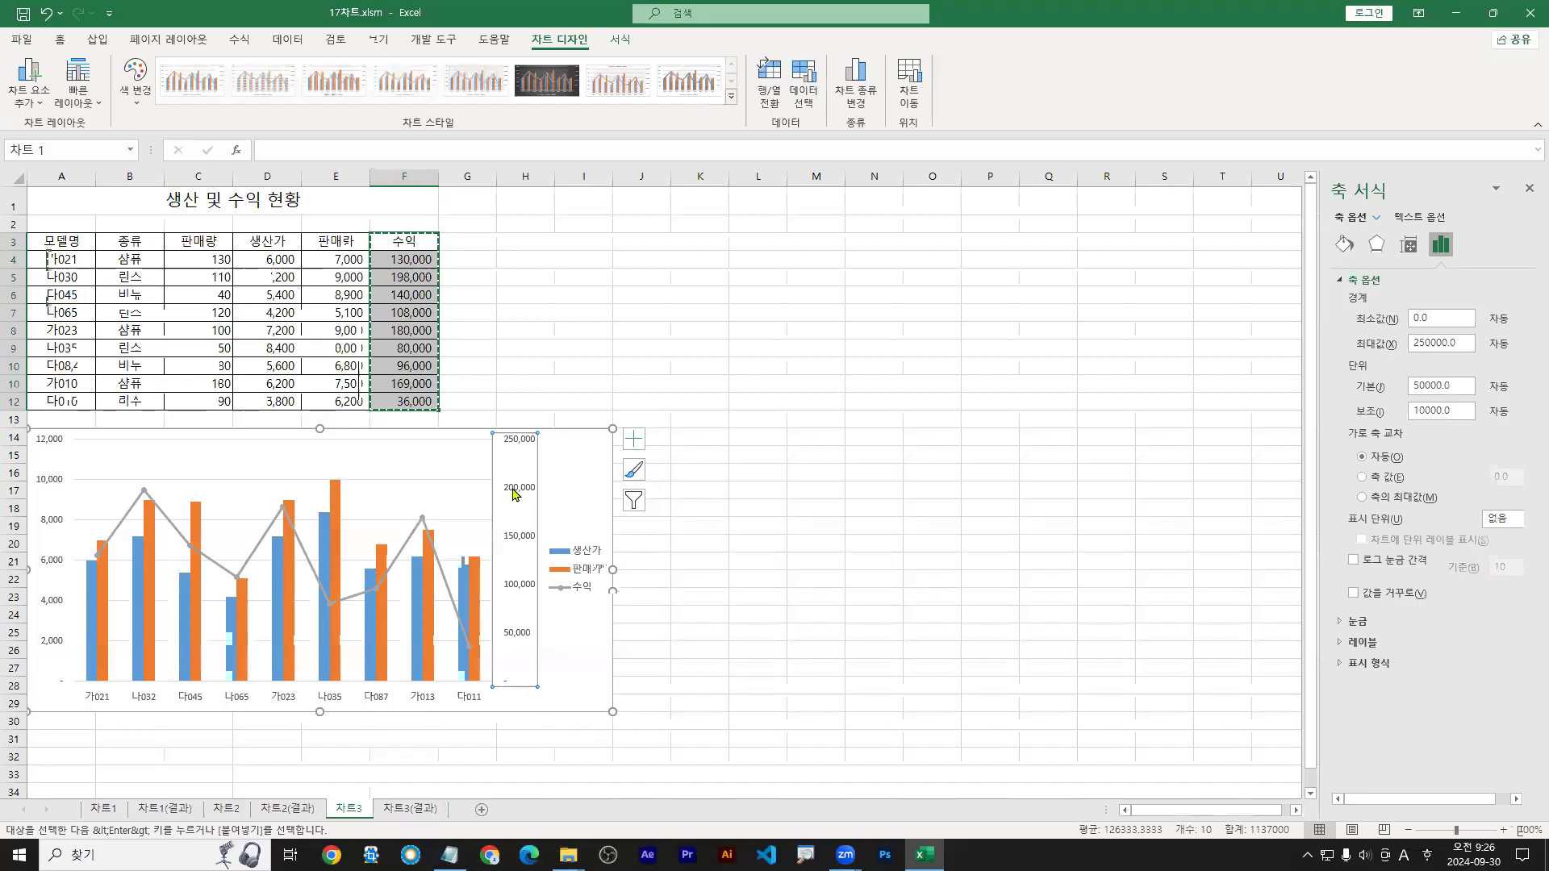
{"action": "left_click_drag", "start_coordinate": [524, 487], "coordinate": [530, 524]}
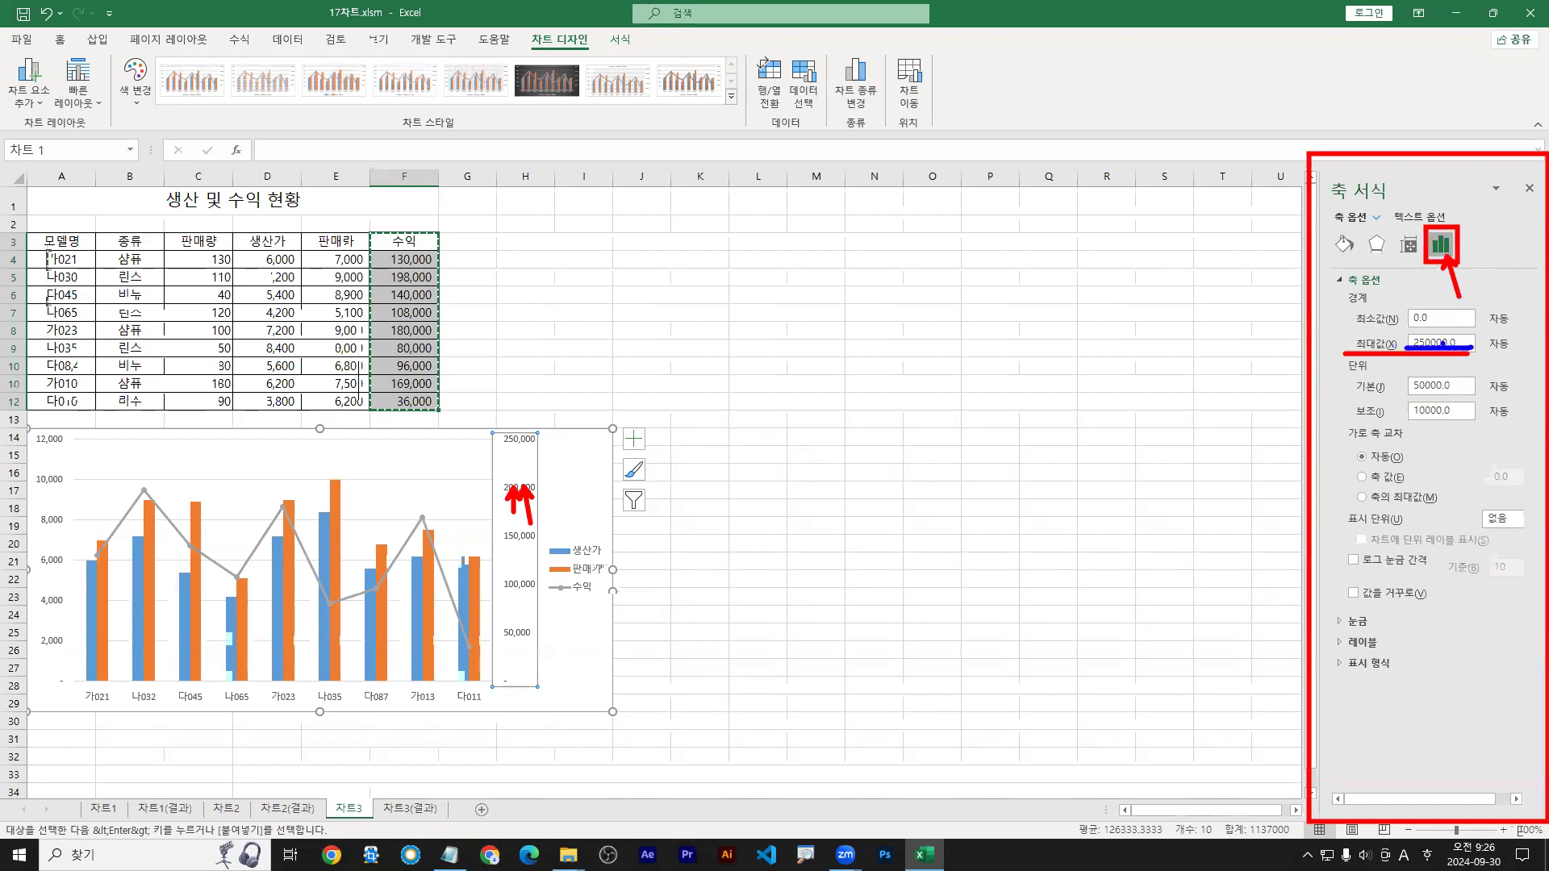
{"action": "double_click", "coordinate": [1434, 347]}
{"action": "type", "text": "200000"}
{"action": "key", "text": "Return"}
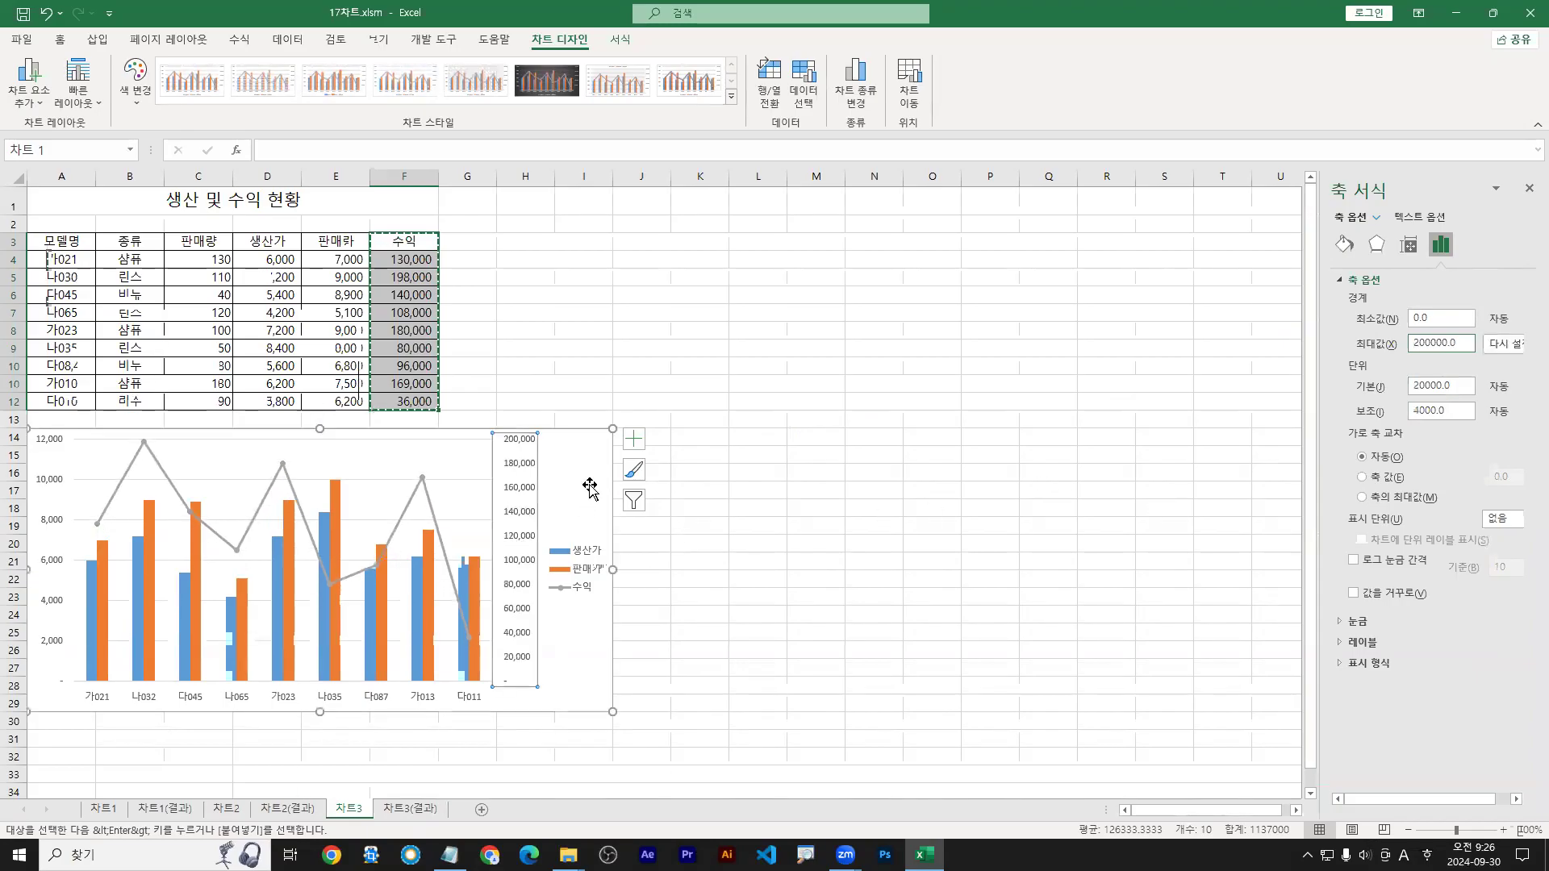
Step: Review the secondary vertical axis's 축 옵션 settings and underline its 최대값 value in red
{"action": "left_click", "coordinate": [595, 480]}
{"action": "right_click", "coordinate": [518, 488]}
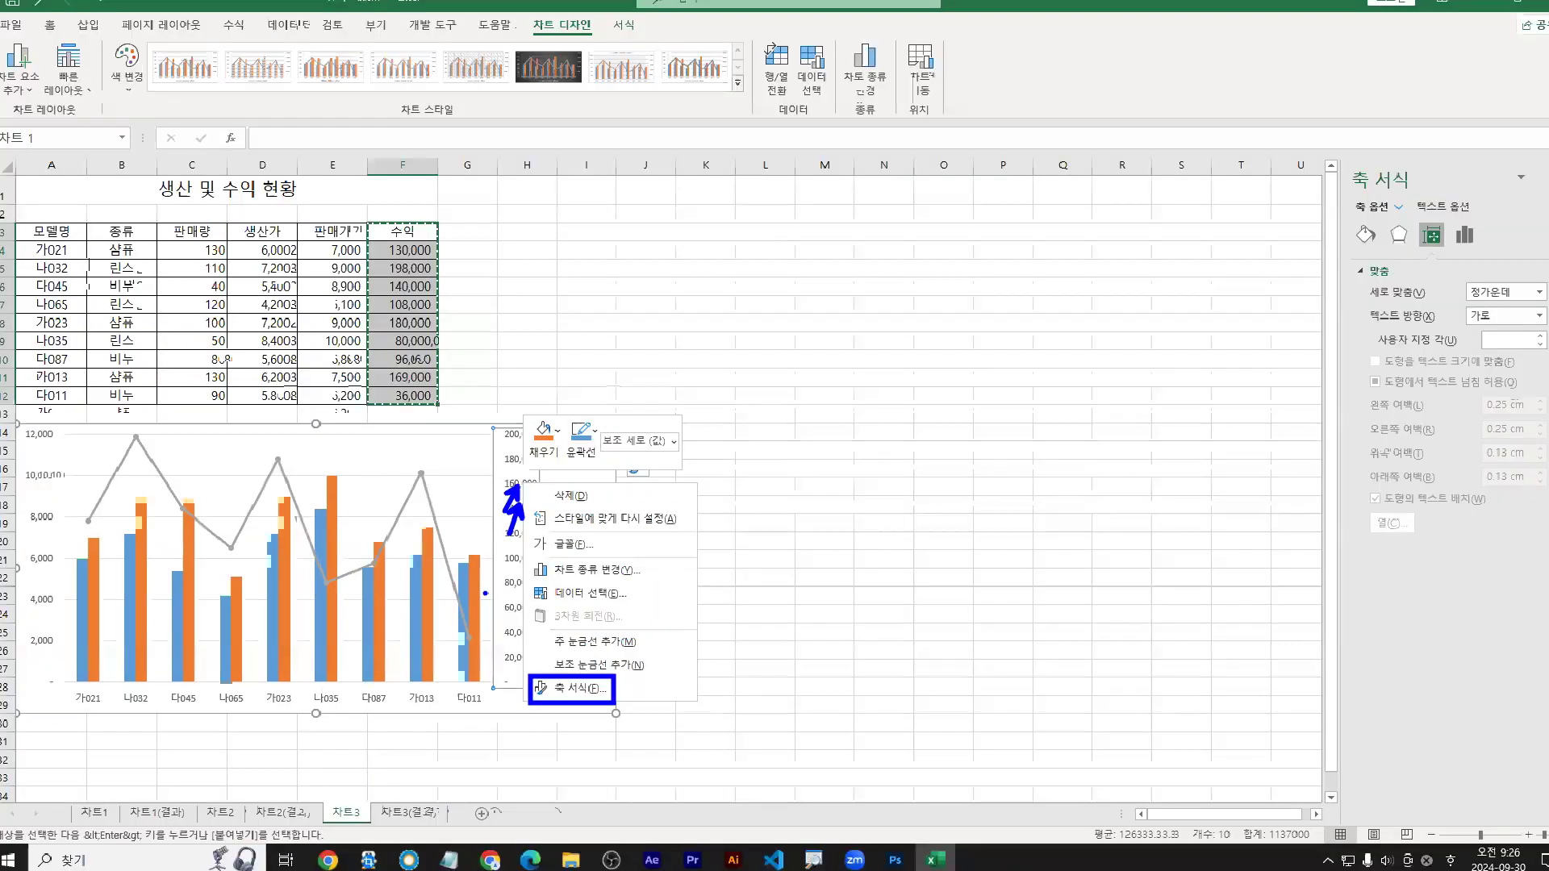
{"action": "left_click", "coordinate": [693, 732]}
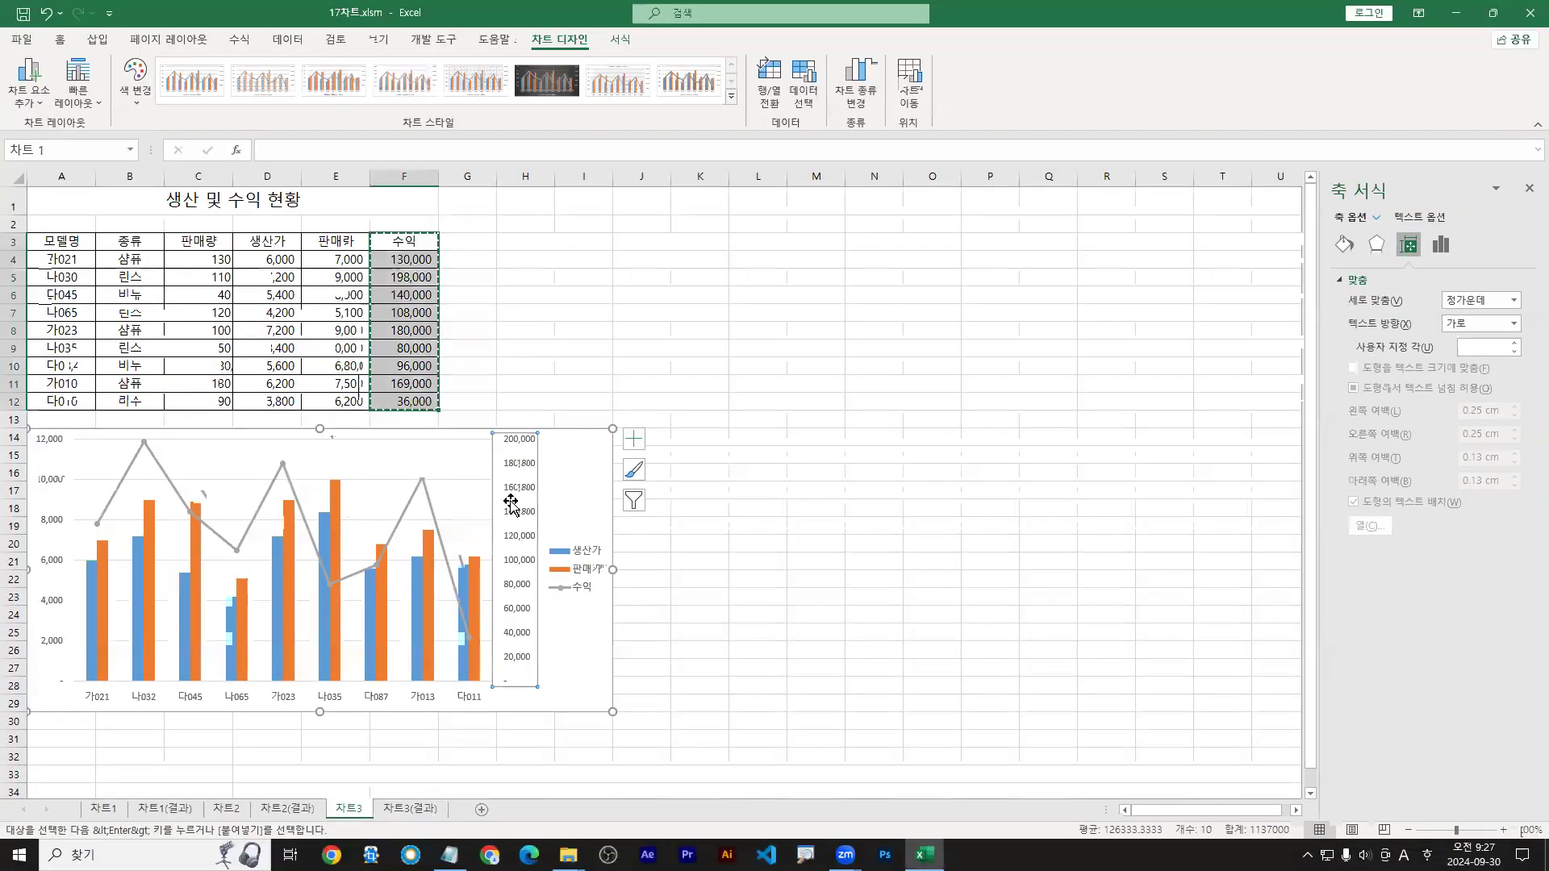
{"action": "left_click", "coordinate": [1441, 246]}
{"action": "left_click", "coordinate": [1361, 283]}
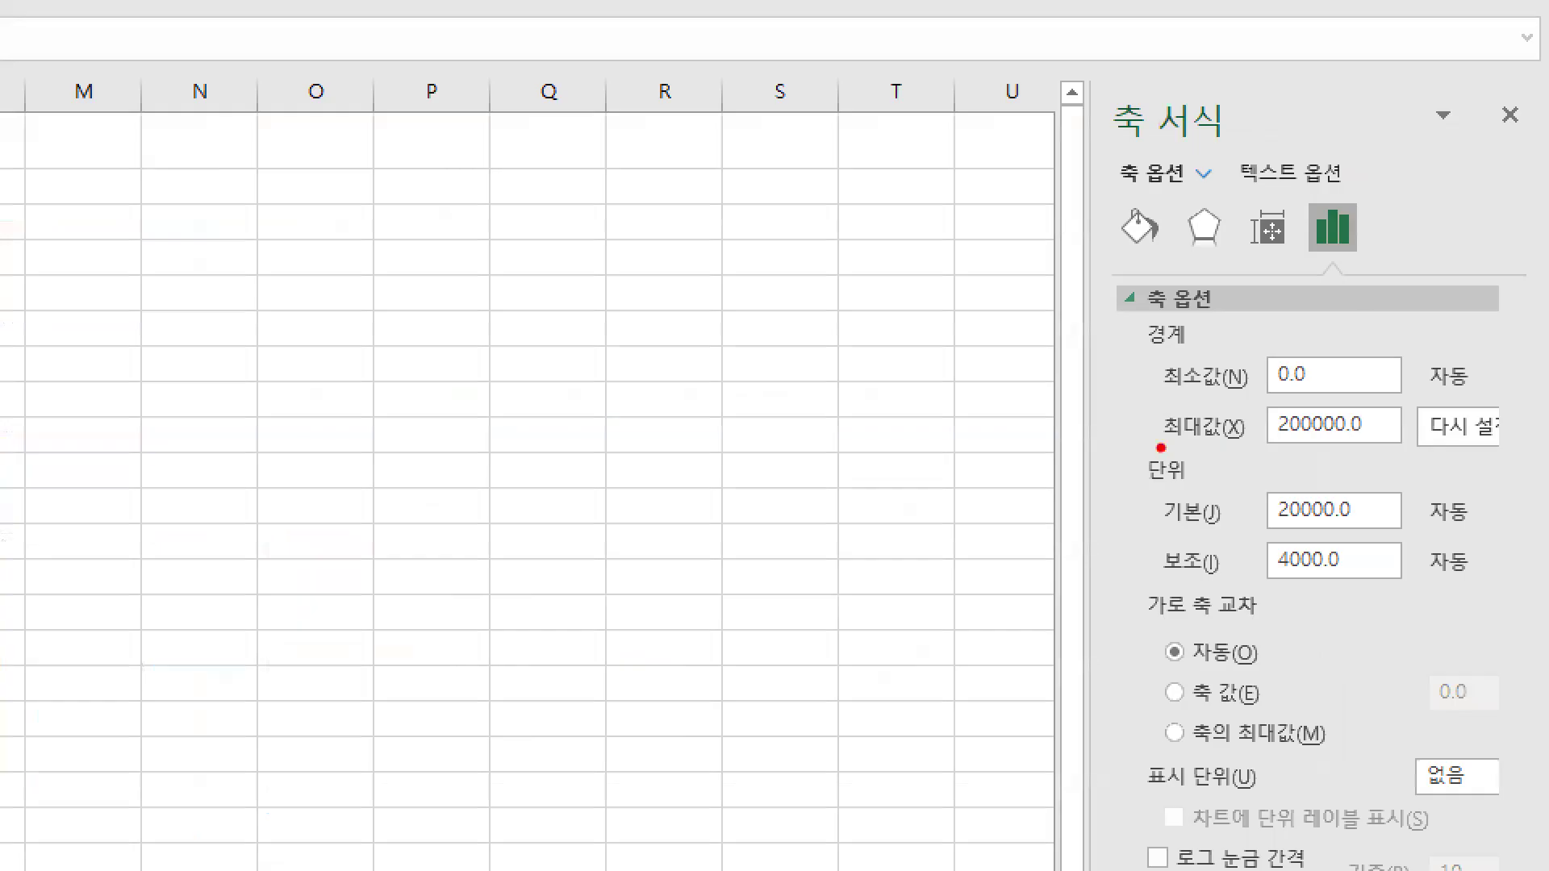
{"action": "left_click_drag", "start_coordinate": [1159, 446], "coordinate": [1359, 447]}
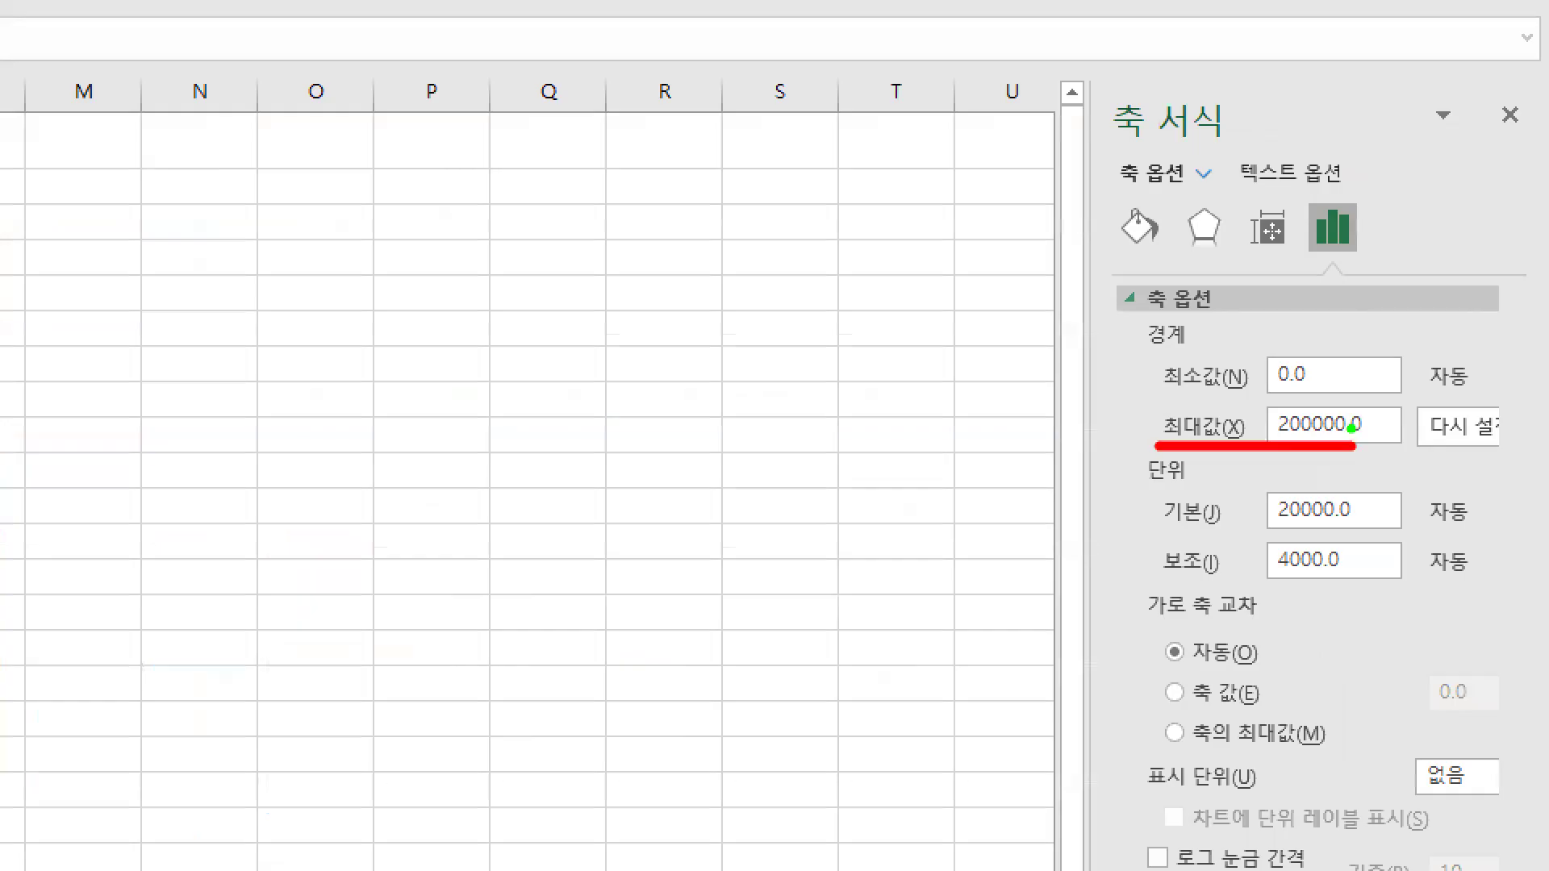
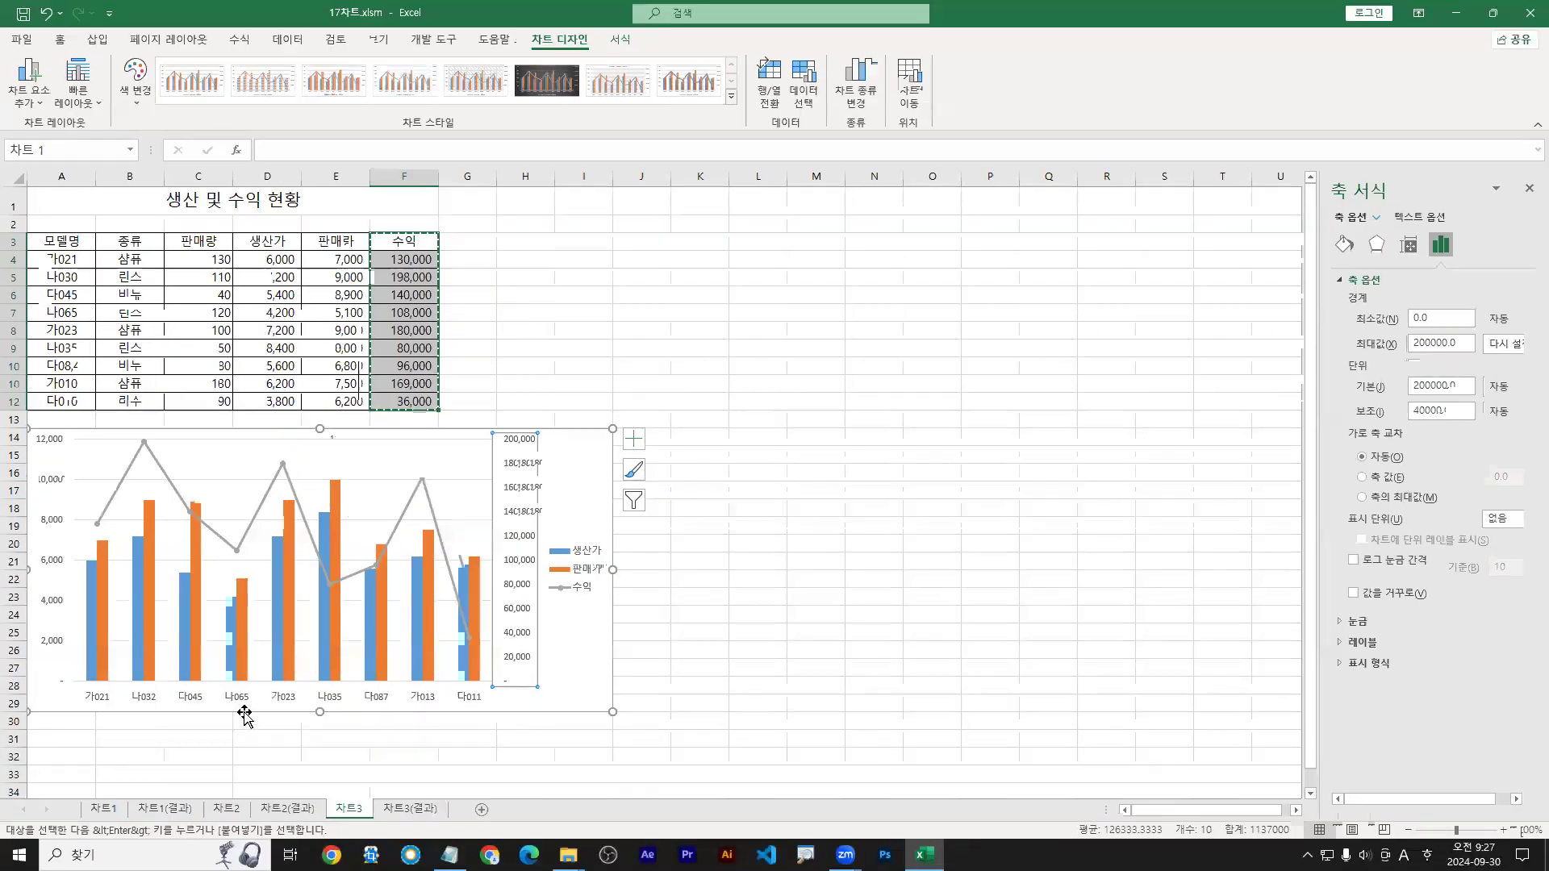
Step: Look at the 차트2 sheet, marking the 근로장학 data labels on its three bars, and return to 차트3
{"action": "left_click", "coordinate": [228, 813]}
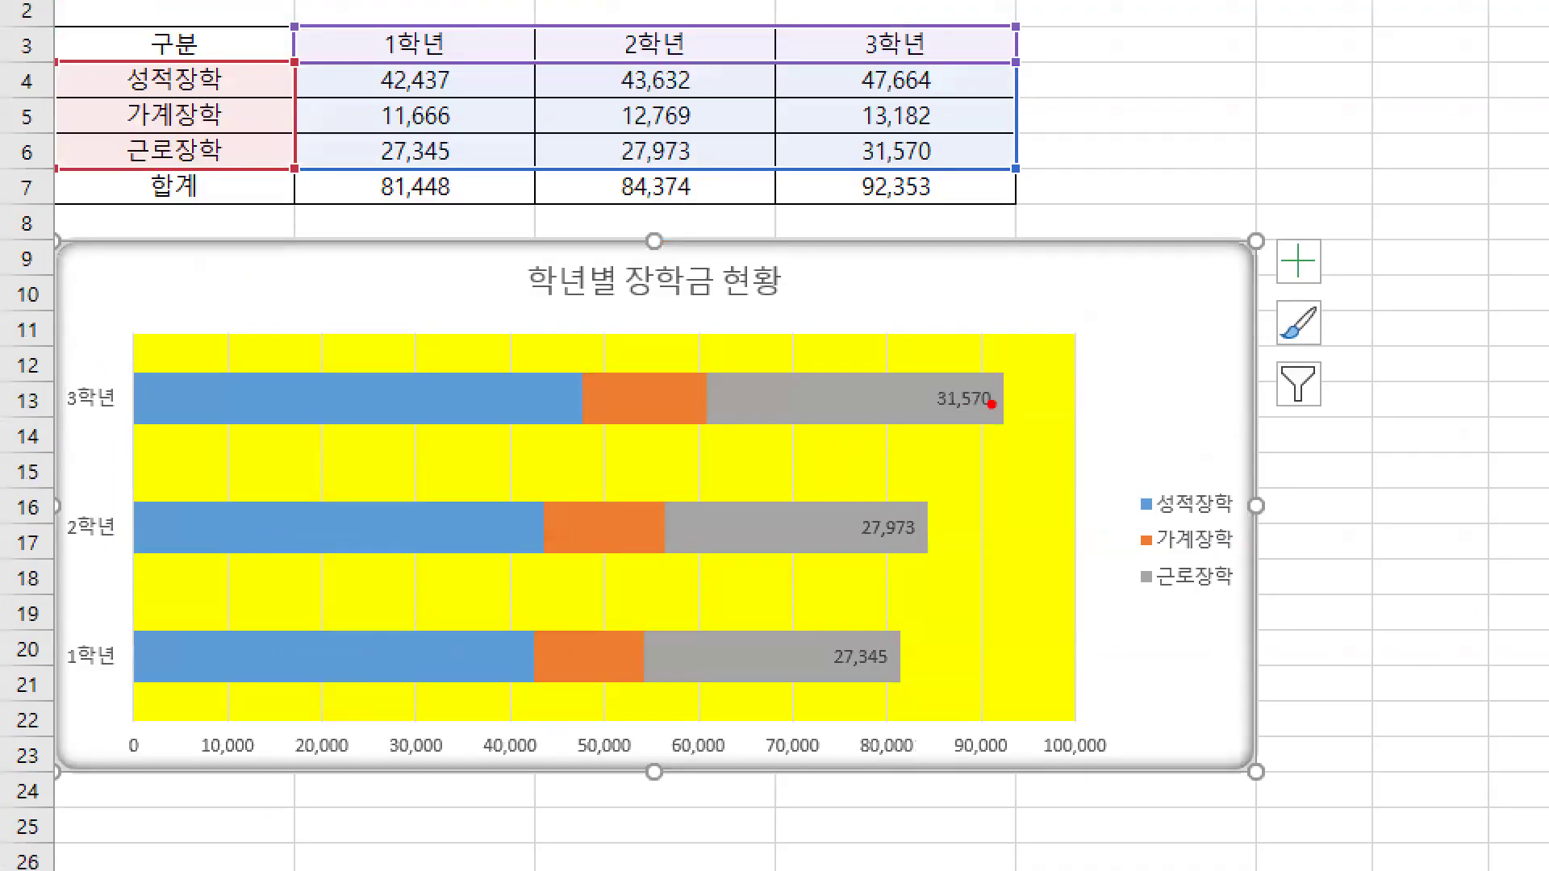
{"action": "left_click_drag", "start_coordinate": [991, 404], "coordinate": [1021, 403]}
{"action": "left_click_drag", "start_coordinate": [910, 531], "coordinate": [958, 535]}
{"action": "left_click_drag", "start_coordinate": [889, 662], "coordinate": [926, 663]}
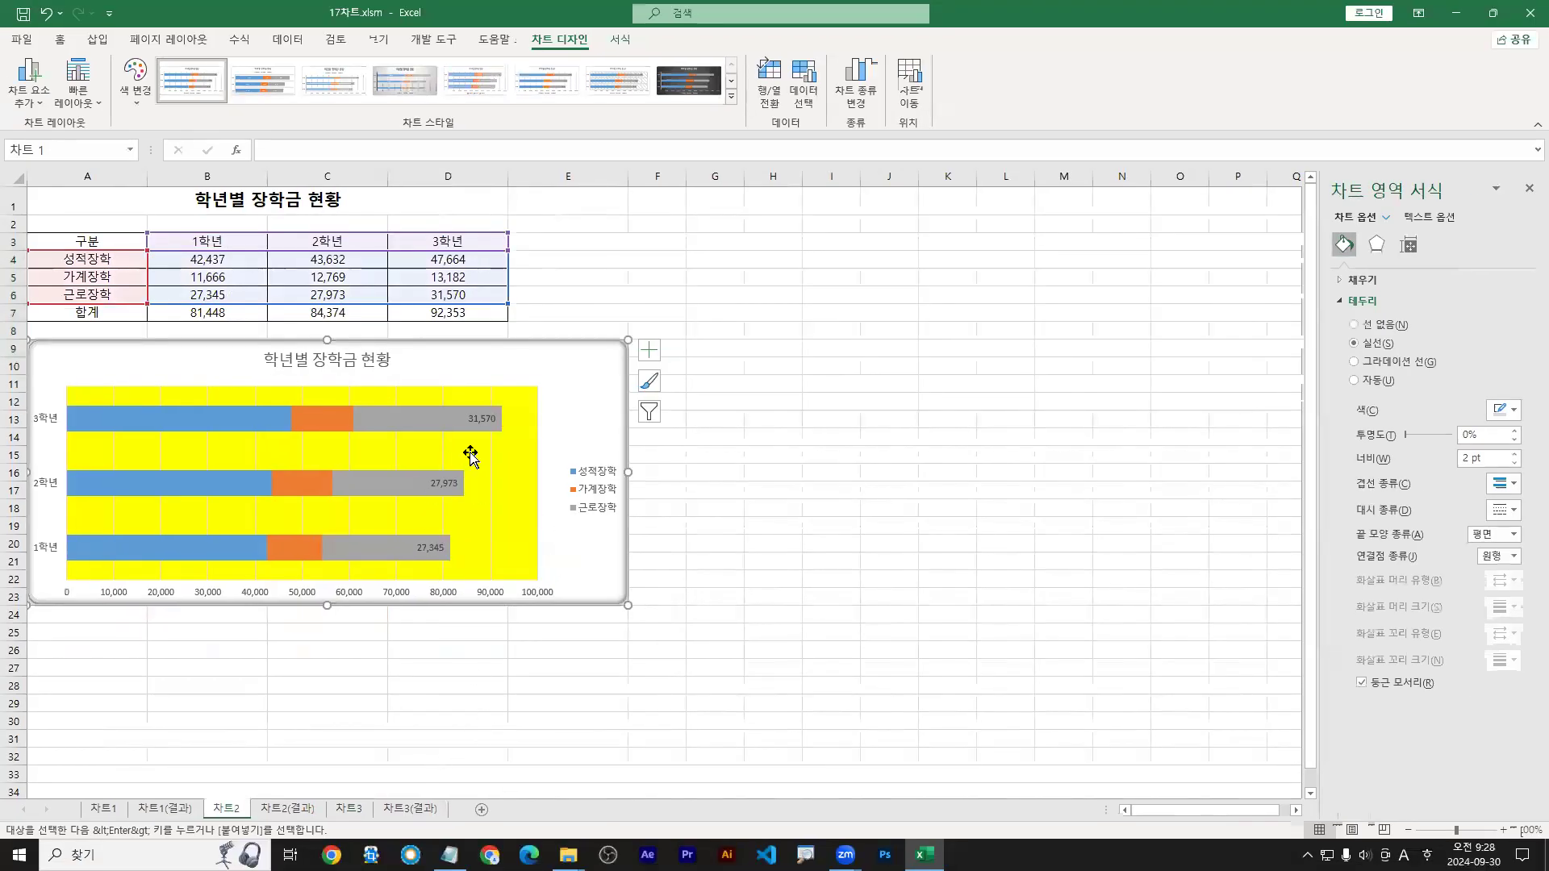
{"action": "left_click", "coordinate": [351, 810]}
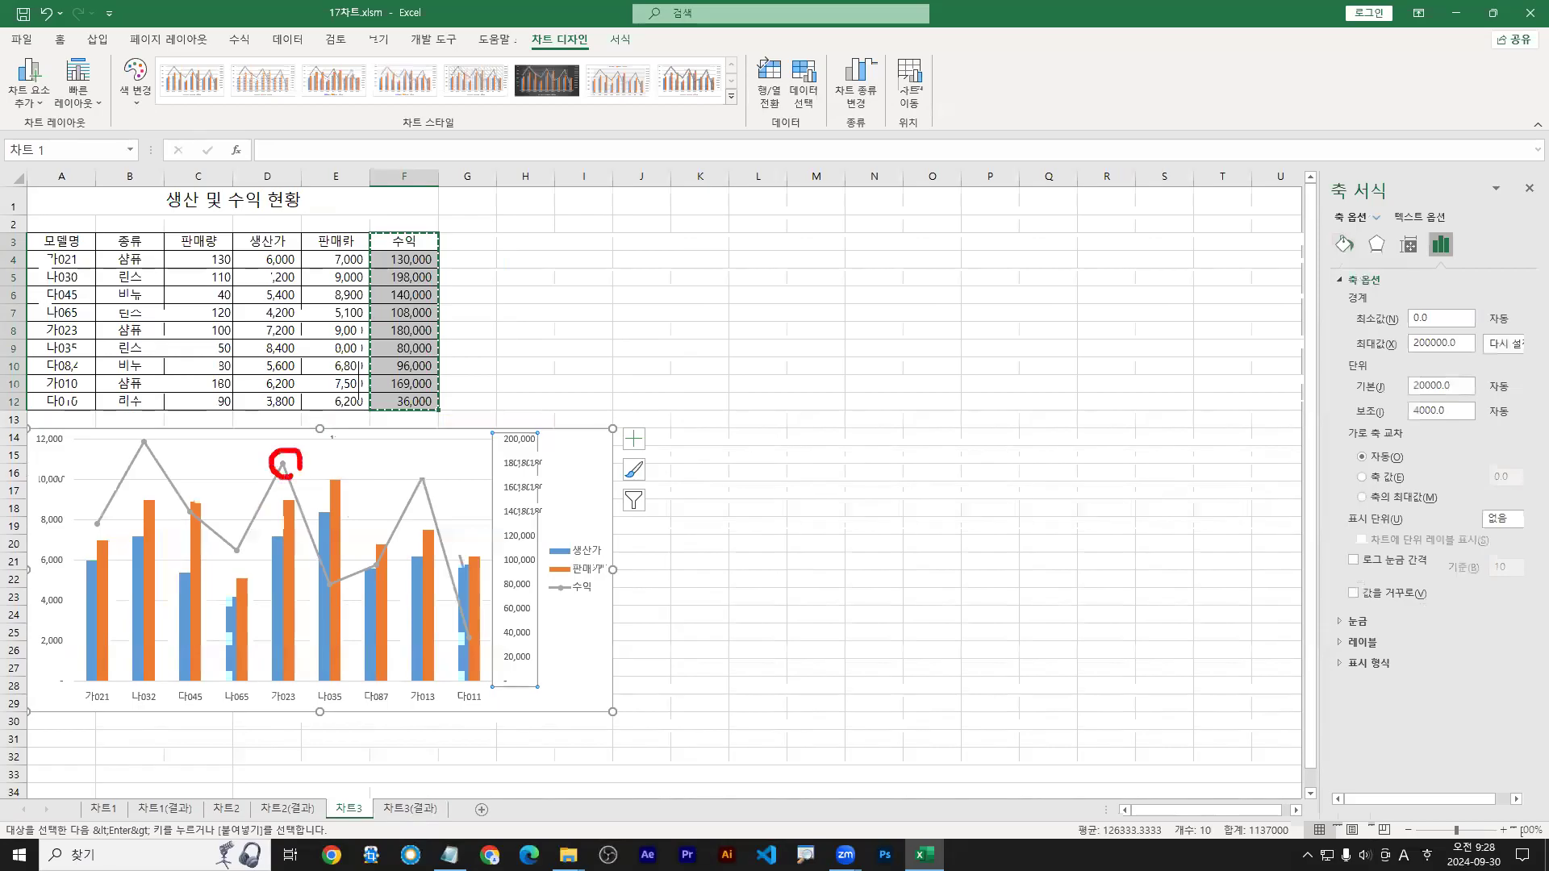
Step: Circle the 가023 point in red, underline the 수익 legend entry, cross out other points, and clear the marks
{"action": "left_click_drag", "start_coordinate": [551, 601], "coordinate": [613, 600]}
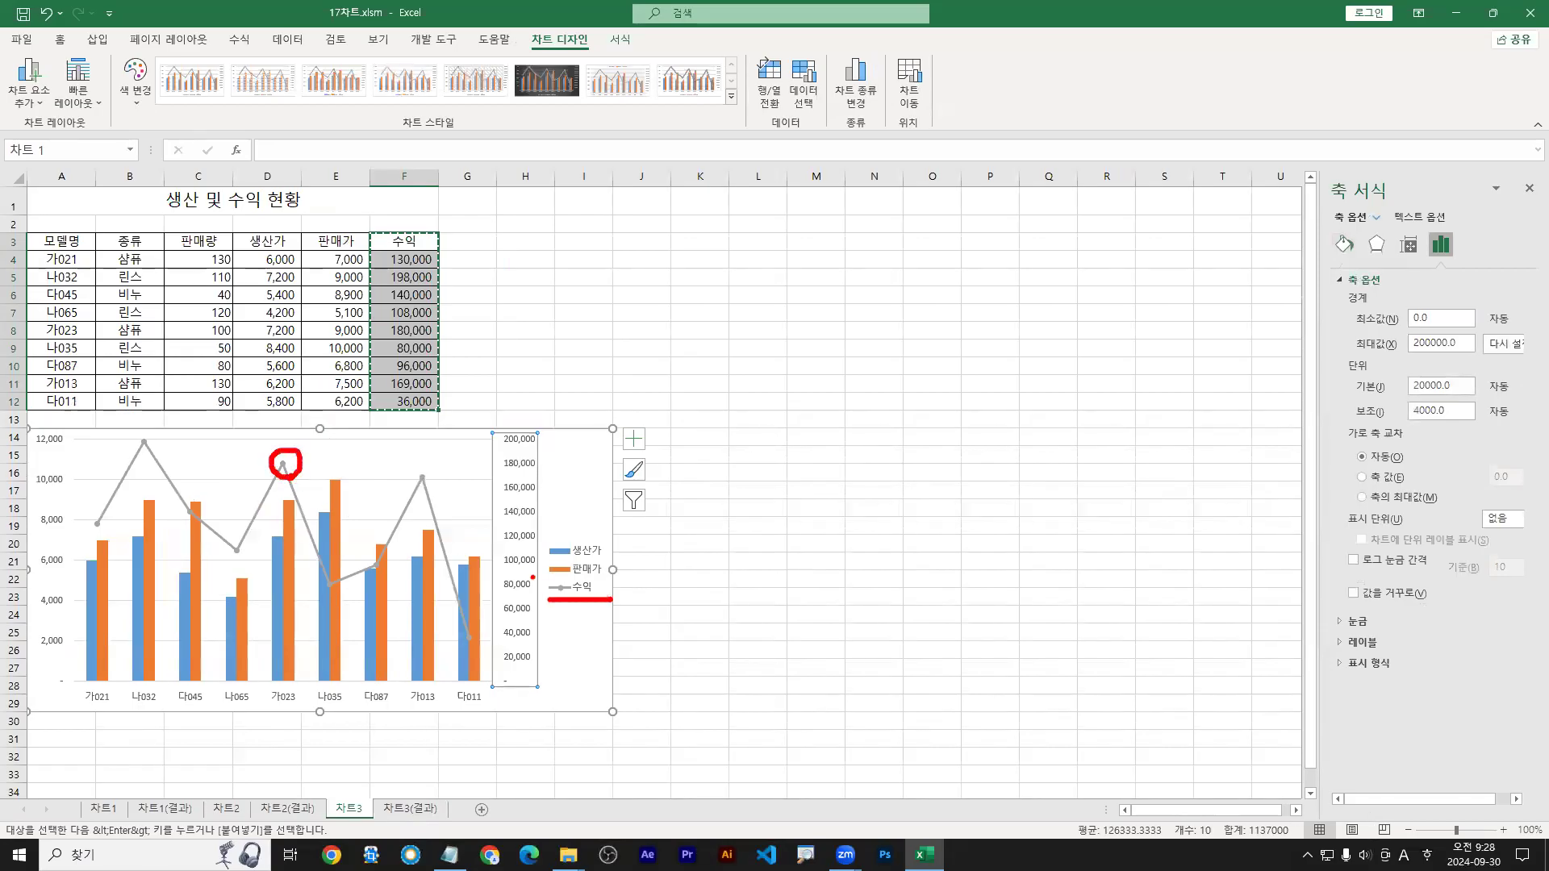
{"action": "left_click_drag", "start_coordinate": [405, 465], "coordinate": [434, 488]}
{"action": "left_click_drag", "start_coordinate": [433, 465], "coordinate": [406, 488]}
{"action": "left_click", "coordinate": [376, 549]}
{"action": "mouse_move", "coordinate": [344, 563]}
{"action": "left_mouse_down"}
{"action": "mouse_move", "coordinate": [372, 544]}
{"action": "mouse_move", "coordinate": [388, 555]}
{"action": "left_mouse_up"}
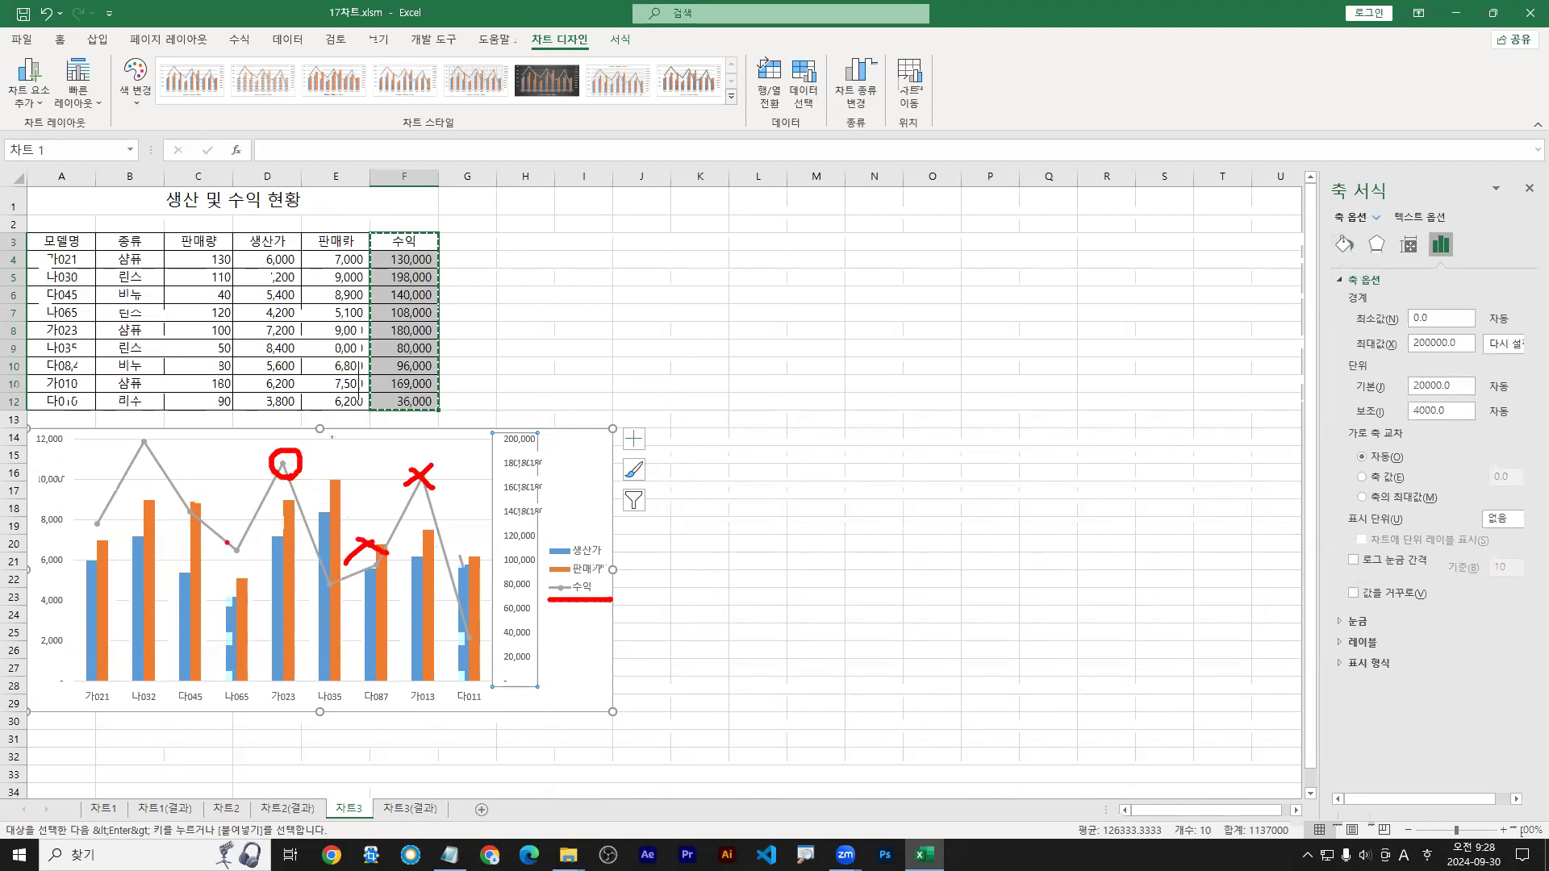
{"action": "left_click_drag", "start_coordinate": [300, 452], "coordinate": [292, 449]}
{"action": "key", "text": "Escape"}
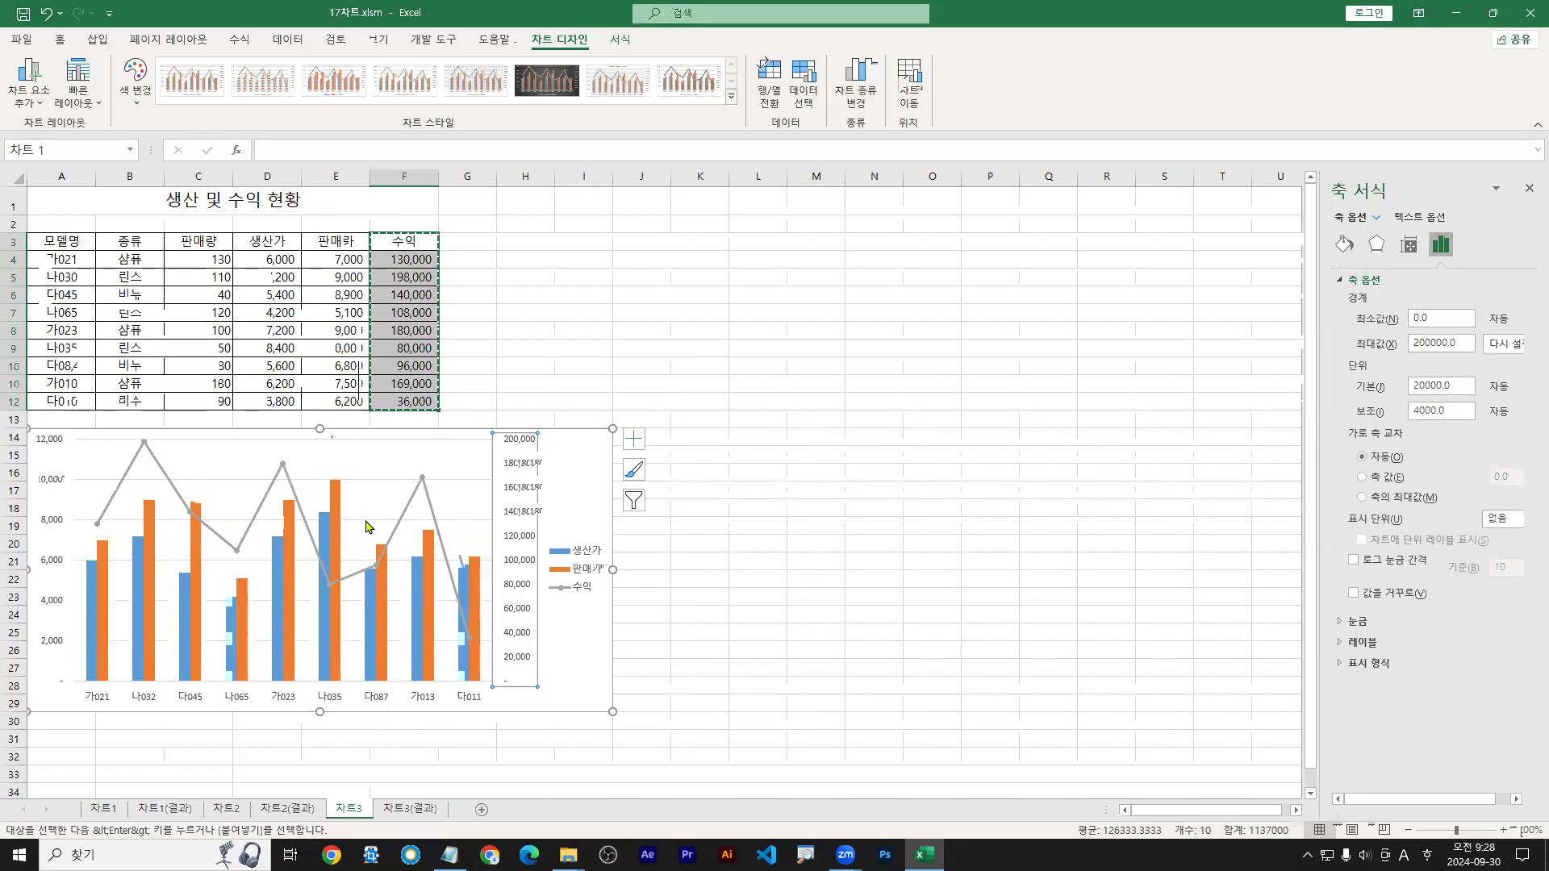
Step: Select only the 가023 point of the 수익 line, mark it in red and 가013 in green, and clear the marks
{"action": "left_click", "coordinate": [283, 466]}
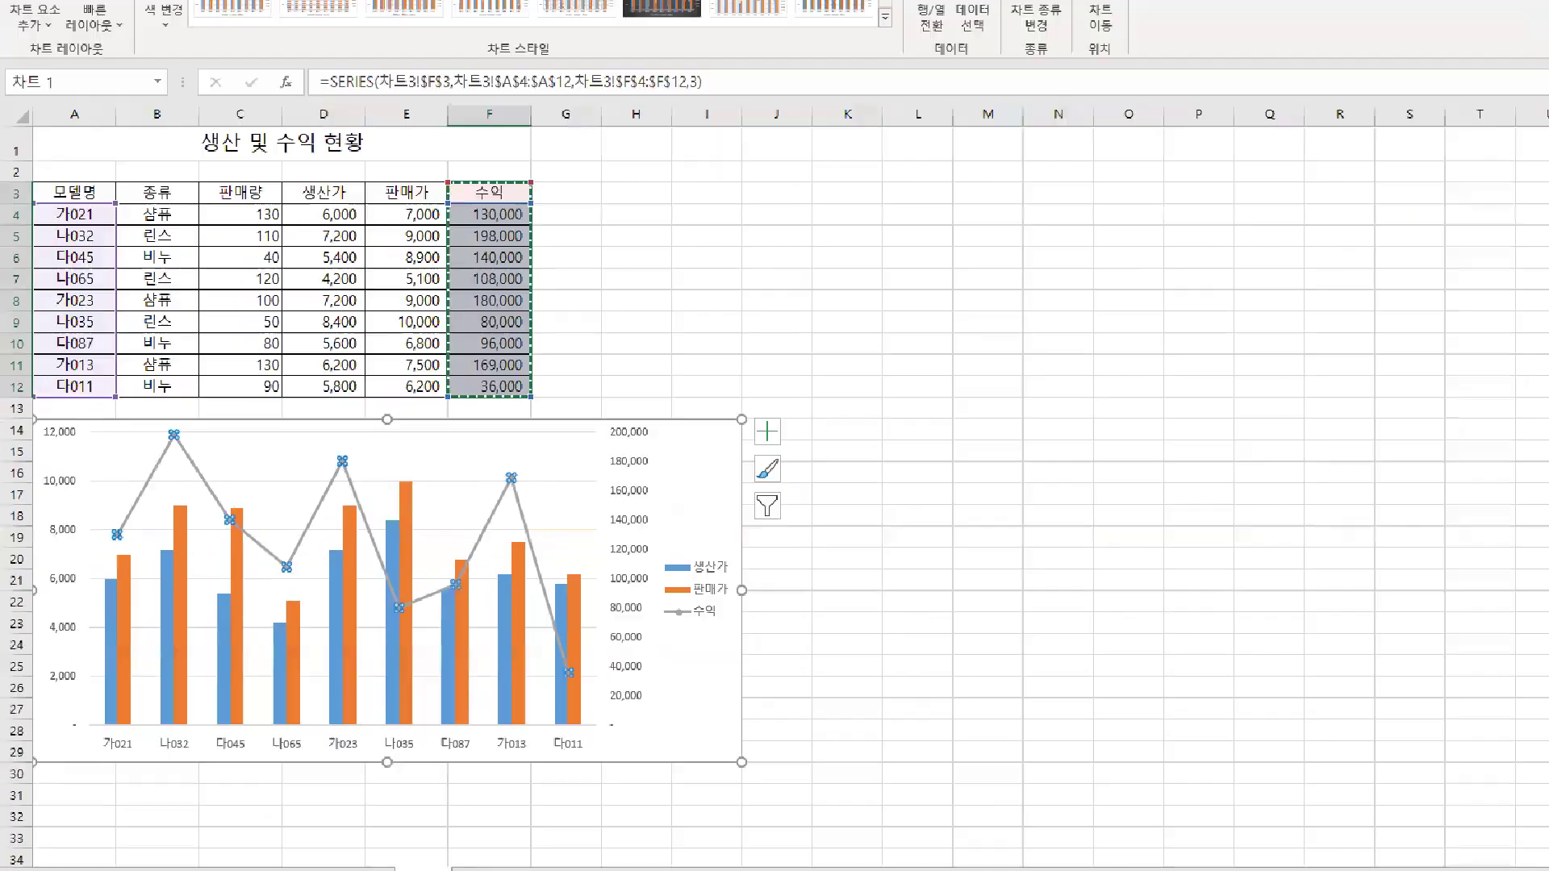
{"action": "left_click_drag", "start_coordinate": [284, 430], "coordinate": [282, 459]}
{"action": "left_click_drag", "start_coordinate": [570, 390], "coordinate": [581, 328]}
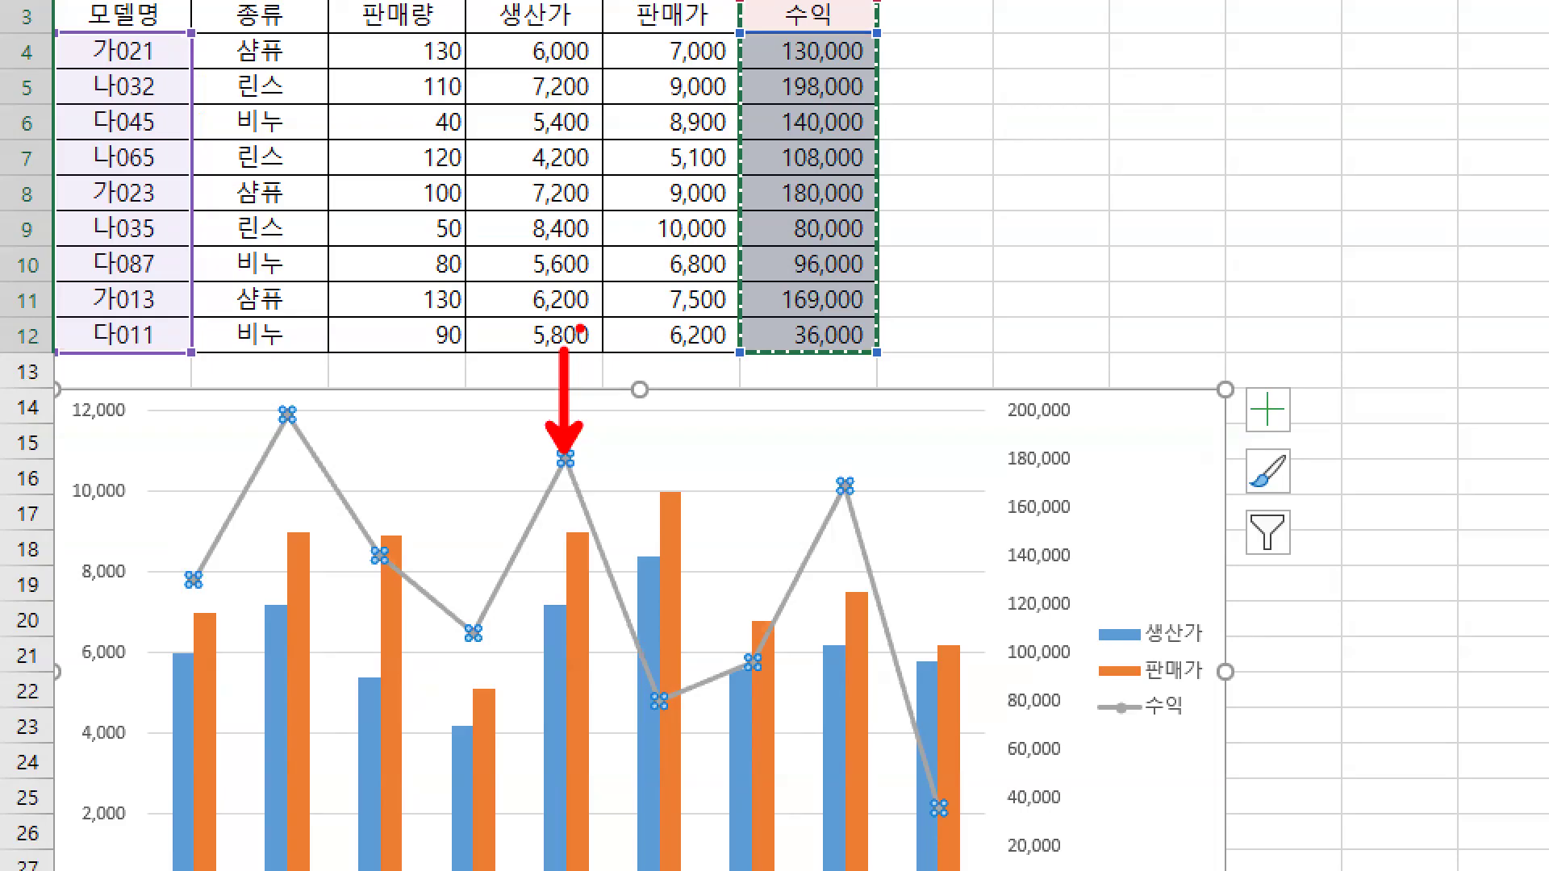
{"action": "mouse_move", "coordinate": [582, 456]}
{"action": "left_mouse_down"}
{"action": "mouse_move", "coordinate": [710, 395]}
{"action": "mouse_move", "coordinate": [596, 468]}
{"action": "mouse_move", "coordinate": [574, 472]}
{"action": "mouse_move", "coordinate": [548, 446]}
{"action": "left_mouse_up"}
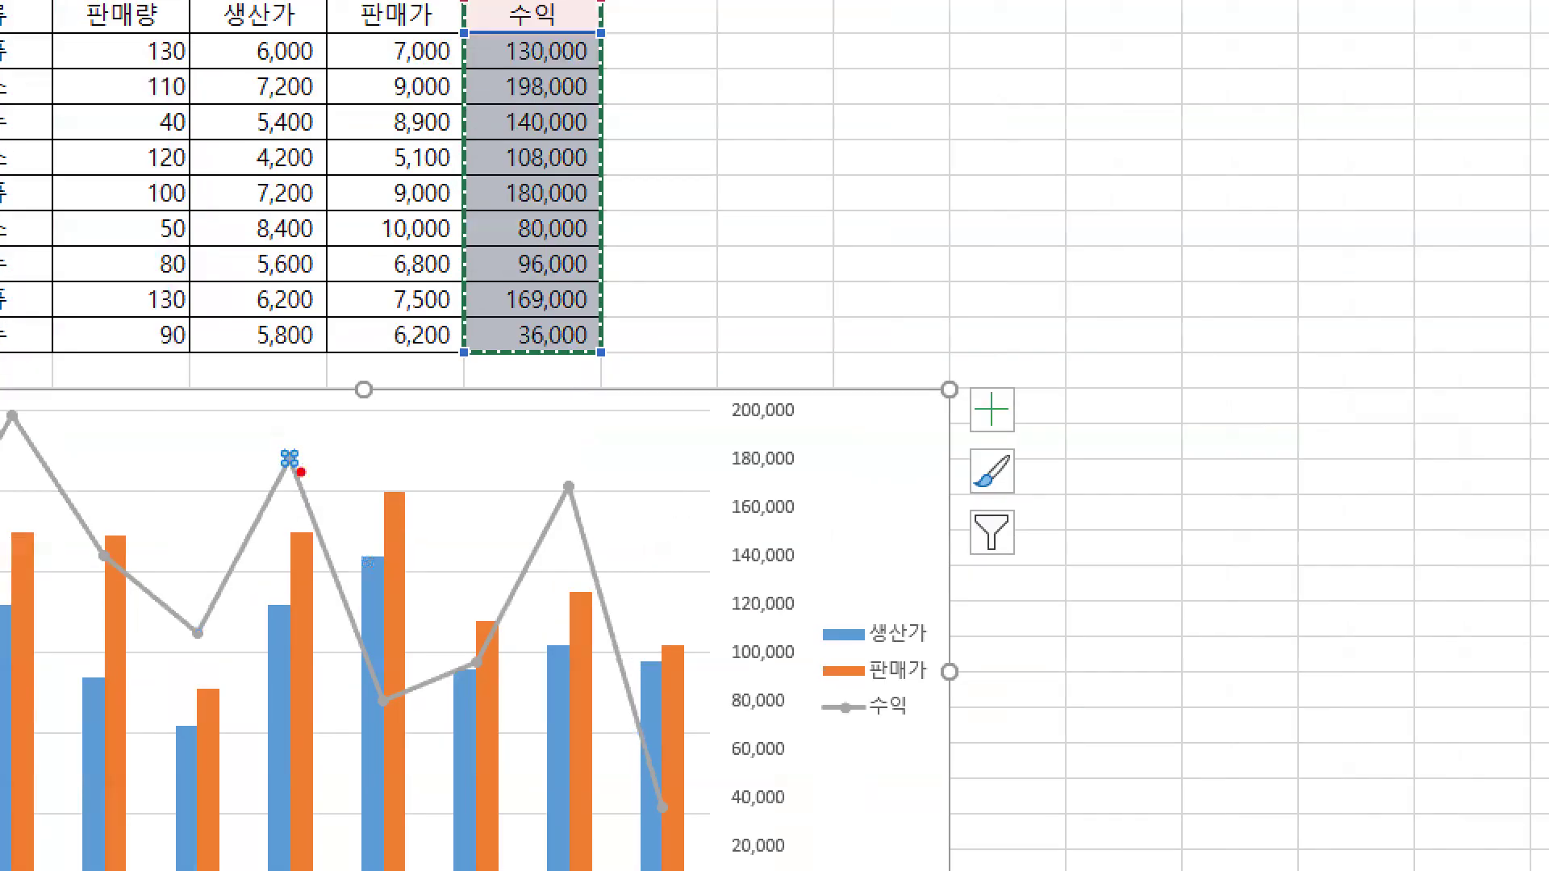
{"action": "mouse_move", "coordinate": [300, 472]}
{"action": "left_mouse_down"}
{"action": "mouse_move", "coordinate": [270, 456]}
{"action": "mouse_move", "coordinate": [319, 442]}
{"action": "mouse_move", "coordinate": [297, 484]}
{"action": "left_mouse_up"}
{"action": "key", "text": "g"}
{"action": "mouse_move", "coordinate": [578, 457]}
{"action": "left_mouse_down"}
{"action": "mouse_move", "coordinate": [553, 481]}
{"action": "mouse_move", "coordinate": [595, 486]}
{"action": "left_mouse_up"}
{"action": "key", "text": "r"}
{"action": "left_click_drag", "start_coordinate": [306, 379], "coordinate": [288, 425]}
{"action": "left_click_drag", "start_coordinate": [279, 404], "coordinate": [305, 412]}
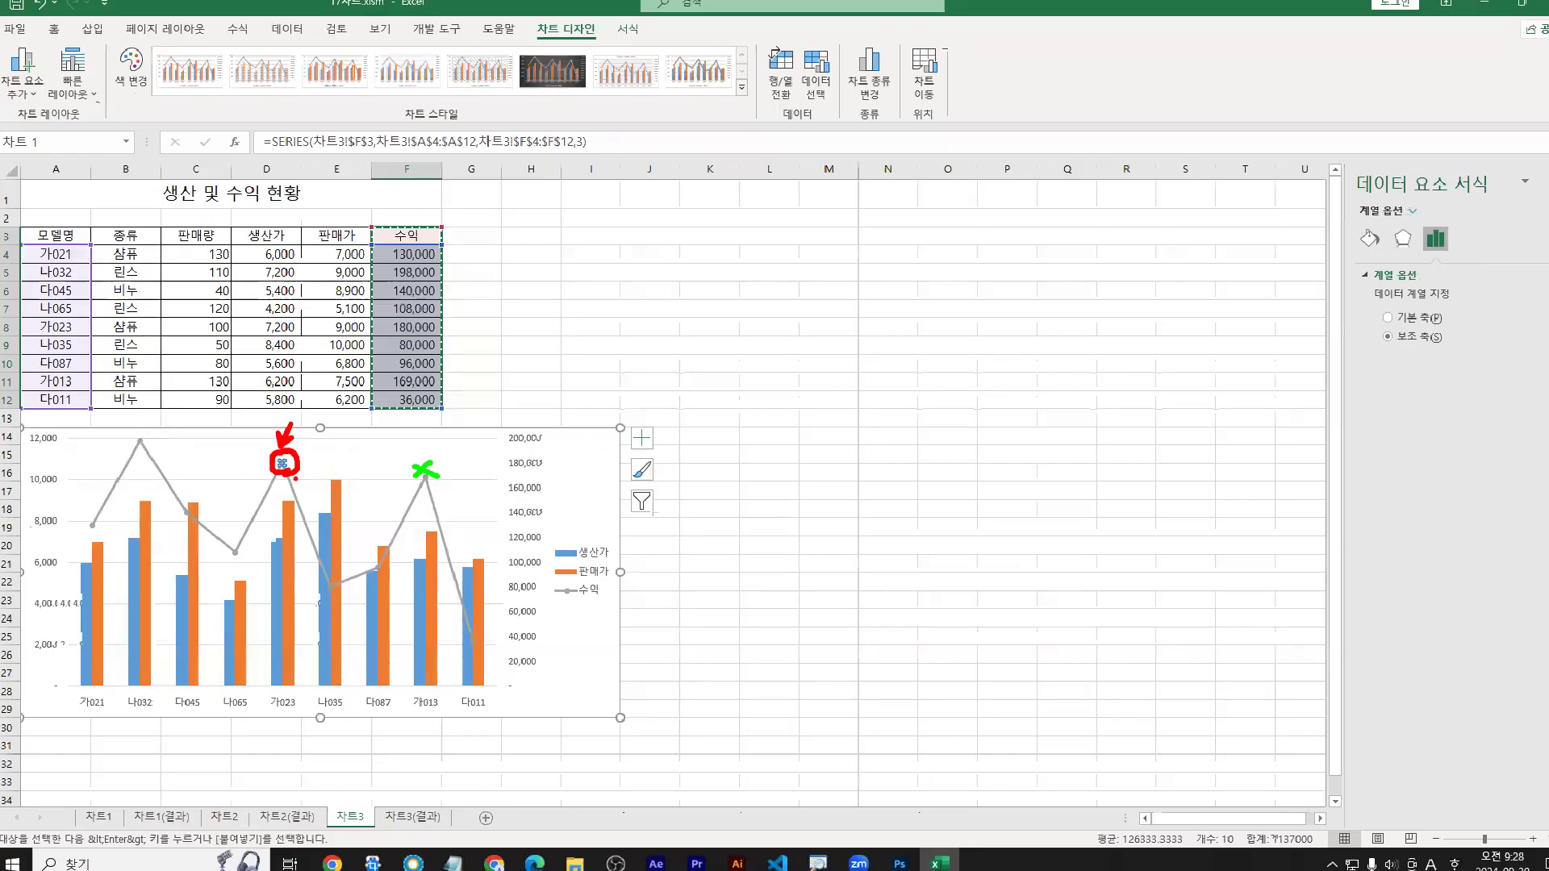
{"action": "key", "text": "Escape"}
Step: Underline 데이터 레이블 in red, clear the marks, and add a 위쪽 data label to the 가023 point
{"action": "left_click", "coordinate": [47, 102]}
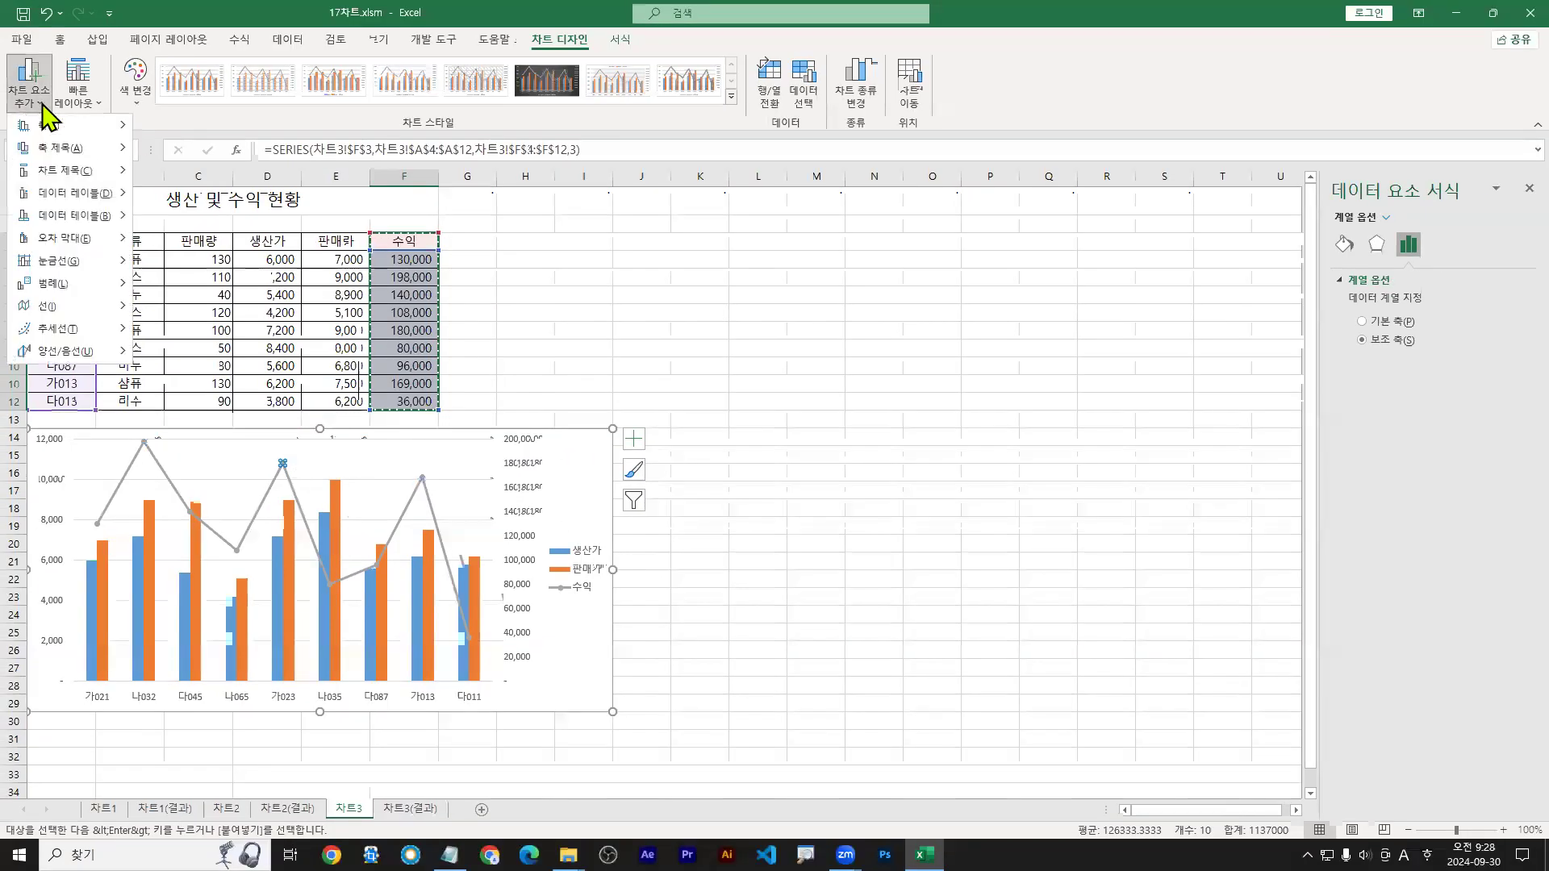
{"action": "key", "text": "ctrl+1"}
{"action": "left_click_drag", "start_coordinate": [50, 194], "coordinate": [81, 189]}
{"action": "mouse_move", "coordinate": [65, 406]}
{"action": "left_mouse_down"}
{"action": "mouse_move", "coordinate": [235, 405]}
{"action": "mouse_move", "coordinate": [264, 378]}
{"action": "left_mouse_up"}
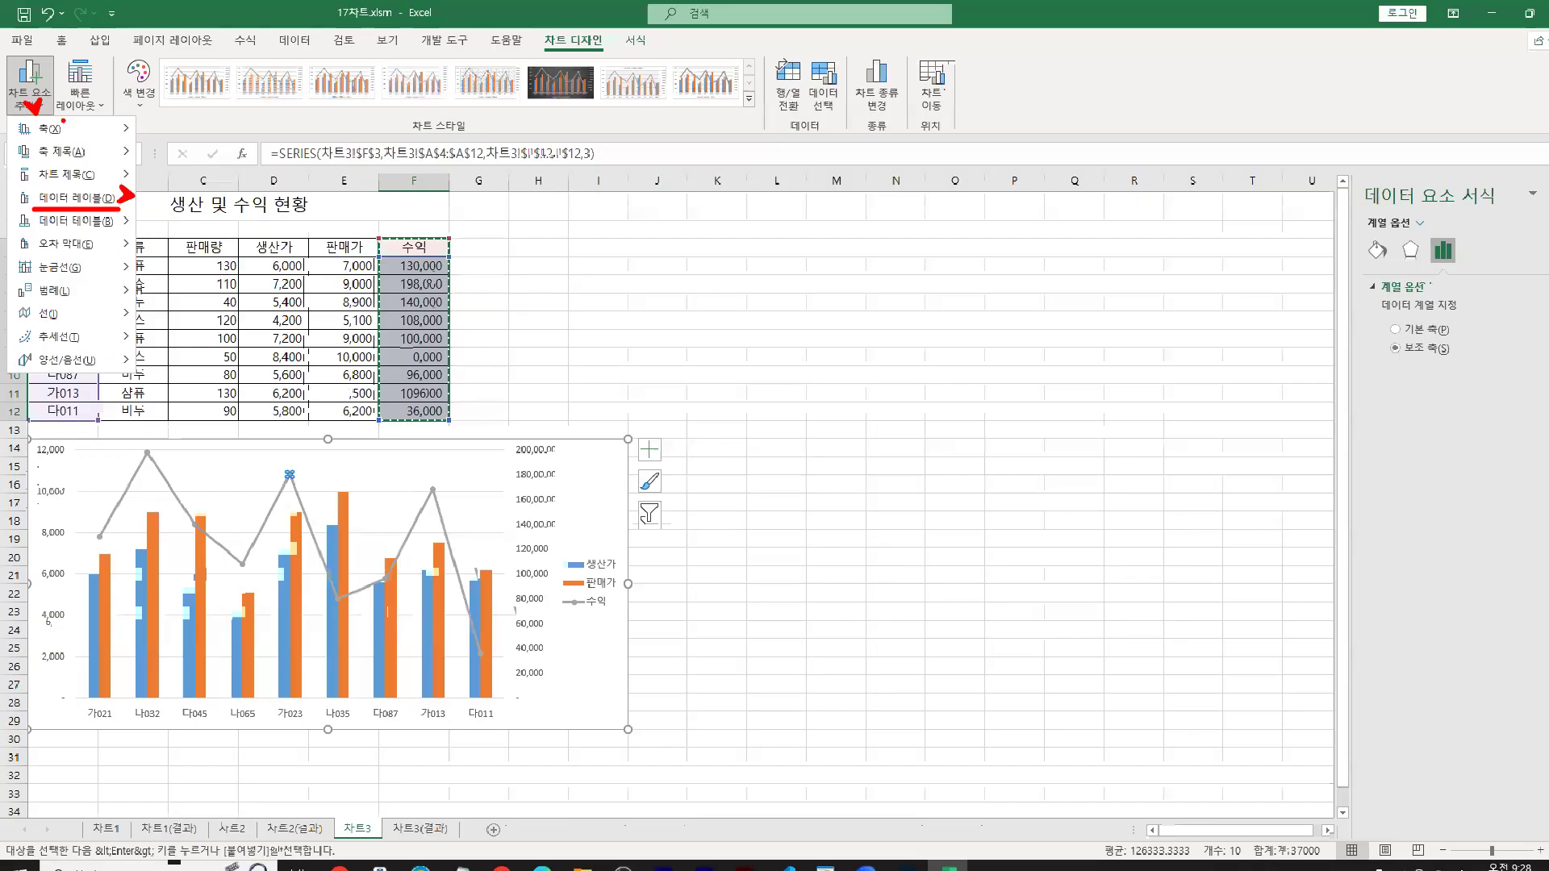
{"action": "left_click", "coordinate": [65, 206]}
{"action": "left_click", "coordinate": [32, 102]}
{"action": "mouse_move", "coordinate": [87, 201]}
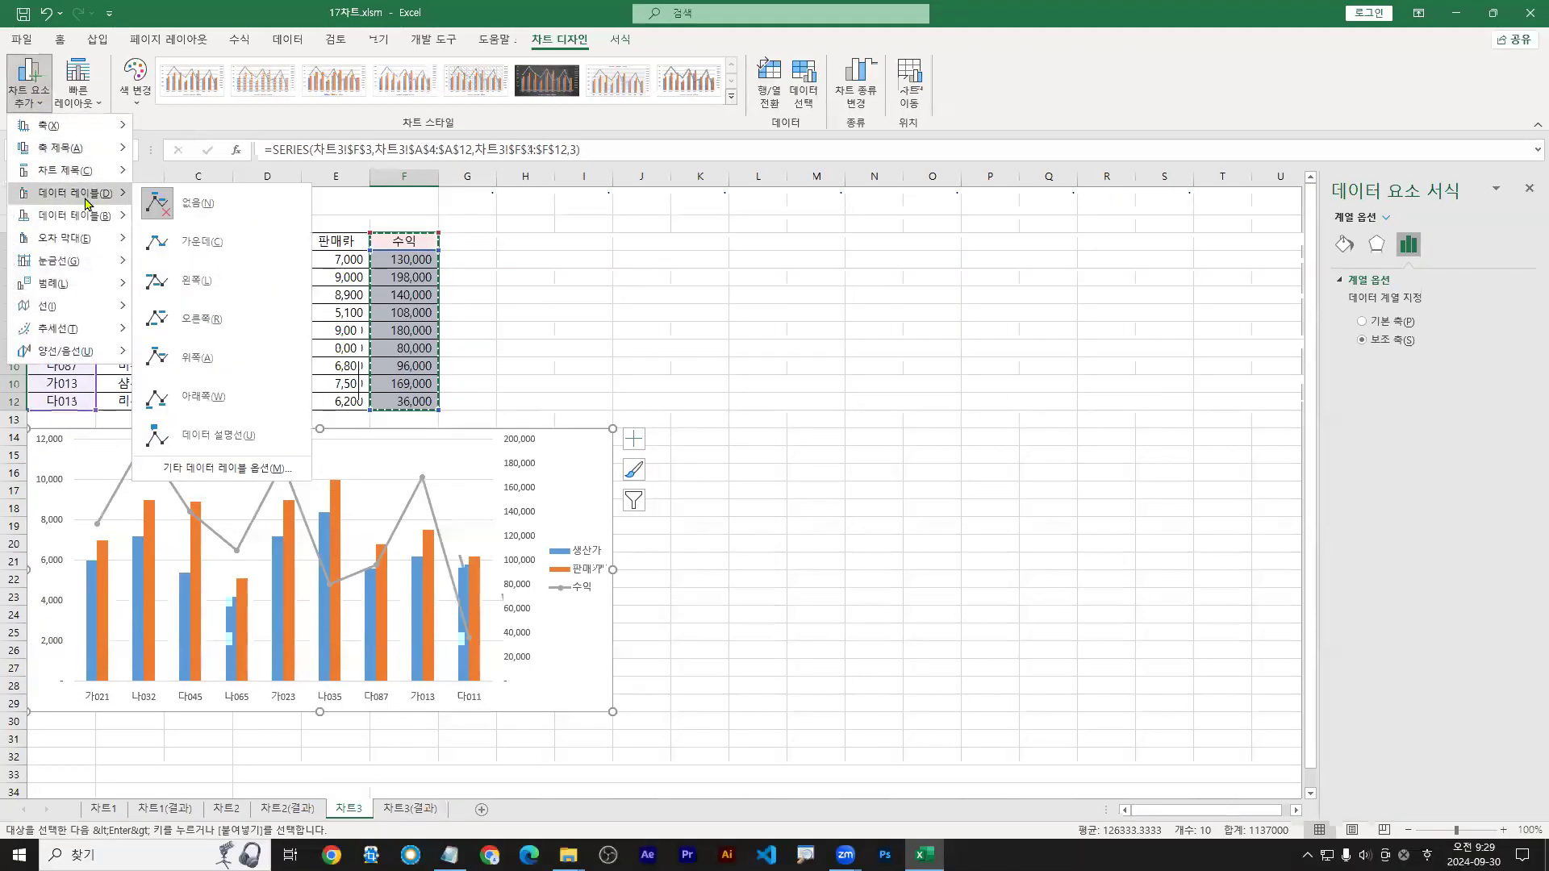
{"action": "left_click", "coordinate": [186, 360]}
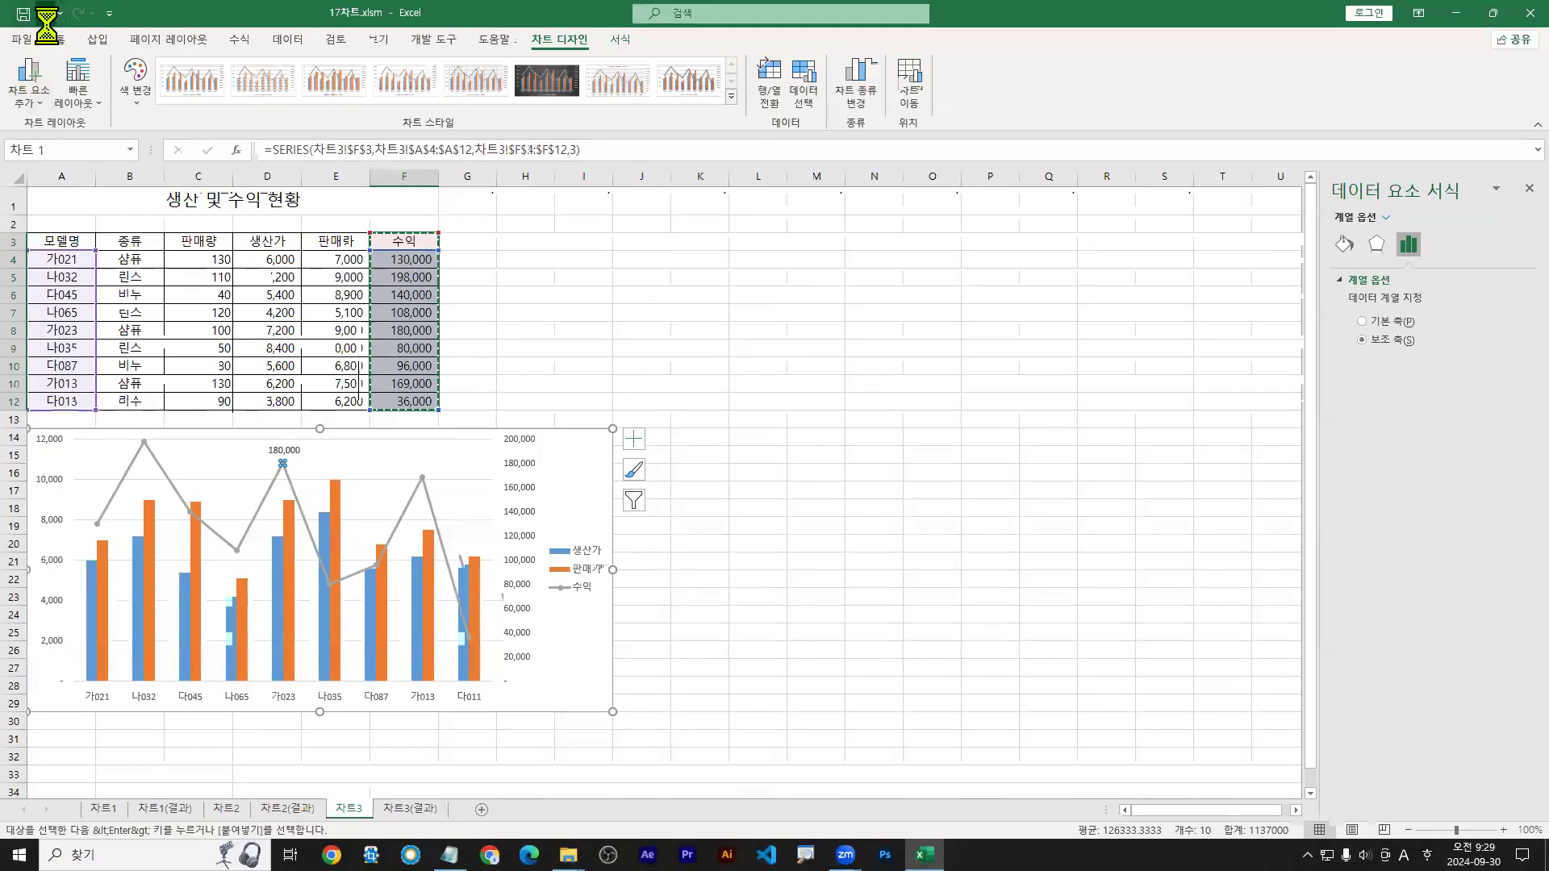
Step: Undo the 가023 data label and the secondary axis maximum change, and redo only the axis maximum
{"action": "left_click", "coordinate": [50, 12]}
{"action": "left_click", "coordinate": [47, 15]}
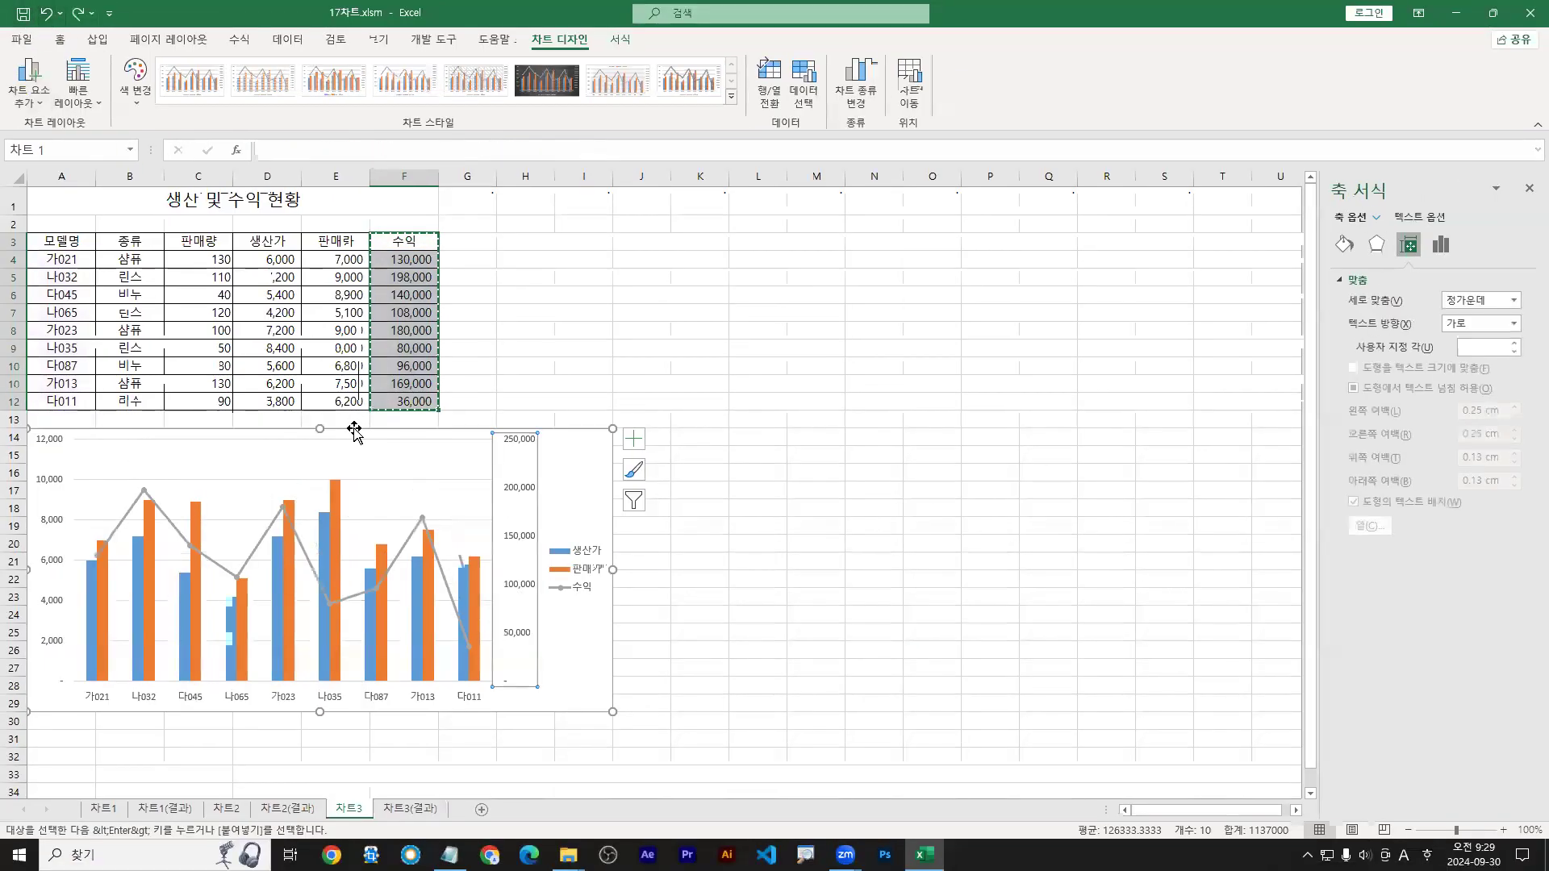
{"action": "left_click", "coordinate": [78, 14]}
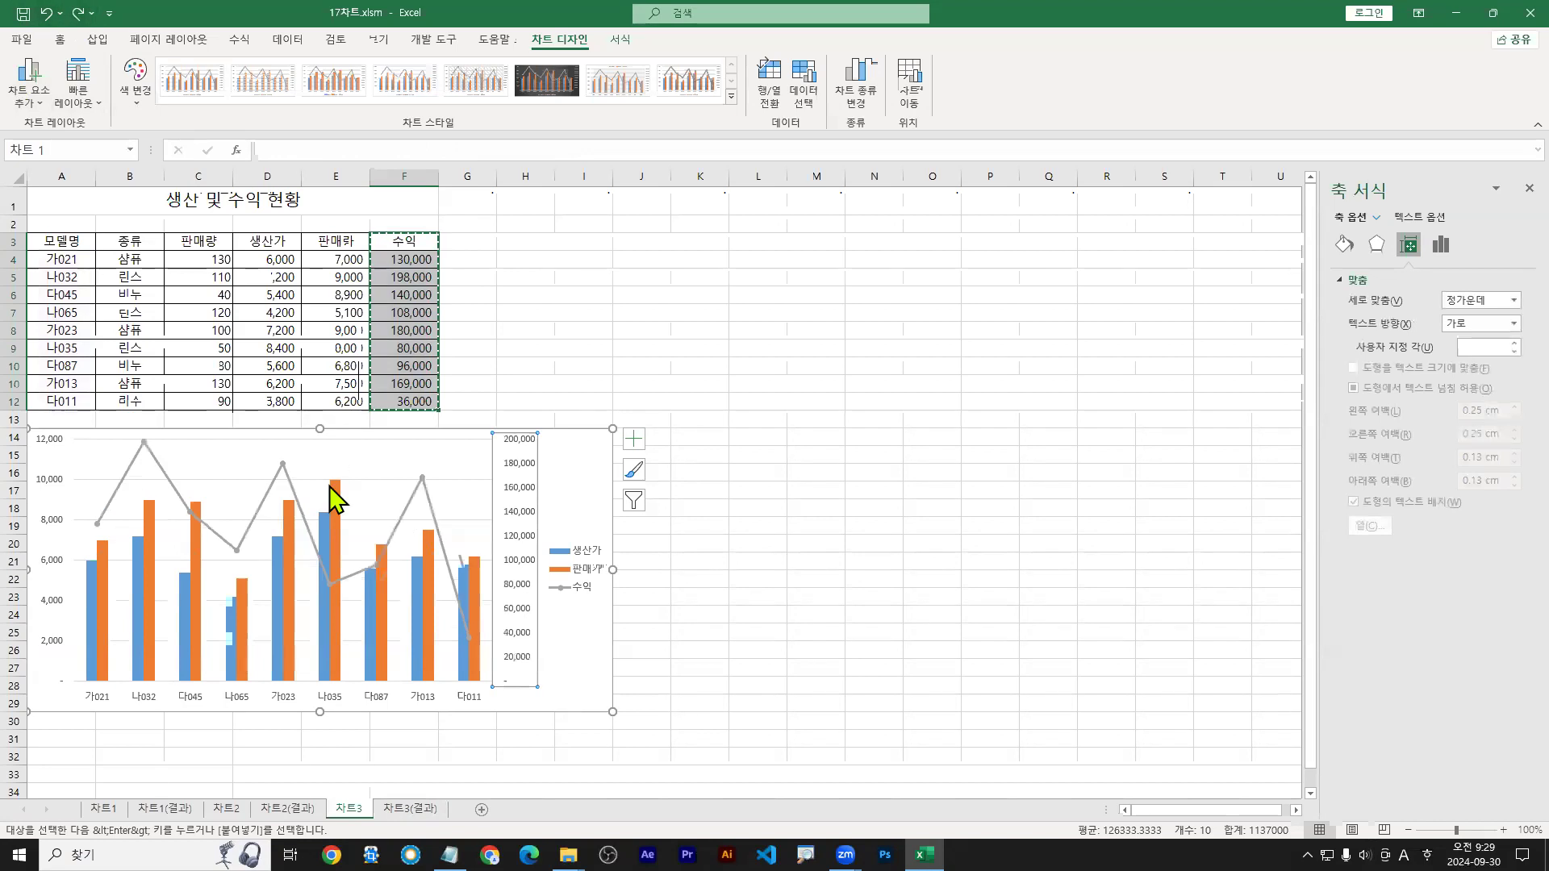
Step: Select only the 가023 point on the 수익 line and add a 위쪽 data label to it
{"action": "left_click", "coordinate": [283, 473]}
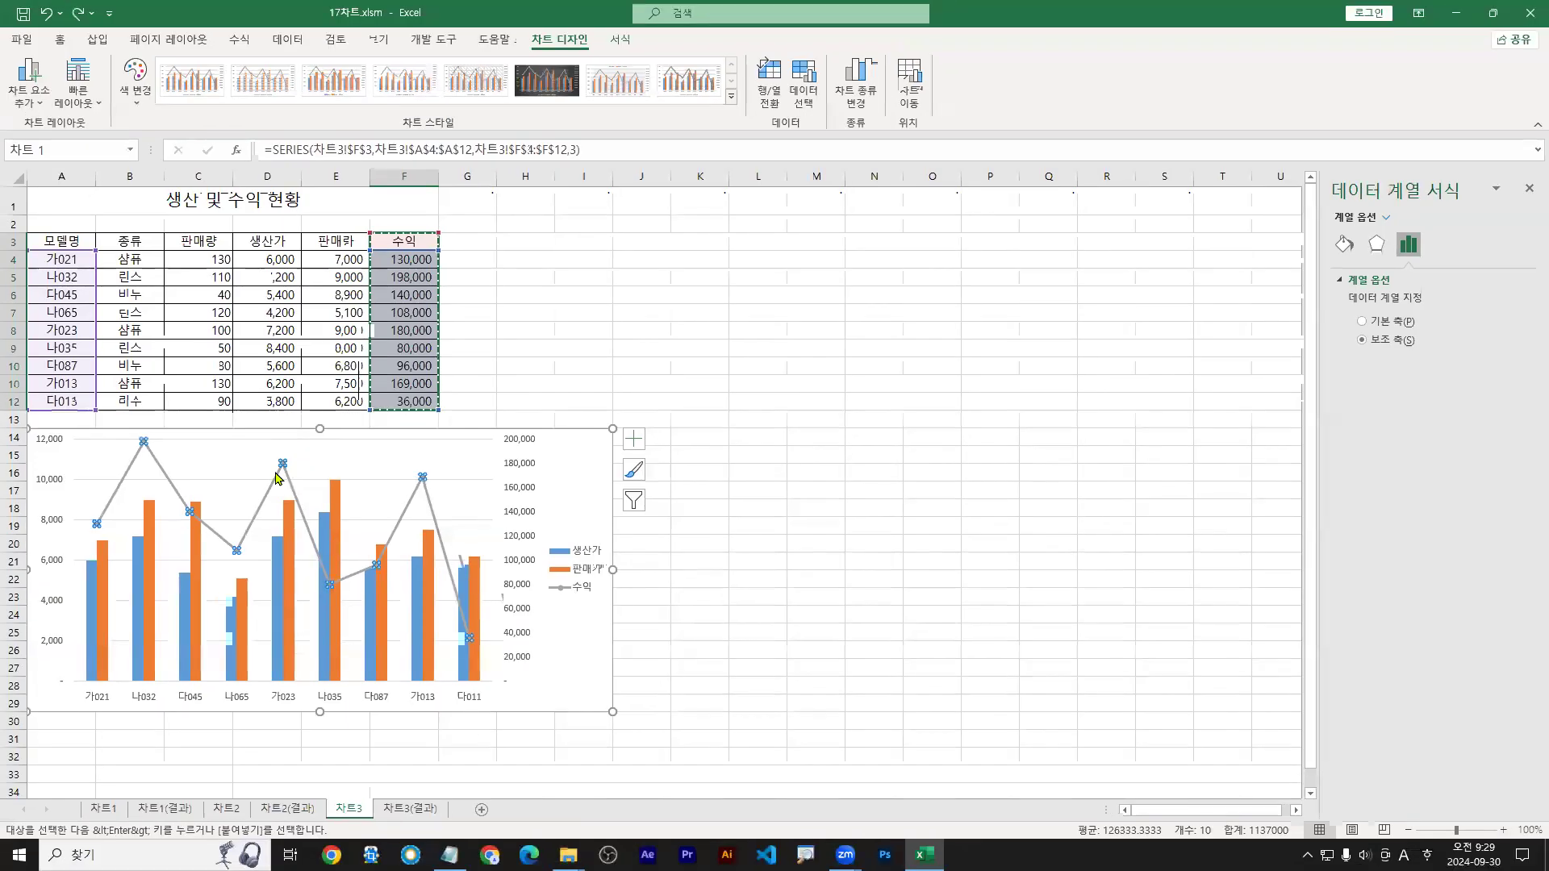
{"action": "left_click", "coordinate": [539, 448]}
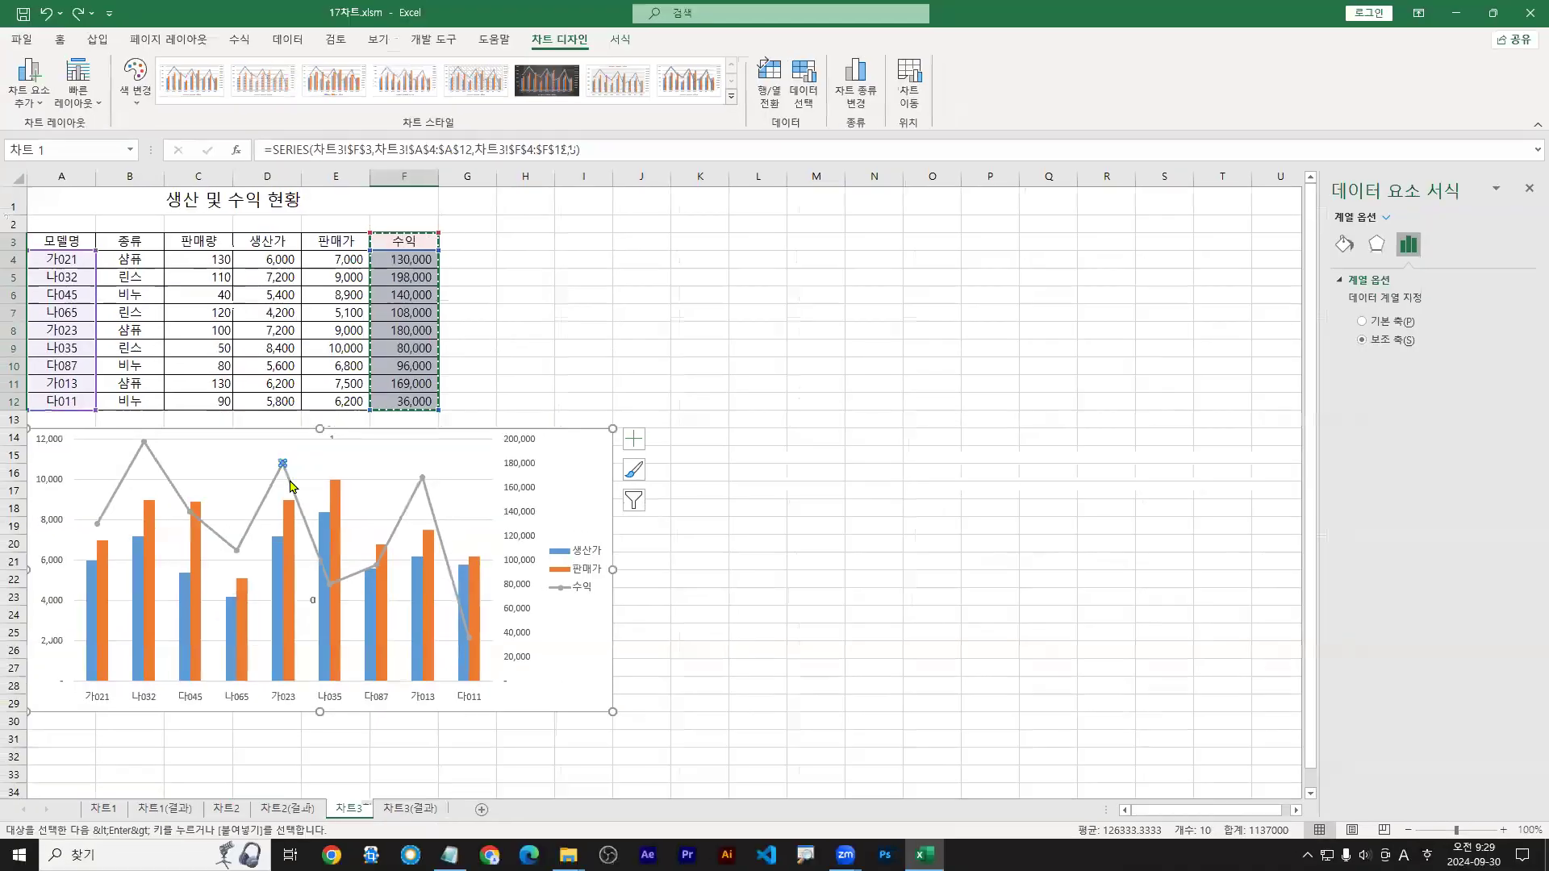
{"action": "left_click", "coordinate": [34, 98]}
{"action": "mouse_move", "coordinate": [72, 193]}
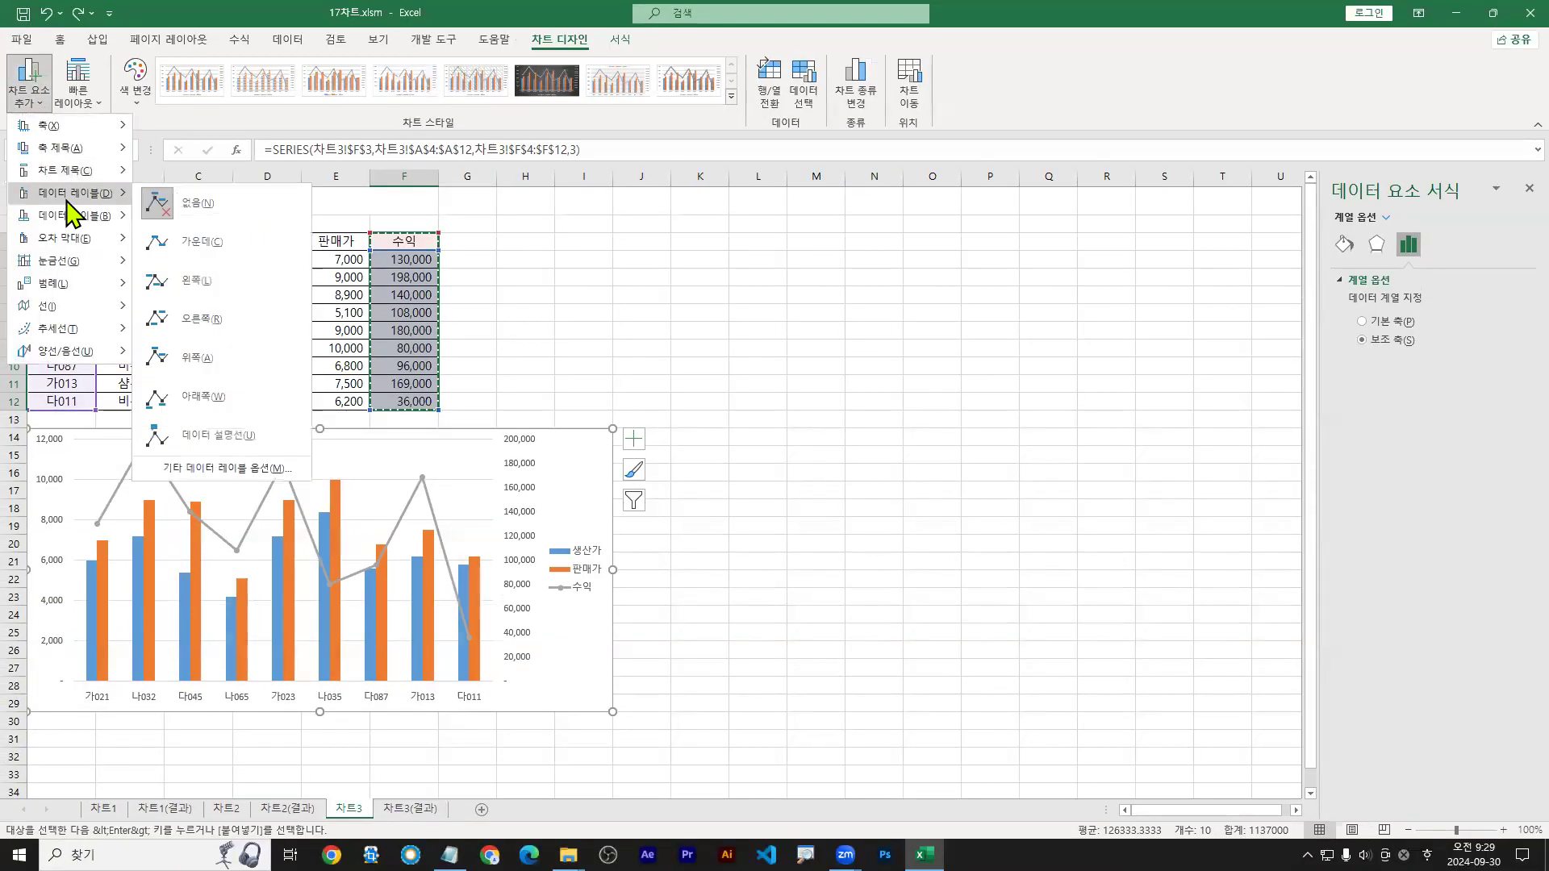
{"action": "left_click", "coordinate": [196, 360]}
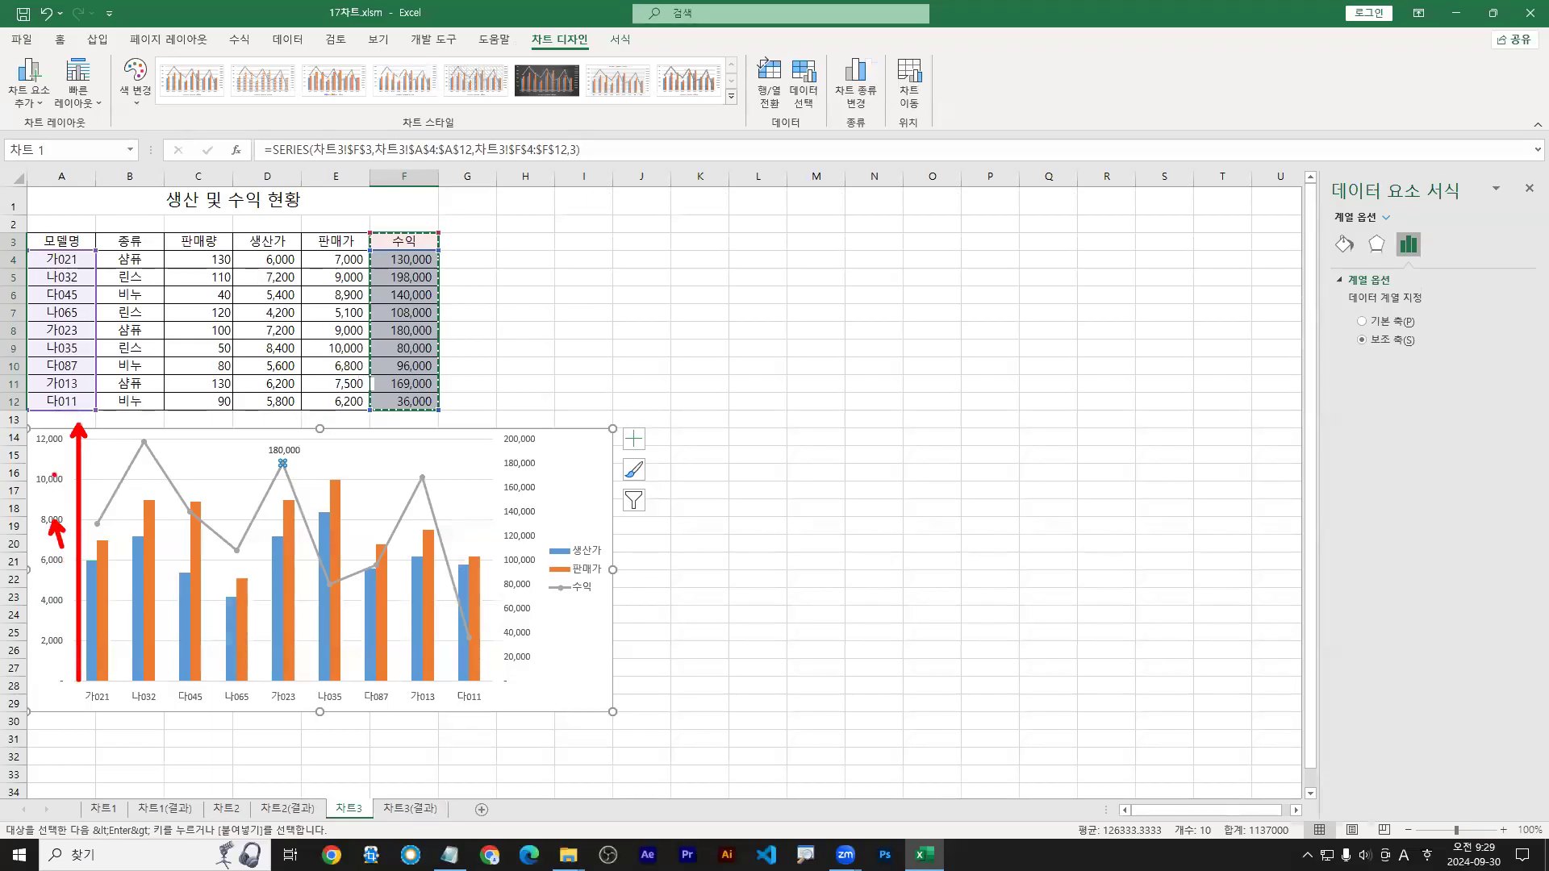
Step: Mark the primary vertical axis and the 축 제목 option in red, and underline 차트 제목 in blue
{"action": "left_click_drag", "start_coordinate": [11, 530], "coordinate": [44, 554]}
{"action": "left_click_drag", "start_coordinate": [42, 572], "coordinate": [30, 554]}
{"action": "left_click", "coordinate": [36, 97]}
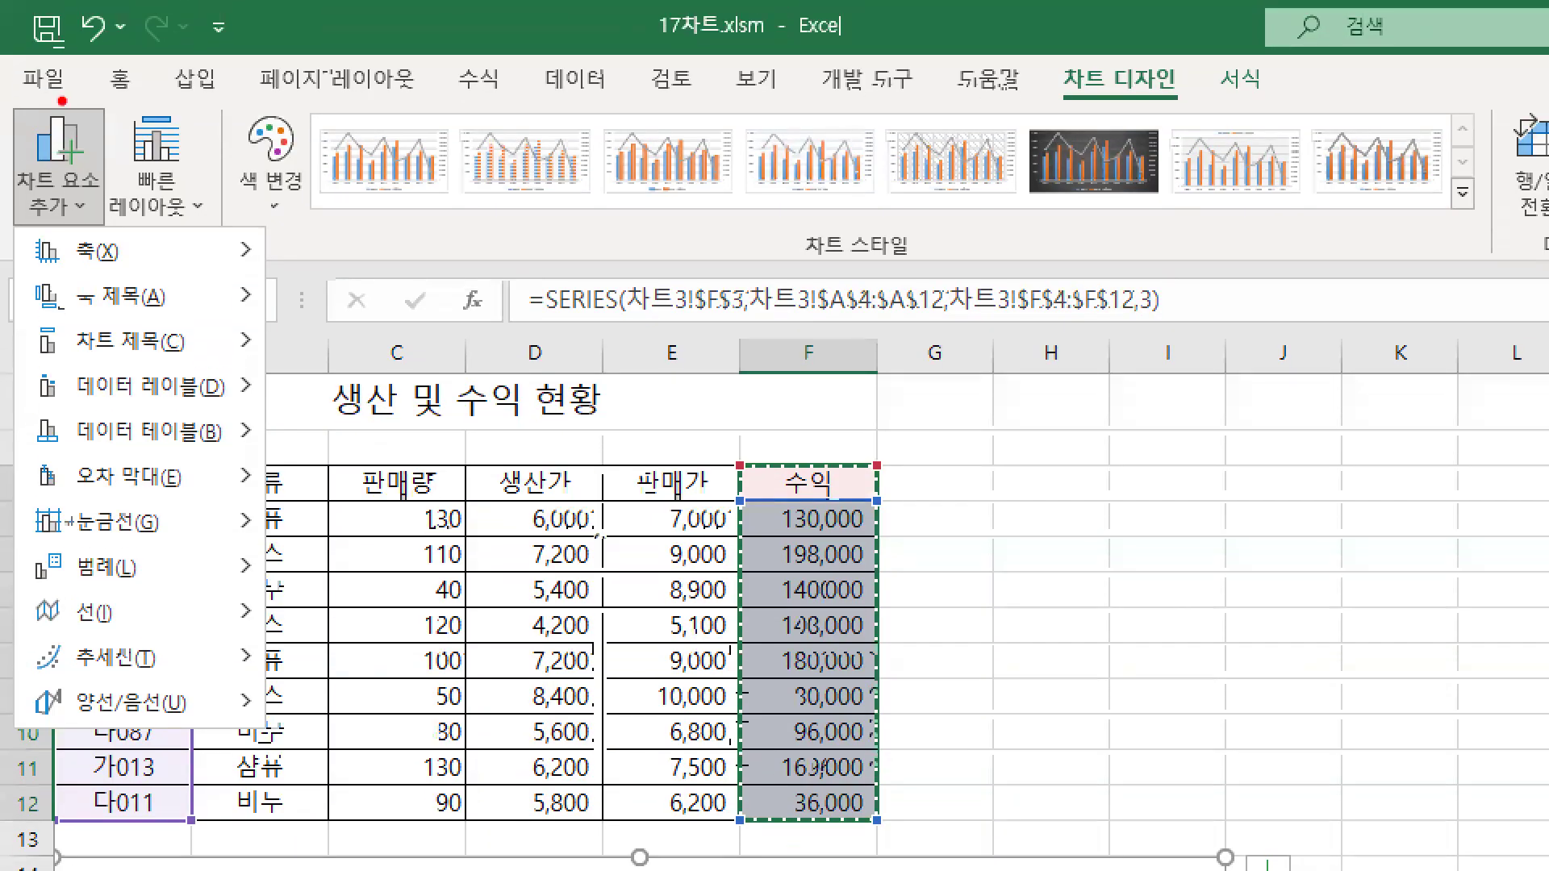
{"action": "left_click_drag", "start_coordinate": [78, 184], "coordinate": [107, 194]}
{"action": "mouse_move", "coordinate": [62, 314]}
{"action": "left_mouse_down"}
{"action": "mouse_move", "coordinate": [171, 317]}
{"action": "mouse_move", "coordinate": [262, 292]}
{"action": "left_mouse_up"}
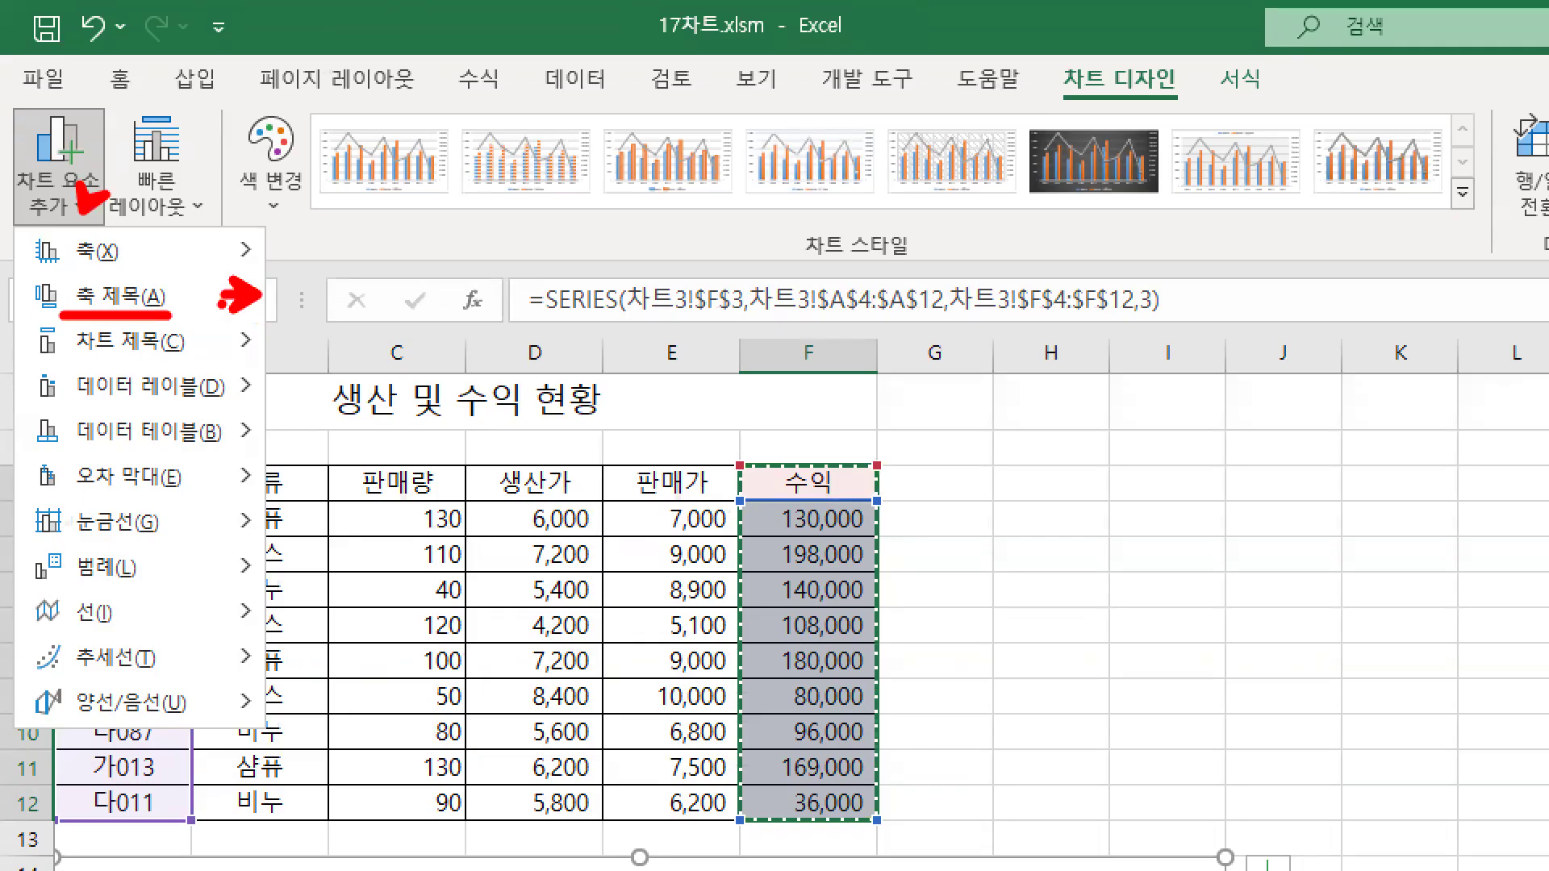
{"action": "key", "text": "b"}
{"action": "left_click_drag", "start_coordinate": [64, 363], "coordinate": [187, 363]}
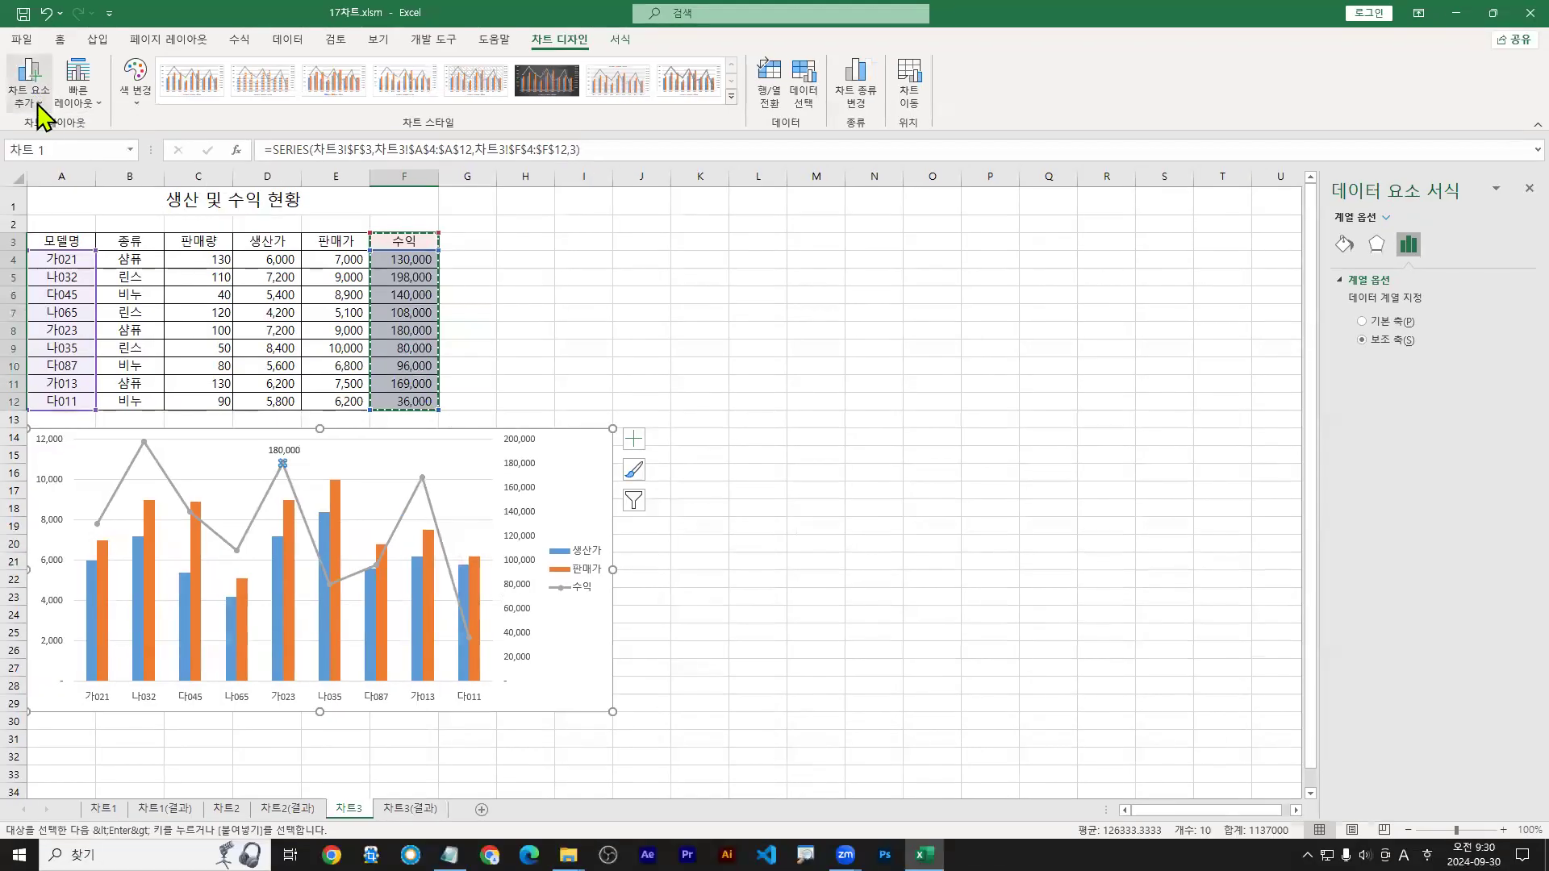
Step: Add a title to the primary vertical axis and set its text to 단가
{"action": "left_click", "coordinate": [65, 201]}
{"action": "mouse_move", "coordinate": [55, 153]}
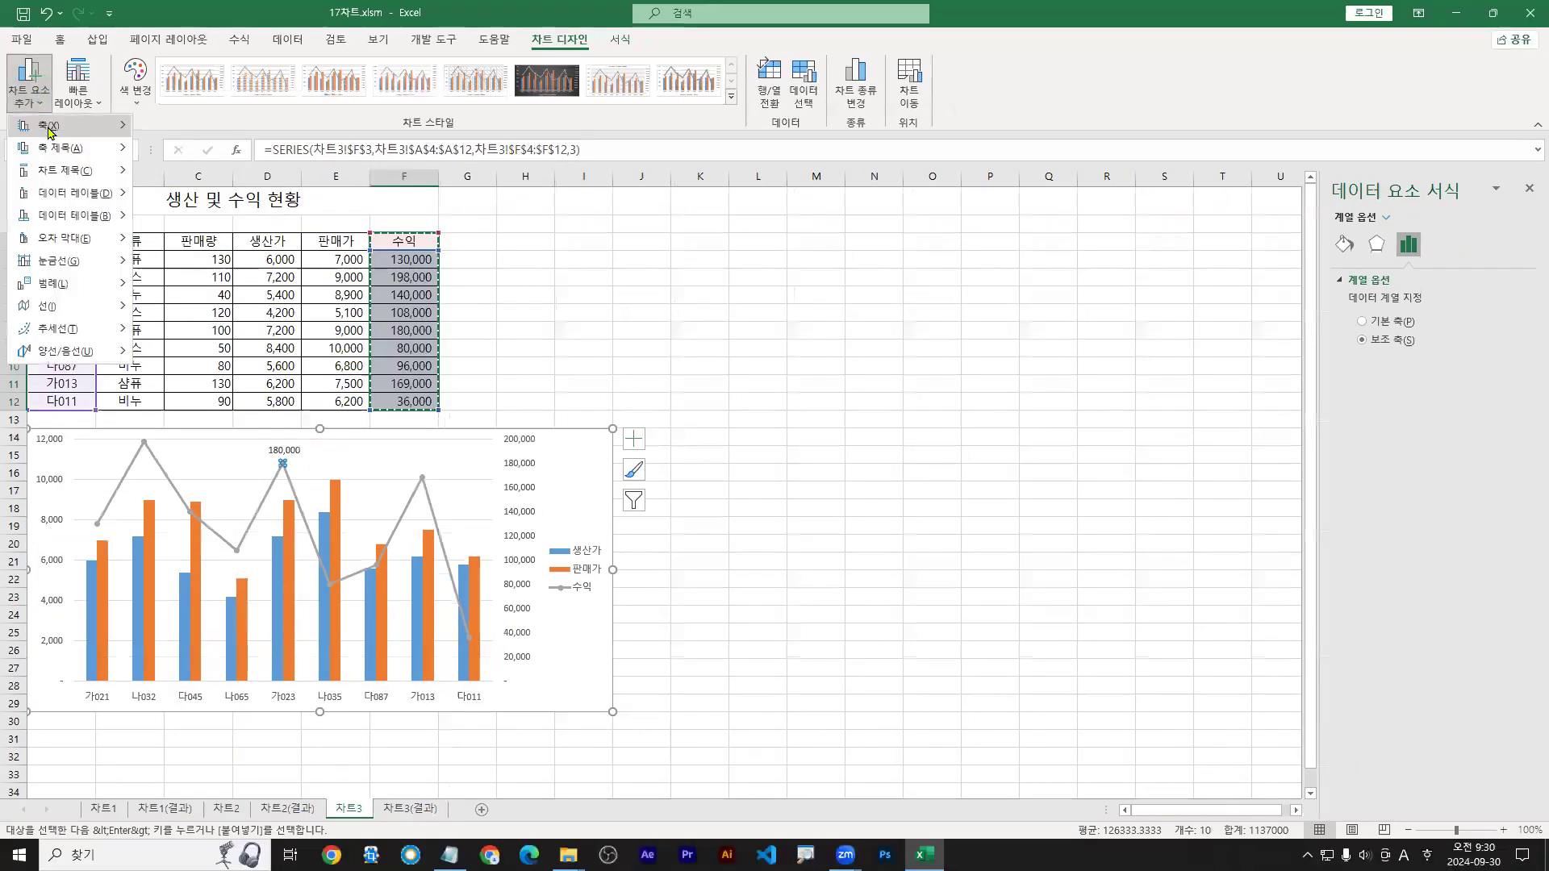
{"action": "mouse_move", "coordinate": [50, 148]}
{"action": "left_click", "coordinate": [202, 198]}
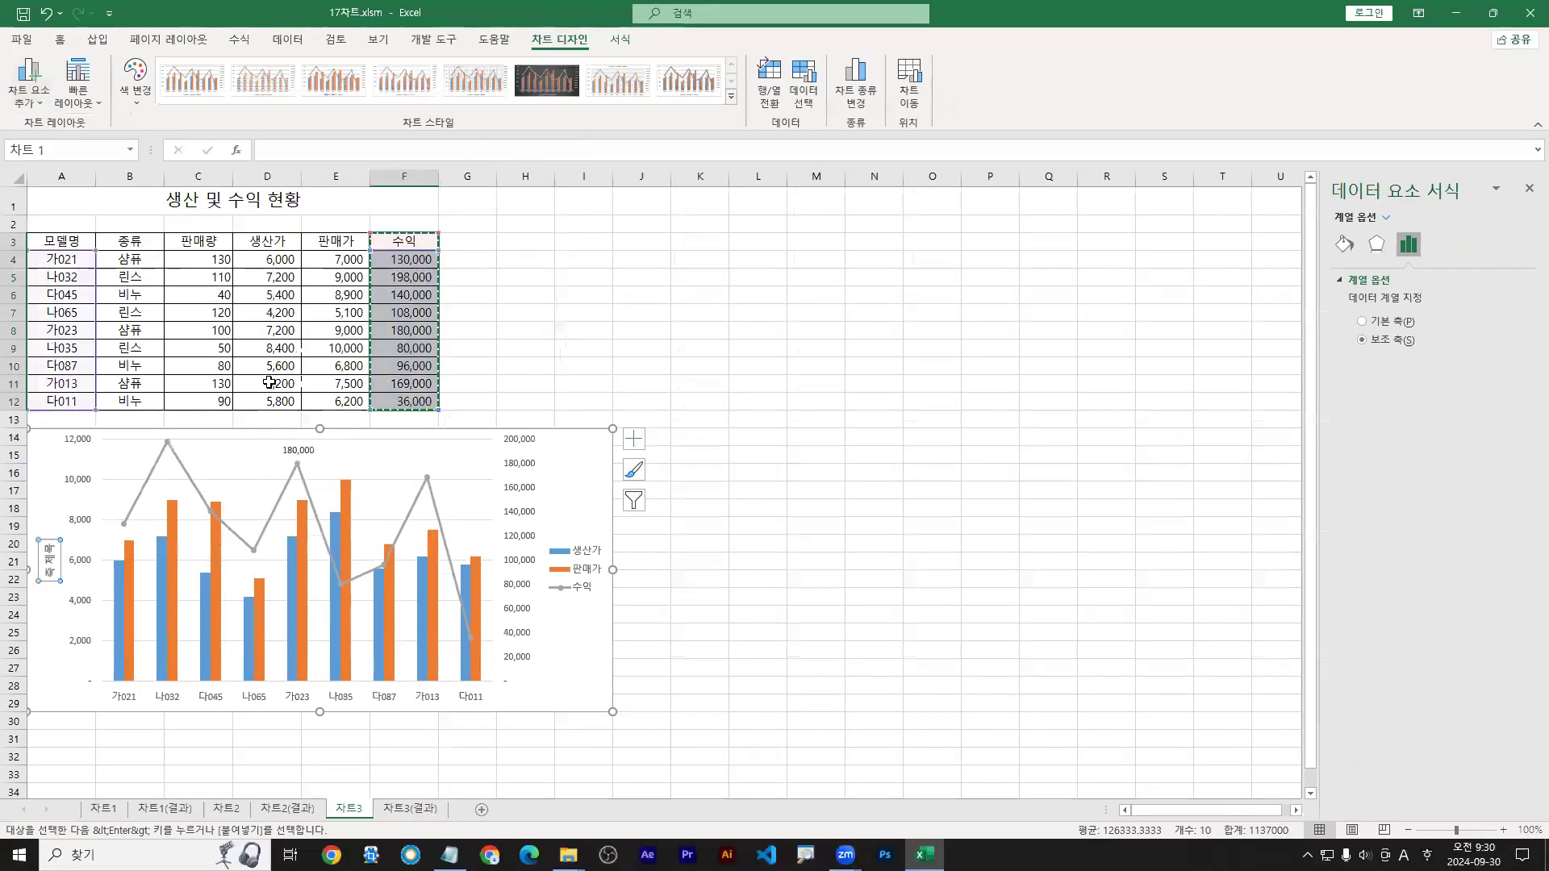
{"action": "left_click", "coordinate": [47, 577]}
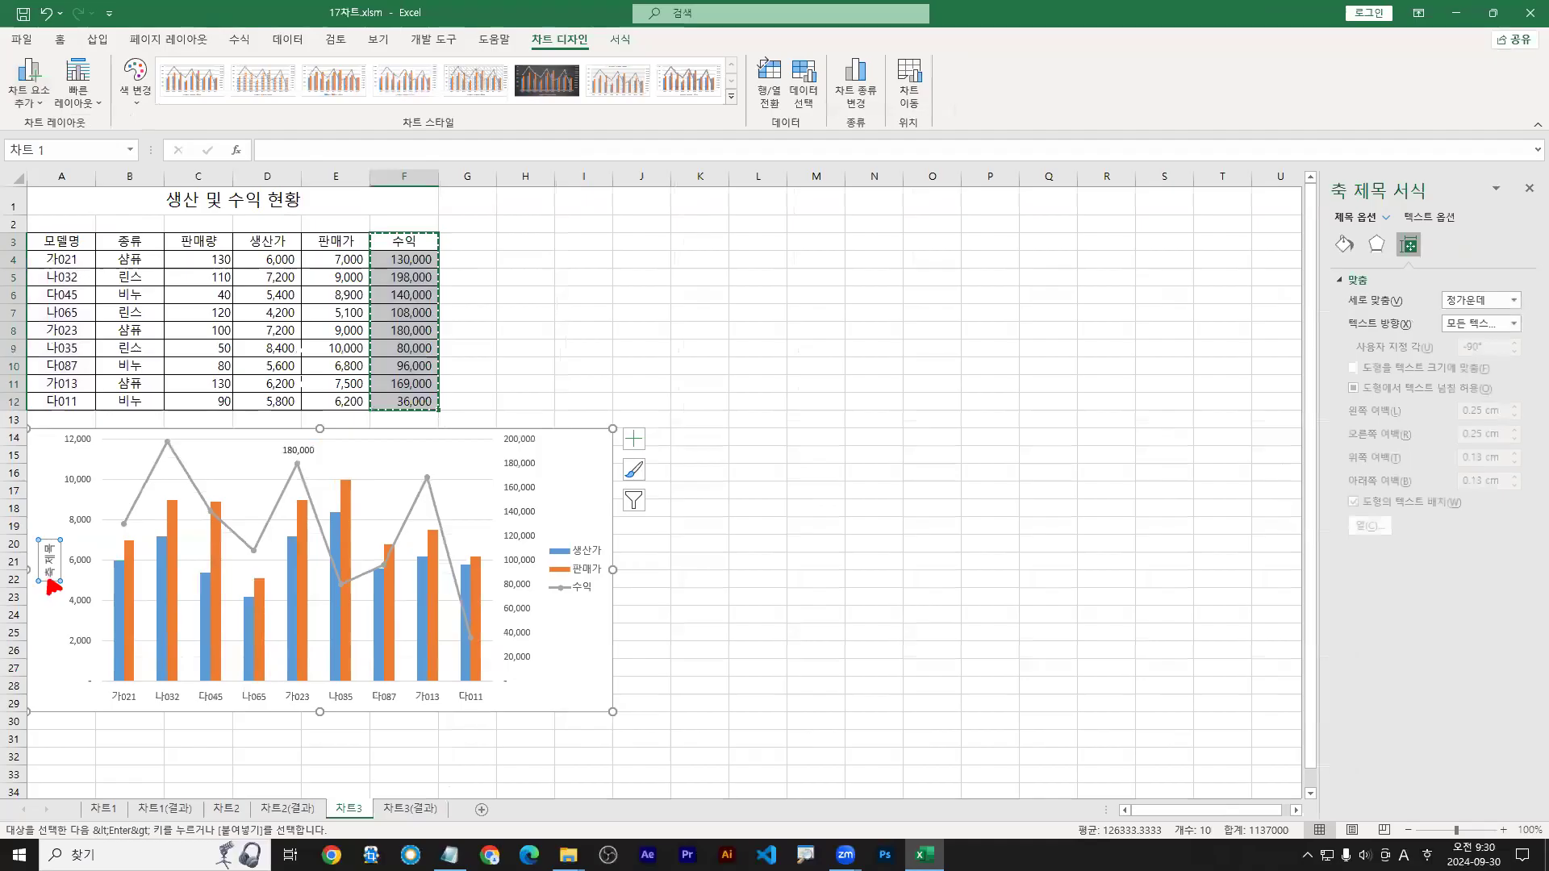
{"action": "left_click", "coordinate": [271, 151]}
{"action": "left_click", "coordinate": [287, 149]}
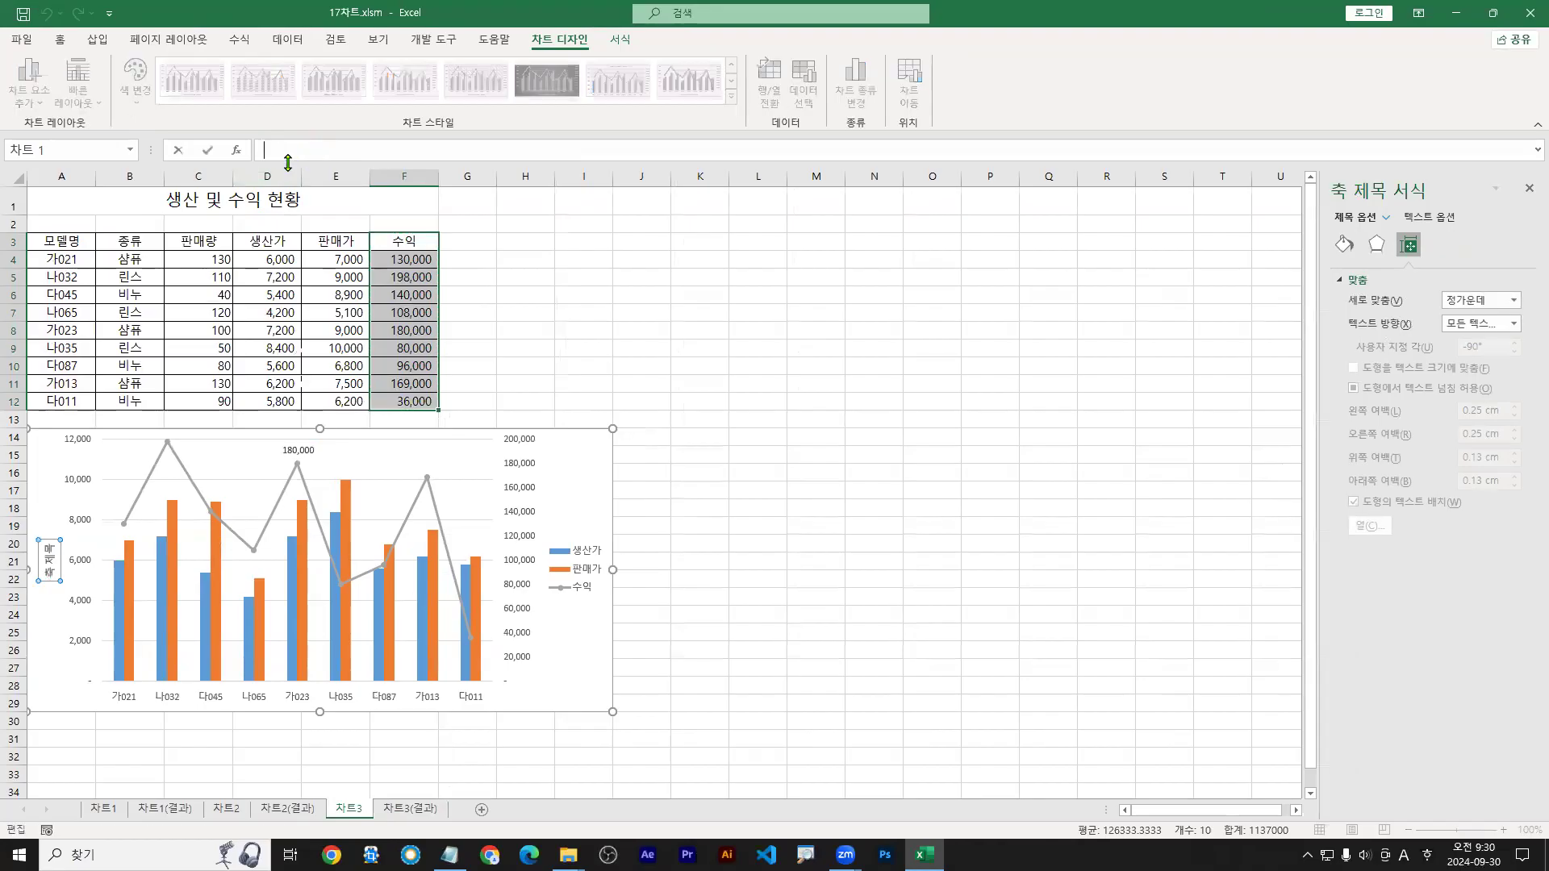
{"action": "type", "text": "단ㄱ"}
{"action": "key", "text": "Return"}
Step: Mark the 단가 axis title and the 축 제목 서식 option with red boxes and arrows
{"action": "left_click_drag", "start_coordinate": [58, 575], "coordinate": [56, 544]}
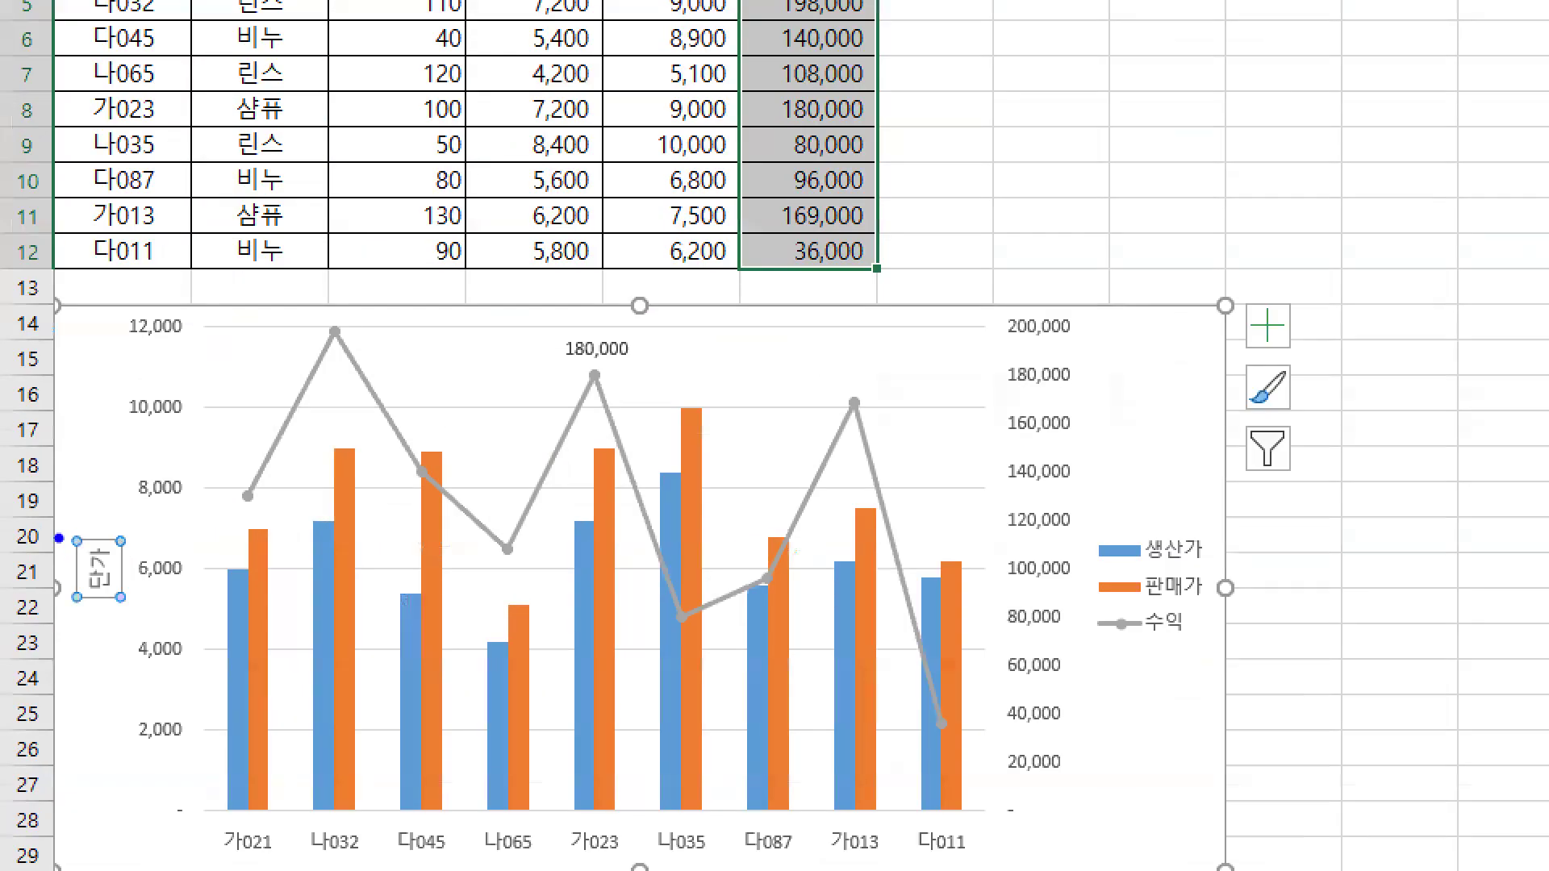
{"action": "mouse_move", "coordinate": [59, 538]}
{"action": "left_mouse_down"}
{"action": "mouse_move", "coordinate": [141, 536]}
{"action": "mouse_move", "coordinate": [129, 545]}
{"action": "left_mouse_up"}
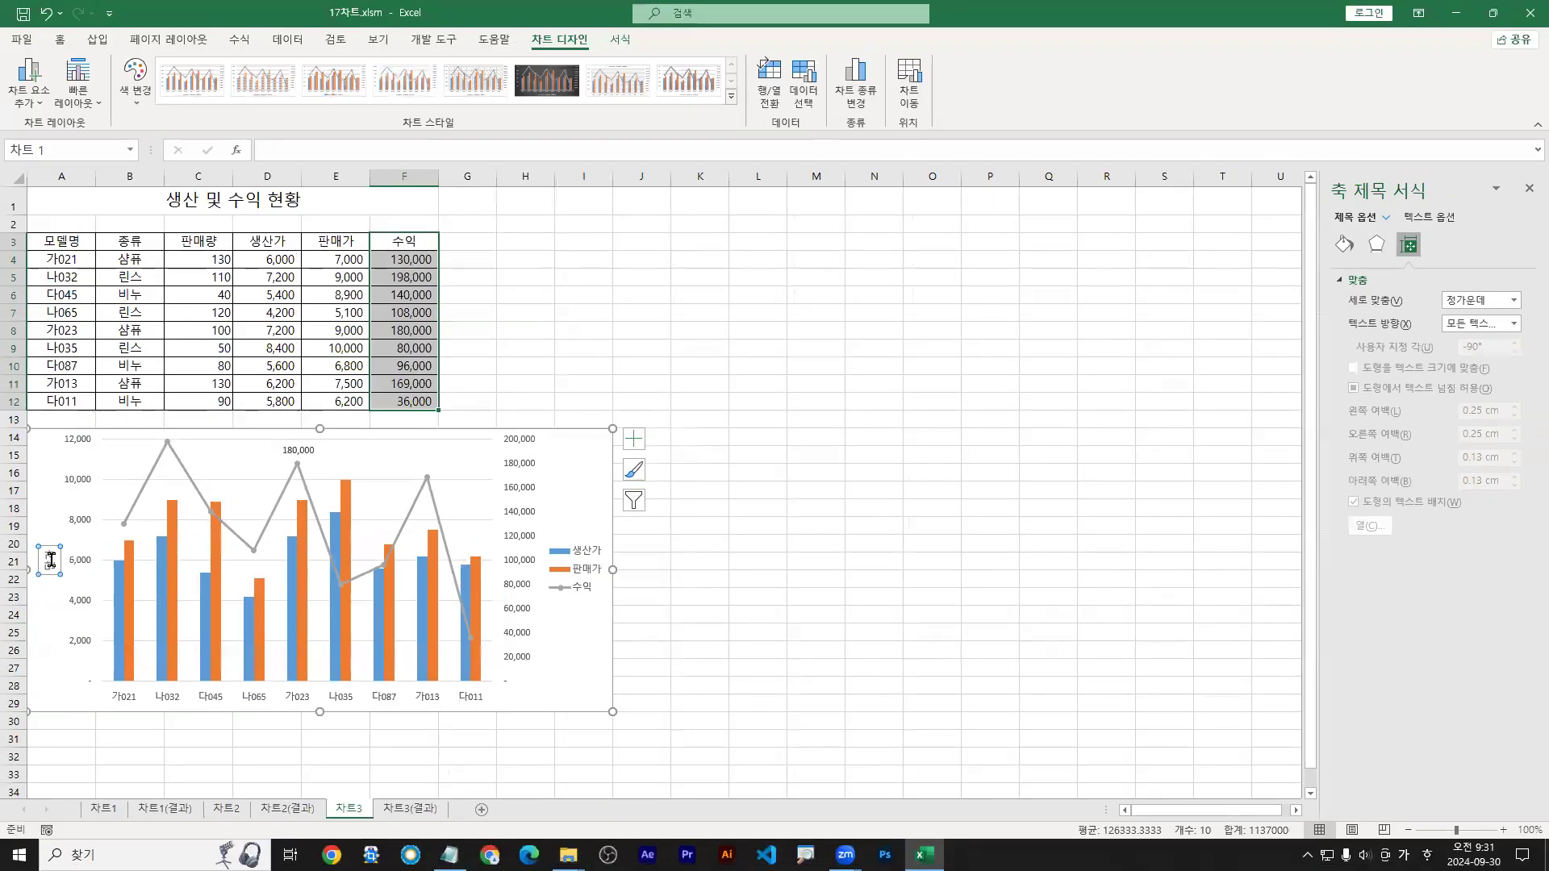
{"action": "right_click", "coordinate": [104, 570]}
{"action": "left_click_drag", "start_coordinate": [65, 555], "coordinate": [68, 596]}
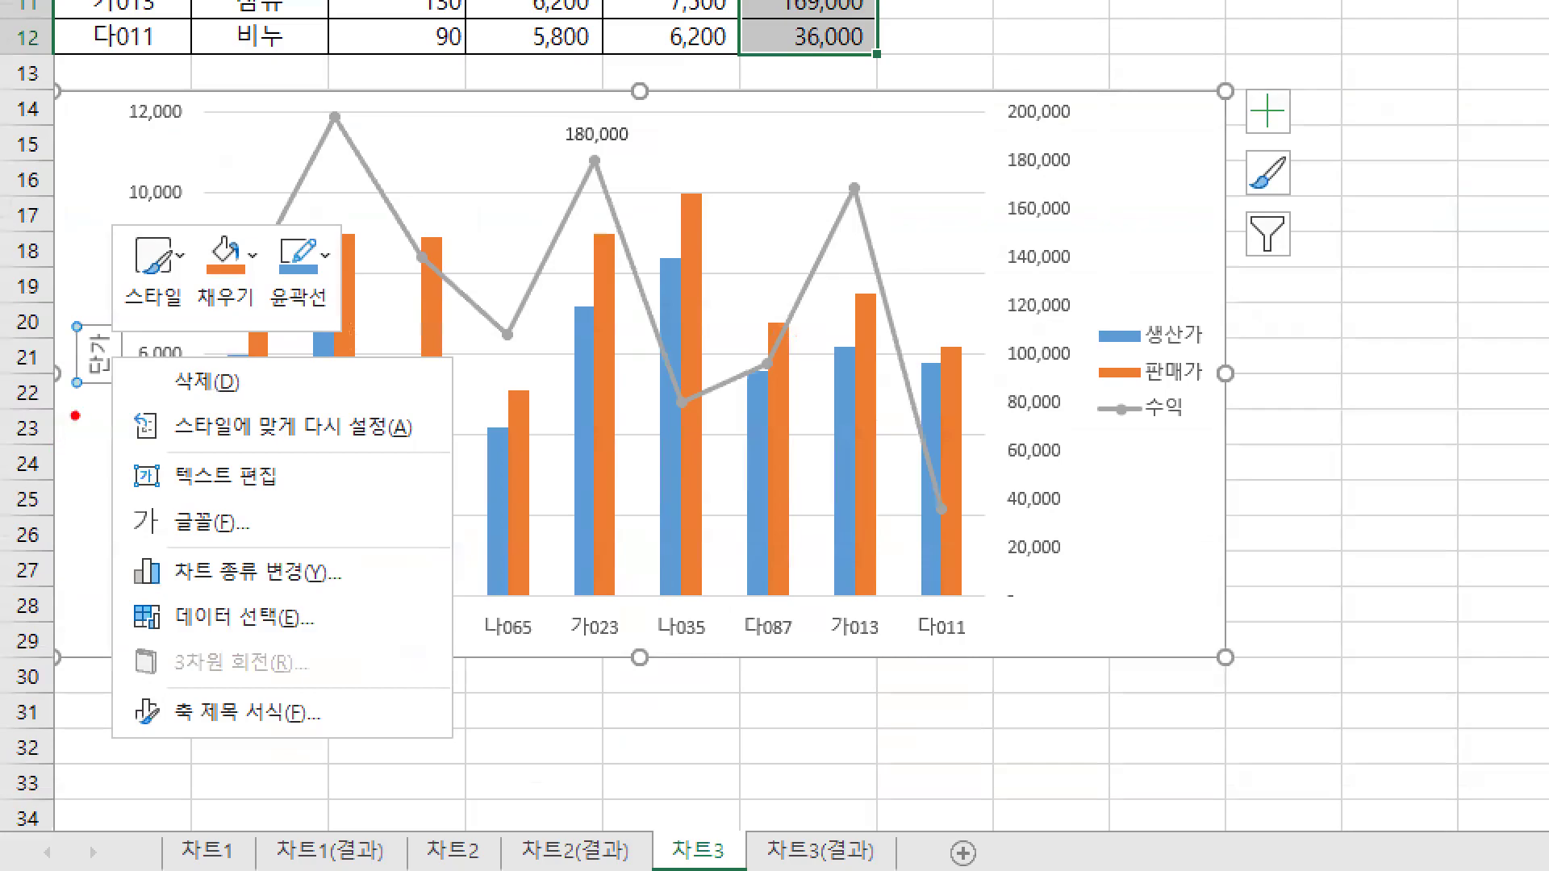
{"action": "mouse_move", "coordinate": [114, 682]}
{"action": "left_mouse_down"}
{"action": "mouse_move", "coordinate": [170, 741]}
{"action": "mouse_move", "coordinate": [337, 742]}
{"action": "left_mouse_up"}
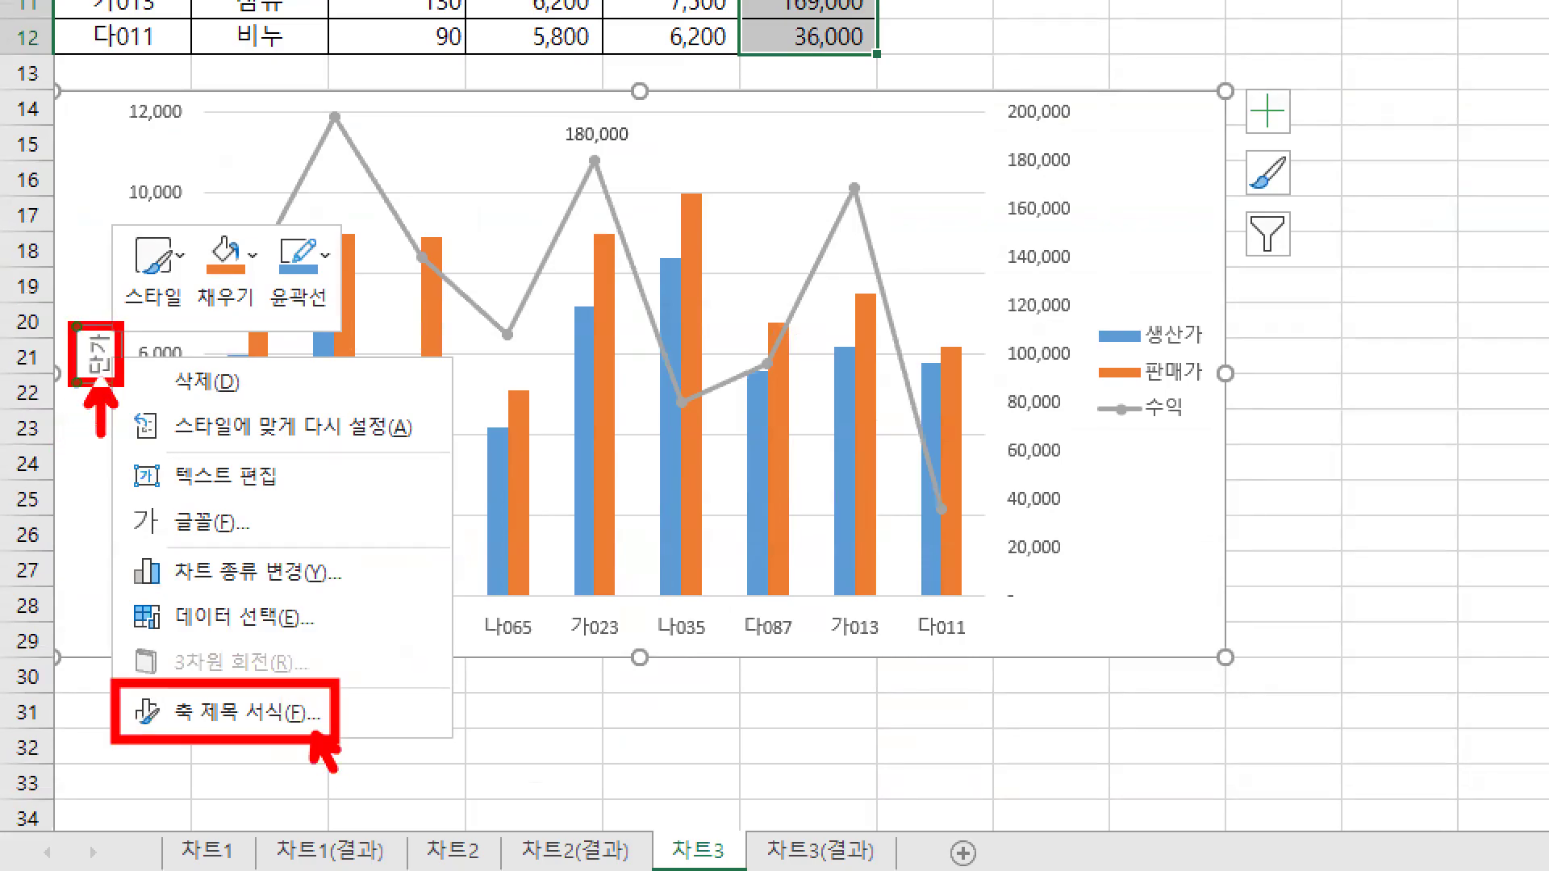
{"action": "double_click", "coordinate": [98, 375]}
Step: Set the text direction of the 단가 axis title to 가로 in its text box formatting options
{"action": "right_click", "coordinate": [50, 569]}
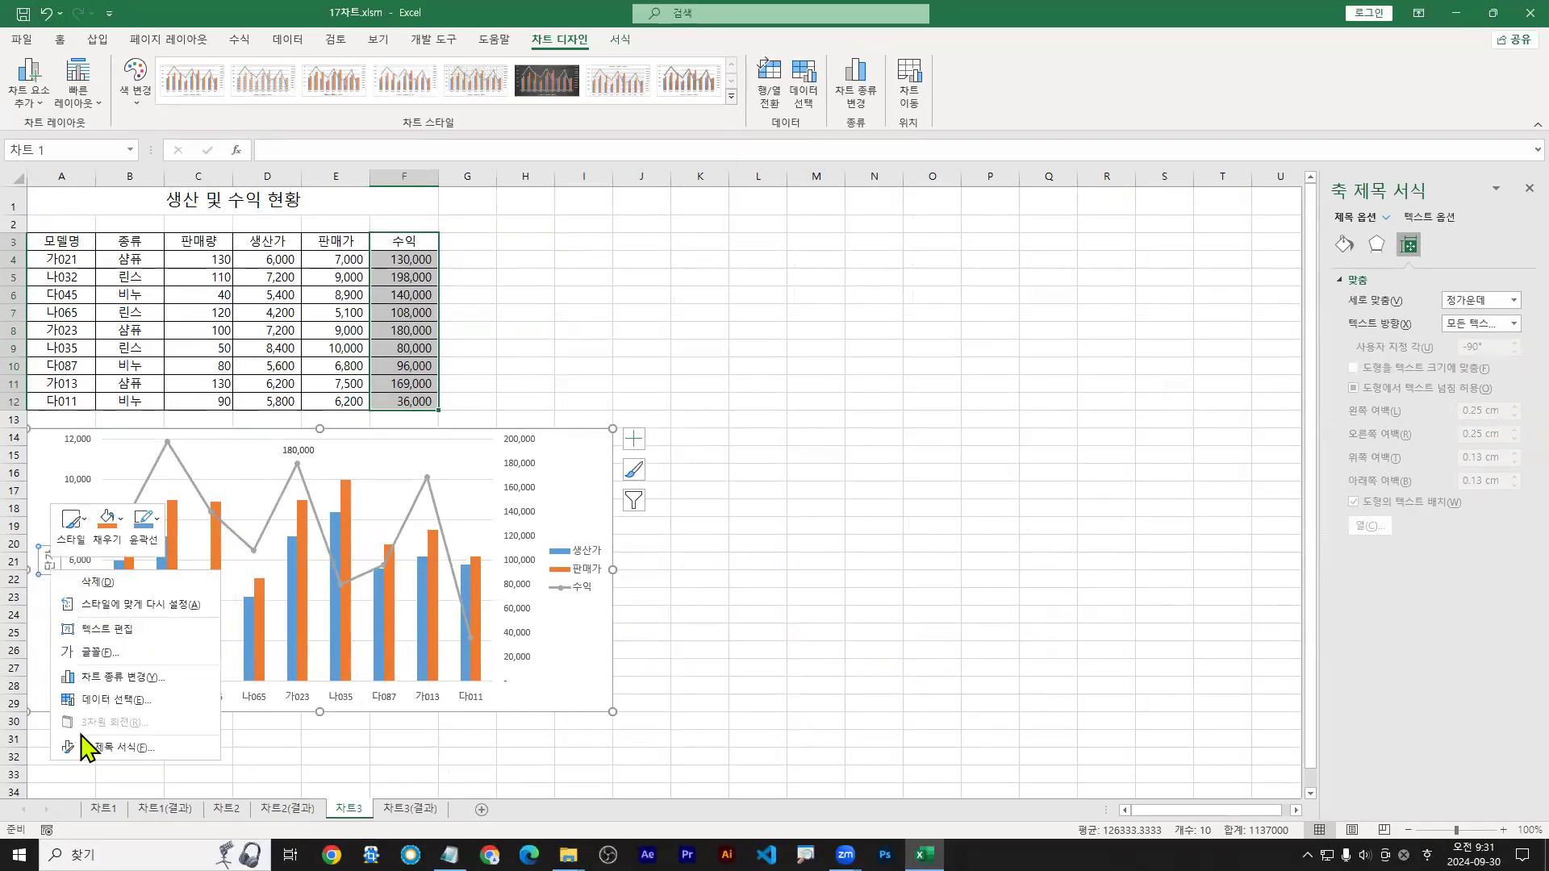
{"action": "left_click", "coordinate": [121, 748]}
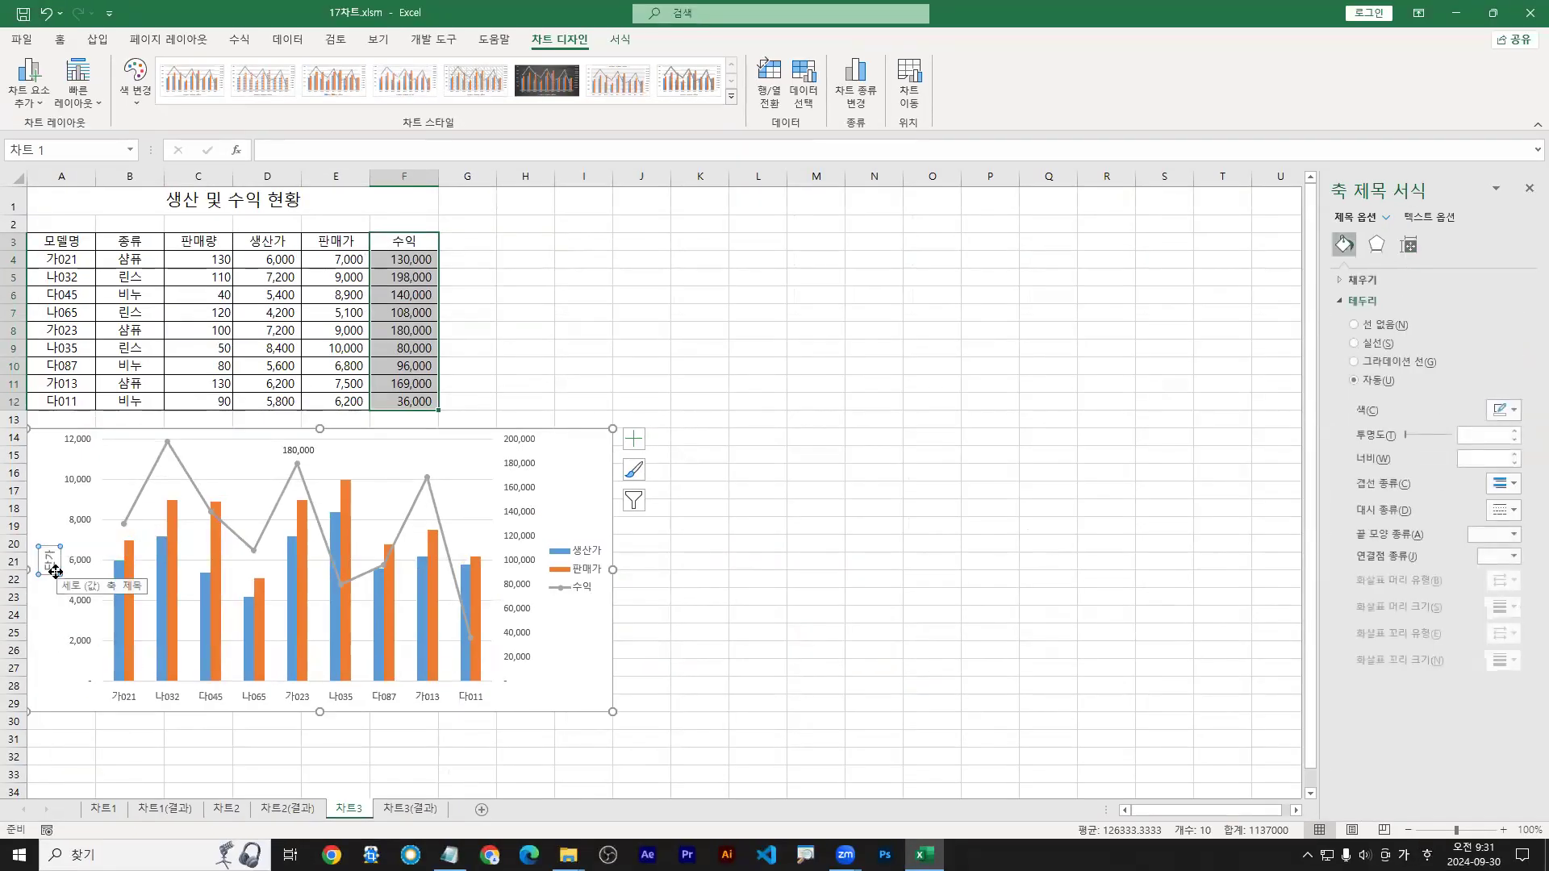
{"action": "left_click", "coordinate": [1429, 217]}
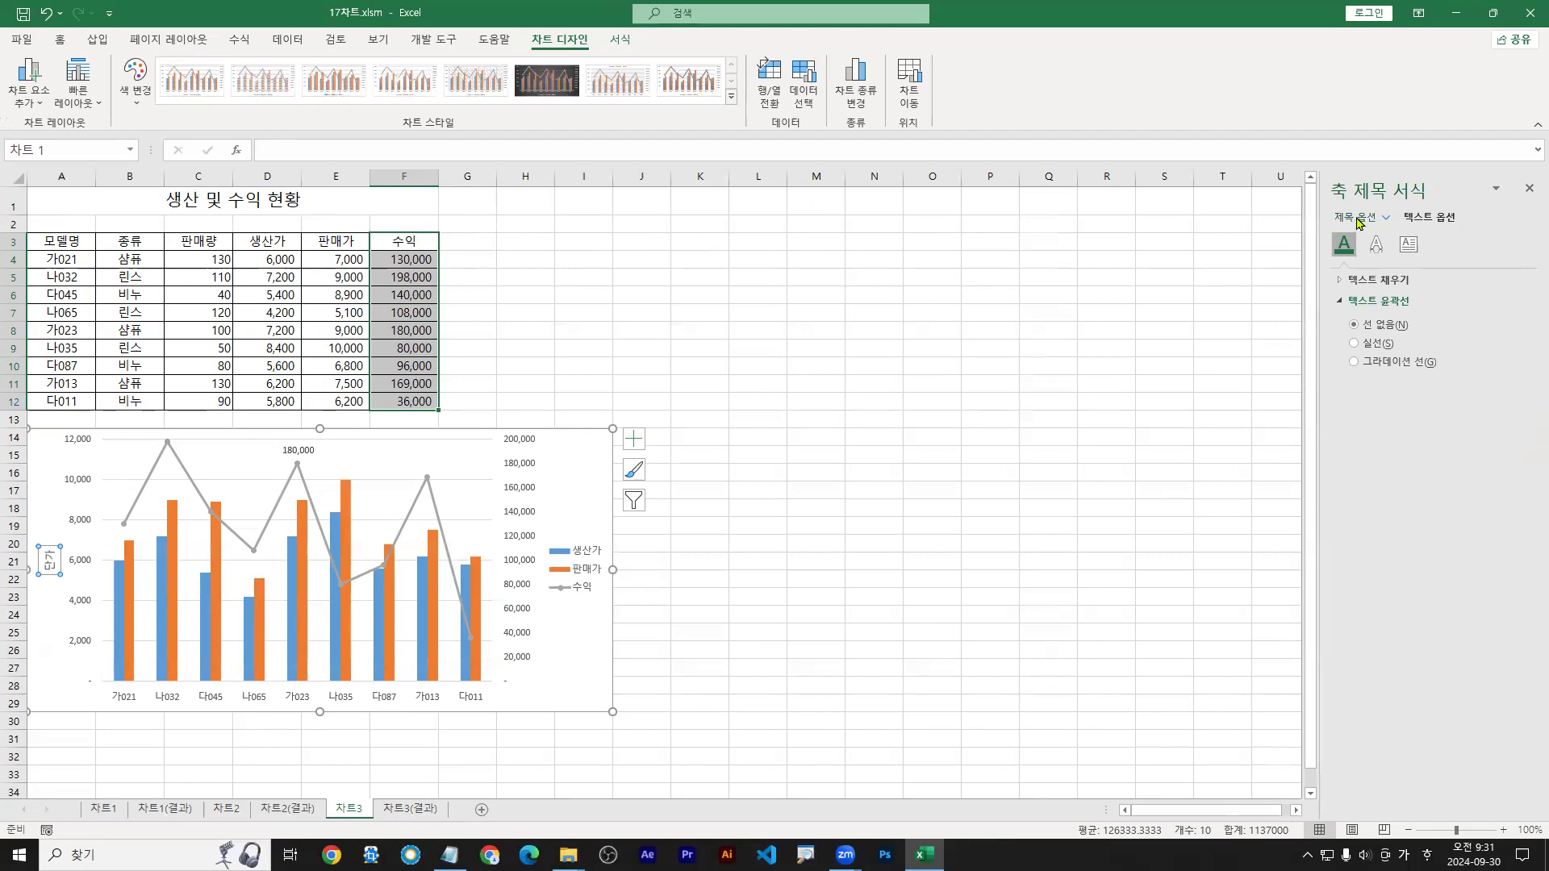
{"action": "left_click", "coordinate": [1179, 222]}
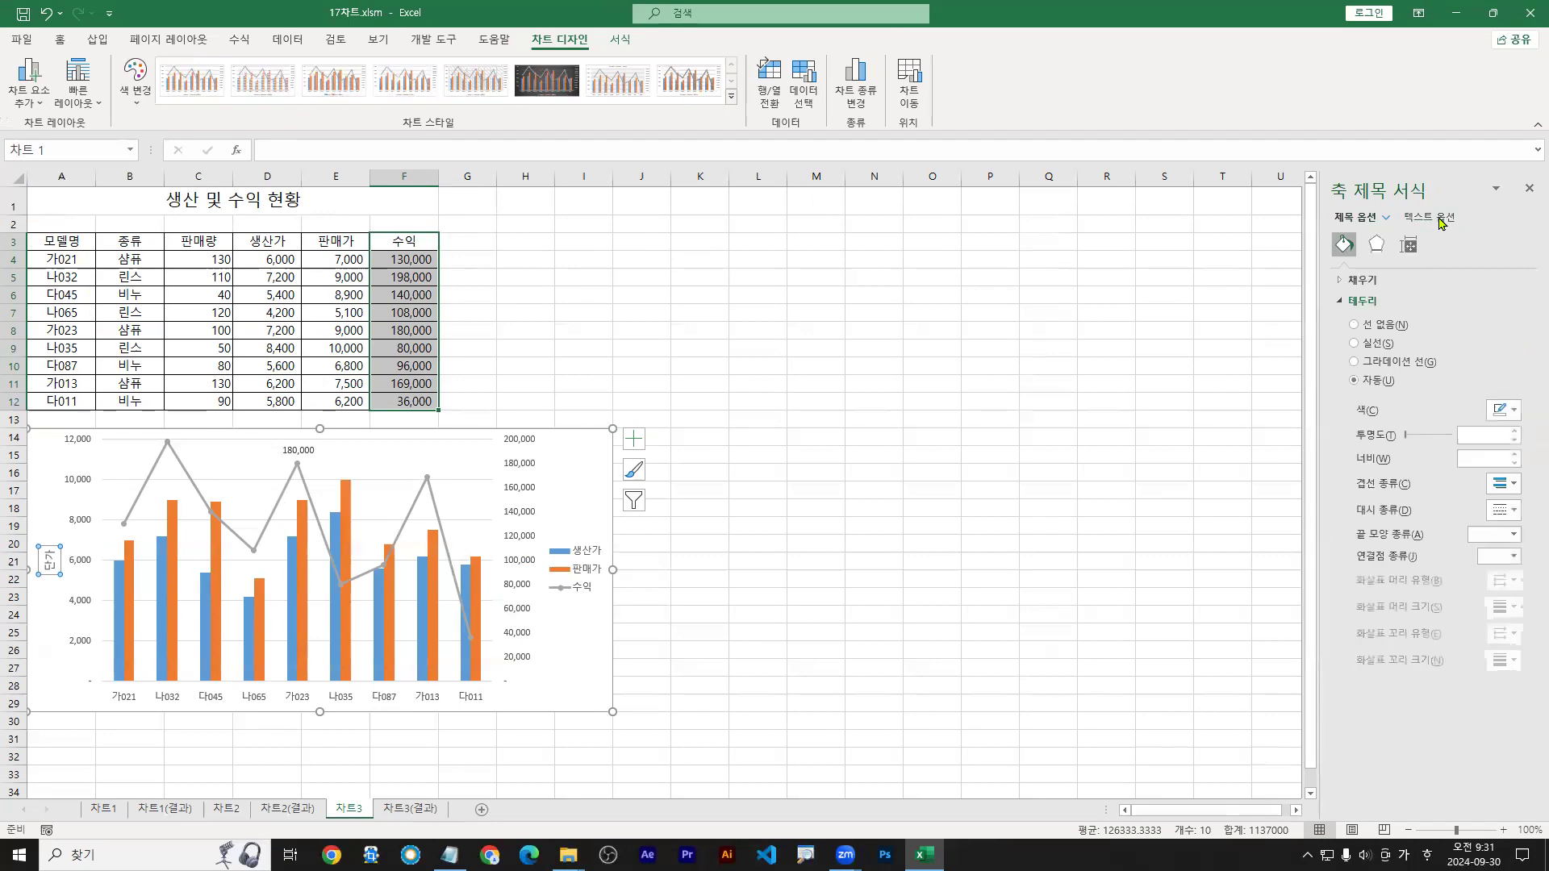
{"action": "left_click", "coordinate": [1441, 223]}
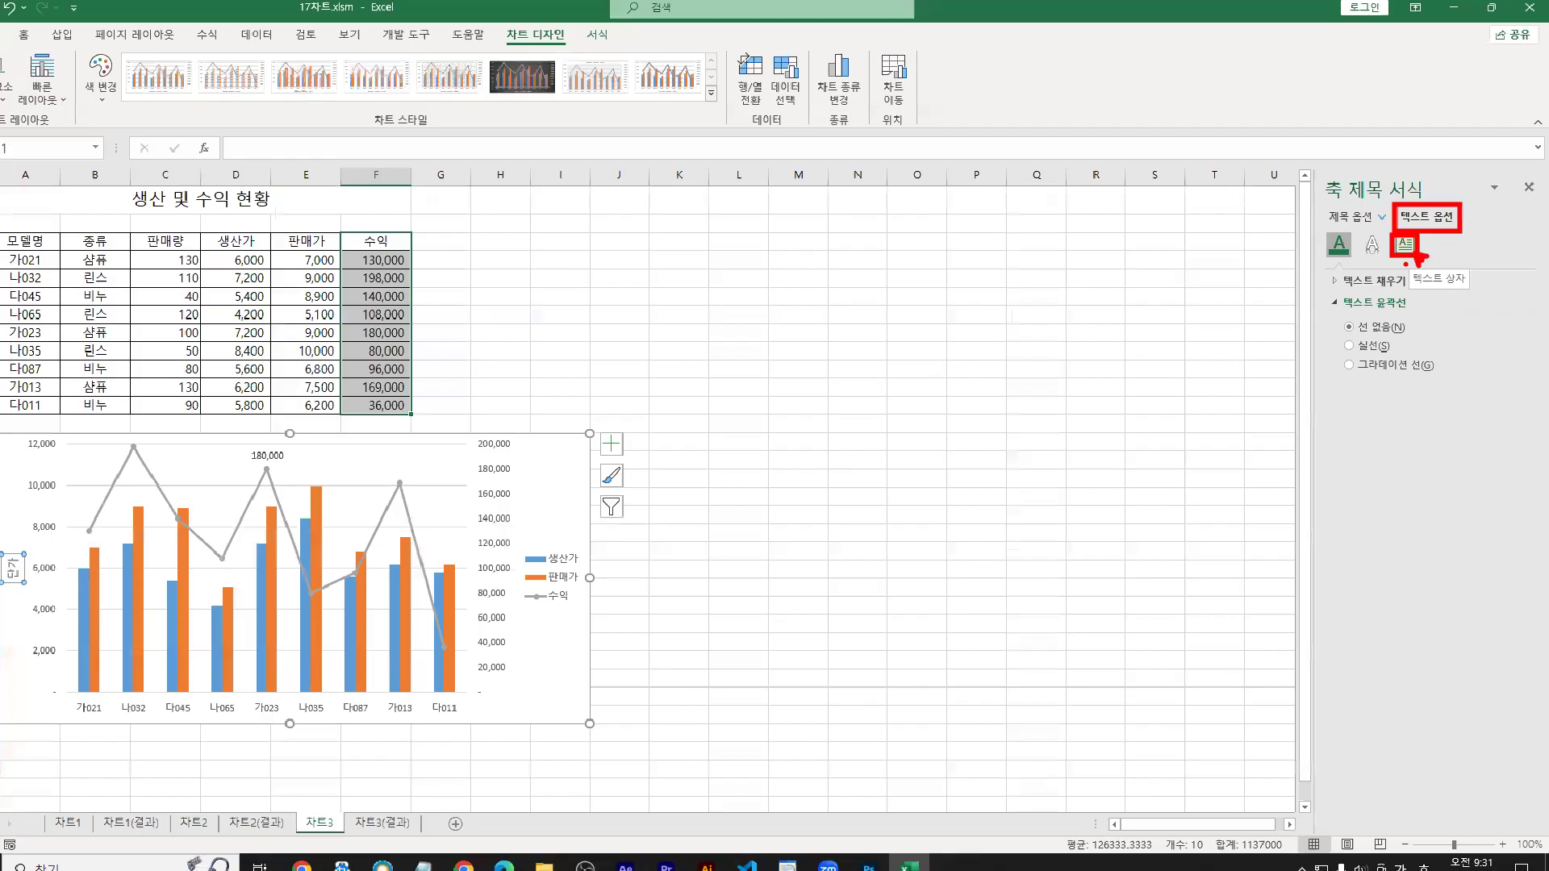
{"action": "left_click", "coordinate": [1333, 266]}
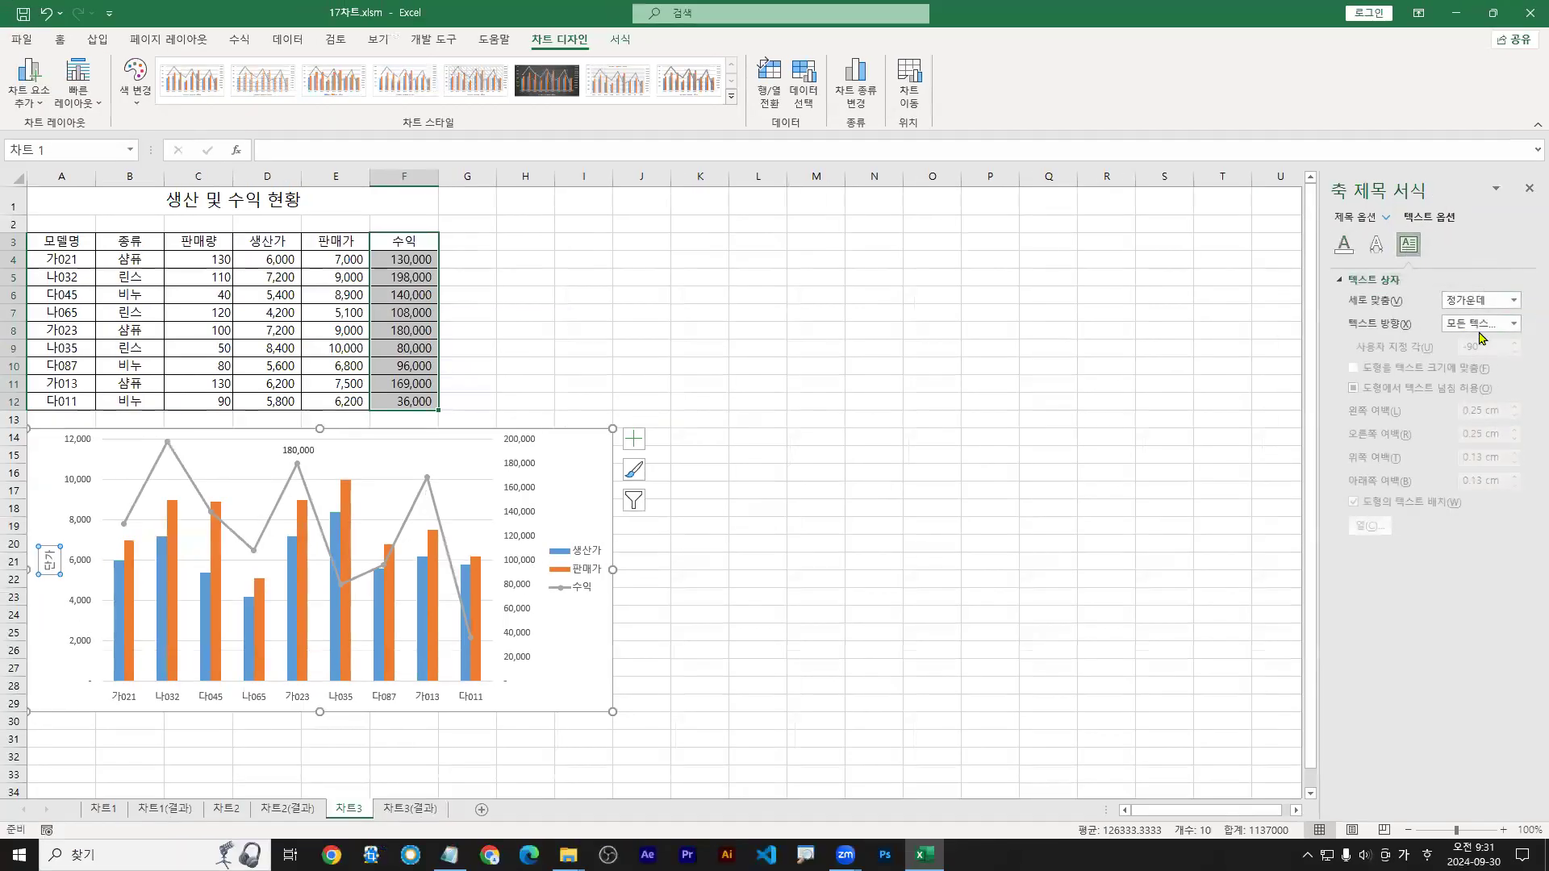
{"action": "left_click", "coordinate": [1514, 325]}
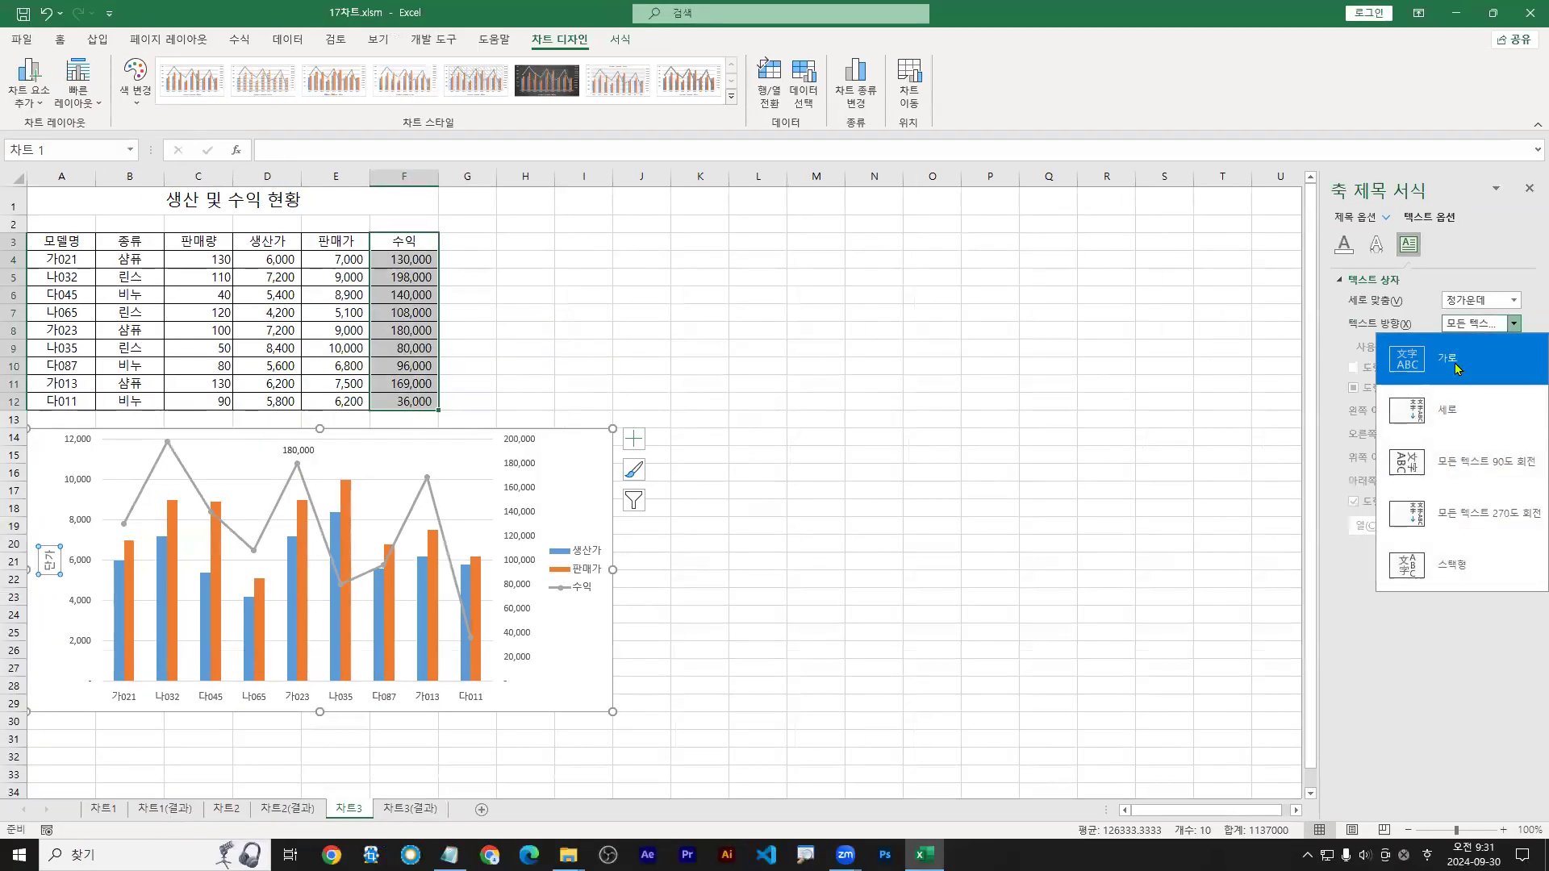
{"action": "left_click", "coordinate": [1457, 368]}
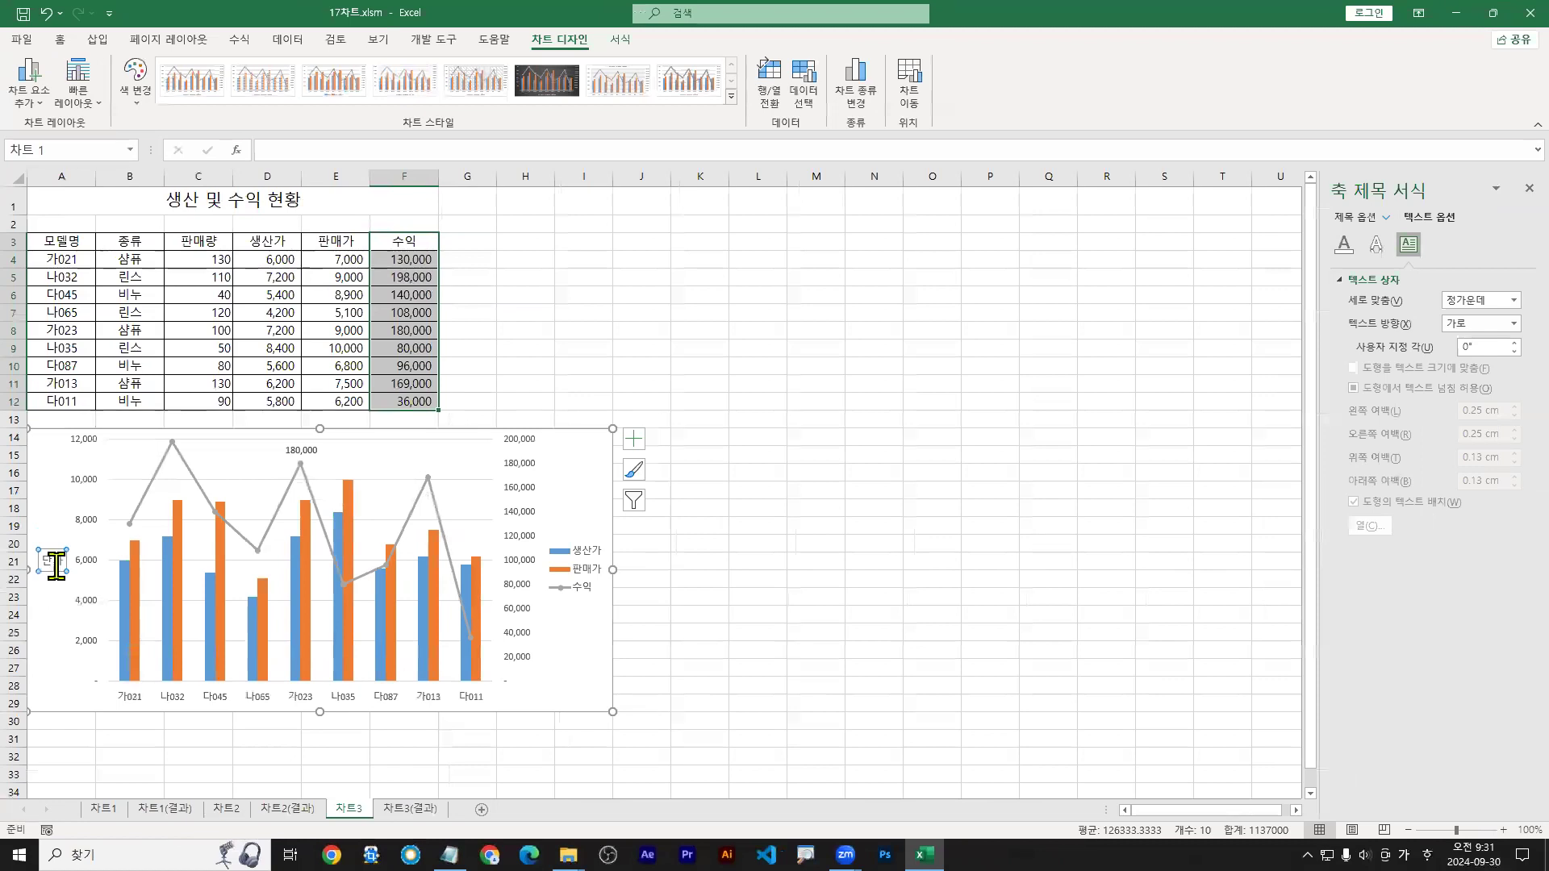
Step: Switch the 단가 axis title's text direction to 모든 텍스트 270도 회전, and return it to 가로
{"action": "right_click", "coordinate": [55, 565]}
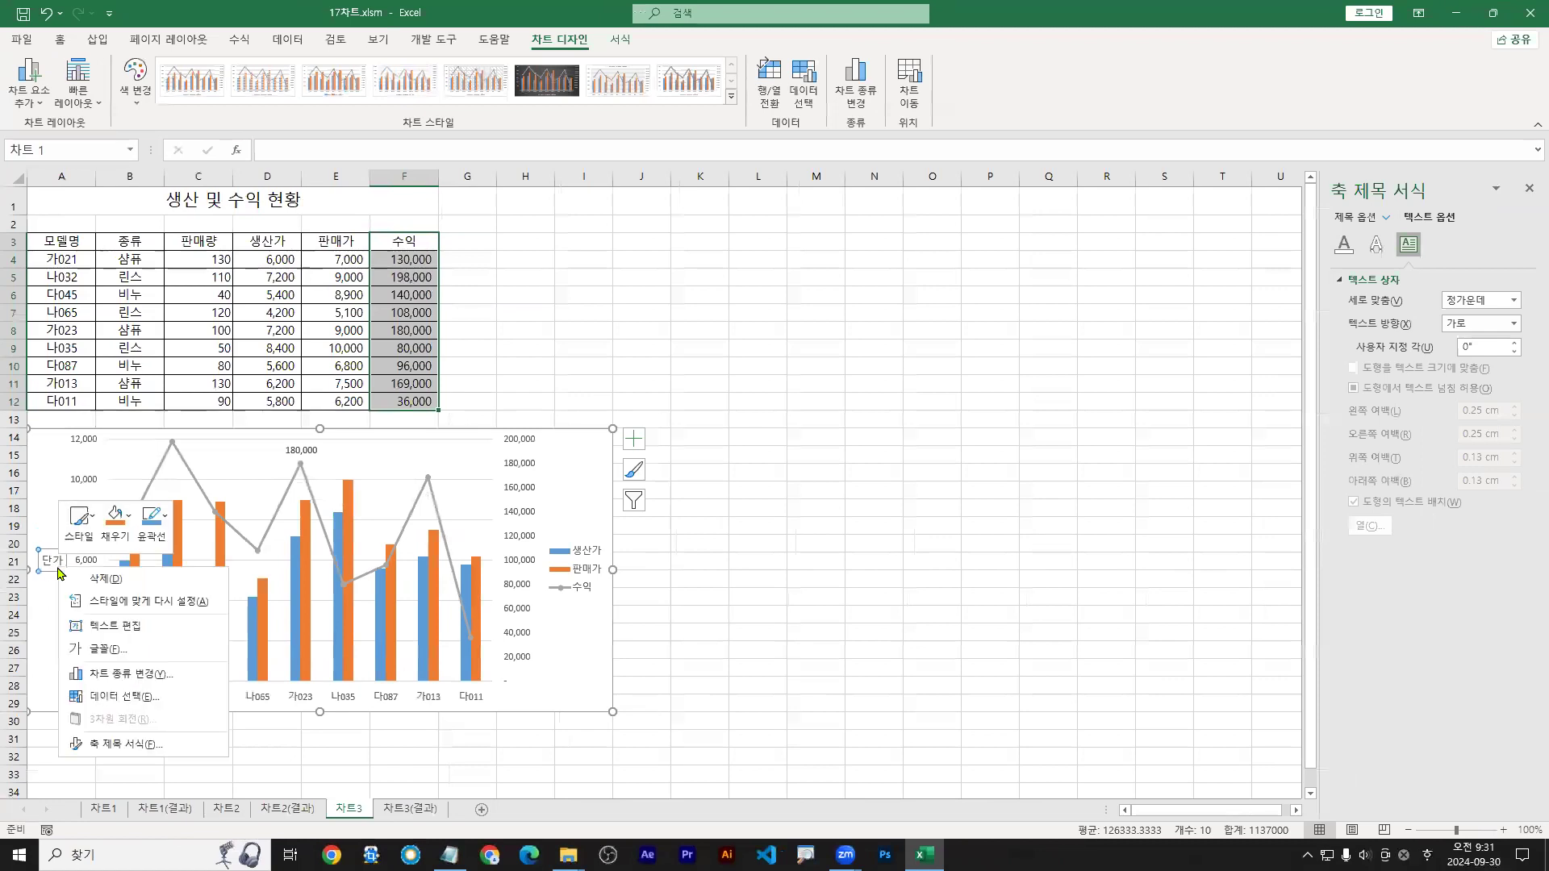
{"action": "left_click", "coordinate": [111, 749]}
{"action": "right_click", "coordinate": [55, 565]}
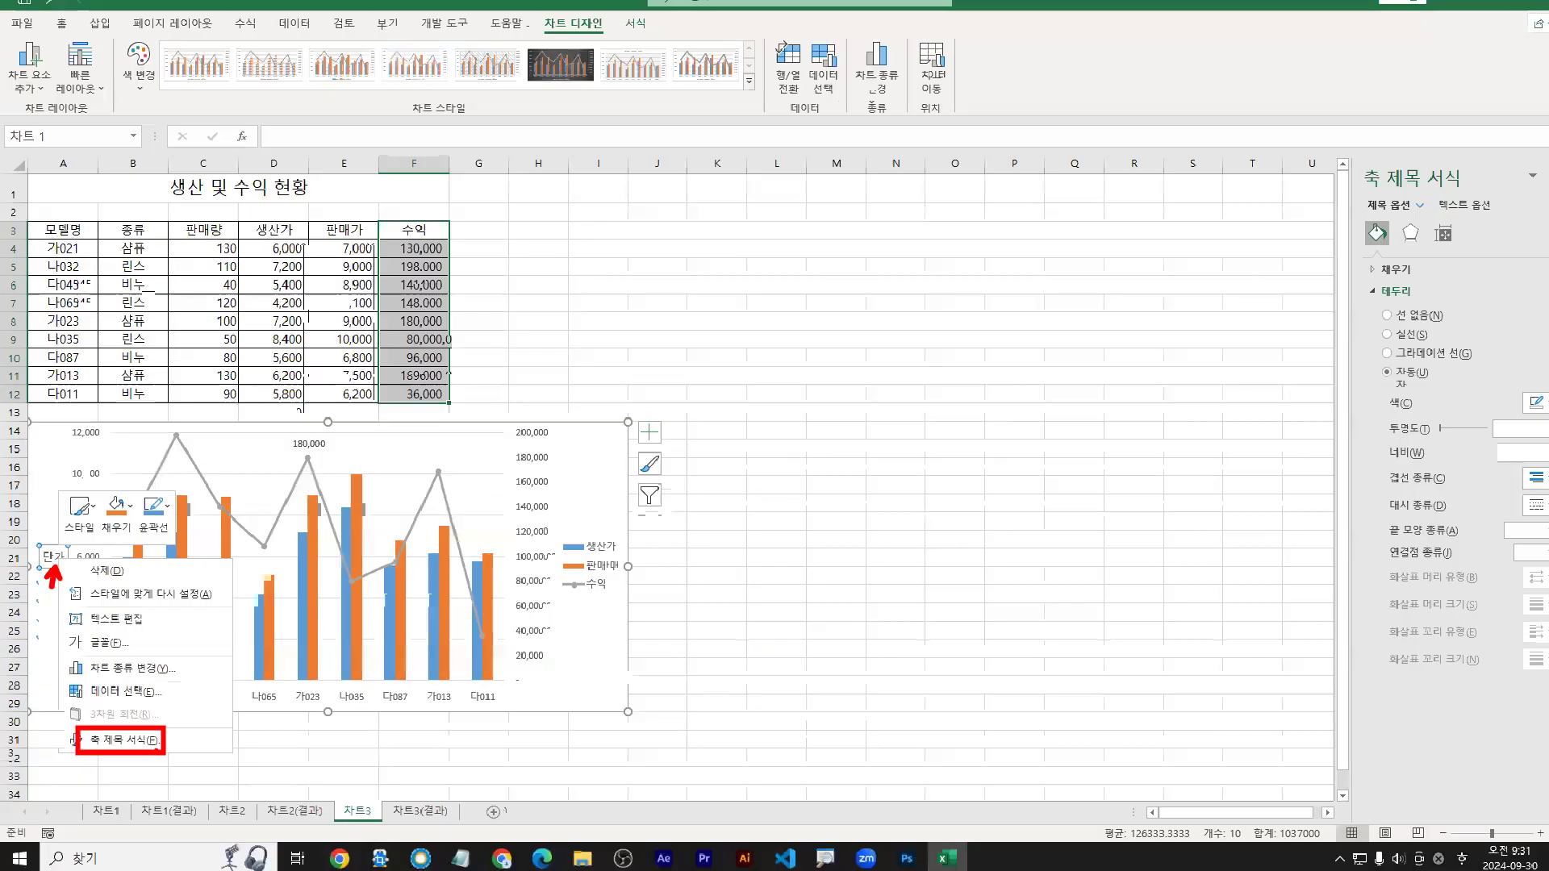
{"action": "left_click", "coordinate": [234, 756]}
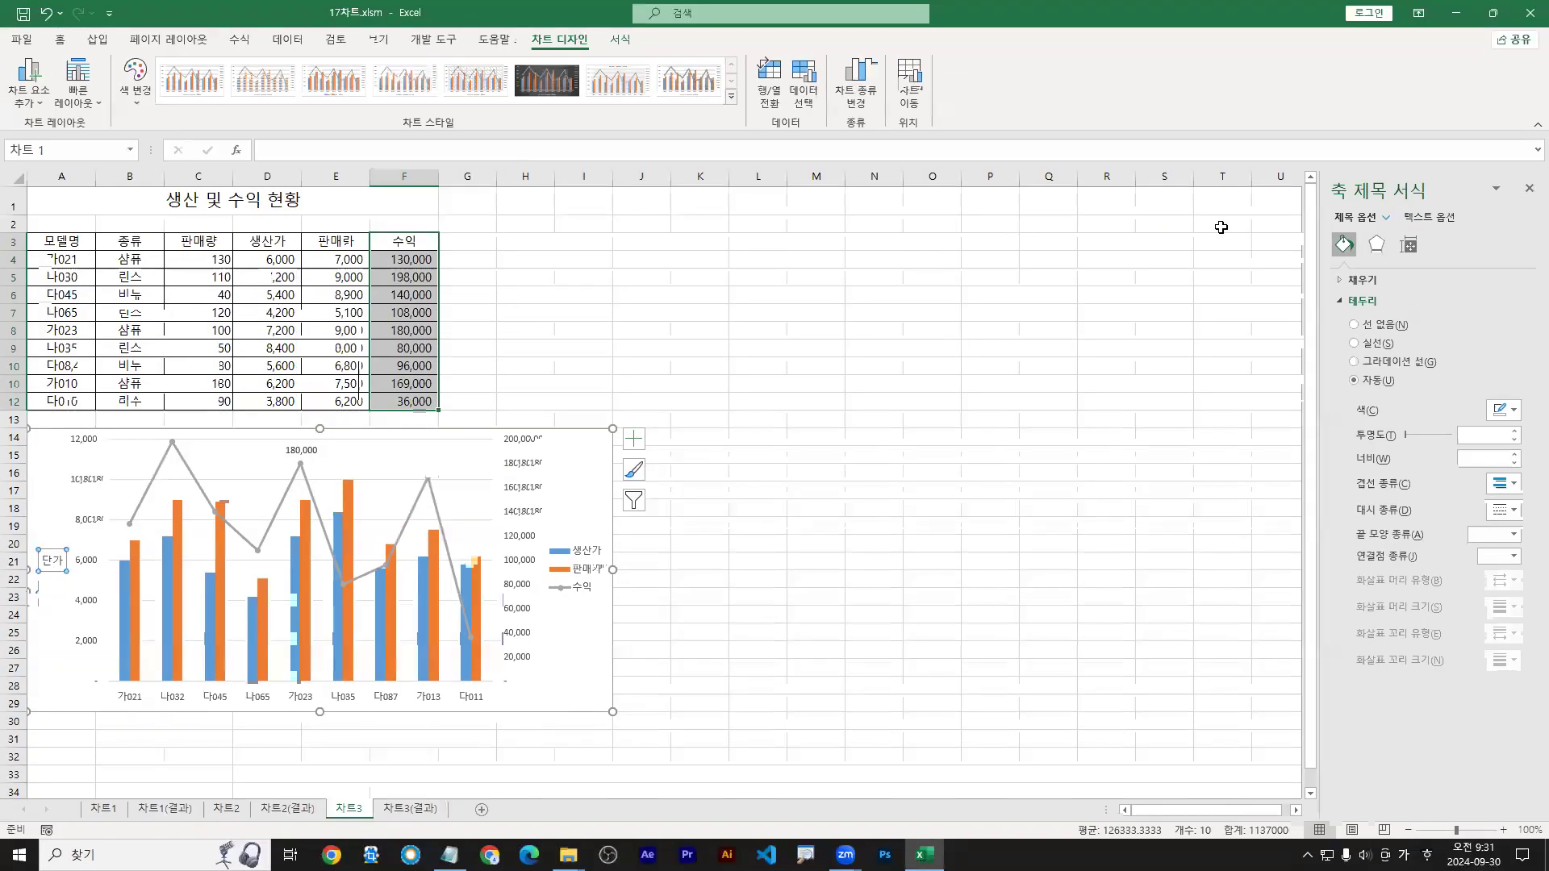
{"action": "left_click", "coordinate": [1427, 219]}
{"action": "left_click", "coordinate": [1408, 246]}
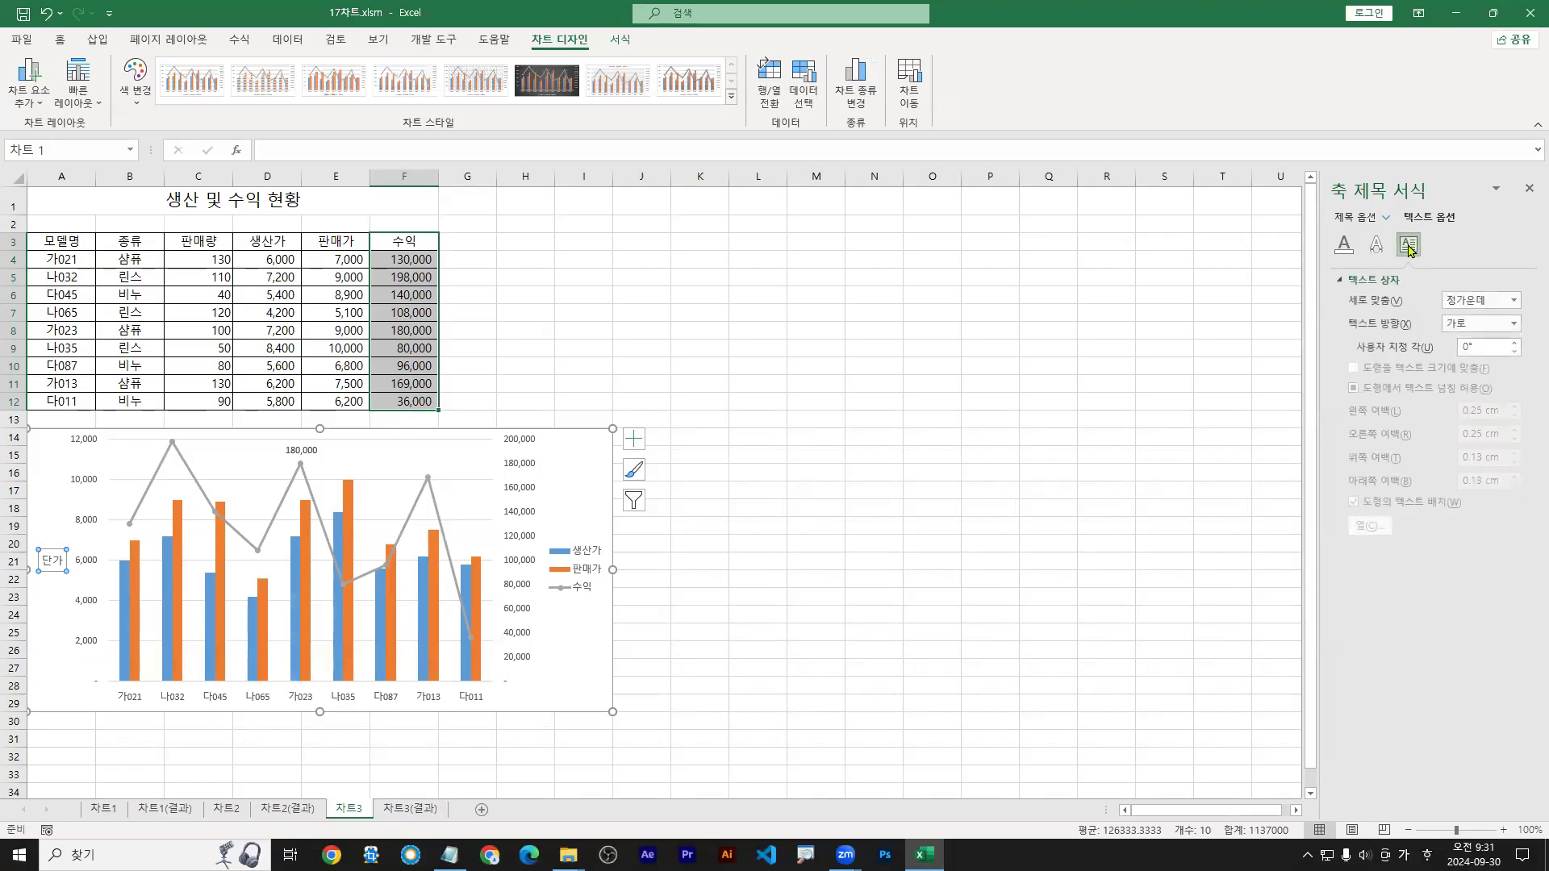
{"action": "left_click", "coordinate": [1513, 324]}
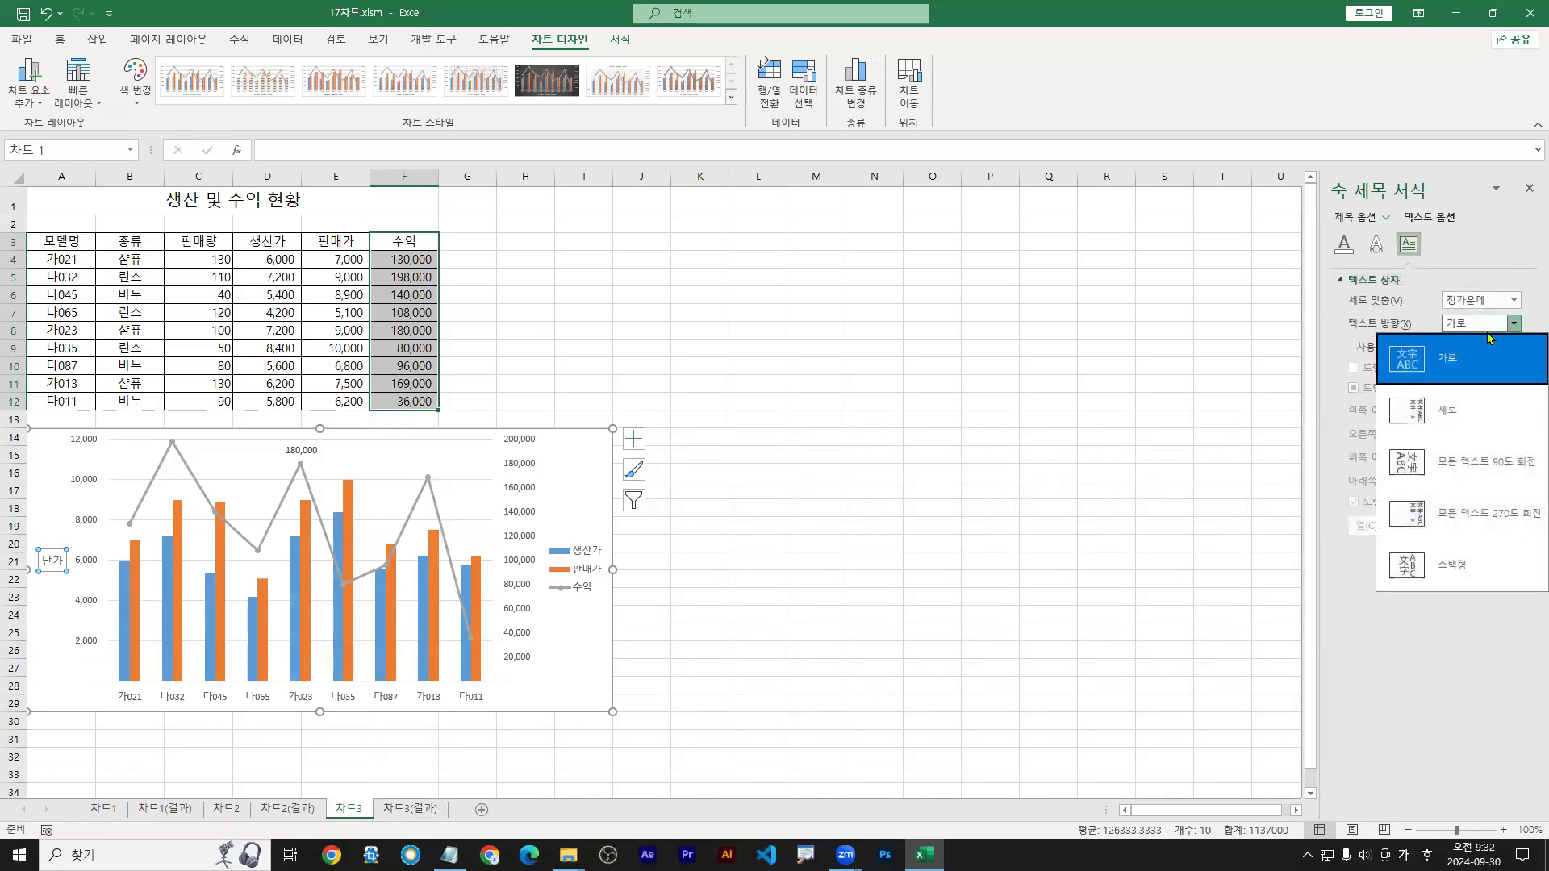
{"action": "left_click", "coordinate": [1447, 517]}
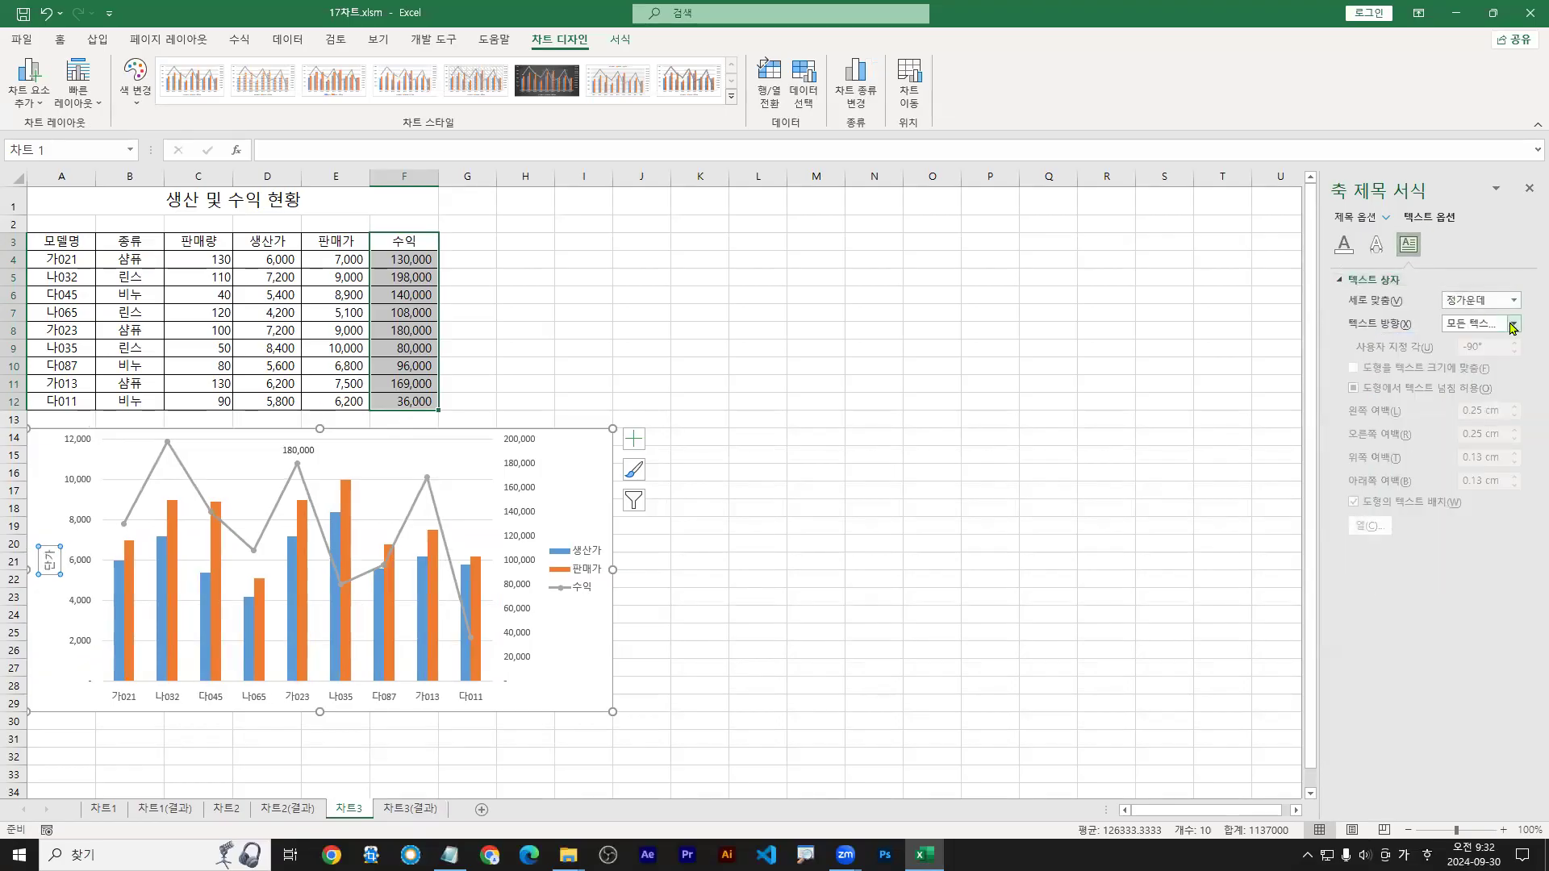
{"action": "left_click", "coordinate": [1514, 324]}
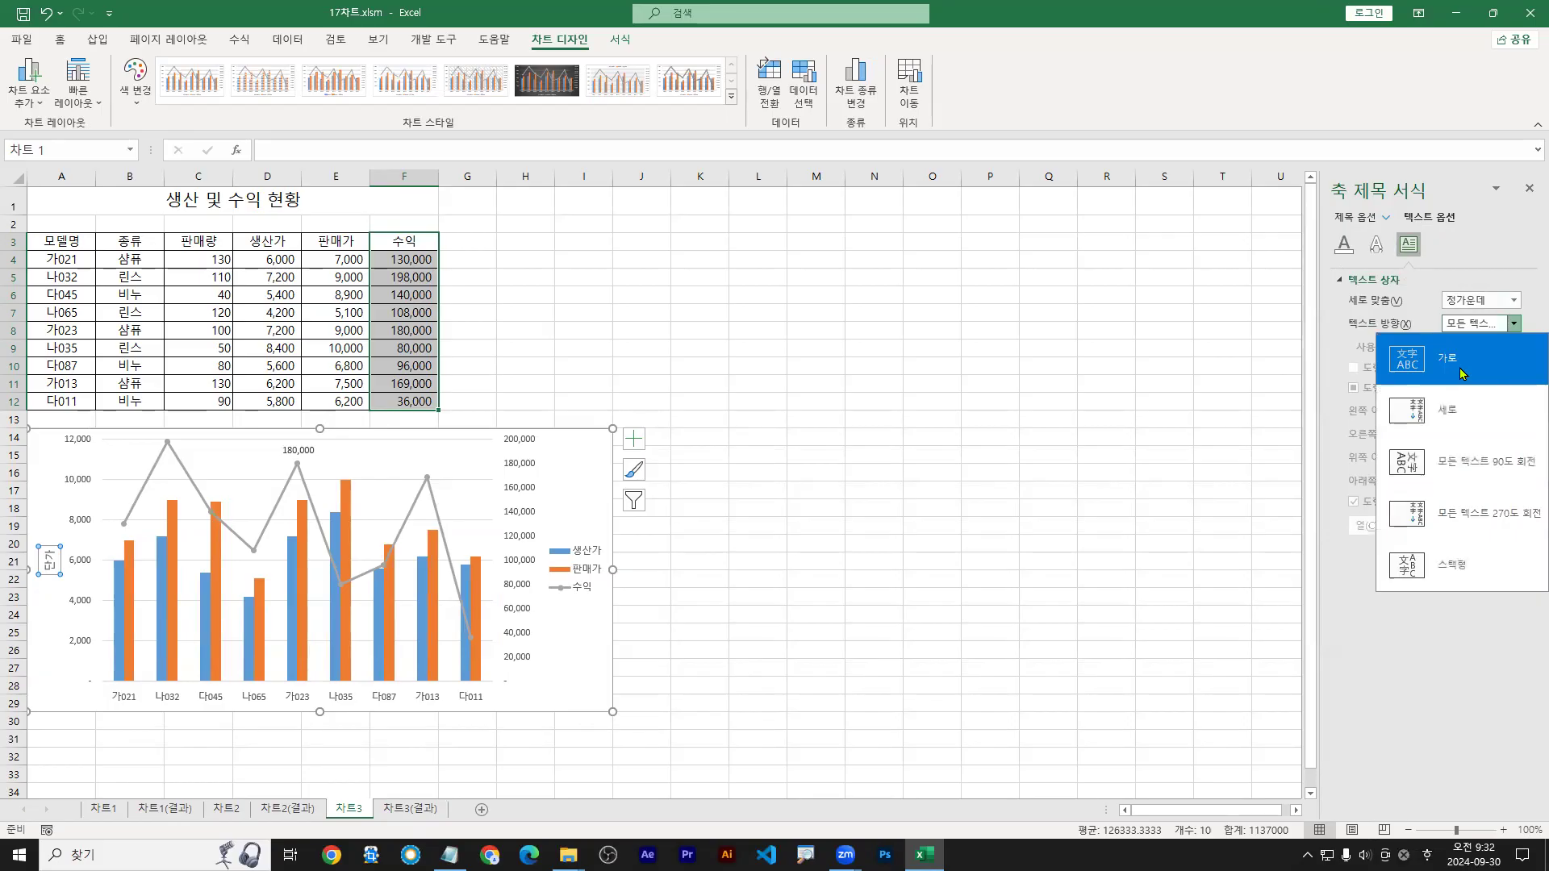
{"action": "left_click", "coordinate": [1462, 374]}
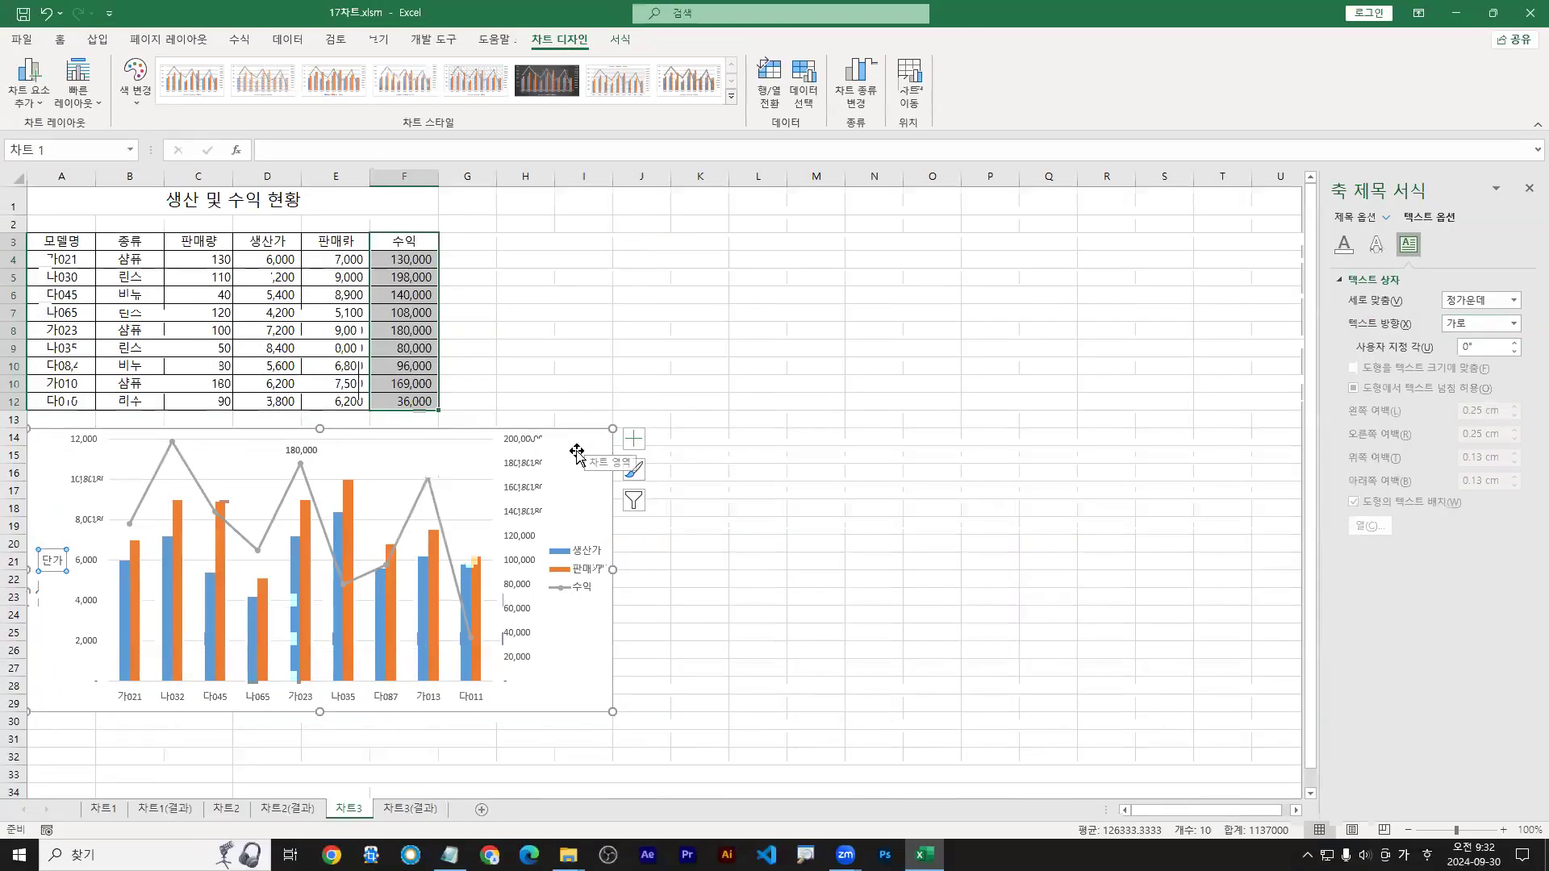
Step: Select the chart area, show the 색 변경 palettes, and mark 차트 디자인 and 색 변경 in red
{"action": "left_click", "coordinate": [575, 454]}
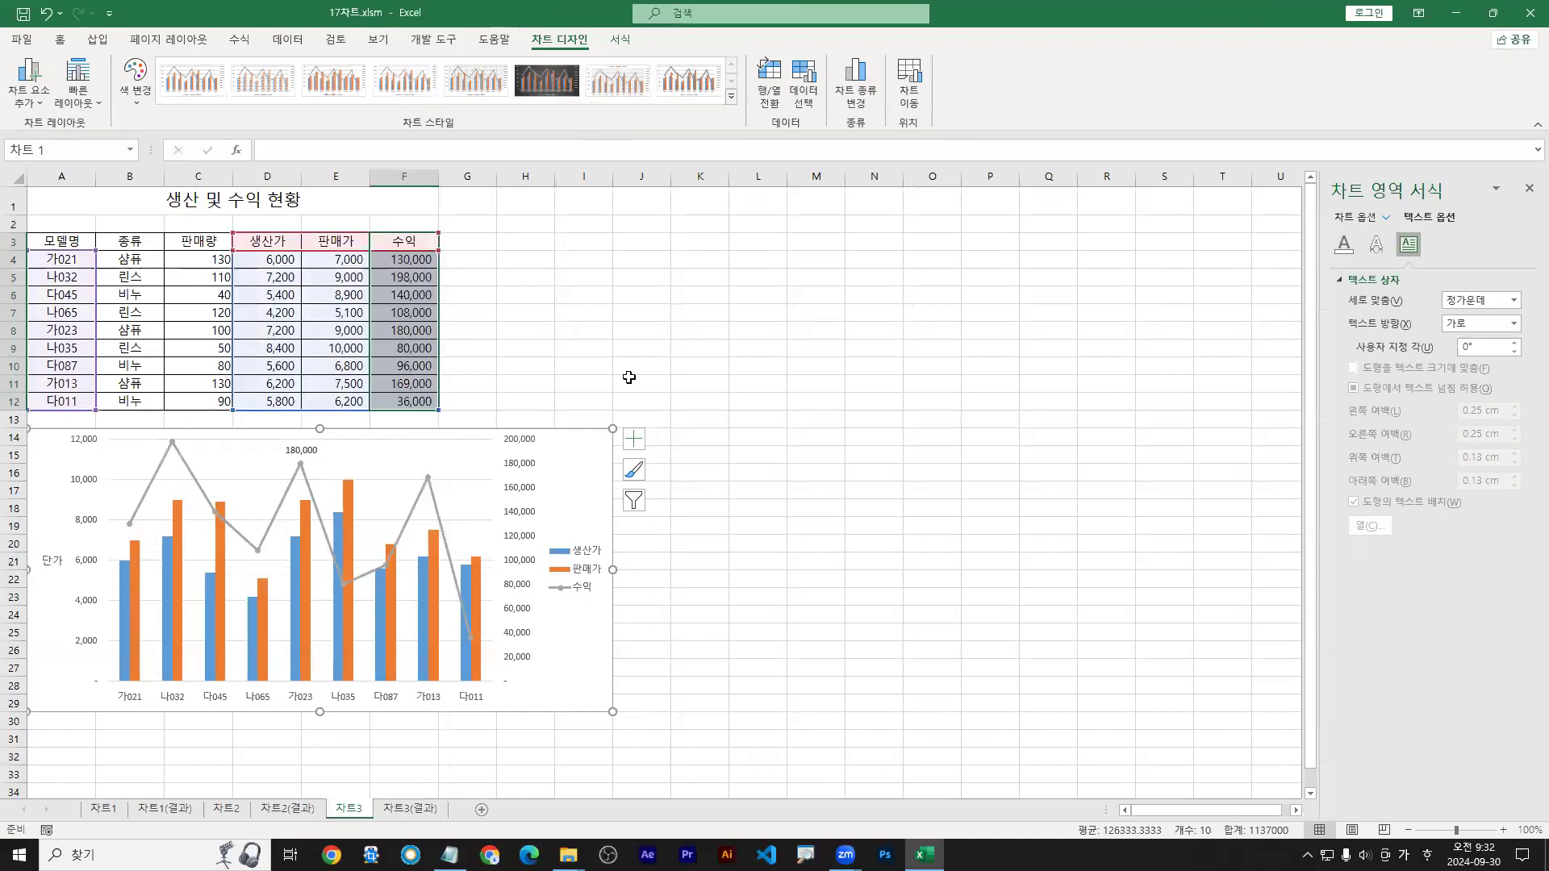
{"action": "left_click", "coordinate": [139, 108]}
{"action": "left_click", "coordinate": [137, 108]}
{"action": "left_click", "coordinate": [136, 108]}
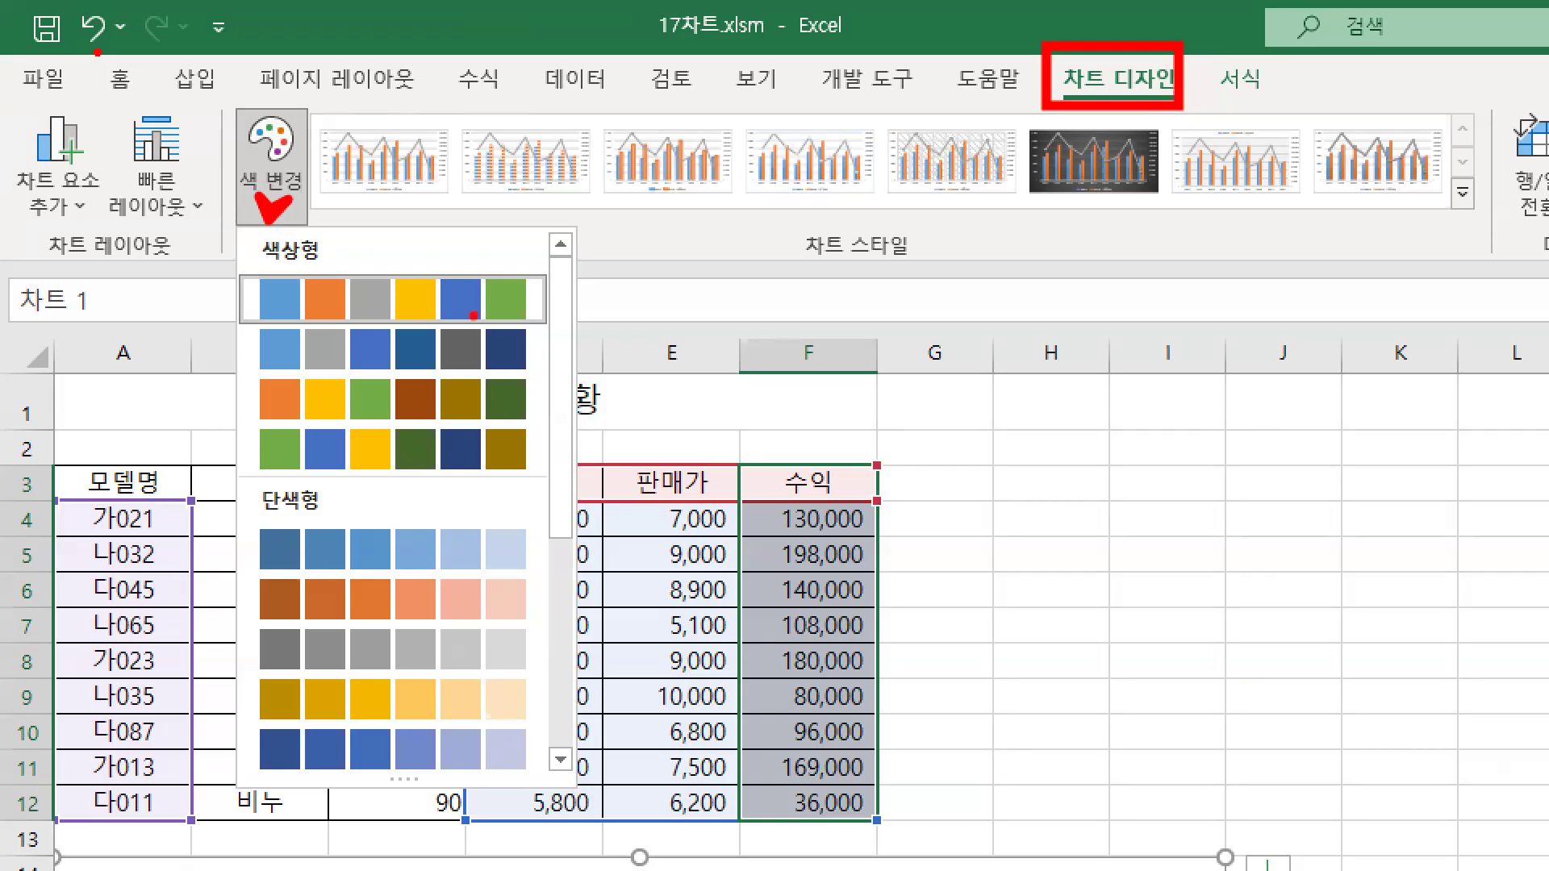
{"action": "left_click", "coordinate": [263, 211]}
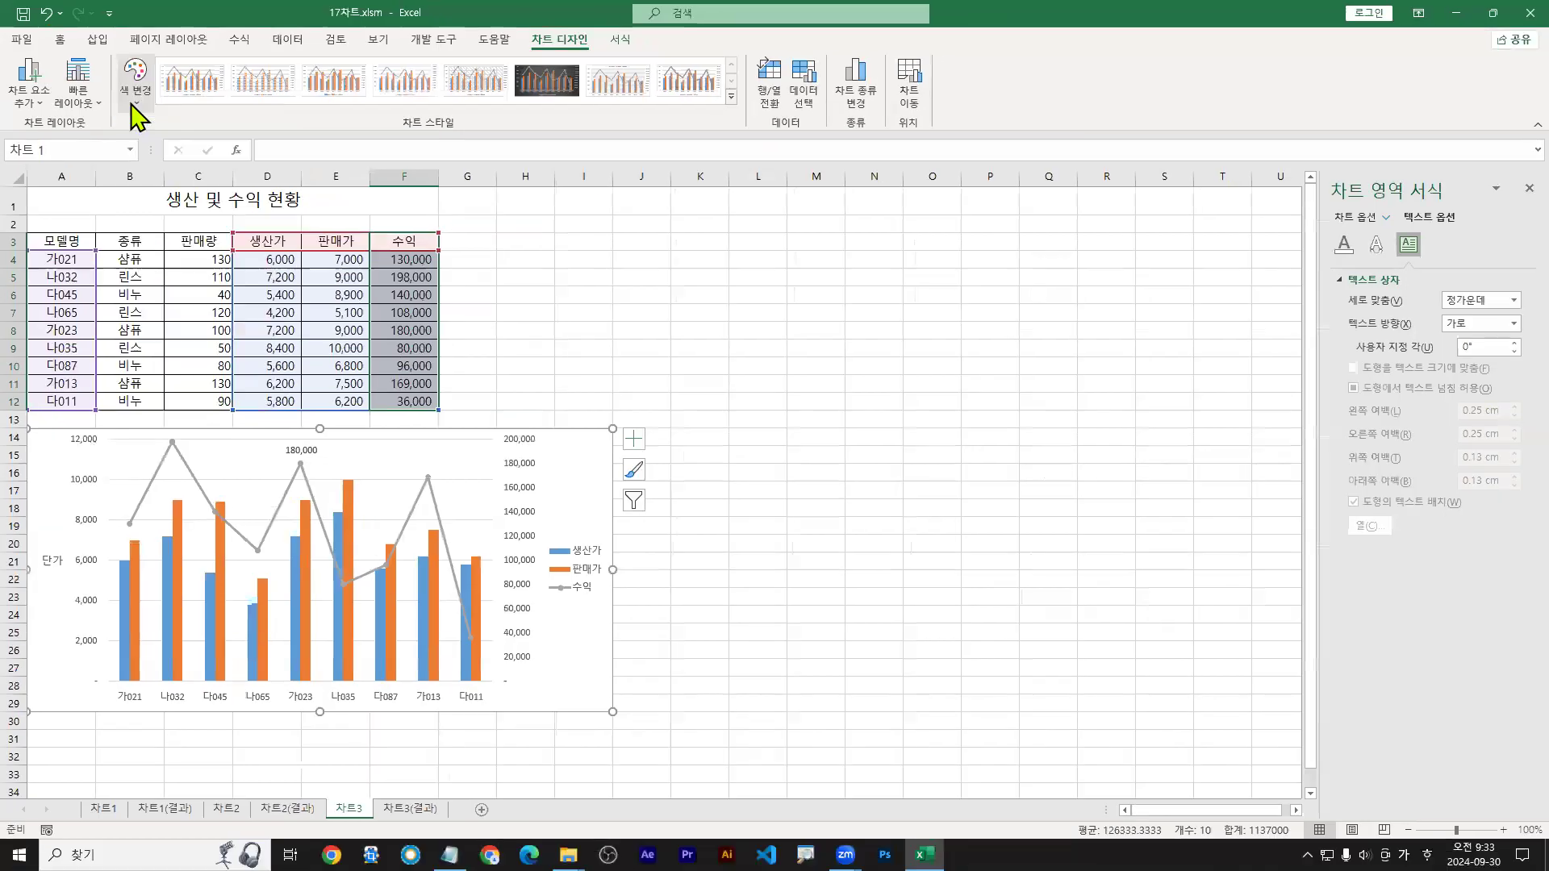
Step: Number the 단색형 colour palettes 1 to 5 in red and box the fifth one
{"action": "left_click", "coordinate": [134, 90]}
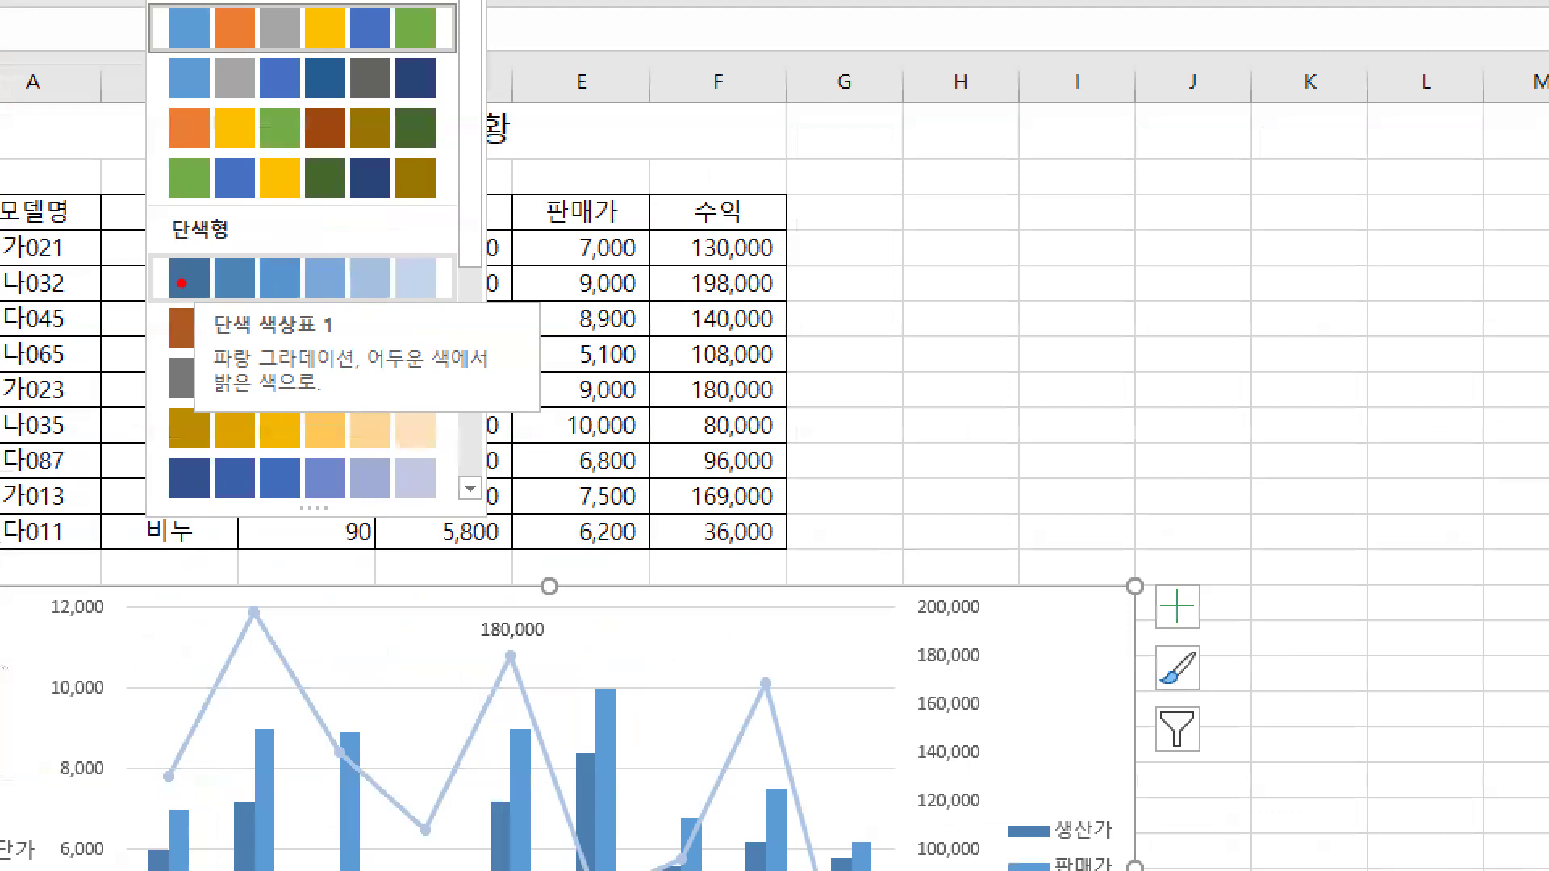
{"action": "mouse_move", "coordinate": [166, 264]}
{"action": "left_mouse_down"}
{"action": "mouse_move", "coordinate": [146, 327]}
{"action": "mouse_move", "coordinate": [171, 331]}
{"action": "left_mouse_up"}
{"action": "mouse_move", "coordinate": [147, 355]}
{"action": "left_mouse_down"}
{"action": "mouse_move", "coordinate": [165, 360]}
{"action": "mouse_move", "coordinate": [145, 387]}
{"action": "left_mouse_up"}
{"action": "mouse_move", "coordinate": [142, 409]}
{"action": "left_mouse_down"}
{"action": "mouse_move", "coordinate": [162, 431]}
{"action": "mouse_move", "coordinate": [135, 505]}
{"action": "left_mouse_up"}
{"action": "left_click", "coordinate": [146, 463]}
{"action": "mouse_move", "coordinate": [150, 479]}
{"action": "left_mouse_down"}
{"action": "mouse_move", "coordinate": [168, 475]}
{"action": "mouse_move", "coordinate": [131, 553]}
{"action": "left_mouse_up"}
{"action": "left_click_drag", "start_coordinate": [153, 512], "coordinate": [181, 506]}
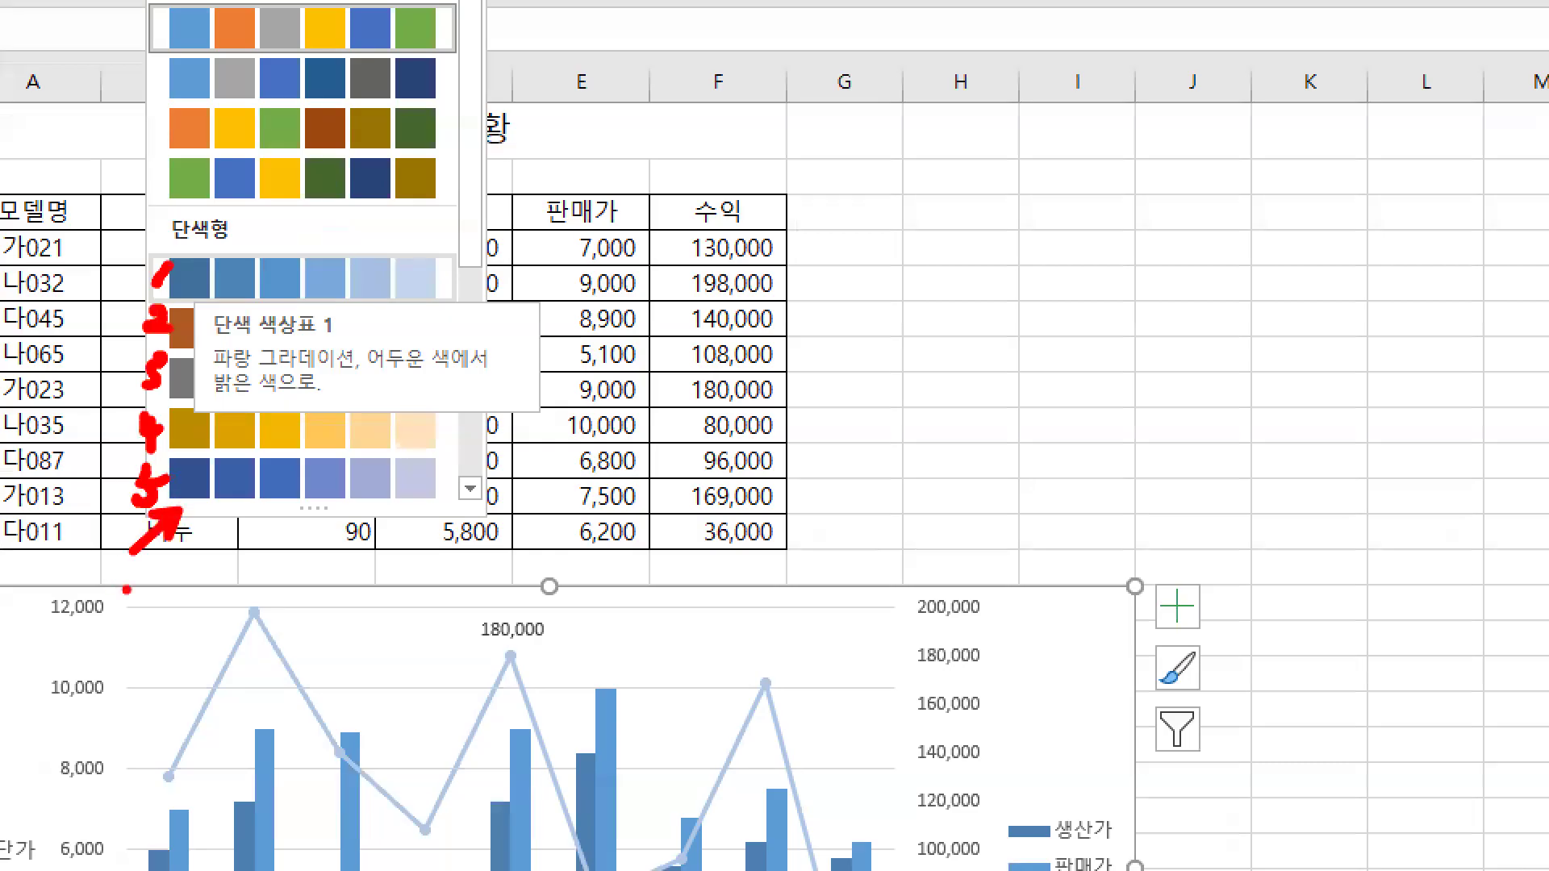
{"action": "mouse_move", "coordinate": [233, 449]}
{"action": "left_mouse_down"}
{"action": "mouse_move", "coordinate": [161, 479]}
{"action": "mouse_move", "coordinate": [435, 512]}
{"action": "mouse_move", "coordinate": [456, 450]}
{"action": "left_mouse_up"}
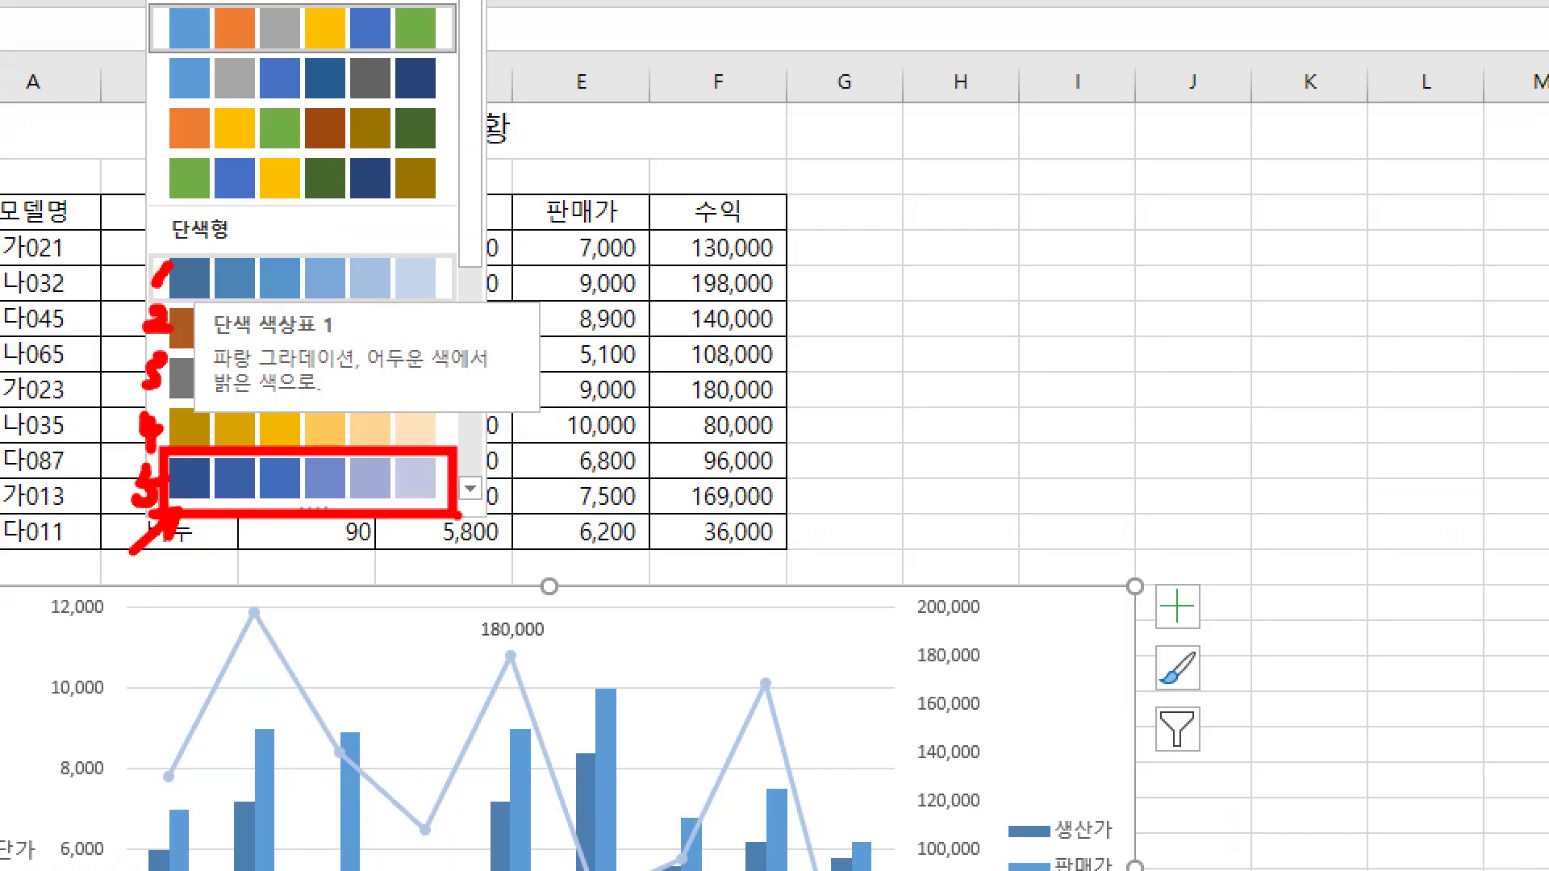
{"action": "key", "text": "Escape"}
Step: Preview 단색 색상표 5 on the chart and mark that palette with a red arrow and box
{"action": "left_click", "coordinate": [137, 87]}
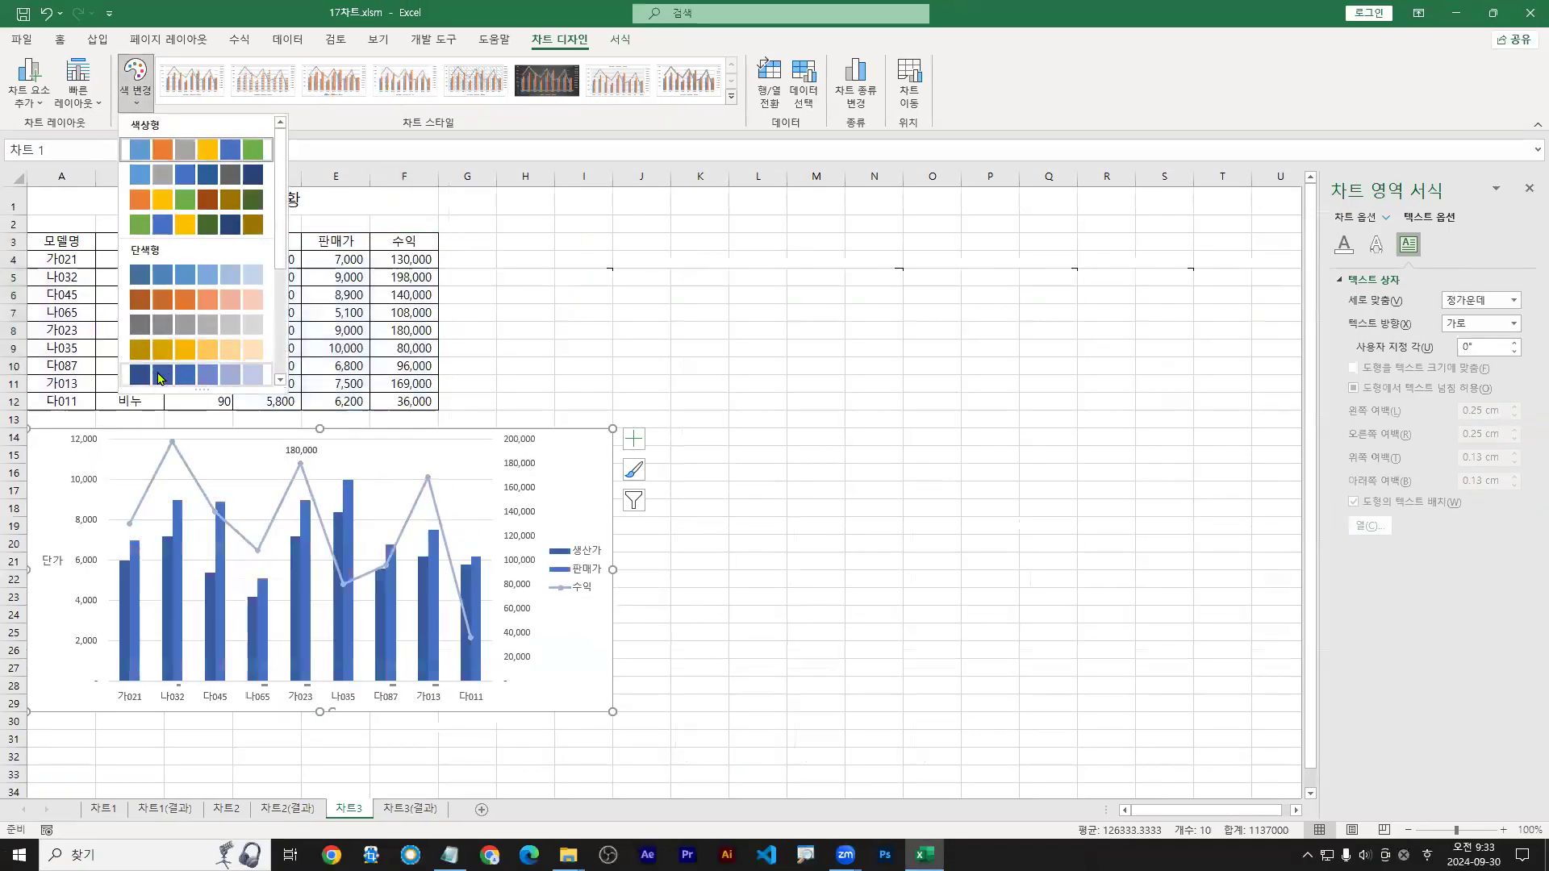
{"action": "key", "text": "ctrl+1"}
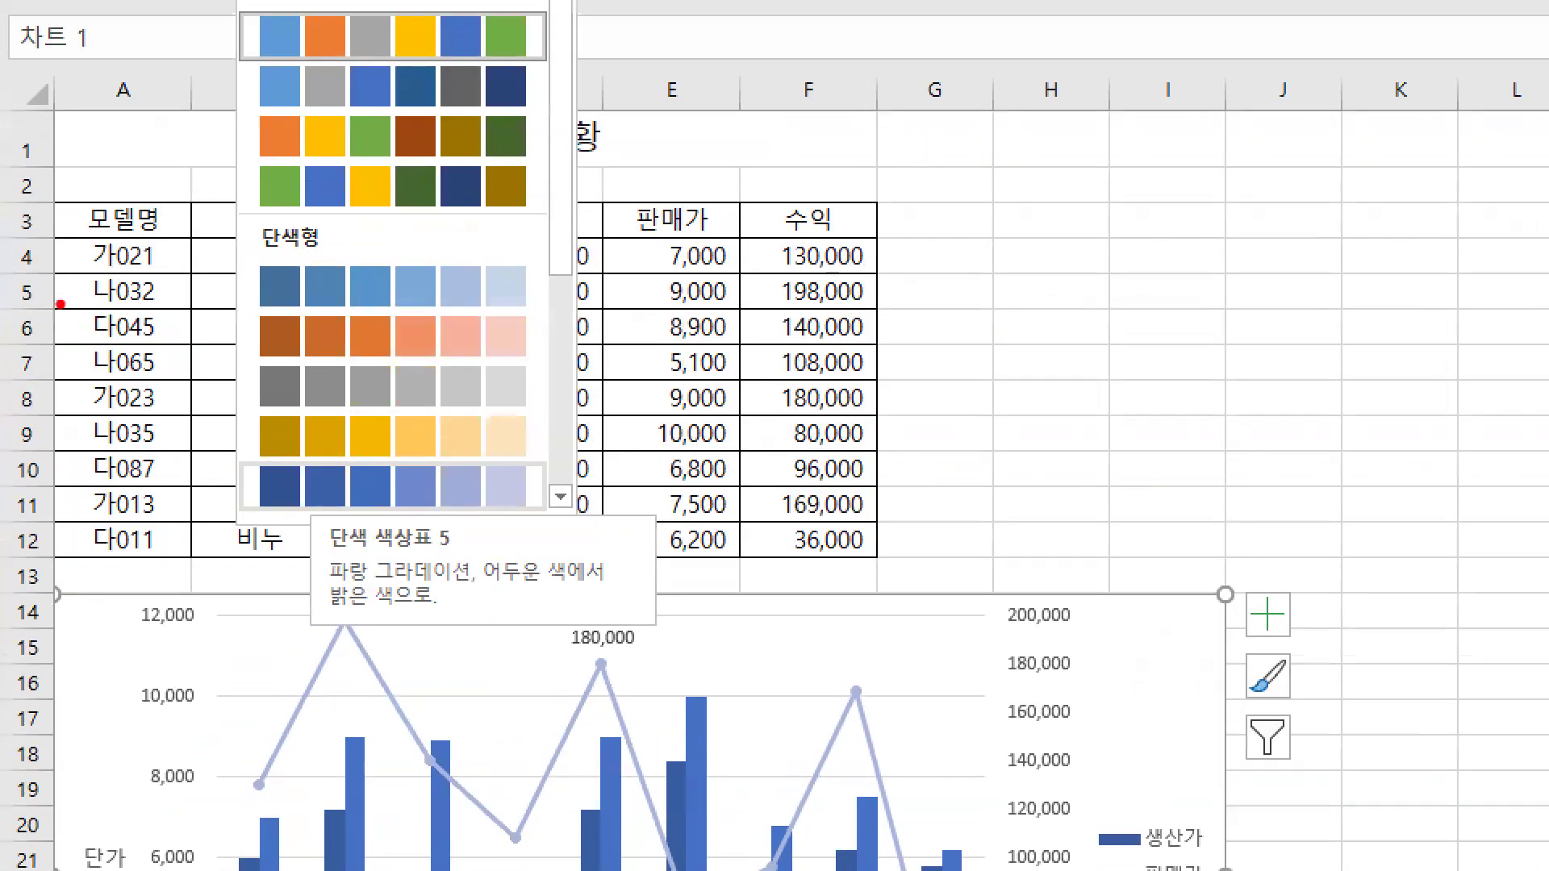
{"action": "left_click_drag", "start_coordinate": [274, 487], "coordinate": [154, 548]}
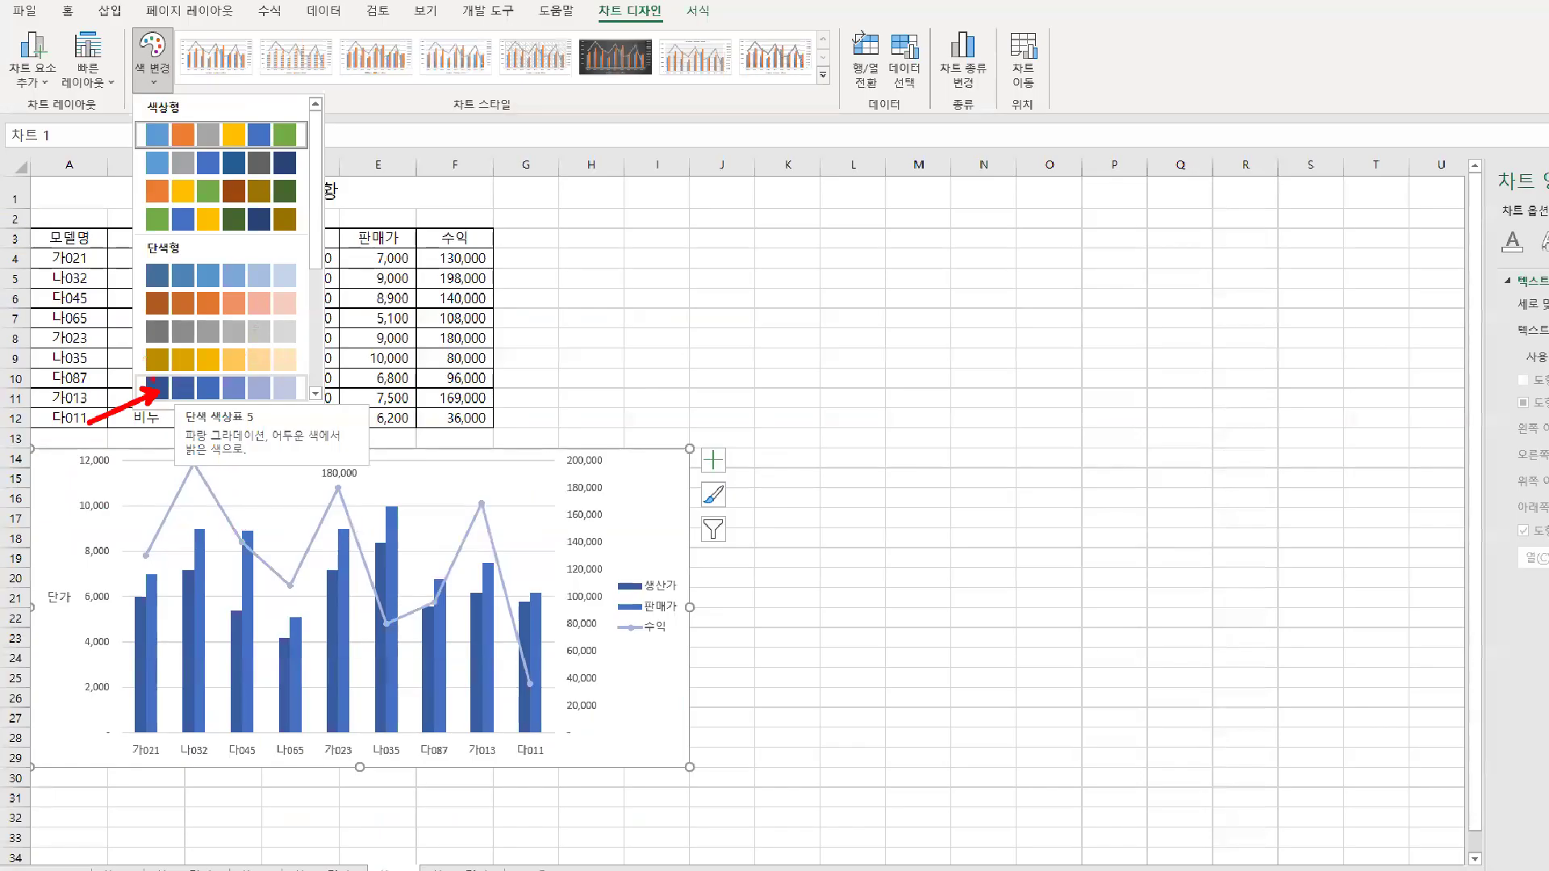
{"action": "left_click_drag", "start_coordinate": [138, 371], "coordinate": [320, 418]}
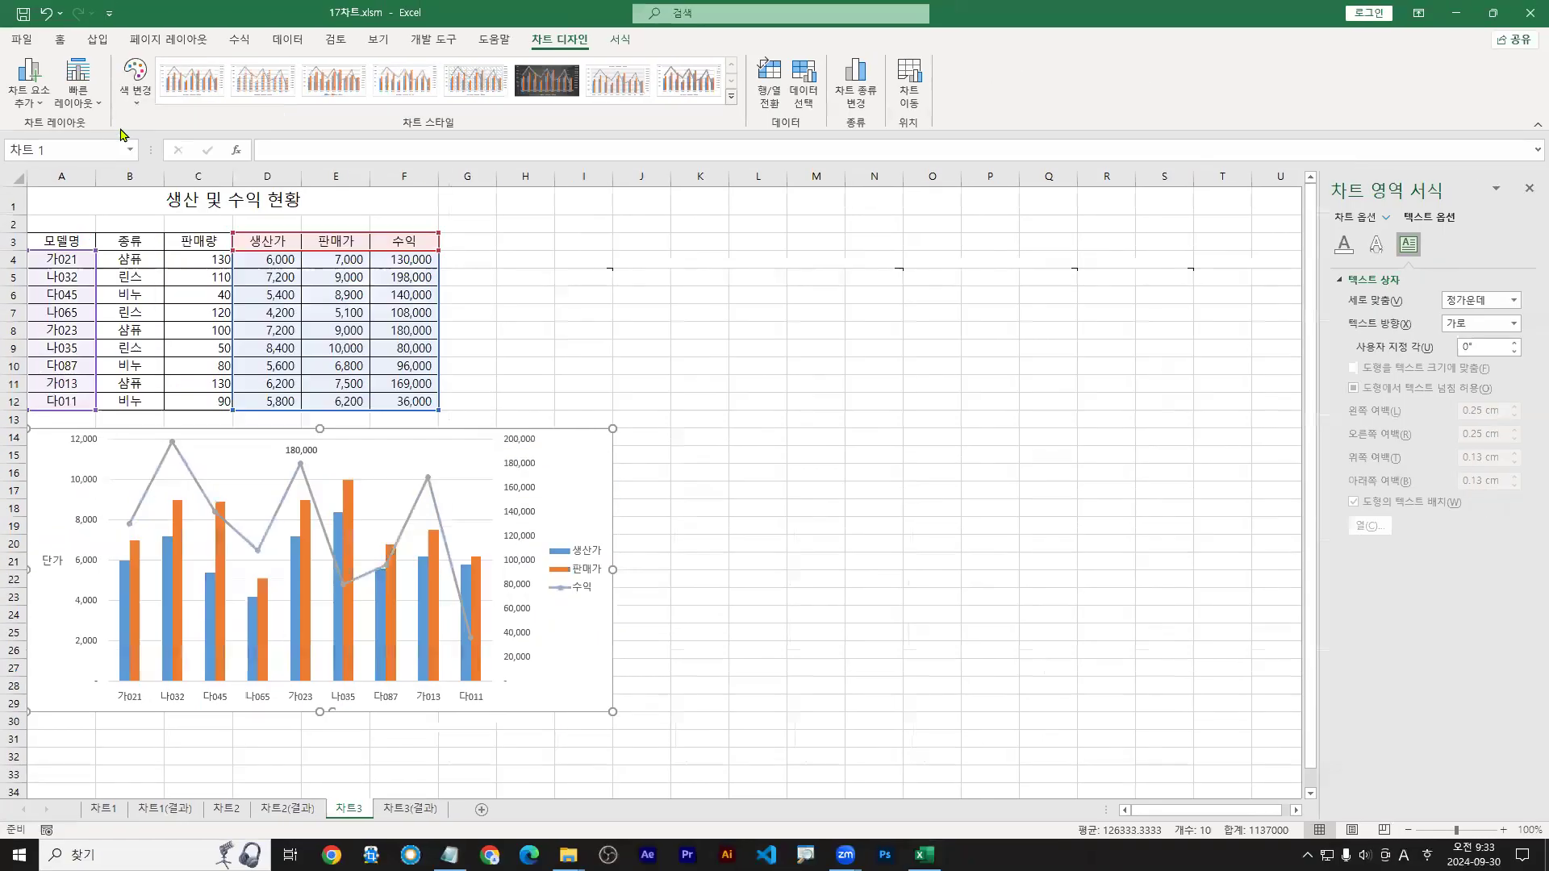
Step: Change the chart's colours to 단색 색상표 5
{"action": "left_click", "coordinate": [168, 37]}
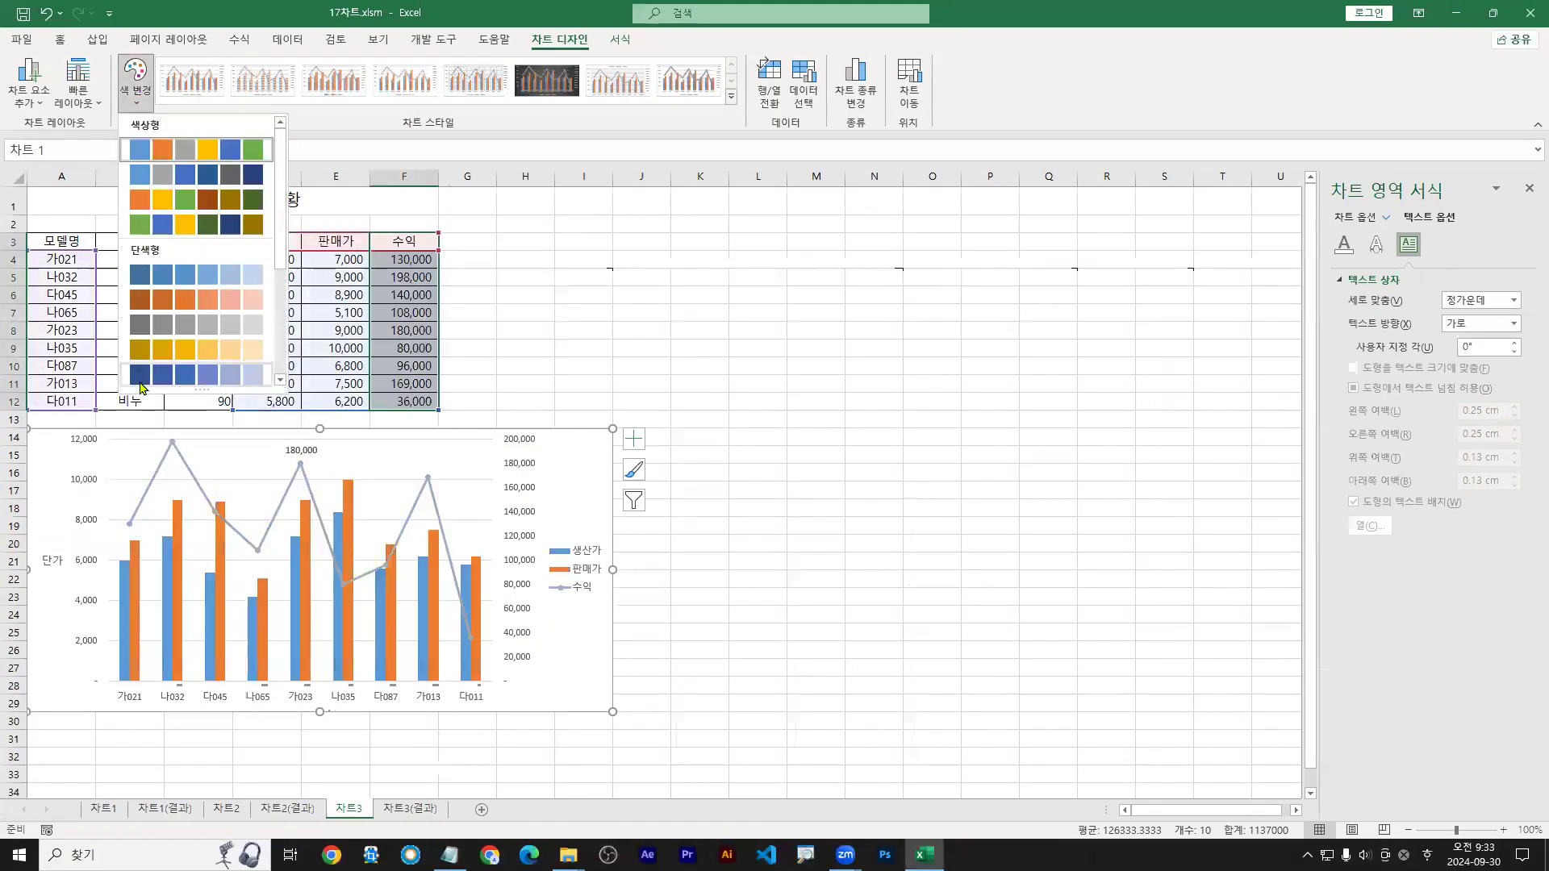